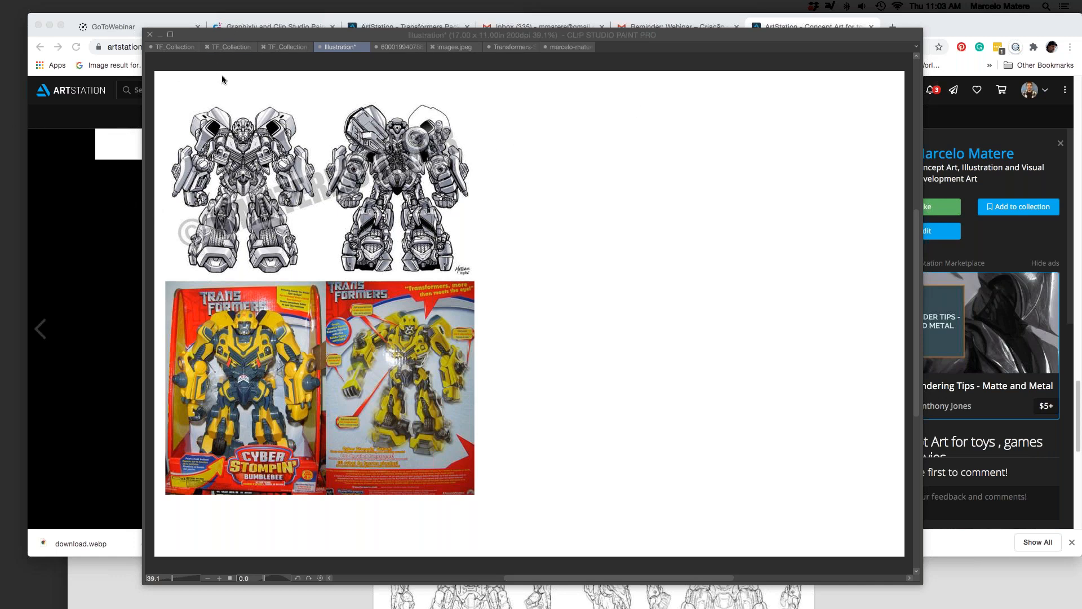
Step: Switch to Google Chrome and return to the first image of the concept art page for toys, games and movies
left_click(223, 37)
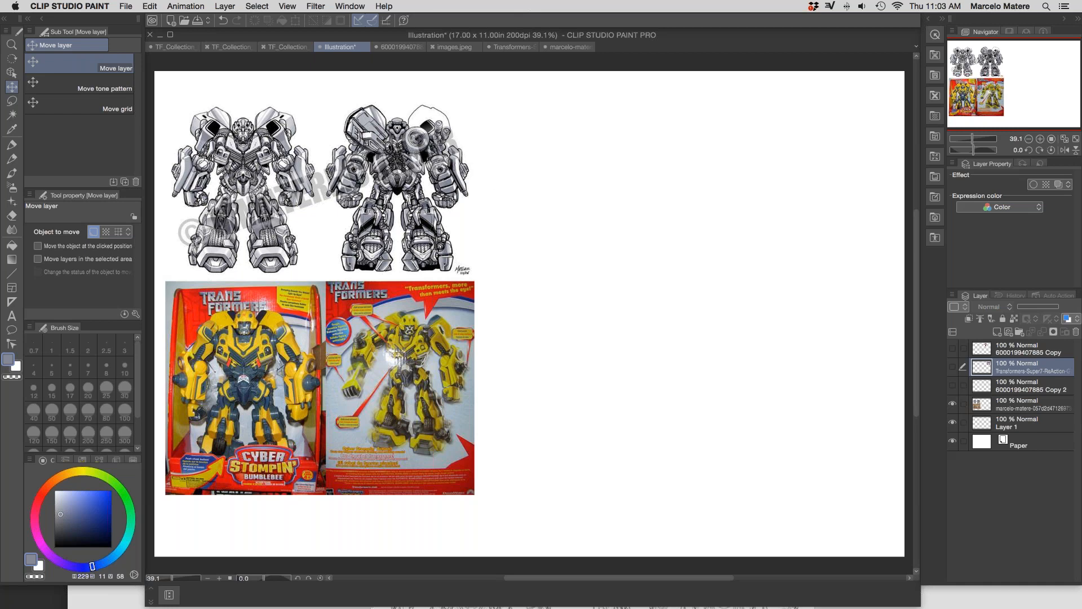
mouse_move(388, 604)
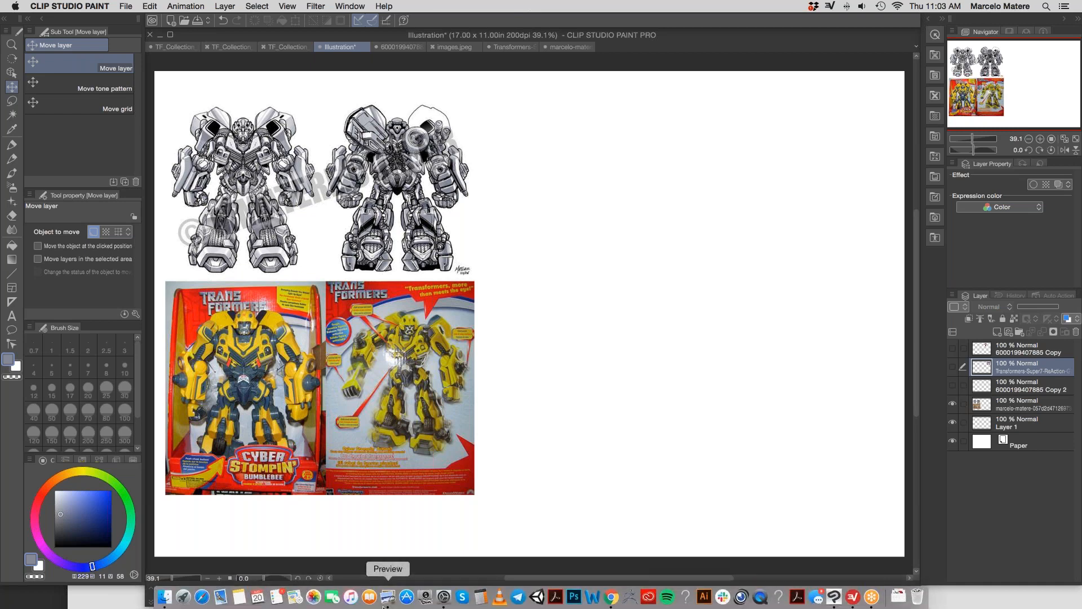
left_click(609, 601)
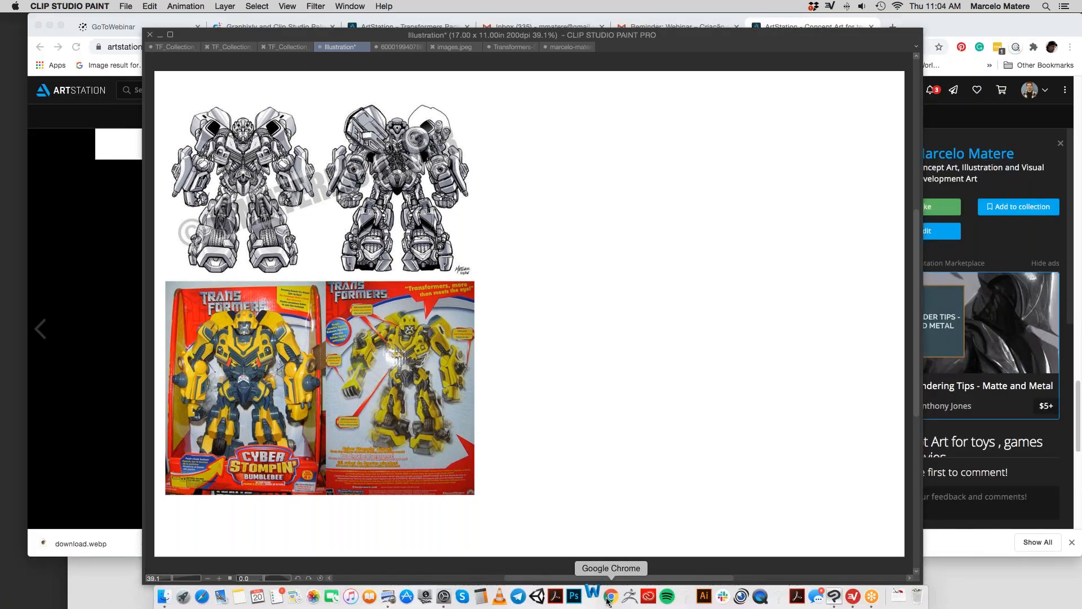
left_click(595, 598)
right_click(595, 597)
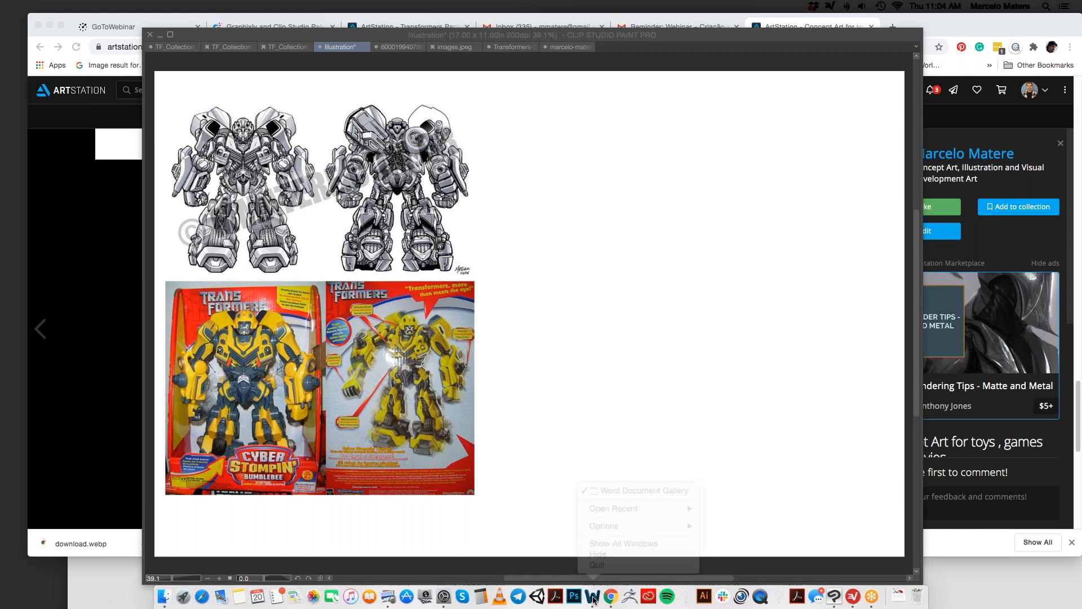
left_click(599, 568)
left_click(609, 596)
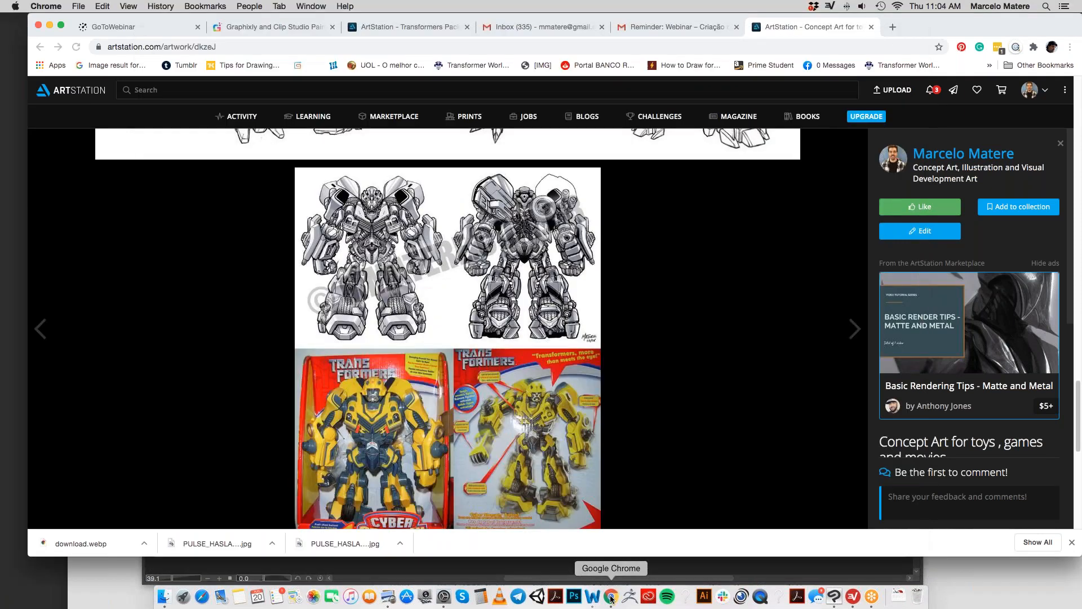
scroll(652, 295, "up", 20)
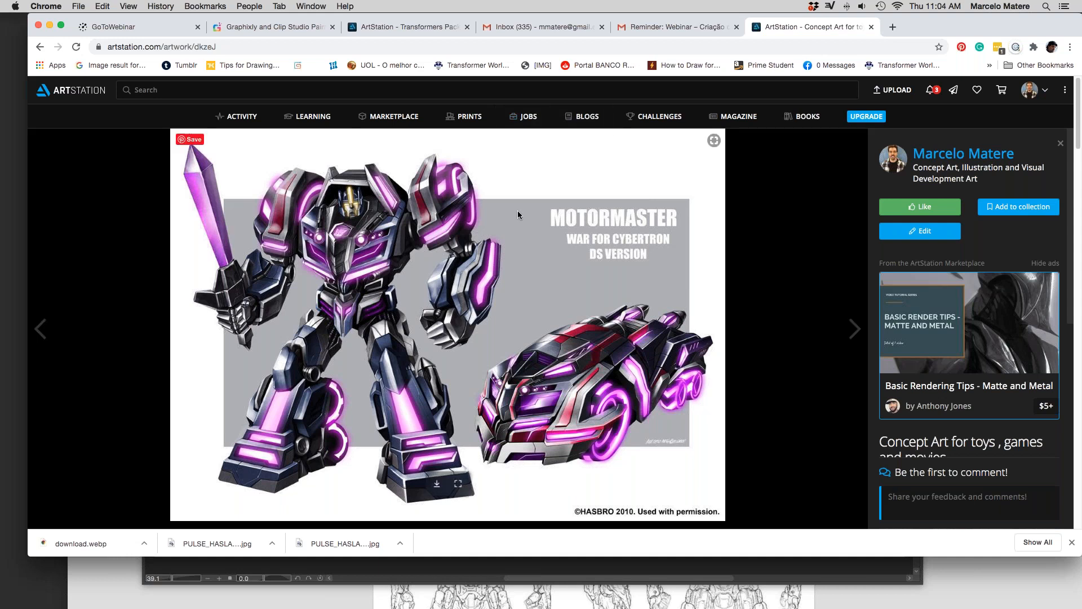
Step: Open the Transformers Package Art page and view its opening illustrations, from the blue and red robot to the gold-headed one
left_click(466, 28)
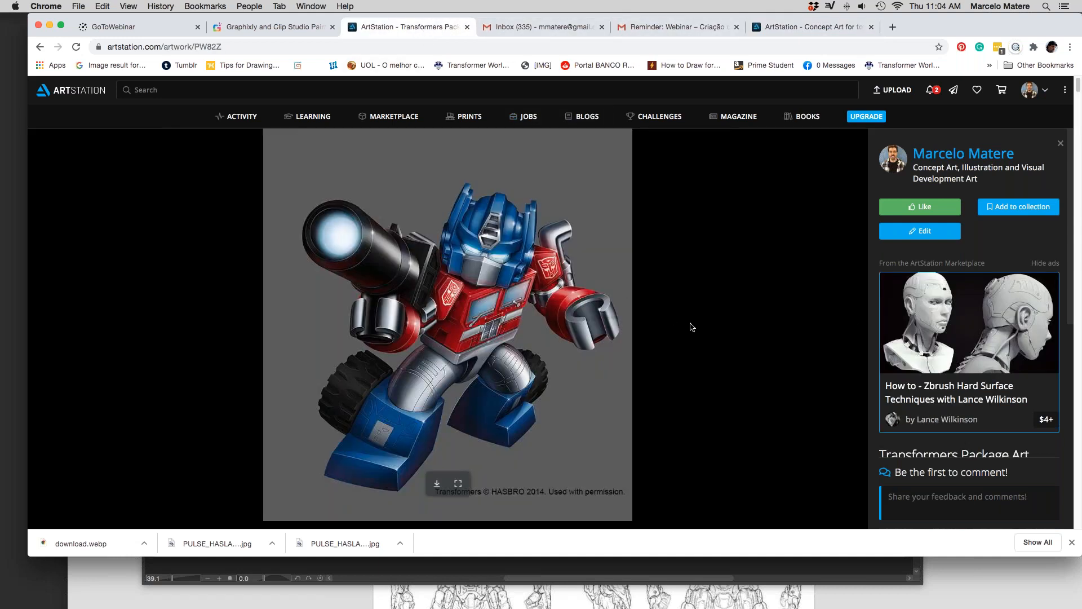
scroll(671, 316, "down", 1)
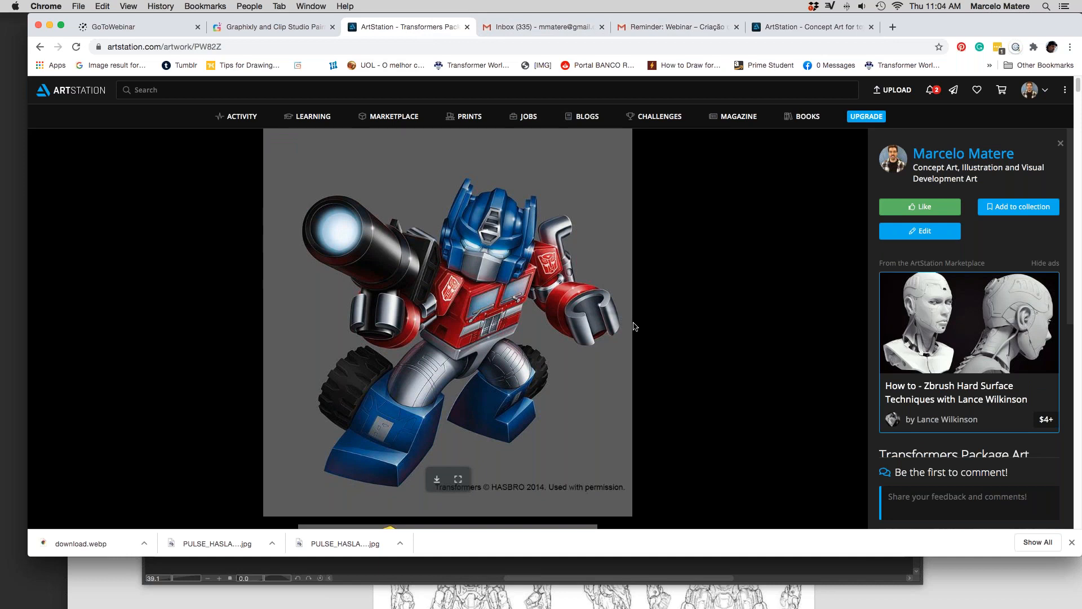
scroll(635, 326, "down", 1)
scroll(635, 326, "down", 3)
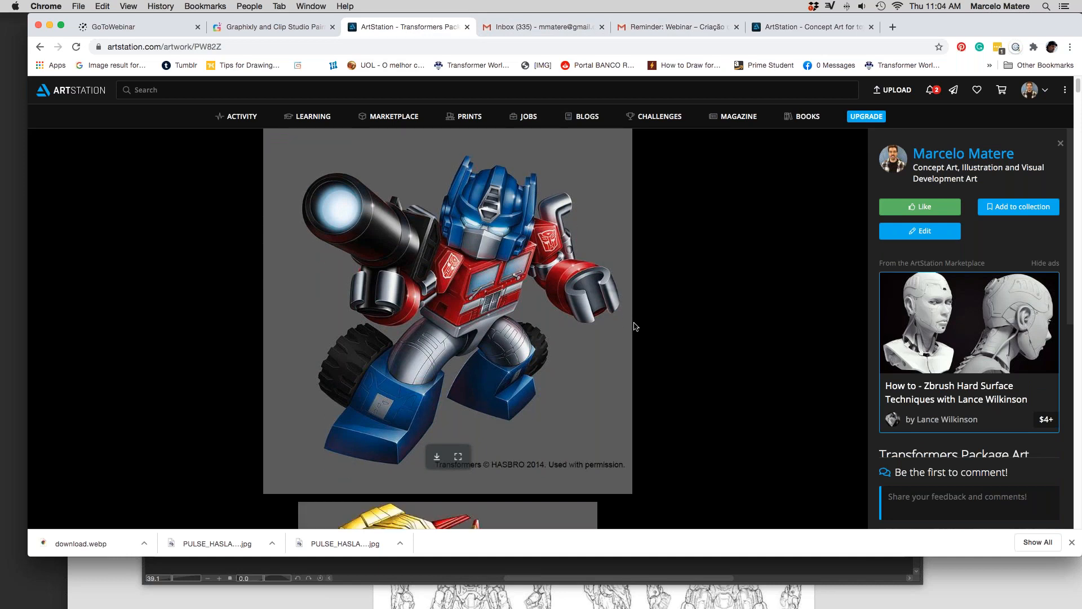
scroll(635, 325, "down", 5)
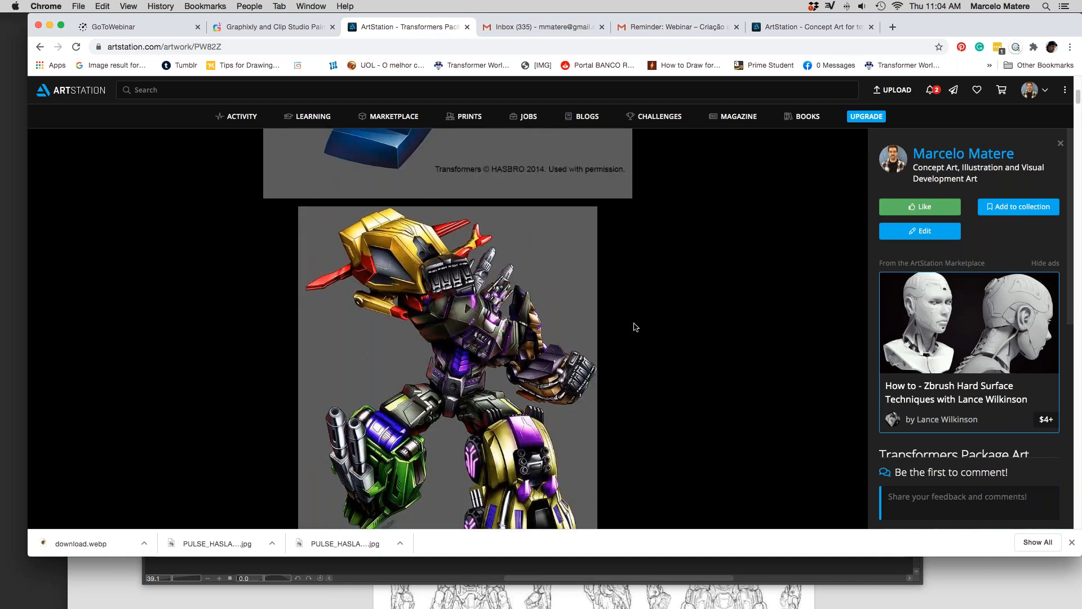
Step: Enlarge the browser window vertically and dismiss the downloads bar to give the artwork more room
left_click_drag(1079, 555, 1079, 605)
scroll(766, 427, "down", 1)
scroll(766, 427, "down", 3)
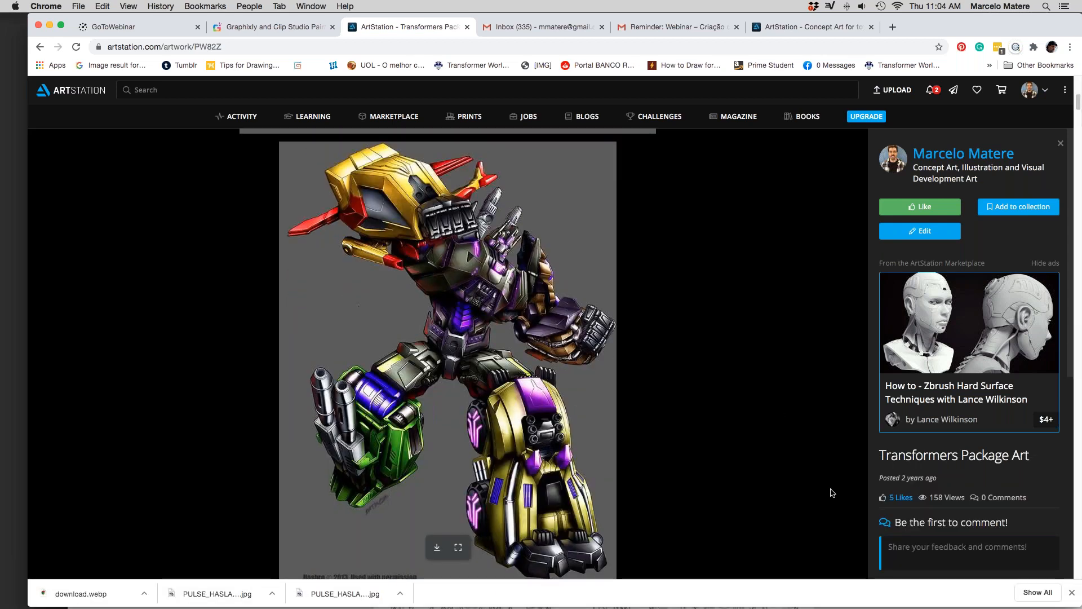
left_click(1072, 594)
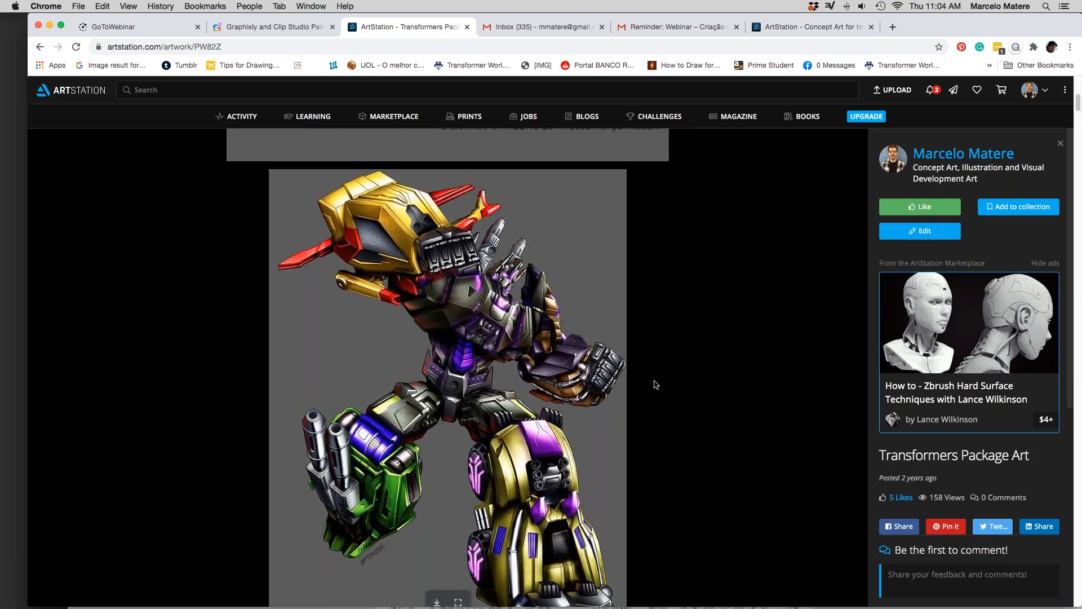
Step: Examine the package illustrations of the gold-headed combiner, the robot dinosaur, the winged sword bearer and the orange-and-white robot
scroll(609, 371, "down", 2)
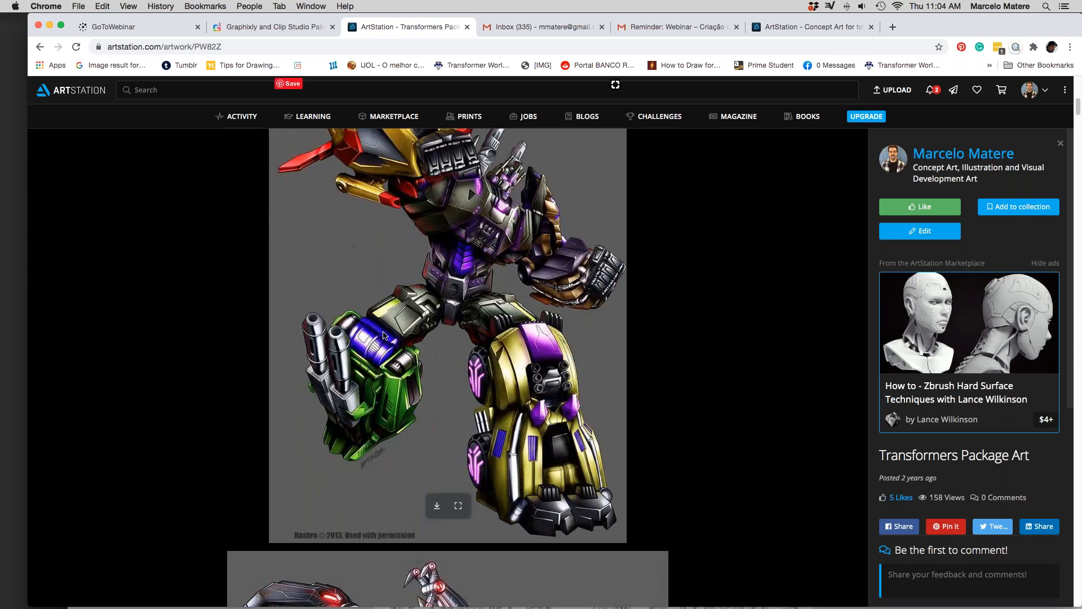
mouse_move(505, 269)
left_mouse_down()
mouse_move(507, 304)
mouse_move(493, 285)
left_mouse_up()
scroll(631, 309, "down", 2)
scroll(631, 313, "up", 10)
scroll(632, 317, "down", 10)
scroll(632, 317, "down", 5)
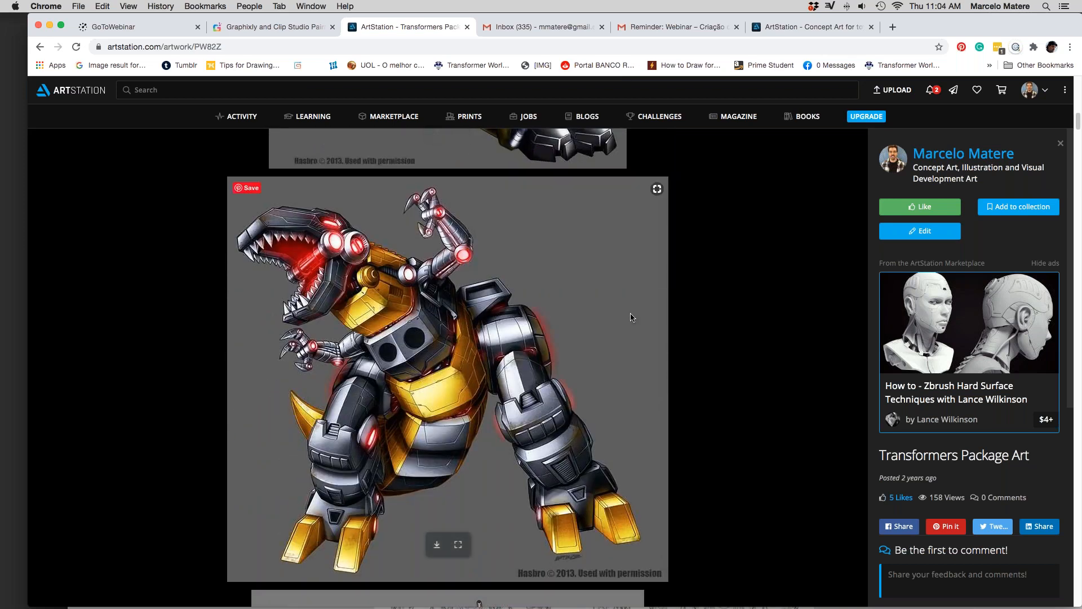
scroll(630, 316, "down", 8)
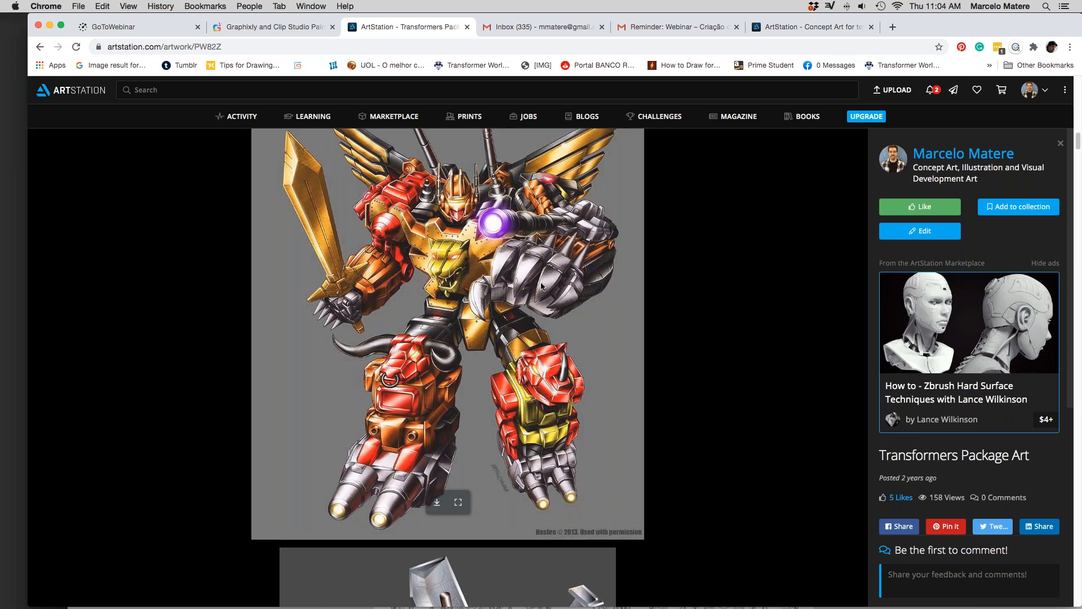
scroll(542, 288, "up", 1)
scroll(541, 286, "down", 6)
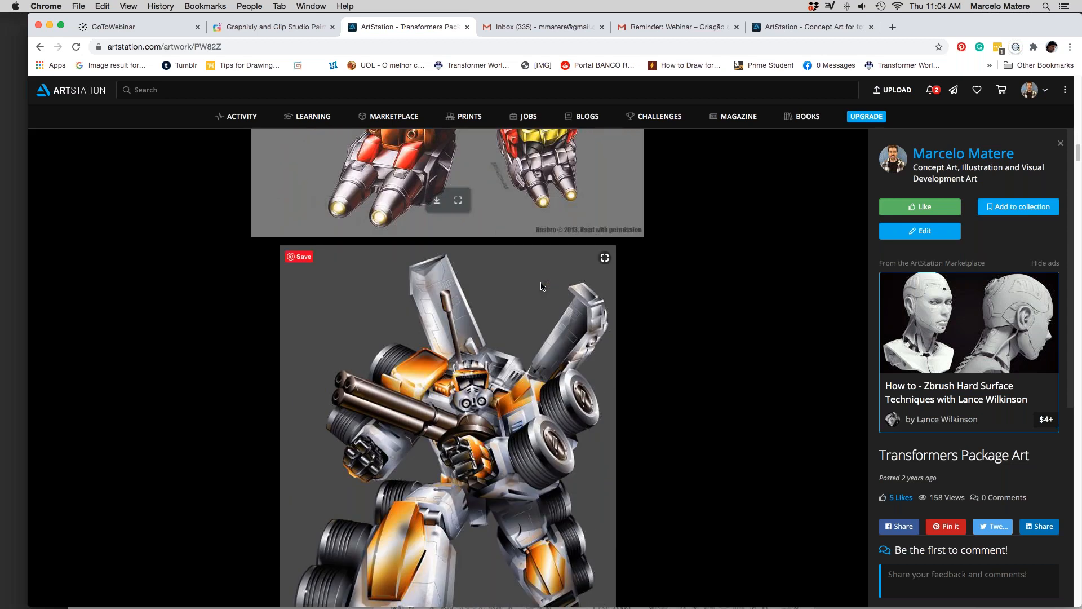
scroll(543, 286, "up", 1)
scroll(541, 286, "up", 5)
scroll(550, 321, "down", 8)
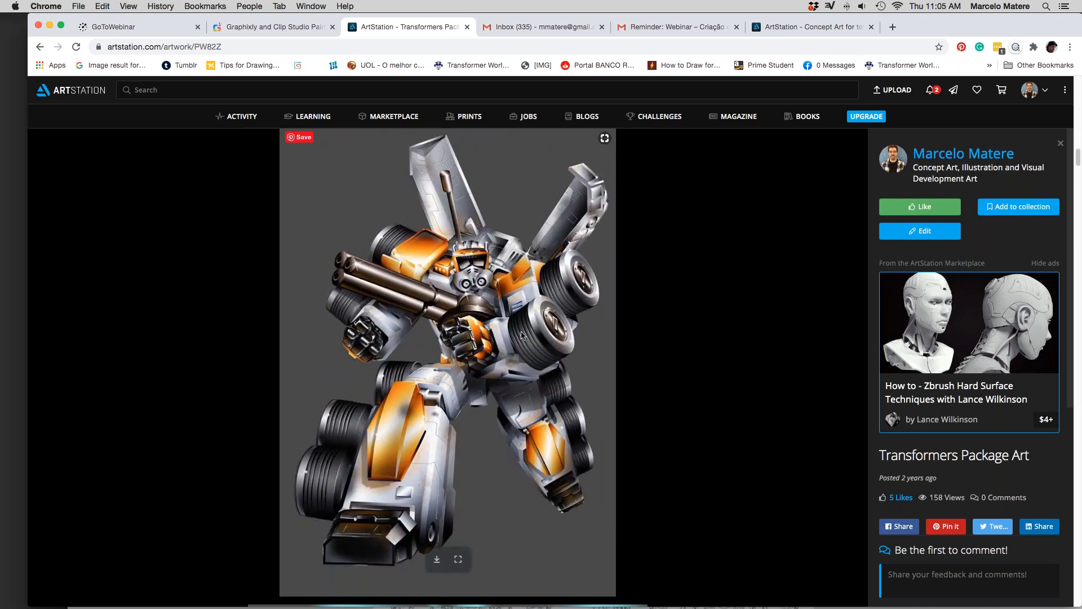
Step: Examine the robot with blue light beams, the windshield close-up, the flat-coloured cannon robot and the red firefighter robot
scroll(558, 362, "down", 10)
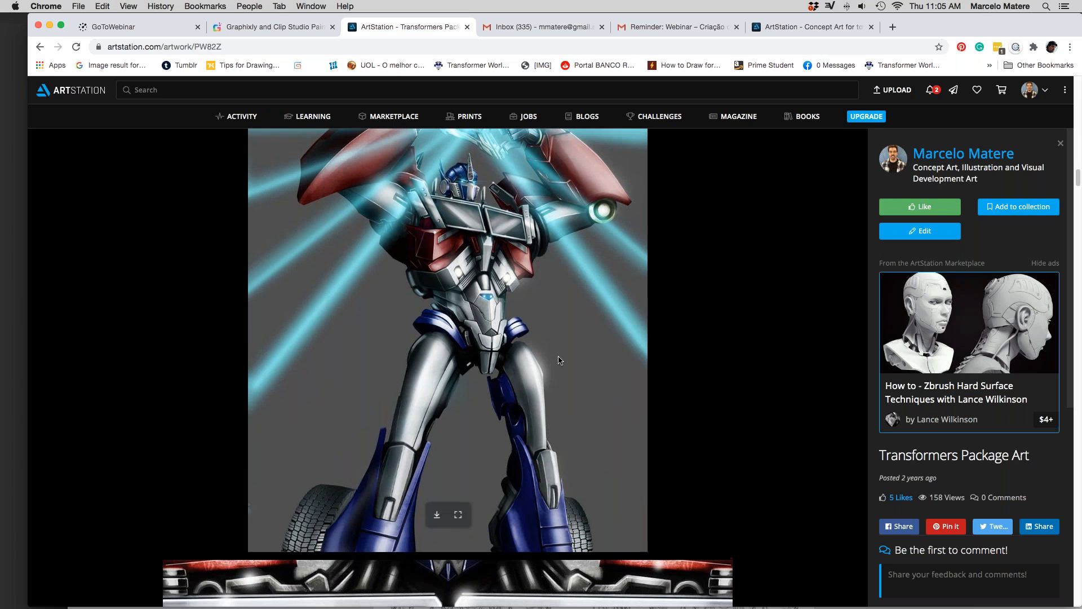
scroll(566, 317, "up", 5)
scroll(565, 317, "down", 8)
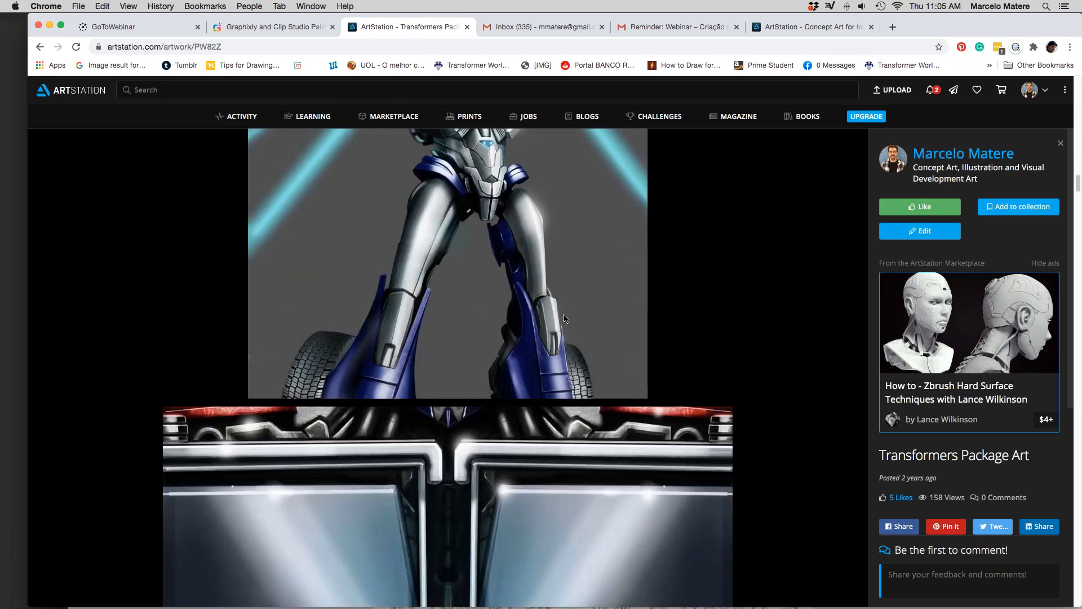
scroll(566, 319, "up", 3)
scroll(565, 318, "down", 7)
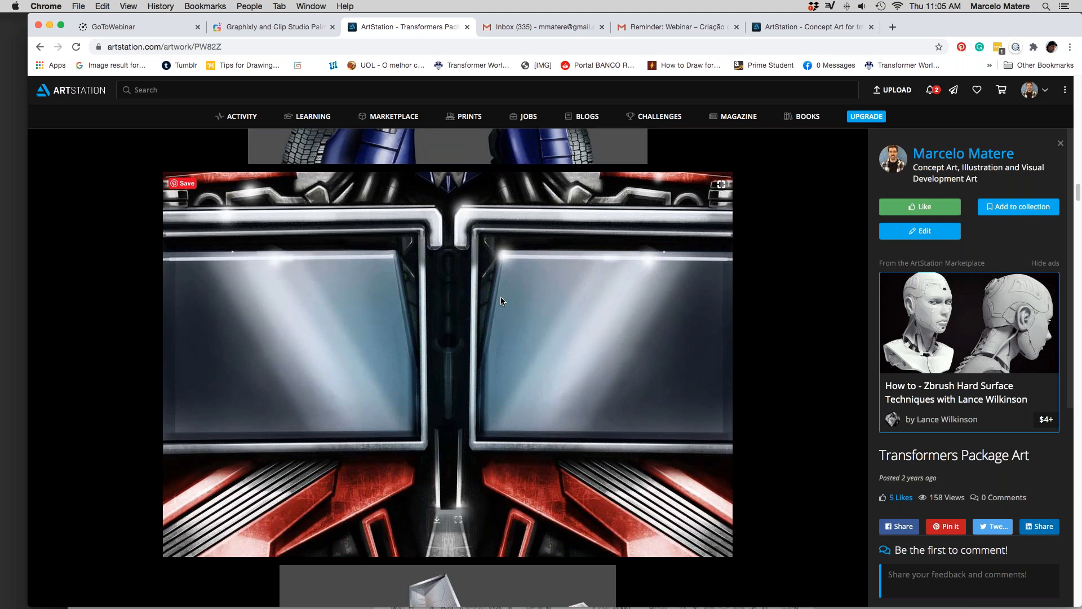
scroll(501, 301, "down", 10)
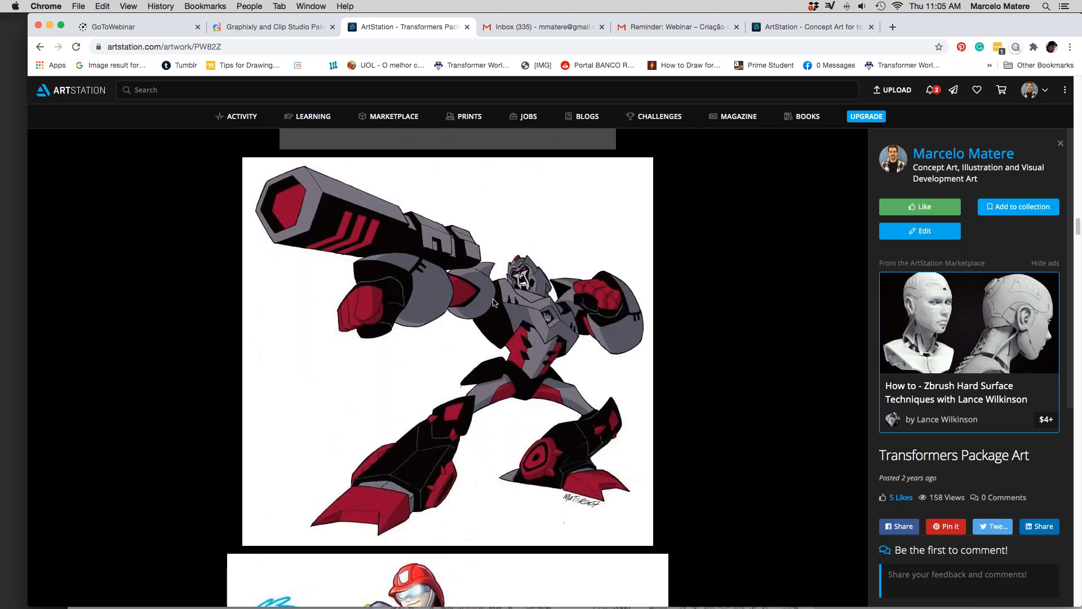
scroll(492, 302, "down", 7)
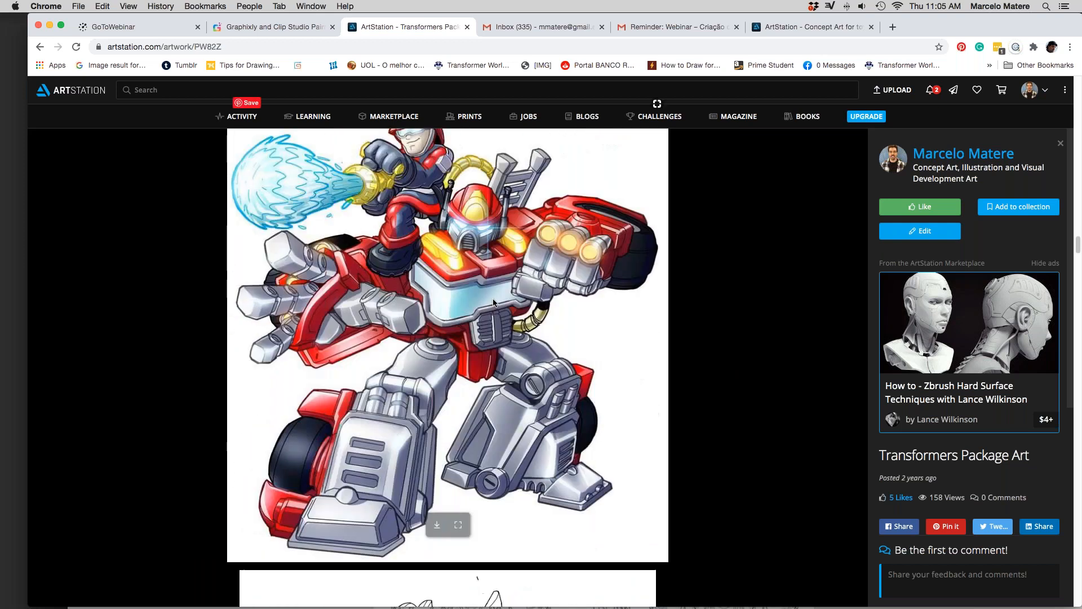
scroll(624, 320, "up", 2)
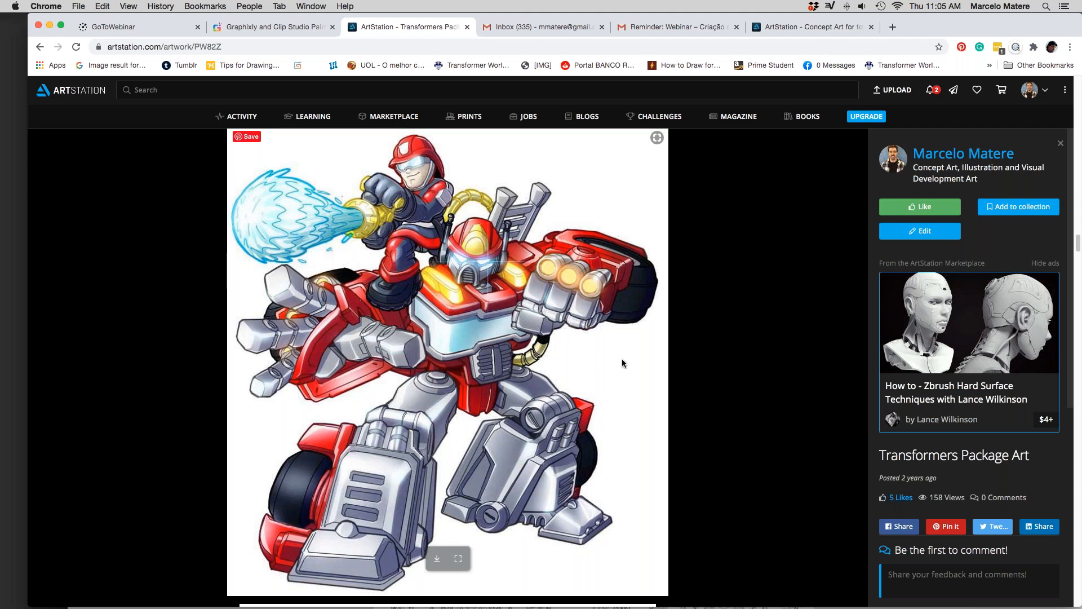
Step: Compare the black-and-white line drawings of robots carrying human riders with the coloured firefighter robot illustration
scroll(623, 362, "down", 8)
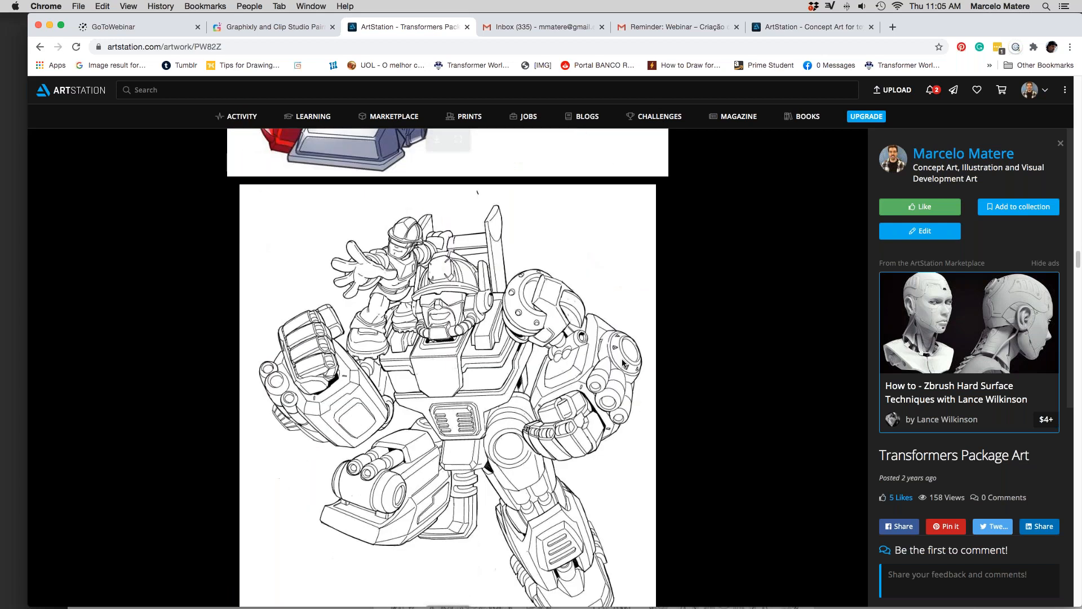
scroll(623, 363, "down", 2)
scroll(569, 350, "down", 5)
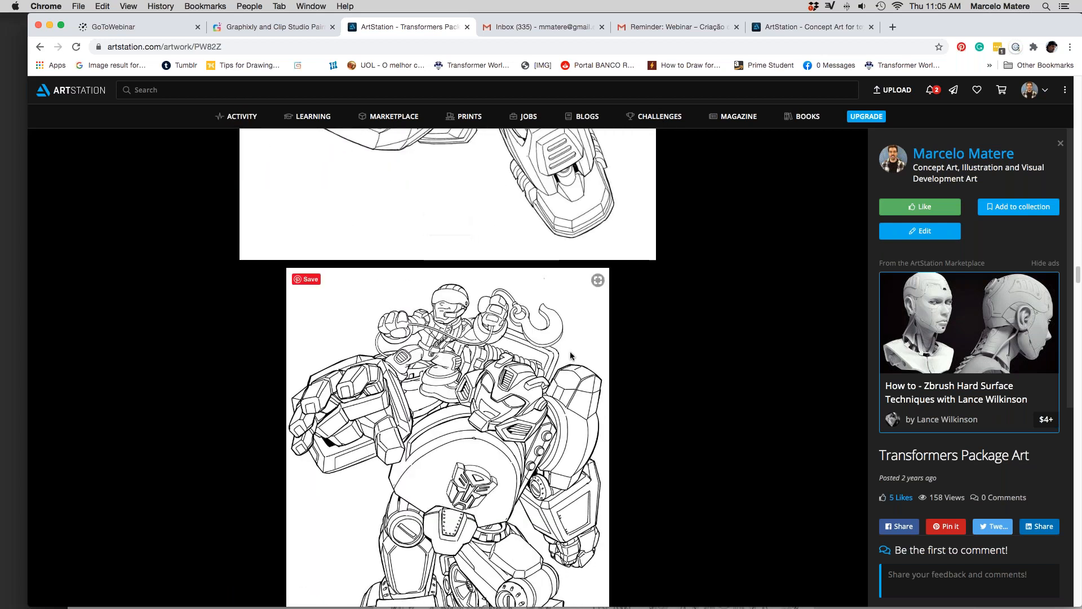
scroll(570, 350, "down", 3)
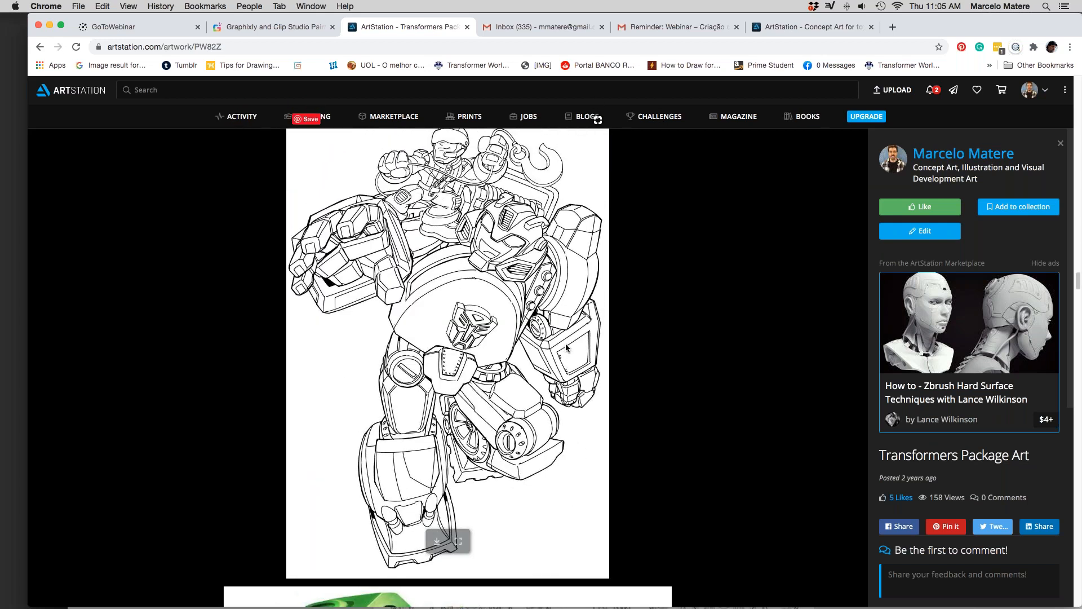
scroll(566, 344, "up", 1)
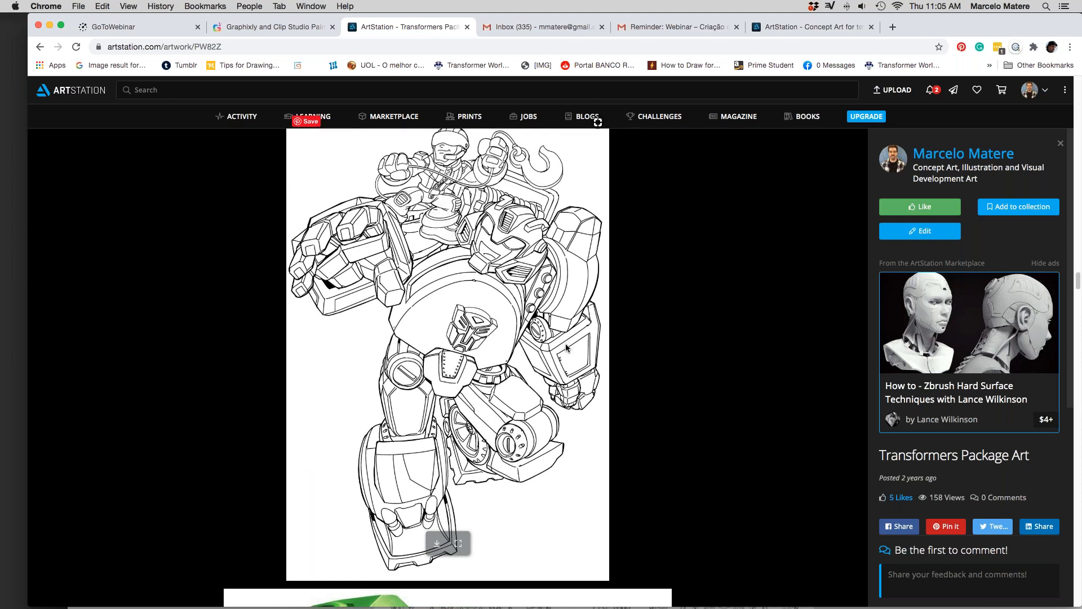
scroll(566, 343, "up", 15)
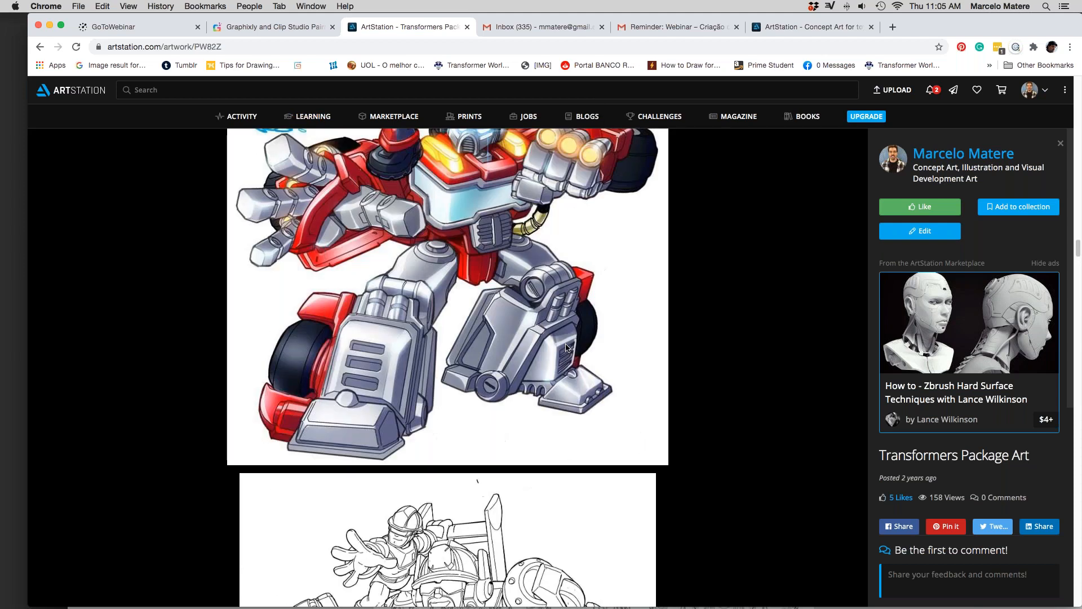
scroll(638, 360, "down", 15)
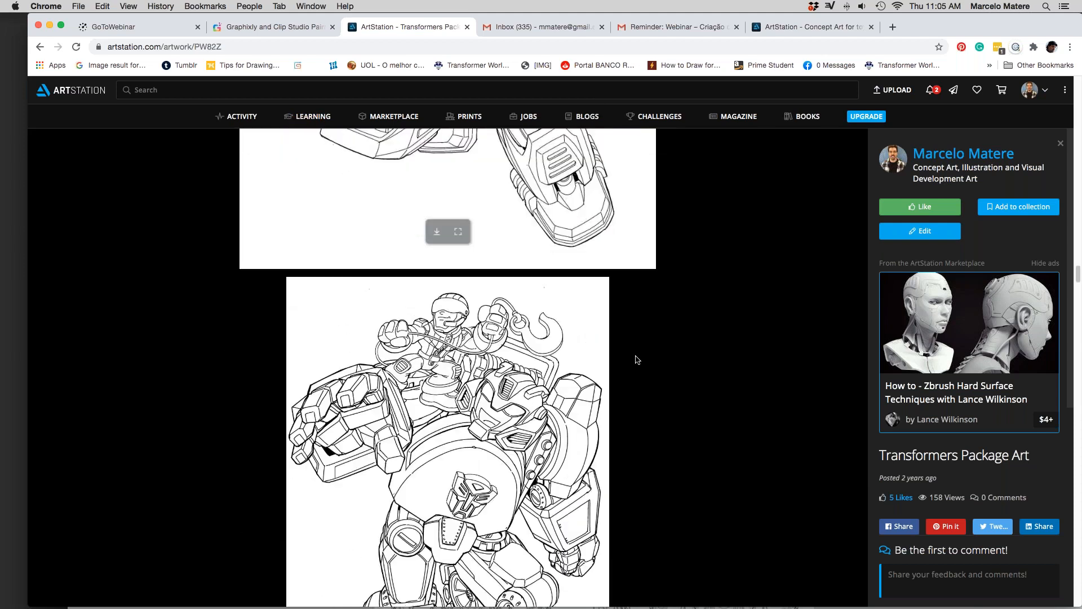
Step: Examine the green Hulk-like robot, the mechanical planet and the 2017 pencil drawings, and return to the gallery's first illustration
scroll(638, 360, "down", 3)
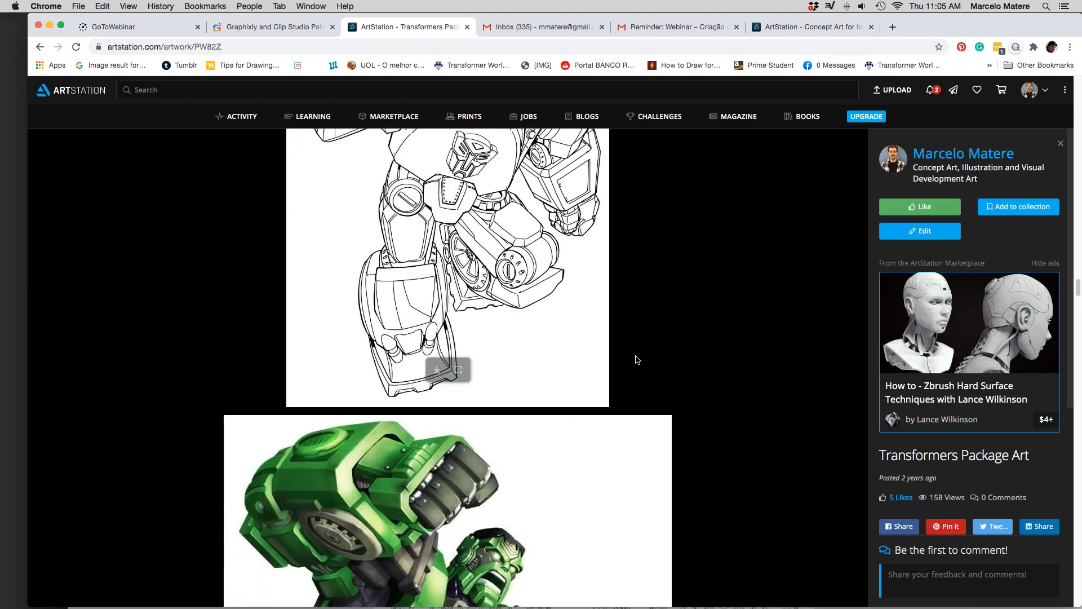
scroll(637, 360, "down", 5)
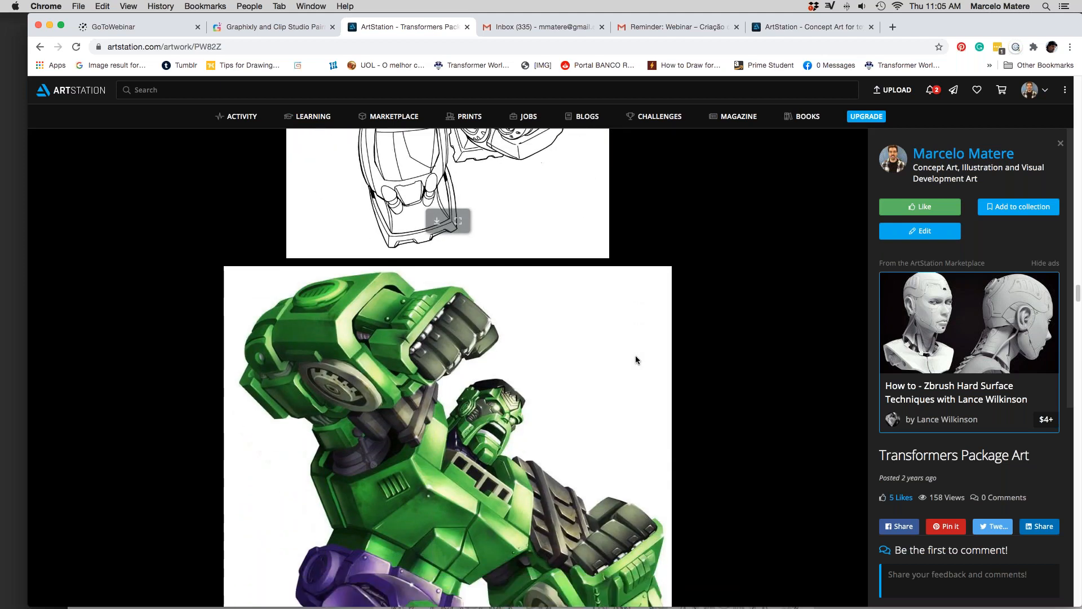
scroll(637, 360, "down", 7)
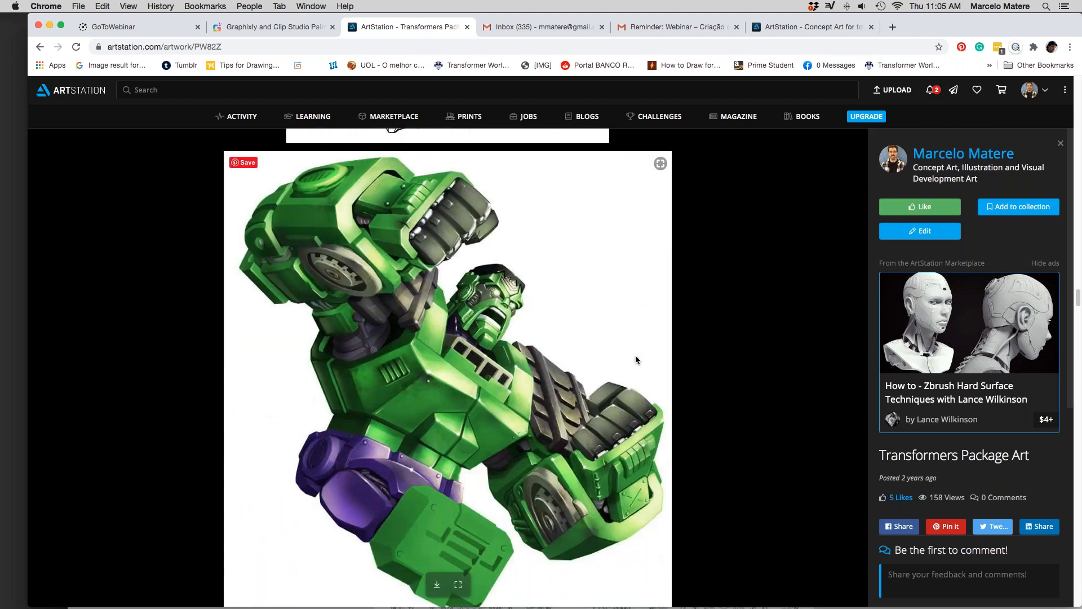
scroll(637, 359, "down", 5)
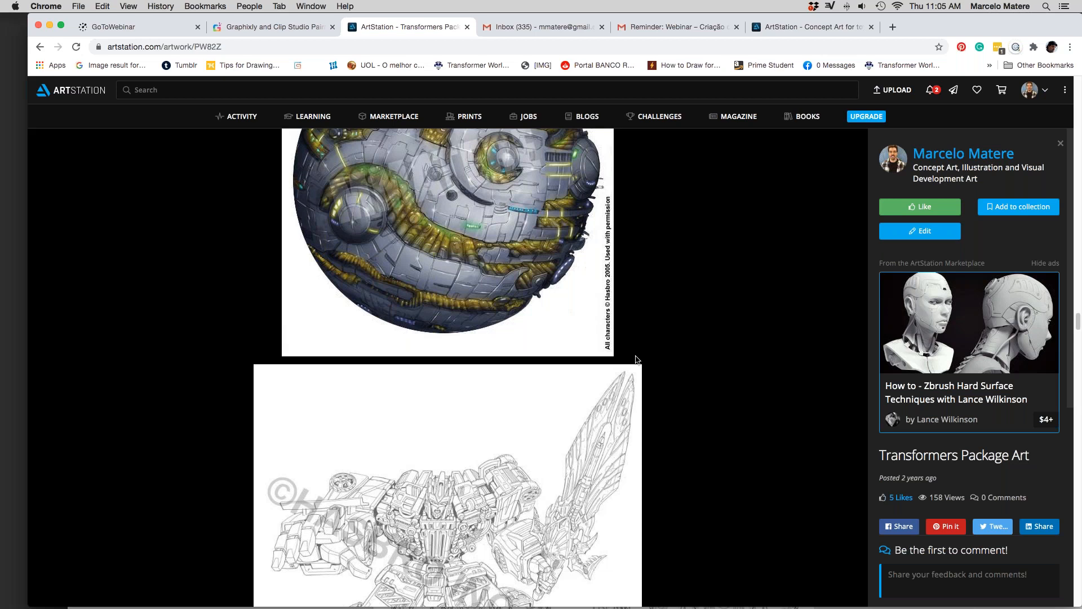
scroll(637, 360, "down", 15)
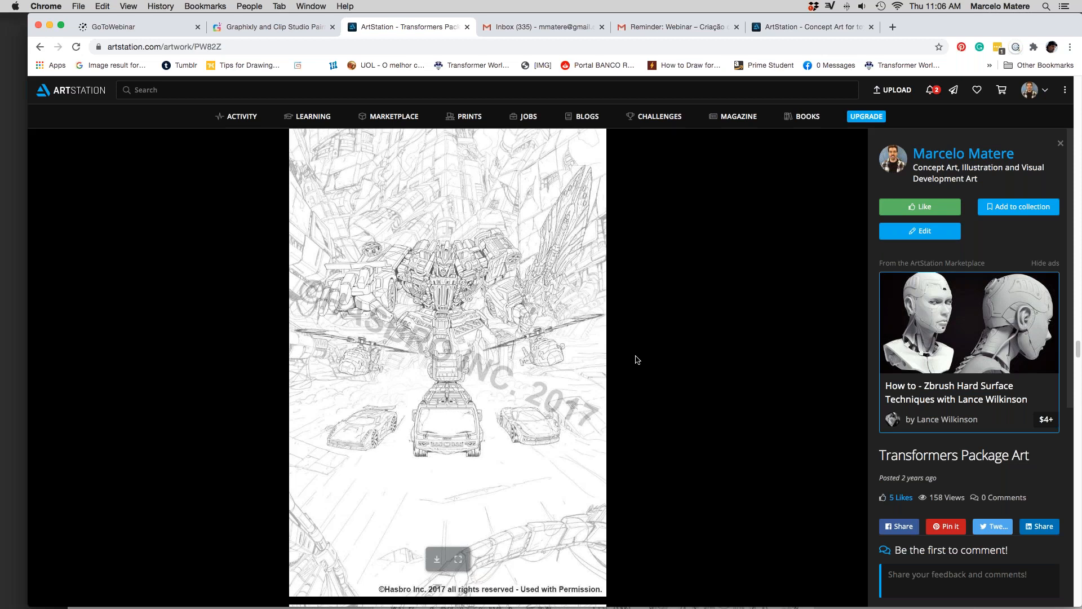
scroll(637, 359, "up", 20)
scroll(637, 359, "up", 7)
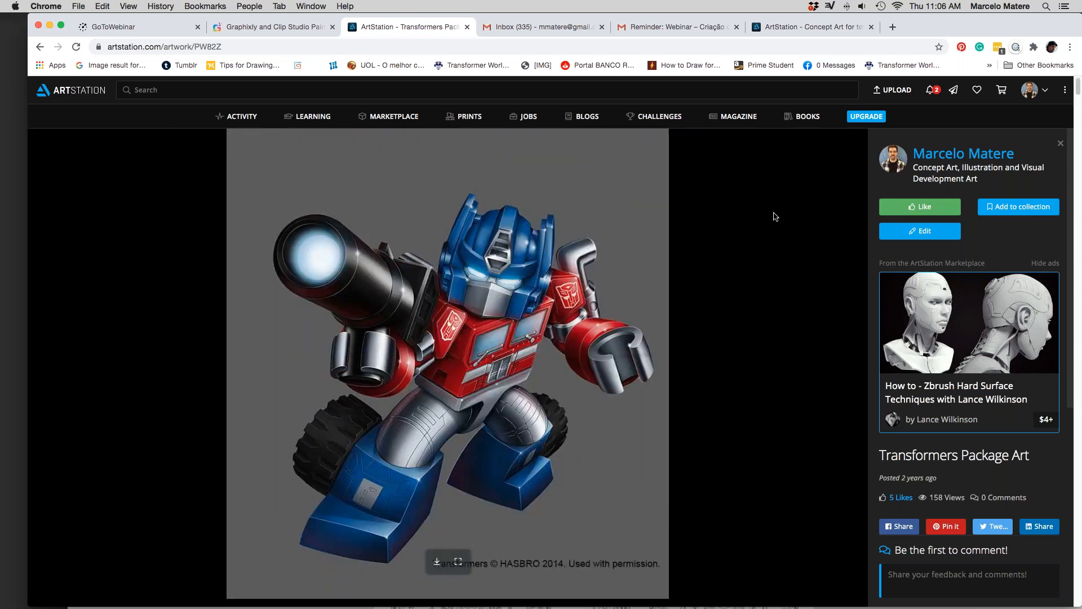
Step: Open the Kids Books project from the artist's own ArtStation portfolio
left_click(821, 28)
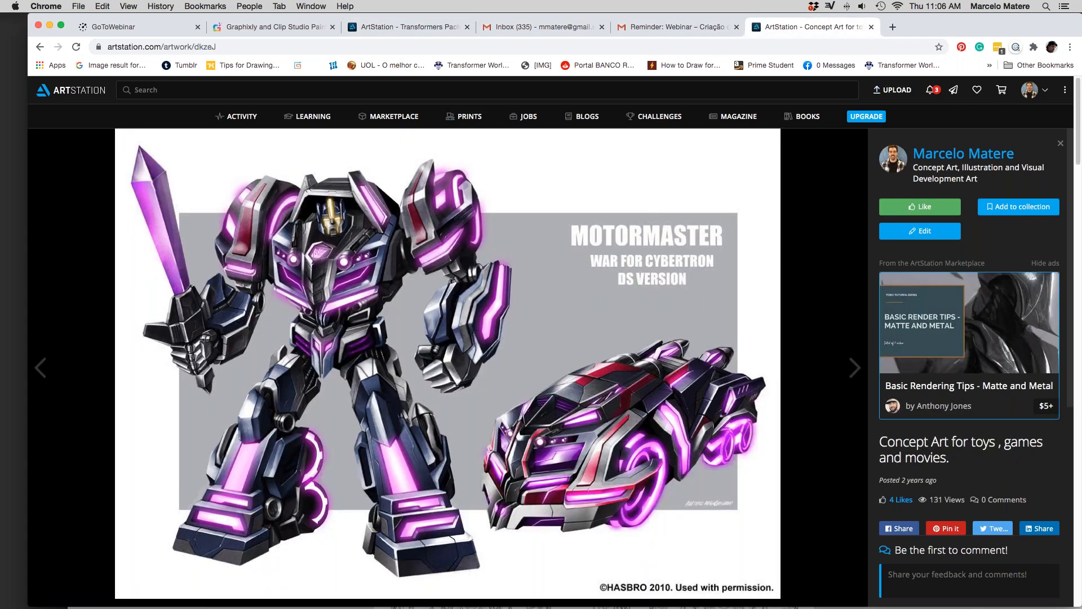
mouse_move(1028, 93)
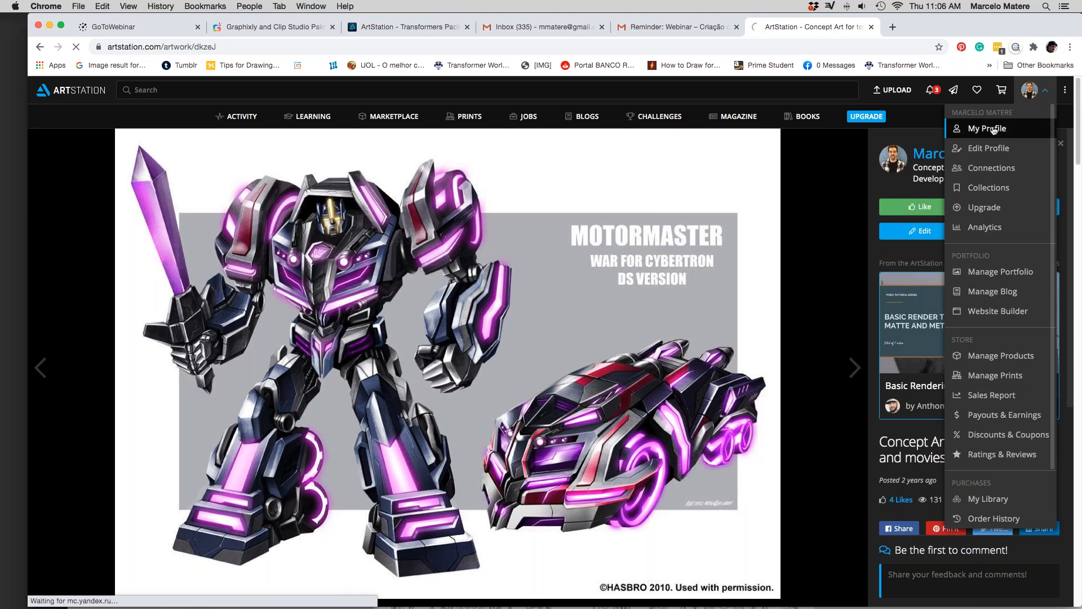
left_click(993, 129)
scroll(653, 238, "down", 3)
scroll(653, 238, "down", 4)
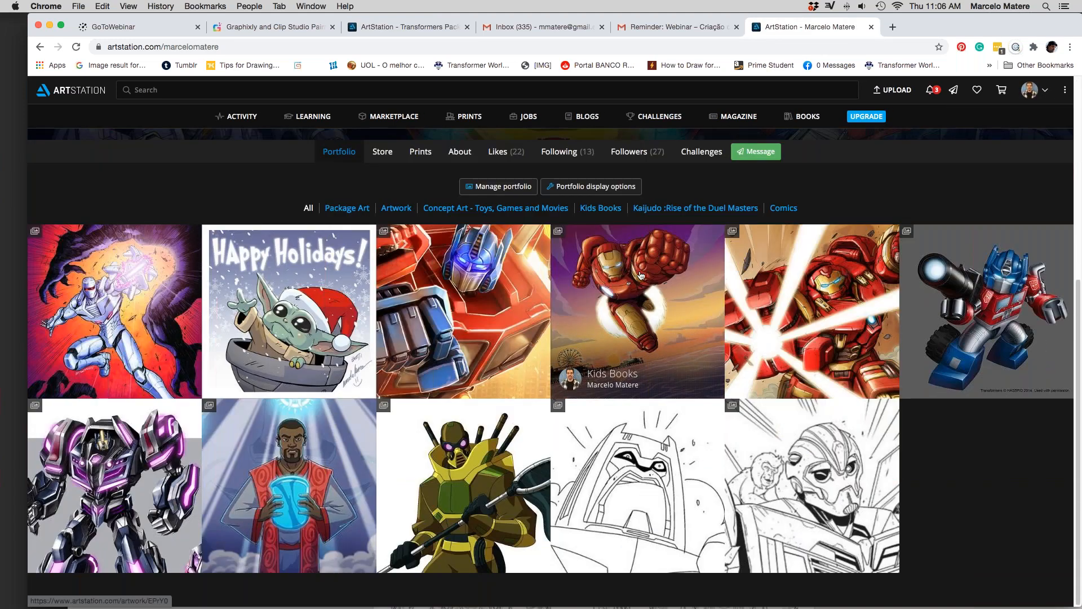
left_click(640, 271)
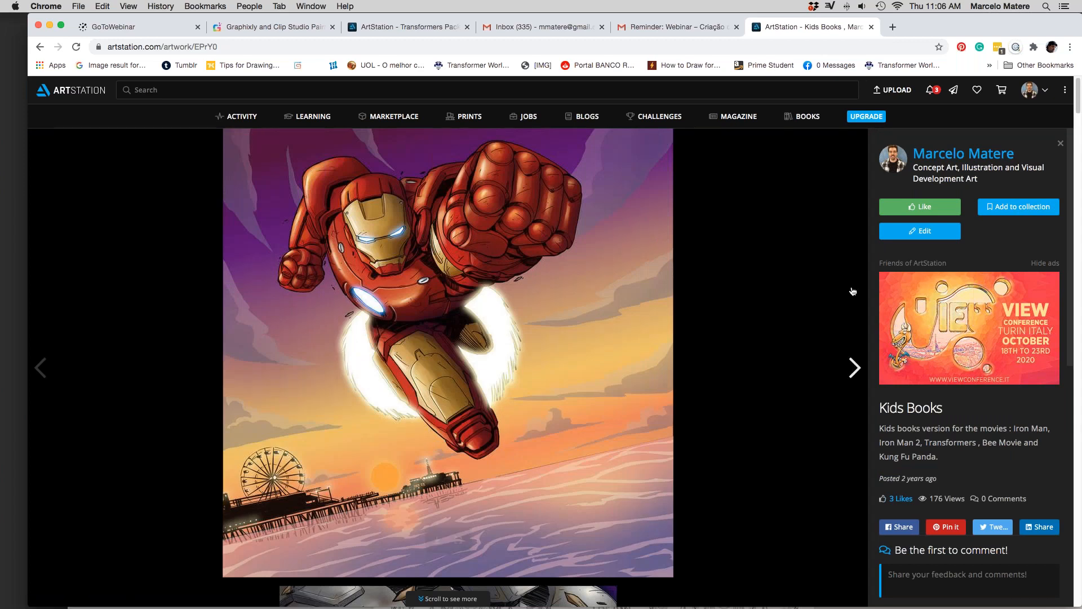
Step: Examine the coloured Iron Man illustrations, from the flying pose and armour fights to the workshop and multi-panel action scene
scroll(706, 288, "down", 5)
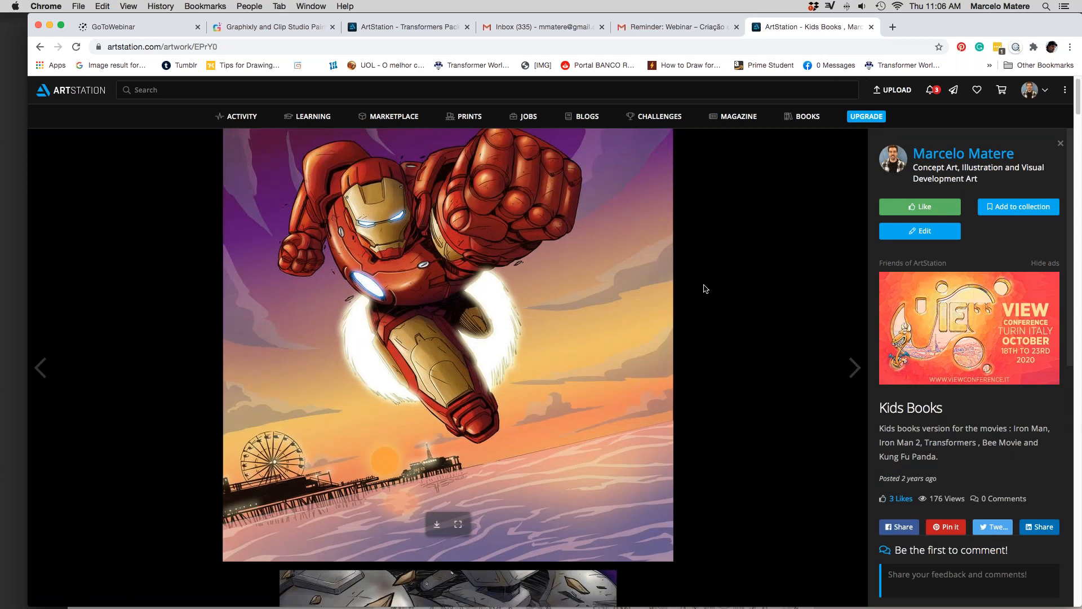
scroll(705, 288, "down", 1)
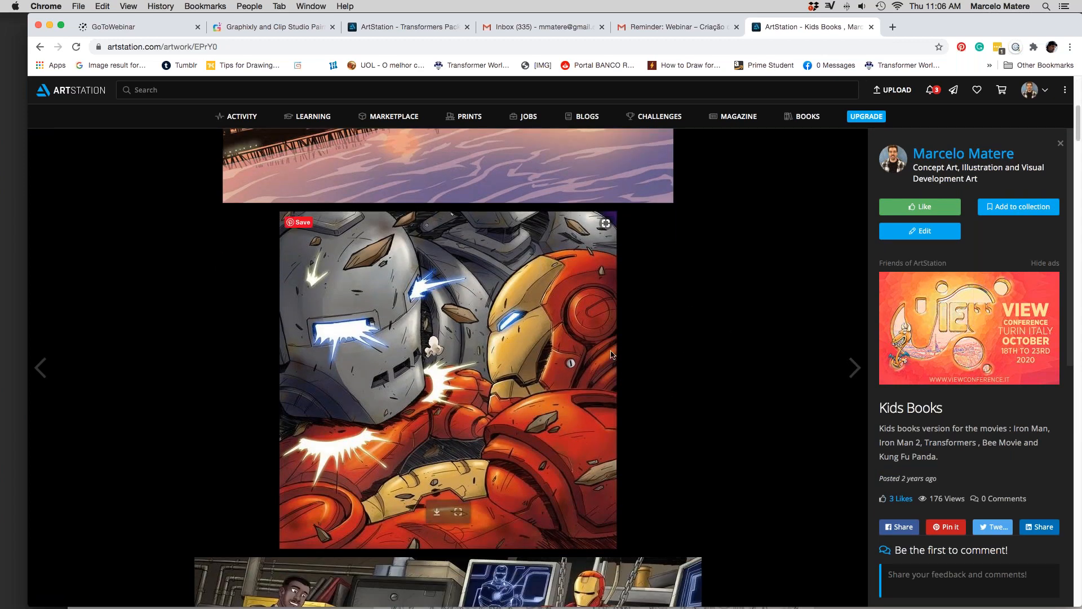
scroll(666, 348, "down", 4)
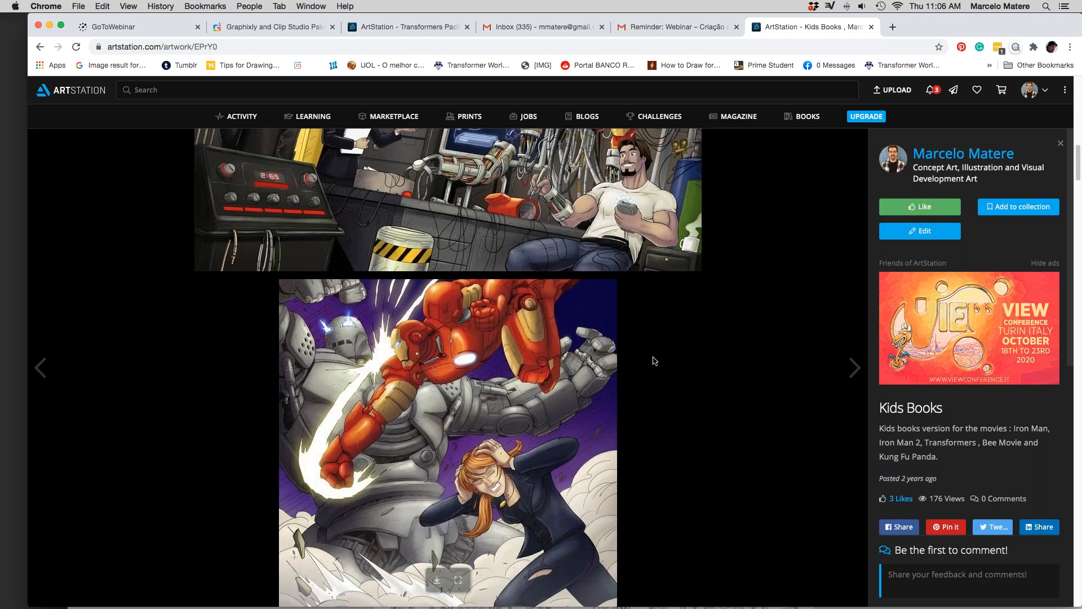
scroll(727, 375, "down", 4)
scroll(731, 375, "down", 3)
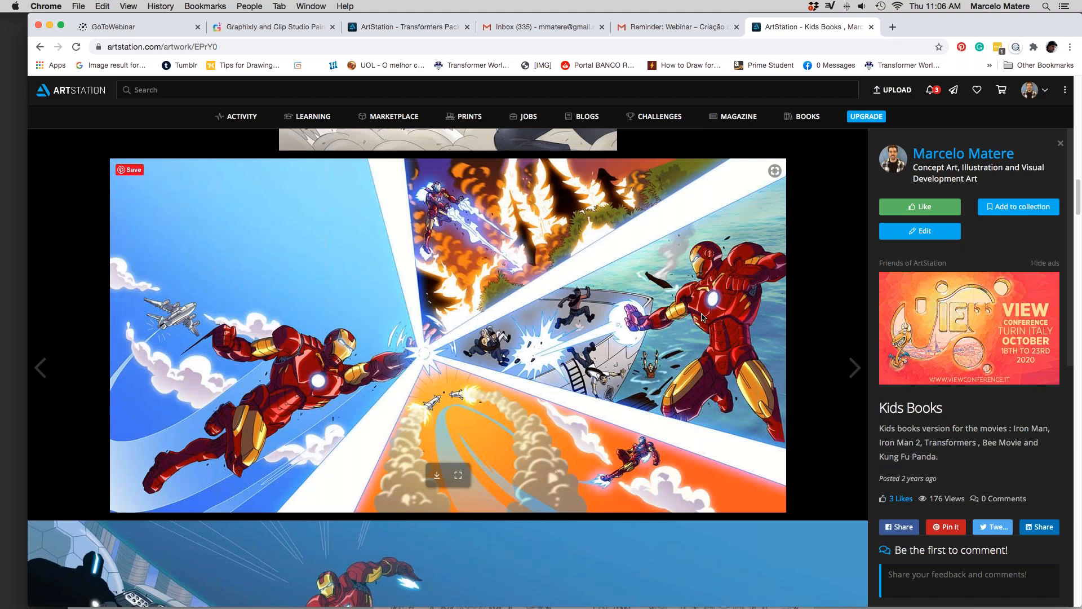
Step: Examine the Iron Man line drawings, the coloured scene with the row of armours and the Kung Fu Panda pencil drawings
scroll(701, 317, "down", 15)
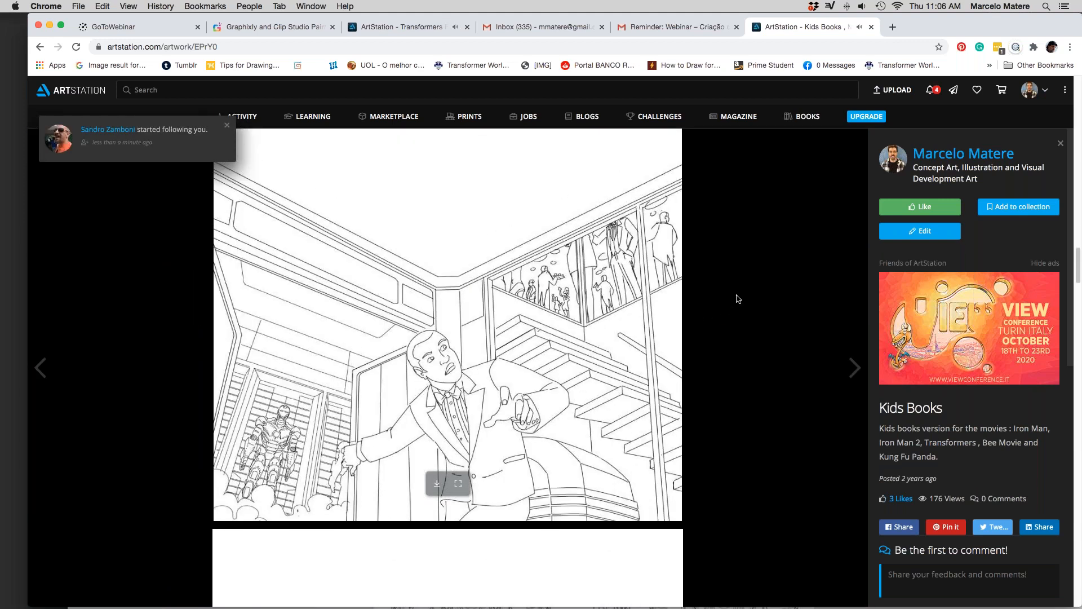
scroll(738, 299, "up", 1)
scroll(739, 298, "down", 8)
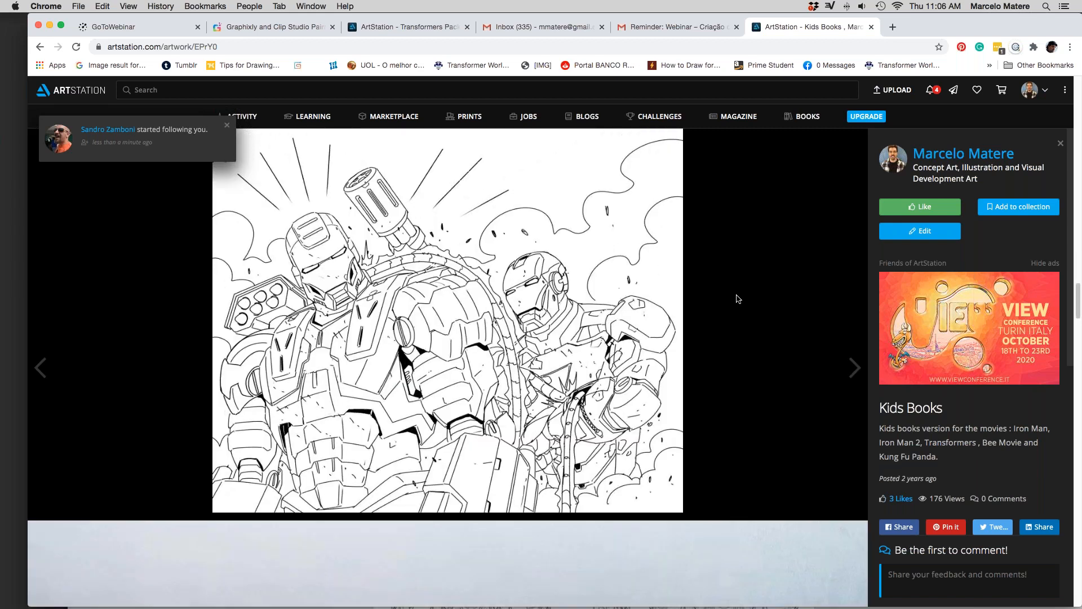
scroll(585, 331, "down", 15)
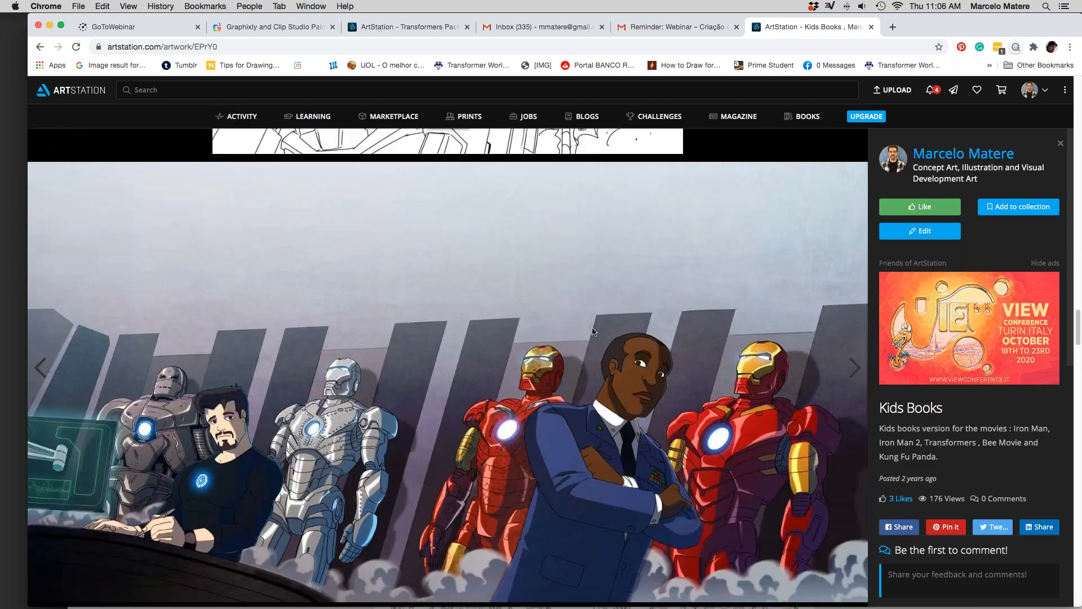
scroll(613, 327, "down", 10)
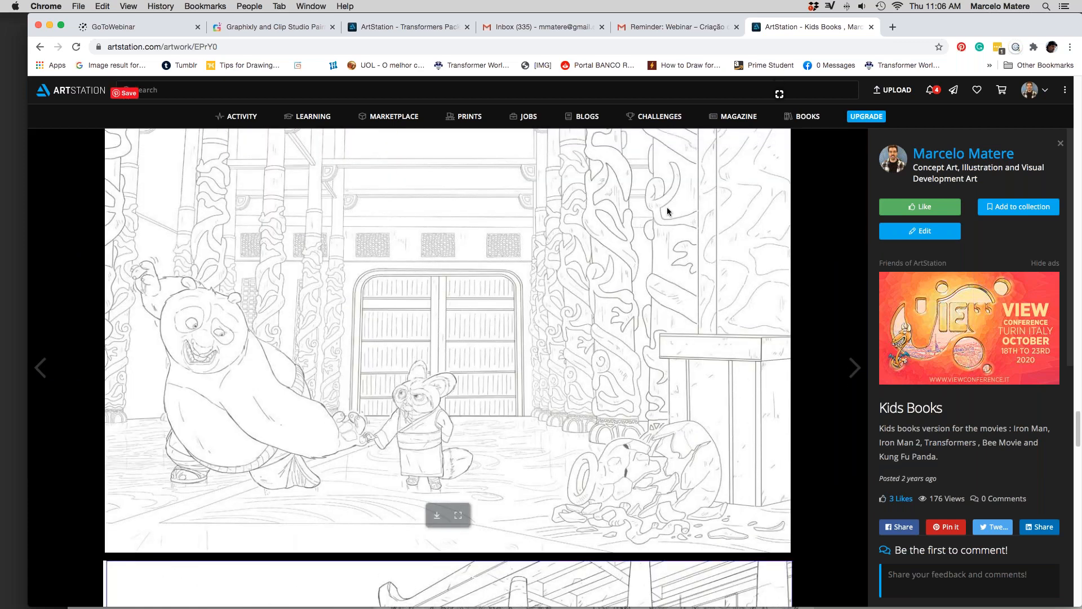
scroll(658, 224, "down", 8)
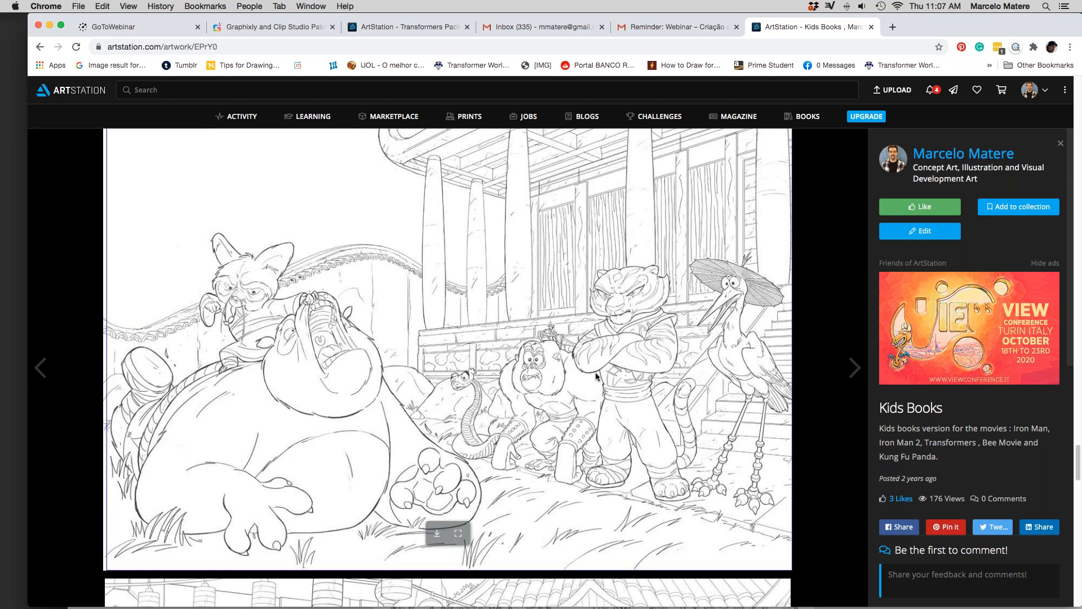
Step: Examine the coloured Transformers book illustrations, from the purple clawed robot attack to the group scenes with Optimus Prime and Bumblebee
scroll(595, 372, "down", 10)
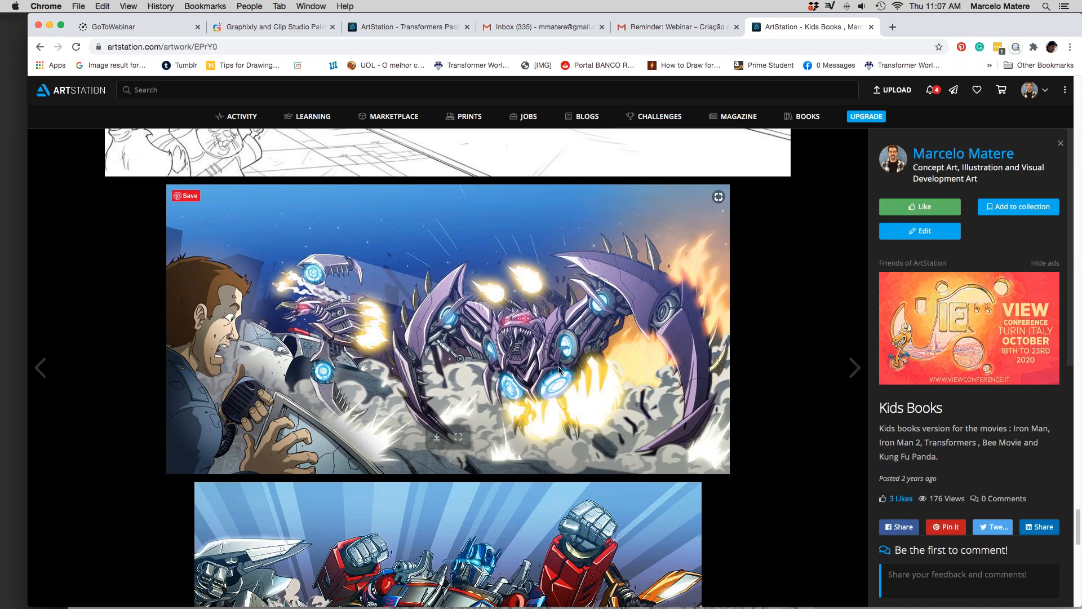
scroll(550, 373, "up", 5)
scroll(509, 409, "down", 7)
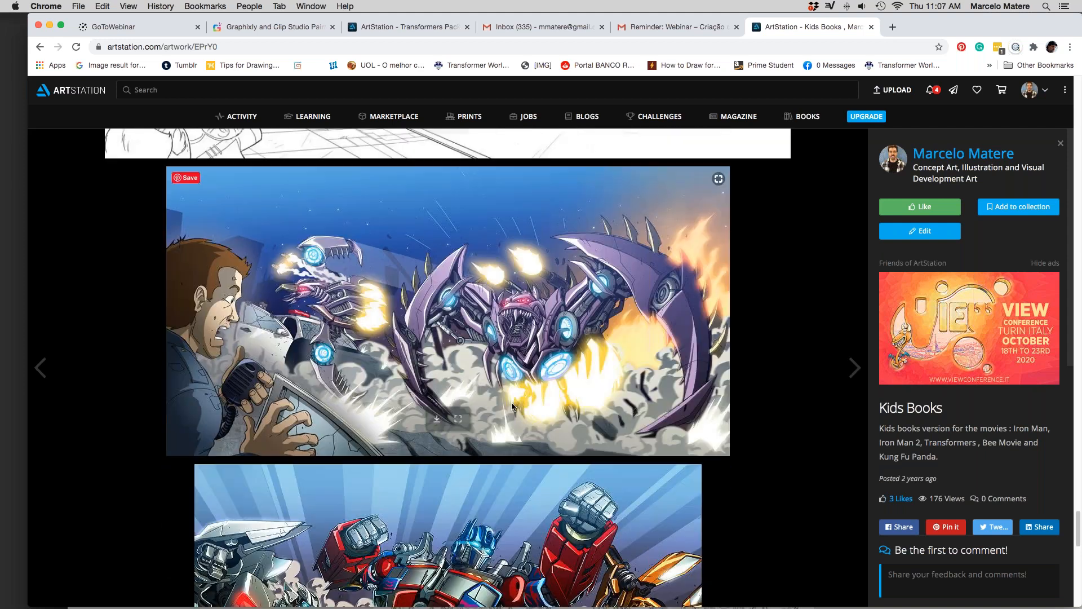
scroll(592, 379, "down", 3)
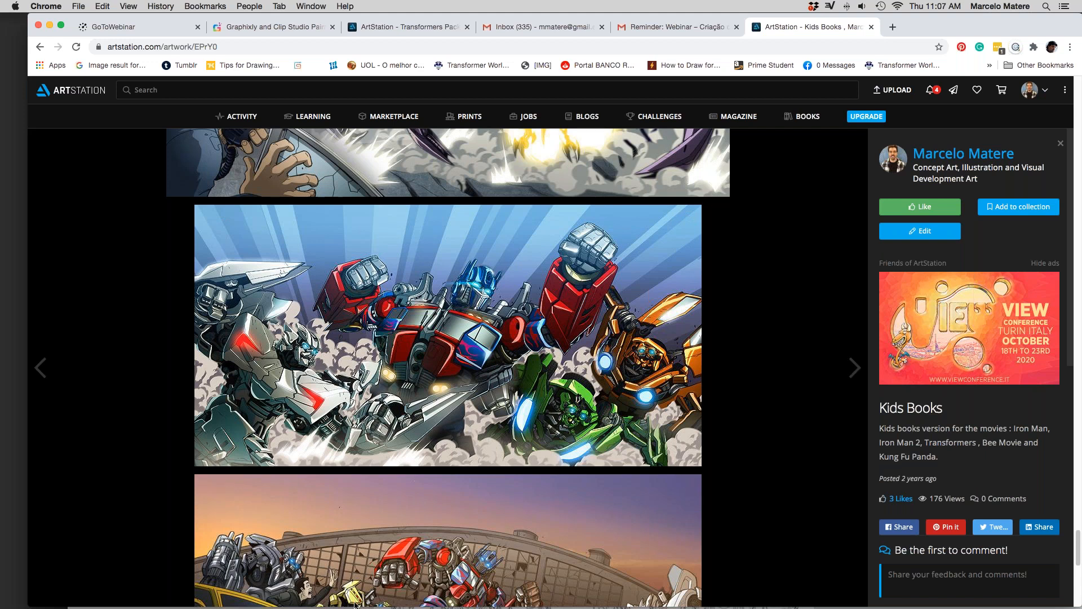
mouse_move(360, 597)
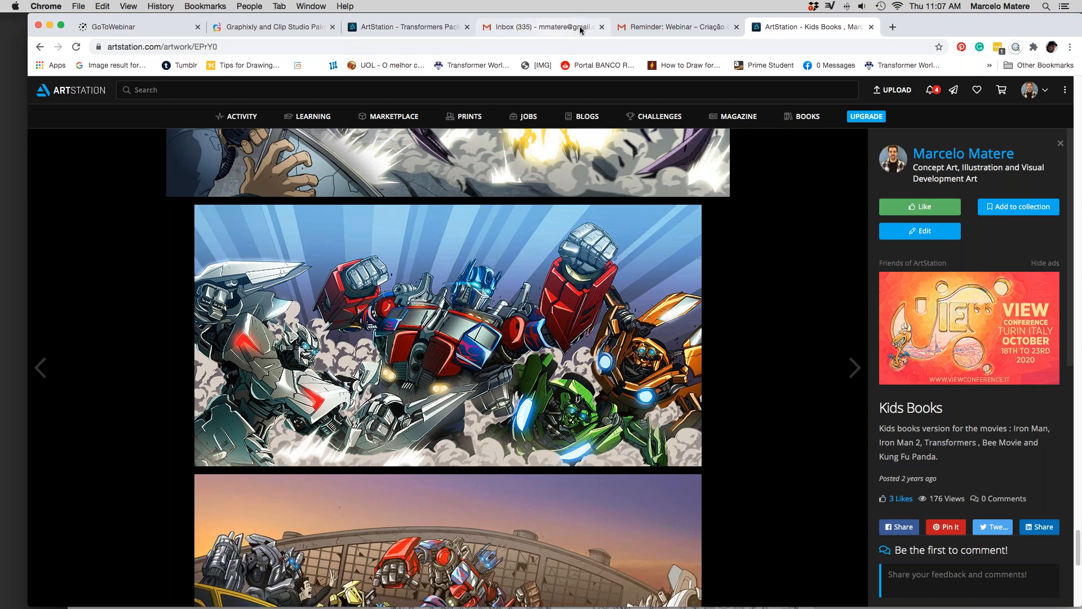
scroll(484, 538, "down", 10)
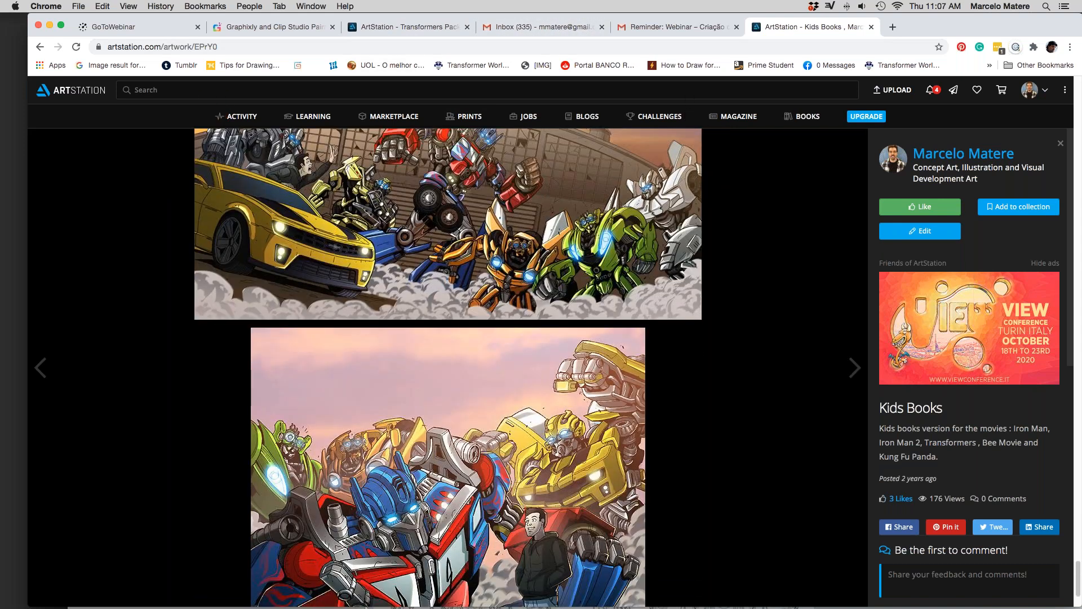
Step: Switch to Finder and open the Exemplos de Trabalhos folder on the Desktop
left_click(157, 601)
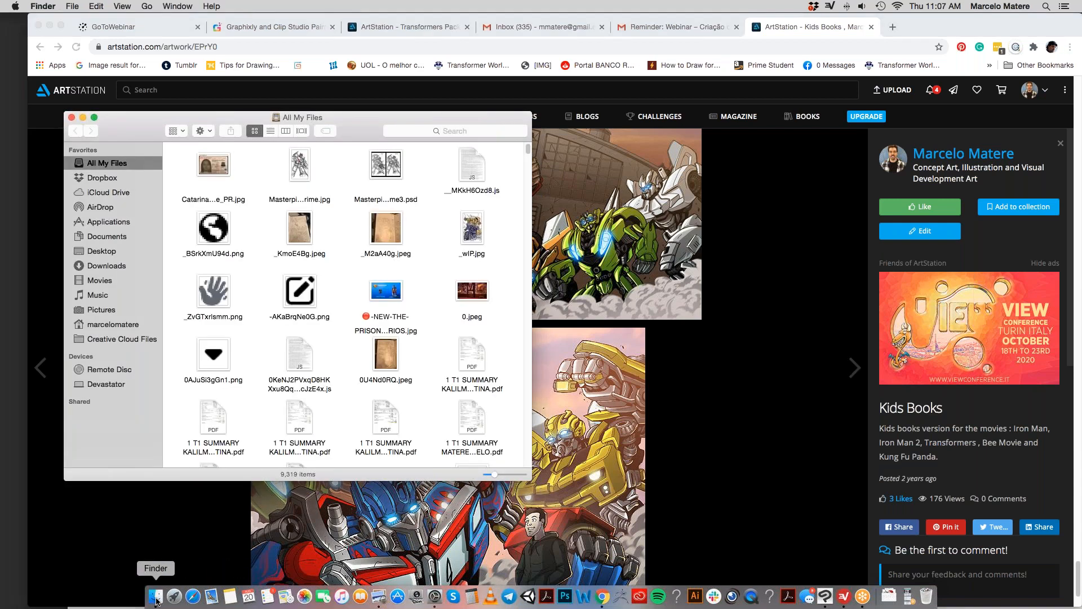
left_click(104, 179)
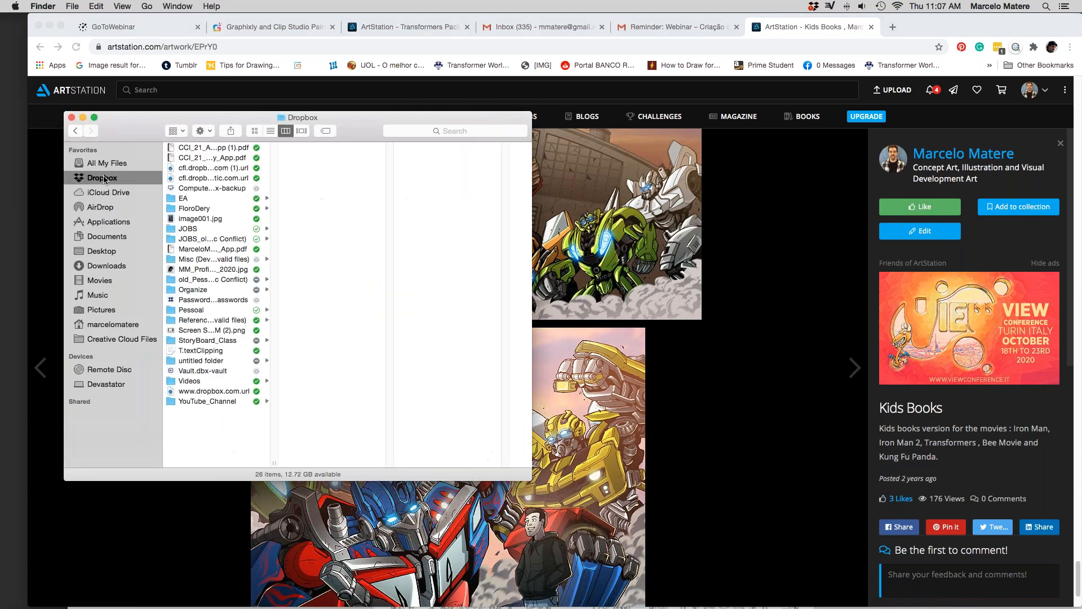
left_click(105, 251)
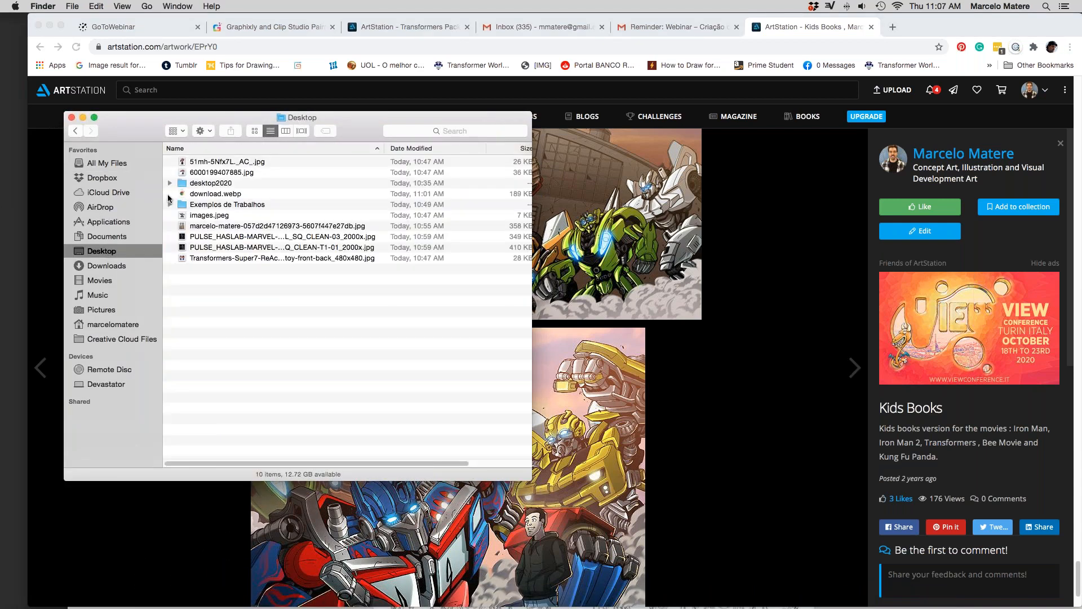
left_click(219, 207)
double_click(219, 207)
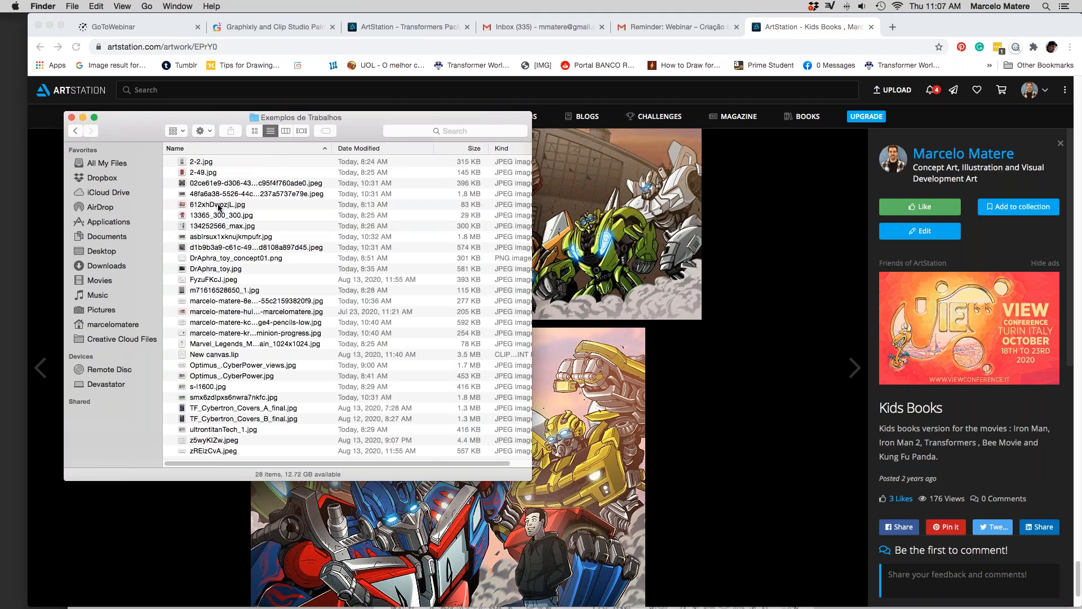
Step: Preview DrAphra_toy.jpg and its turnaround drawing DrAphra_toy_concept01.png, plus the robot dinosaur line art in FyzuFKcJ.jpeg
left_click(245, 272)
key("space")
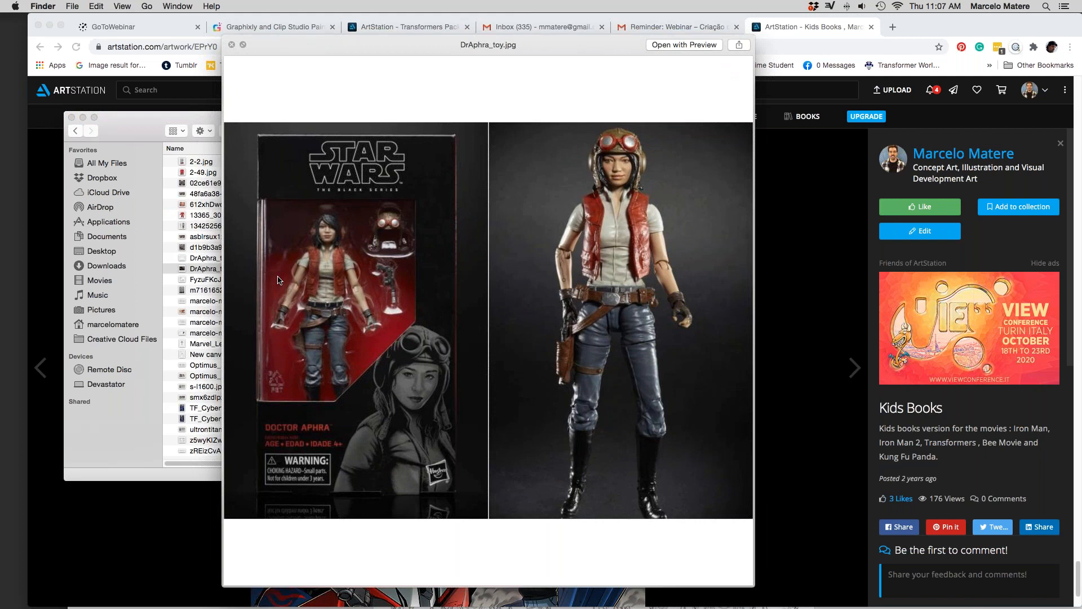
key("Up")
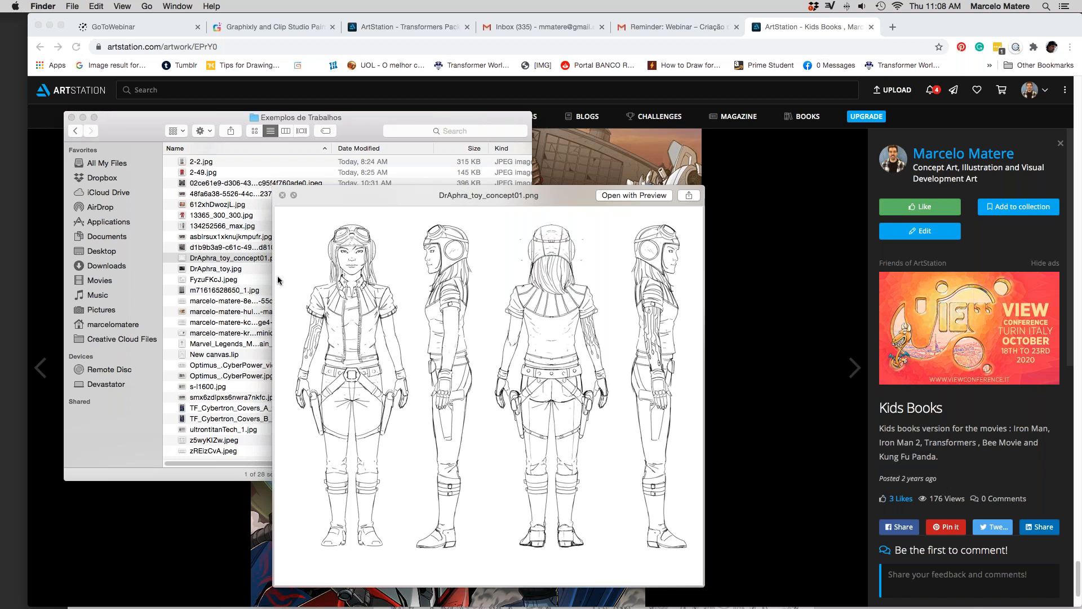
key("Down")
key("Down")
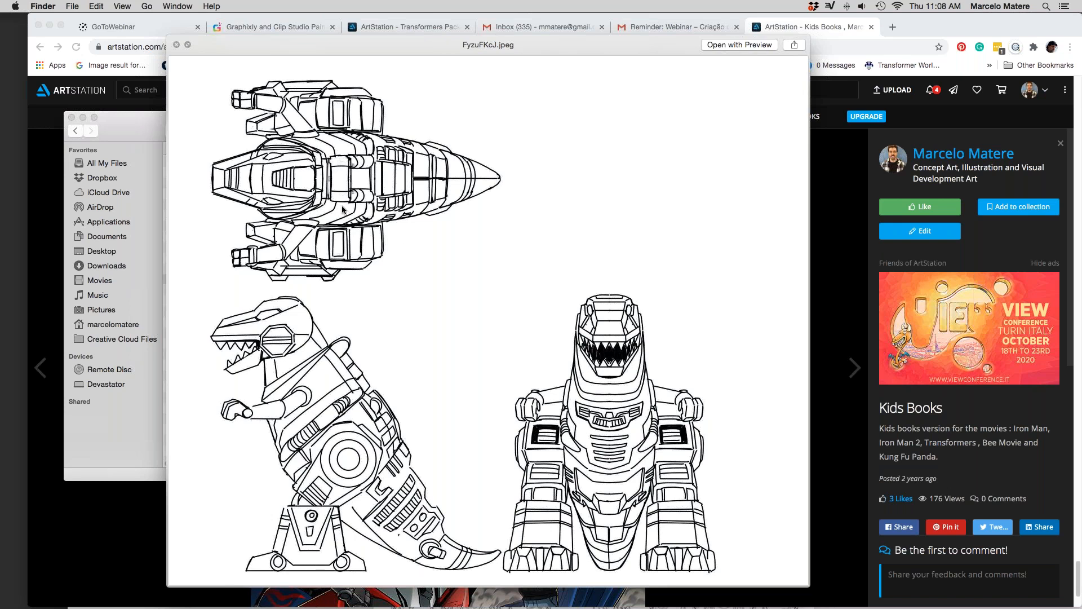
key("space")
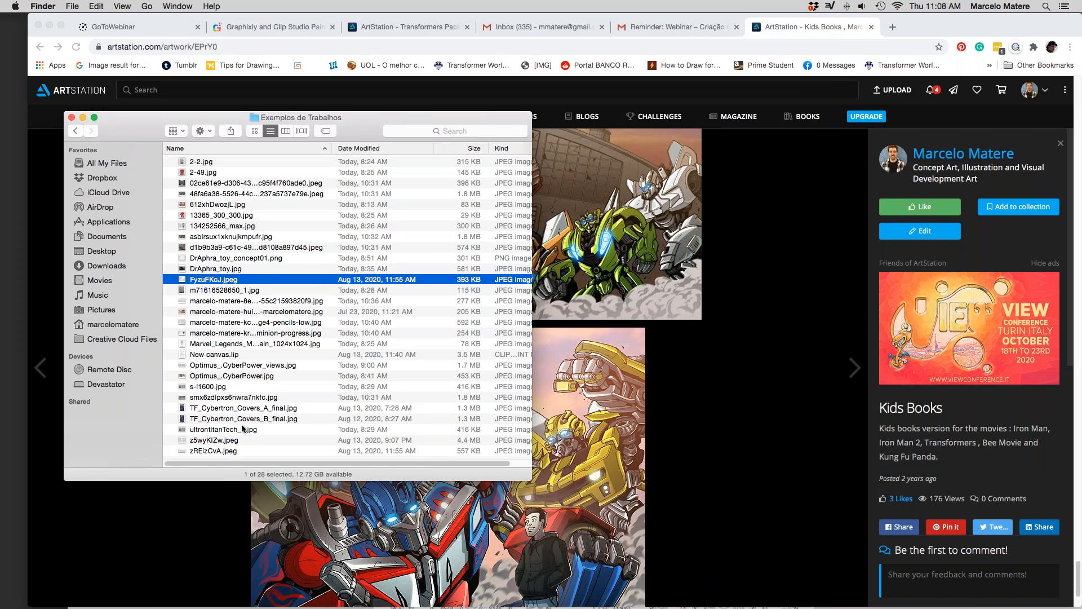
Step: Preview the Optimus Prime and Bumblebee Powerbot views sheet, z5wyKIZw.jpeg
left_click(242, 440)
key("space")
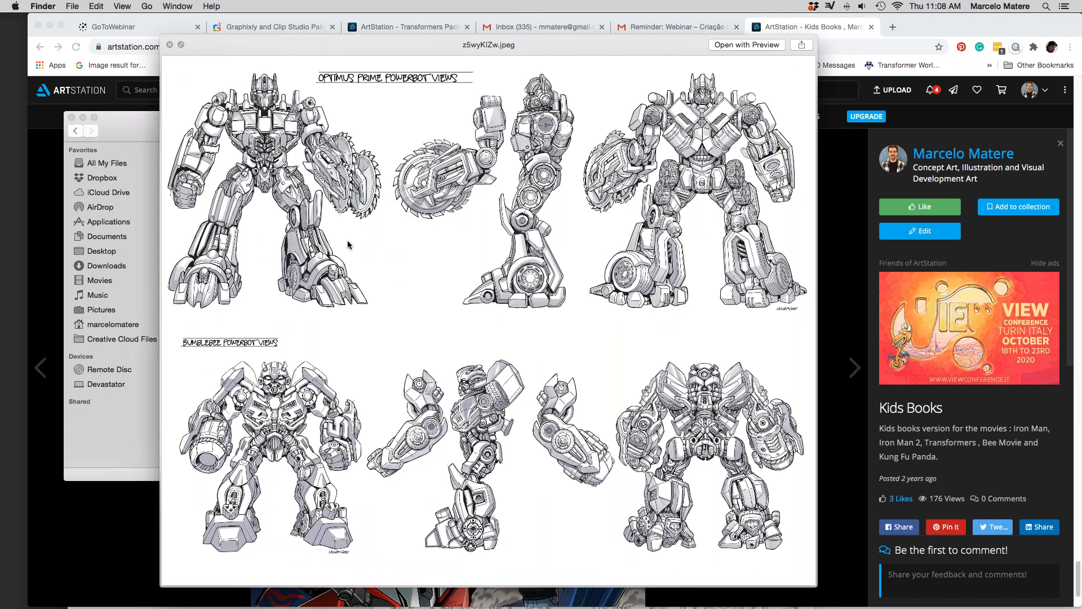
key("space")
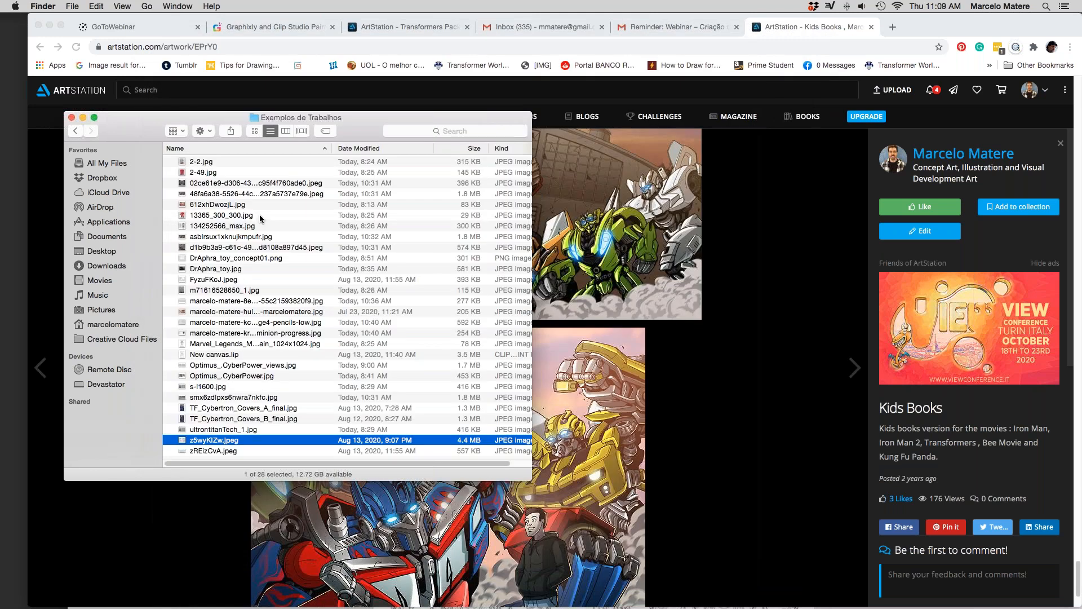
Step: Compare the toy photo Optimus_.CyberPower.jpg with the turnaround drawing Optimus_.CyberPower_views.jpg
left_click(243, 206)
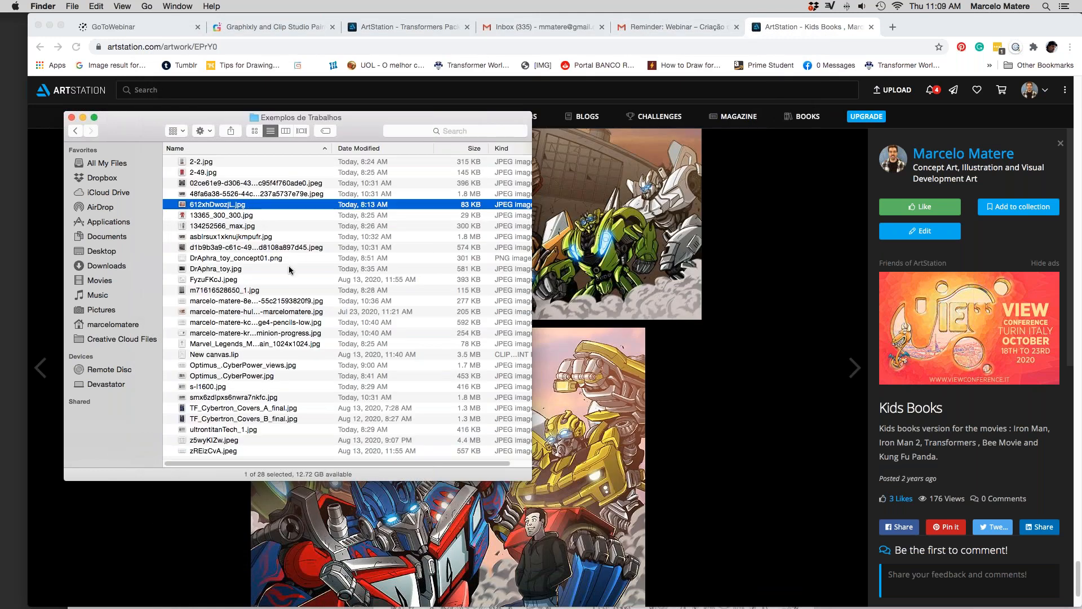
left_click(257, 376)
key("space")
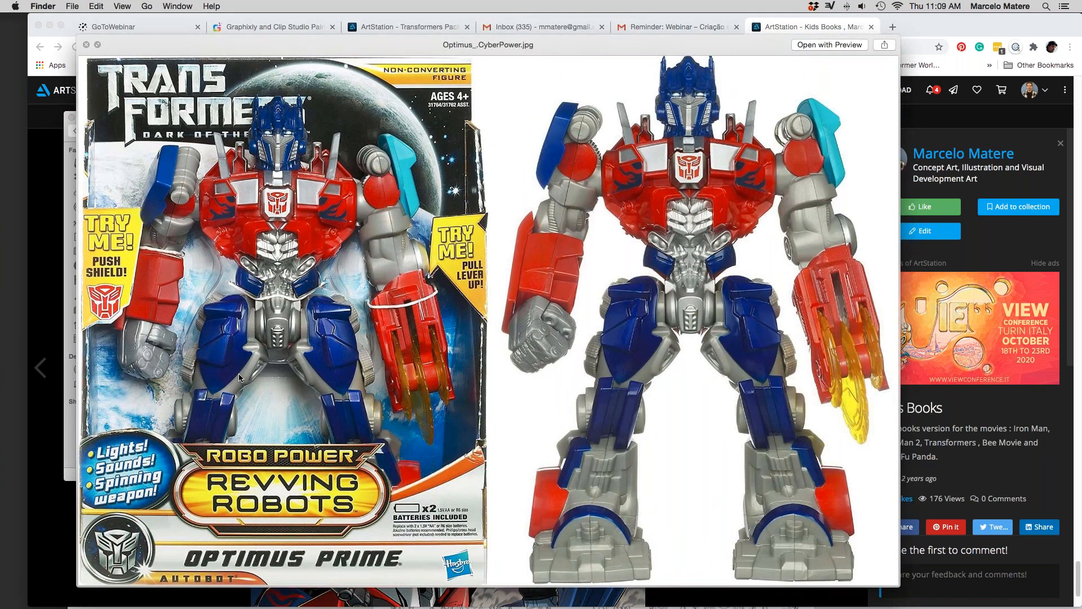
key("Down")
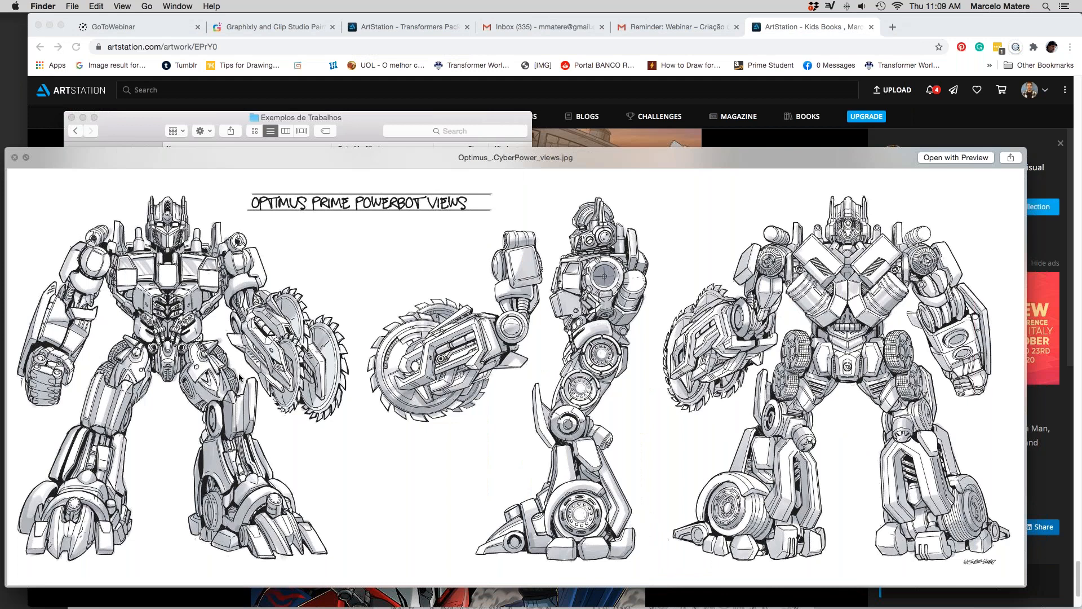
key("Up")
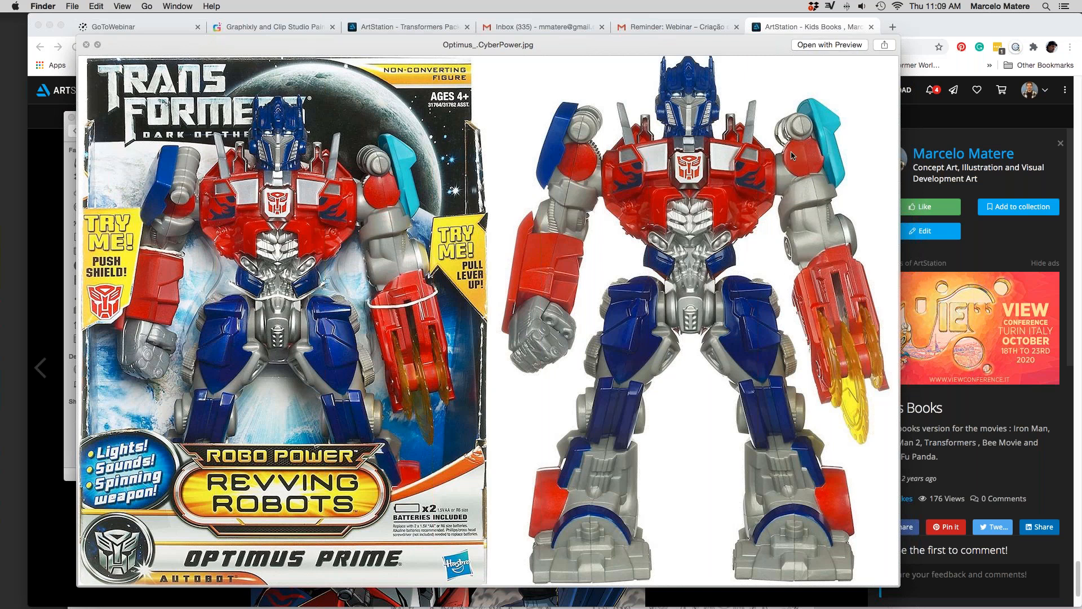
Step: Preview the Ultron toy photos in s-l1600.jpg, and return through the Optimus Prime views to the Optimus Prime toy photo
key("Down")
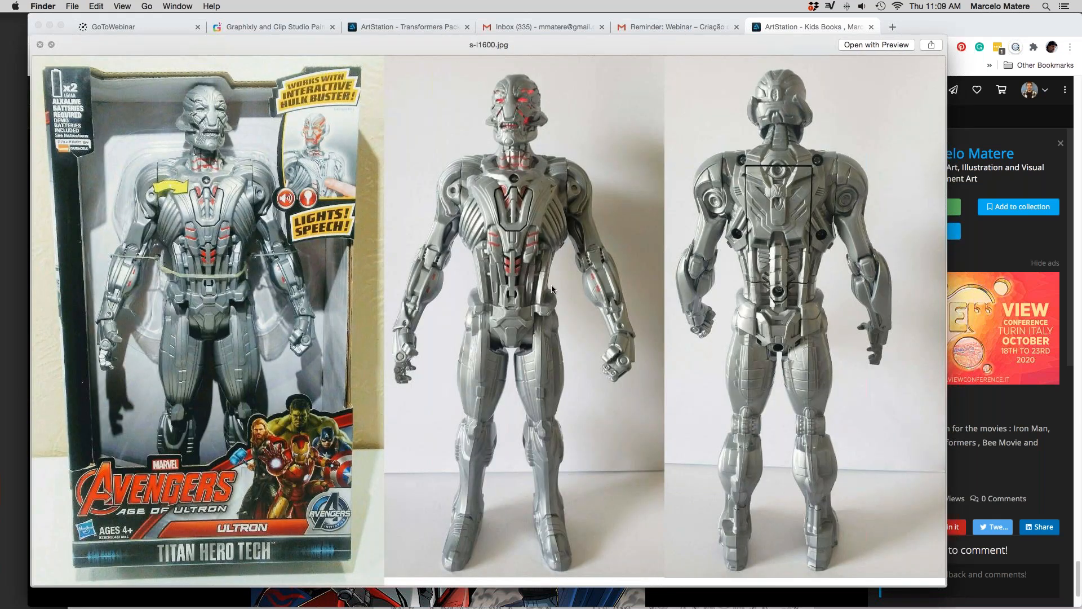
key("Down")
key("Down")
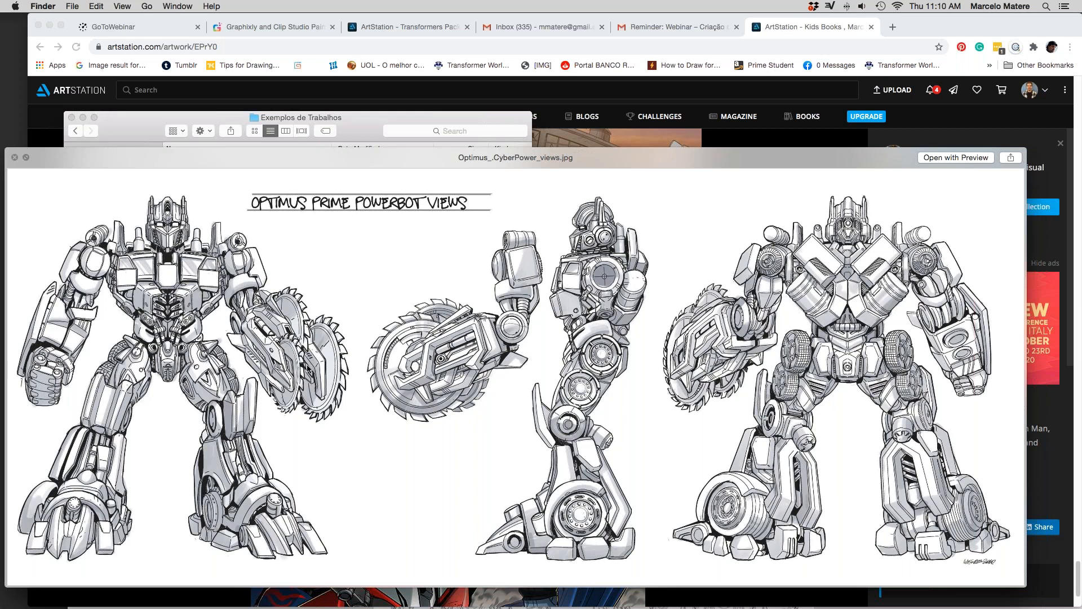
key("Up")
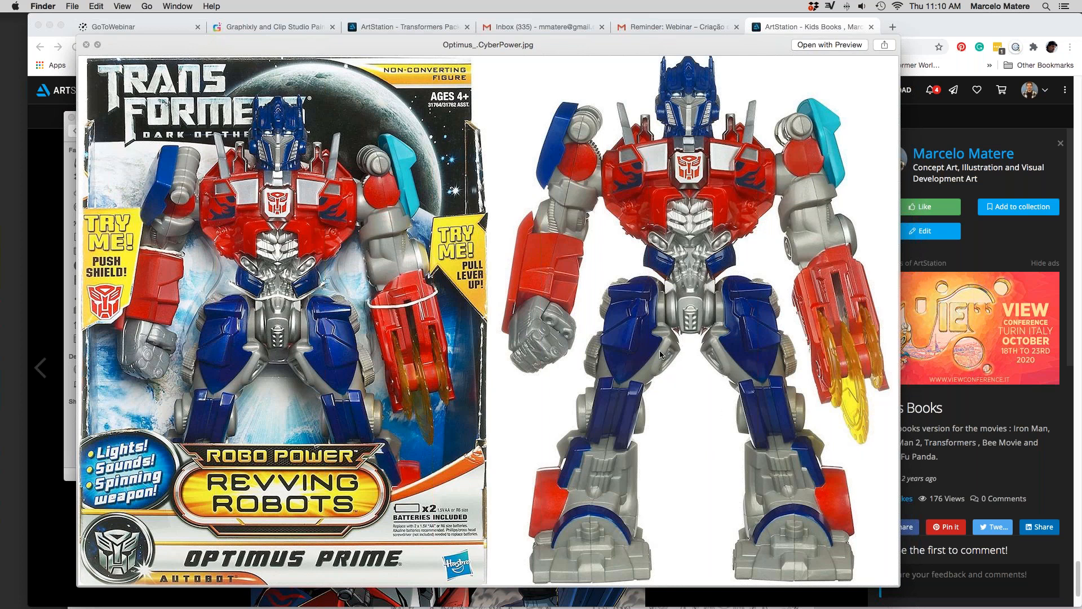
Step: Compare the Optimus Prime toy photo repeatedly with its turnaround drawing, Optimus_.CyberPower_views.jpg, passing through the Ultron toy photos
key("Down")
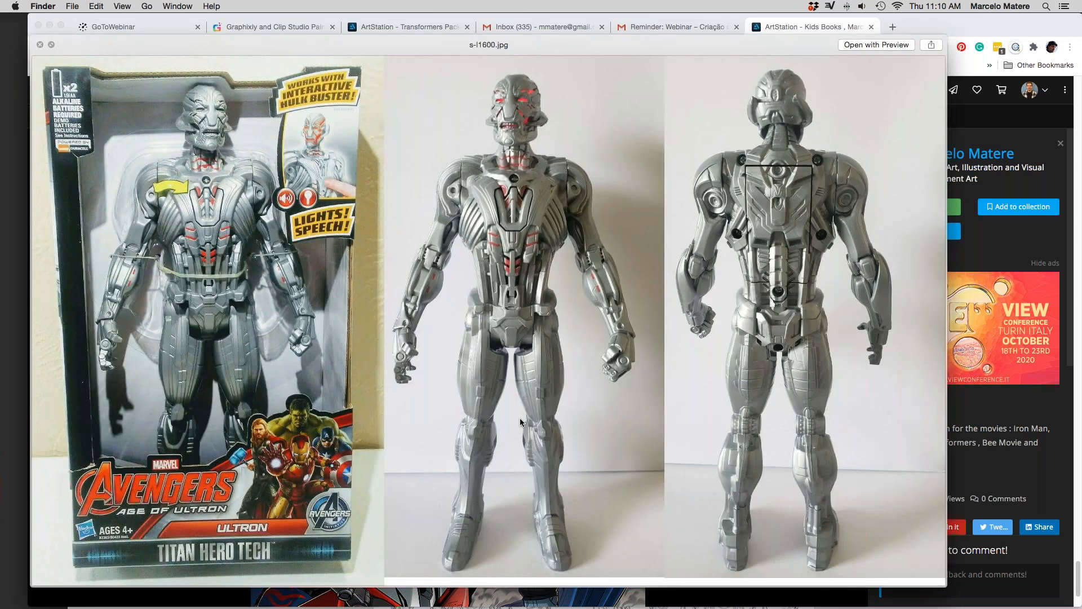
key("Up")
key("Up")
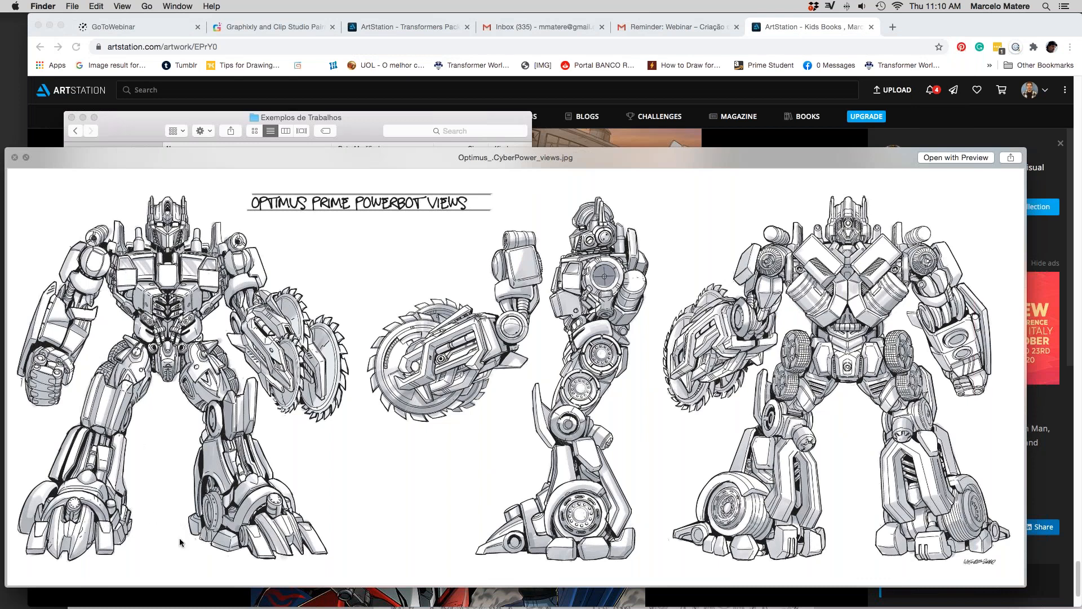
key("Down")
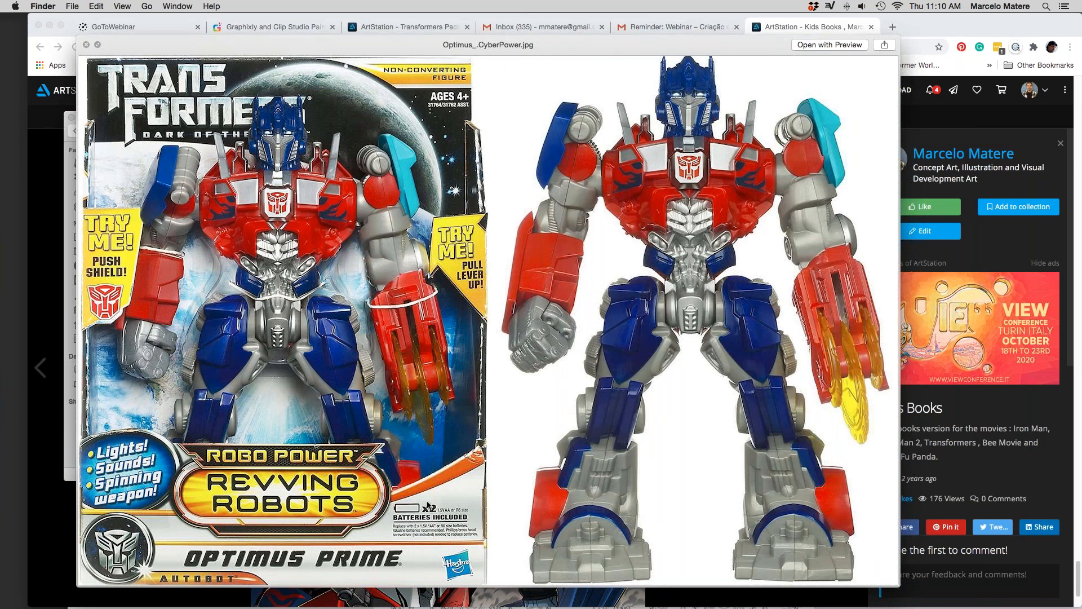
key("Down")
key("Up")
key("Up")
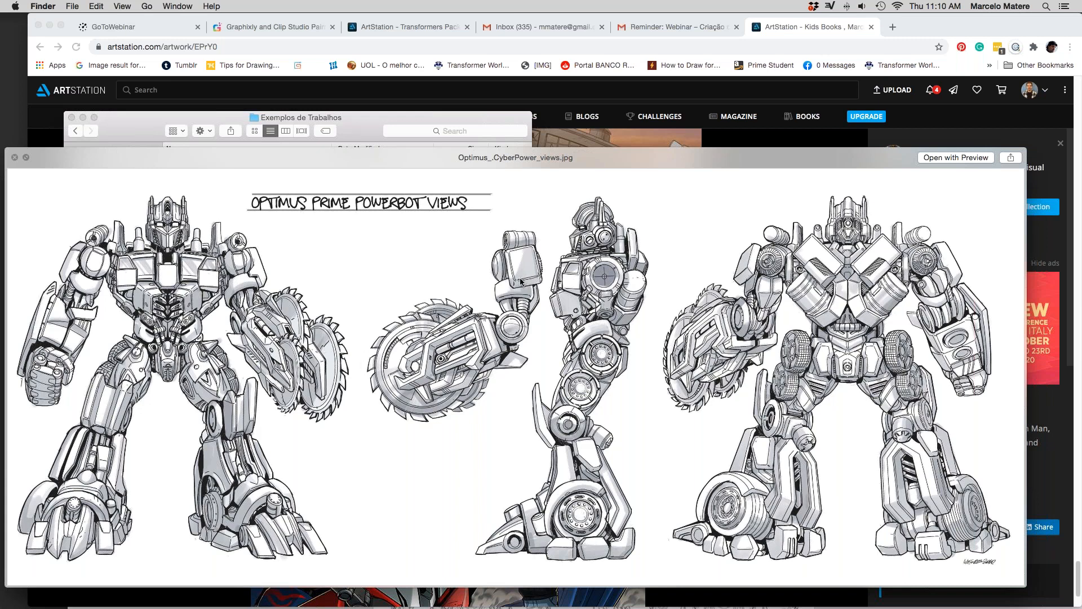
key("Up")
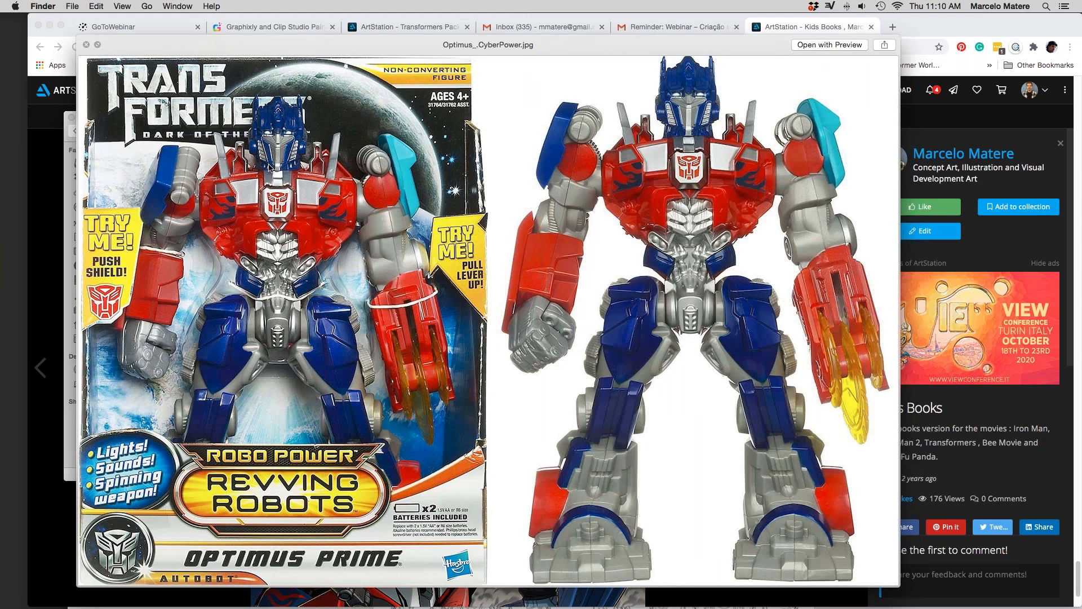
key("Down")
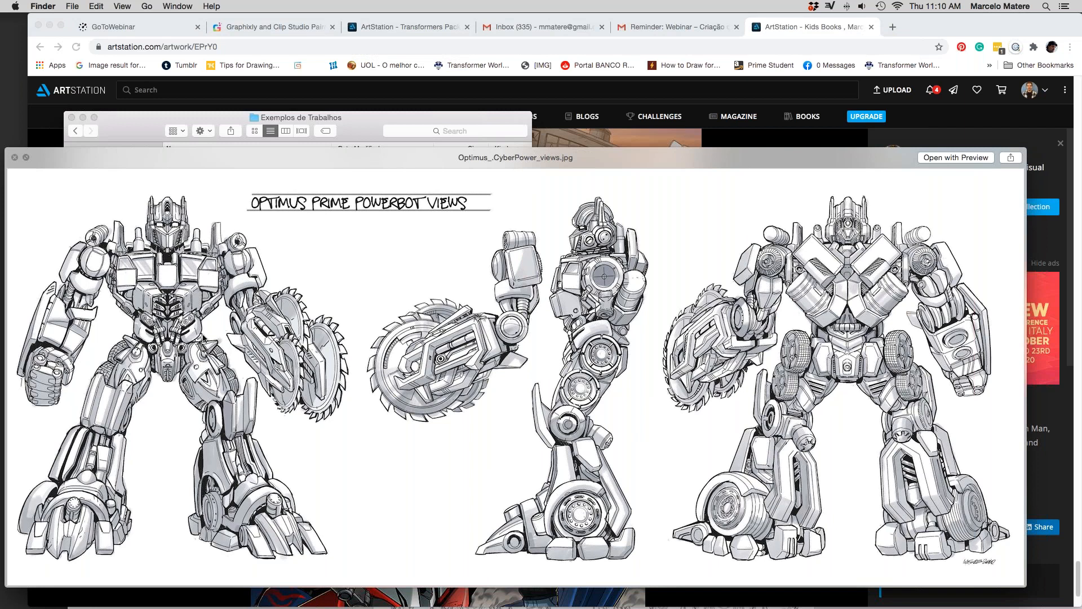
Step: Show the Ultron toy photos in s-l1600.jpg, and switch to the Hasbro works PDF in Preview at page 4's Ultron turnaround
key("Down")
key("Down")
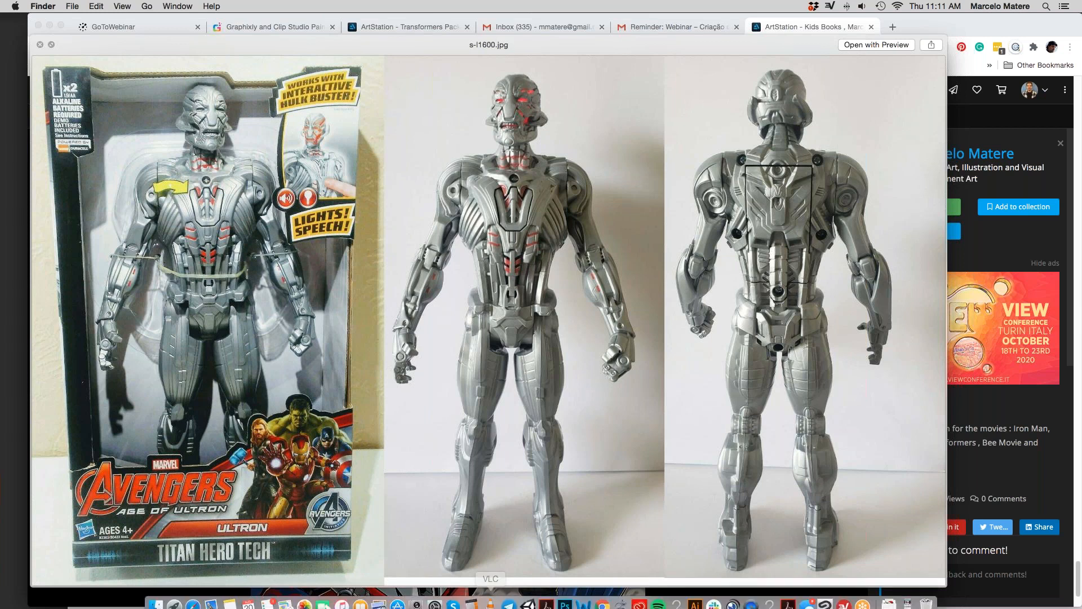
left_click(380, 596)
scroll(496, 491, "down", 15)
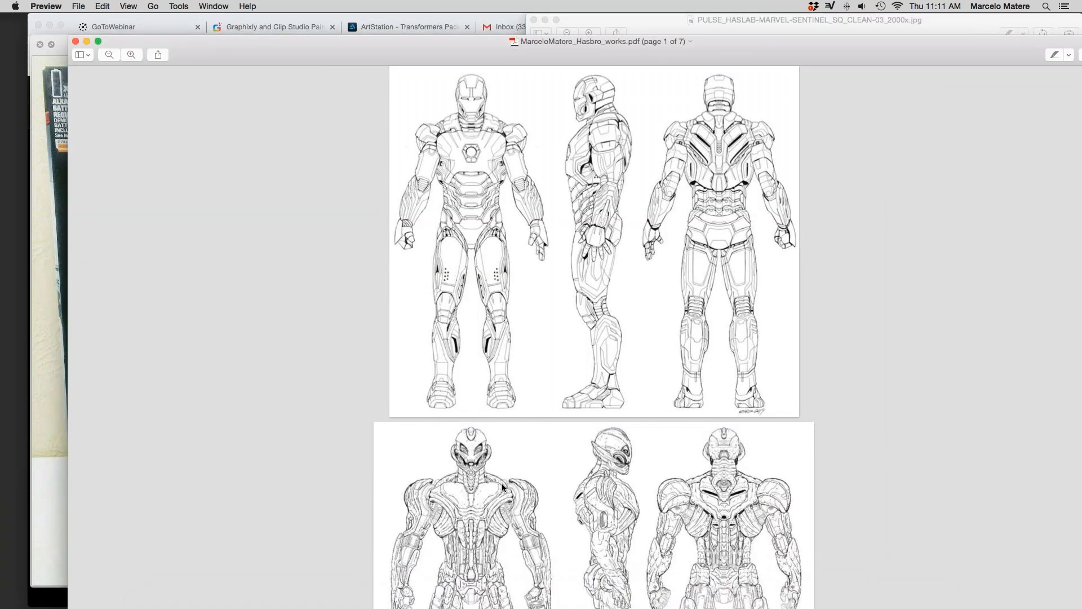
scroll(502, 482, "down", 6)
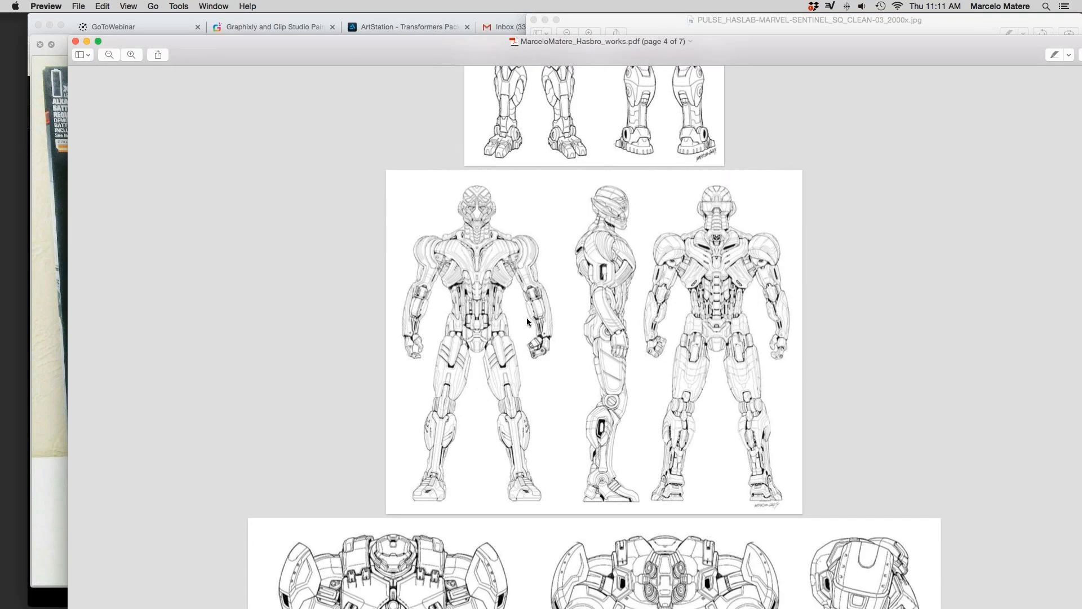
Step: Enlarge the Ultron turnaround on page 4 of the PDF and compare it with the s-l1600.jpg toy photos
left_click(130, 53)
left_click(130, 54)
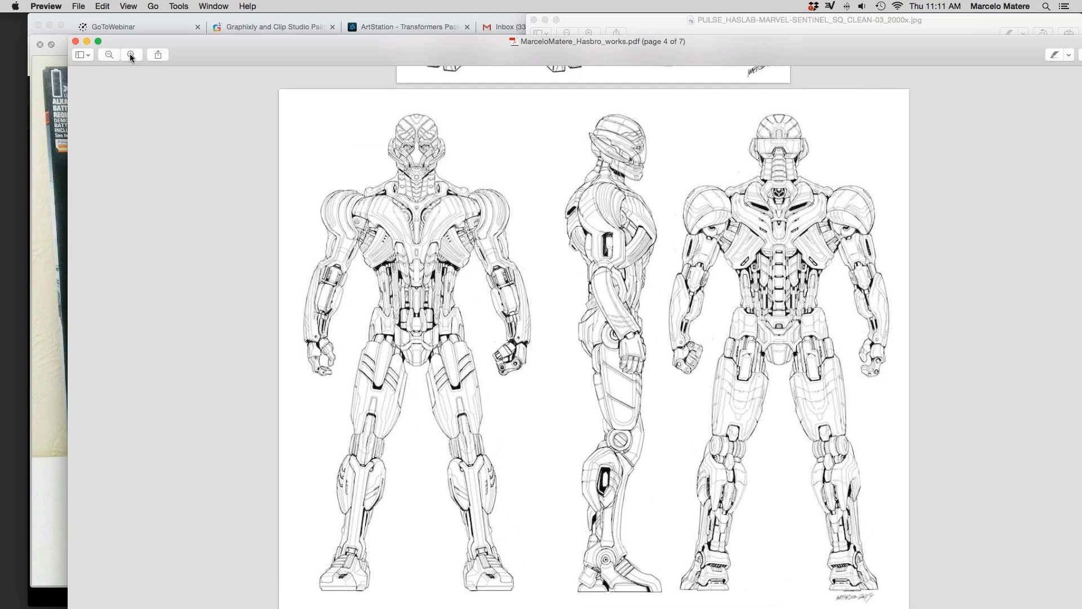
left_click(130, 55)
scroll(333, 231, "up", 1)
scroll(333, 231, "down", 1)
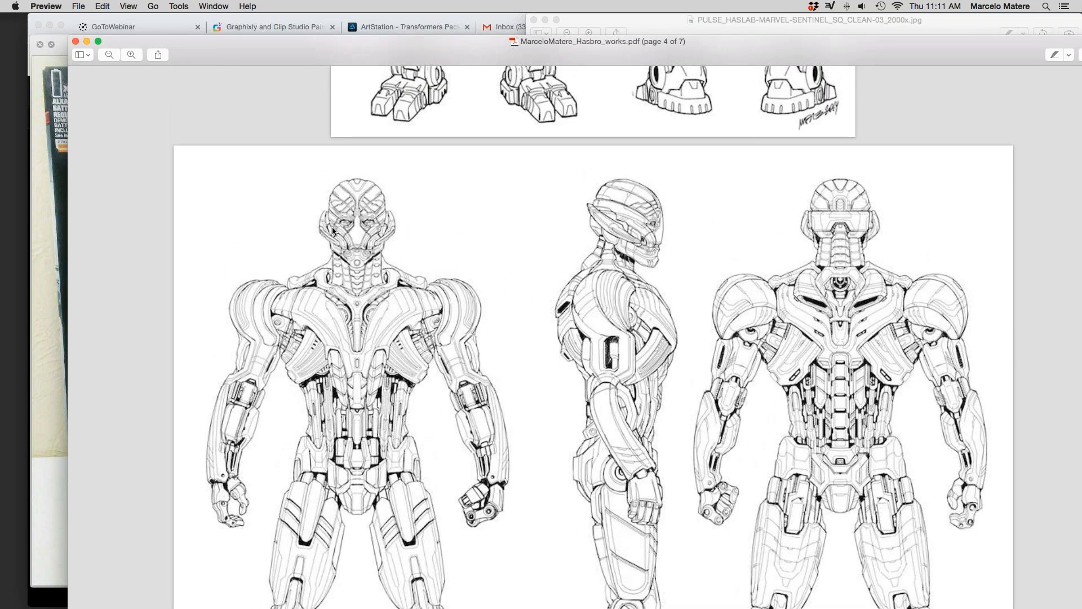
left_click(48, 222)
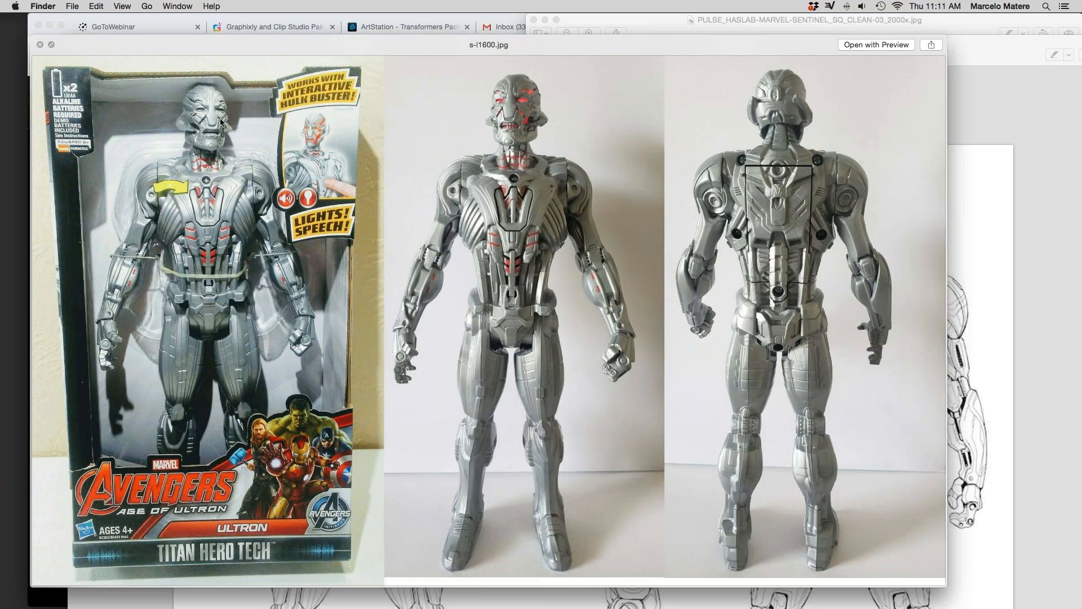
left_click(994, 296)
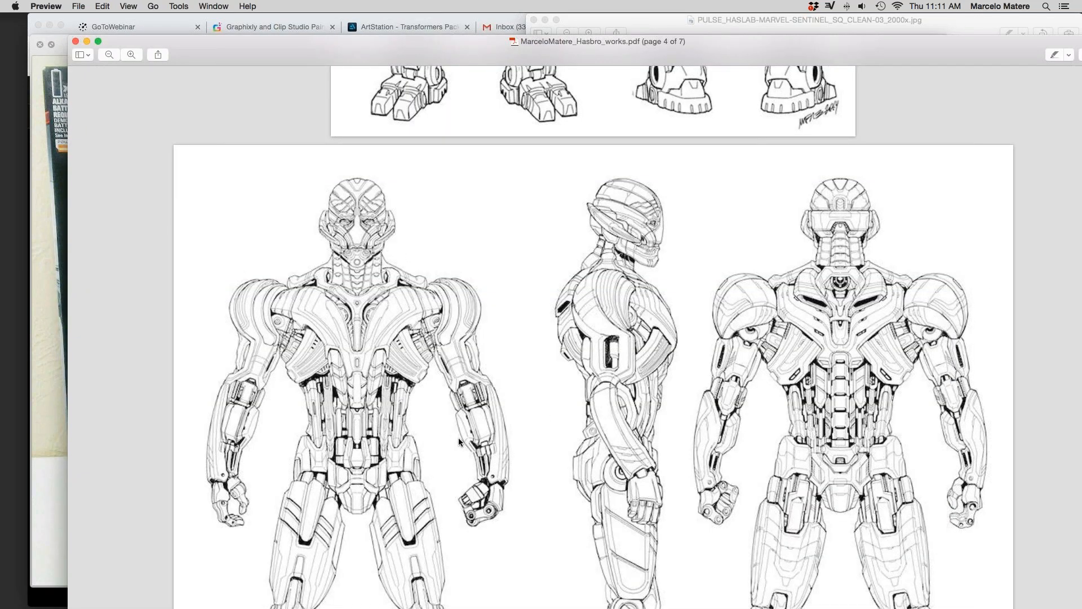
scroll(459, 438, "down", 3)
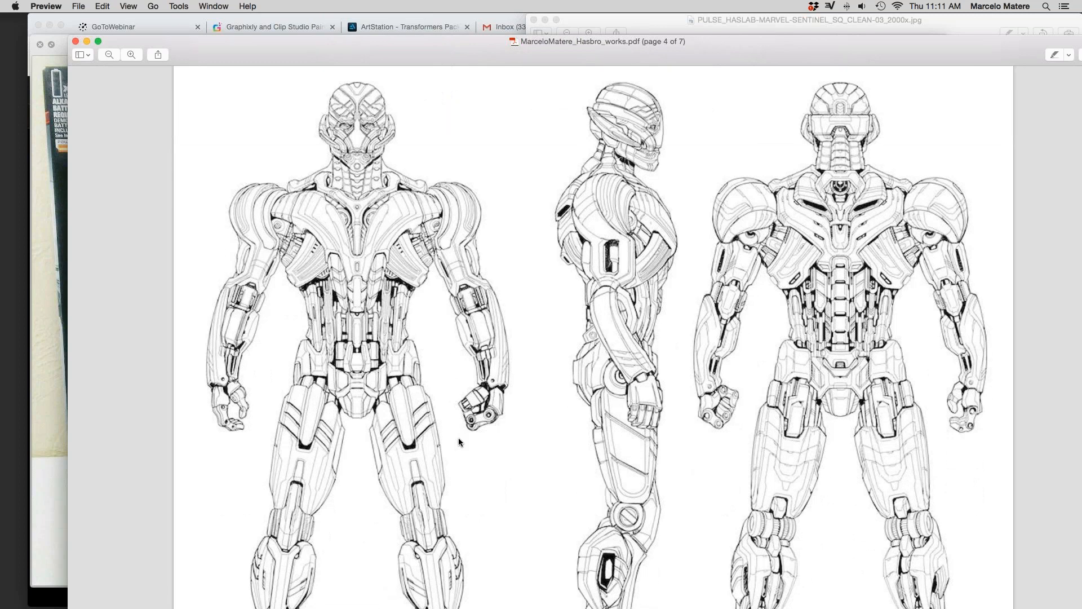
Step: Go back to the Ultron front and back drawing on page 3, and close the s-l1600.jpg preview in Finder
scroll(458, 437, "up", 10)
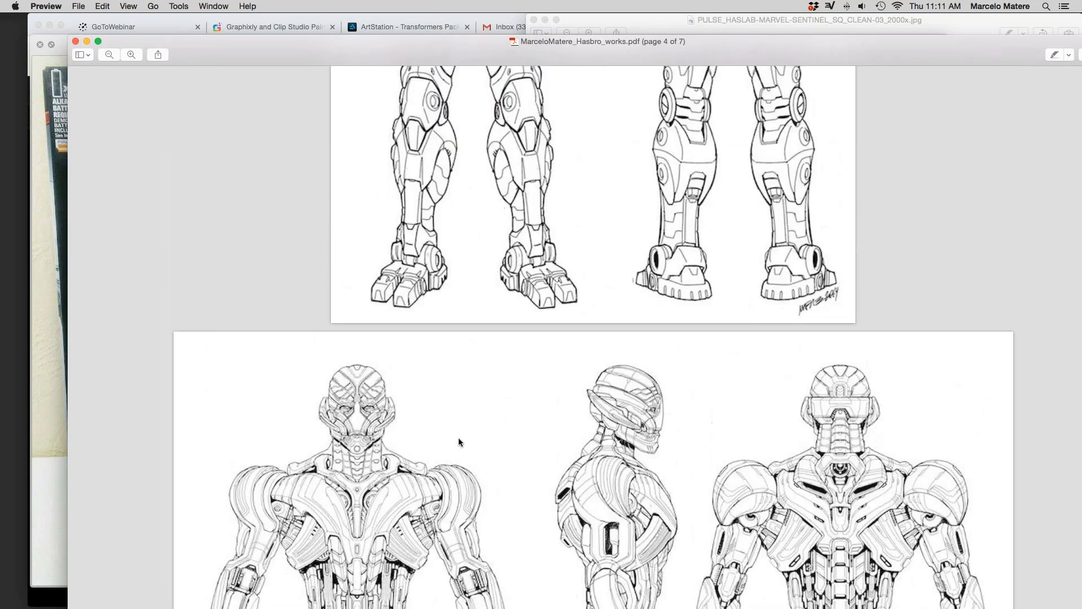
scroll(459, 441, "up", 10)
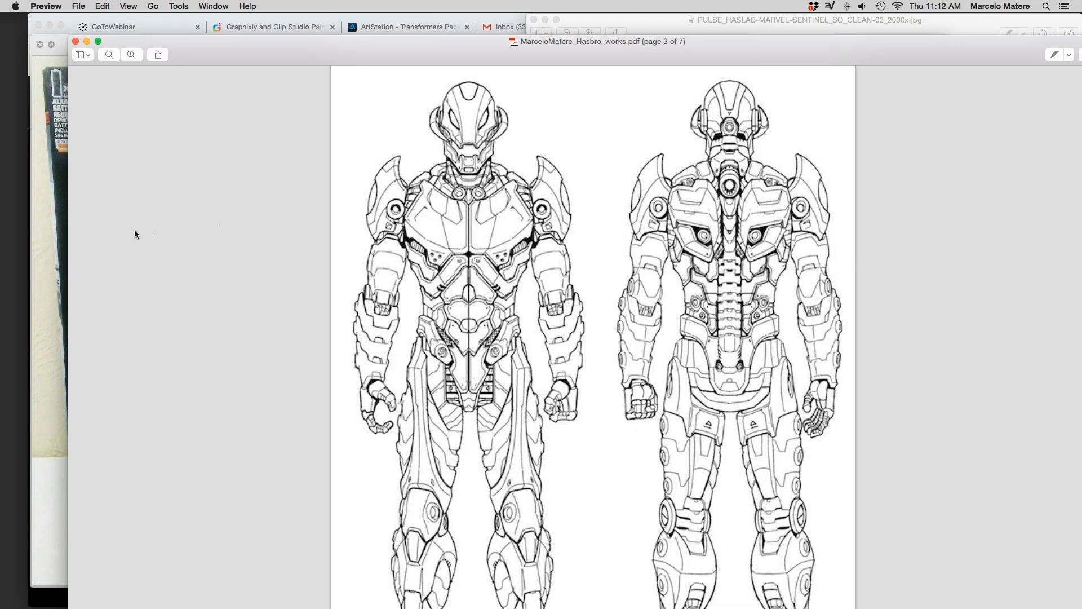
left_click(62, 226)
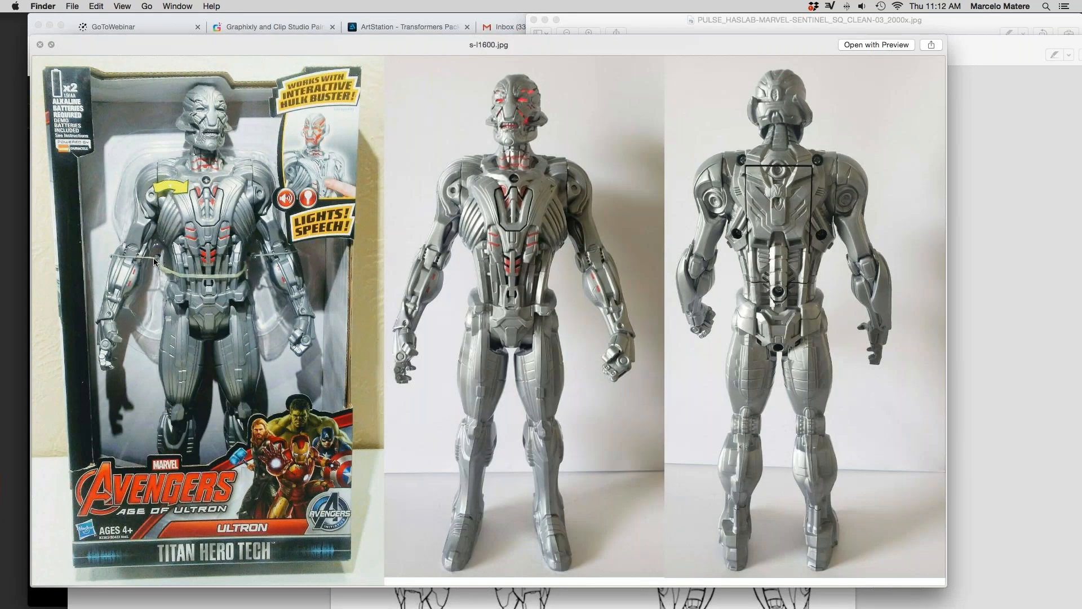
key("Right")
key("Right")
key("Right")
key("space")
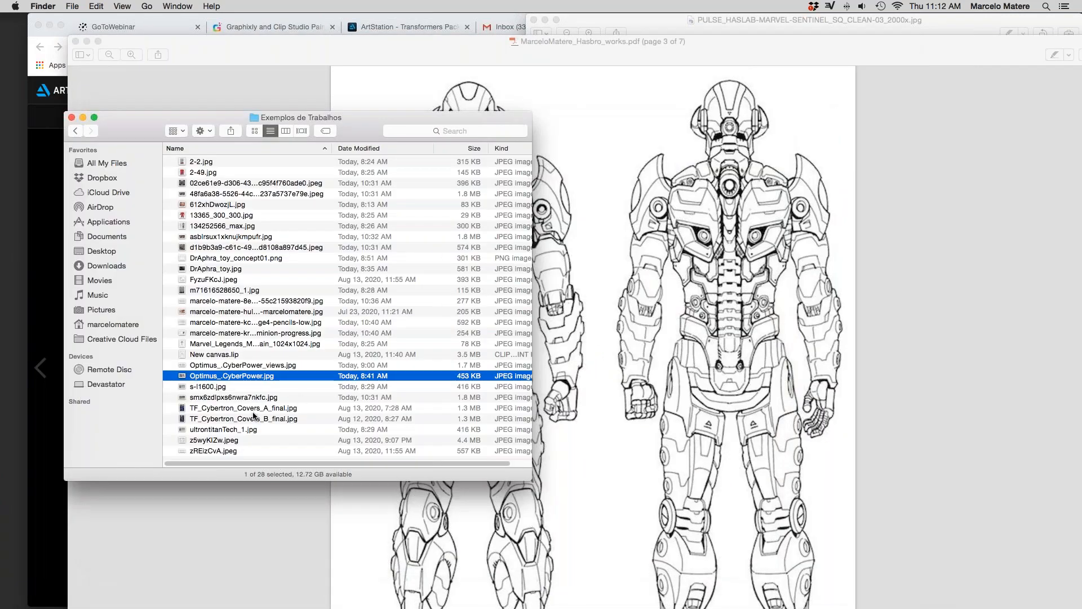
Step: Preview the Titan Hero Series Ultron toy in 134252566_max.jpg and arrange it side by side with the page 3 drawing
left_click(230, 239)
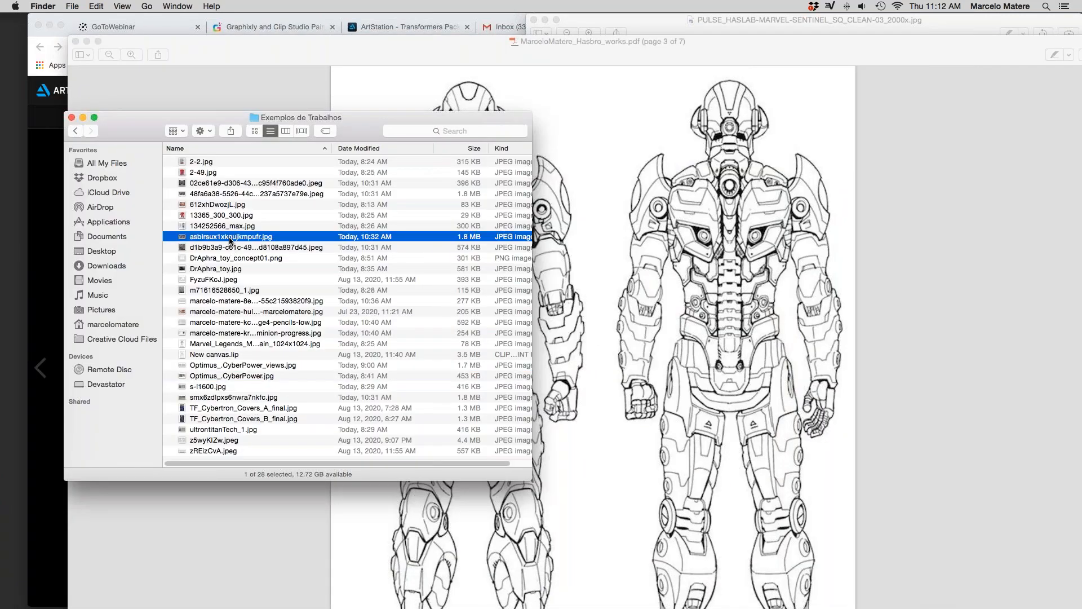
key("space")
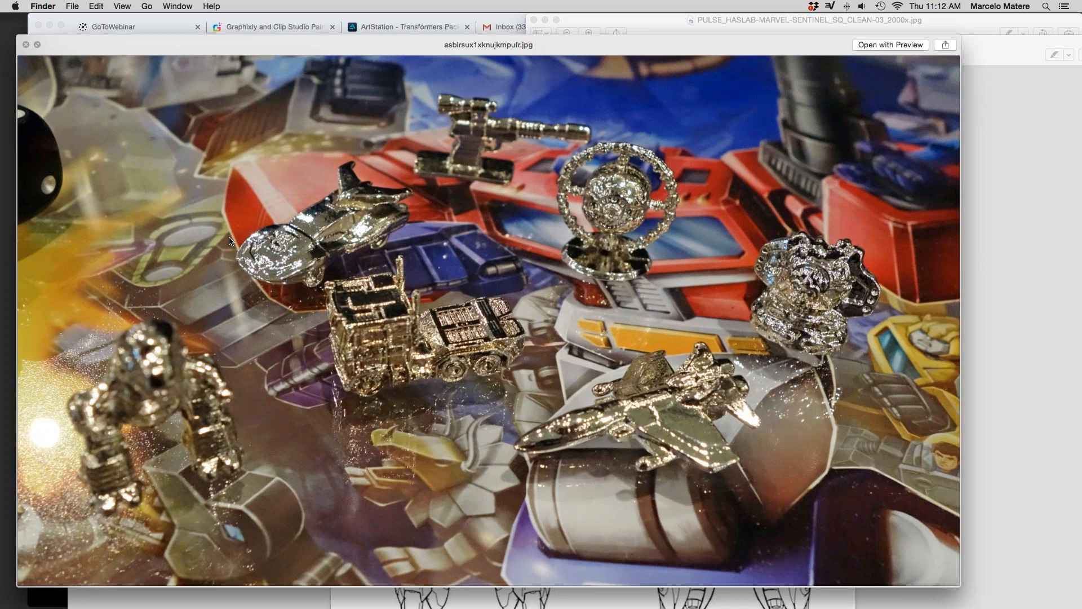
key("Up")
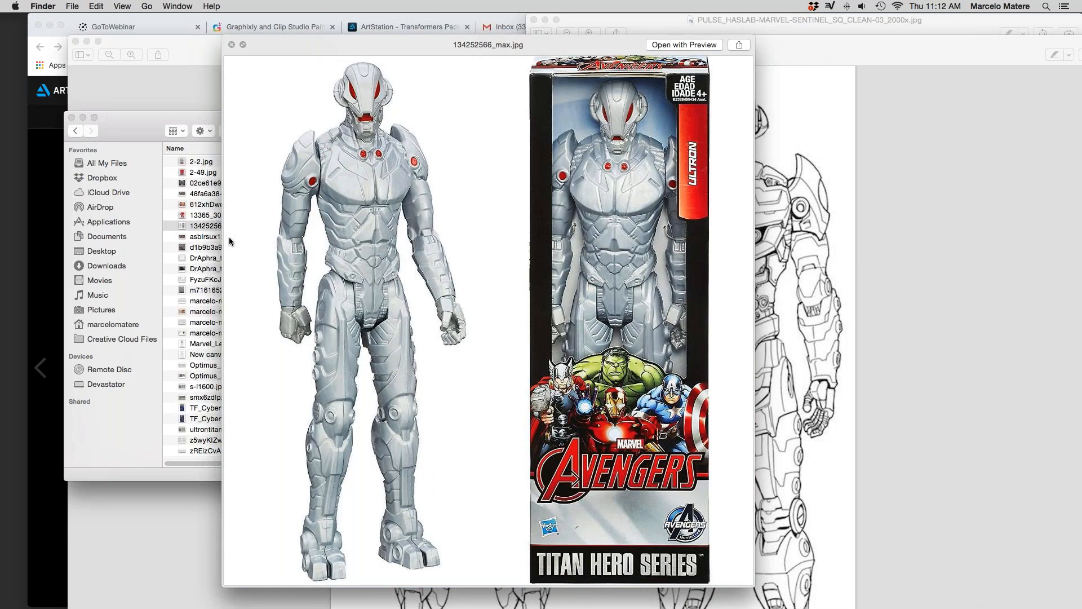
left_click_drag(447, 45, 191, 53)
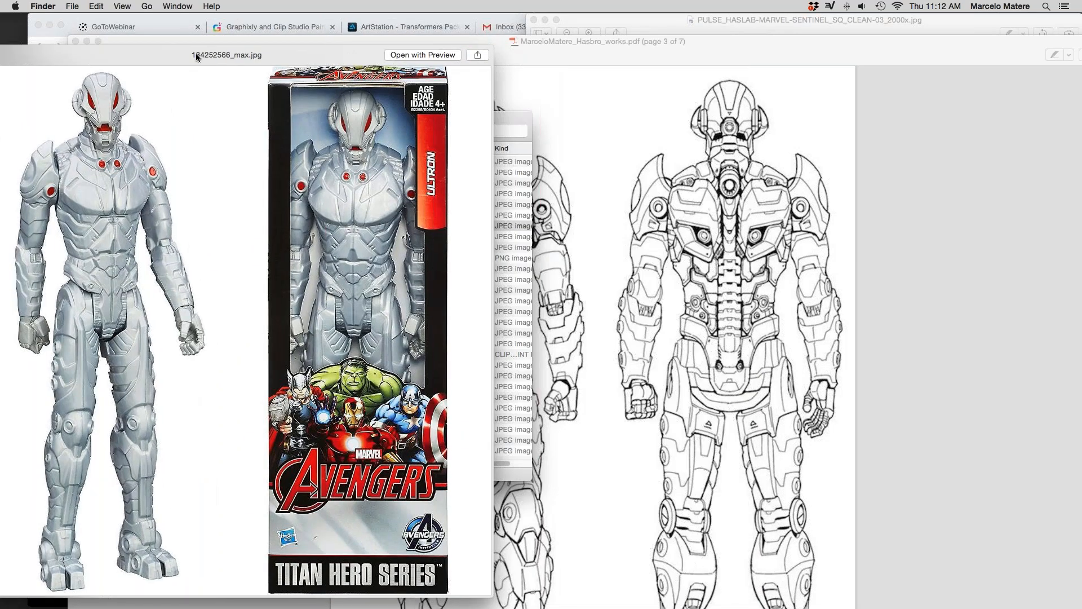
left_click(610, 106)
left_click_drag(434, 36, 592, 38)
left_click(207, 155)
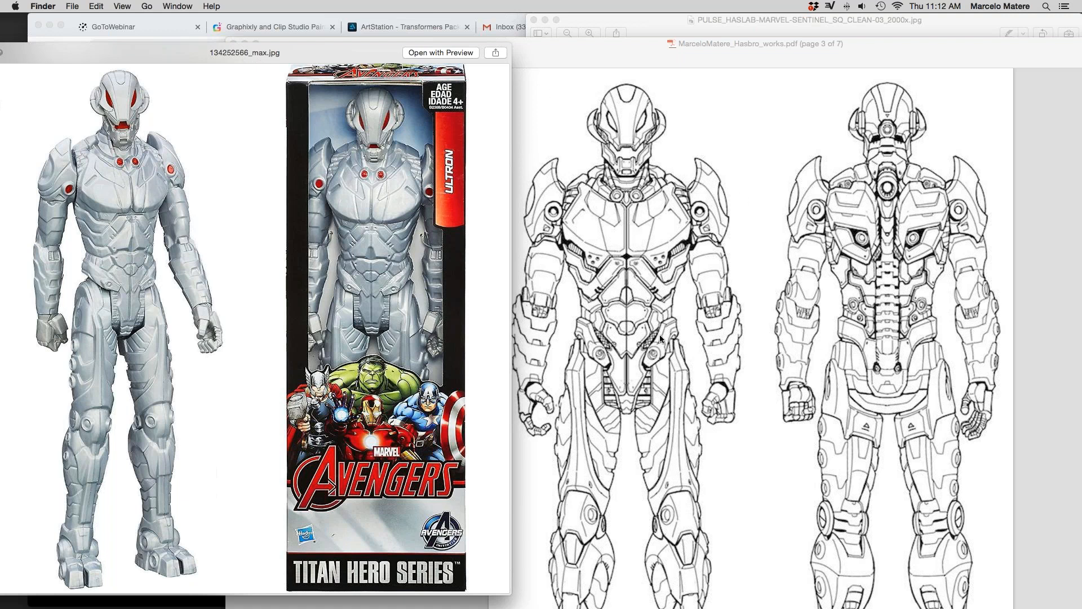
Step: Examine the full page 3 Ultron drawing beside the toy photo, and advance the PDF to page 4
scroll(660, 333, "down", 5)
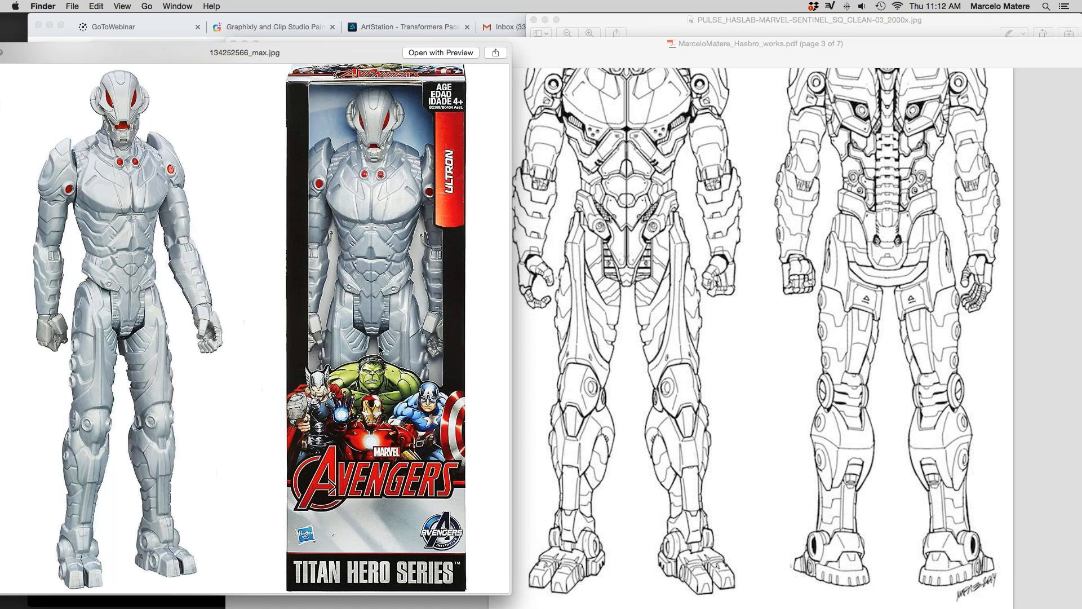
scroll(651, 374, "up", 1)
scroll(651, 375, "up", 5)
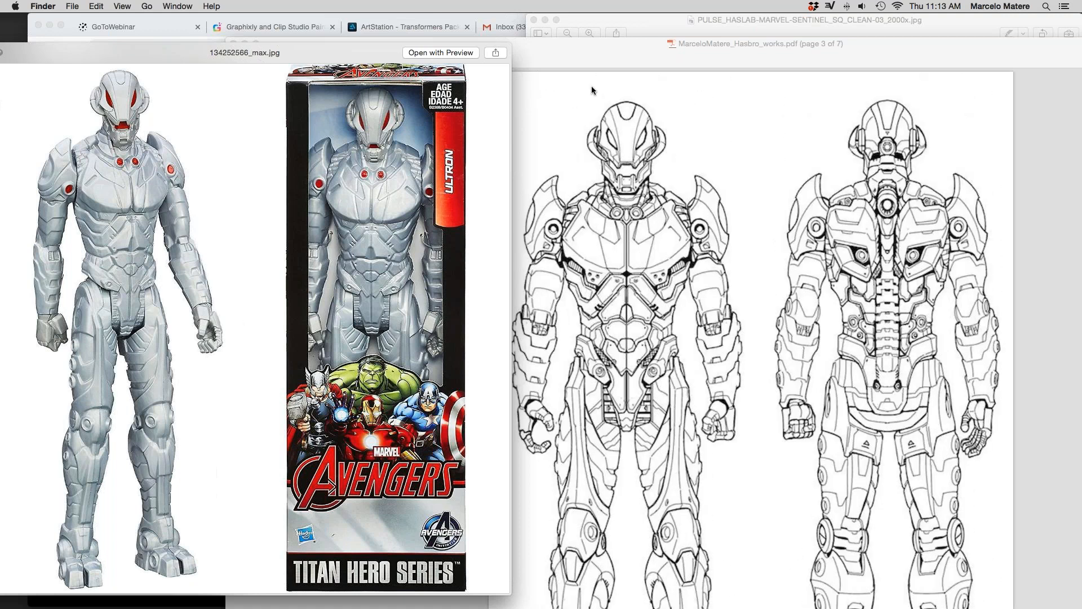
left_click(588, 52)
scroll(629, 211, "down", 15)
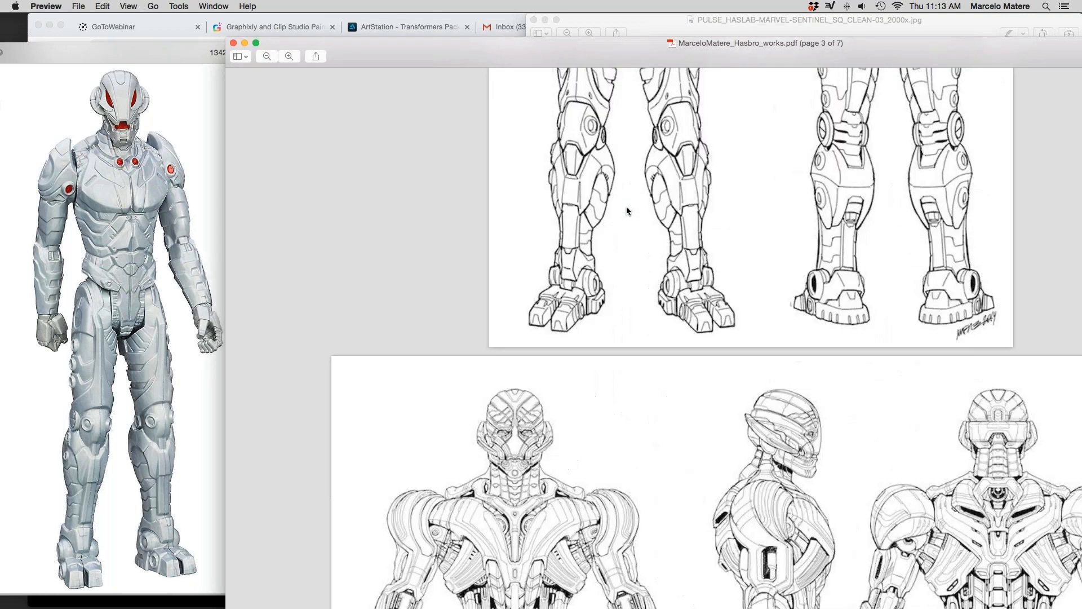
scroll(627, 207, "down", 3)
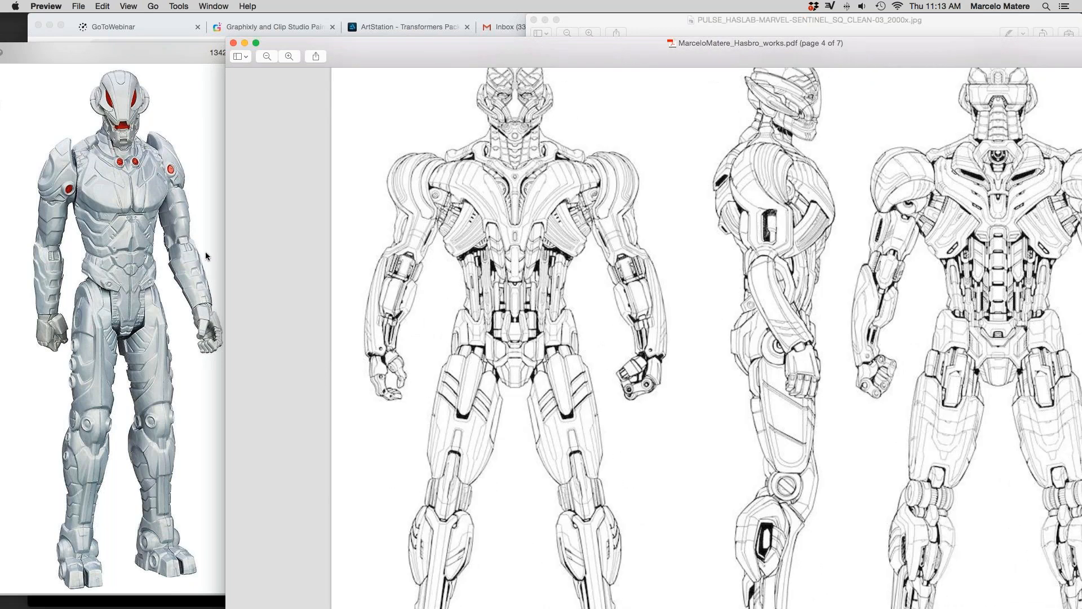
Step: Close the 134252566_max.jpg preview and preview the Iron Man vs. Ultron figure pack in 612xhDwozjL.jpg
left_click(122, 55)
key("space")
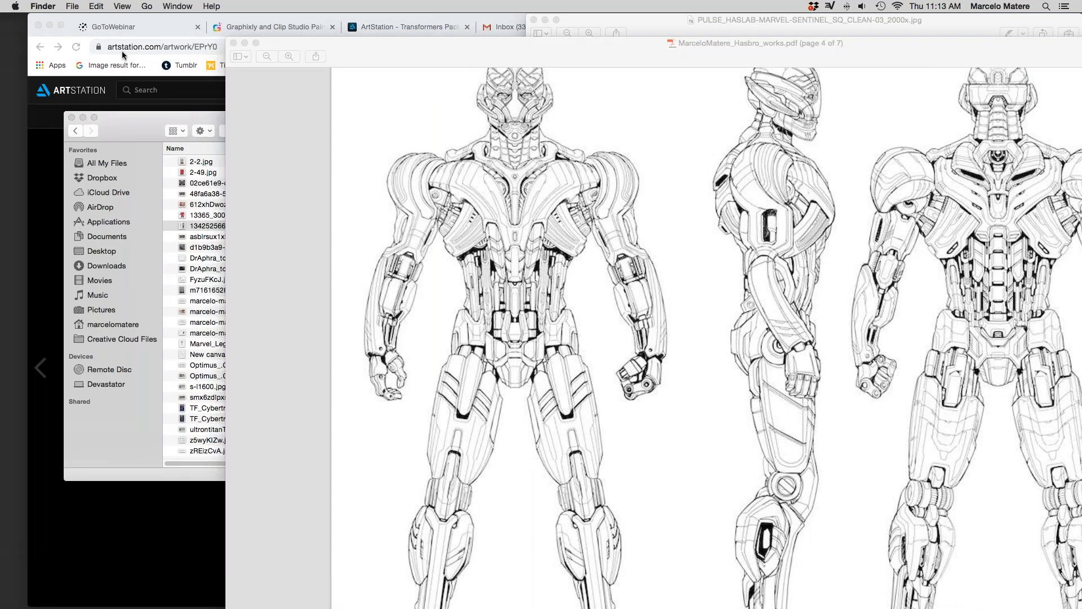
left_click(203, 205)
key("space")
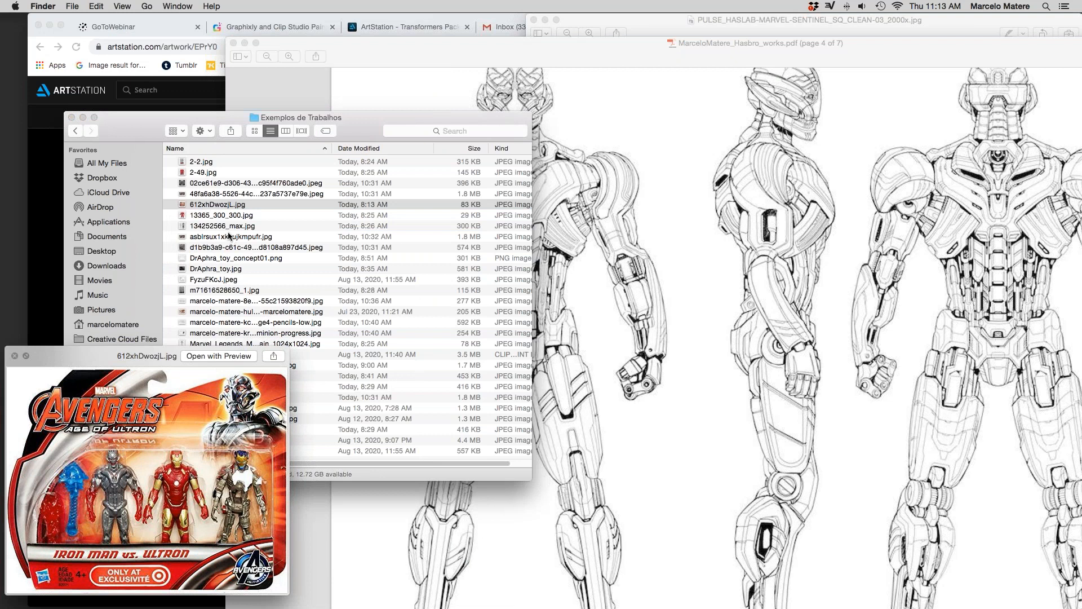
Step: Advance the Hasbro works PDF to the Hulkbuster armor drawings on page 5 and reduce them to show complete figures
left_click(661, 358)
scroll(635, 352, "down", 15)
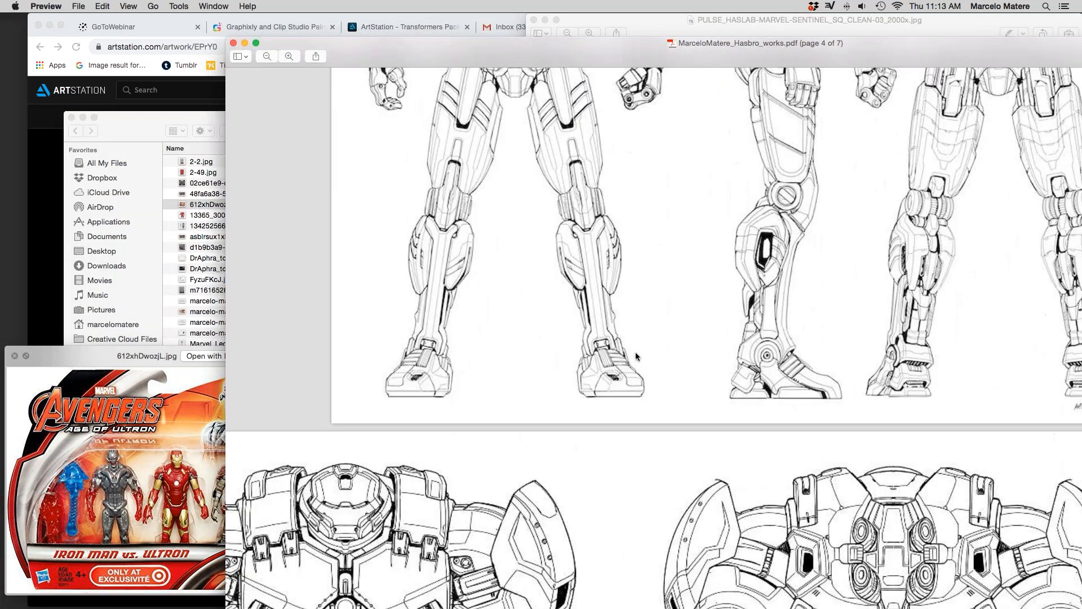
scroll(631, 352, "down", 3)
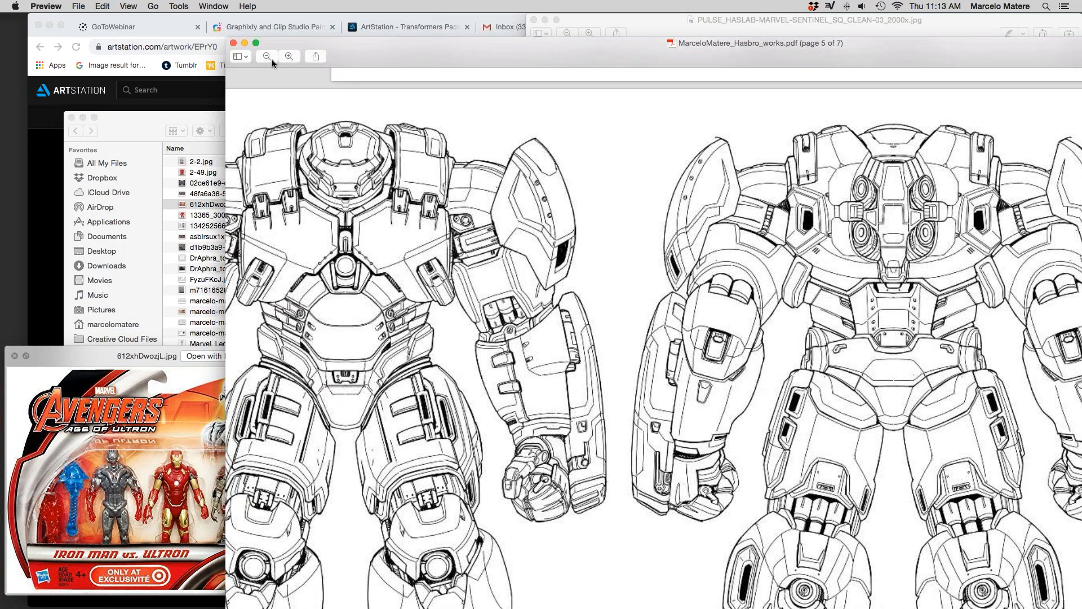
left_click(267, 56)
left_click(267, 57)
left_click(268, 57)
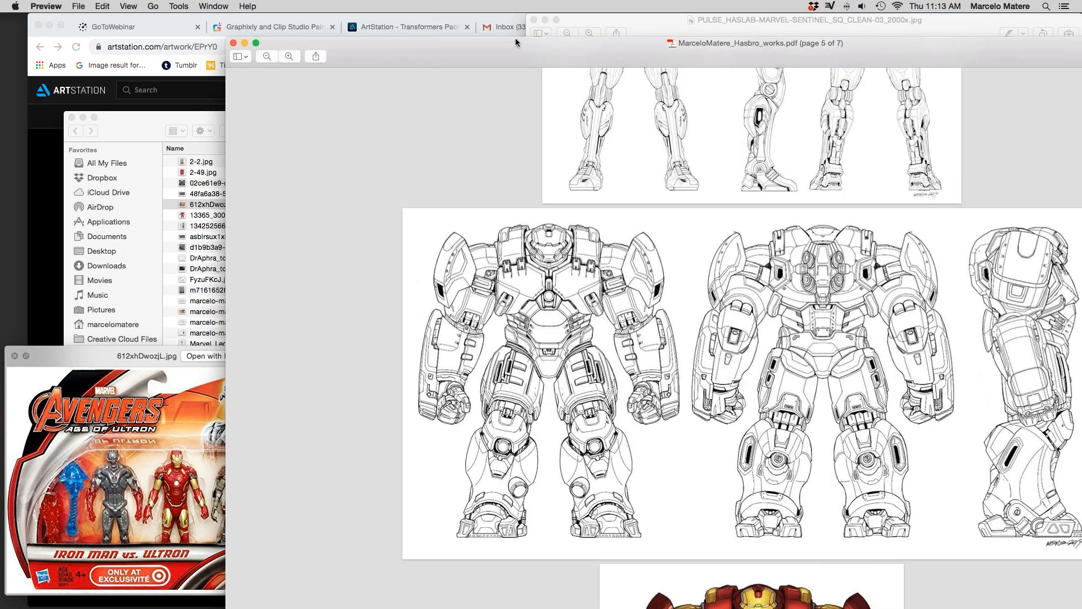
Step: Reposition the PDF window so the page 5 armor turnaround fits, and enlarge the drawings to examine their details
left_click_drag(511, 54, 491, 59)
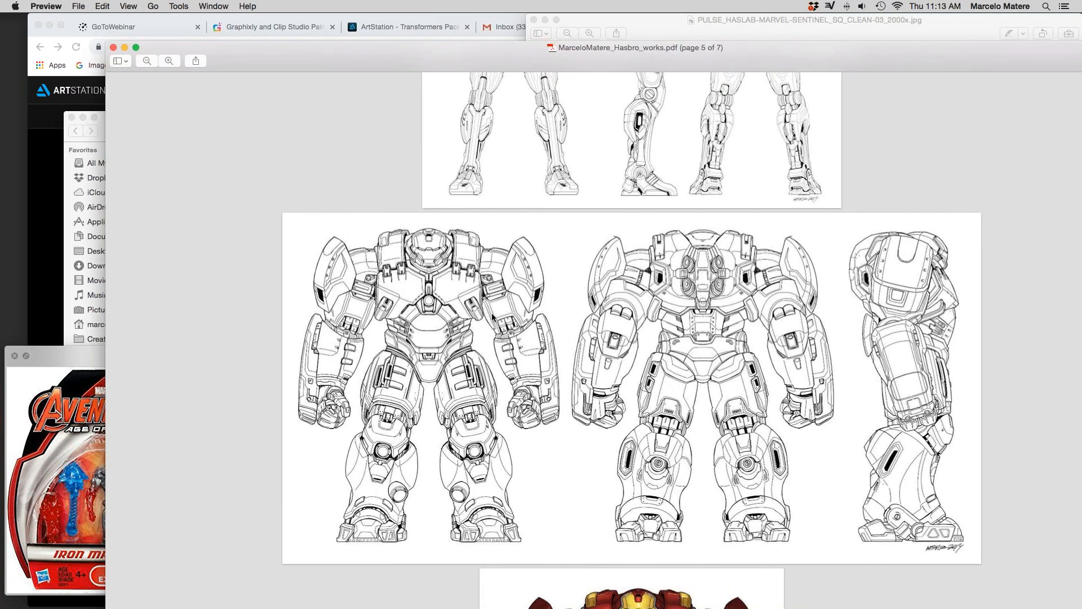
left_click(169, 61)
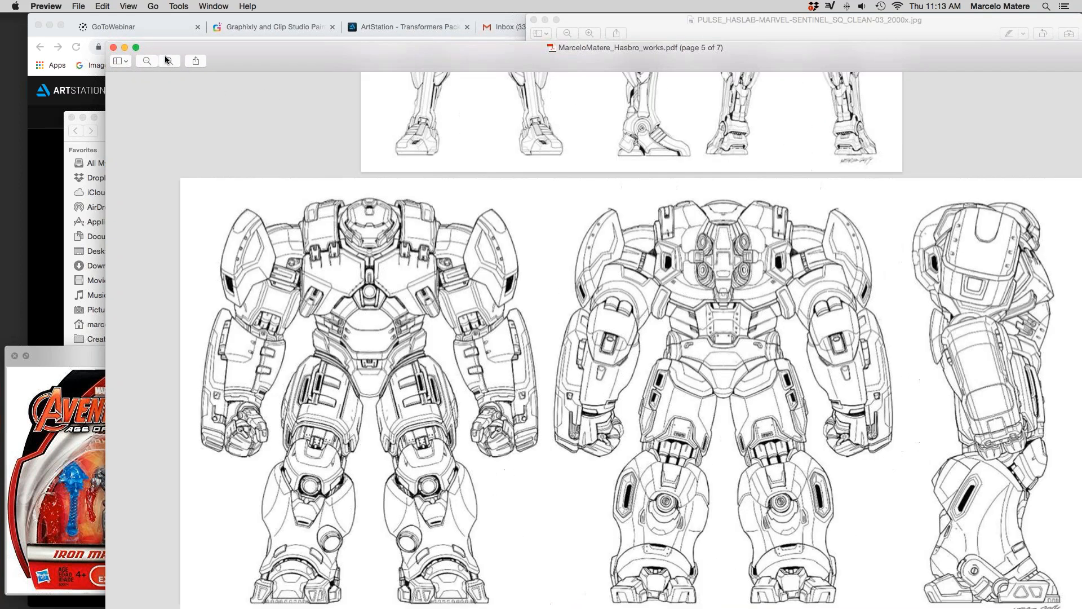
scroll(292, 245, "down", 3)
scroll(408, 201, "up", 3)
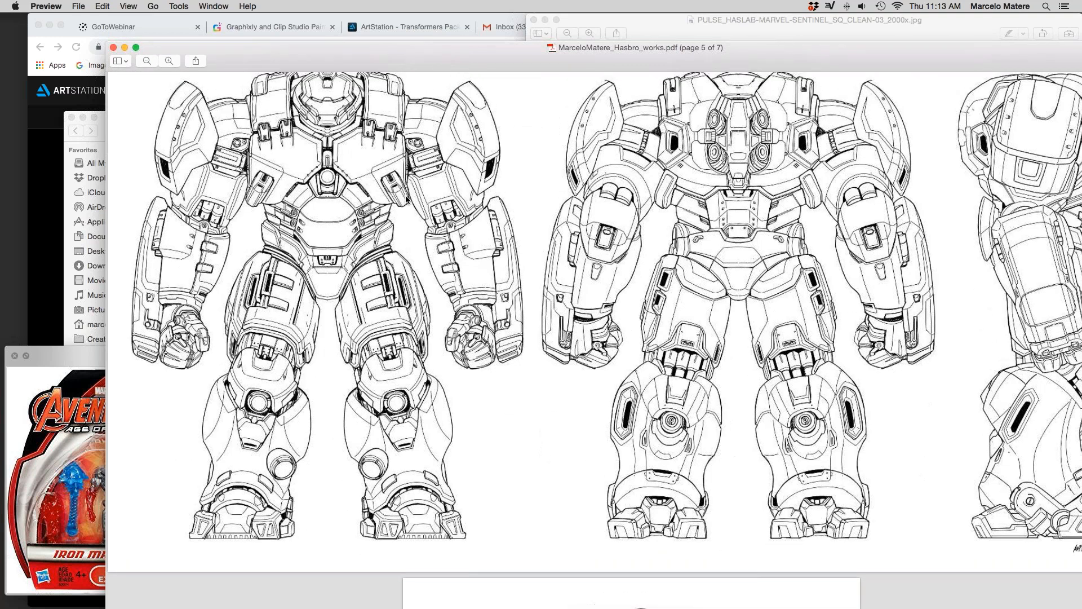
Step: Reposition the Hasbro works PDF window and page 5 to examine the full Hulkbuster armor turnaround
scroll(408, 200, "down", 3)
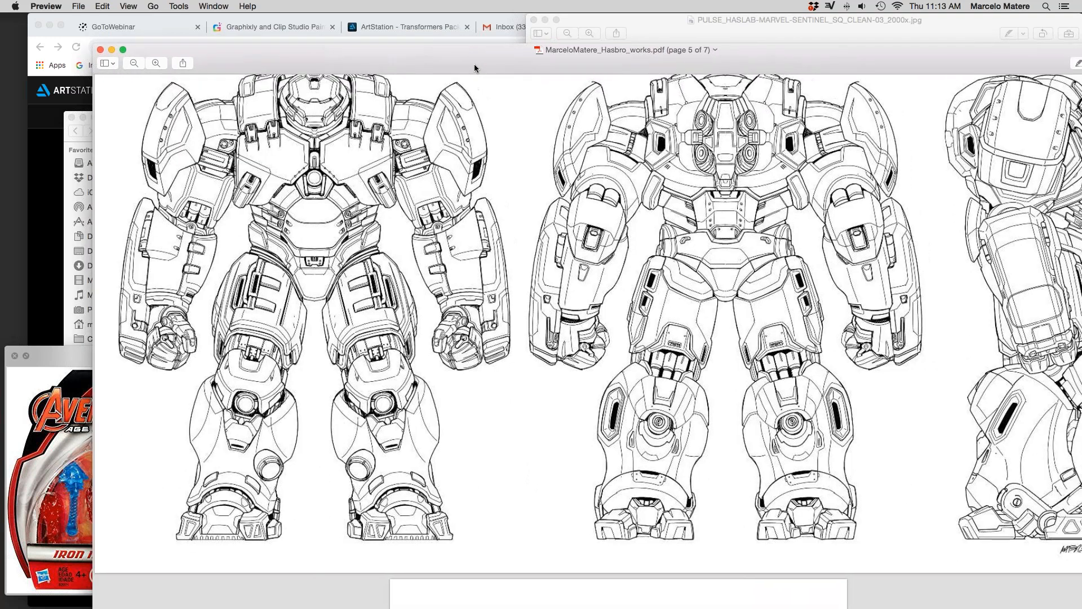
double_click(474, 63)
scroll(478, 131, "down", 1)
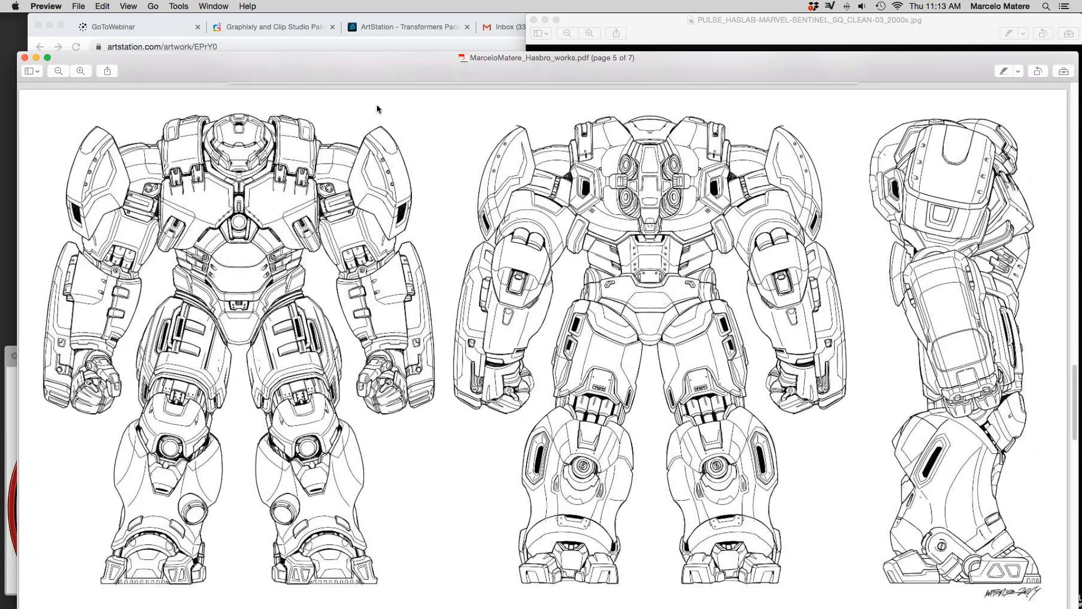
scroll(413, 110, "down", 1)
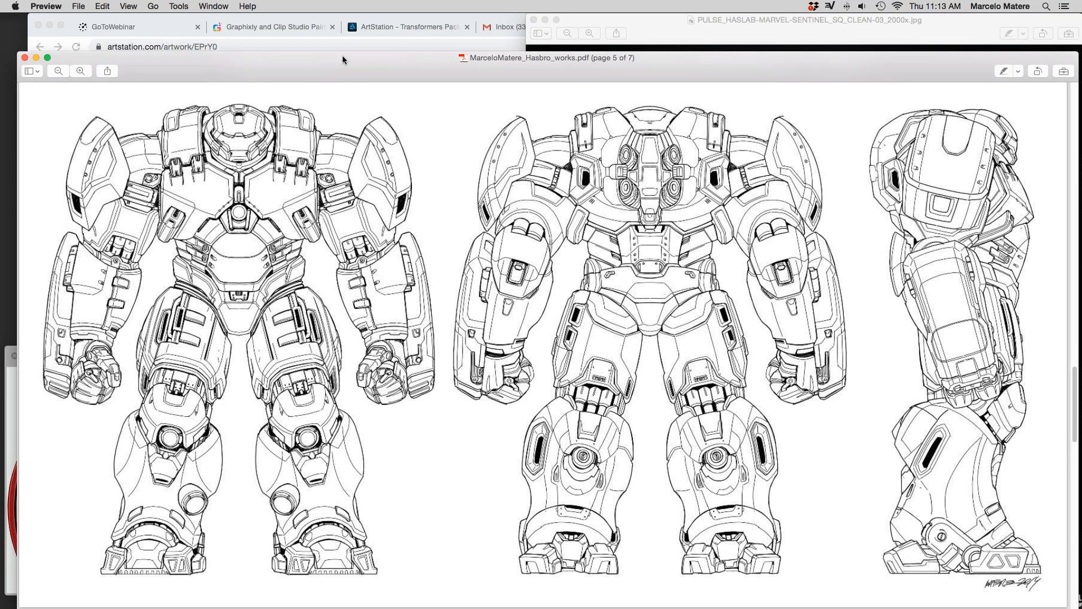
left_click_drag(357, 60, 433, 51)
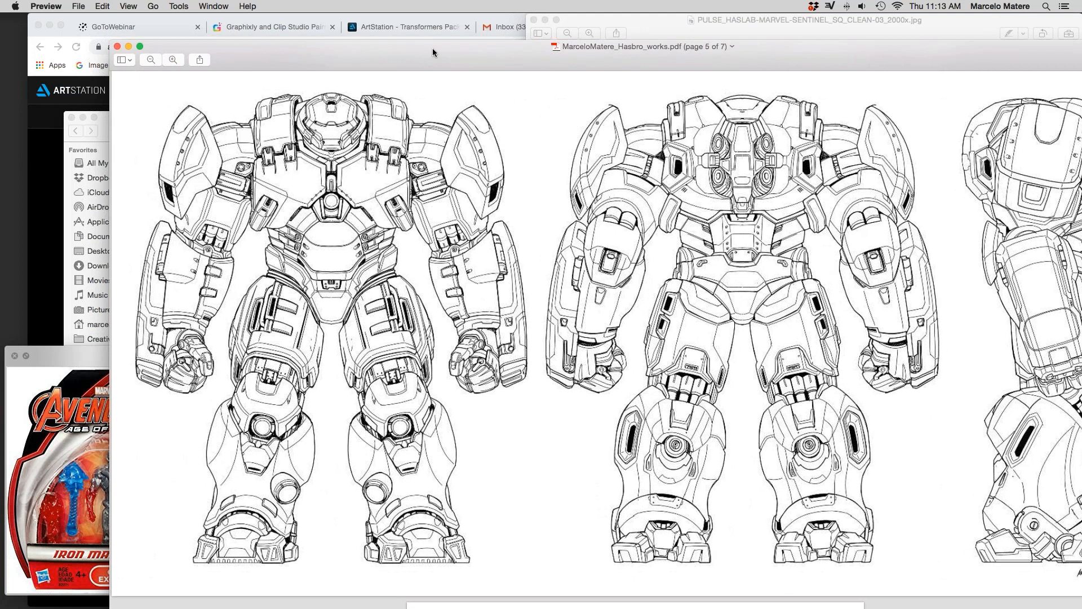
double_click(404, 49)
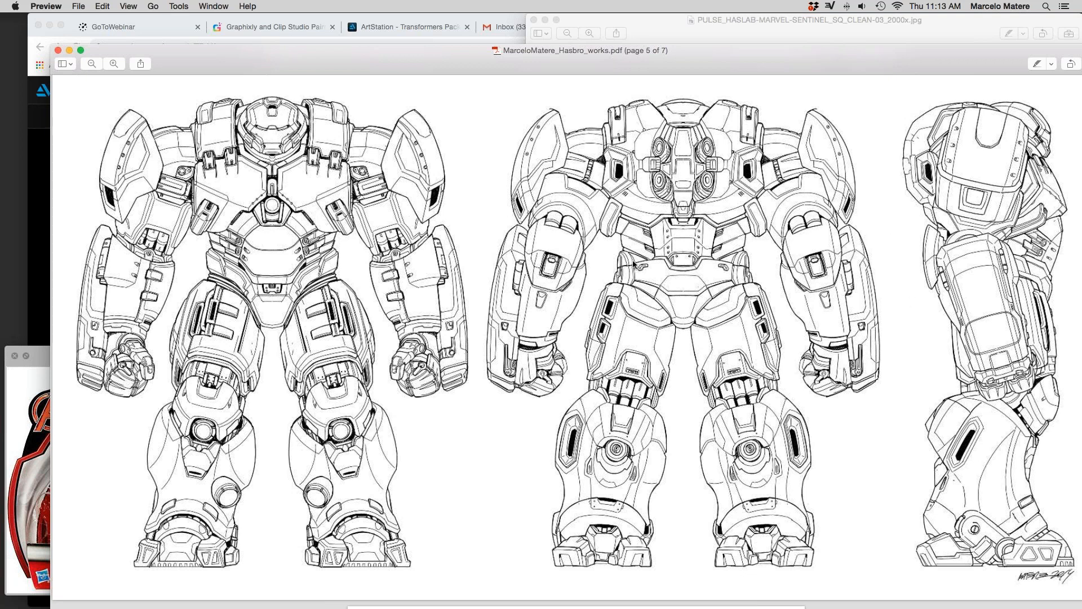
Step: Move the PDF window aside, close the figure pack preview and check 13365_300_300.jpg in the Exemplos de Trabalhos folder
left_click_drag(252, 62, 485, 64)
left_click(189, 204)
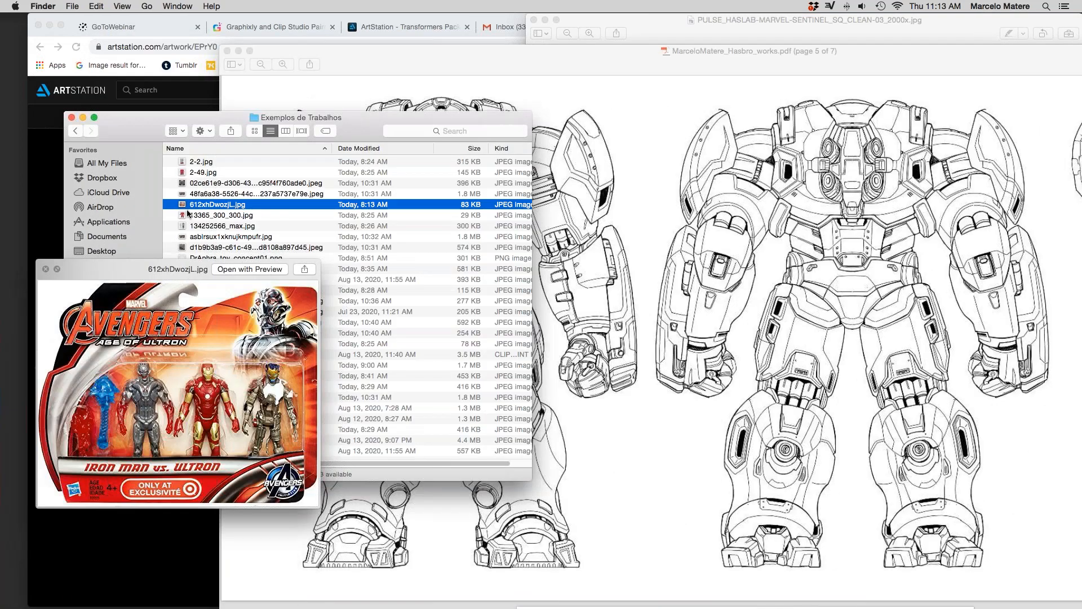
left_click(189, 215)
key("space")
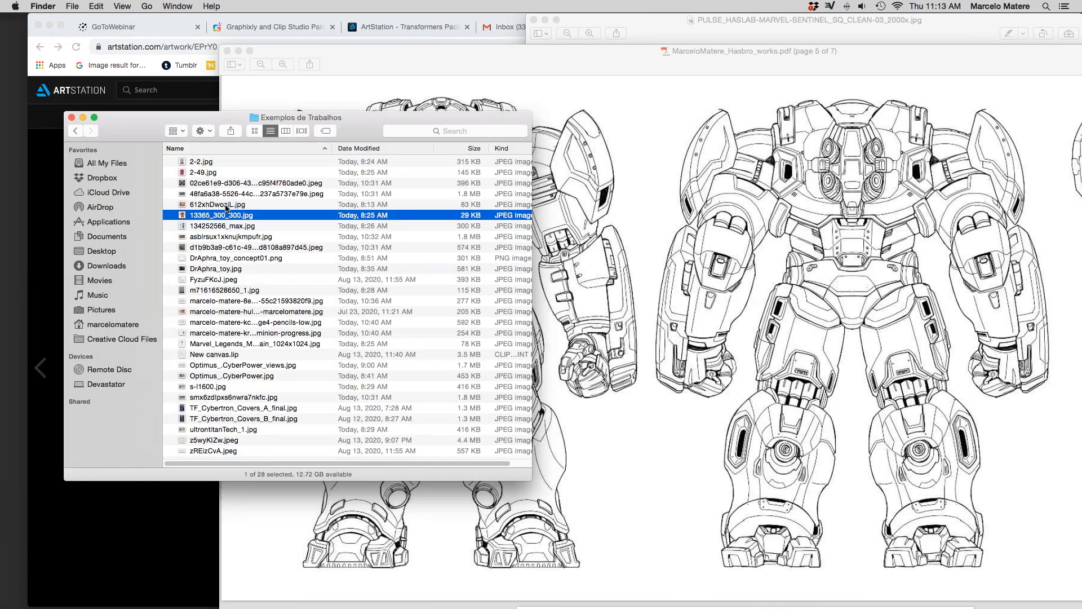
key("space")
key("space")
Step: Preview the Hulk Buster armor toy photo 2-49.jpg from the Exemplos de Trabalhos folder
left_click(262, 320)
left_click(262, 312)
left_click(234, 172)
key("space")
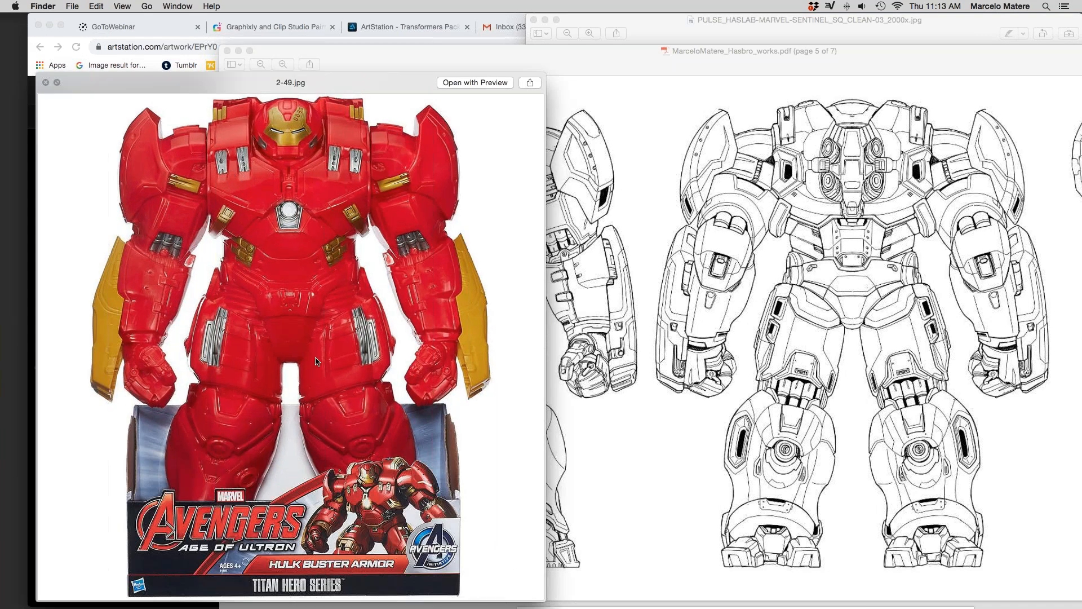
Step: Place the page 5 front-view drawing beside the Hulk Buster toy photo and compare their details
left_click(647, 383)
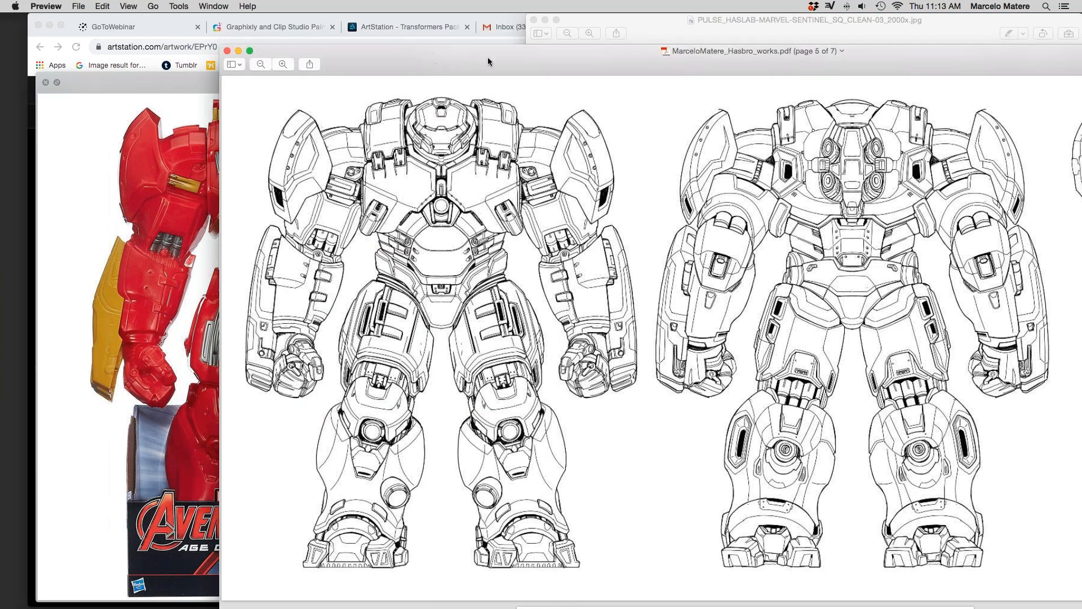
left_click_drag(488, 56, 773, 50)
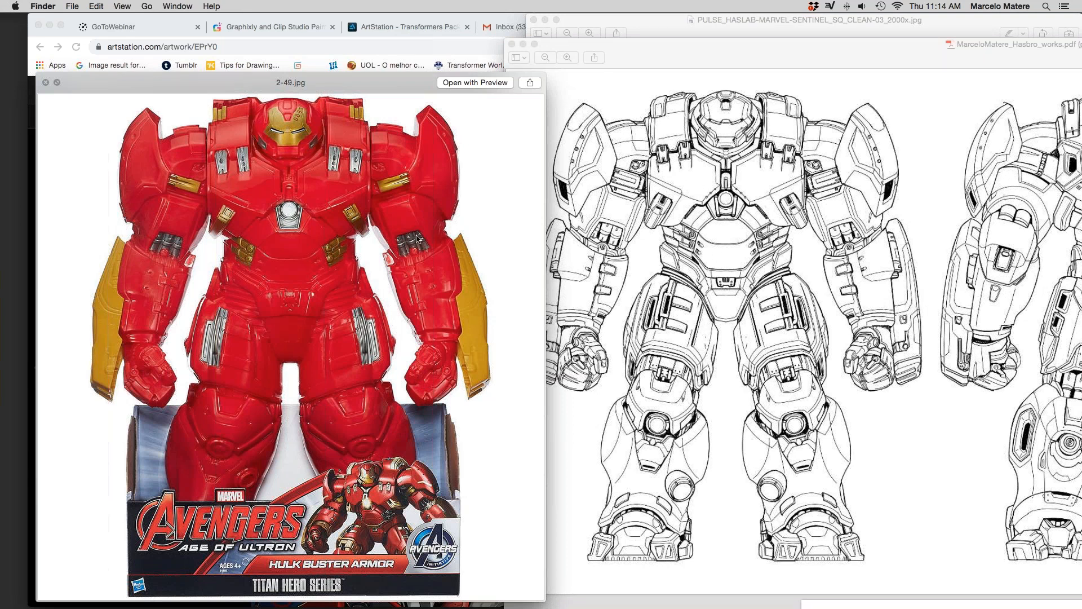
left_click(608, 261)
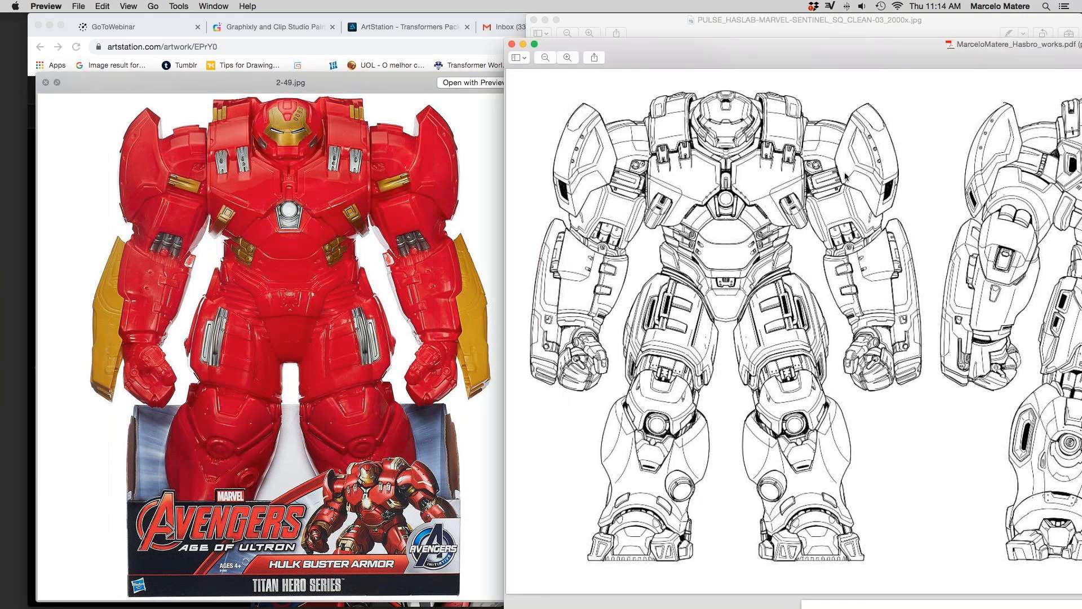
left_click(268, 200)
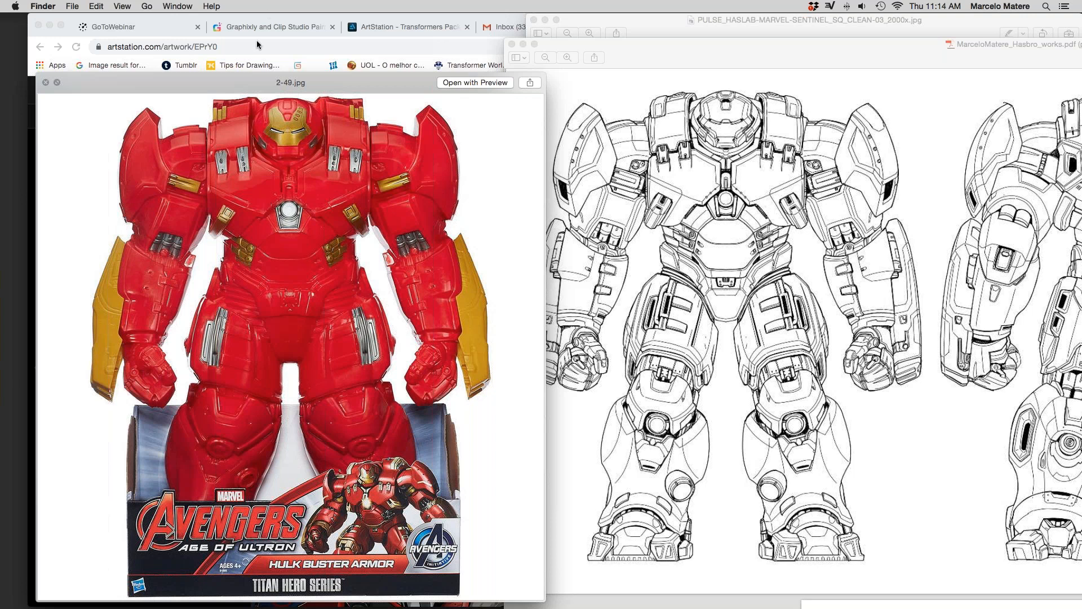
left_click_drag(648, 60, 559, 64)
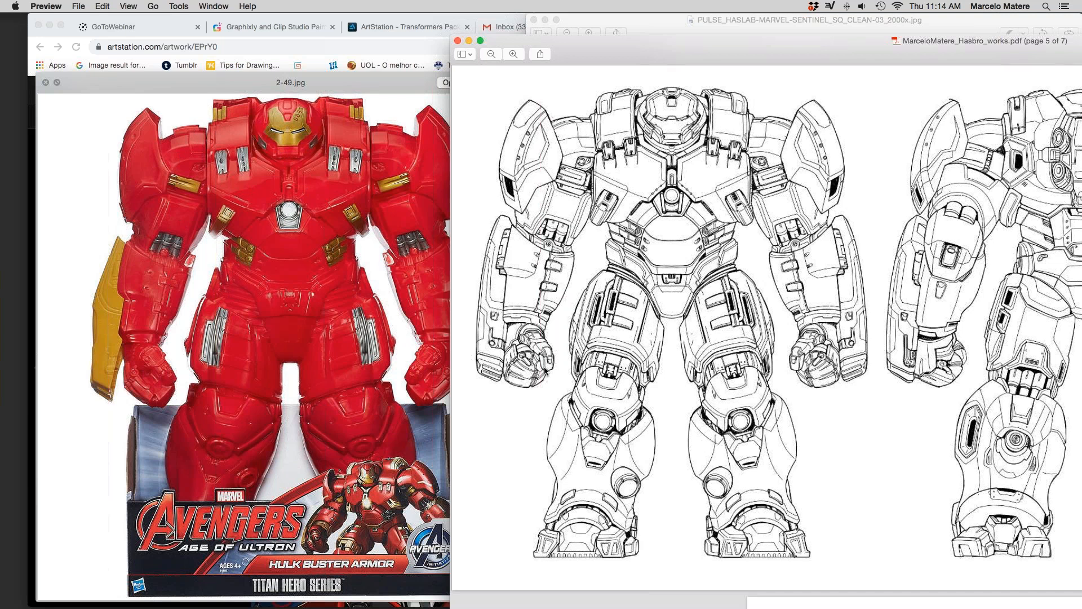
left_click(184, 80)
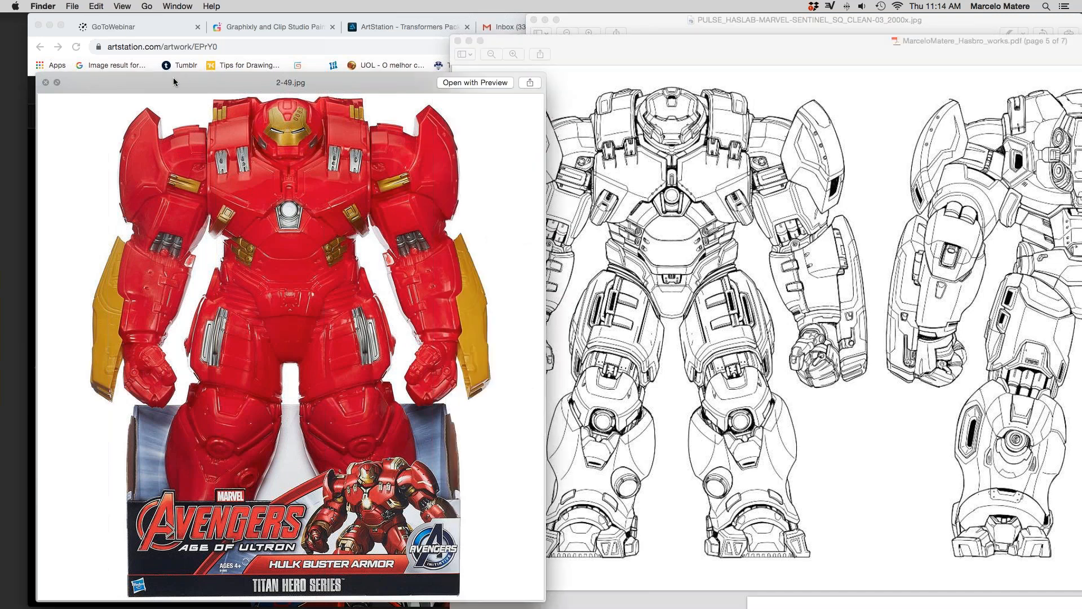
Step: Close the 2-49.jpg preview, check 134252566_max.jpg, and preview the Ultron Titan Hero Tech photo 2-2.jpg
key("space")
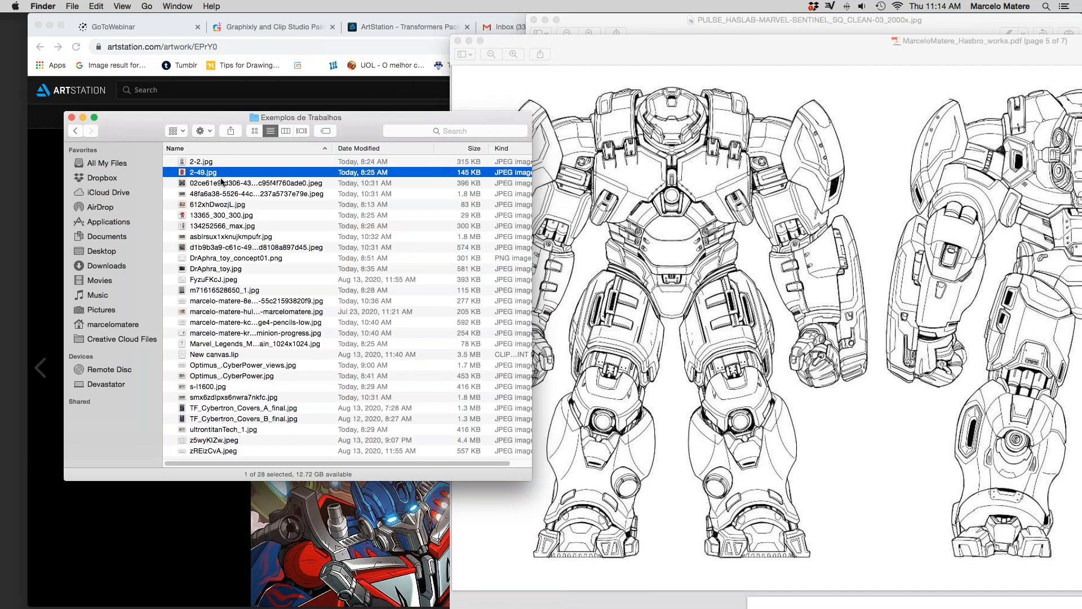
left_click(221, 228)
key("space")
key("space")
left_click(213, 164)
key("space")
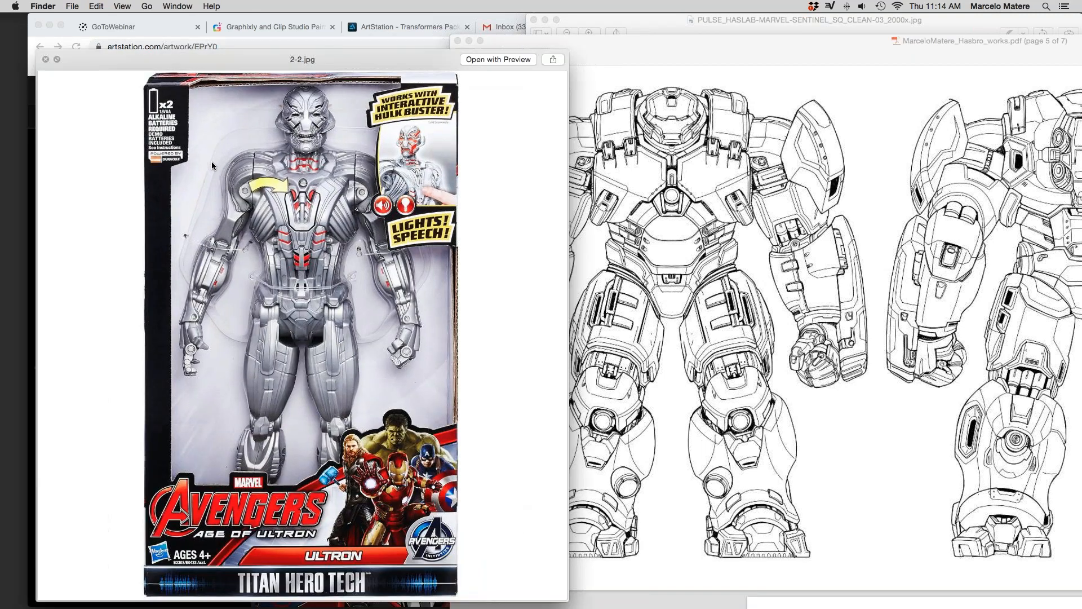
Step: Return the PDF to the page 4 Ultron turnaround and compare it side by side with the toy photo
left_click(785, 410)
scroll(780, 401, "up", 10)
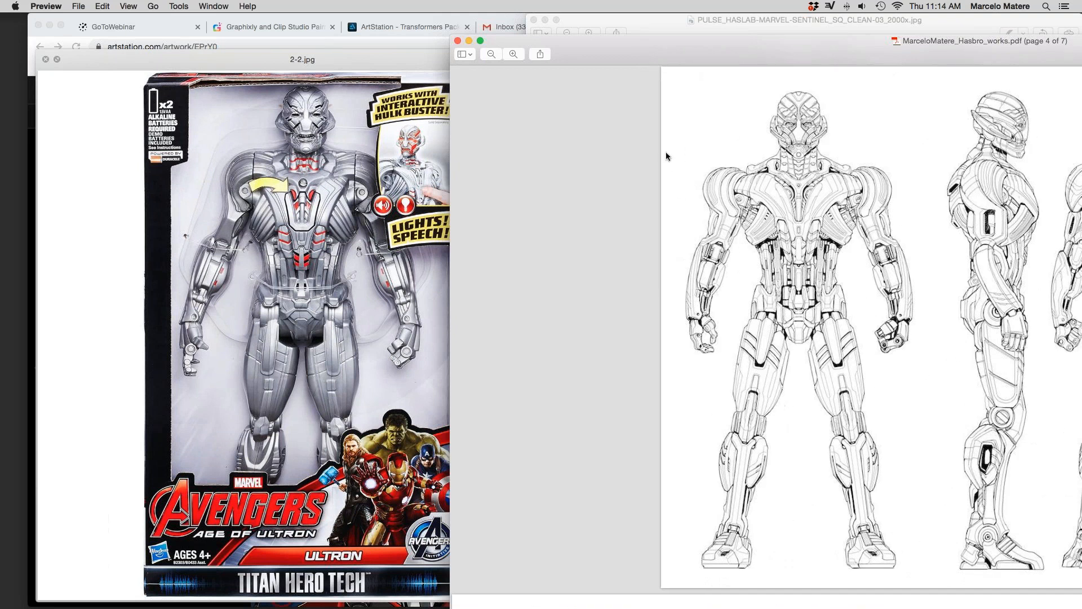
left_click_drag(691, 55, 574, 67)
left_click(144, 279)
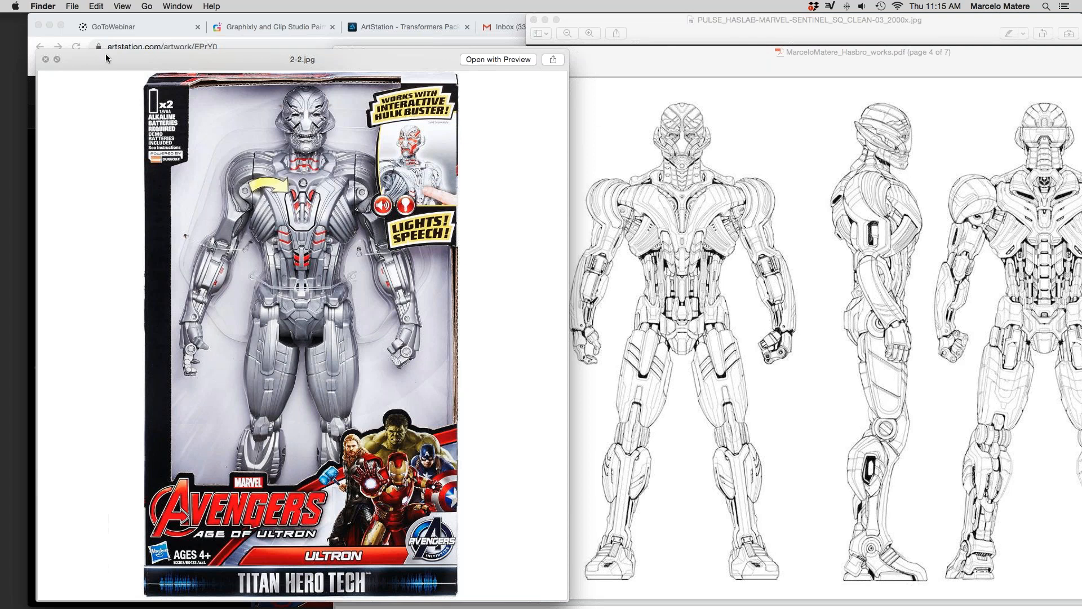
Step: Bring the PDF window over the toy photo and advance from page 4 to the colored Hulkbuster on page 6
left_click(844, 177)
left_click_drag(695, 70, 459, 65)
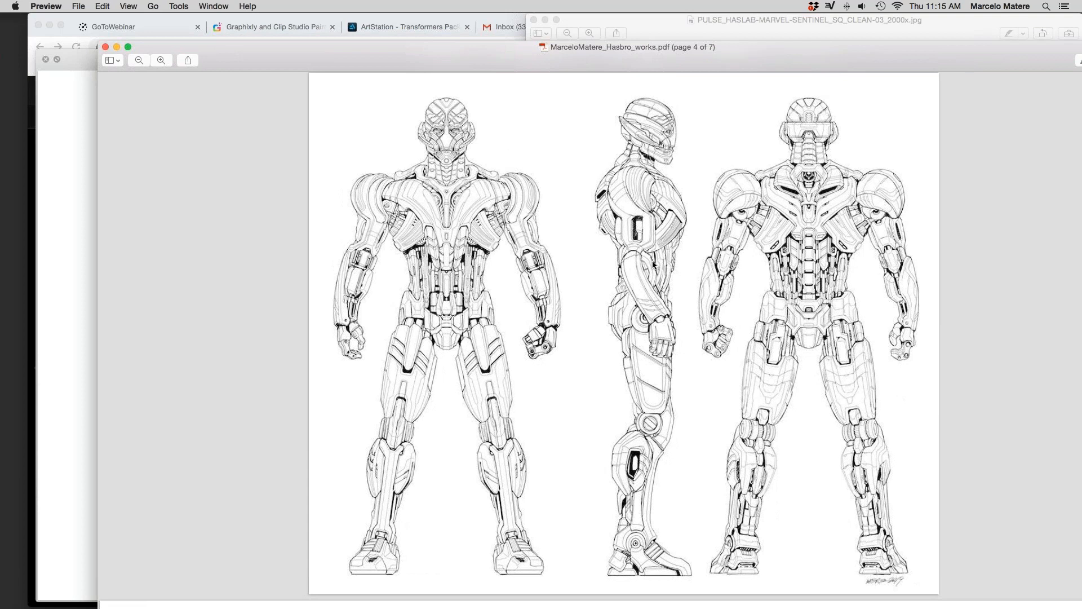
scroll(652, 260, "down", 3)
scroll(652, 261, "down", 15)
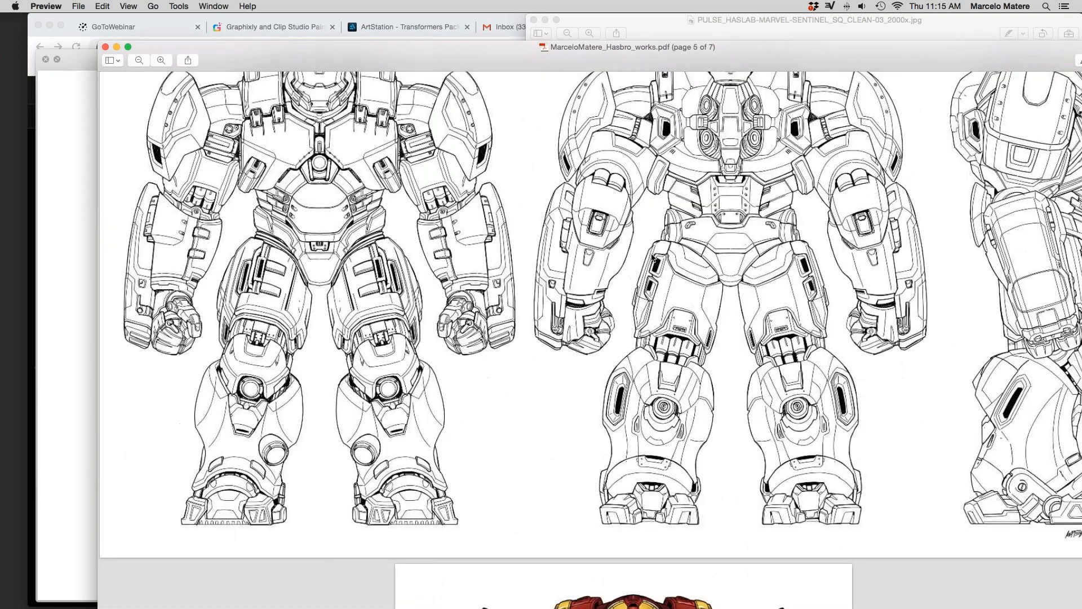
scroll(652, 257, "down", 15)
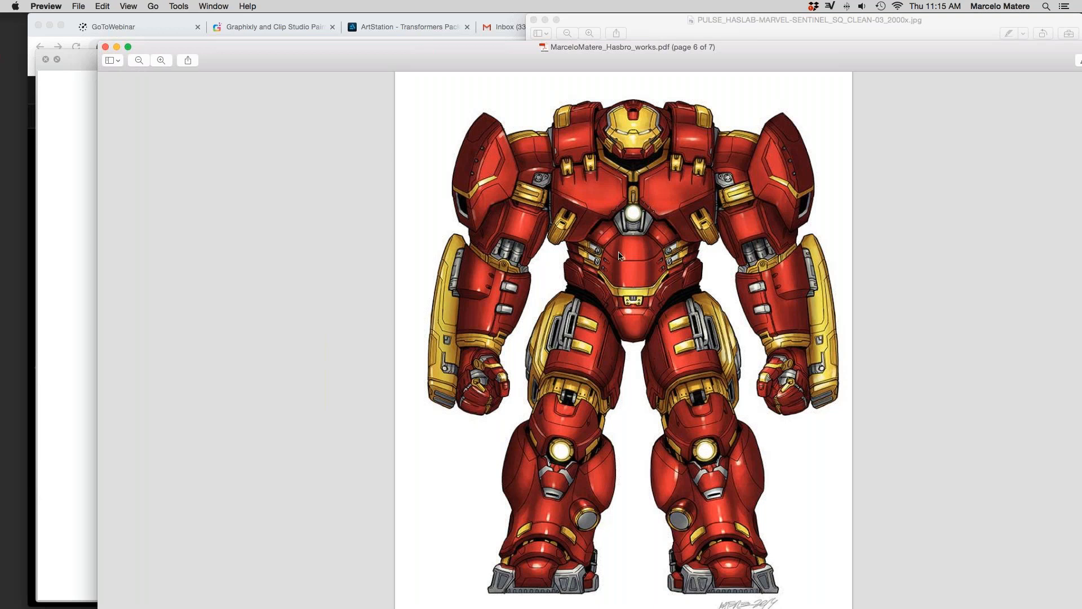
Step: Go back to the page 5 Hulkbuster line drawings, then return to the colored version on page 6
scroll(620, 258, "up", 15)
scroll(624, 259, "up", 3)
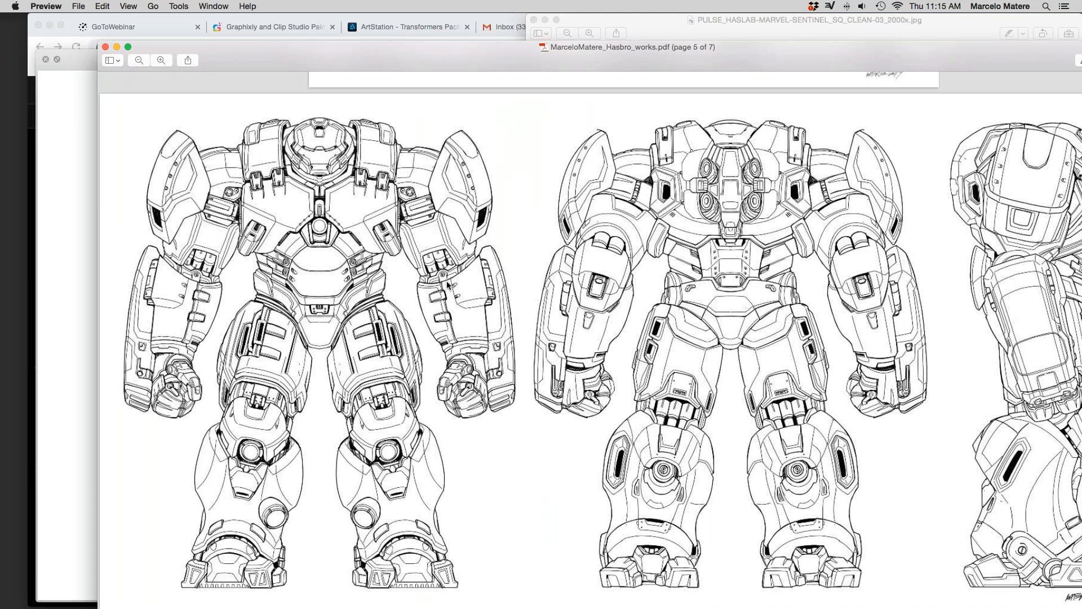
scroll(447, 285, "down", 2)
scroll(447, 285, "down", 1)
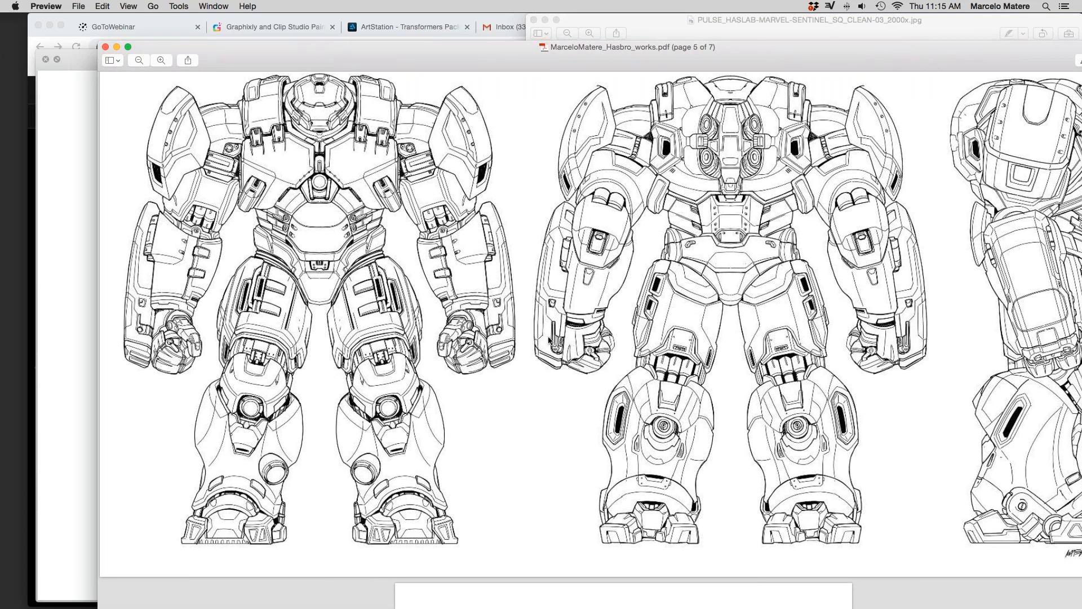
scroll(524, 342, "down", 1)
scroll(524, 343, "down", 15)
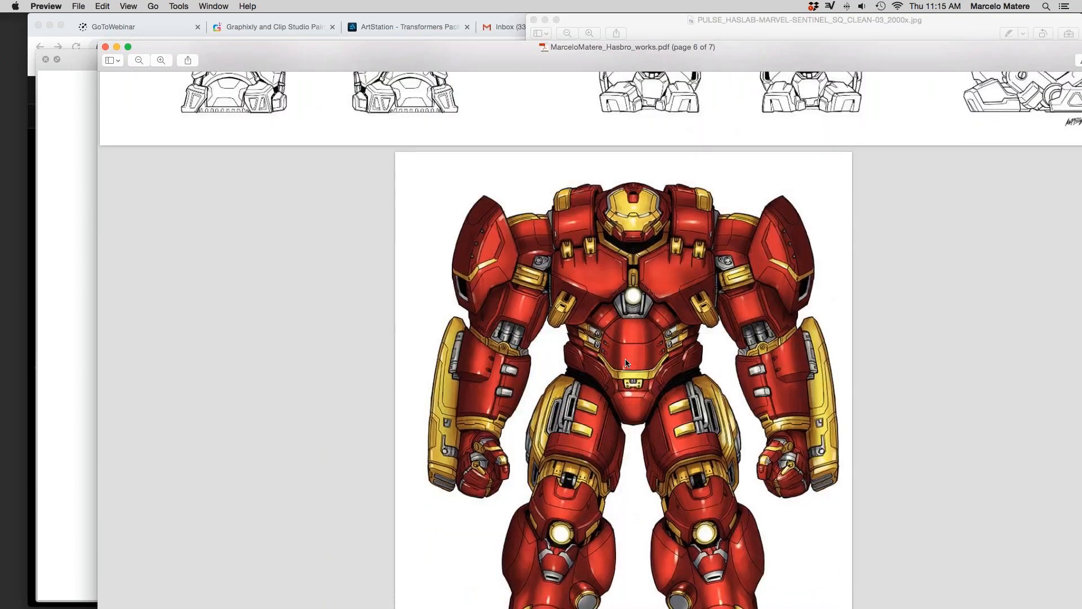
Step: Advance the PDF to the Sentinel drawings on page 7, then reduce and reposition them to show the full turnaround
scroll(832, 387, "down", 8)
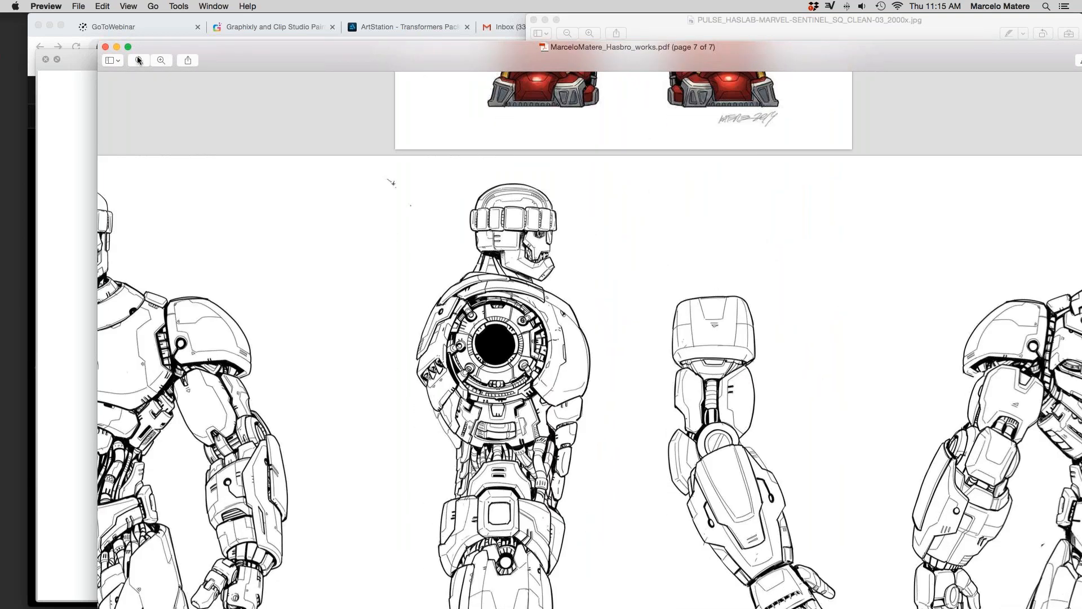
left_click(138, 60)
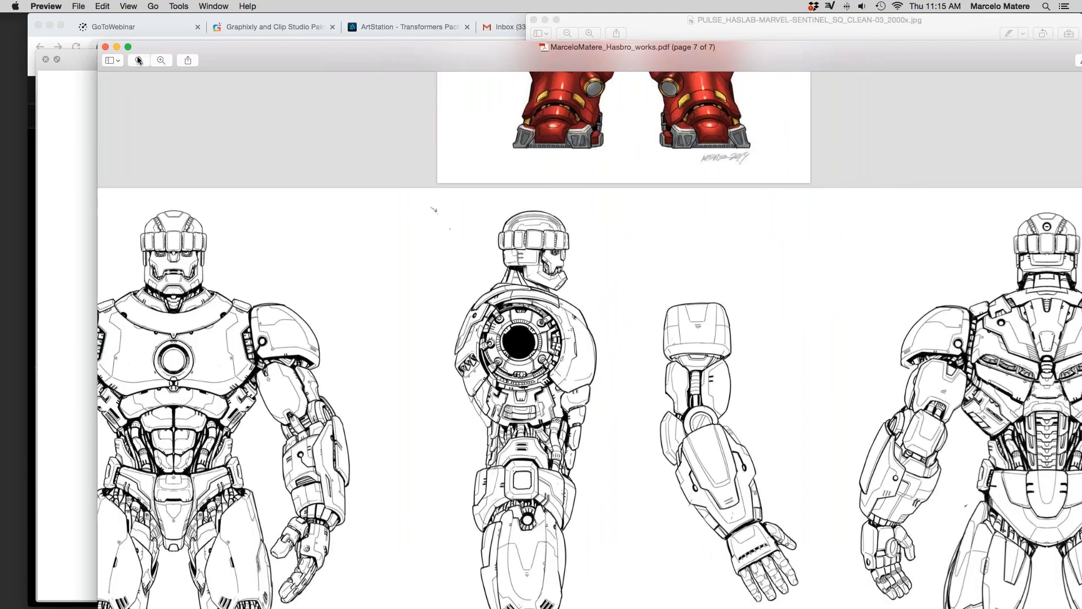
left_click(139, 60)
left_click(139, 60)
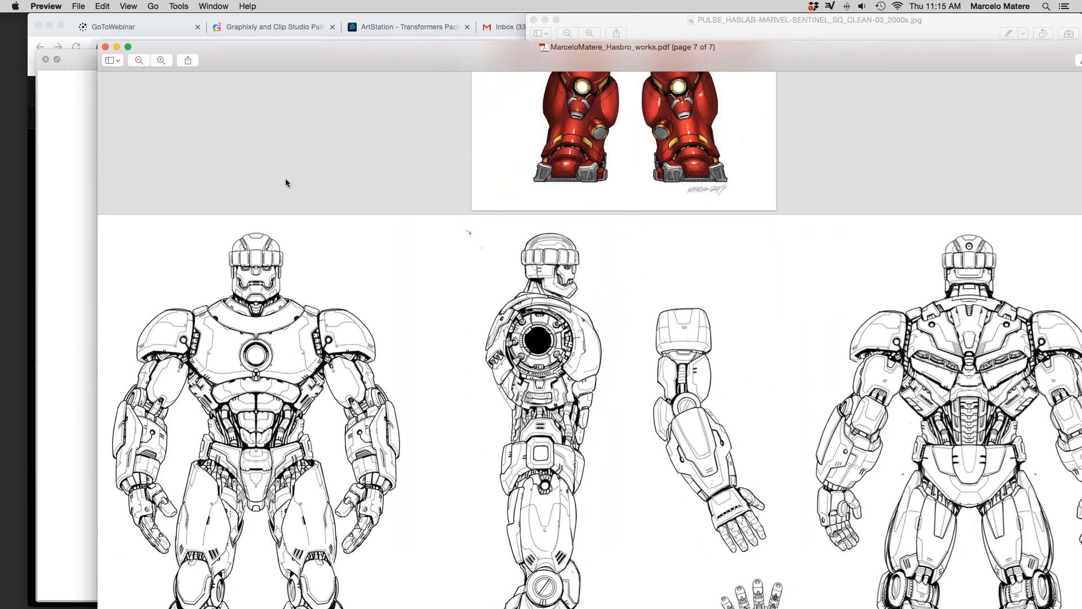
scroll(330, 191, "down", 5)
left_click_drag(380, 55, 336, 51)
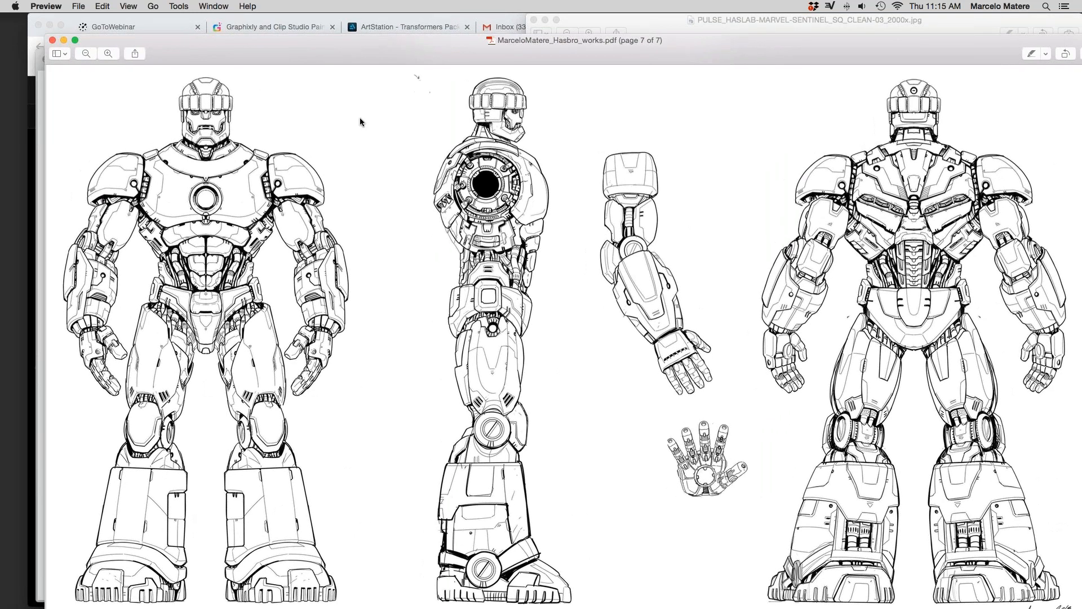
scroll(360, 117, "down", 1)
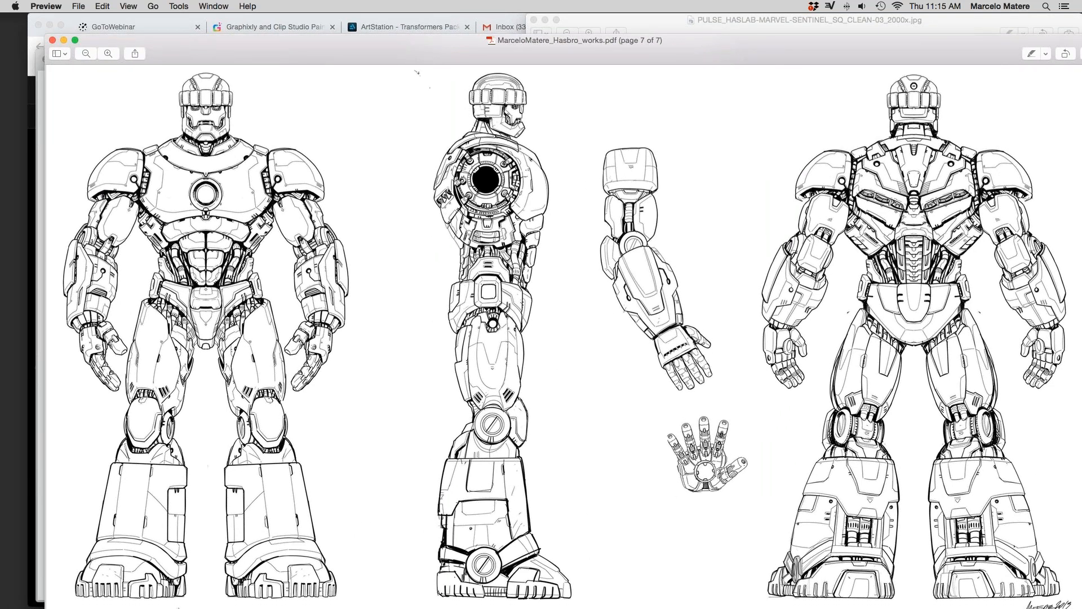
Step: Close the 2-2.jpg preview and preview PULSE_HASLAB-MARVEL-SENTINEL_SQ_CLEAN-03_2000x.jpg from the Desktop folder
left_click(153, 597)
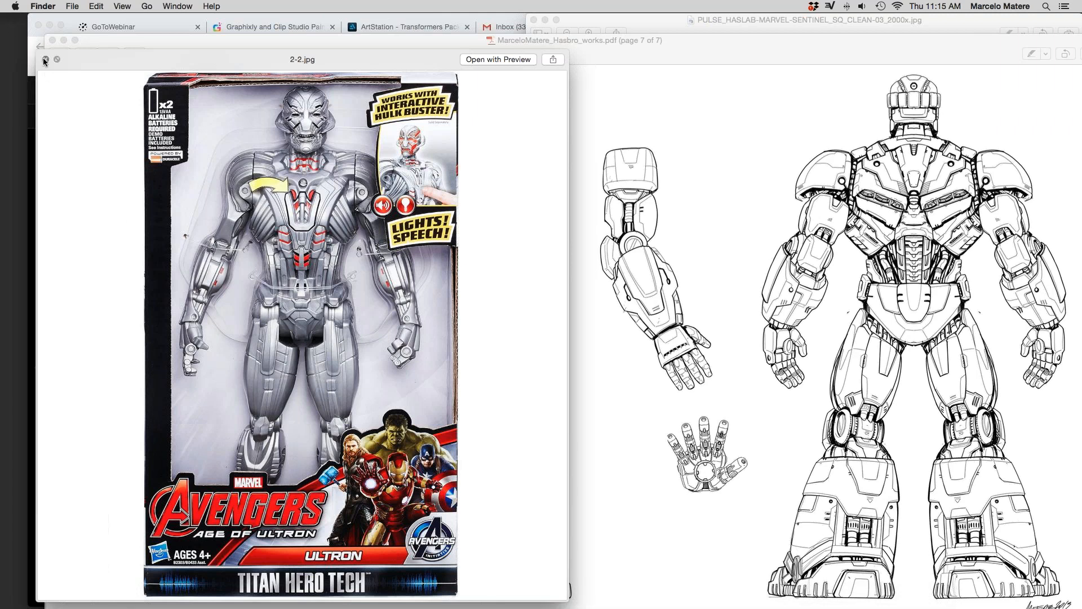
left_click(45, 59)
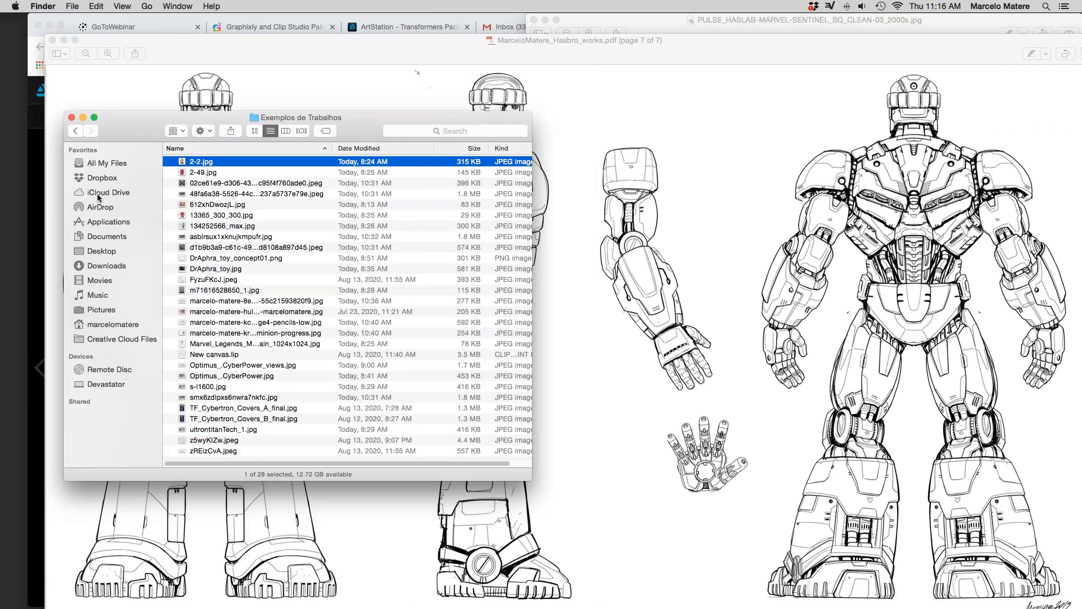
left_click(104, 251)
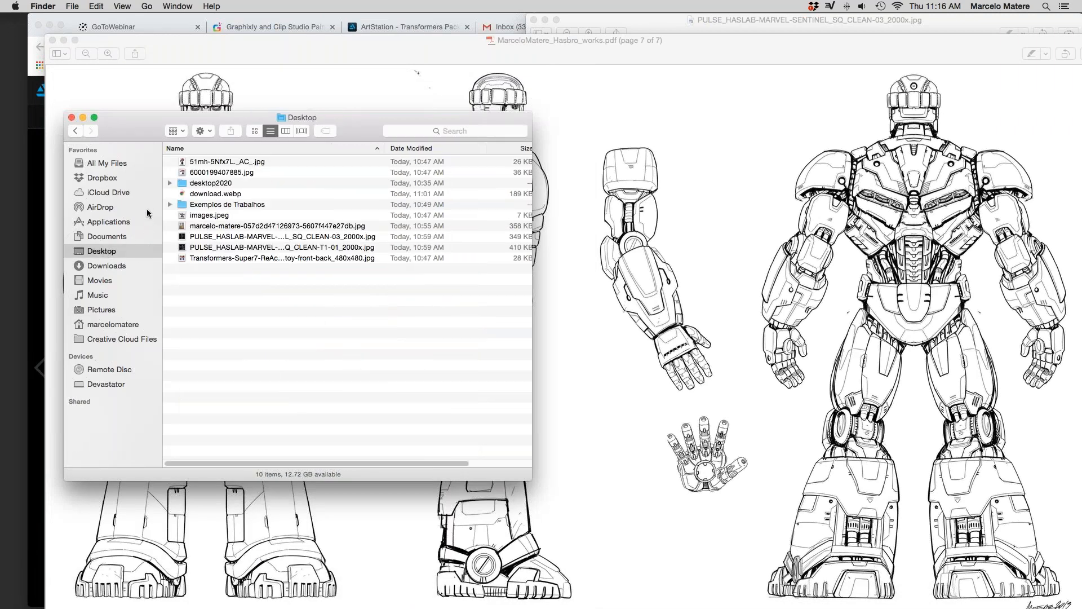
double_click(235, 236)
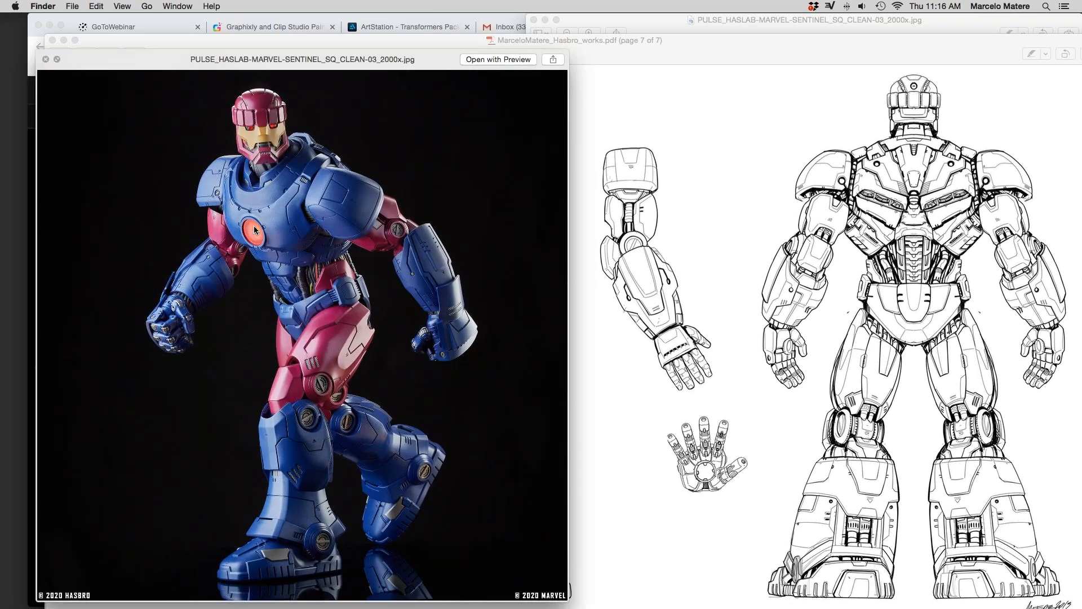
Step: Move the Sentinel toy photo beside the page 7 drawings, minimize the Desktop folder window, and close the photo preview
left_click_drag(261, 60, 781, 68)
left_click(83, 116)
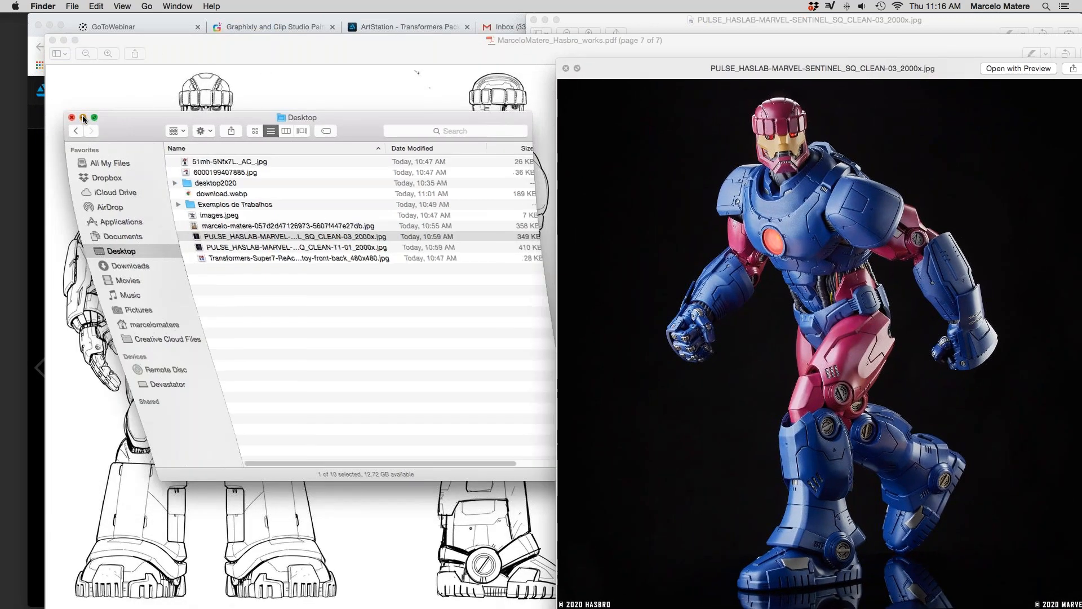
left_click(567, 68)
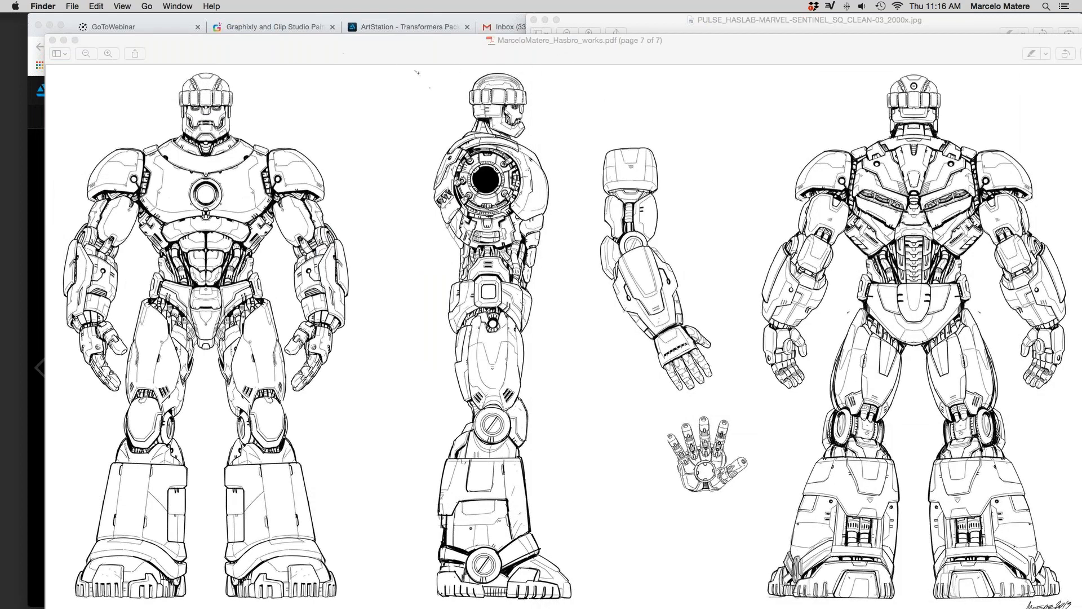
Step: Preview PULSE_HASLAB-MARVEL-SENTINEL_SQ_CLEAN-03_2000x.jpg beside the page 7 Sentinel drawings, with the Desktop folder window moved out of the way
mouse_move(83, 608)
left_click(146, 596)
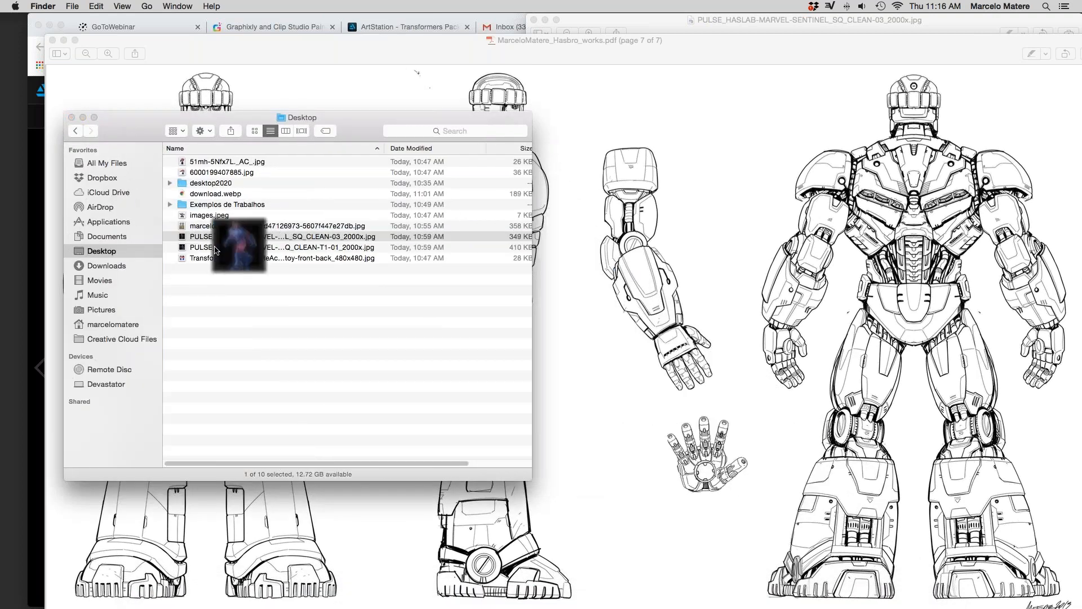
key("space")
left_click(82, 117)
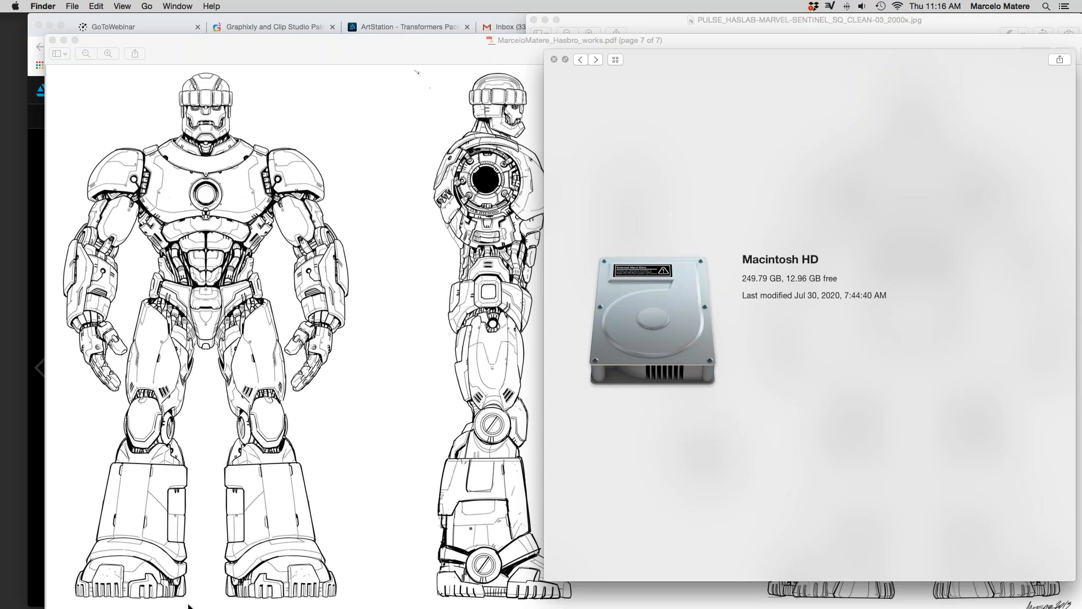
key("space")
key("space")
left_click(146, 597)
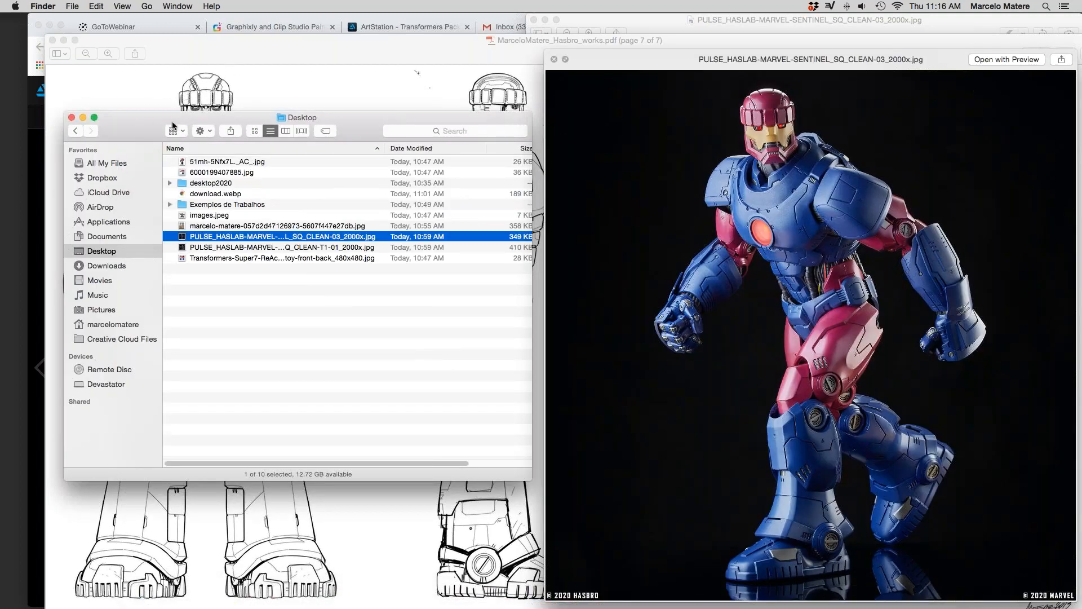
left_click_drag(173, 125, 827, 147)
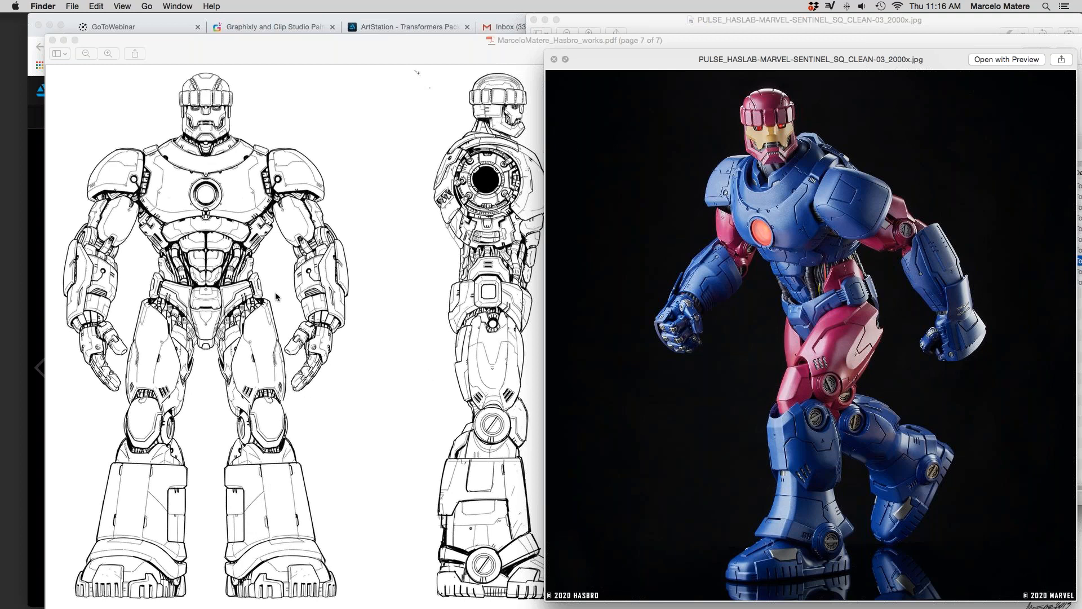
mouse_move(619, 64)
left_mouse_down()
mouse_move(190, 65)
mouse_move(610, 49)
mouse_move(629, 67)
left_mouse_up()
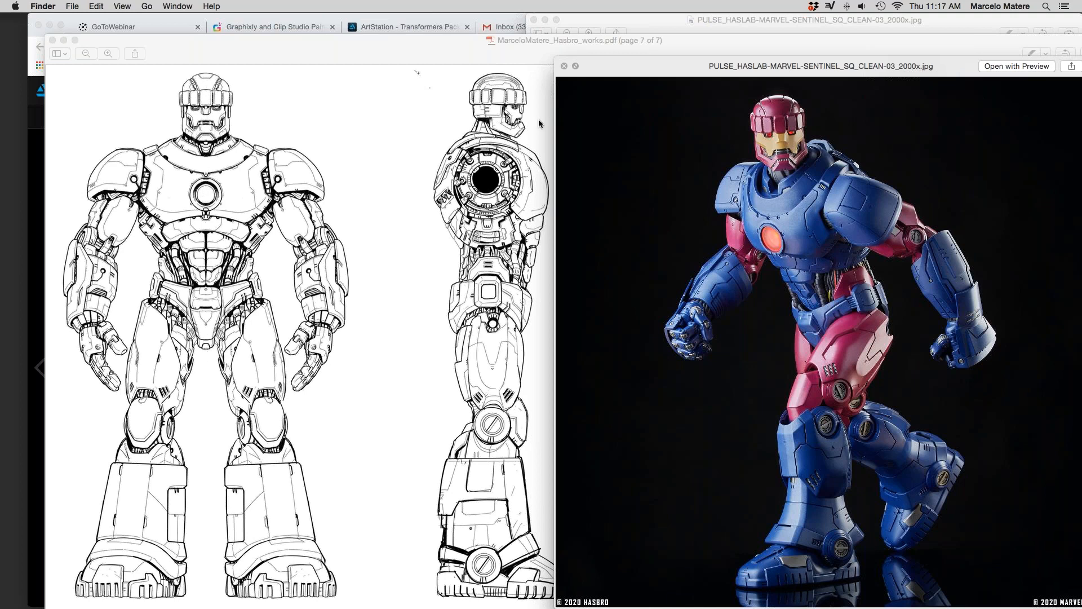
Step: Close the Sentinel photo preview, the Desktop folder window and the Hasbro works PDF
left_click(563, 67)
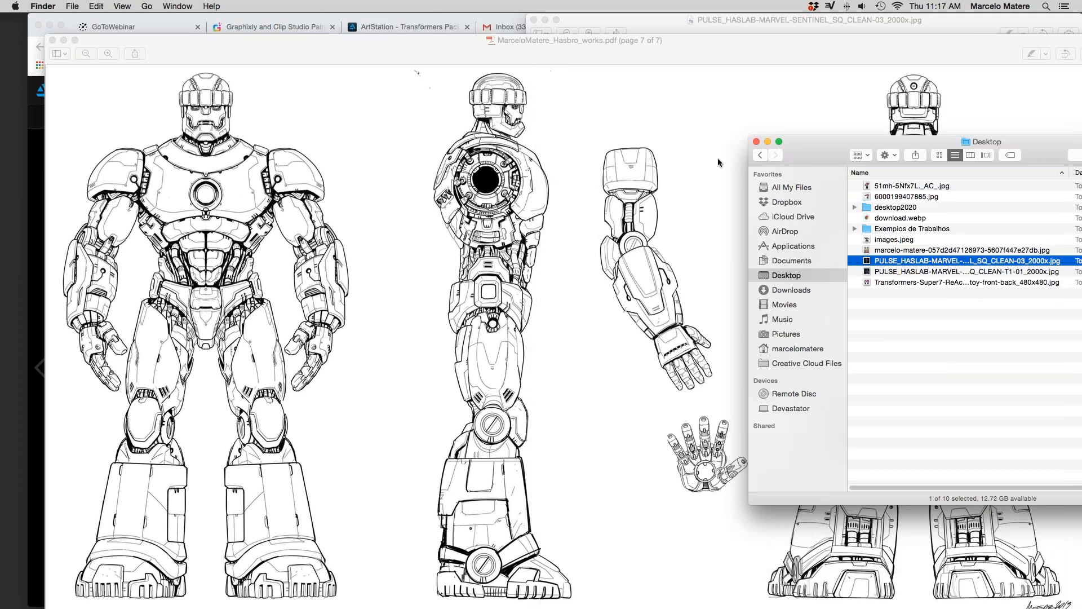
left_click(757, 142)
scroll(645, 246, "down", 2)
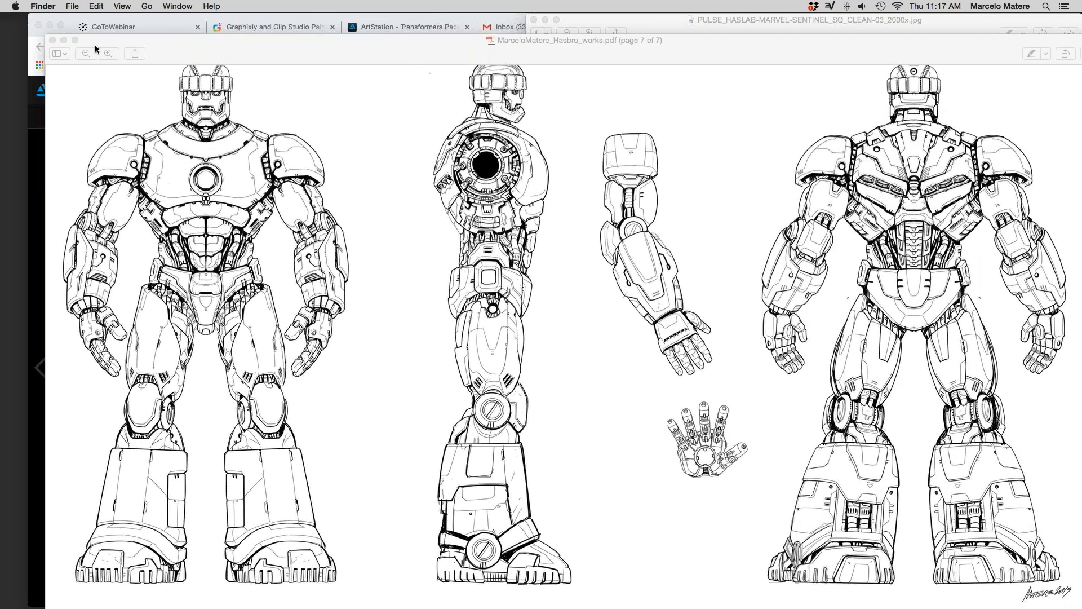
left_click(54, 41)
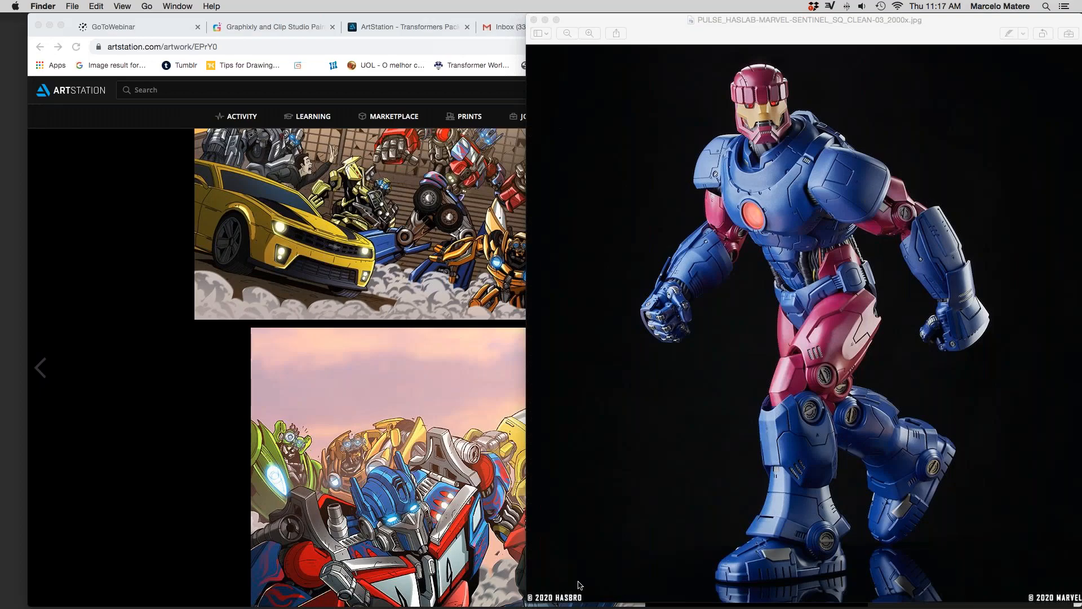
Step: Browse the Transformers illustrations on the ArtStation Kids Books page
left_click(485, 511)
scroll(599, 450, "down", 4)
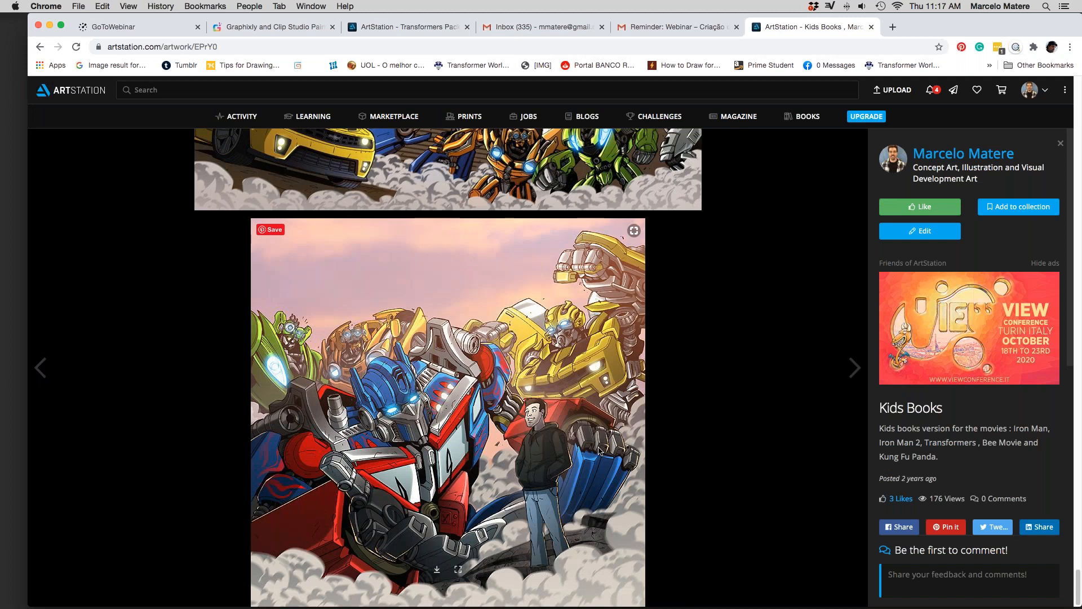
scroll(551, 439, "up", 5)
scroll(550, 440, "up", 5)
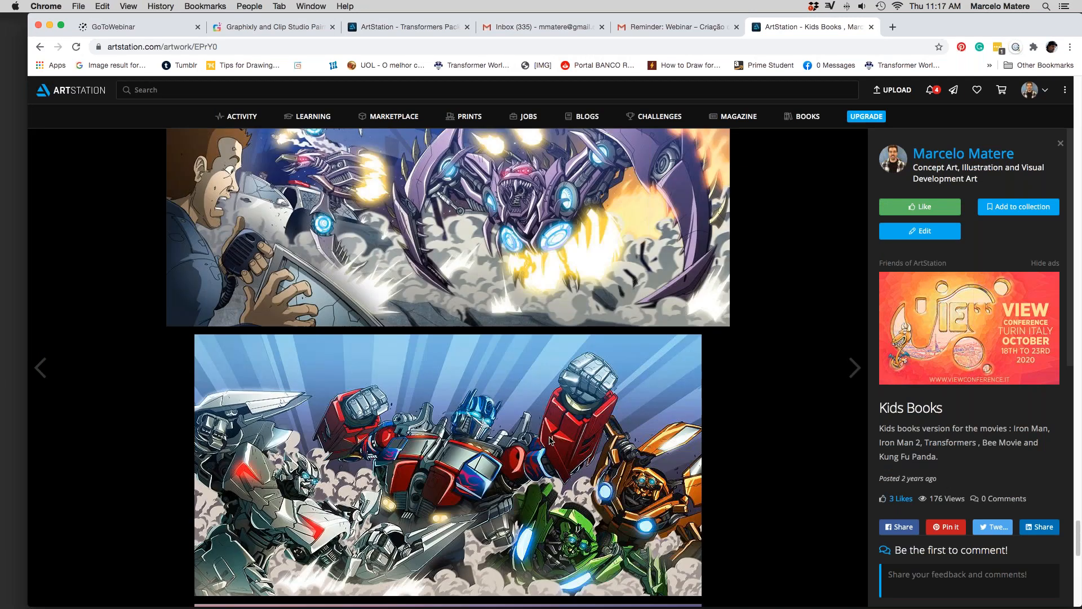
scroll(561, 468, "down", 2)
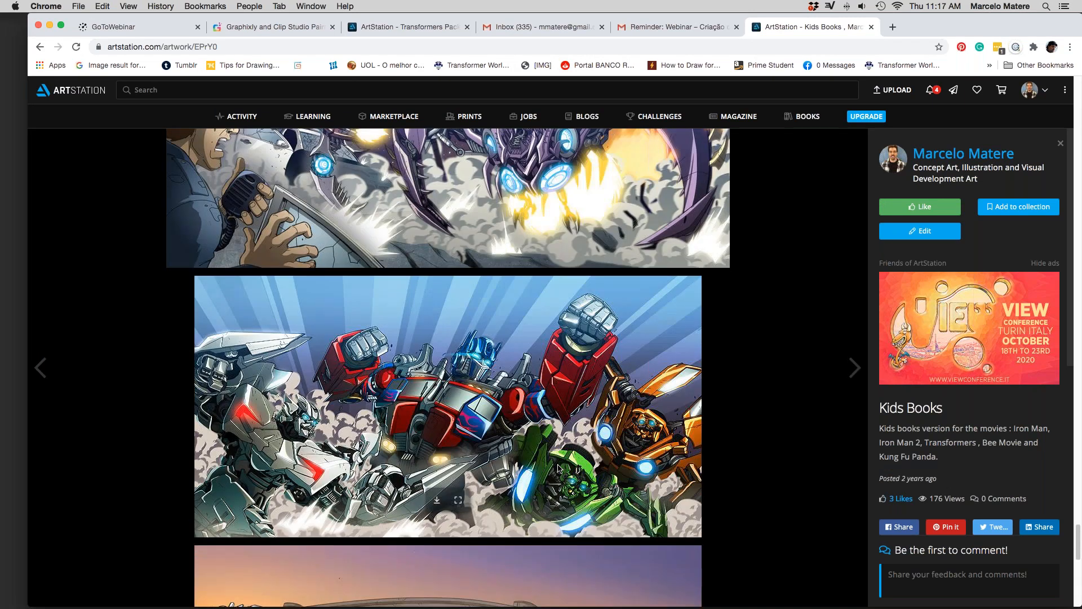
scroll(561, 468, "up", 8)
scroll(561, 468, "down", 1)
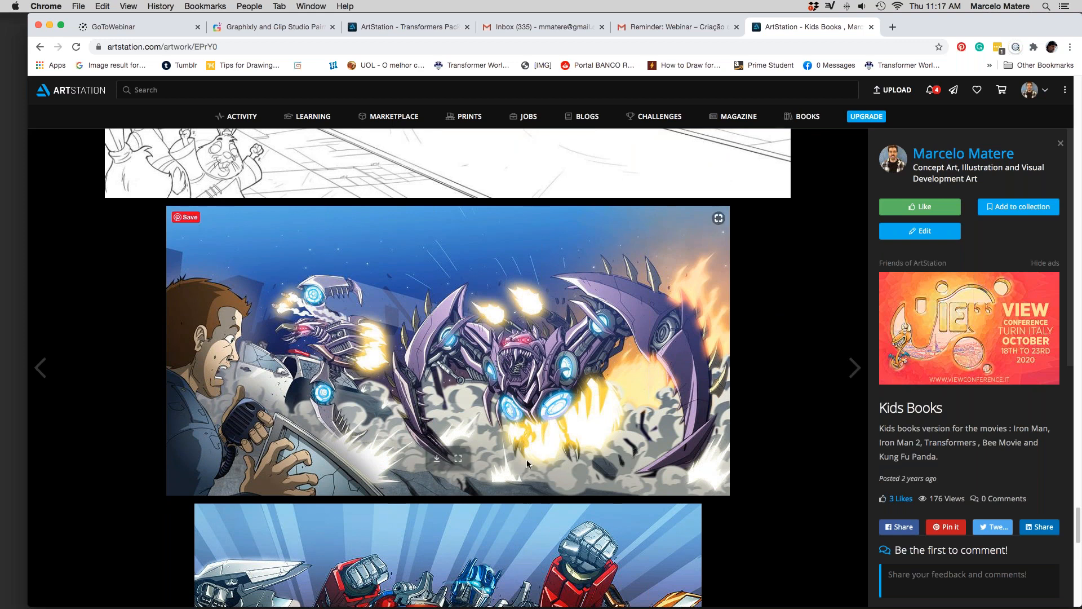
scroll(543, 452, "up", 1)
Step: Switch to Clip Studio Paint and move the layer with the Bumblebee drawings and toy packaging to the canvas's right half
mouse_move(620, 607)
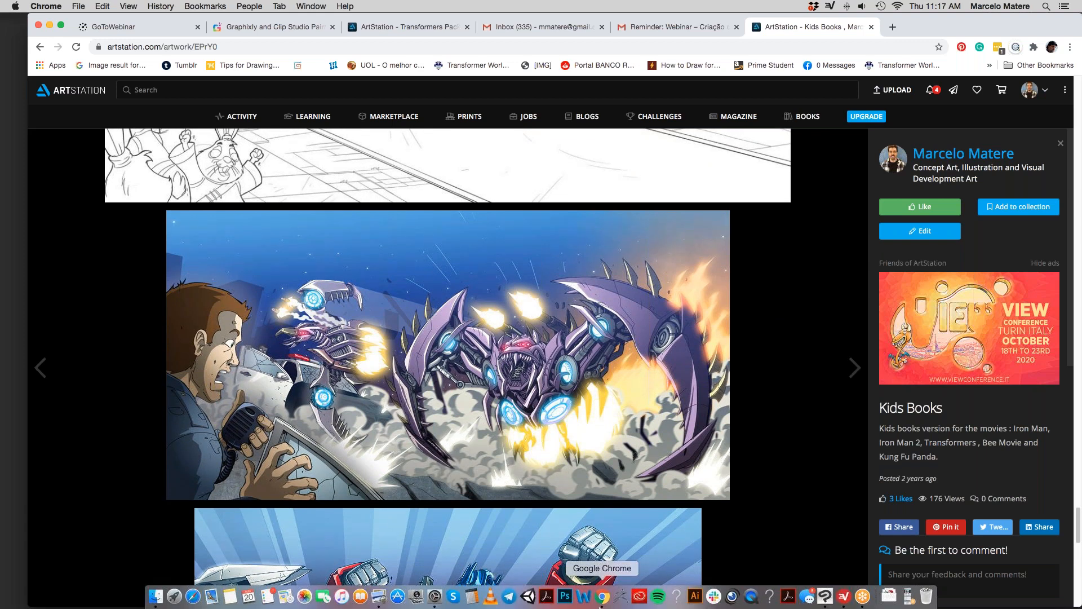
left_click(825, 596)
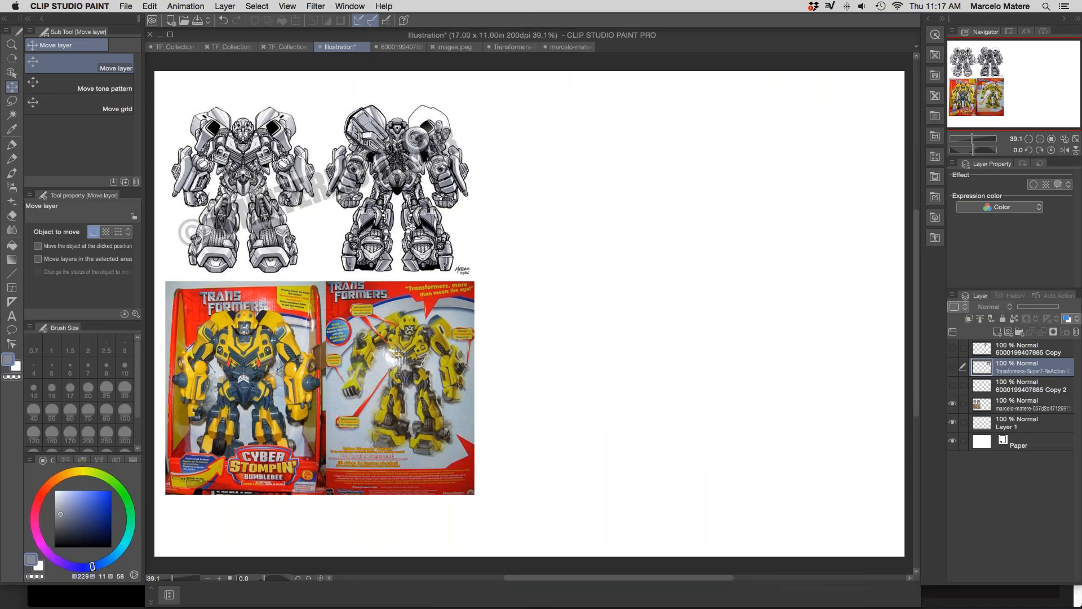
left_click(1022, 410)
left_click_drag(480, 228, 845, 223)
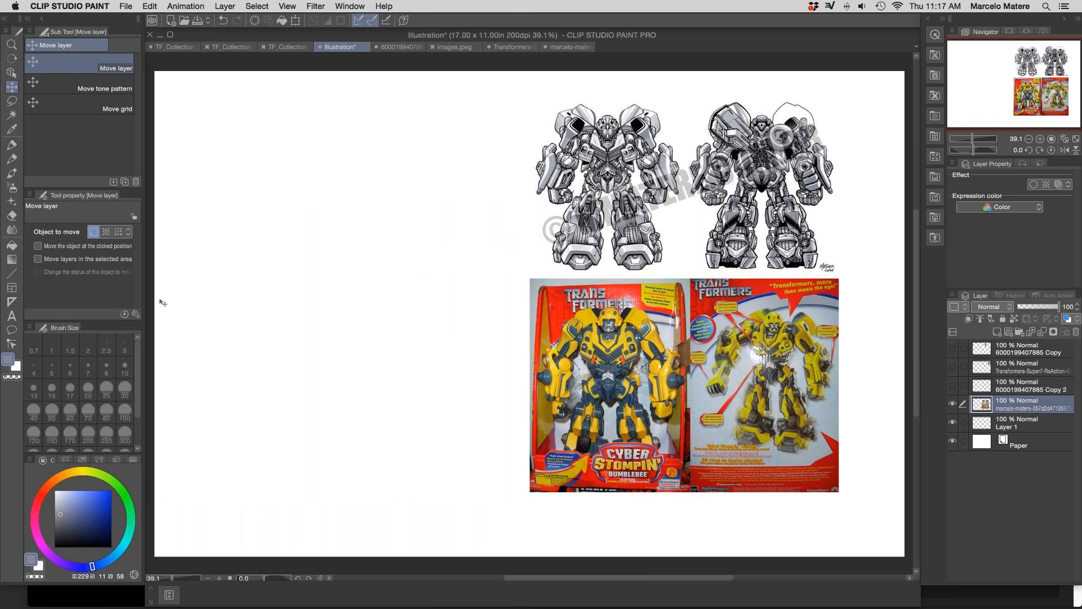
Step: Copy the left half of the front-view robot drawing with a rectangular selection and paste it as a new layer
key("/")
left_click(622, 213)
left_click(622, 213)
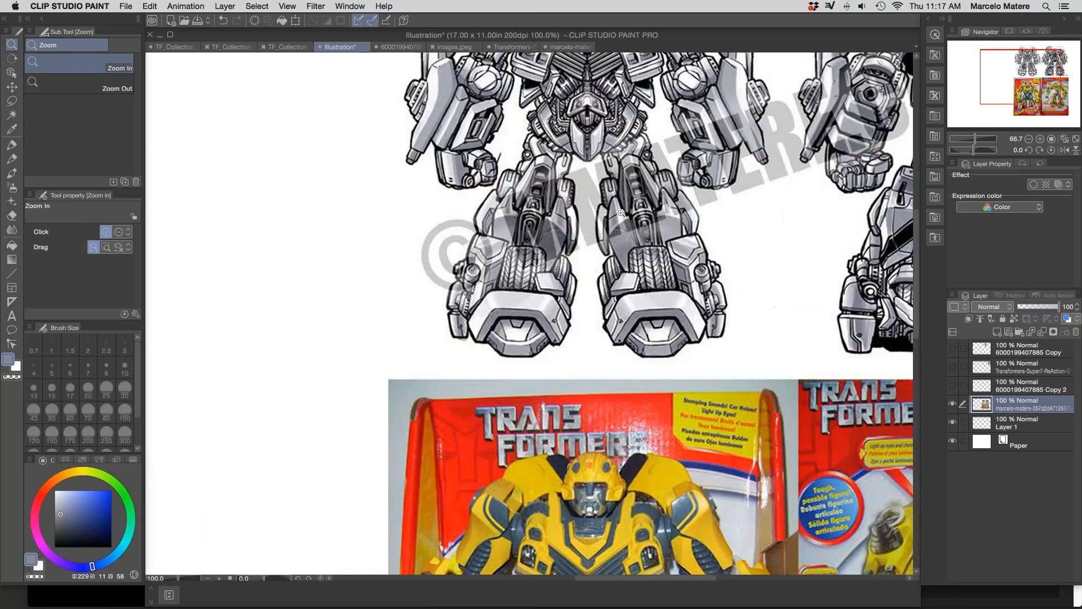
left_click_drag(480, 102, 333, 238)
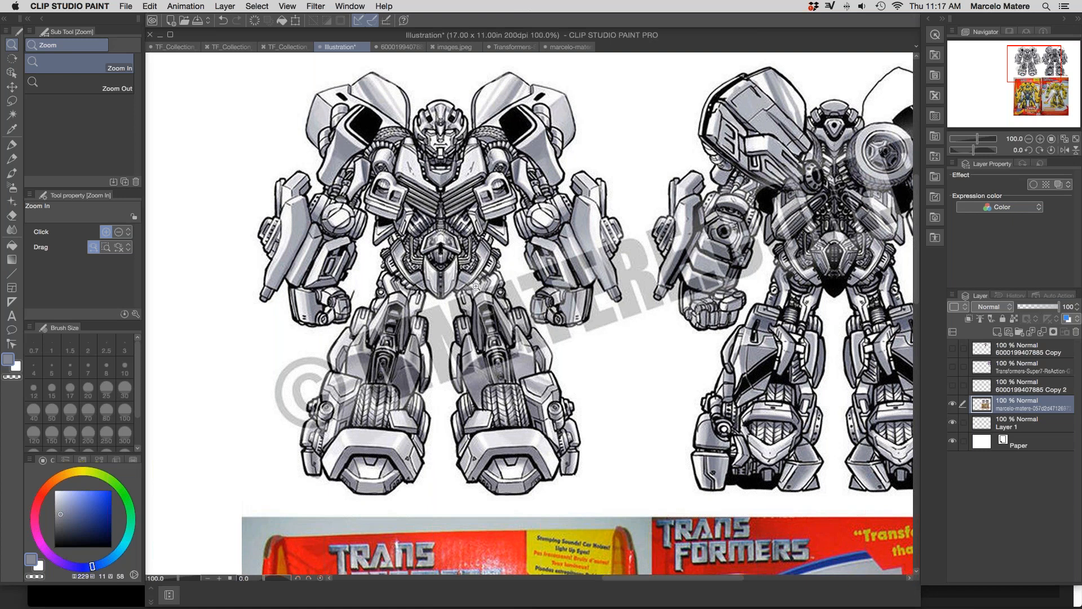
left_click_drag(398, 219, 355, 200)
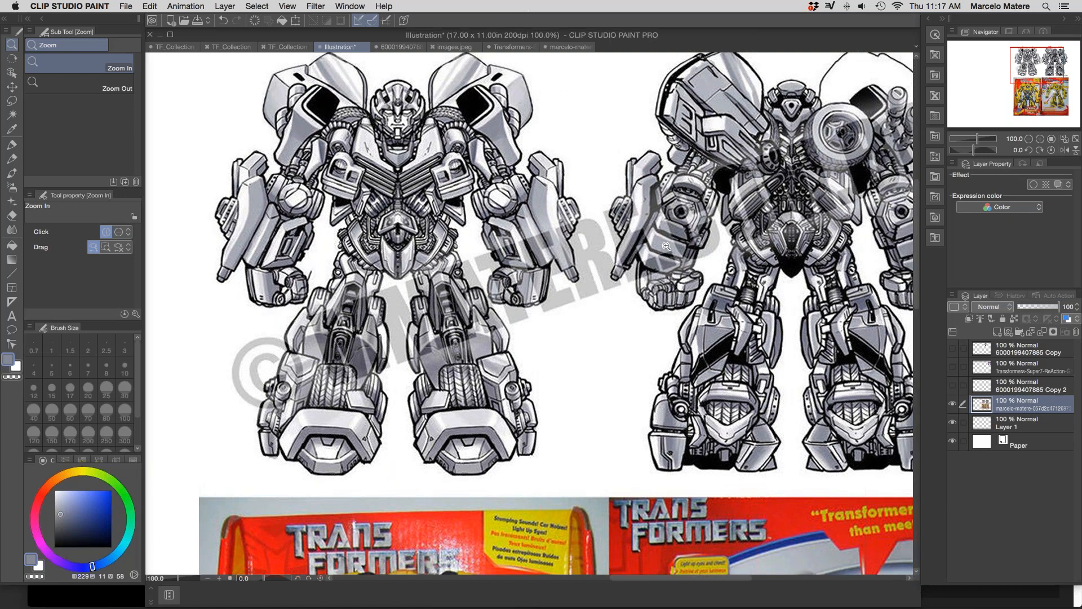
left_click_drag(536, 387, 518, 438)
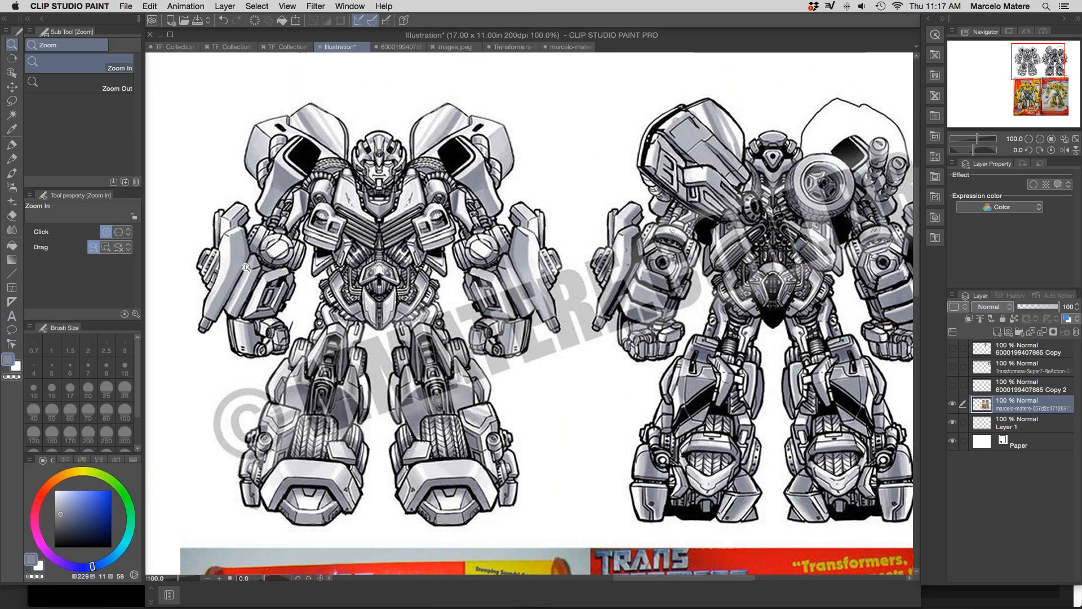
left_click(11, 100)
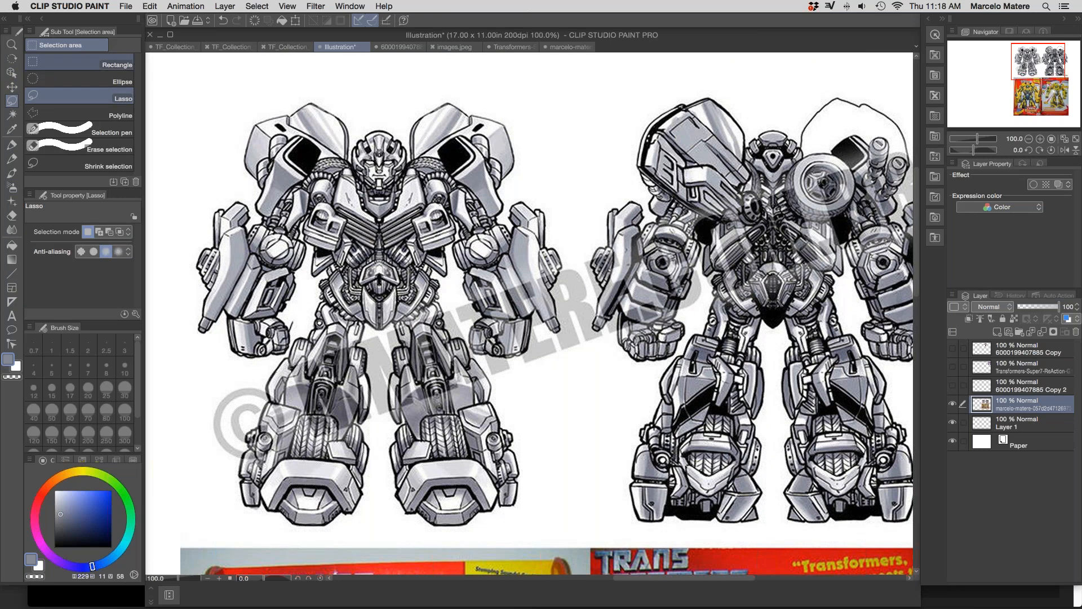
left_click(35, 63)
left_click_drag(171, 88, 379, 536)
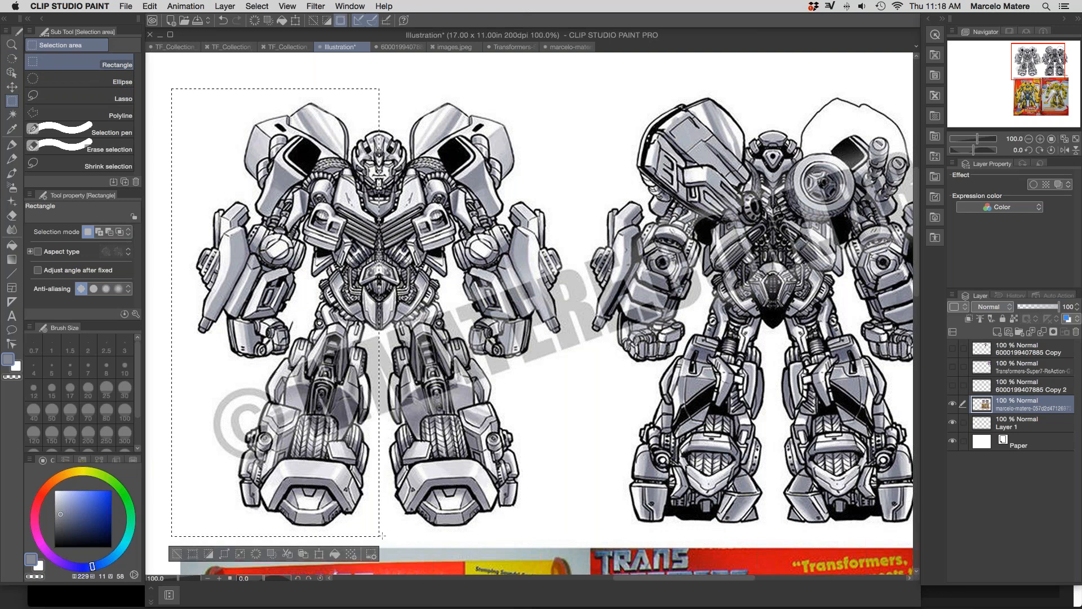
key("super+c")
key("super+v")
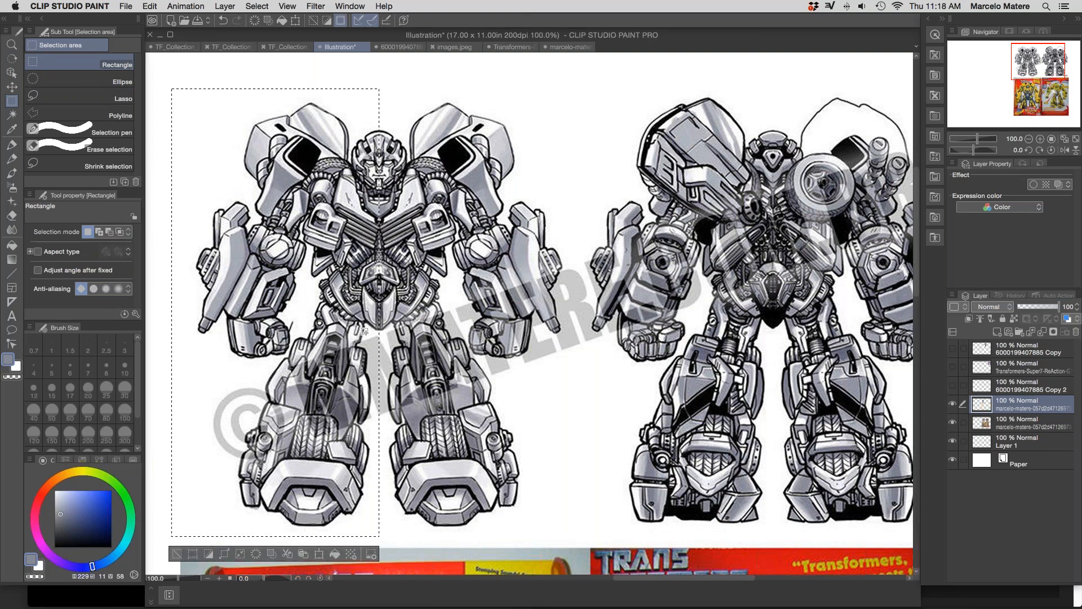
Step: Flip the pasted half horizontally and align it along the robot's centerline to form the opposite side
left_click(151, 7)
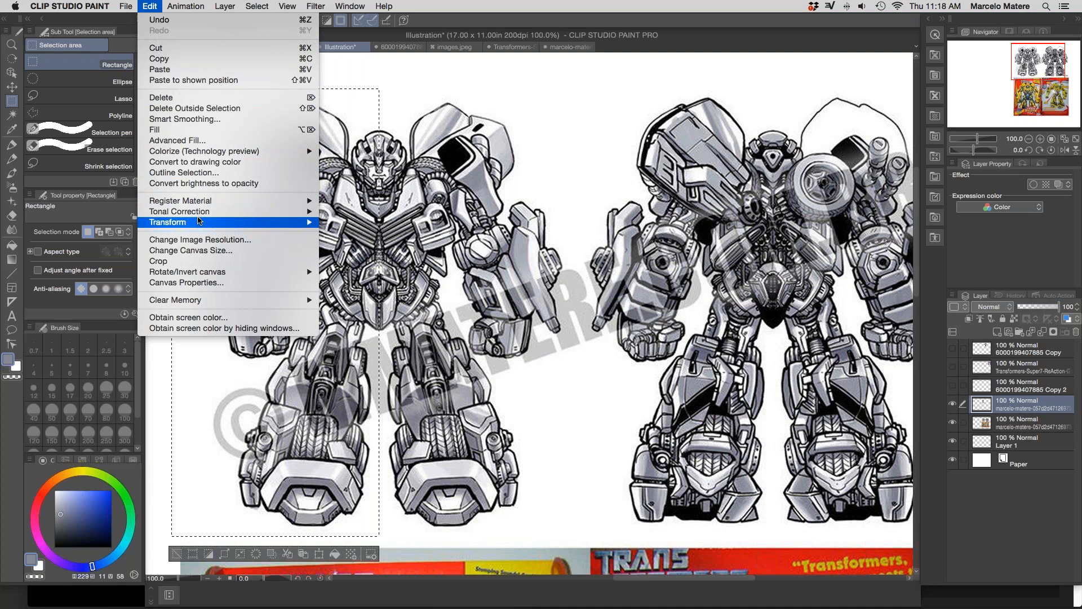
mouse_move(254, 222)
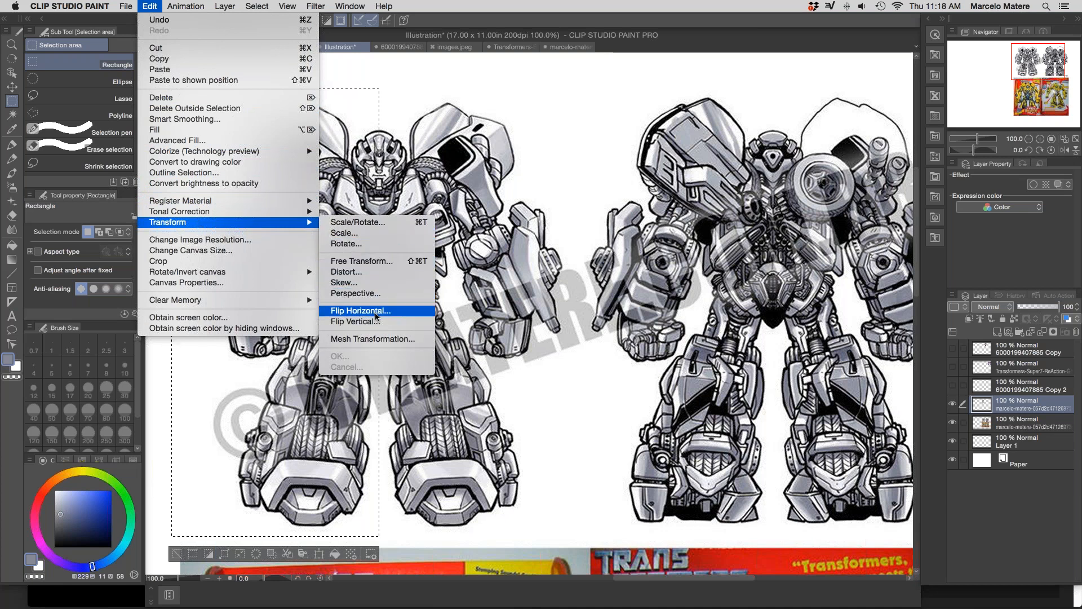
left_click(359, 293)
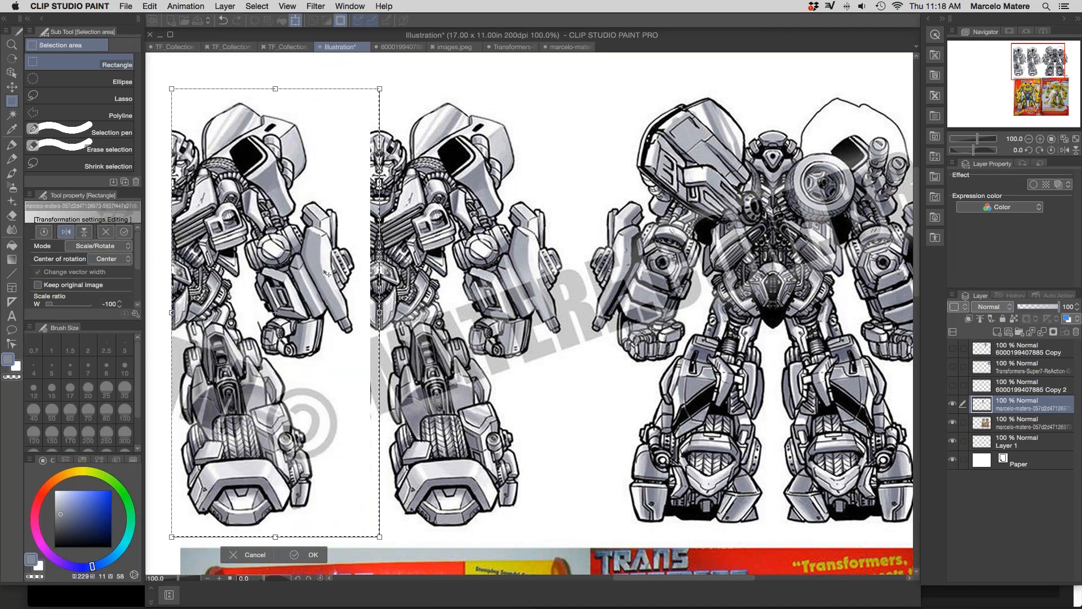
left_click_drag(260, 261, 468, 261)
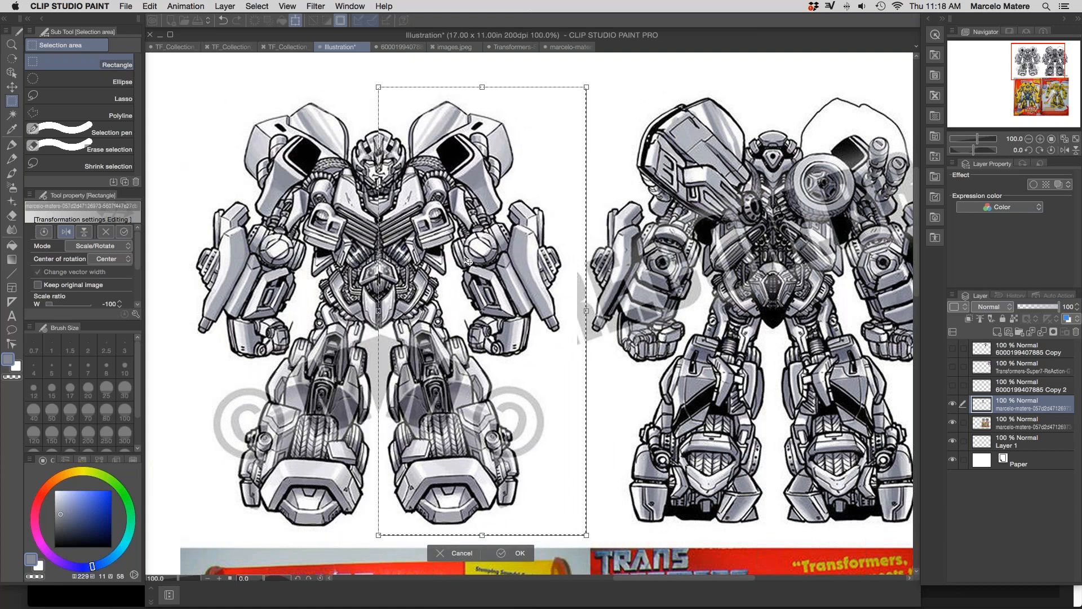
left_click_drag(467, 261, 465, 259)
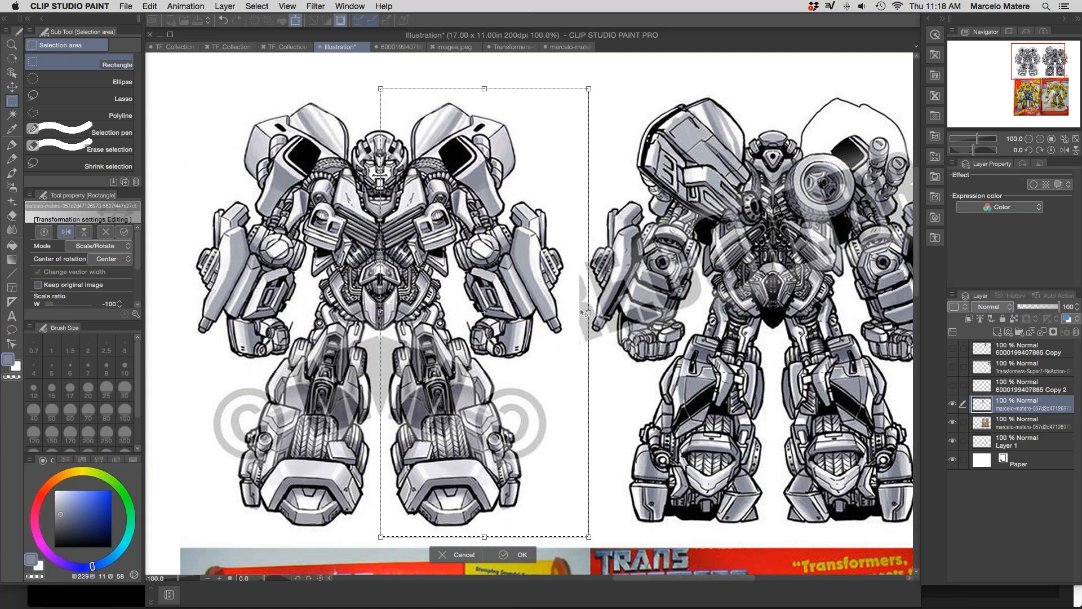
Step: Try widening, rotating and repositioning the mirrored half, then cancel the transformation and clear the selection
left_click_drag(595, 311, 644, 310)
left_click_drag(443, 237, 443, 260)
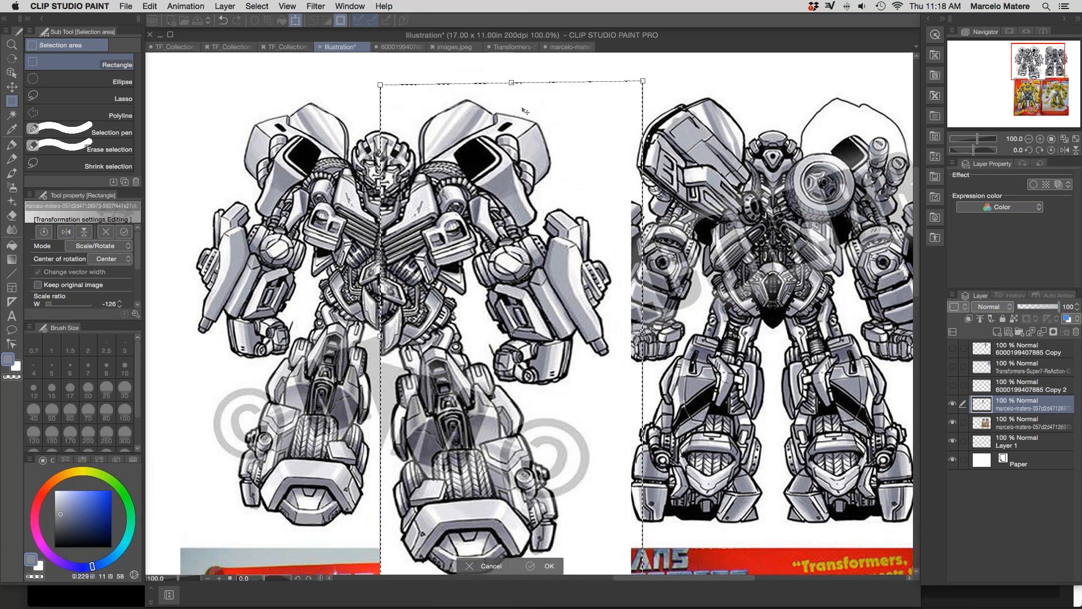
left_click_drag(511, 82, 512, 118)
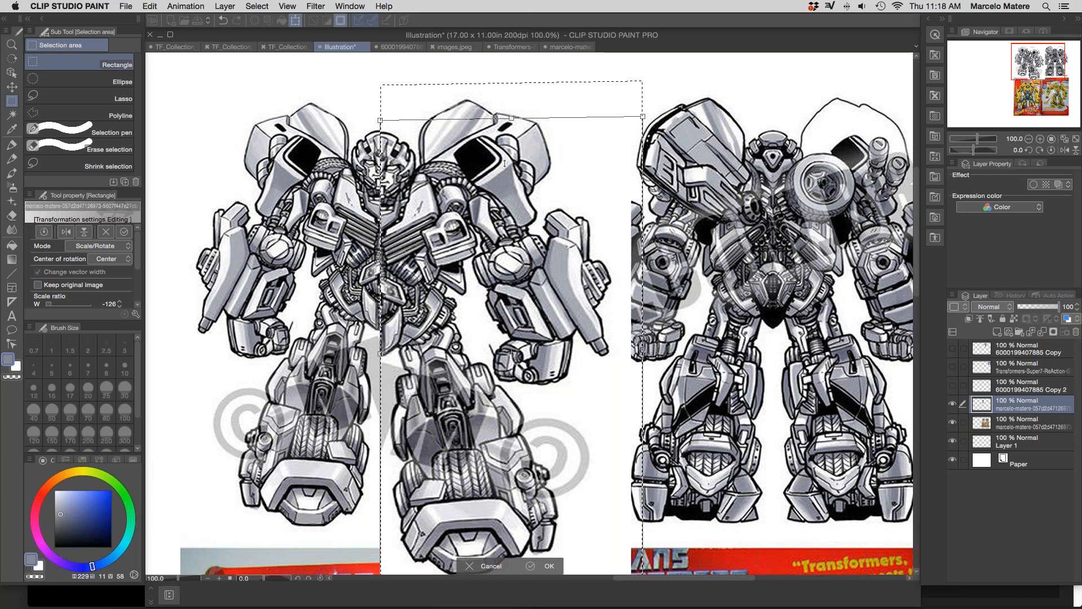
left_click_drag(496, 225, 491, 191)
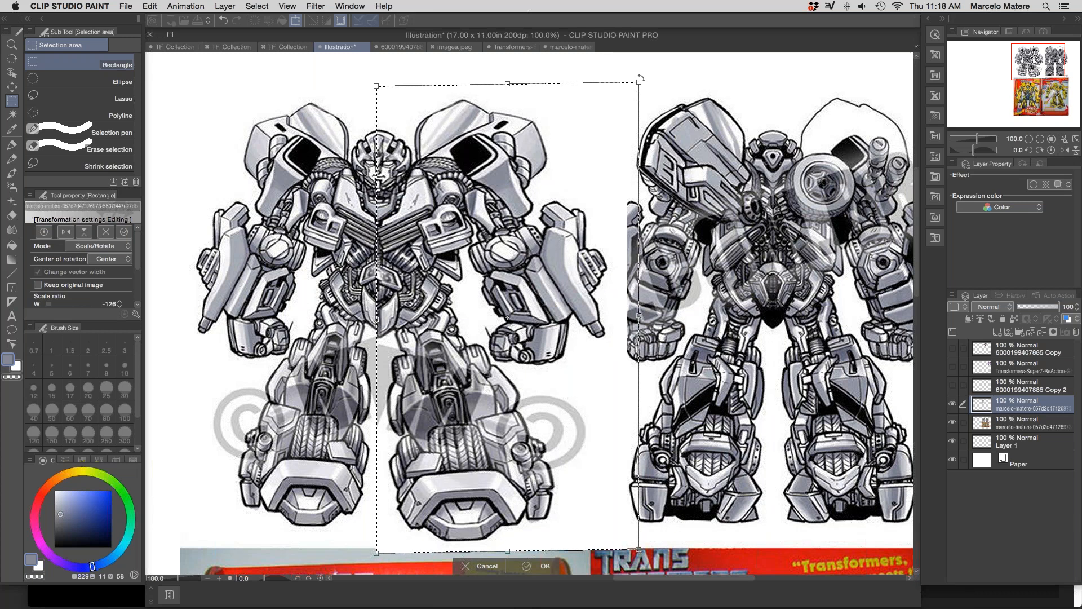
key("Return")
key("ctrl+d")
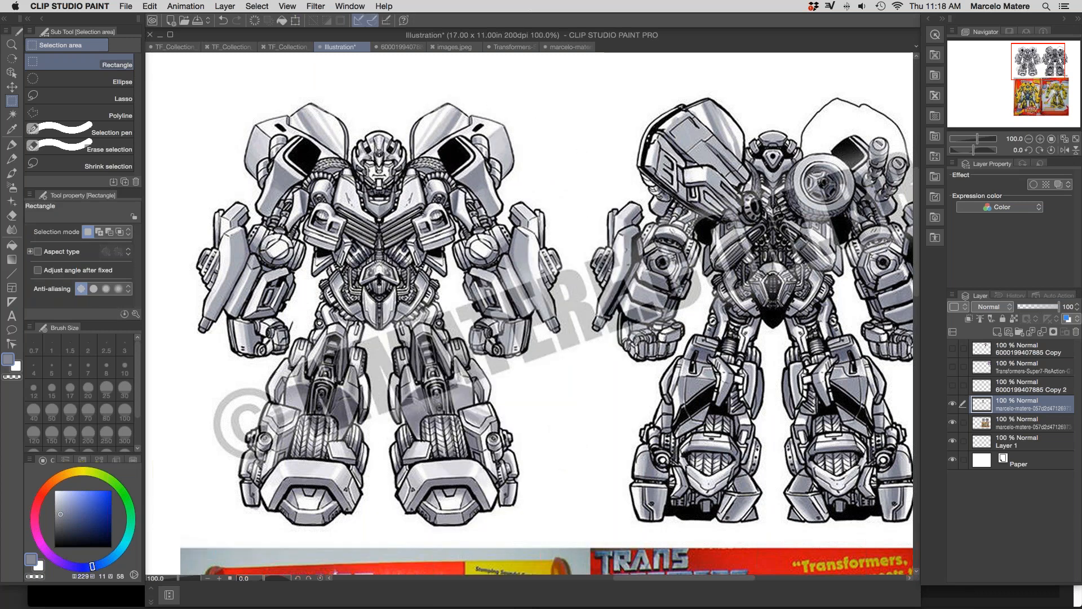
key("ctrl+0")
key("/")
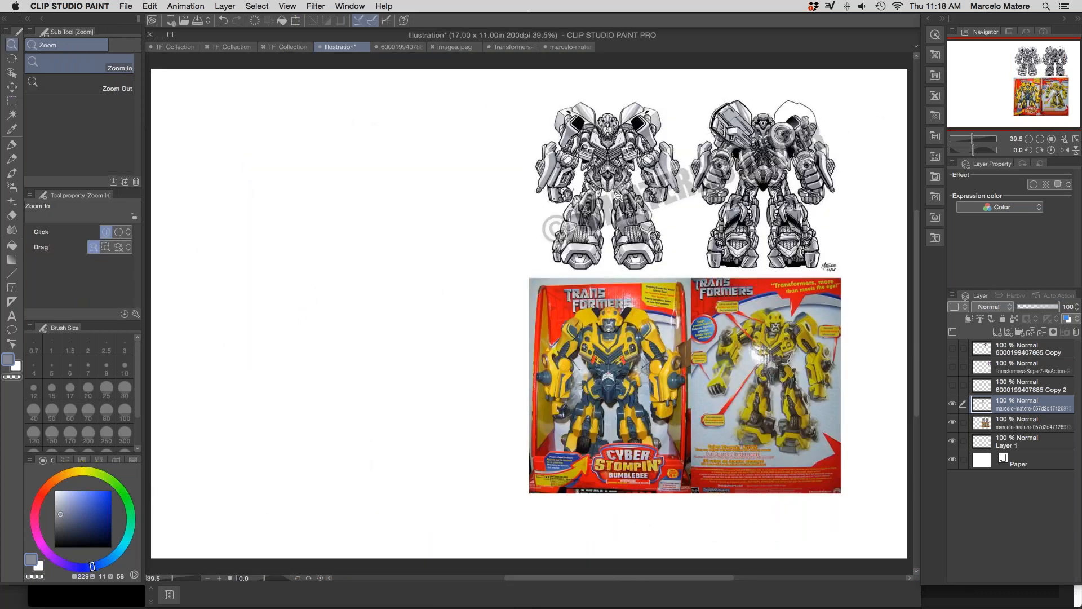
left_click(619, 195)
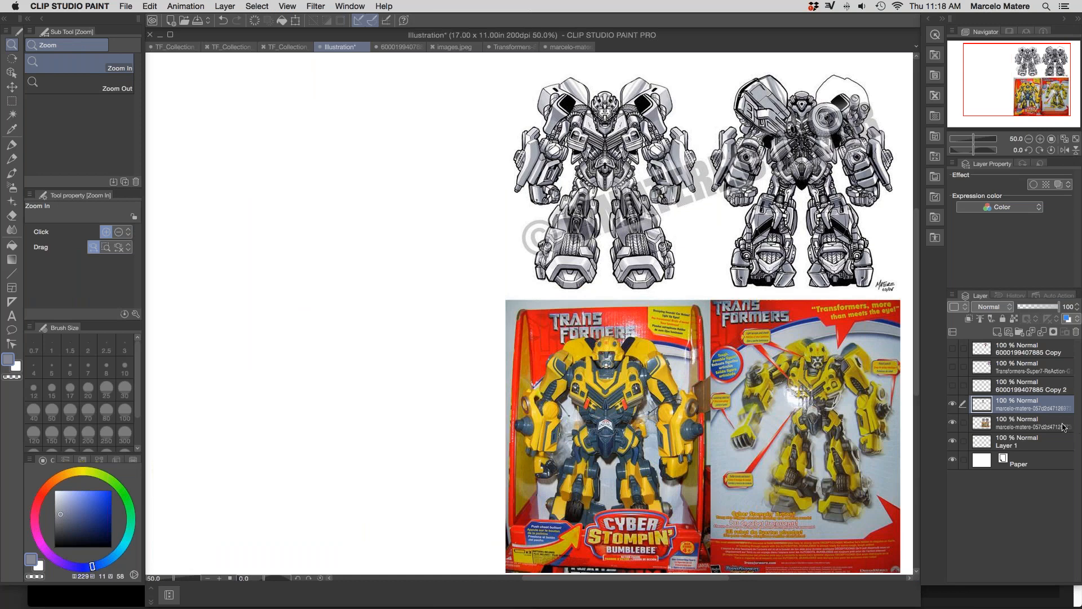
left_click(954, 410)
left_click(953, 349)
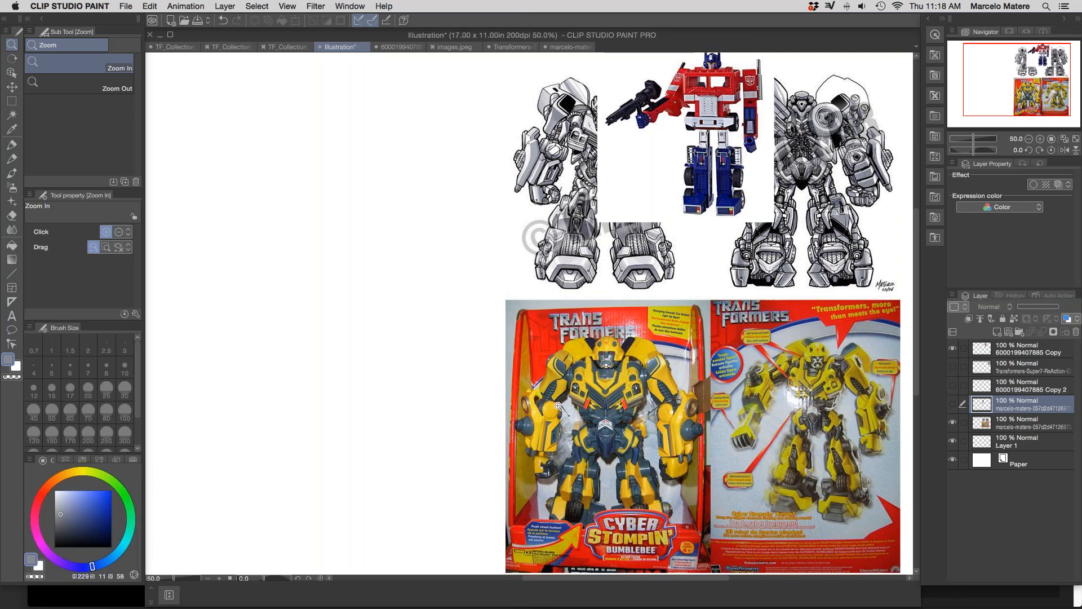
key("p")
key("k")
left_click(988, 344)
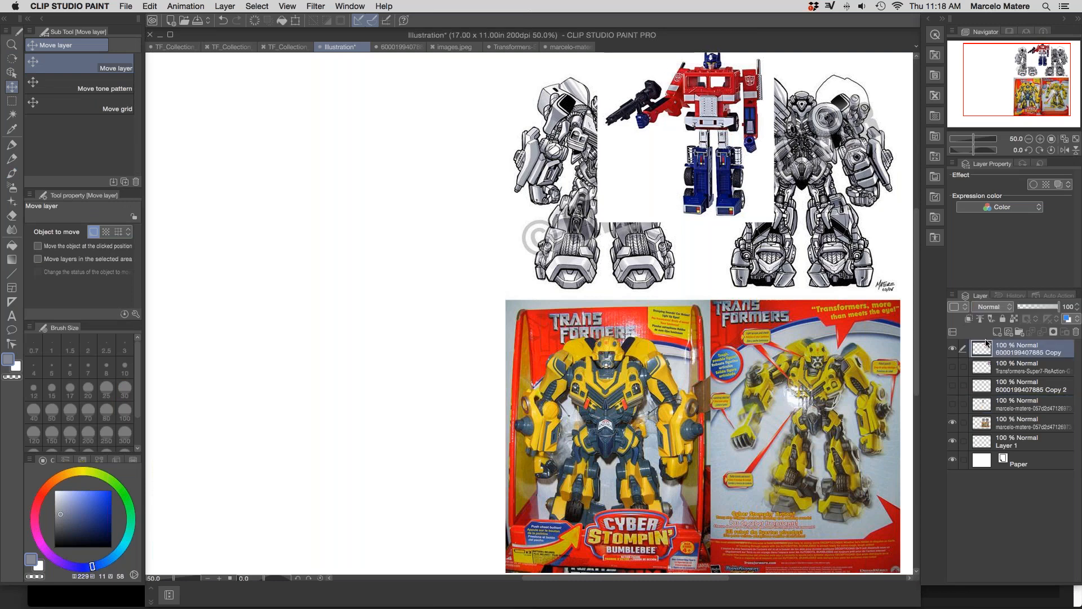
left_click_drag(747, 177, 249, 187)
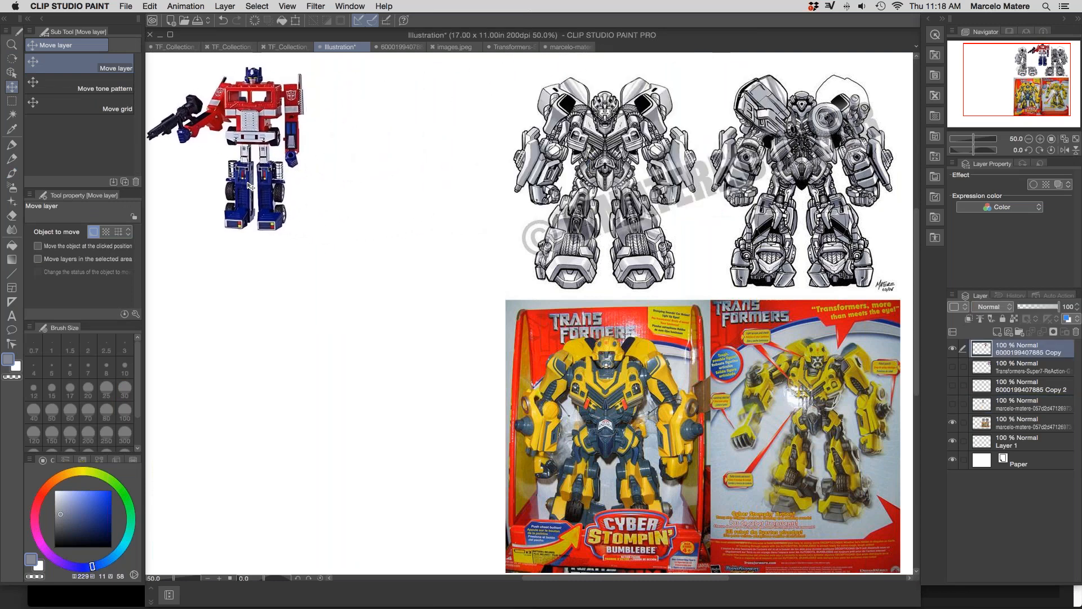
Step: Show the Transformers-Super7 layer and arrange its front and back figures at the page's upper left beside the gun-wielding toy
left_click(952, 367)
left_click_drag(877, 179, 771, 181)
mouse_move(947, 165)
left_mouse_down()
mouse_move(994, 169)
mouse_move(698, 184)
mouse_move(565, 208)
mouse_move(818, 241)
left_mouse_up()
left_click_drag(382, 239, 503, 246)
mouse_move(623, 254)
left_mouse_down()
mouse_move(650, 253)
mouse_move(612, 236)
mouse_move(747, 209)
left_mouse_up()
left_click_drag(890, 225, 171, 223)
left_click(1017, 366)
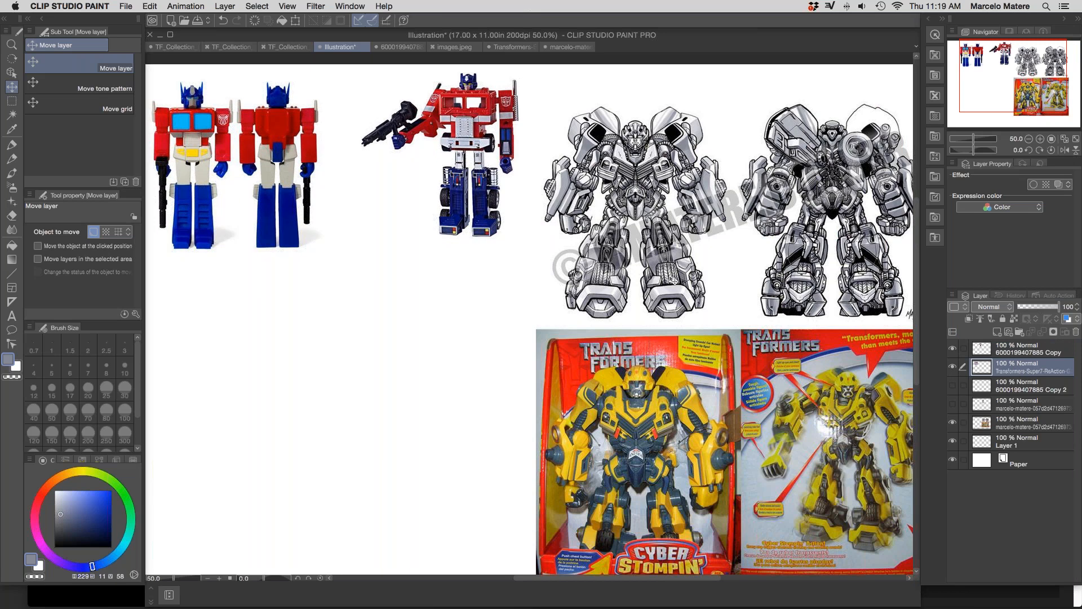
Step: Shift the visible layer with the robot turnarounds and Bumblebee packaging farther right, widening the blank area beside it
left_click(1000, 426)
left_click_drag(702, 268, 741, 243)
left_click_drag(766, 340, 822, 314)
scroll(812, 430, "up", 2)
scroll(717, 373, "down", 2)
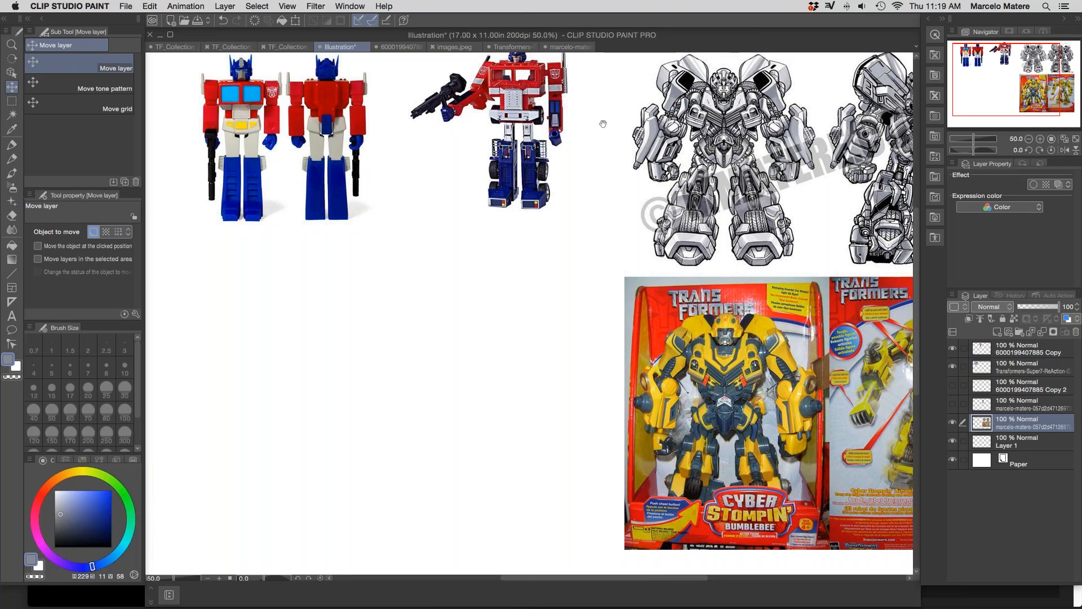
left_click_drag(603, 123, 598, 175)
right_click(514, 160)
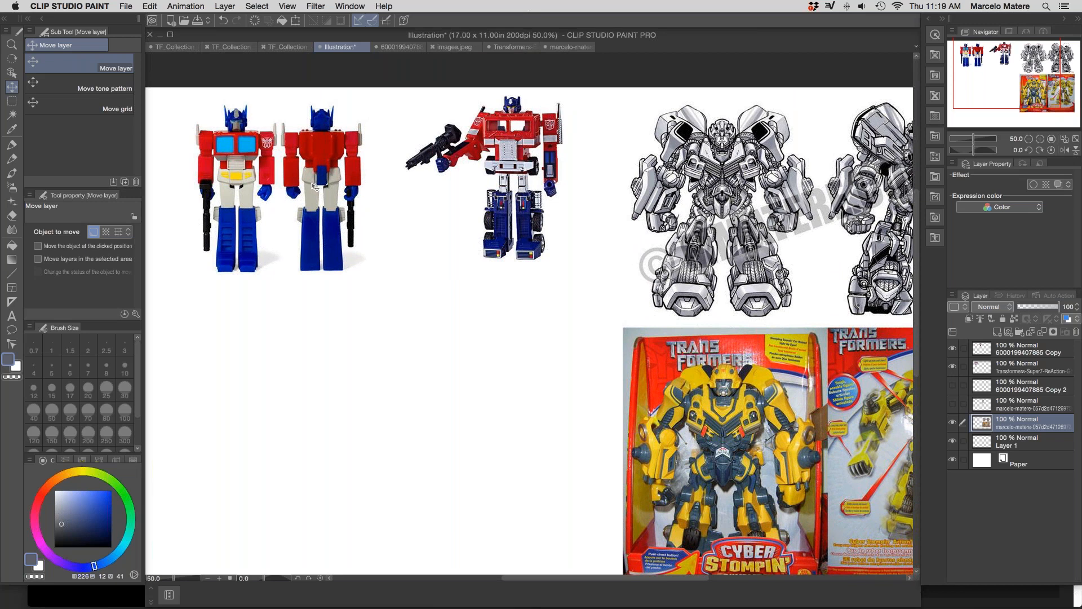
Step: Add a new raster layer and move it to the top of the layer stack
left_click(953, 406)
left_click(953, 404)
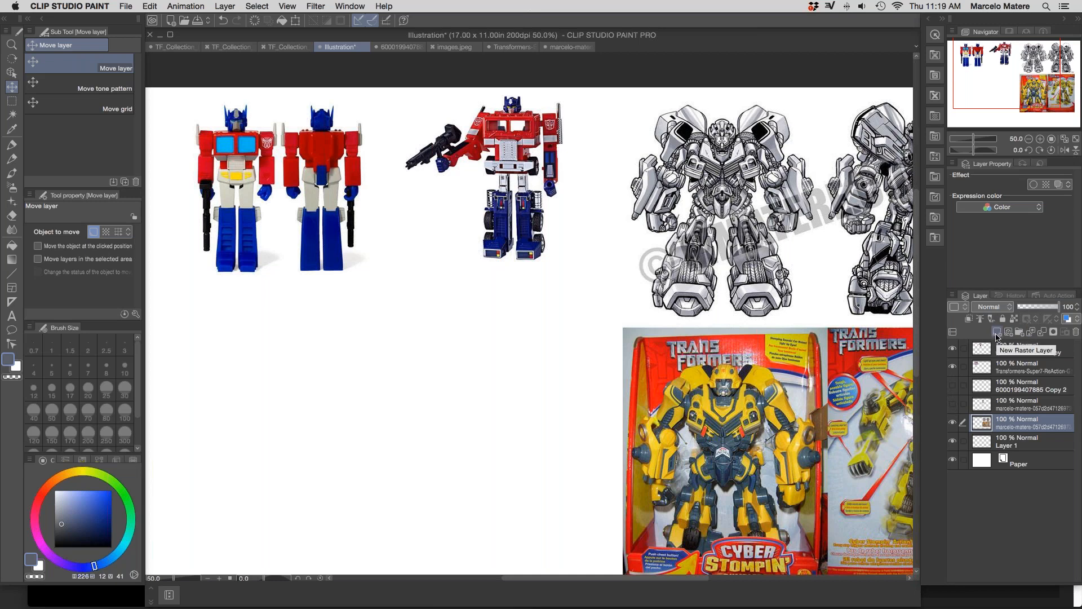
left_click(997, 332)
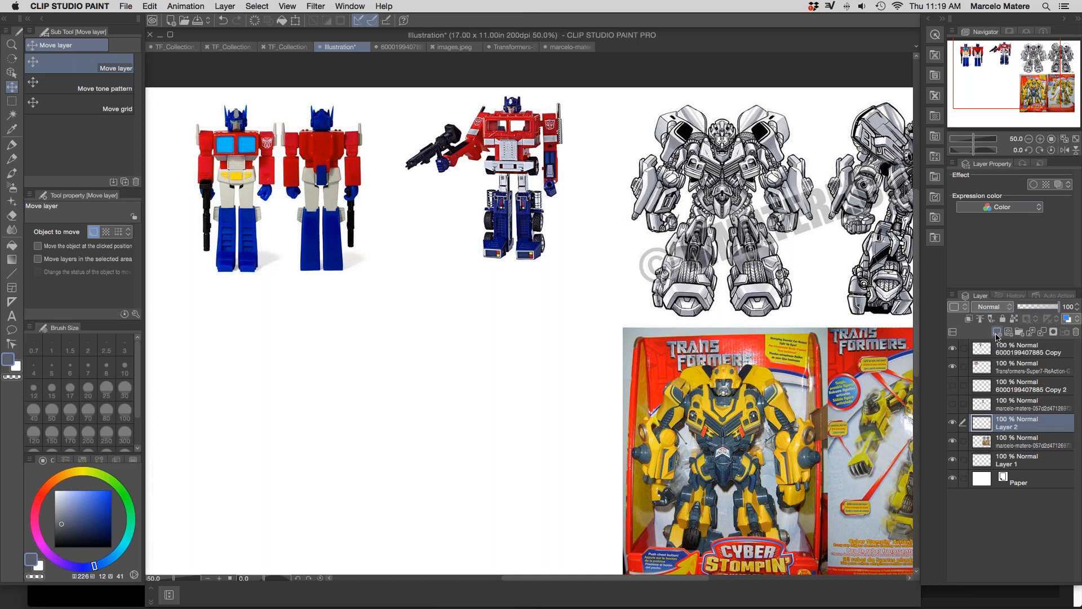
left_click_drag(1041, 429, 1030, 353)
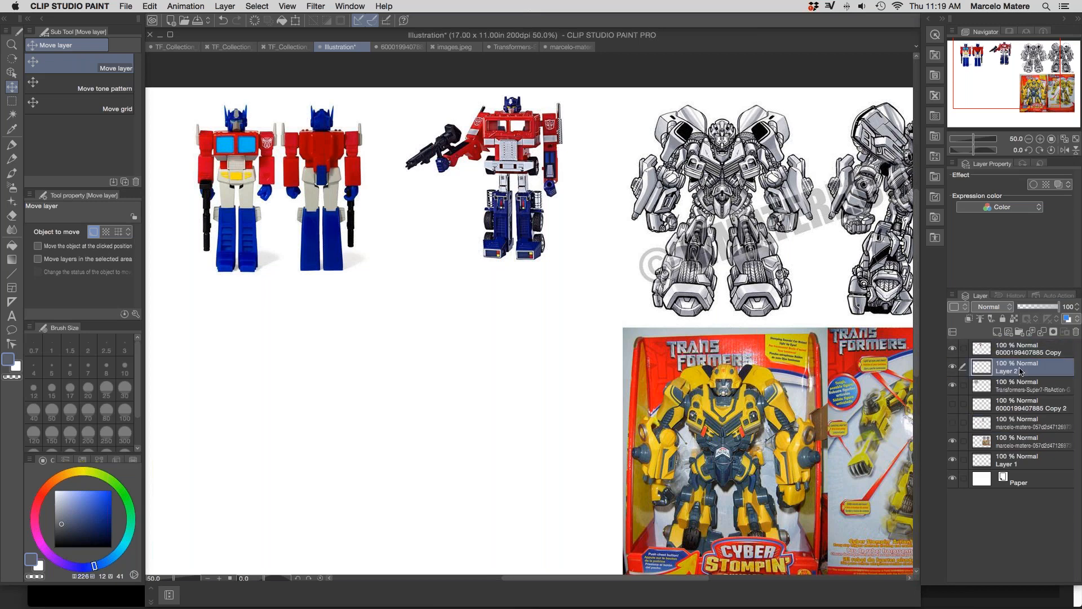
left_click_drag(1025, 359, 1025, 348)
left_click(1025, 372)
Step: Create a layer folder beneath Layer 2 and name it refs
left_click(1020, 333)
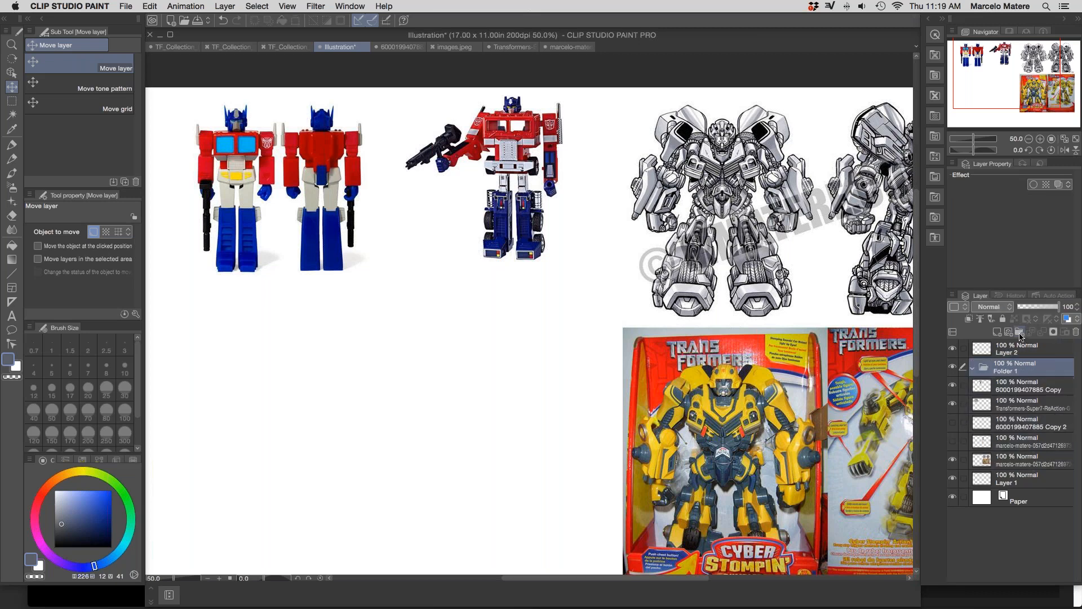
double_click(1007, 372)
type("refs")
key("Escape")
Step: Put the two Optimus toy layers and the visible marcelo-matere layer into the refs folder and collapse it
left_click_drag(1012, 390, 1015, 371)
left_click_drag(1017, 408, 1017, 373)
left_click_drag(1012, 466, 1020, 372)
right_click(1031, 368)
left_click(1032, 385)
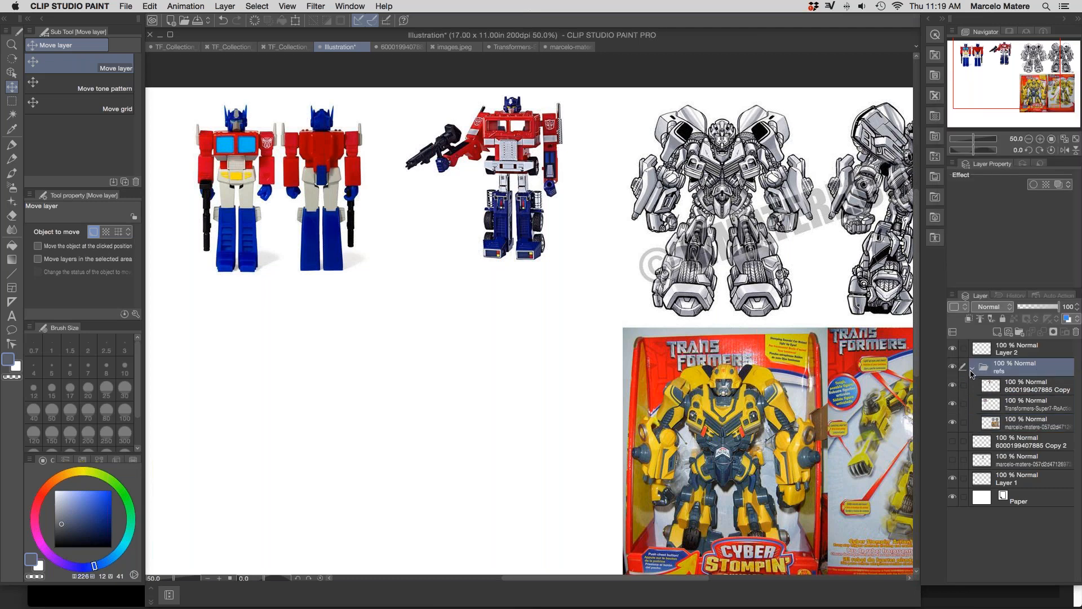
left_click(973, 369)
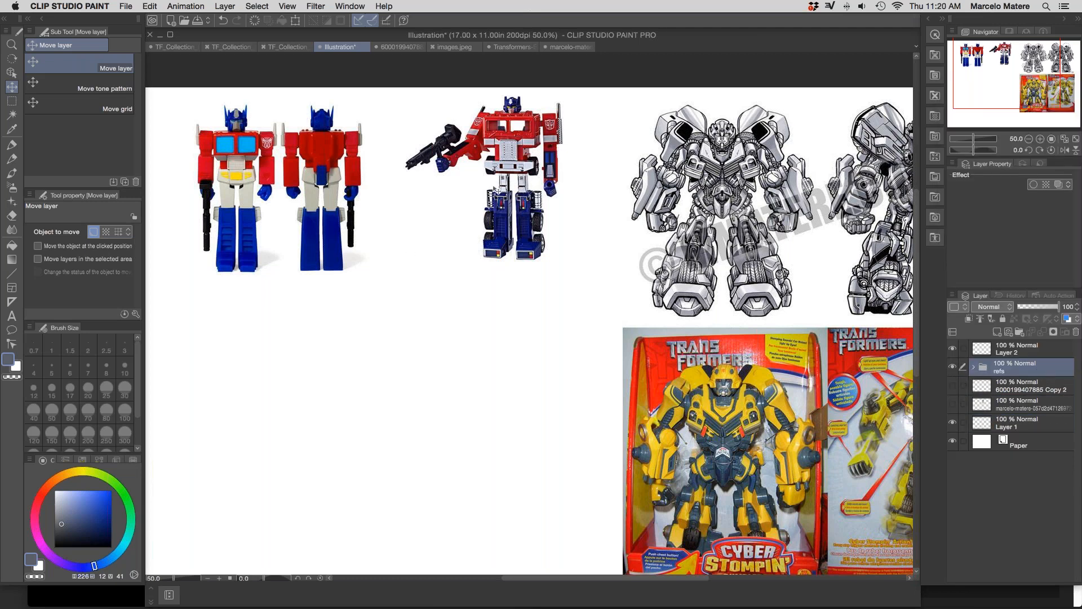
mouse_move(503, 164)
left_mouse_down()
mouse_move(493, 173)
mouse_move(500, 166)
left_mouse_up()
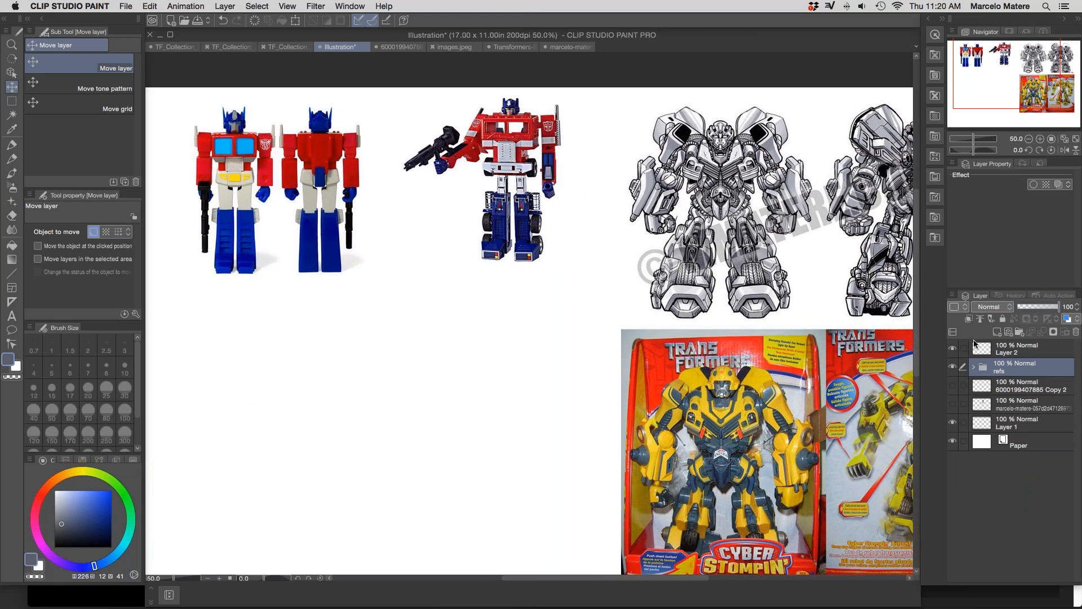
Step: Try locking Layer 2 together with the refs folder, and remove the lock from both
left_click(993, 352)
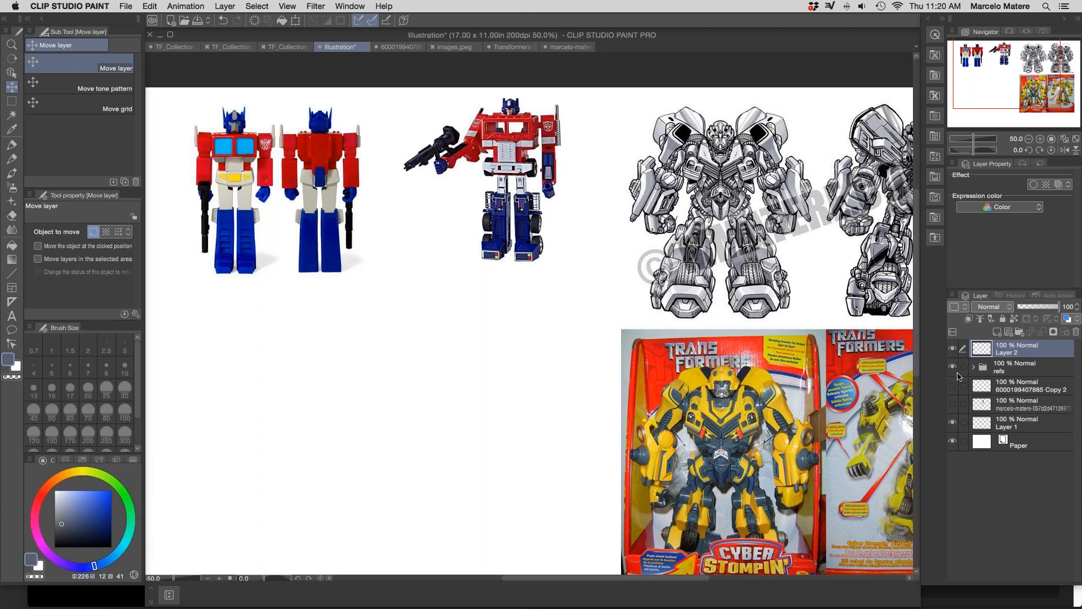
left_click(963, 368)
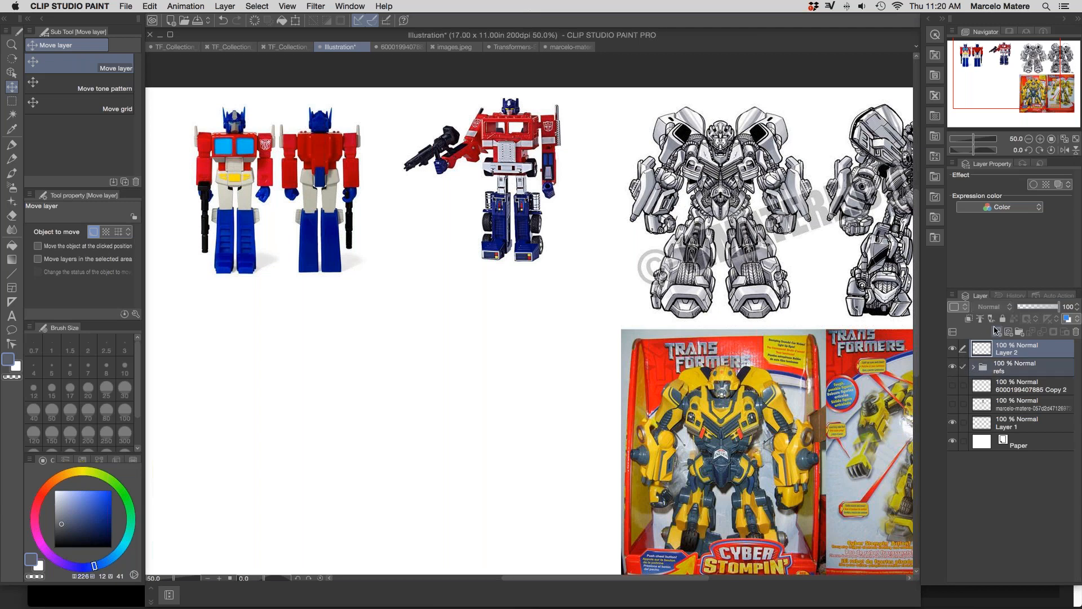
left_click(1002, 319)
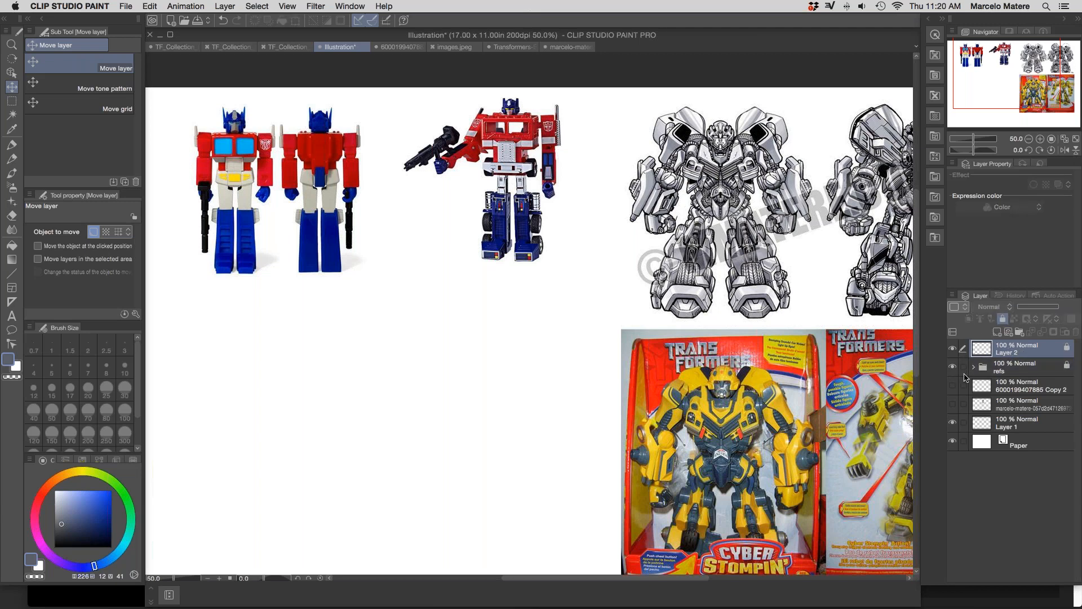
left_click(964, 368)
left_click(1002, 318)
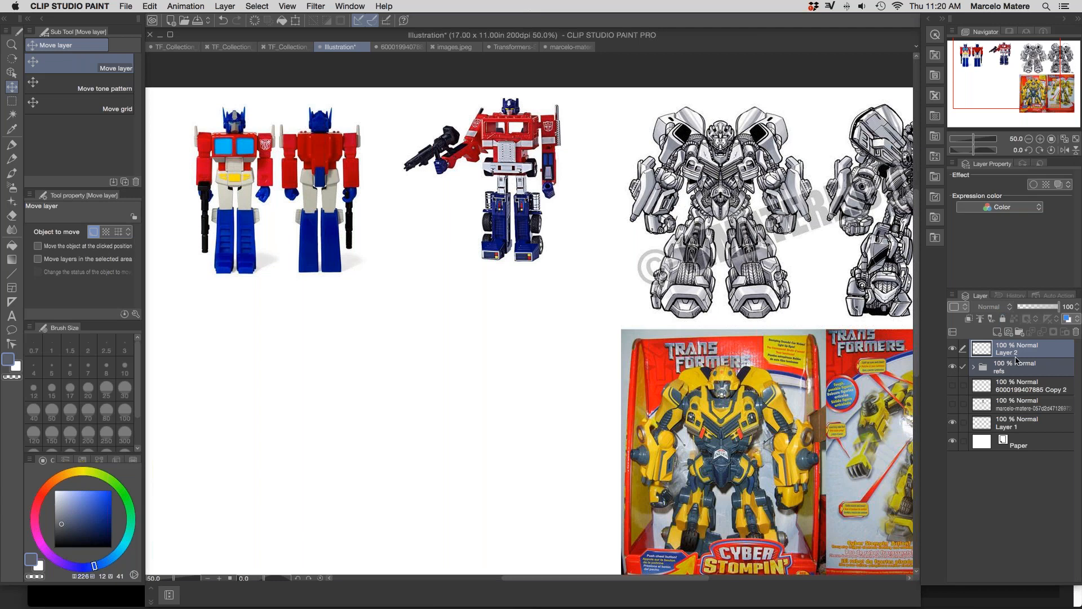
left_click(1029, 367)
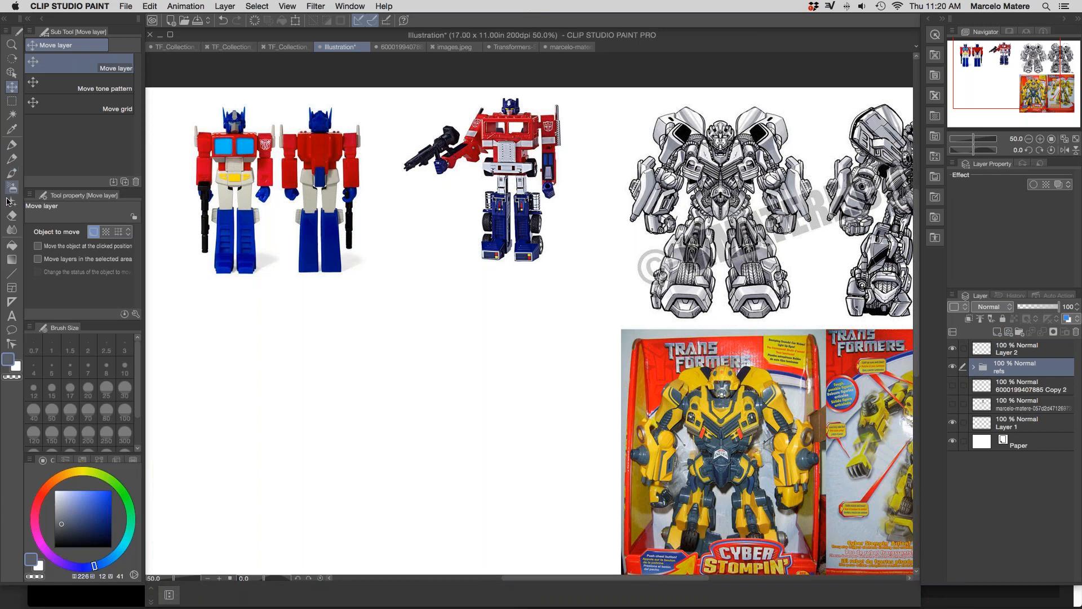
Step: Make Layer 2 the active layer and choose a pencil sub tool for rough sketching
left_click(11, 145)
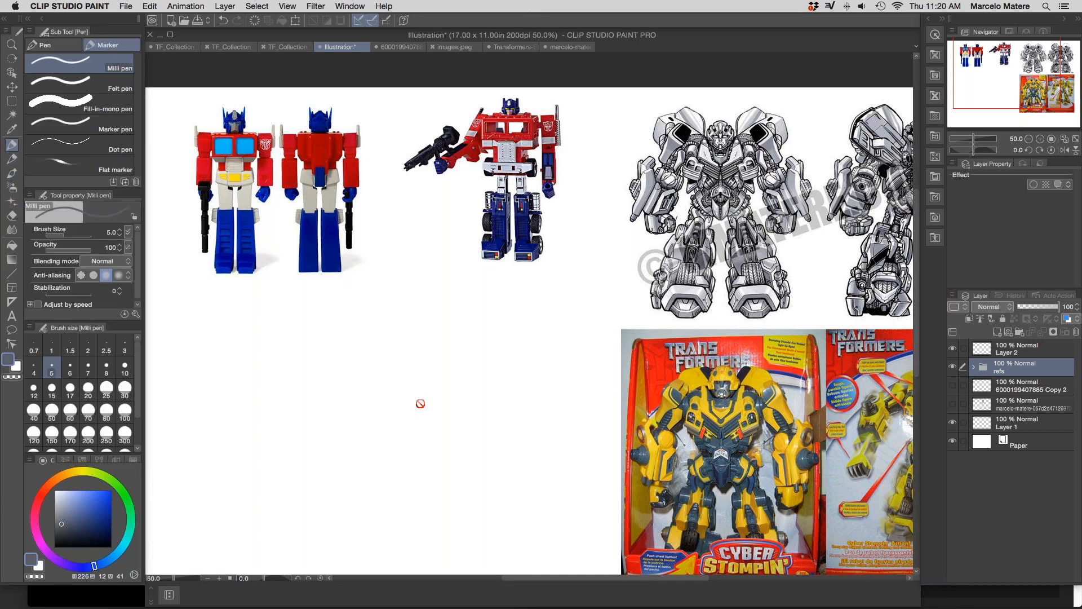
left_click(1057, 352)
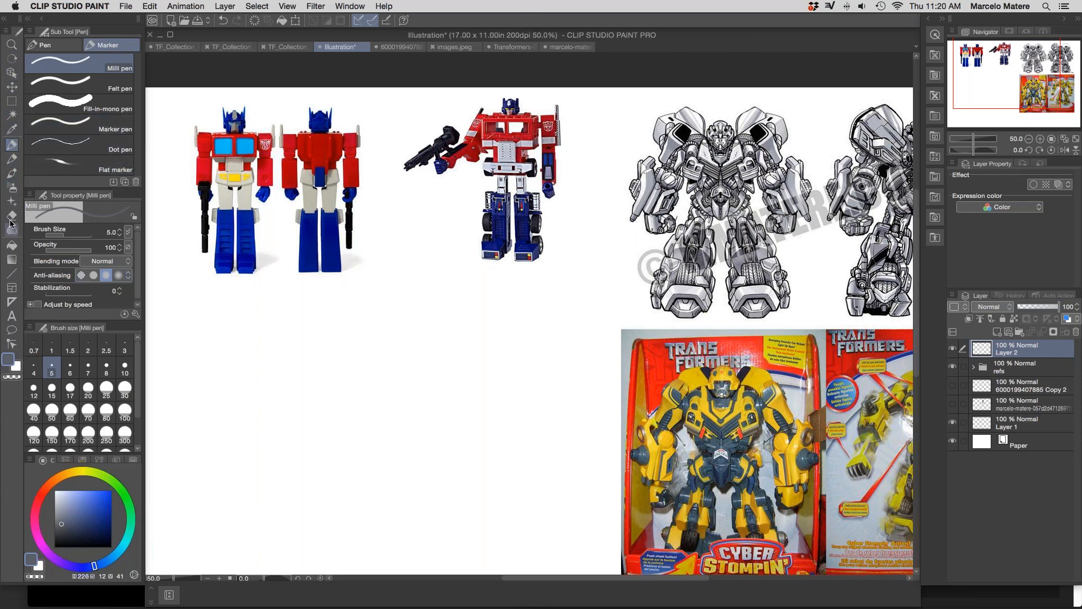
left_click(11, 158)
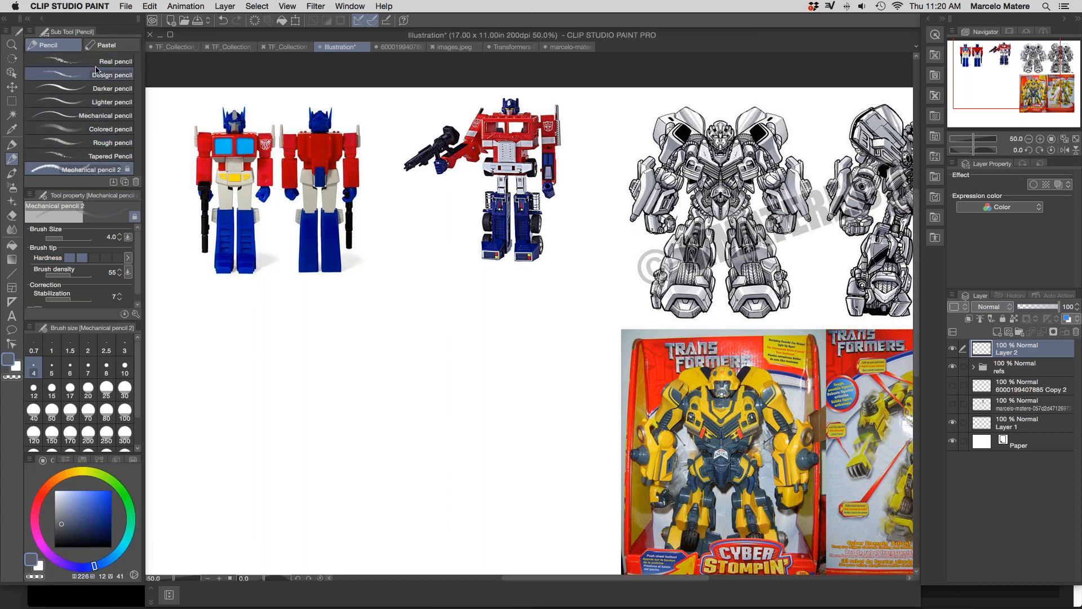
key("p")
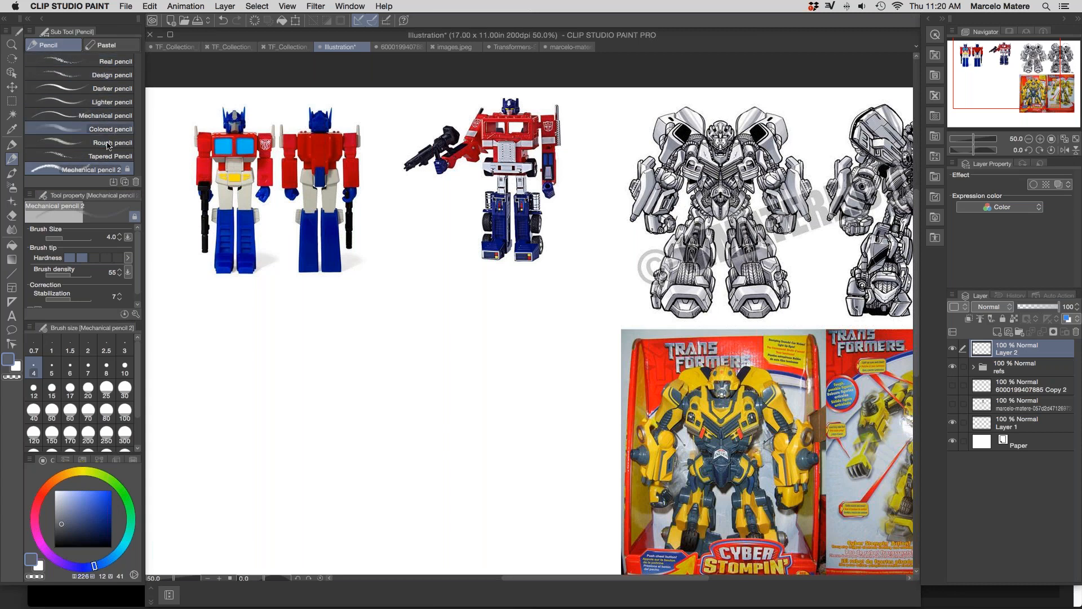
key("p")
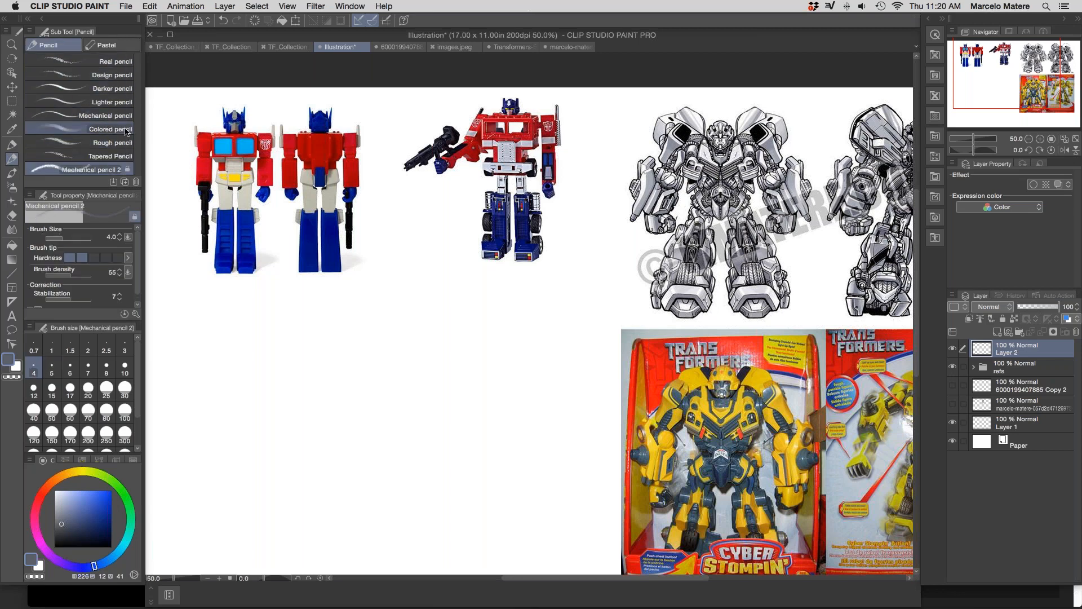
left_click(118, 62)
left_click(113, 143)
Step: Sketch loose test scribbles and a small oval in the blank area below the toy images
mouse_move(435, 326)
left_mouse_down()
mouse_move(433, 365)
mouse_move(427, 323)
mouse_move(469, 332)
mouse_move(434, 396)
mouse_move(469, 319)
mouse_move(416, 348)
mouse_move(448, 315)
mouse_move(421, 328)
mouse_move(485, 327)
mouse_move(432, 377)
mouse_move(485, 331)
left_mouse_up()
left_click_drag(456, 314, 449, 393)
left_click_drag(421, 354, 496, 352)
mouse_move(572, 416)
left_mouse_down()
mouse_move(611, 316)
mouse_move(587, 370)
left_mouse_up()
key("period")
mouse_move(438, 297)
left_mouse_down()
mouse_move(473, 336)
mouse_move(448, 277)
left_mouse_up()
mouse_move(536, 364)
left_mouse_down()
mouse_move(524, 370)
mouse_move(524, 400)
left_mouse_up()
Step: Erase most of the larger test scribble with the Hard eraser, leaving the small oval
key("e")
mouse_move(506, 302)
left_mouse_down()
mouse_move(472, 336)
mouse_move(464, 328)
mouse_move(501, 269)
mouse_move(492, 258)
mouse_move(444, 271)
mouse_move(428, 325)
mouse_move(474, 293)
mouse_move(486, 263)
mouse_move(440, 286)
mouse_move(471, 341)
left_mouse_up()
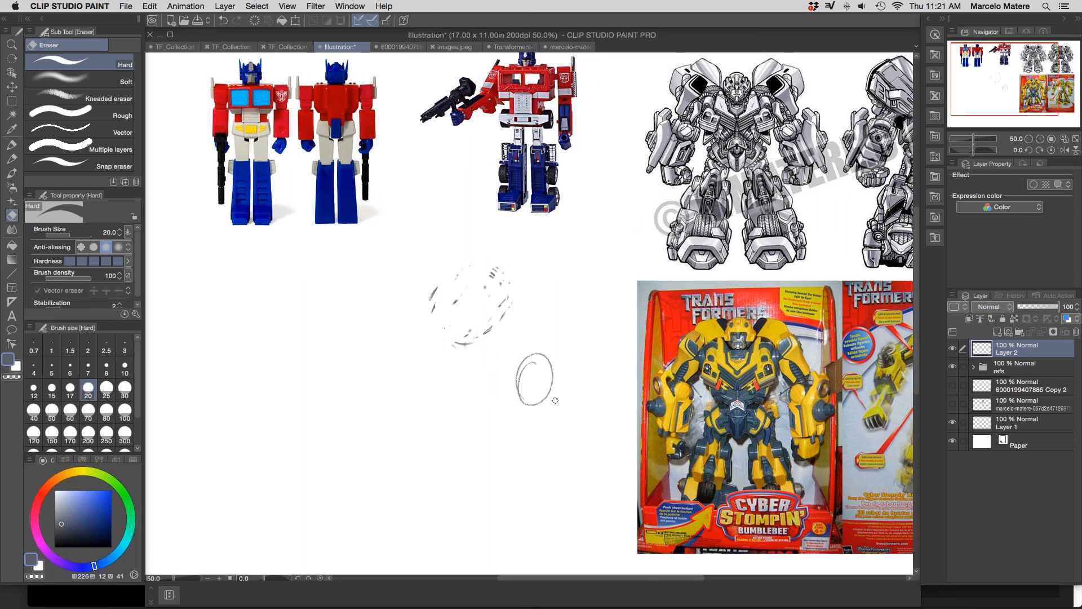
left_click_drag(489, 302, 490, 282)
left_click_drag(427, 315, 431, 343)
left_click_drag(572, 322, 626, 310)
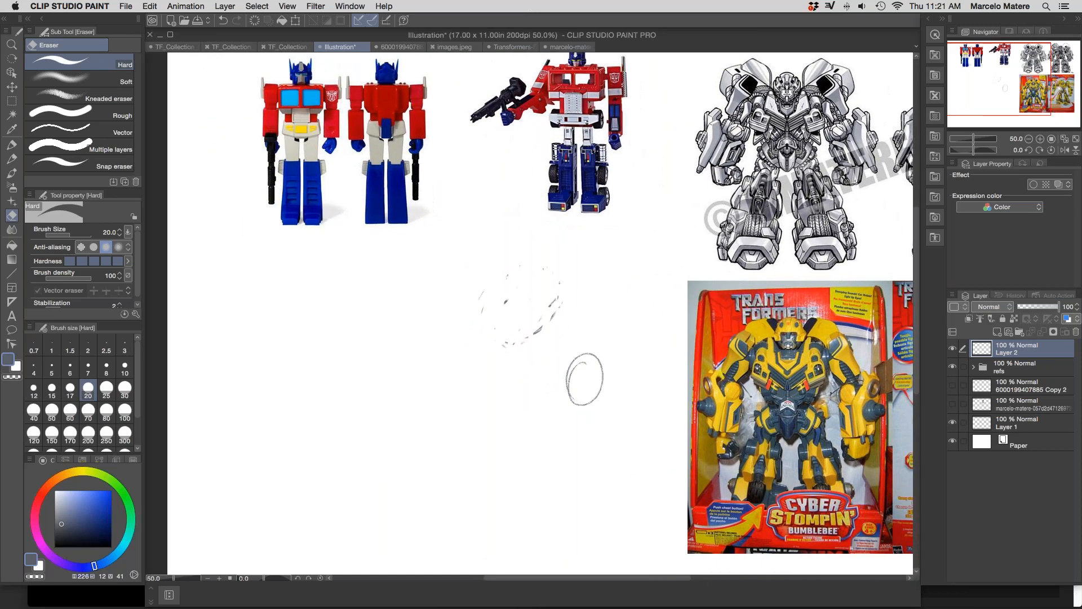
left_click_drag(726, 398, 658, 394)
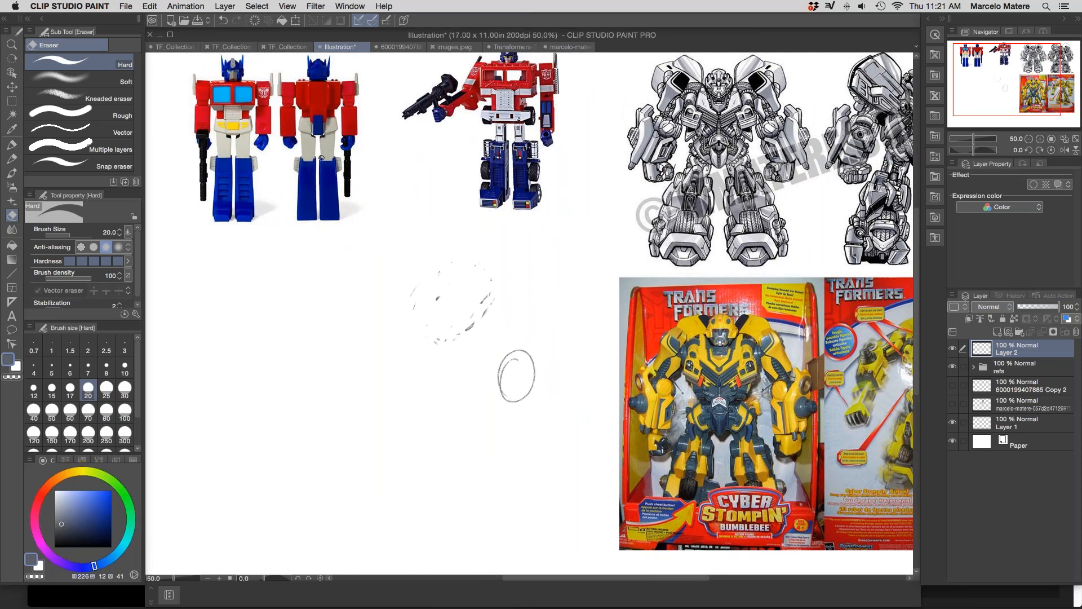
left_click_drag(601, 337, 569, 356)
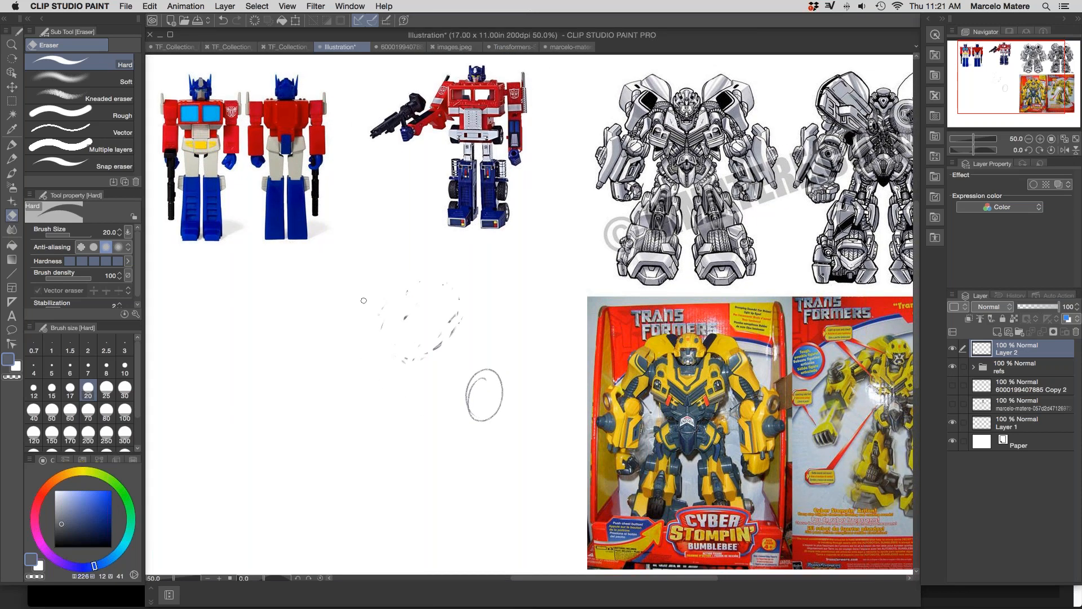
Step: Sketch a round head and a boxy torso for the robot with the Tapered Pencil
key("p")
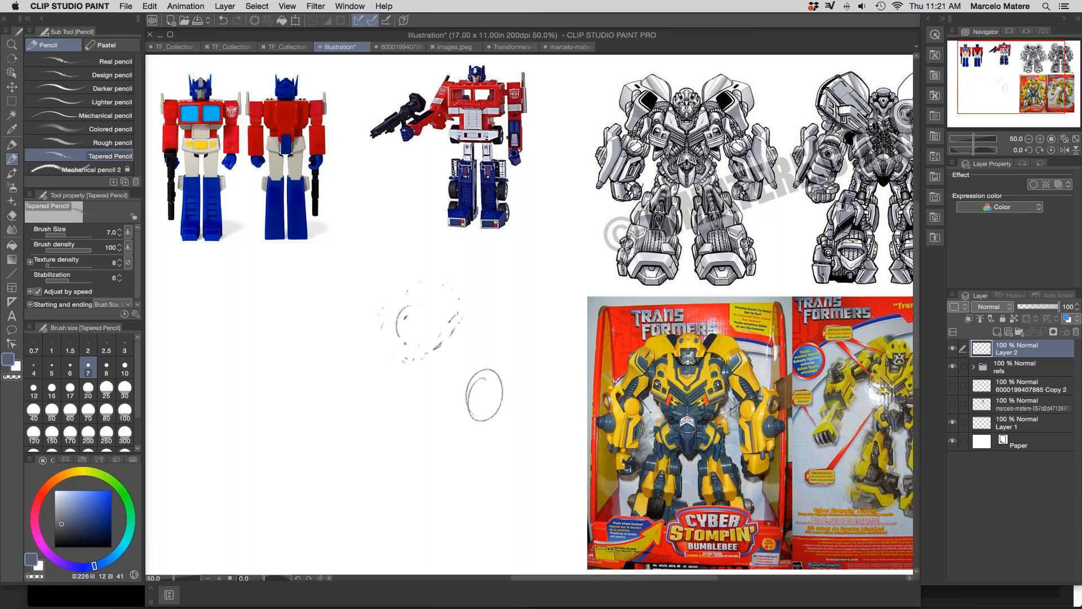
mouse_move(405, 343)
left_mouse_down()
mouse_move(435, 308)
mouse_move(434, 327)
mouse_move(393, 349)
mouse_move(477, 355)
mouse_move(372, 353)
mouse_move(428, 343)
left_mouse_up()
left_click_drag(517, 389, 526, 335)
mouse_move(373, 295)
left_mouse_down()
mouse_move(377, 379)
mouse_move(392, 380)
mouse_move(388, 424)
mouse_move(487, 418)
mouse_move(364, 363)
left_mouse_up()
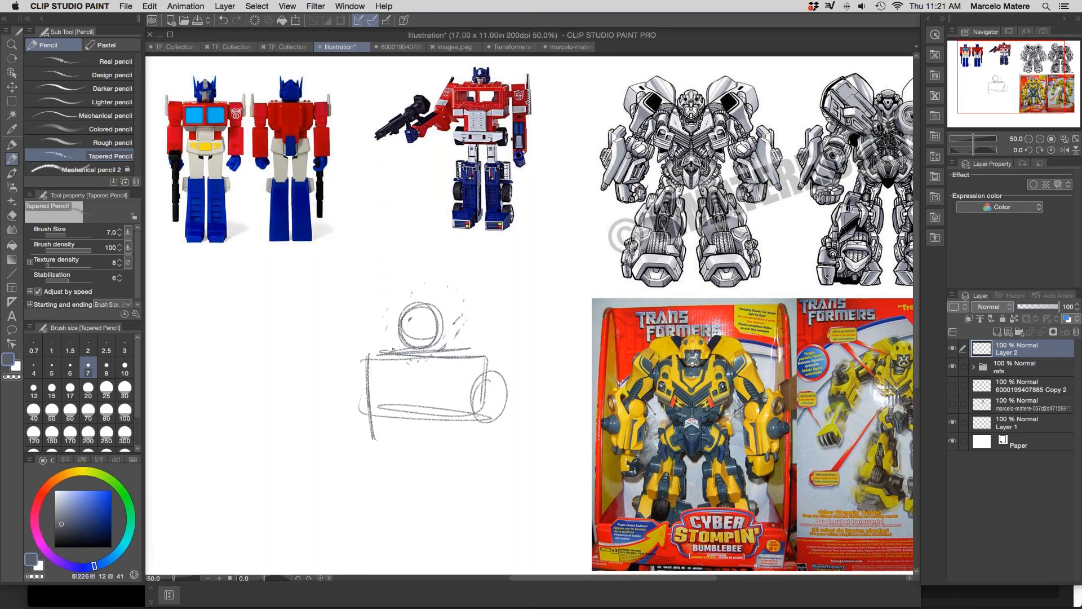
Step: Set the pencil's brush size to 12 and reinforce the torso box with a vertical centerline through the body
key("bracketright")
key("bracketright")
key("bracketright")
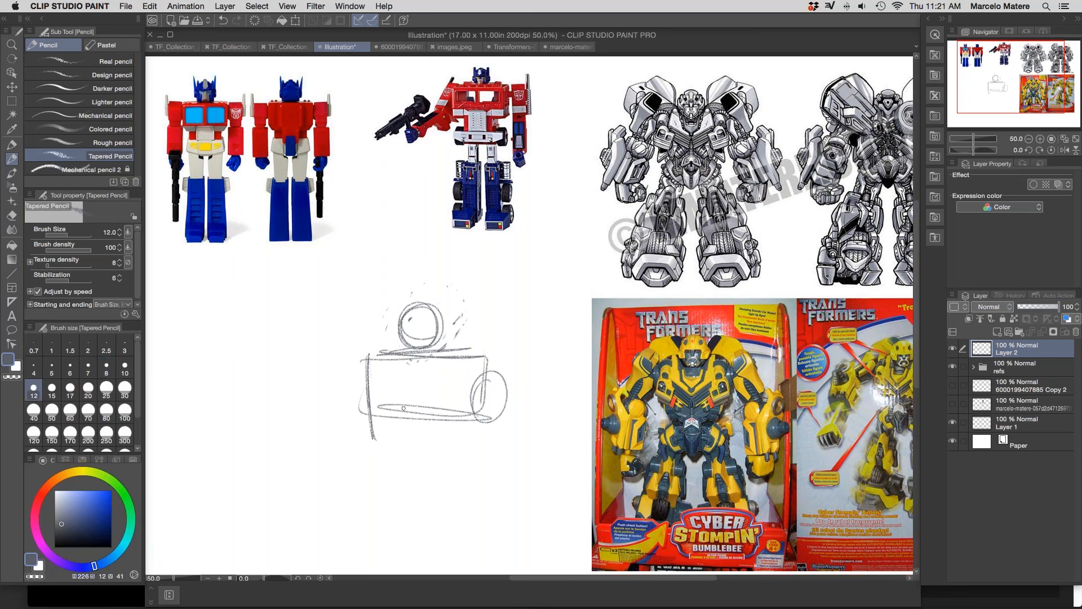
left_click_drag(366, 403, 487, 418)
left_click_drag(371, 355, 489, 389)
left_click_drag(424, 349, 424, 420)
left_click_drag(524, 343, 525, 278)
left_click_drag(376, 349, 399, 373)
mouse_move(480, 351)
left_mouse_down()
mouse_move(396, 382)
mouse_move(394, 404)
left_mouse_up()
mouse_move(395, 402)
left_mouse_down()
mouse_move(452, 364)
mouse_move(438, 402)
mouse_move(424, 398)
mouse_move(447, 395)
mouse_move(469, 453)
mouse_move(390, 402)
mouse_move(413, 415)
left_mouse_up()
left_click_drag(421, 299, 427, 504)
Step: Sketch the robot's chest window, waist, pelvis and upper legs around the centerline
mouse_move(322, 301)
left_mouse_down()
mouse_move(520, 293)
mouse_move(498, 351)
mouse_move(443, 372)
mouse_move(453, 327)
mouse_move(485, 321)
mouse_move(441, 361)
mouse_move(479, 406)
mouse_move(471, 431)
mouse_move(462, 427)
mouse_move(489, 473)
left_mouse_up()
mouse_move(479, 454)
left_mouse_down()
mouse_move(497, 490)
mouse_move(539, 401)
left_mouse_up()
mouse_move(385, 399)
left_mouse_down()
mouse_move(424, 439)
mouse_move(384, 457)
mouse_move(435, 453)
mouse_move(449, 517)
mouse_move(383, 455)
mouse_move(386, 519)
mouse_move(377, 466)
mouse_move(402, 543)
mouse_move(459, 537)
mouse_move(381, 450)
left_mouse_up()
mouse_move(352, 394)
left_mouse_down()
mouse_move(410, 396)
mouse_move(386, 399)
left_mouse_up()
left_click_drag(504, 374, 506, 417)
mouse_move(397, 437)
left_mouse_down()
mouse_move(415, 422)
mouse_move(341, 424)
mouse_move(417, 428)
mouse_move(418, 419)
mouse_move(427, 440)
left_mouse_up()
mouse_move(362, 390)
left_mouse_down()
mouse_move(436, 389)
mouse_move(336, 390)
left_mouse_up()
mouse_move(392, 363)
left_mouse_down()
mouse_move(418, 349)
mouse_move(396, 351)
mouse_move(365, 317)
mouse_move(389, 274)
mouse_move(400, 289)
mouse_move(372, 327)
left_mouse_up()
mouse_move(379, 270)
left_mouse_down()
mouse_move(377, 316)
mouse_move(358, 294)
mouse_move(398, 295)
mouse_move(365, 300)
mouse_move(398, 296)
mouse_move(353, 271)
left_mouse_up()
left_click_drag(588, 379, 586, 357)
Step: Sketch a blocky shoulder with a tall smokestack, an arm and a round fist on one side of the robot
mouse_move(451, 290)
left_mouse_down()
mouse_move(451, 351)
mouse_move(493, 326)
mouse_move(444, 283)
mouse_move(469, 336)
mouse_move(462, 284)
mouse_move(488, 290)
mouse_move(499, 319)
left_mouse_up()
left_click_drag(495, 277, 488, 313)
left_click_drag(470, 274, 489, 321)
left_click_drag(484, 254, 496, 271)
mouse_move(484, 256)
left_mouse_down()
mouse_move(486, 275)
mouse_move(469, 215)
left_mouse_up()
left_click_drag(470, 218, 492, 271)
mouse_move(470, 228)
left_mouse_down()
mouse_move(487, 252)
mouse_move(476, 260)
mouse_move(500, 277)
mouse_move(478, 272)
mouse_move(506, 311)
mouse_move(458, 341)
mouse_move(472, 374)
mouse_move(516, 350)
mouse_move(479, 378)
mouse_move(457, 364)
mouse_move(486, 358)
mouse_move(454, 405)
mouse_move(470, 434)
left_mouse_up()
mouse_move(468, 424)
left_mouse_down()
mouse_move(509, 422)
mouse_move(456, 460)
mouse_move(519, 420)
mouse_move(466, 367)
mouse_move(519, 358)
mouse_move(525, 437)
left_mouse_up()
mouse_move(523, 361)
left_mouse_down()
mouse_move(458, 437)
mouse_move(514, 359)
left_mouse_up()
mouse_move(482, 428)
left_mouse_down()
mouse_move(502, 446)
mouse_move(463, 451)
mouse_move(485, 424)
mouse_move(468, 468)
mouse_move(496, 474)
mouse_move(503, 441)
left_mouse_up()
scroll(511, 389, "up", 3)
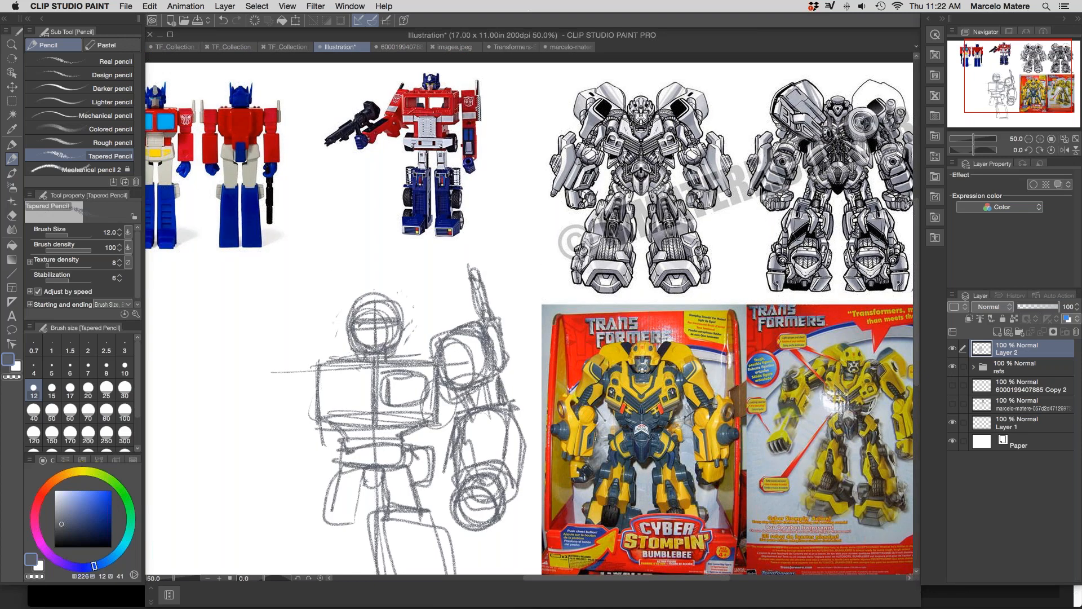
Step: Erase the construction lines inside the shoulder block and redraw its edges with the Tapered Pencil
mouse_move(430, 338)
left_mouse_down()
mouse_move(443, 369)
mouse_move(468, 338)
mouse_move(482, 367)
mouse_move(448, 376)
mouse_move(445, 355)
left_mouse_up()
key("e")
key("b")
key("b")
key("super+z")
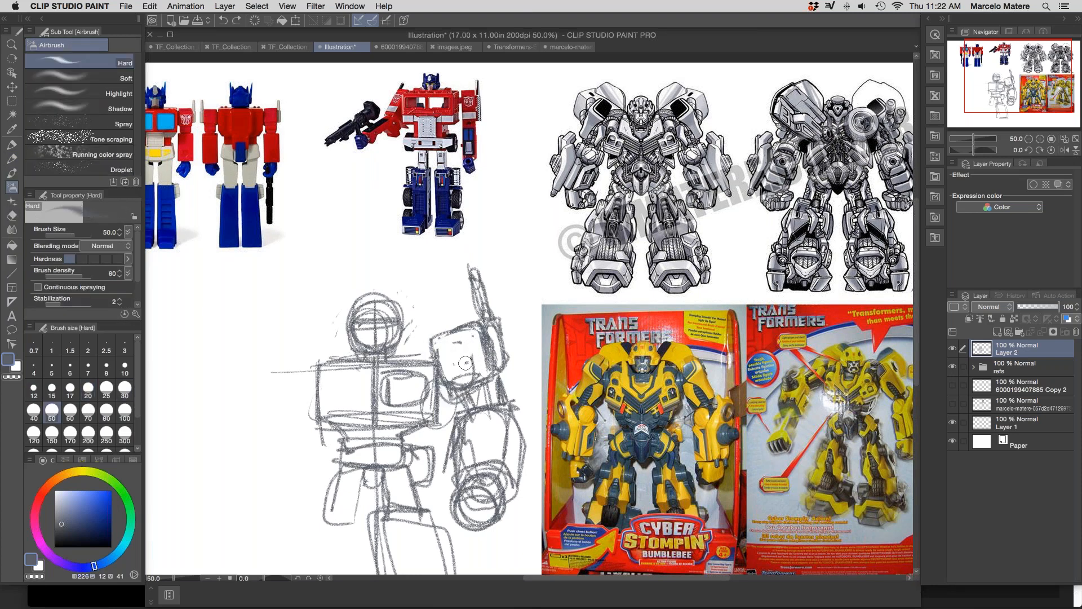
key("p")
mouse_move(444, 348)
left_mouse_down()
mouse_move(446, 389)
mouse_move(439, 342)
left_mouse_up()
left_click_drag(485, 326, 442, 340)
Step: Add a crest and a tall side antenna to the robot's head, and erase part of the antenna
mouse_move(525, 397)
left_mouse_down()
mouse_move(520, 334)
mouse_move(528, 367)
left_mouse_up()
mouse_move(398, 313)
left_mouse_down()
mouse_move(404, 238)
mouse_move(408, 281)
left_mouse_up()
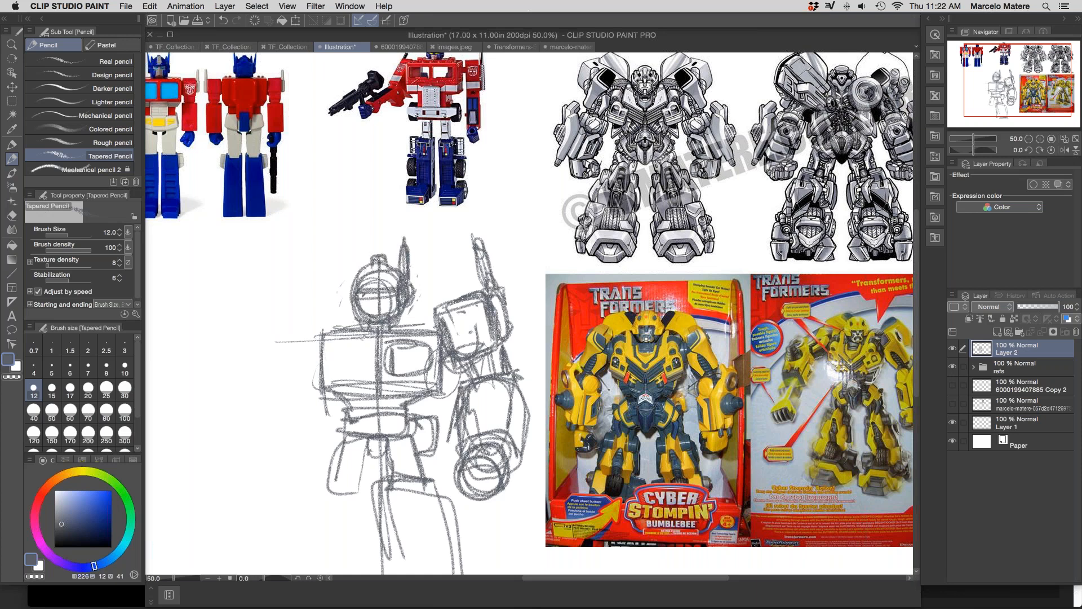
key("e")
left_click_drag(406, 241, 404, 269)
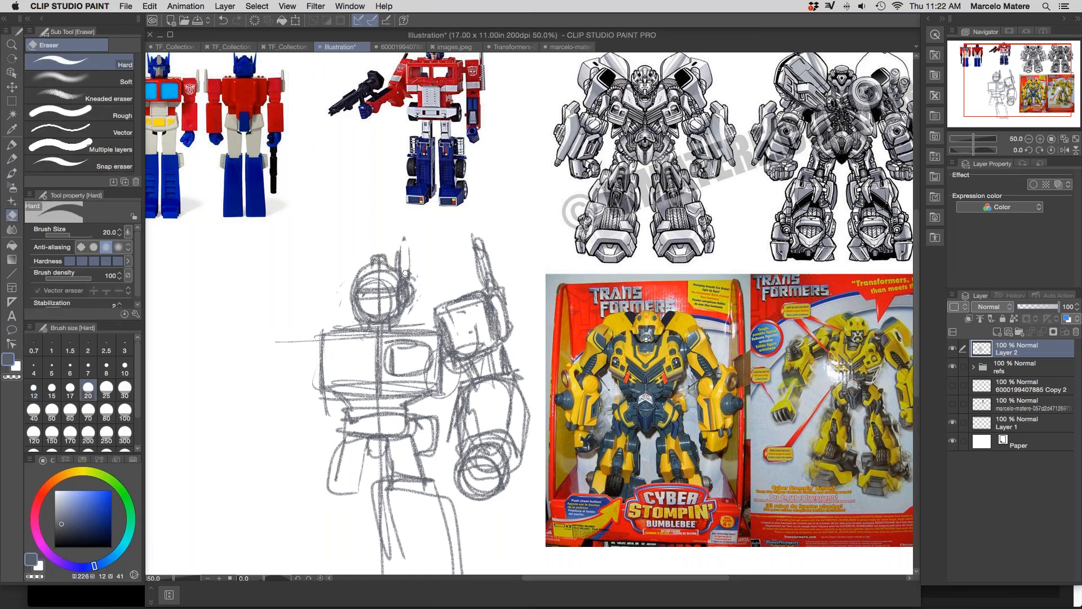
key("b")
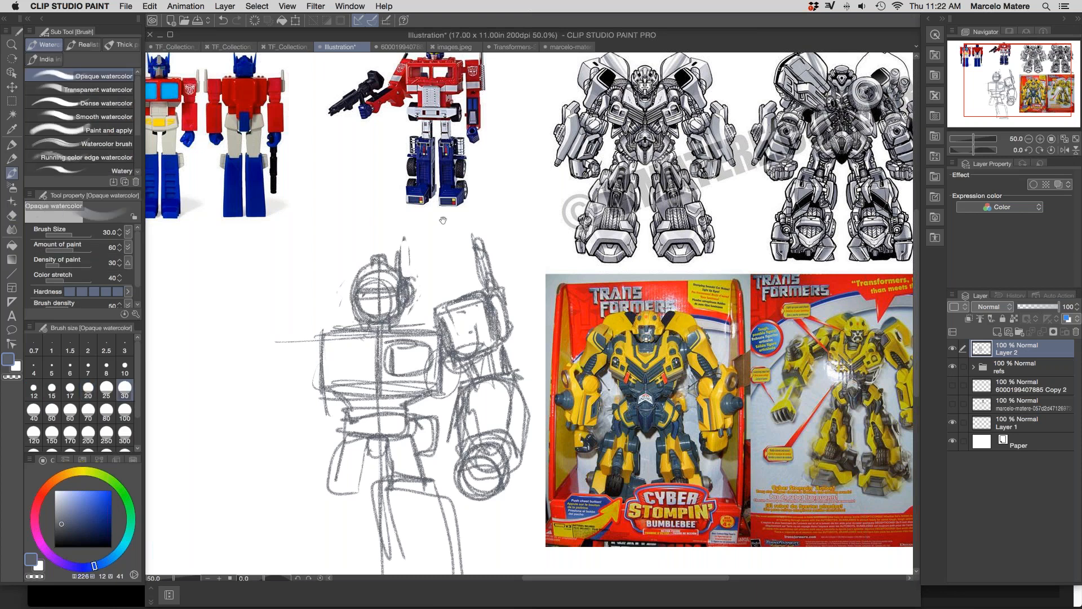
scroll(433, 99, "up", 3)
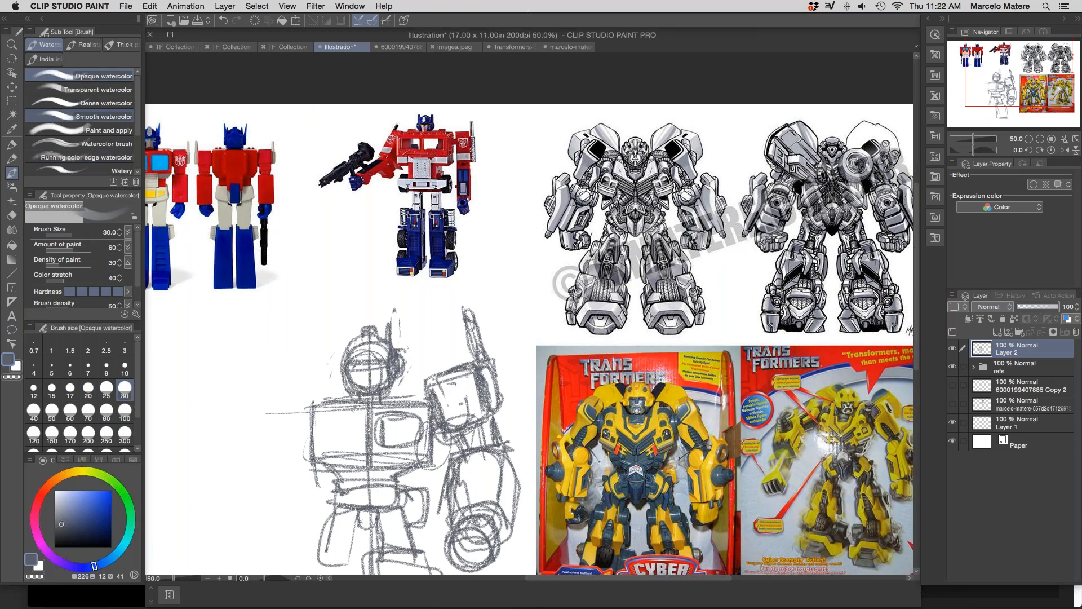
Step: Sketch a second pointed antenna beside the first one on the robot's head with the Tapered Pencil
left_click(12, 157)
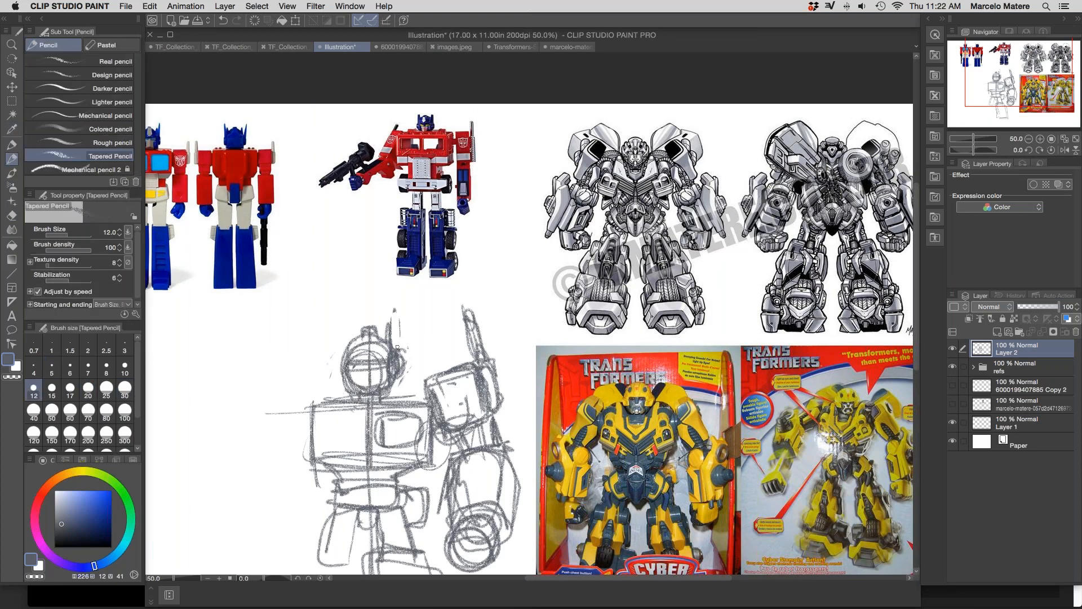
mouse_move(397, 351)
left_mouse_down()
mouse_move(410, 322)
mouse_move(397, 379)
left_mouse_up()
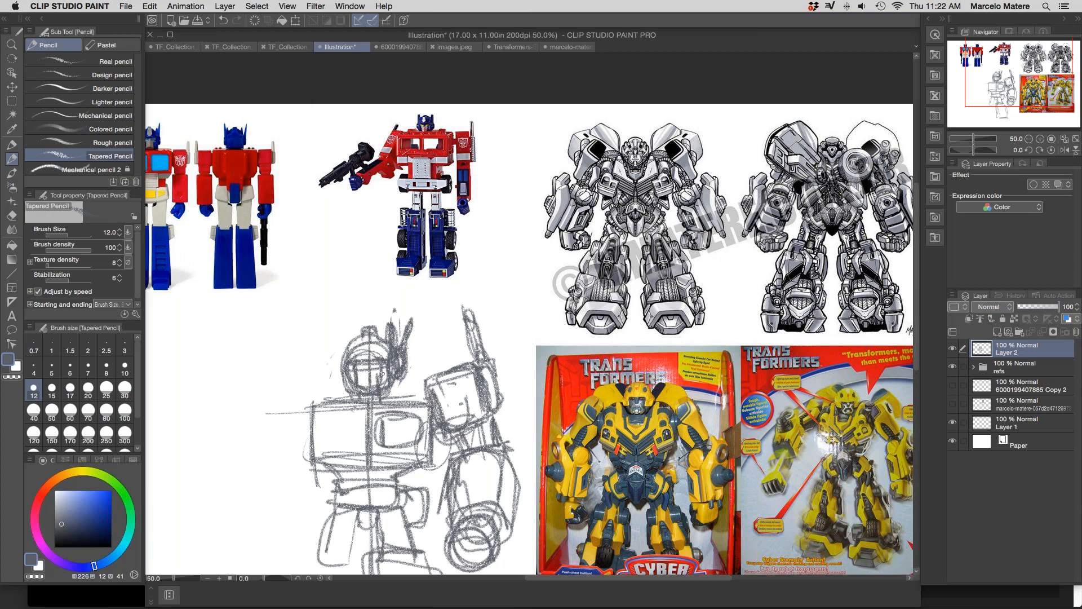
mouse_move(382, 359)
left_mouse_down()
mouse_move(372, 364)
mouse_move(433, 395)
mouse_move(438, 461)
left_mouse_up()
Step: Sketch the robot's lower leg and foot, with round wheels along the outer side of the leg
scroll(447, 353, "down", 5)
left_click_drag(424, 328, 412, 363)
mouse_move(392, 397)
left_mouse_down()
mouse_move(400, 485)
mouse_move(451, 535)
mouse_move(428, 503)
mouse_move(483, 514)
mouse_move(401, 528)
mouse_move(474, 542)
mouse_move(447, 424)
mouse_move(461, 502)
mouse_move(401, 516)
mouse_move(459, 547)
mouse_move(463, 514)
mouse_move(406, 552)
mouse_move(448, 433)
mouse_move(471, 459)
mouse_move(453, 432)
left_mouse_up()
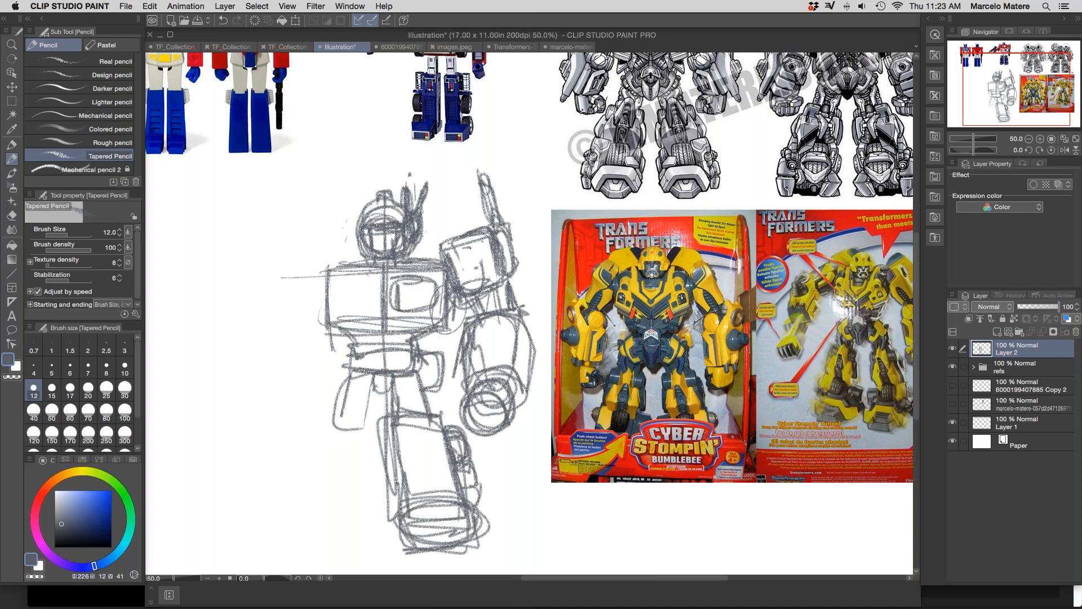
left_click_drag(460, 511, 440, 422)
left_click_drag(451, 492, 456, 437)
Step: Sketch a tall rounded wheel on the outer side of the robot's hip, below the chest
left_click_drag(694, 59, 630, 112)
left_click_drag(631, 150, 631, 168)
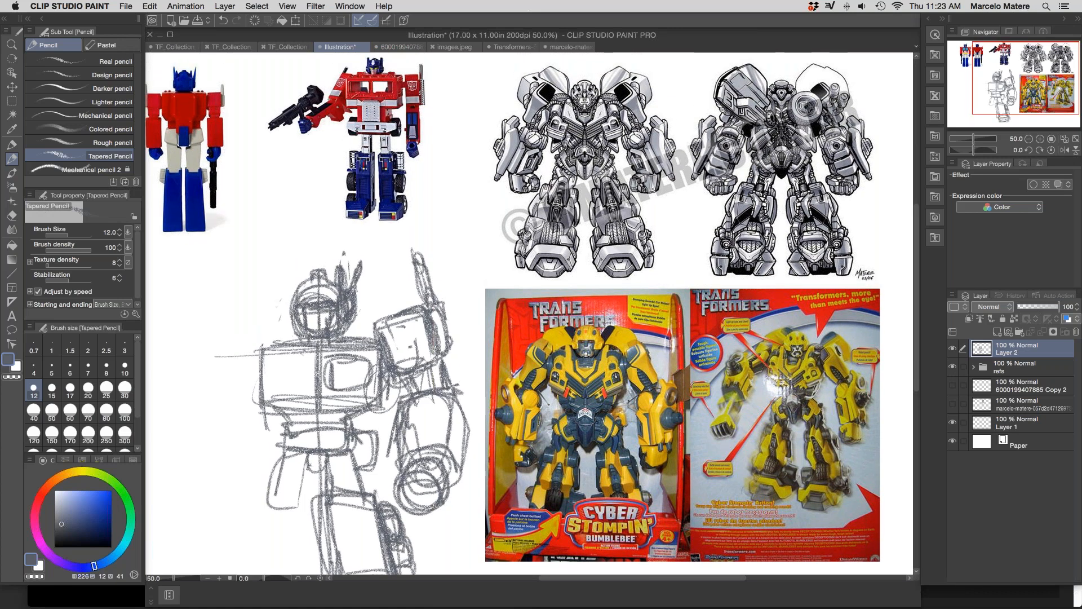
left_click_drag(606, 306, 644, 220)
mouse_move(413, 416)
left_mouse_down()
mouse_move(438, 436)
mouse_move(432, 449)
mouse_move(457, 499)
mouse_move(451, 511)
mouse_move(380, 497)
mouse_move(456, 540)
mouse_move(433, 513)
mouse_move(417, 549)
mouse_move(434, 496)
left_mouse_up()
left_click_drag(530, 404, 721, 414)
mouse_move(545, 324)
left_mouse_down()
mouse_move(573, 322)
mouse_move(574, 334)
left_mouse_up()
mouse_move(563, 280)
left_mouse_down()
mouse_move(561, 309)
mouse_move(598, 276)
mouse_move(565, 339)
mouse_move(580, 357)
mouse_move(565, 408)
left_mouse_up()
left_click_drag(501, 423, 578, 391)
mouse_move(559, 428)
left_mouse_down()
mouse_move(550, 471)
mouse_move(548, 446)
mouse_move(574, 482)
mouse_move(556, 483)
left_mouse_up()
mouse_move(558, 439)
left_mouse_down()
mouse_move(574, 474)
mouse_move(578, 459)
left_mouse_up()
left_click_drag(582, 512, 557, 459)
mouse_move(533, 391)
left_mouse_down()
mouse_move(548, 397)
mouse_move(538, 423)
left_mouse_up()
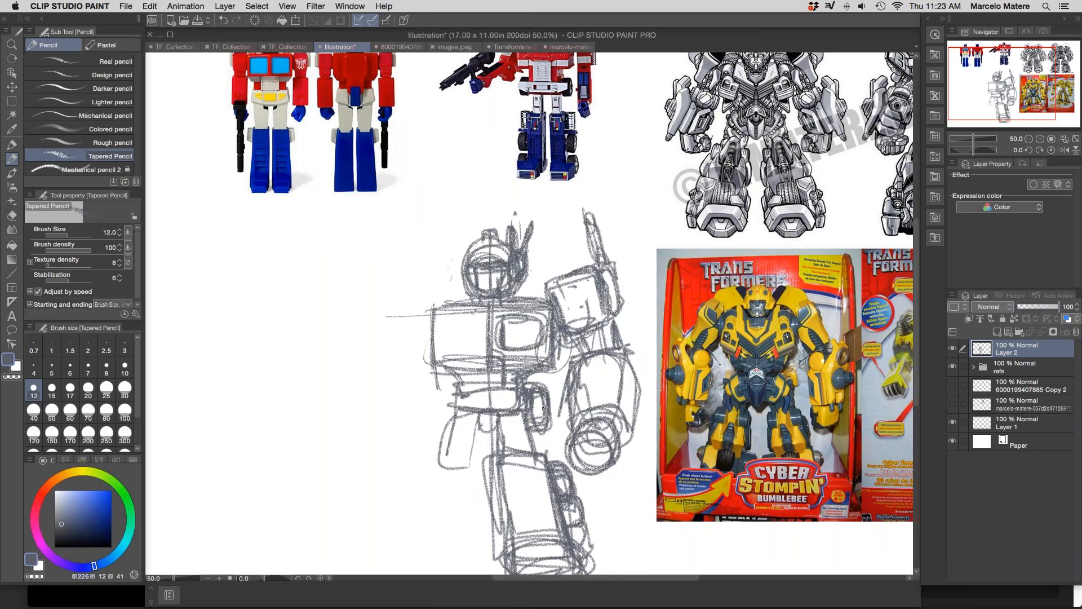
Step: Darken the wheels beside the hip and the lower leg with additional pencil strokes
left_click_drag(577, 496, 575, 524)
left_click_drag(533, 414, 526, 413)
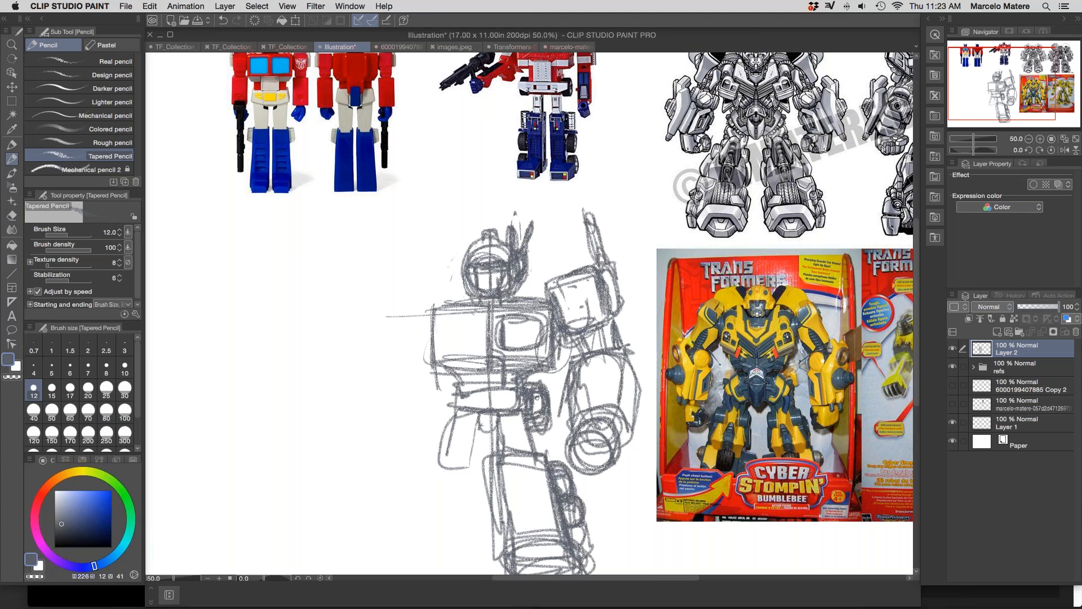
mouse_move(541, 428)
left_mouse_down()
mouse_move(533, 414)
mouse_move(540, 431)
left_mouse_up()
Step: Erase the overlapping lines between the waist and the arm, and darken the robot's eye and face lines
mouse_move(558, 353)
left_mouse_down()
mouse_move(555, 339)
mouse_move(572, 344)
mouse_move(567, 414)
mouse_move(554, 400)
left_mouse_up()
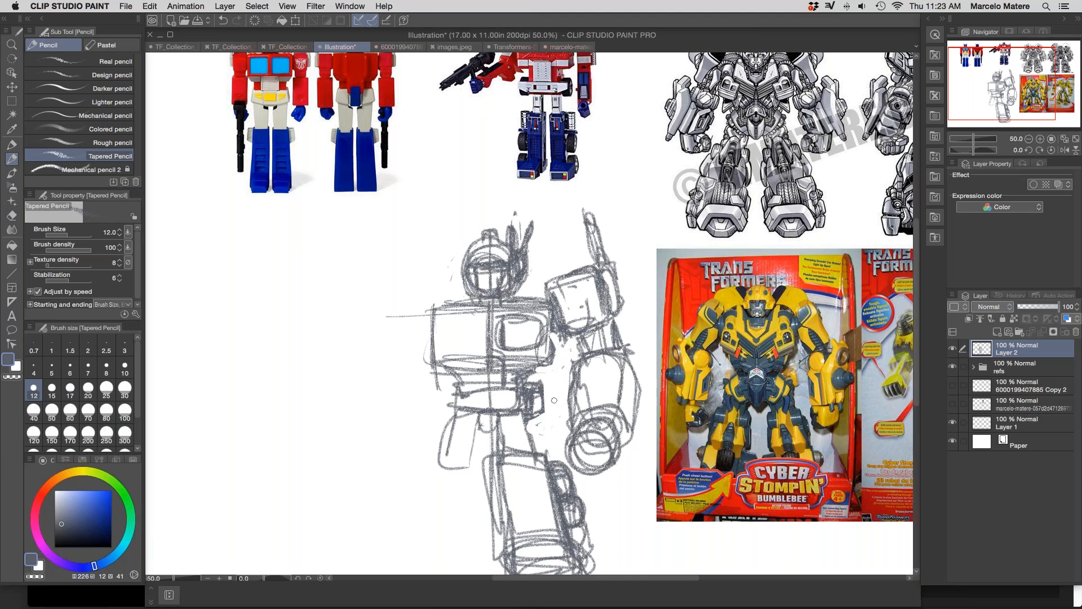
mouse_move(525, 428)
left_mouse_down()
mouse_move(529, 450)
mouse_move(503, 462)
left_mouse_up()
mouse_move(502, 457)
left_mouse_down()
mouse_move(532, 457)
mouse_move(502, 457)
left_mouse_up()
mouse_move(498, 283)
left_mouse_down()
mouse_move(496, 262)
mouse_move(501, 292)
left_mouse_up()
left_click_drag(500, 279, 510, 275)
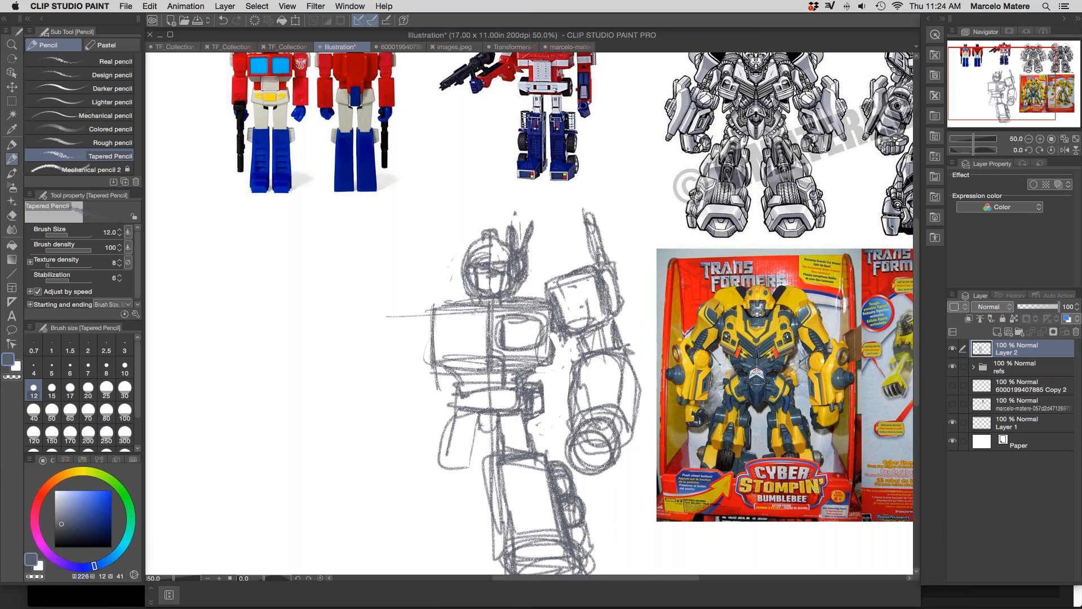
Step: Ink the helmet's central crest, brow and inner antenna on one half of the head with the Milli pen
key("/")
left_click_drag(523, 278, 549, 266)
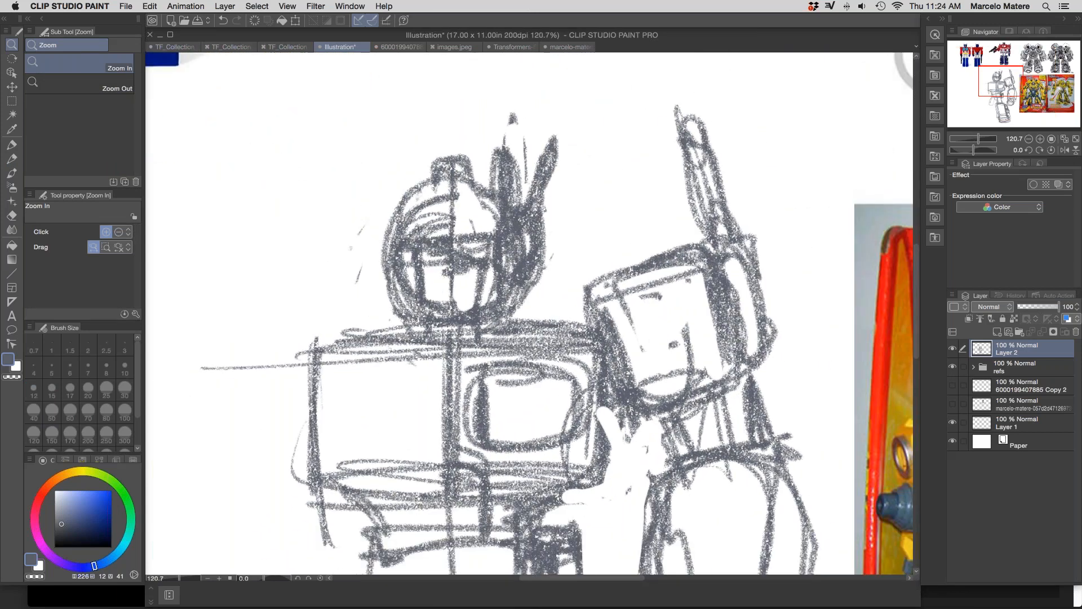
key("b")
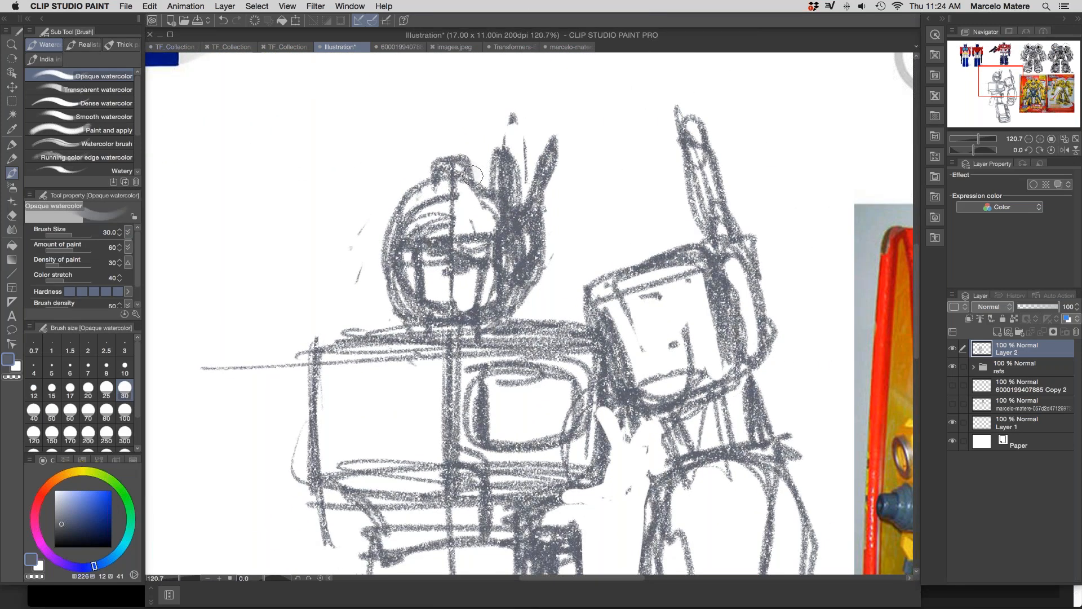
key("p")
mouse_move(472, 182)
left_mouse_down()
mouse_move(467, 217)
mouse_move(472, 183)
mouse_move(452, 154)
mouse_move(454, 238)
mouse_move(476, 215)
mouse_move(496, 234)
left_mouse_up()
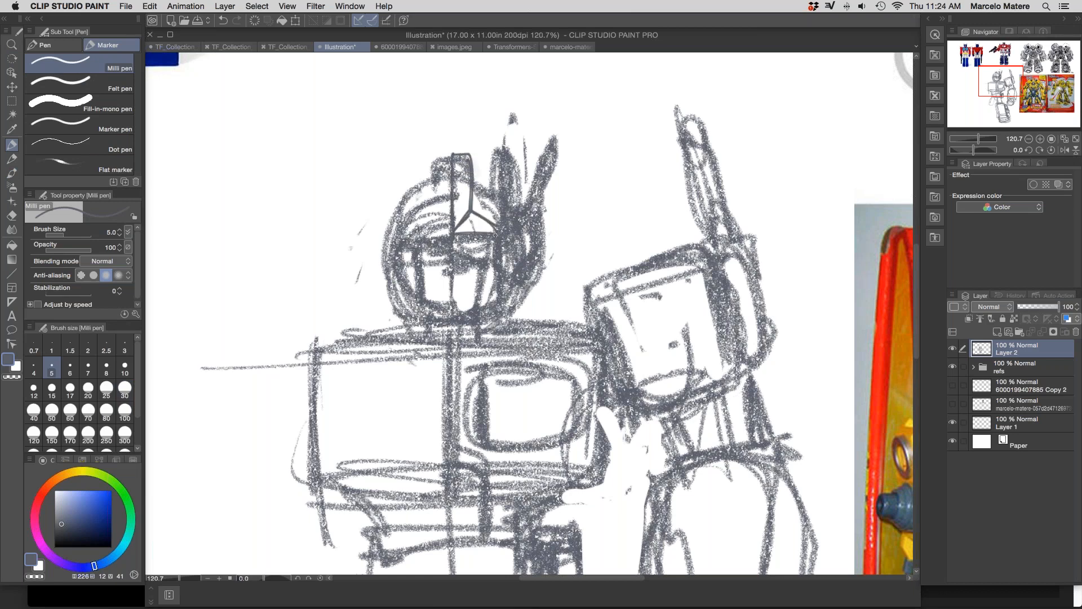
mouse_move(476, 182)
left_mouse_down()
mouse_move(500, 234)
mouse_move(530, 192)
mouse_move(505, 208)
mouse_move(507, 149)
mouse_move(509, 205)
mouse_move(500, 159)
mouse_move(518, 183)
mouse_move(515, 196)
mouse_move(507, 150)
mouse_move(499, 219)
left_mouse_up()
key("e")
key("p")
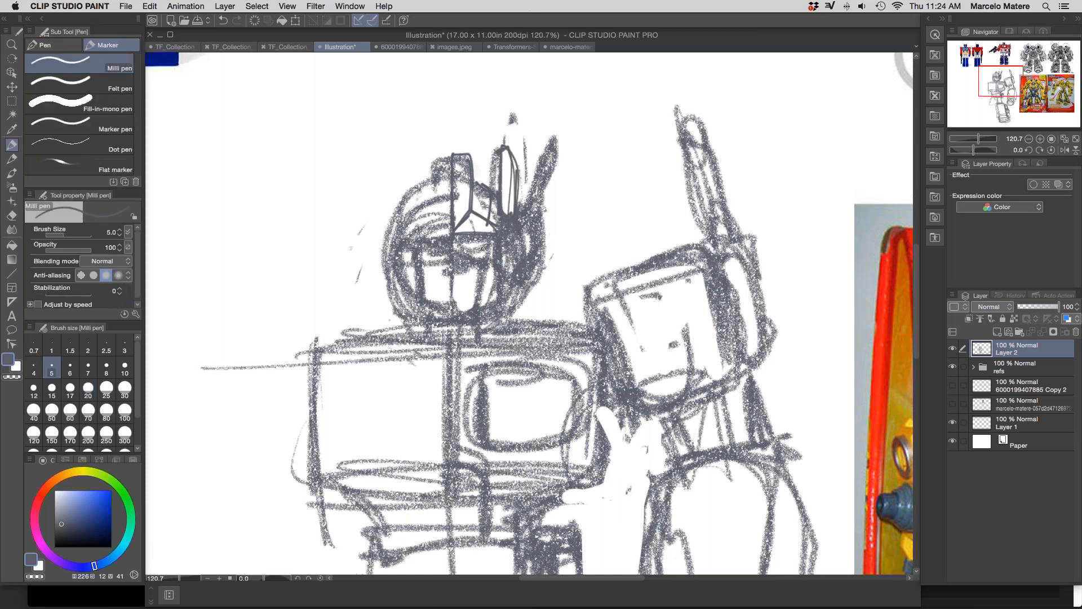
Step: Erase the rough pencil tip above the inner antenna with the Soft eraser and undo the last eraser stroke
key("e")
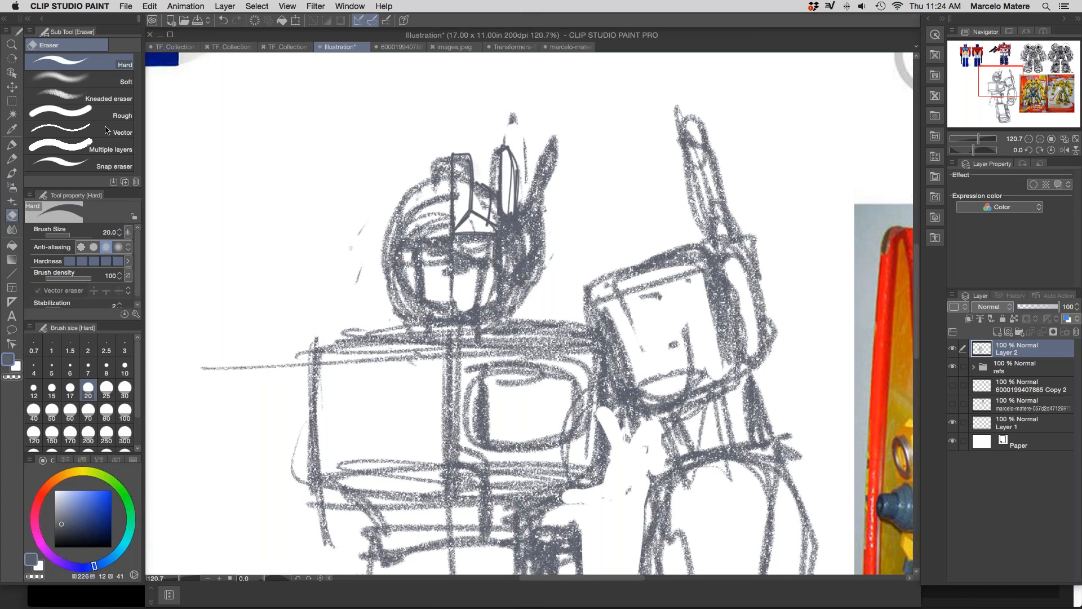
left_click(89, 80)
mouse_move(541, 222)
left_mouse_down()
mouse_move(533, 253)
mouse_move(522, 225)
mouse_move(550, 147)
left_mouse_up()
key("super+z")
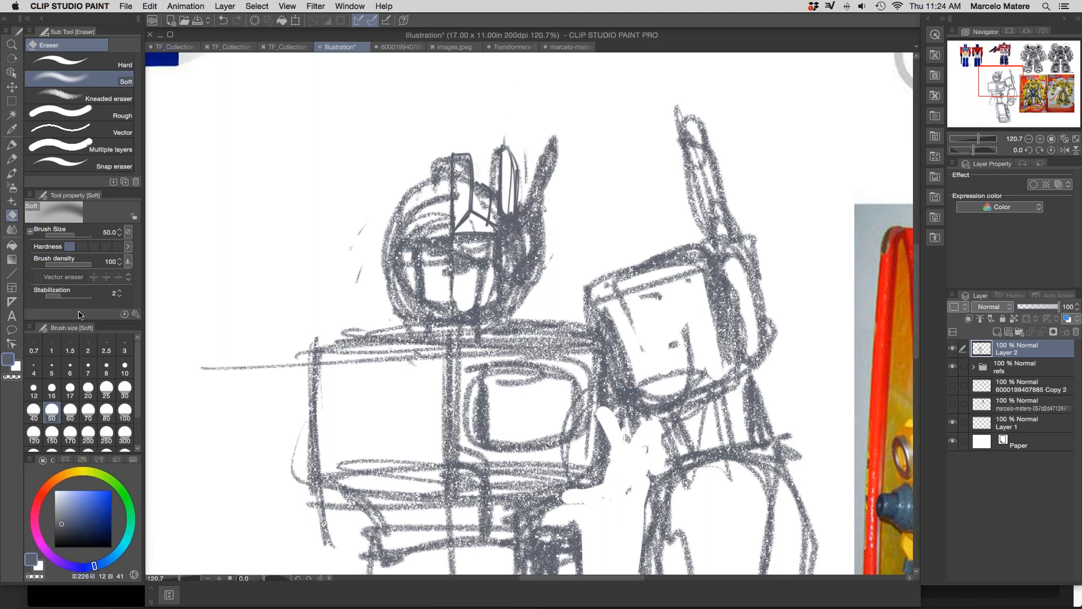
Step: Set the Soft eraser's brush size to 45 and its brush density to 64
left_click(119, 235)
left_click(126, 263)
left_click(30, 232)
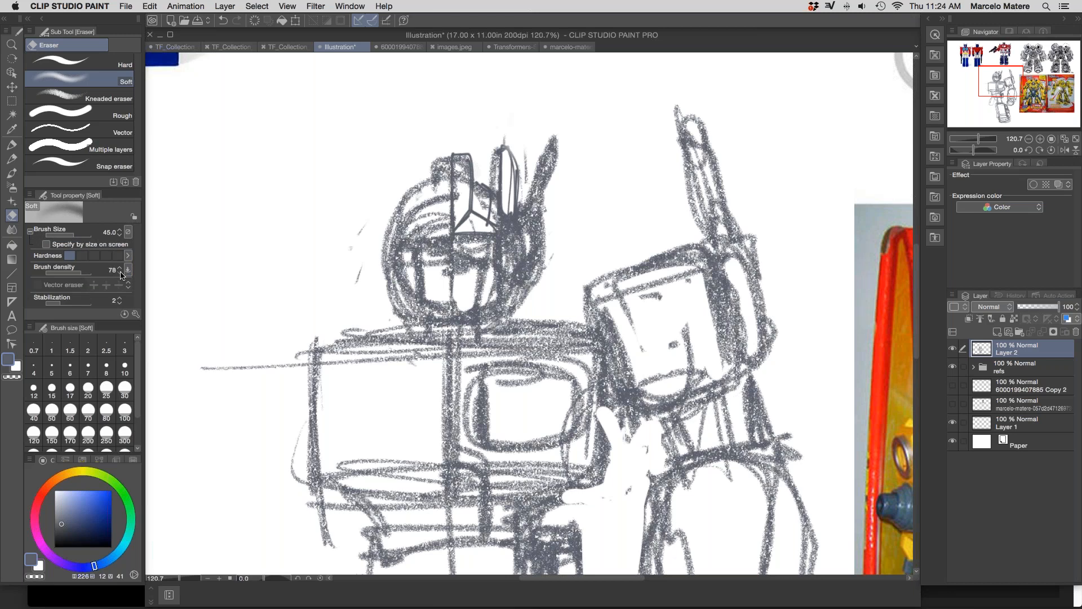
left_click(120, 272)
left_click(898, 579)
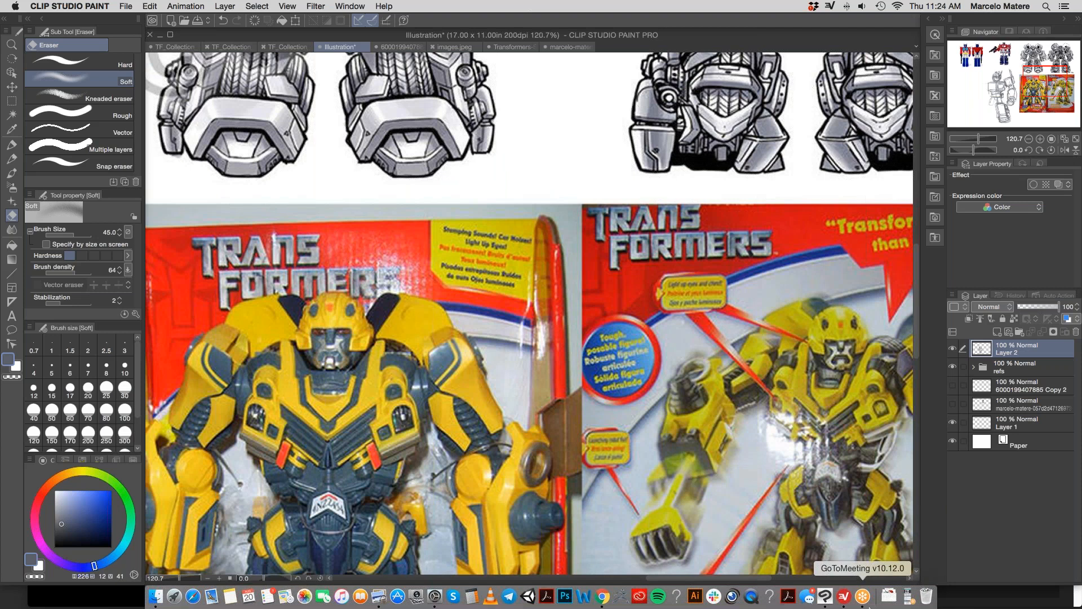
left_click(863, 596)
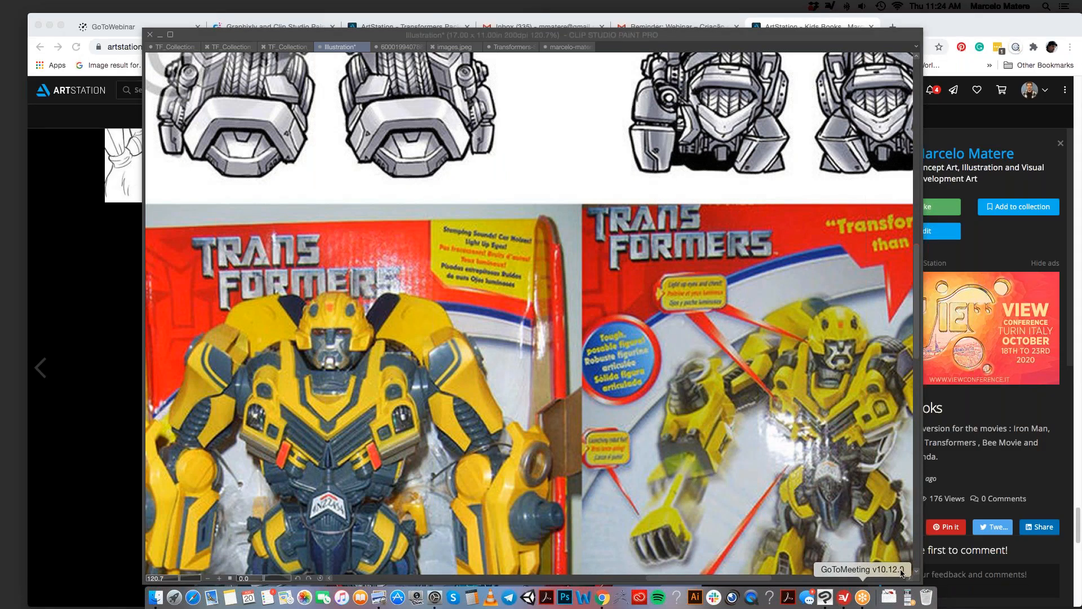
mouse_move(843, 607)
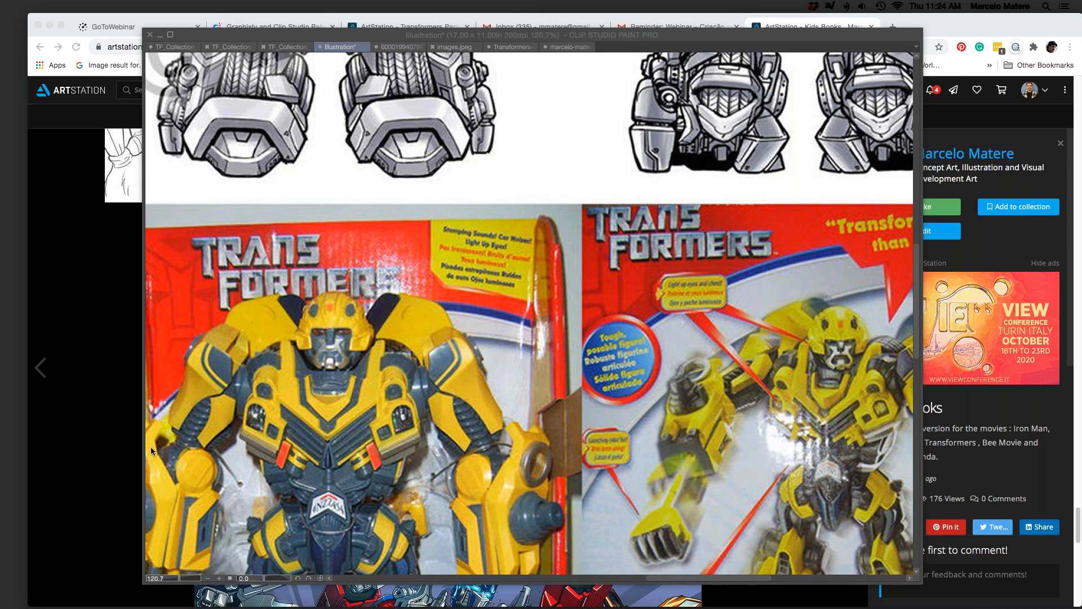
left_click(130, 462)
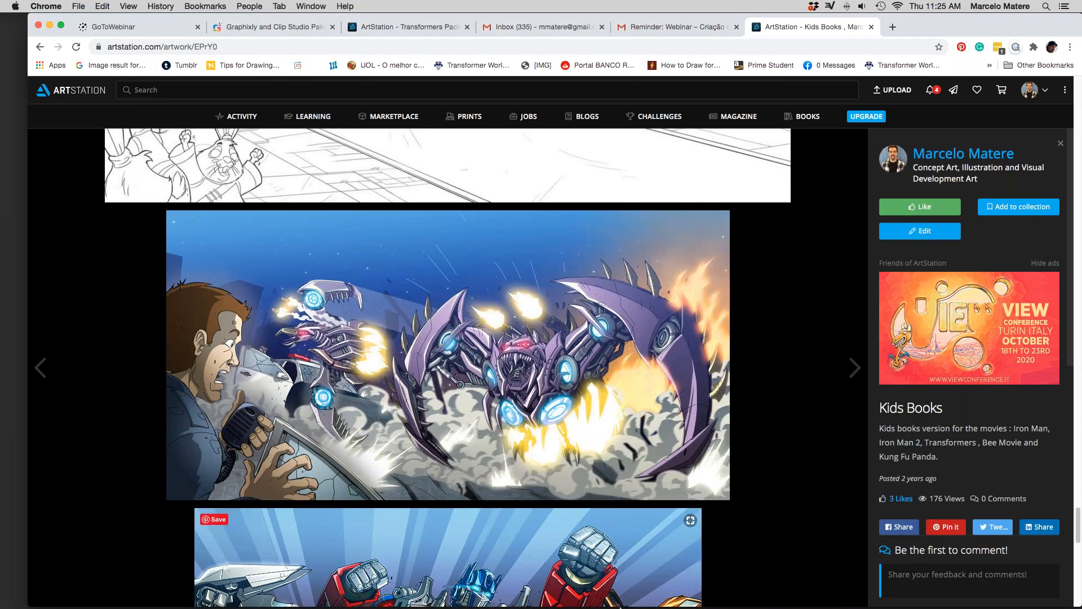
mouse_move(631, 607)
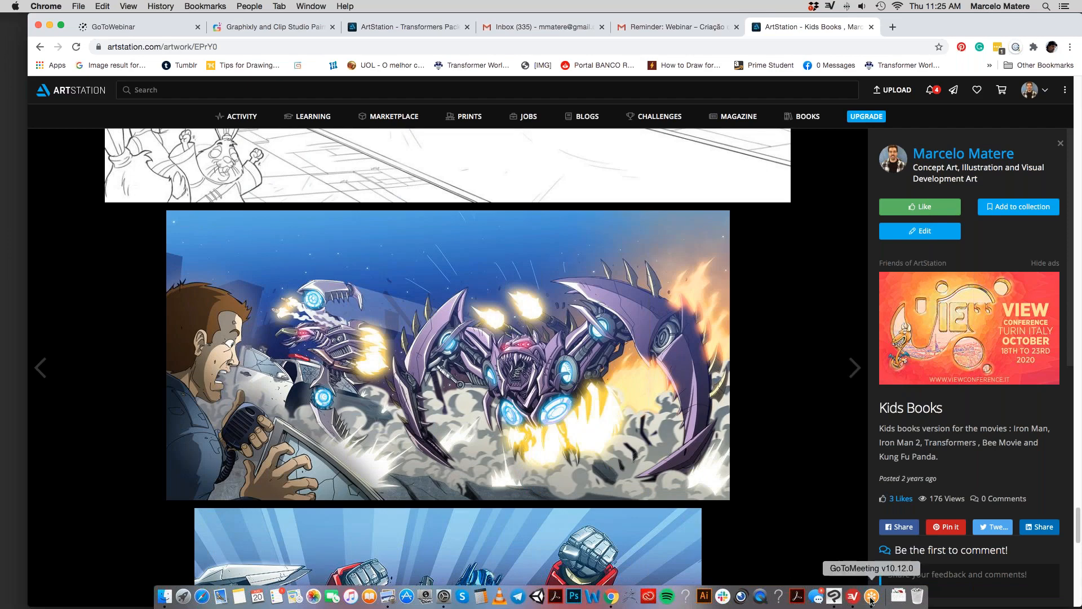
left_click(840, 599)
Step: Fade the rough pencil lines around the side of the robot's head and antennas with the Soft eraser
left_click_drag(489, 147, 608, 278)
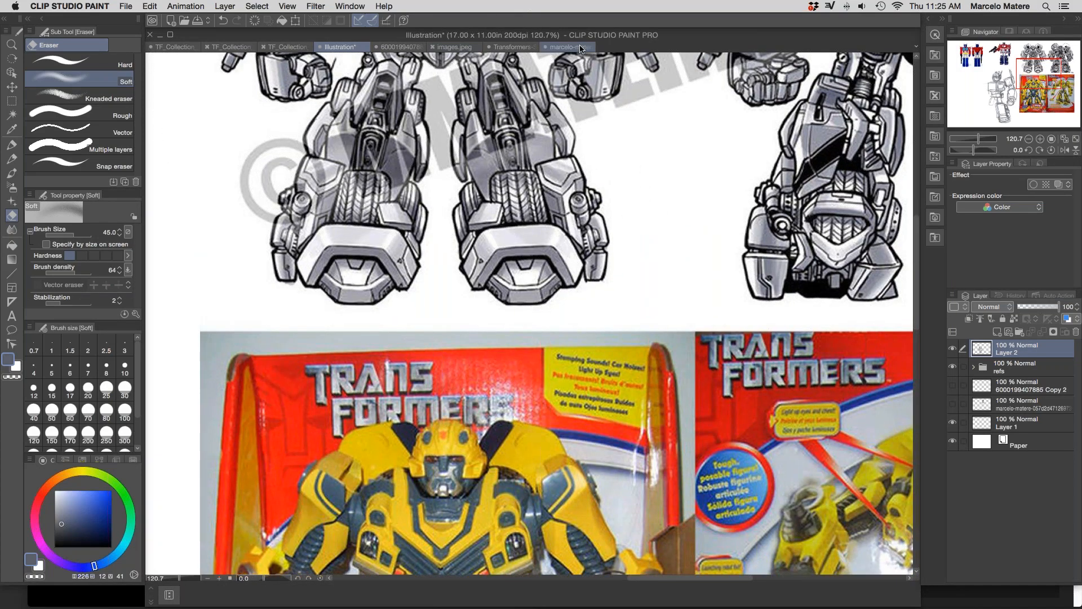
mouse_move(343, 189)
left_mouse_down()
mouse_move(507, 181)
mouse_move(591, 224)
mouse_move(537, 133)
mouse_move(522, 171)
left_mouse_up()
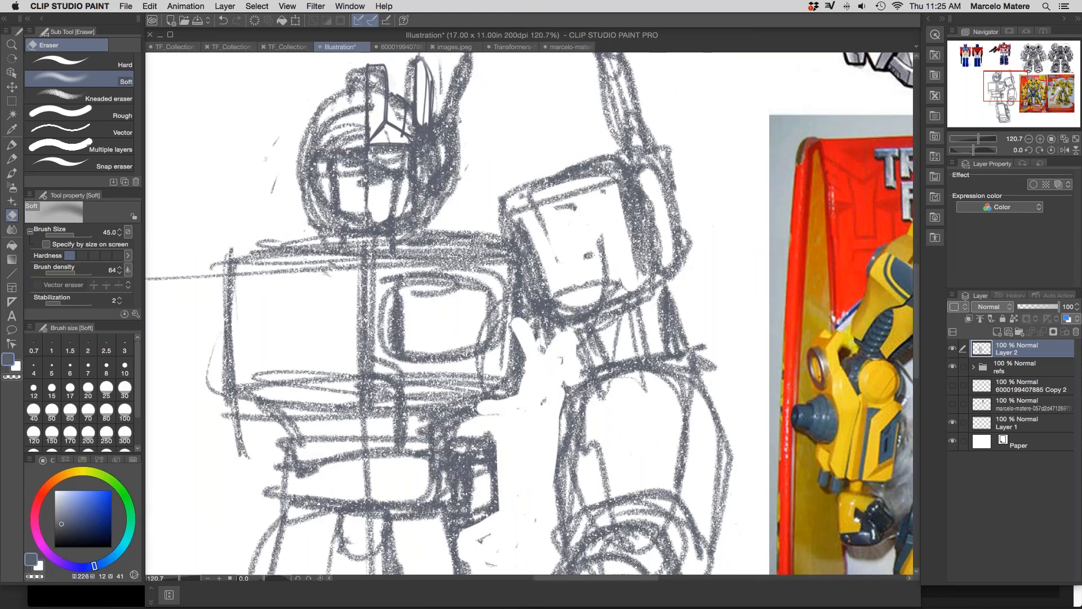
mouse_move(436, 148)
left_mouse_down()
mouse_move(430, 136)
mouse_move(389, 180)
mouse_move(459, 118)
mouse_move(438, 247)
left_mouse_up()
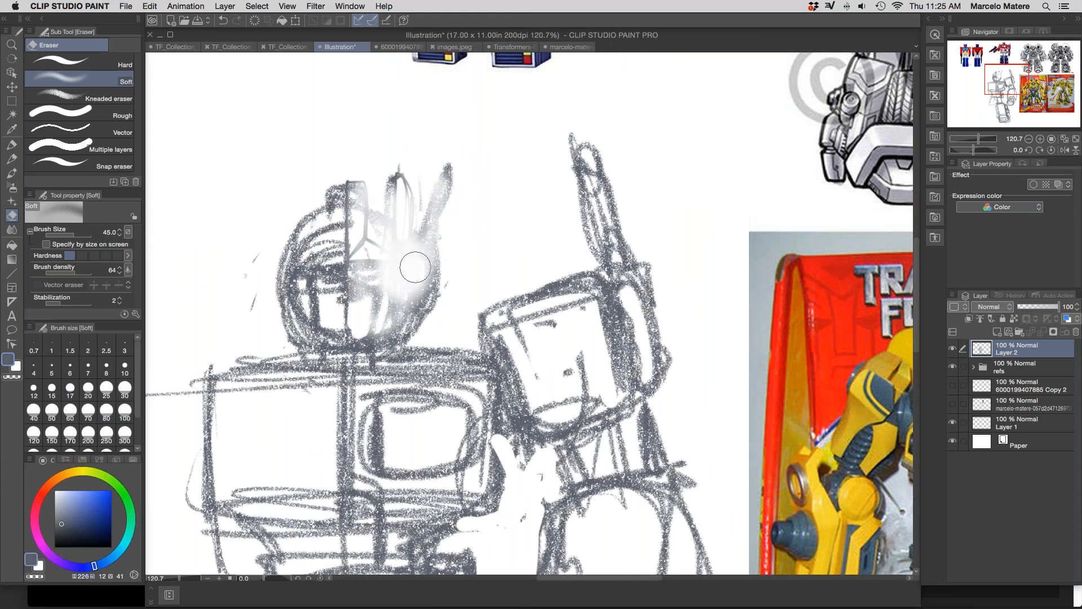
Step: Ink the helmet edge, cheek, jaw and side ear details over the faded half of the head with the Milli pen
key("p")
mouse_move(347, 263)
left_mouse_down()
mouse_move(392, 264)
mouse_move(393, 247)
mouse_move(362, 246)
mouse_move(367, 178)
mouse_move(399, 264)
mouse_move(400, 175)
left_mouse_up()
left_click_drag(401, 175, 408, 227)
mouse_move(369, 263)
left_mouse_down()
mouse_move(357, 287)
mouse_move(376, 290)
mouse_move(376, 337)
left_mouse_up()
left_click_drag(377, 337, 349, 337)
left_click_drag(387, 288, 389, 327)
mouse_move(394, 293)
left_mouse_down()
mouse_move(402, 330)
mouse_move(386, 297)
mouse_move(399, 276)
mouse_move(394, 256)
mouse_move(353, 270)
mouse_move(390, 268)
left_mouse_up()
mouse_move(377, 276)
left_mouse_down()
mouse_move(378, 290)
mouse_move(400, 268)
left_mouse_up()
left_click_drag(402, 255, 403, 262)
left_click_drag(383, 283, 407, 294)
Step: Ink the long edges of the antenna on the side of the robot's helmet
left_click_drag(400, 224, 400, 255)
left_click_drag(404, 169, 410, 252)
left_click_drag(405, 169, 423, 243)
left_click_drag(542, 120, 551, 430)
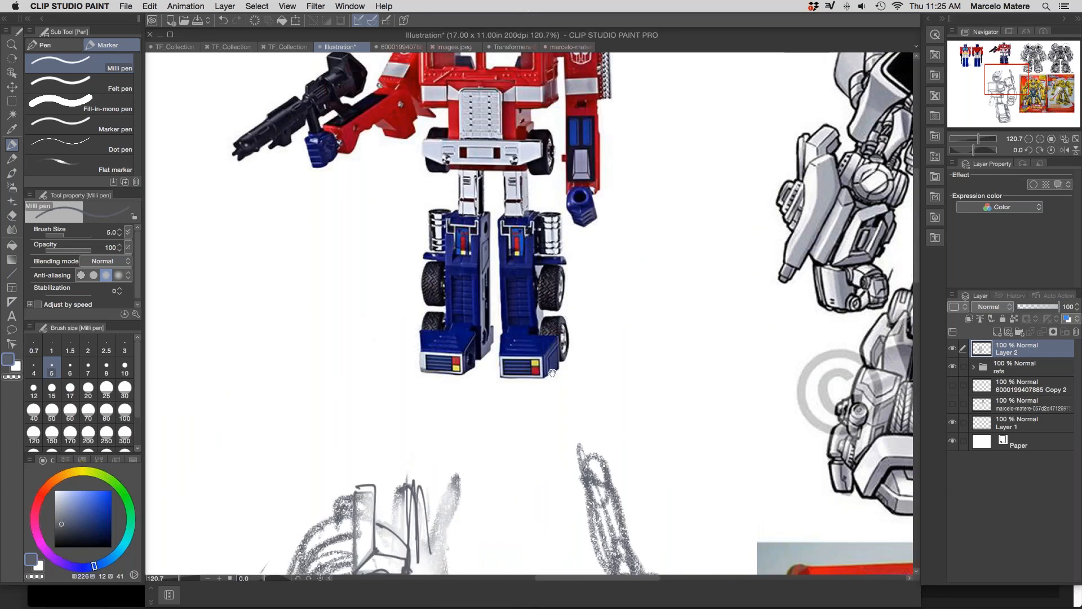
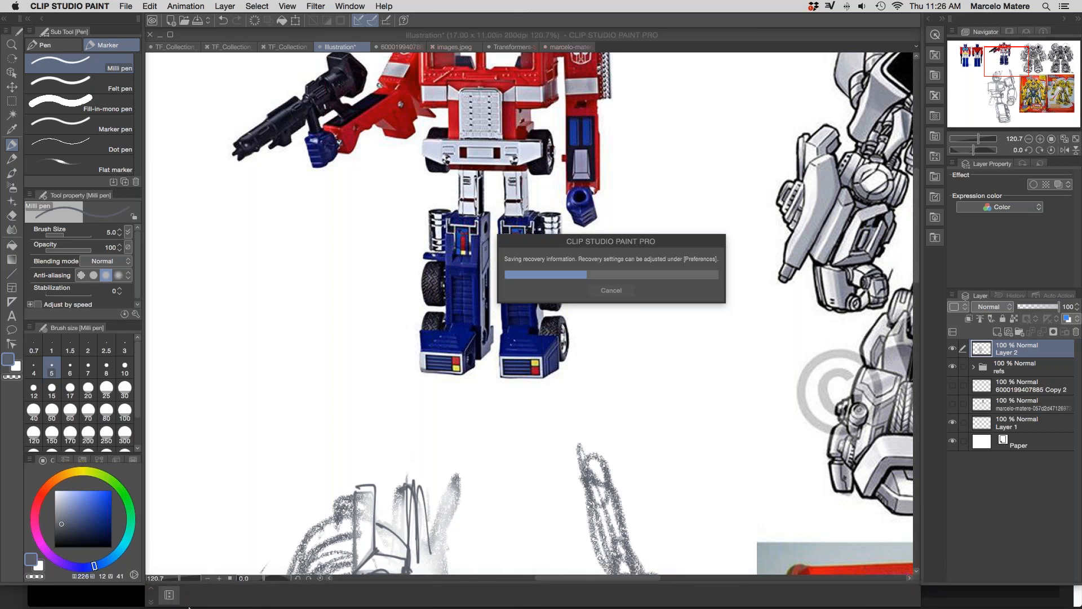
Step: Switch to Finder and preview the reference image 6000199407885.jpg from the Desktop folder
left_click(157, 596)
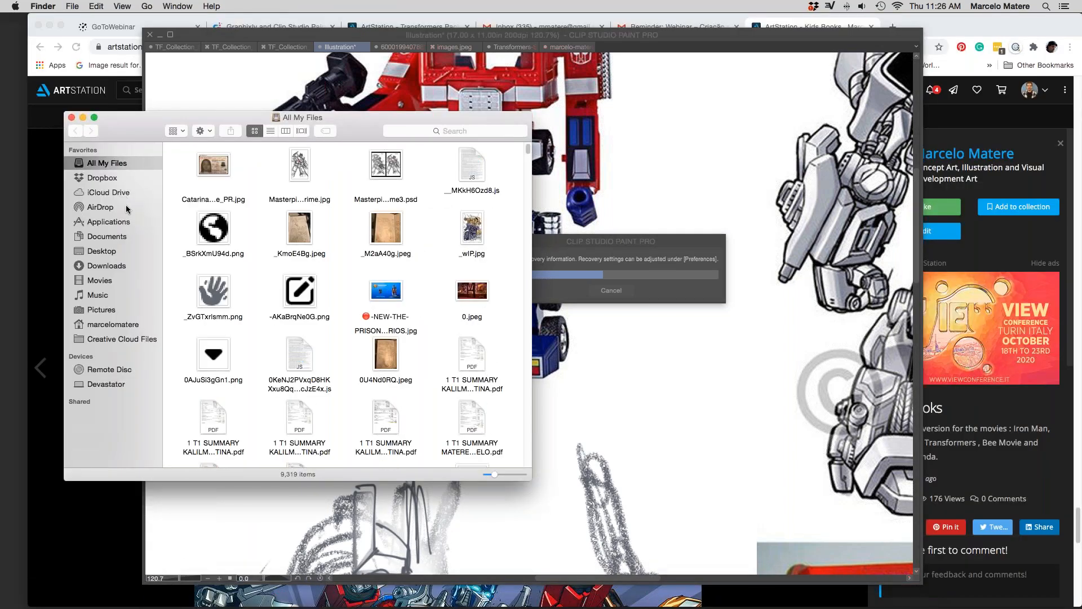
left_click(124, 250)
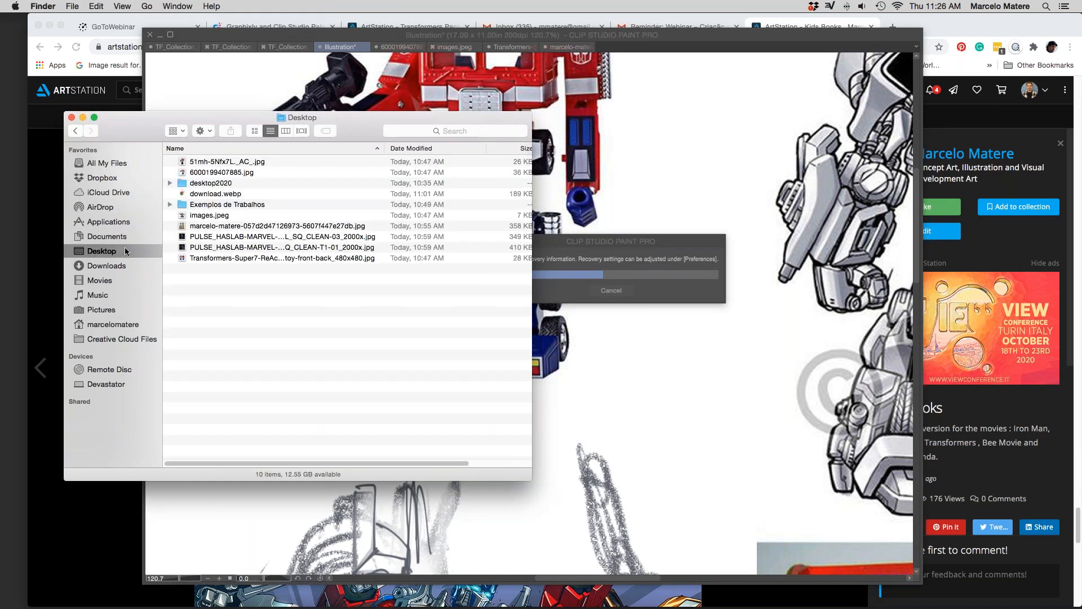
left_click(254, 172)
key("space")
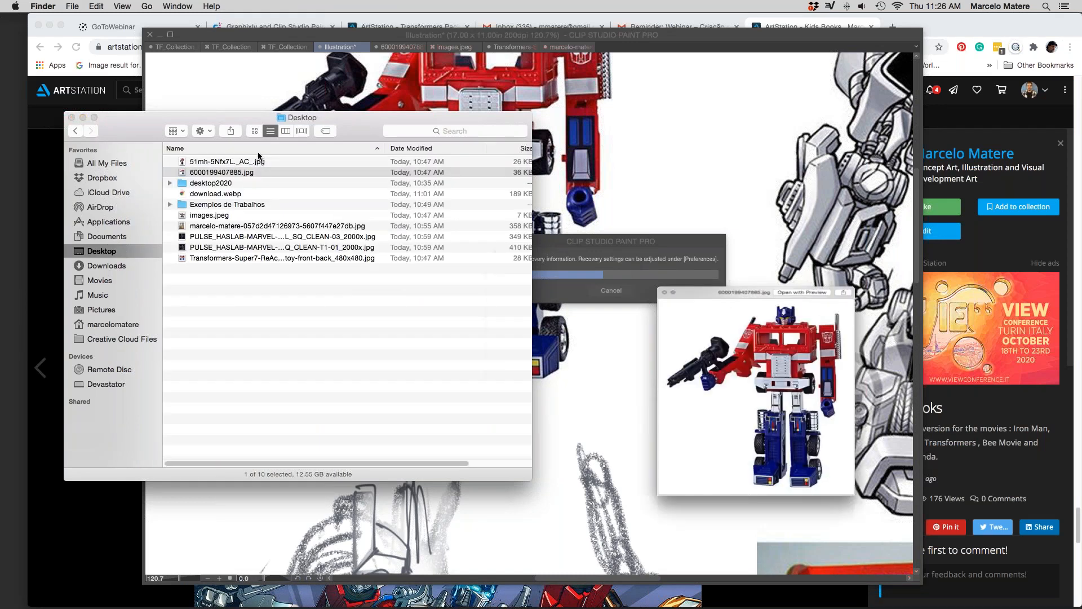
key("space")
left_click(257, 206)
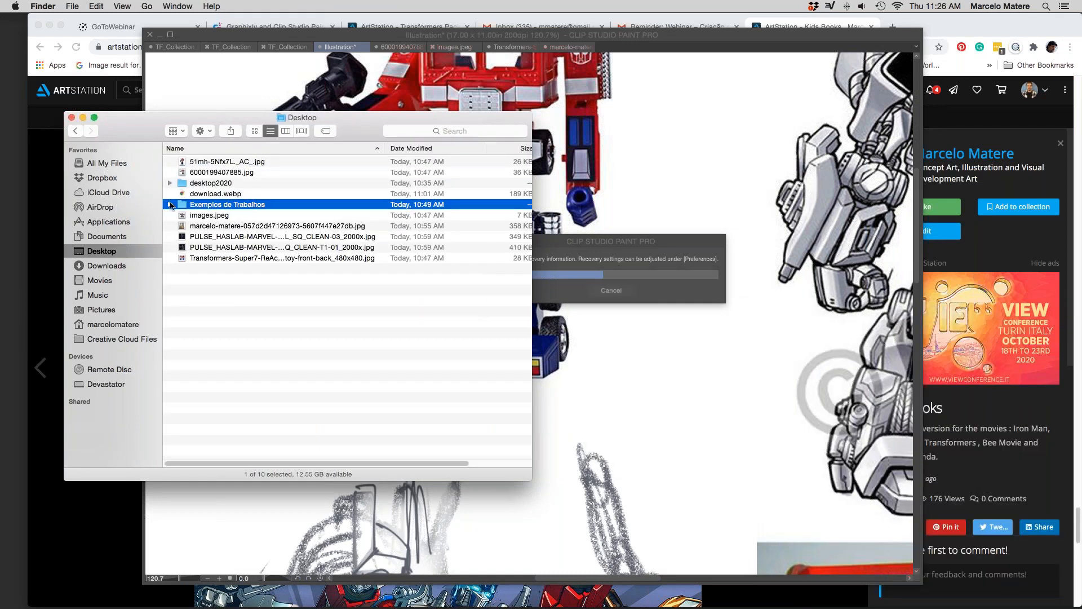
key("Right")
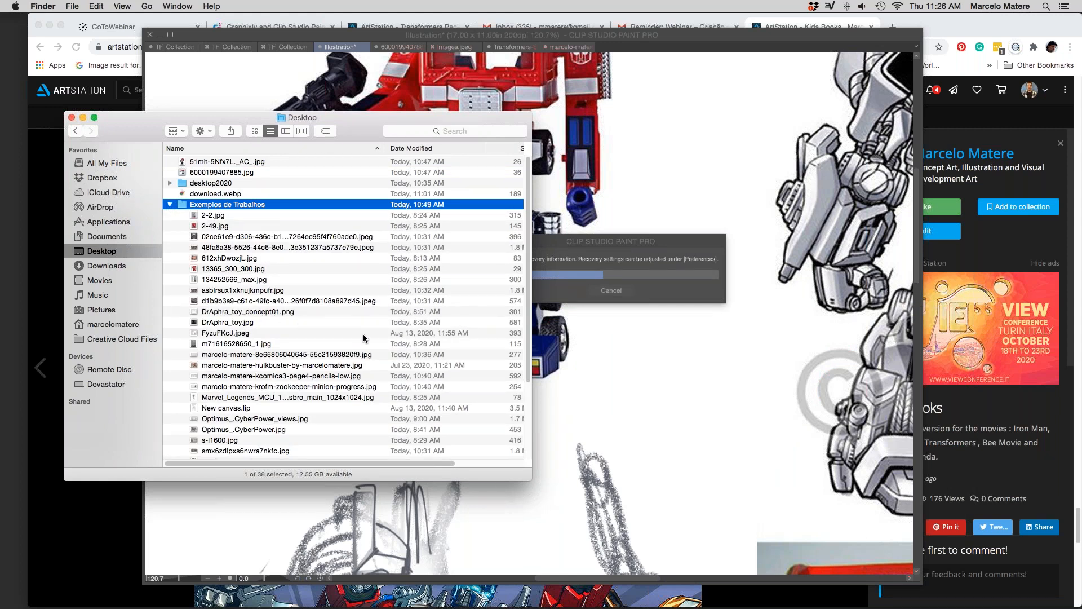
left_click_drag(522, 355, 525, 364)
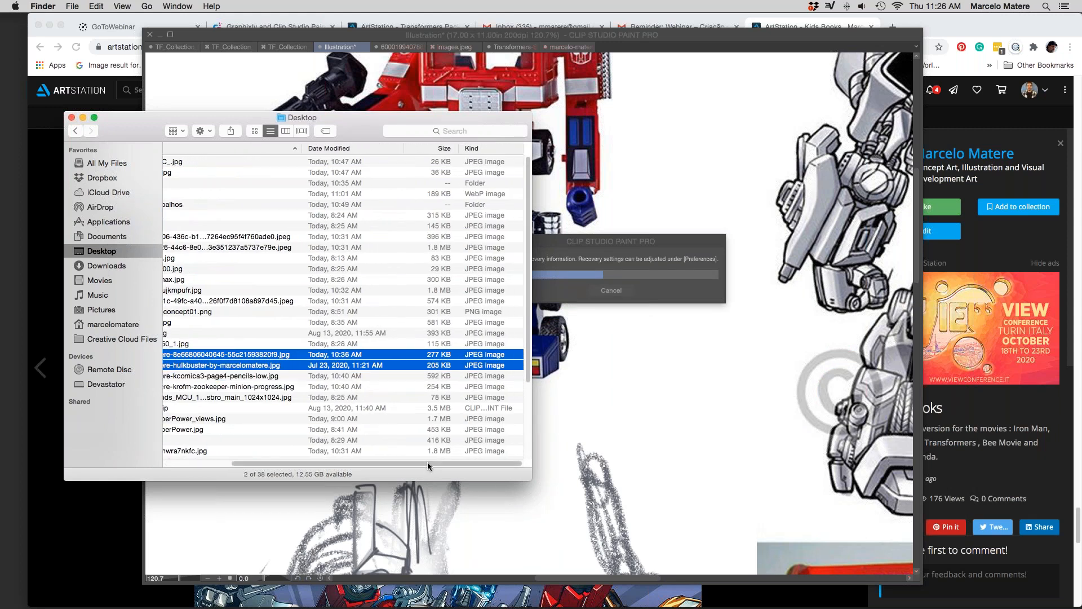
left_click_drag(431, 462, 330, 461)
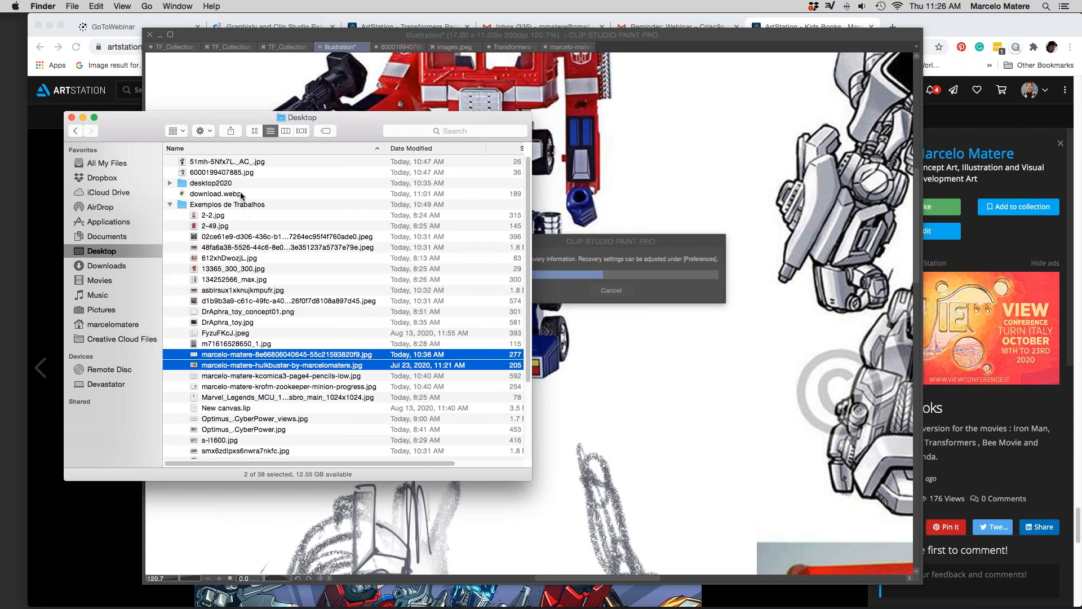
left_click(261, 343)
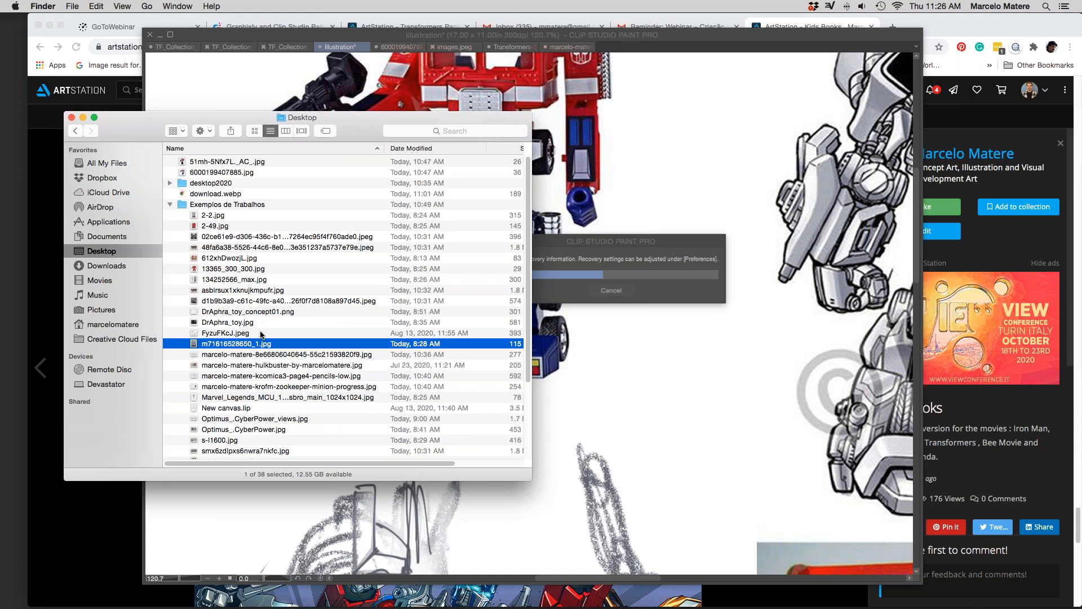
key("space")
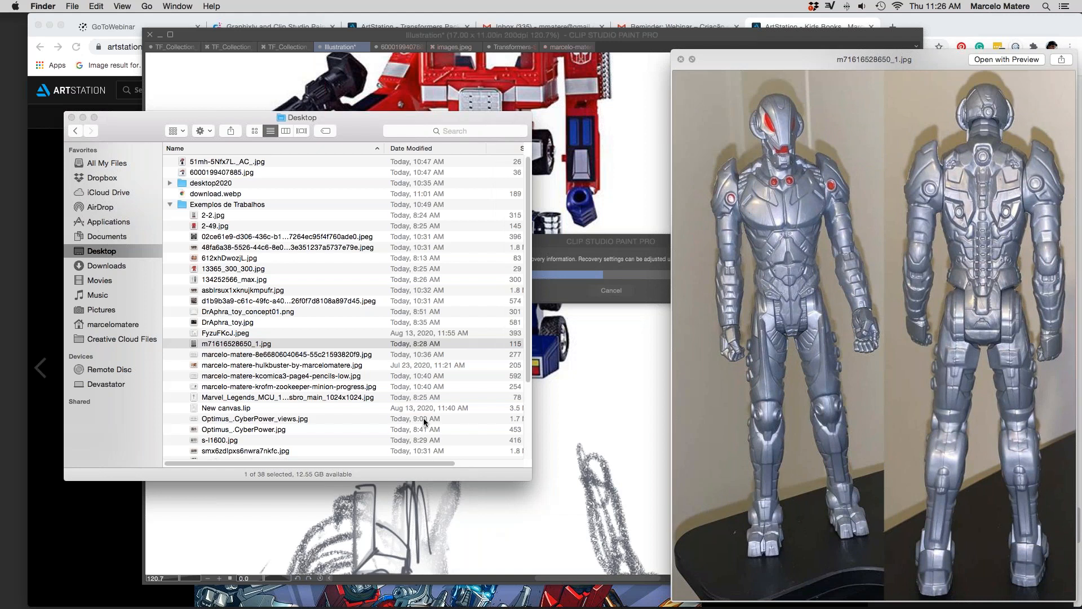
key("Down")
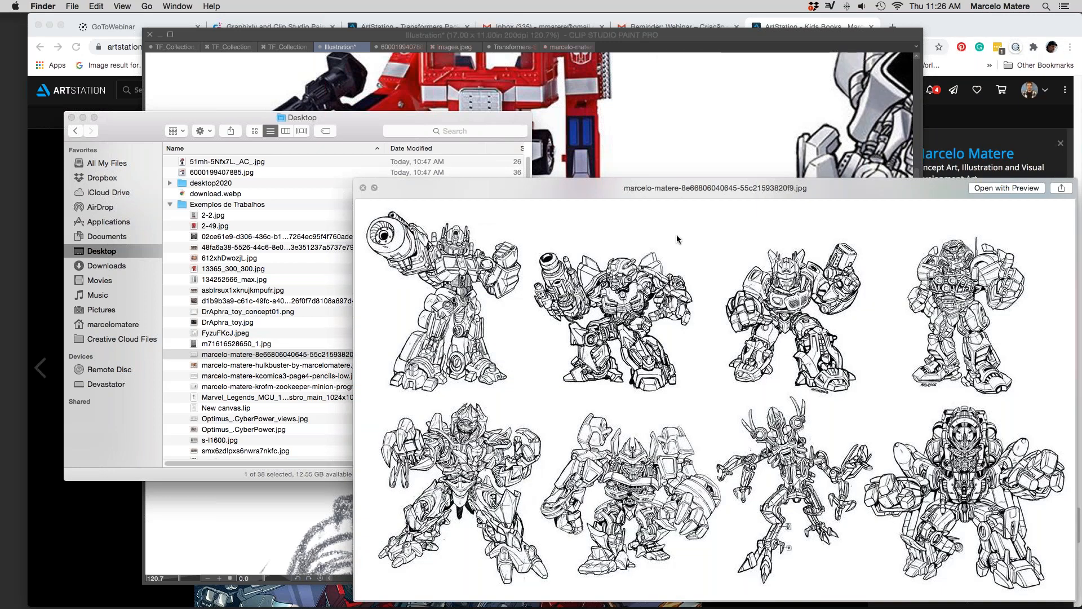
Step: Reposition the robot line-art preview and page forward to the kcomica3 page 4 pencils image
left_click_drag(687, 187, 468, 83)
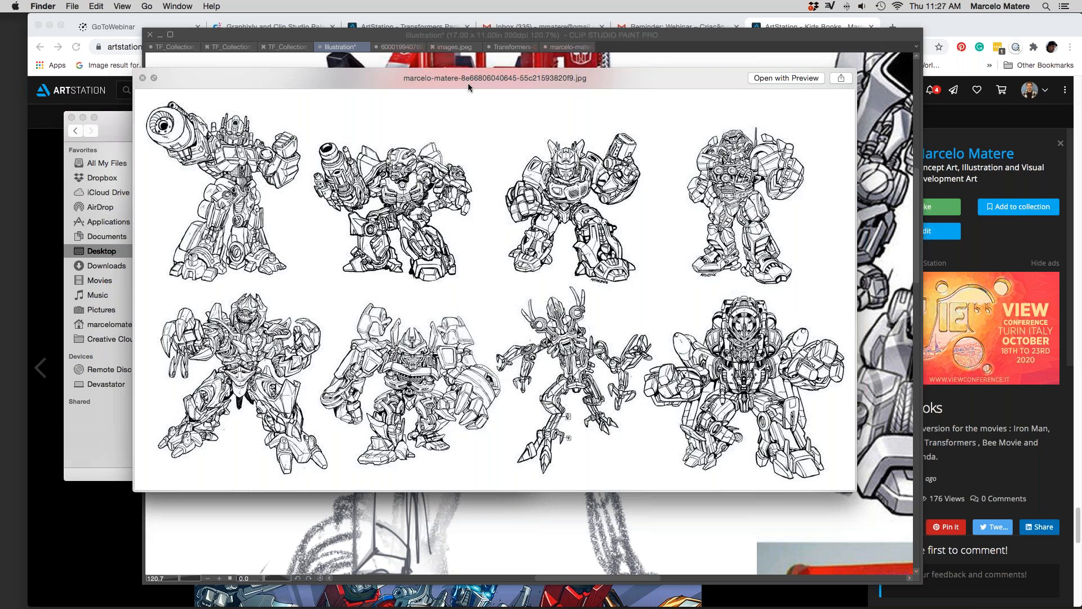
key("Down")
key("Down")
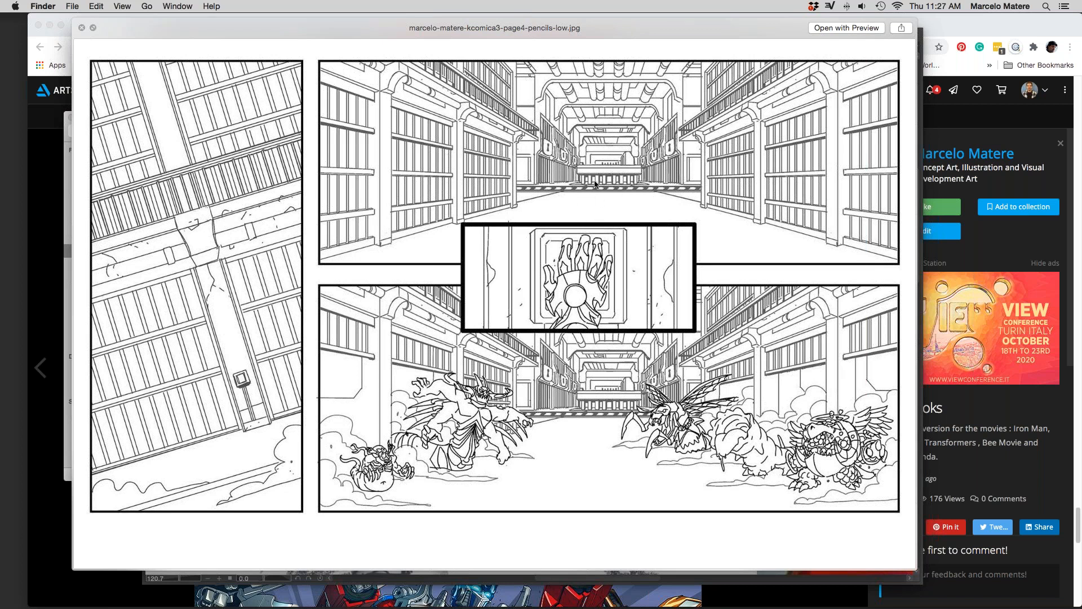
Step: Bring the Finder preview of the comic page pencils back to the front and reposition it for viewing
left_click(496, 580)
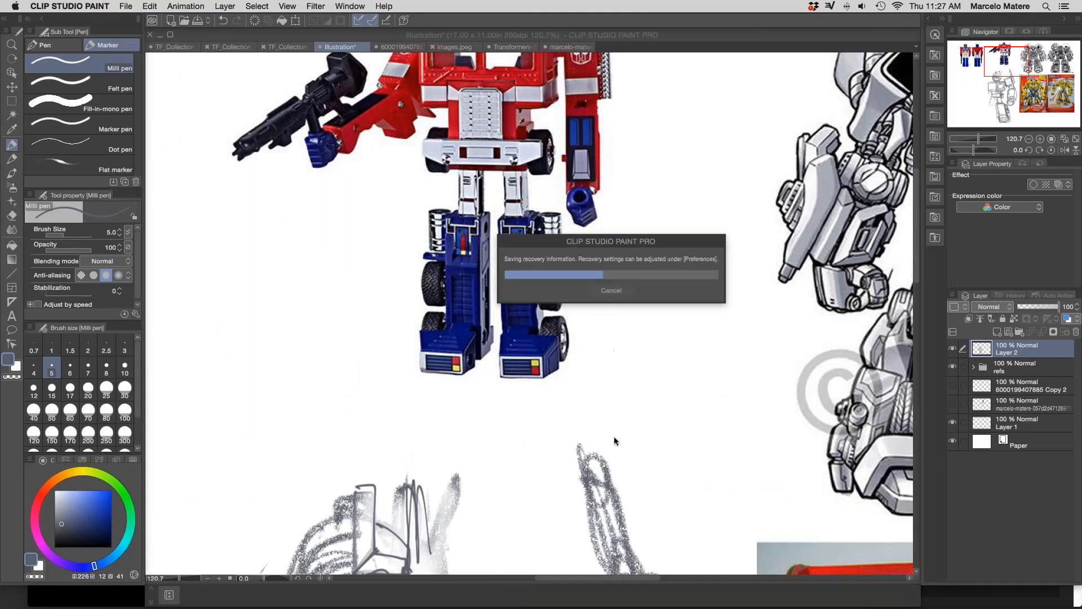
mouse_move(863, 607)
mouse_move(426, 606)
mouse_move(709, 606)
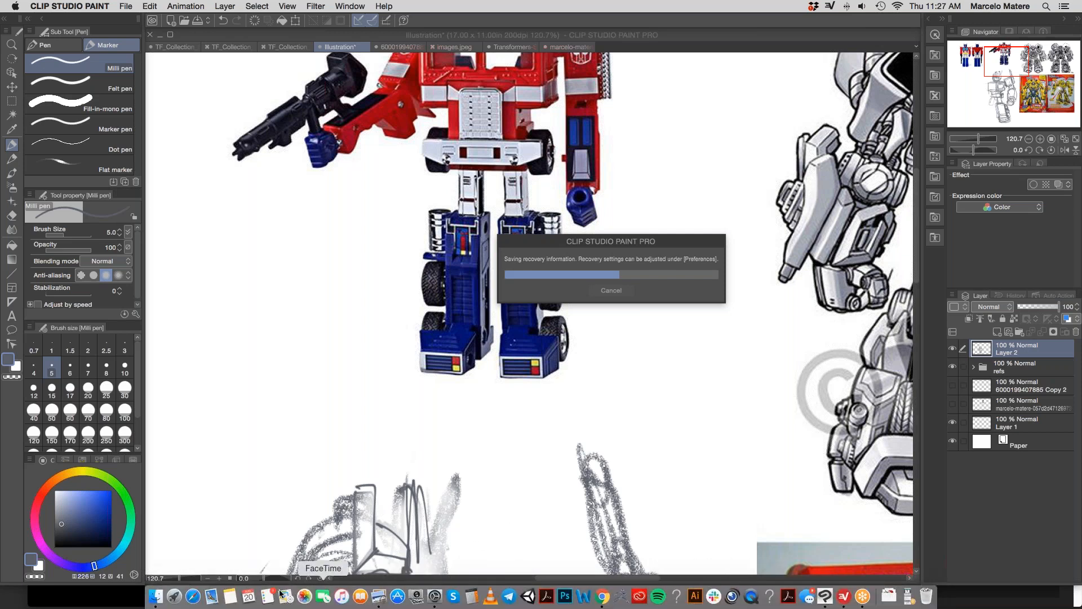
left_click(157, 597)
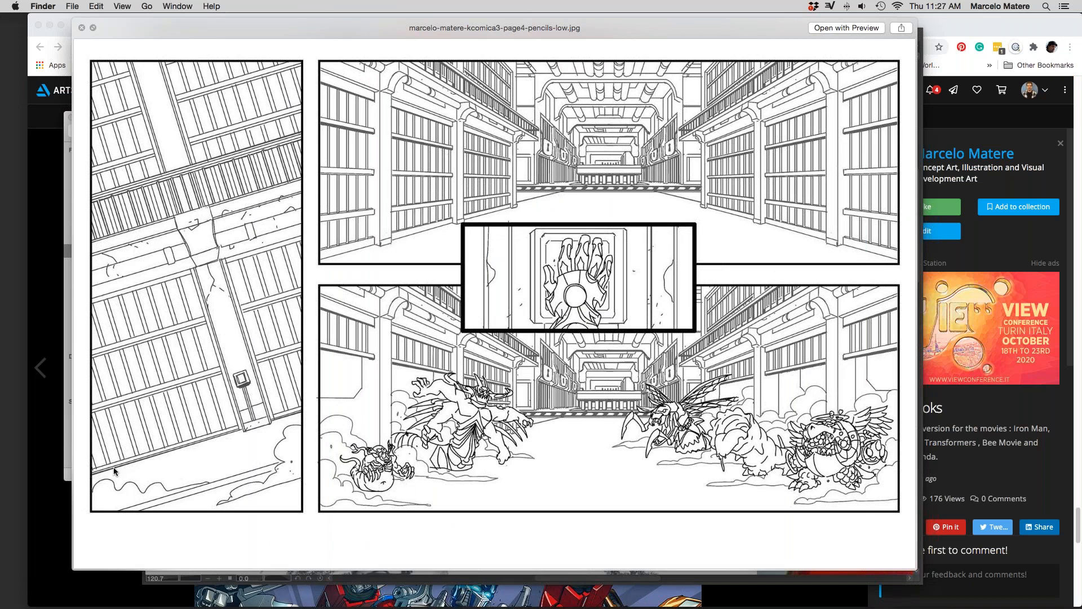
left_click_drag(113, 468, 146, 464)
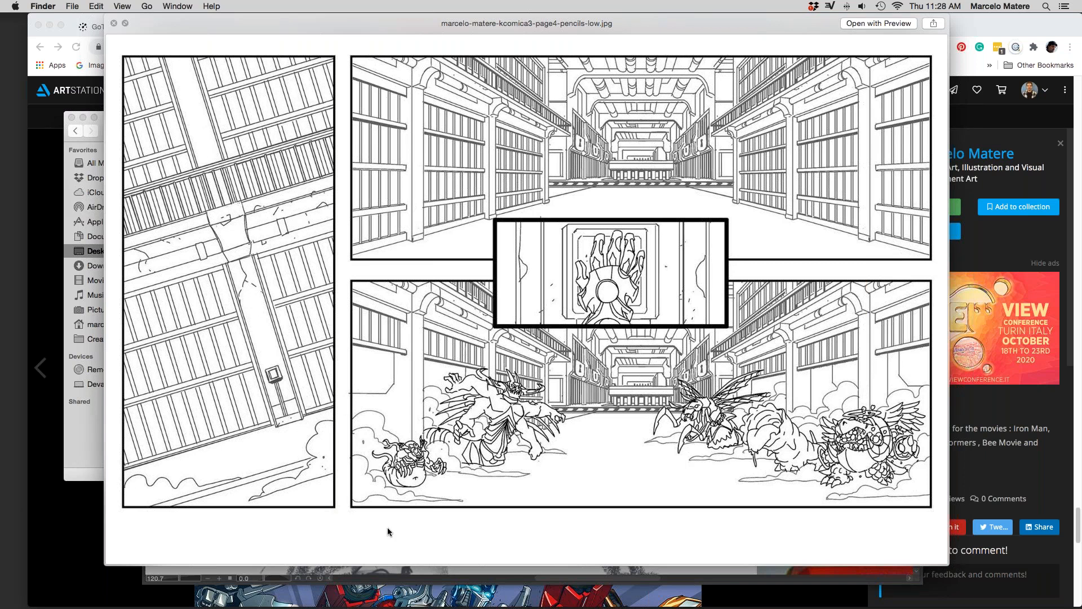
left_click_drag(387, 528, 389, 535)
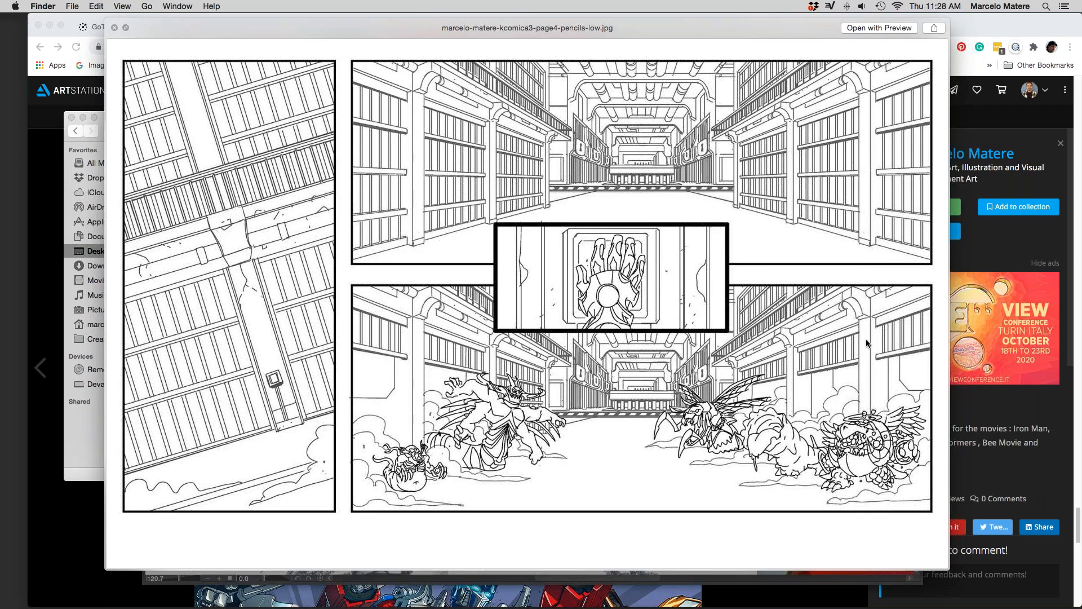
Step: Switch to Clip Studio Paint and draw a short zigzag test stroke in the blank area above the raised arm
left_click(528, 582)
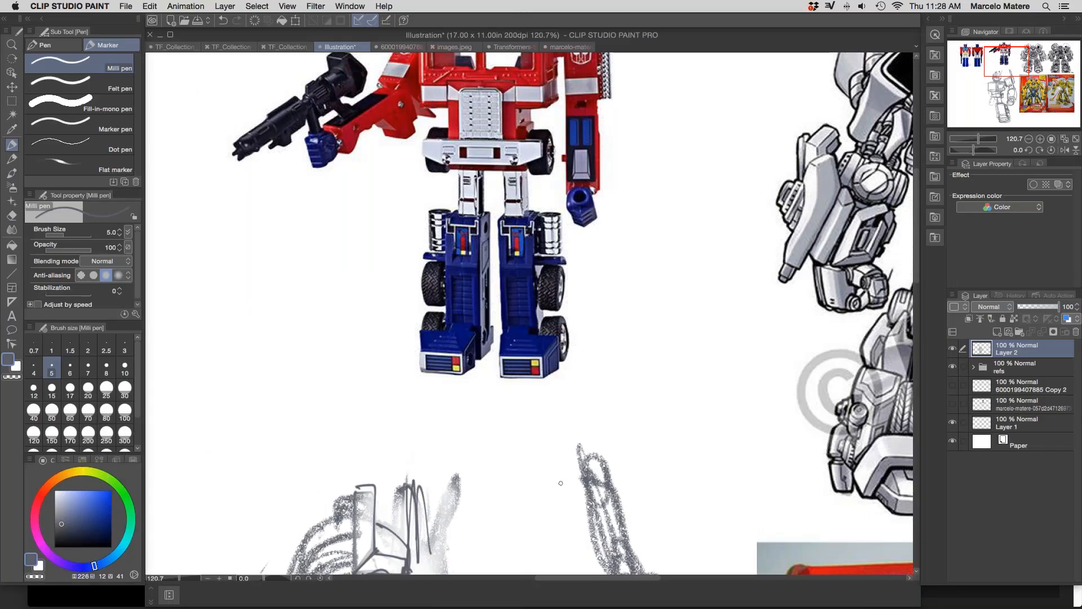
left_click_drag(686, 443, 713, 421)
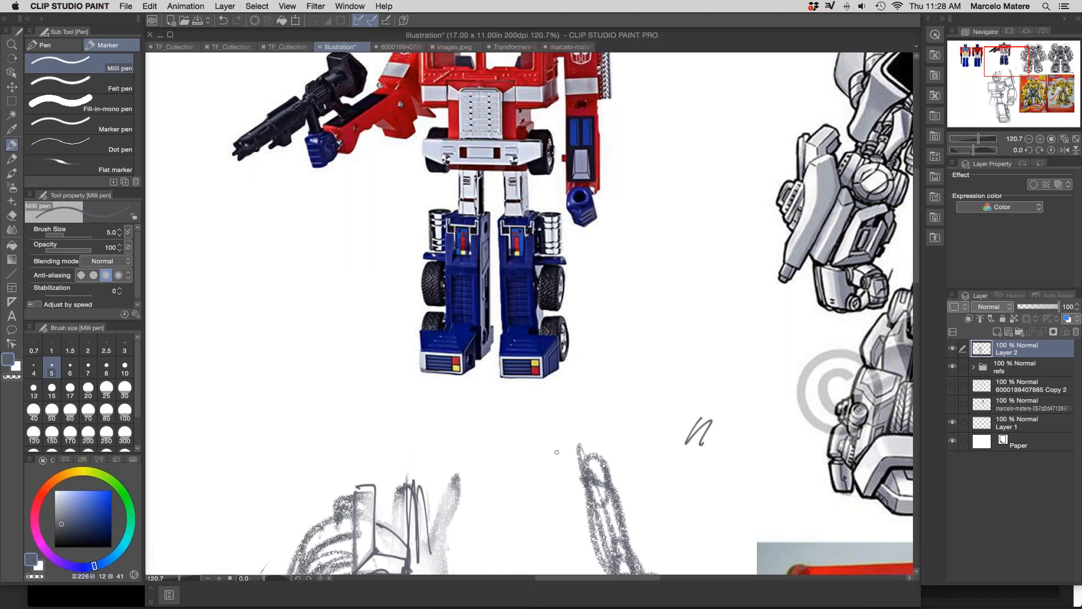
scroll(631, 396, "down", 10)
mouse_move(475, 178)
left_mouse_down()
mouse_move(474, 260)
mouse_move(437, 284)
mouse_move(483, 213)
mouse_move(492, 216)
mouse_move(471, 252)
mouse_move(493, 210)
left_mouse_up()
key("super+0")
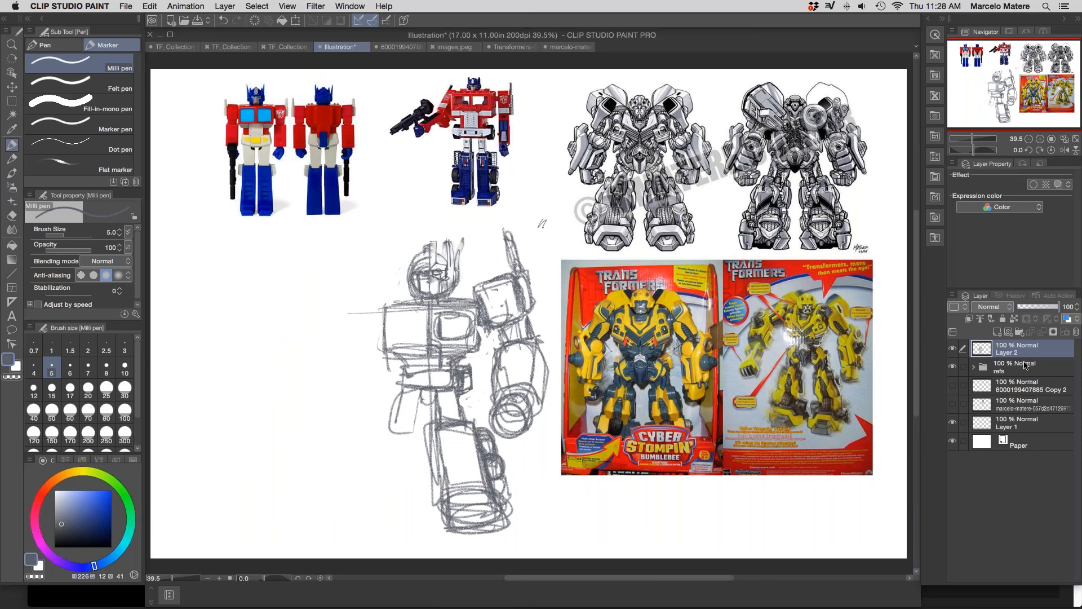
Step: Turn on the blue layer color for Layer 2 and lower its opacity to 36%
left_click(1067, 319)
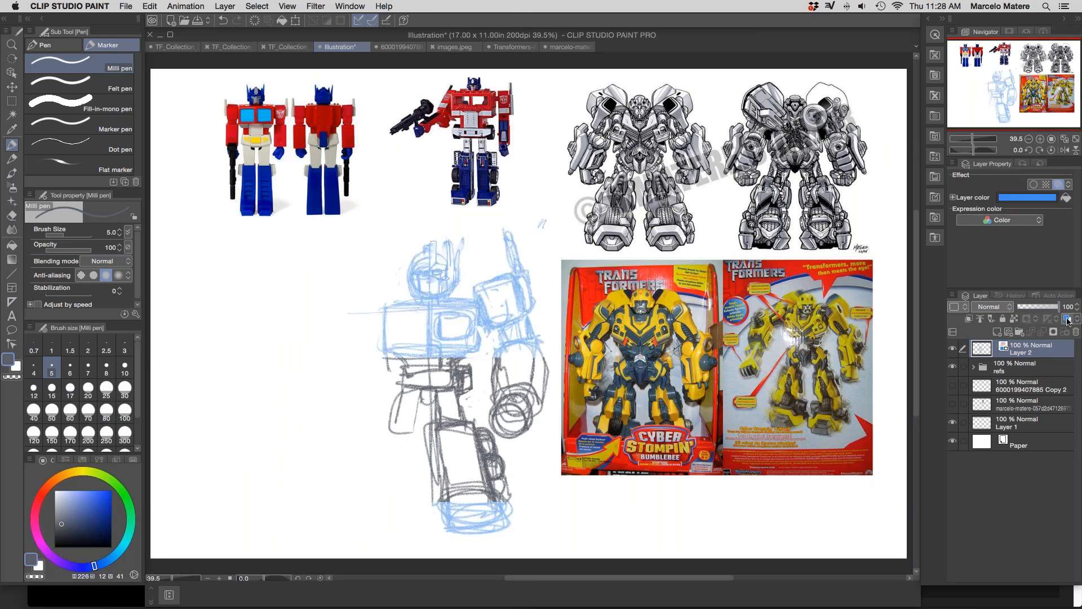
left_click_drag(1059, 307, 1063, 309)
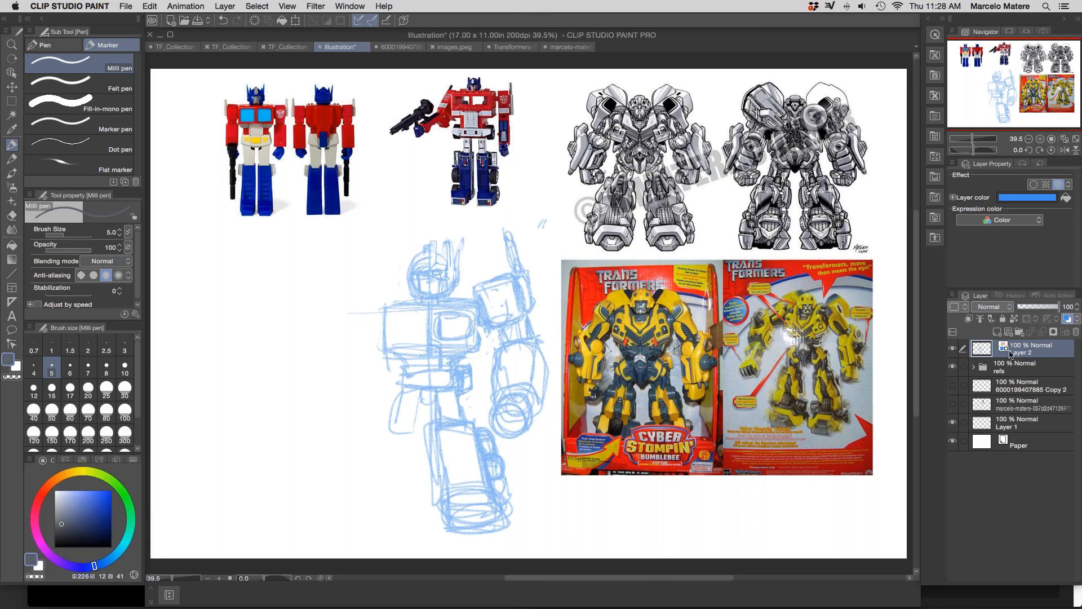
left_click_drag(1057, 312, 1036, 310)
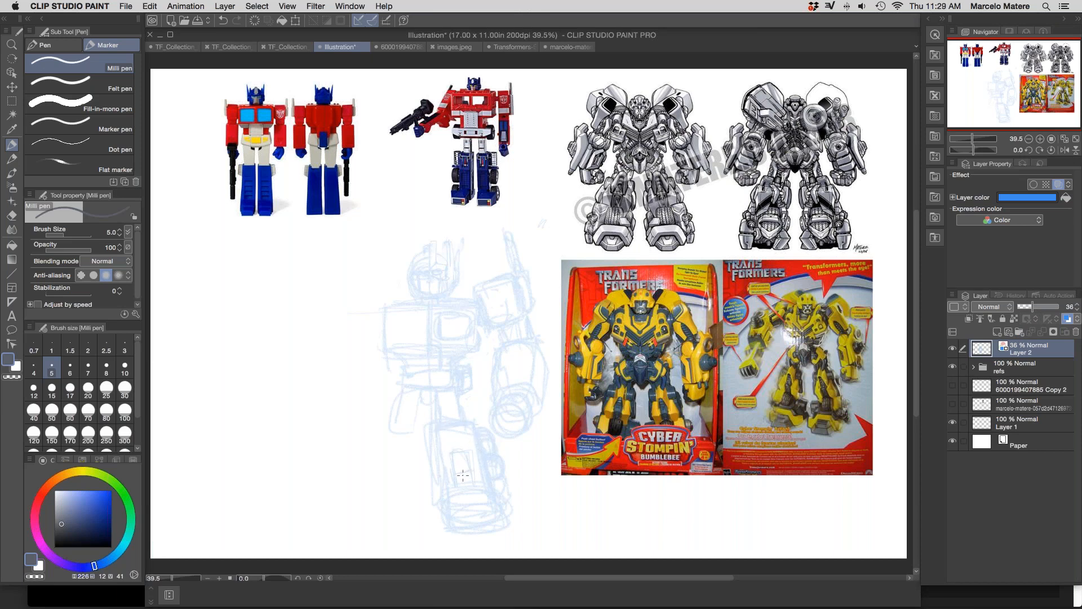
Step: Set the Milli pen's brush size to 8 and the Soft eraser to size 30 with brush density 84
key("bracketright")
key("bracketright")
key("bracketright")
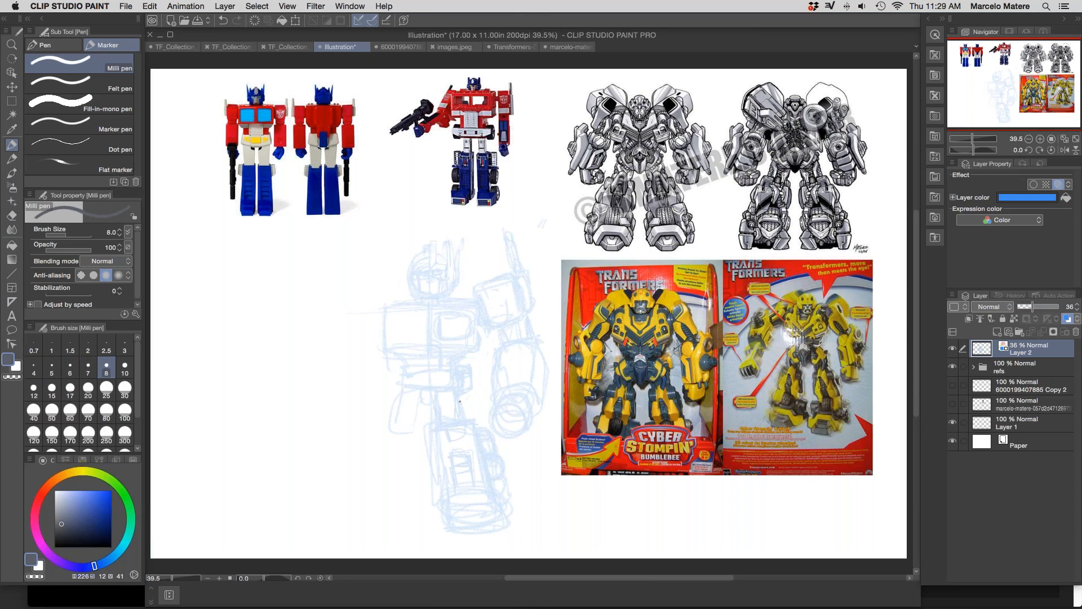
key("e")
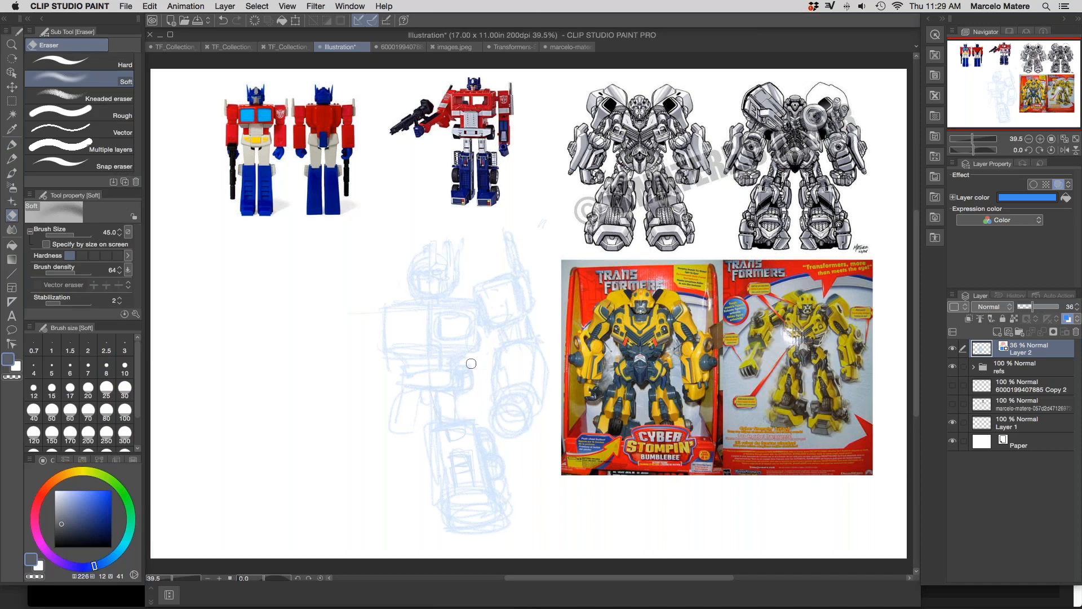
left_click(106, 385)
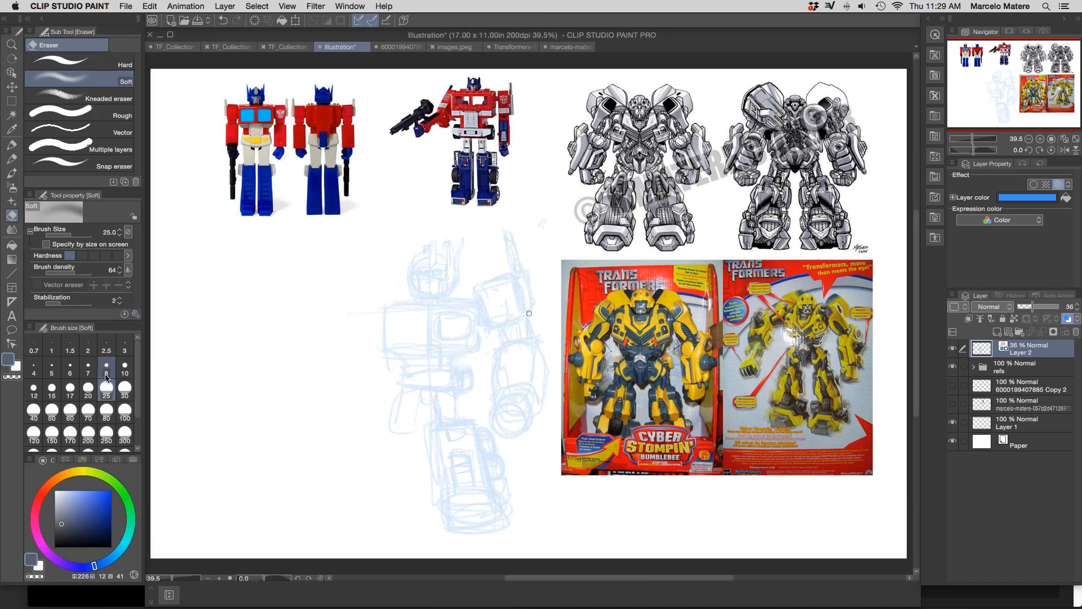
left_click(124, 388)
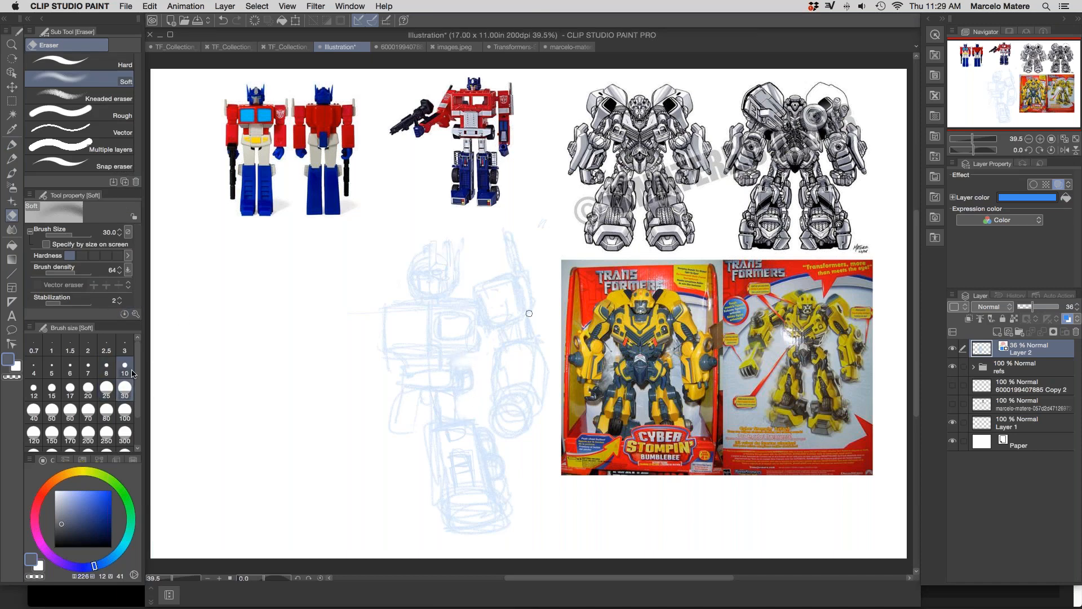
left_click(84, 271)
Step: Shade the robot sketch around the waist and forearm with the Opaque watercolor brush at size 30
mouse_move(471, 367)
left_mouse_down()
mouse_move(459, 361)
mouse_move(485, 329)
mouse_move(458, 357)
mouse_move(468, 391)
mouse_move(457, 414)
left_mouse_up()
key("b")
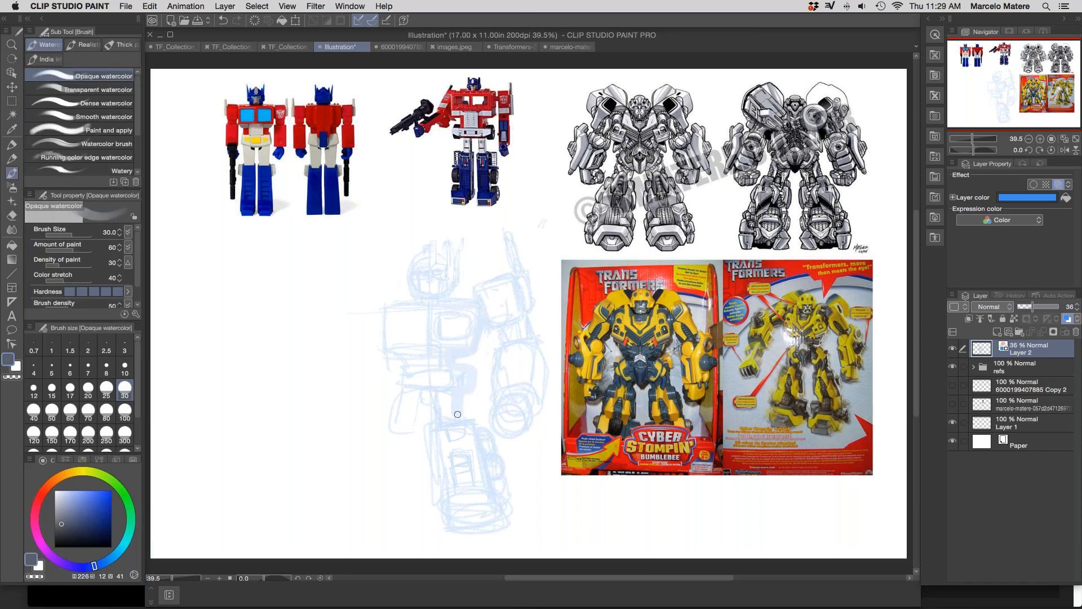
left_click_drag(501, 342, 497, 401)
left_click_drag(540, 354, 542, 394)
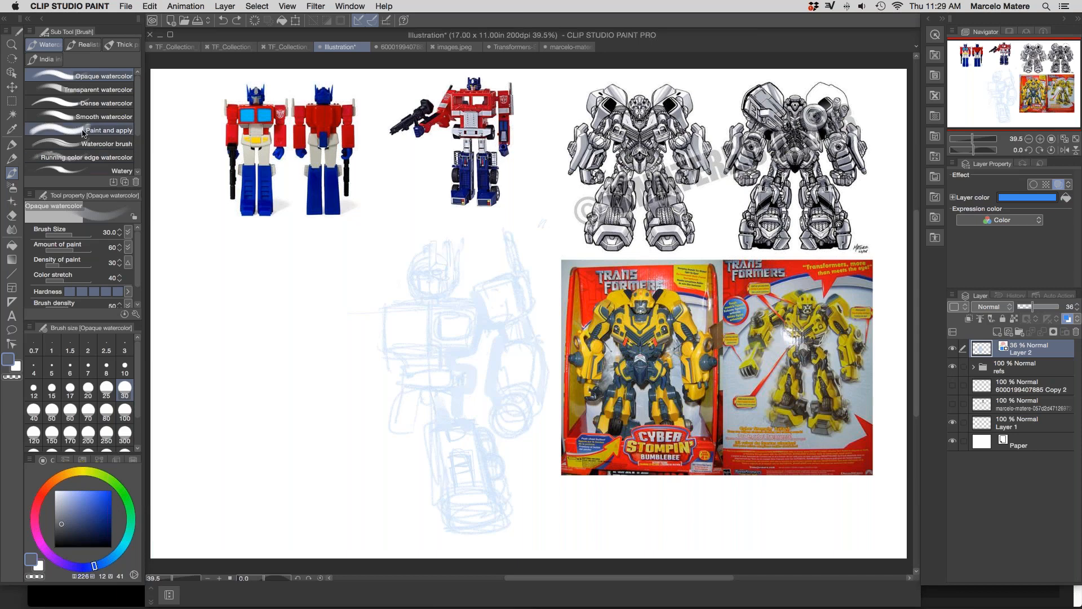
Step: Reduce the Tapered Pencil's brush size to 25 and try a shading stroke at the robot's waist
left_click(12, 158)
left_click(128, 232)
left_click(73, 237)
left_click_drag(73, 237, 77, 234)
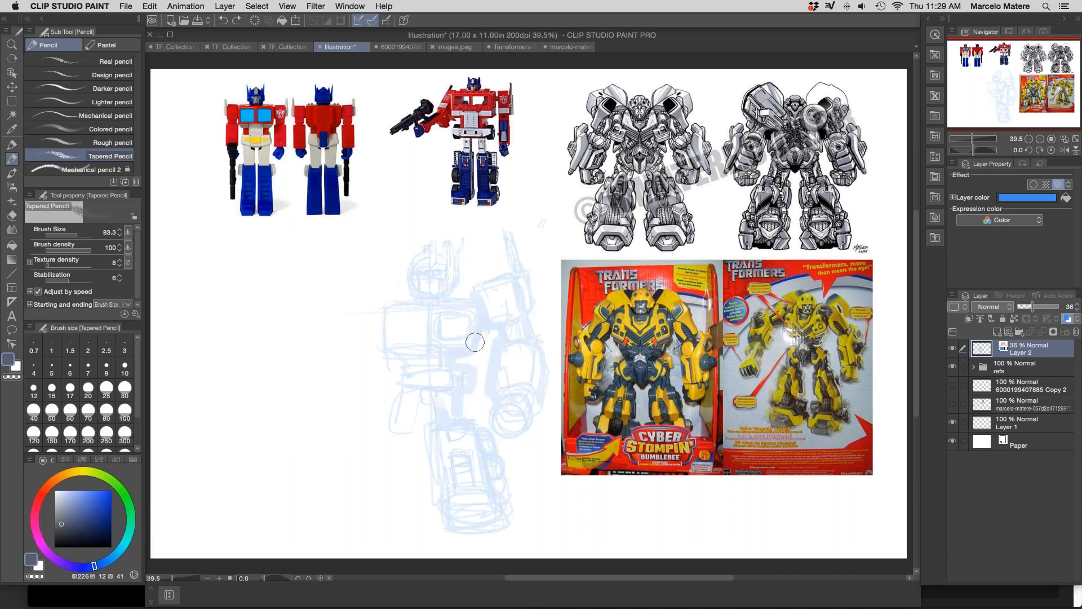
key("bracketleft")
key("bracketleft")
key("bracketleft")
key("bracketleft")
key("bracketleft")
key("bracketleft")
key("bracketleft")
mouse_move(453, 352)
left_mouse_down()
mouse_move(468, 390)
mouse_move(455, 372)
mouse_move(438, 388)
left_mouse_up()
key("super+z")
left_click(454, 353)
Step: Clean up the shading at the waist and between chest and arm with the Soft eraser
key("e")
mouse_move(452, 355)
left_mouse_down()
mouse_move(468, 352)
mouse_move(484, 321)
left_mouse_up()
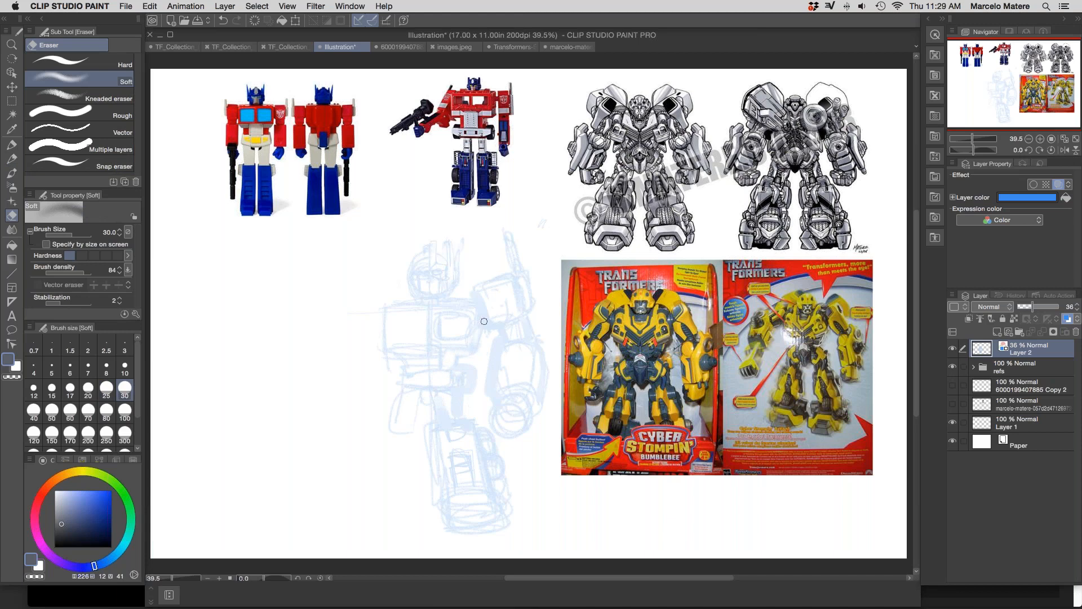
left_click_drag(465, 373, 457, 391)
key("b")
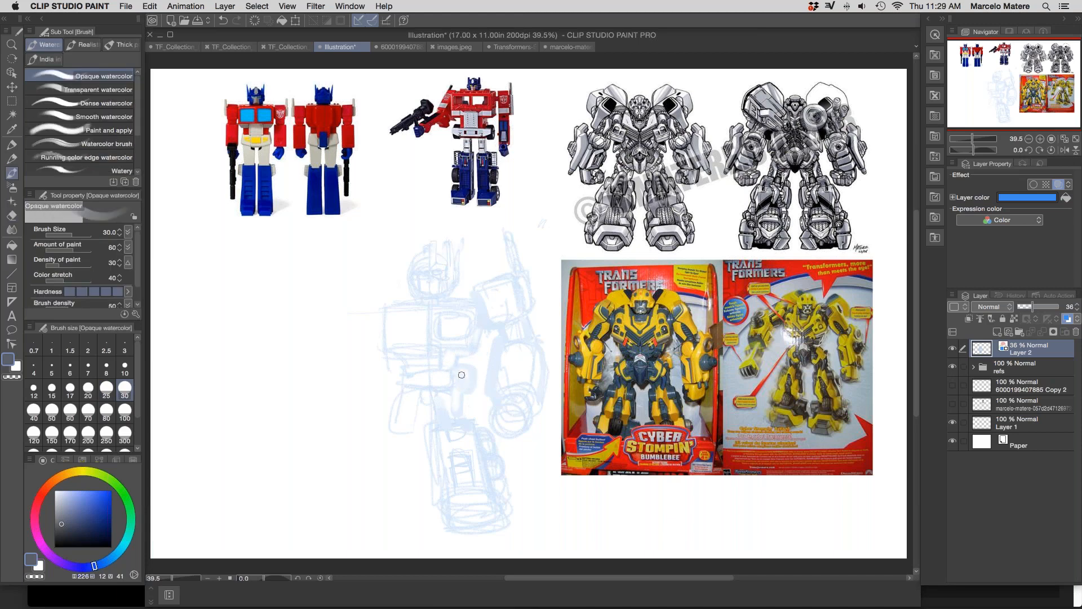
left_click(73, 103)
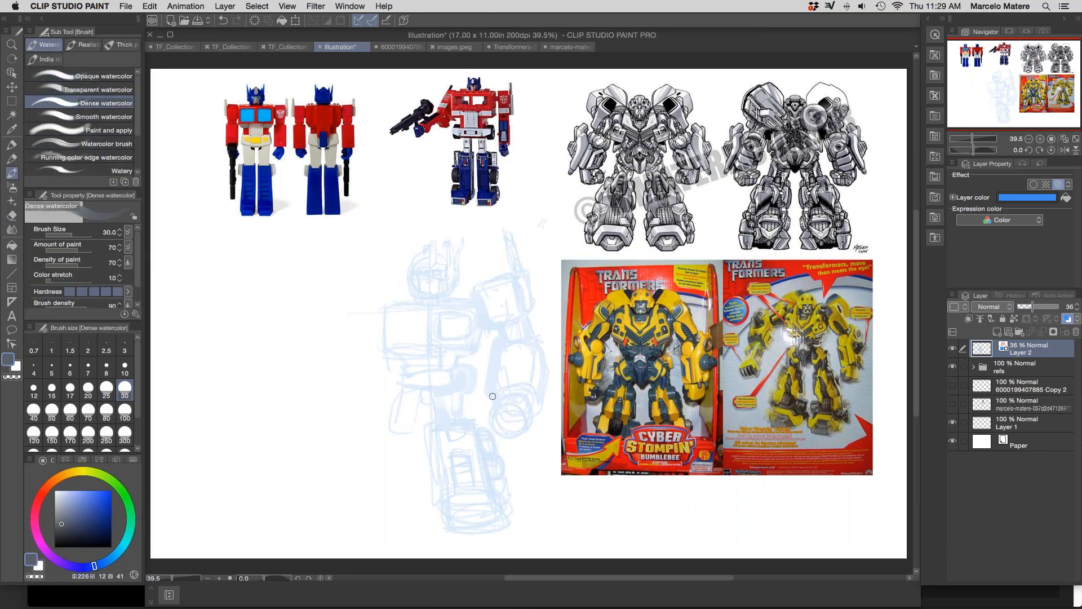
left_click(16, 155)
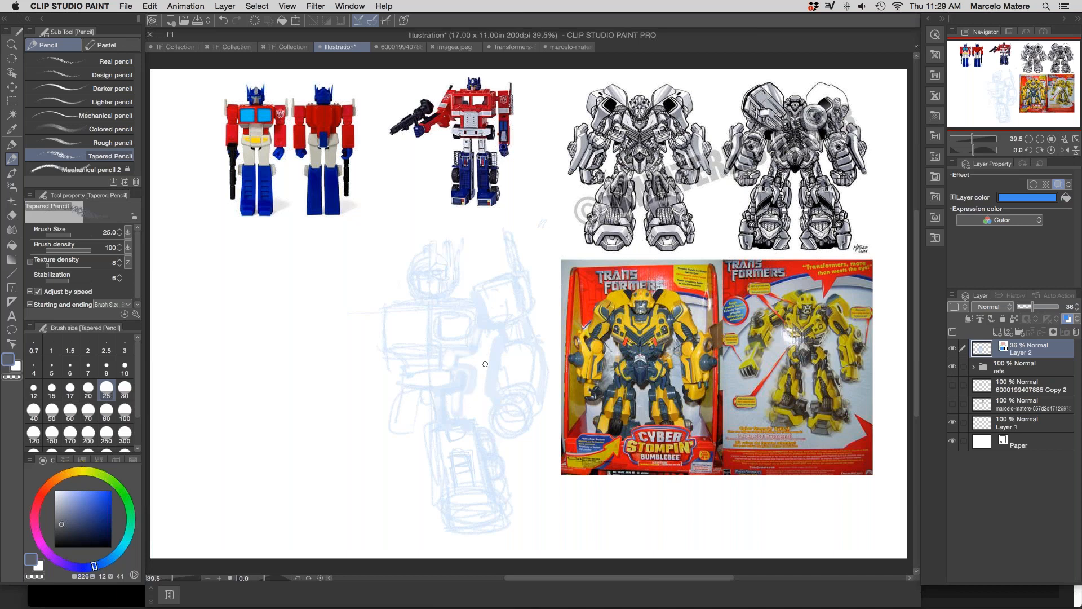
key("p")
Step: Soften the shading in the gap between the robot's torso and forearm with the Soft eraser at size 30
key("/")
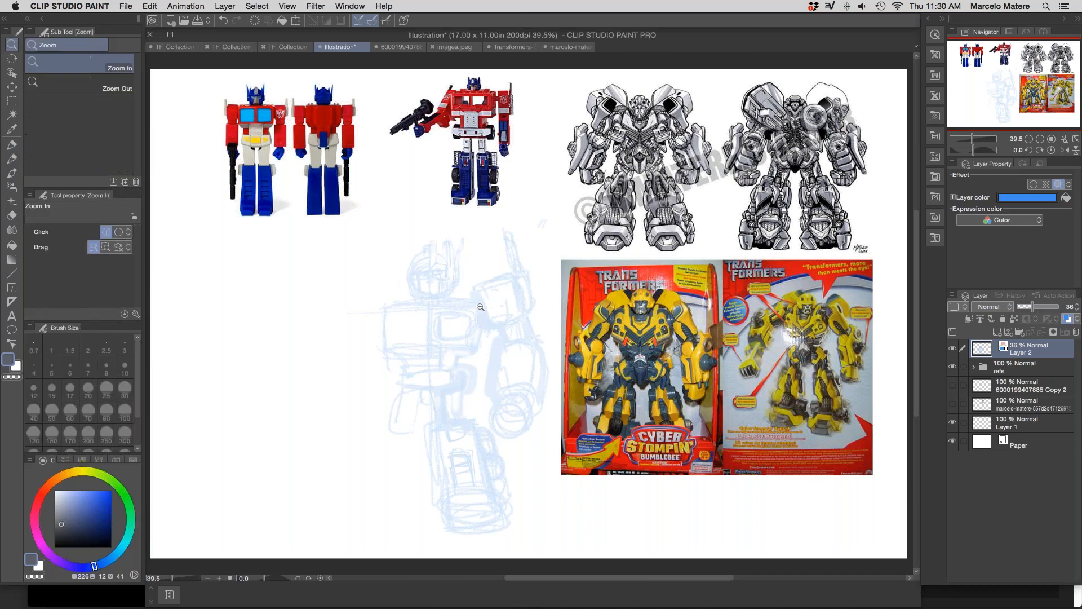
left_click(516, 297)
left_click_drag(526, 424, 519, 409)
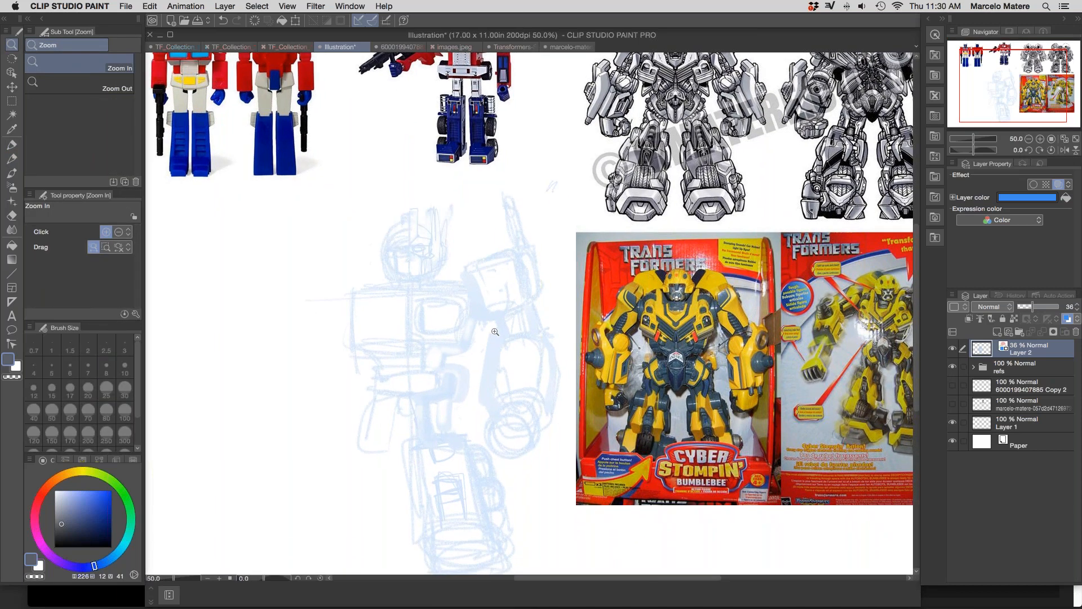
key("e")
left_click_drag(490, 342, 484, 409)
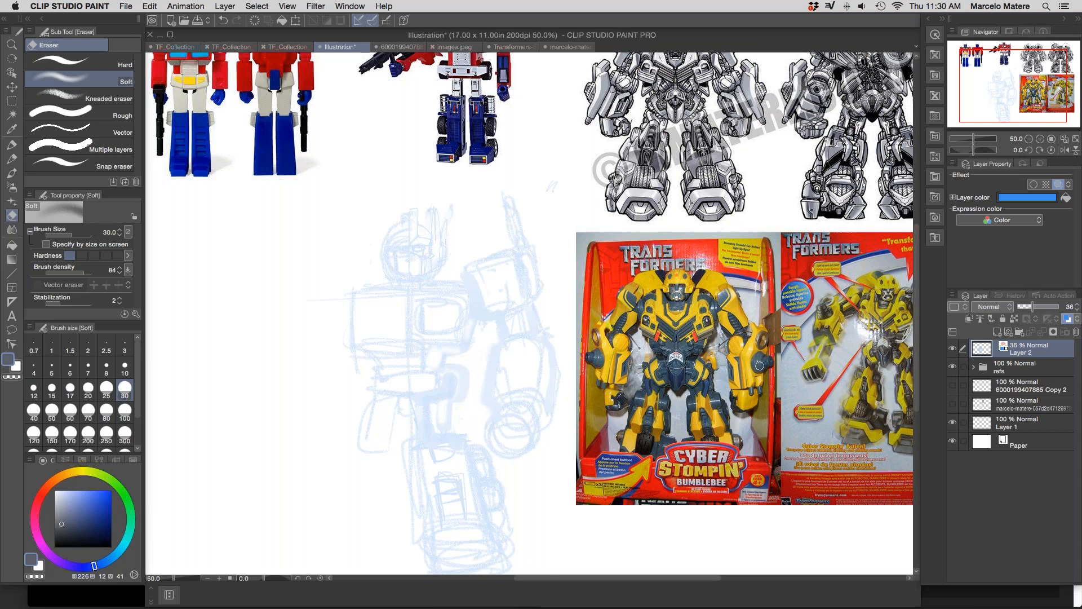
left_click_drag(524, 457, 508, 416)
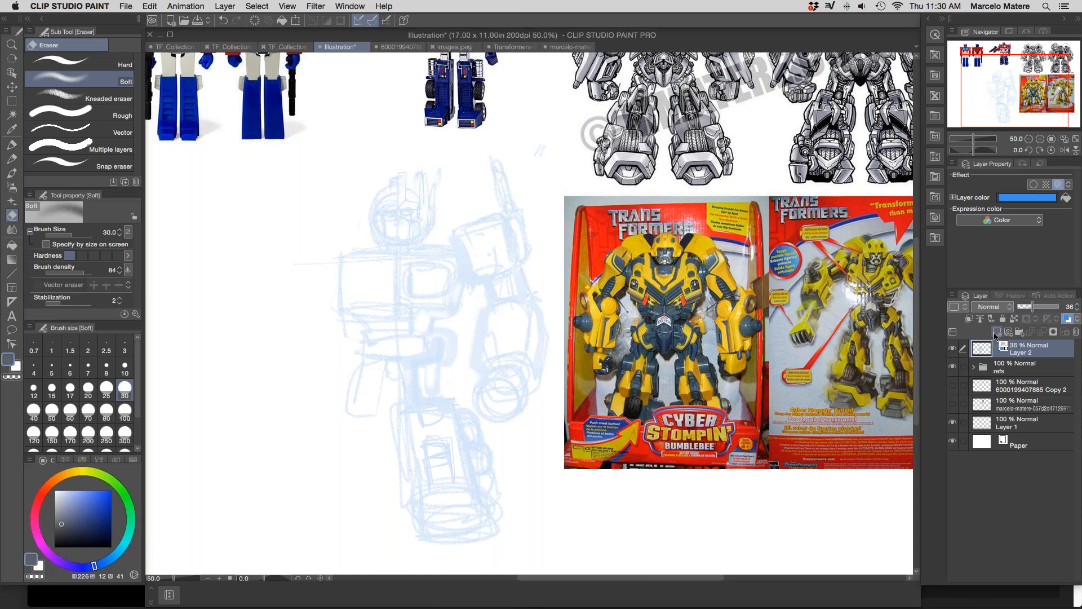
Step: Add a new layer above the faded blue sketch and make Layer 2 active again
left_click(998, 332)
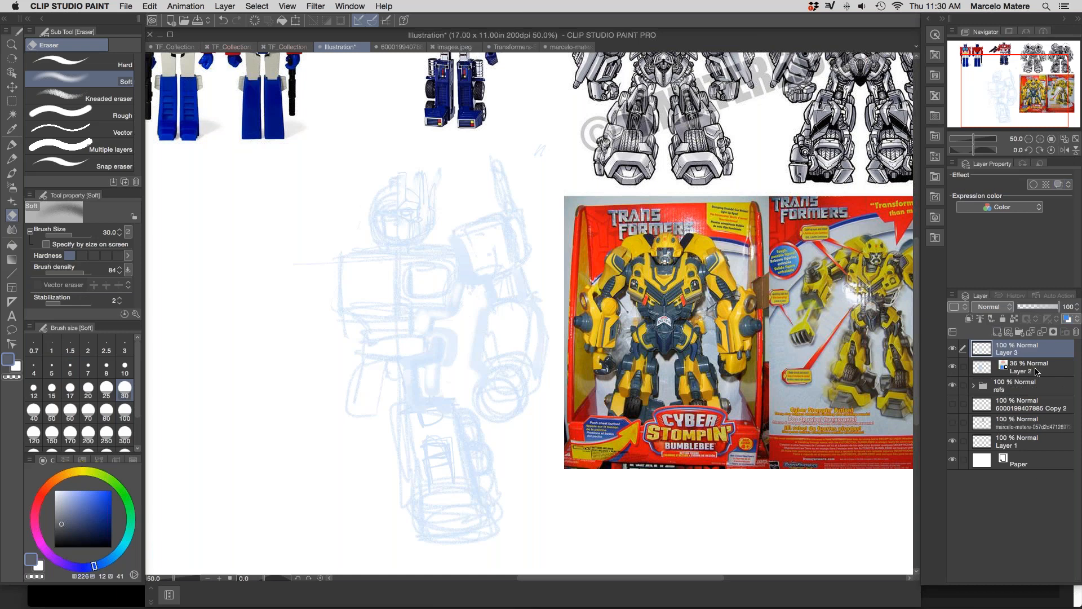
left_click(1054, 370)
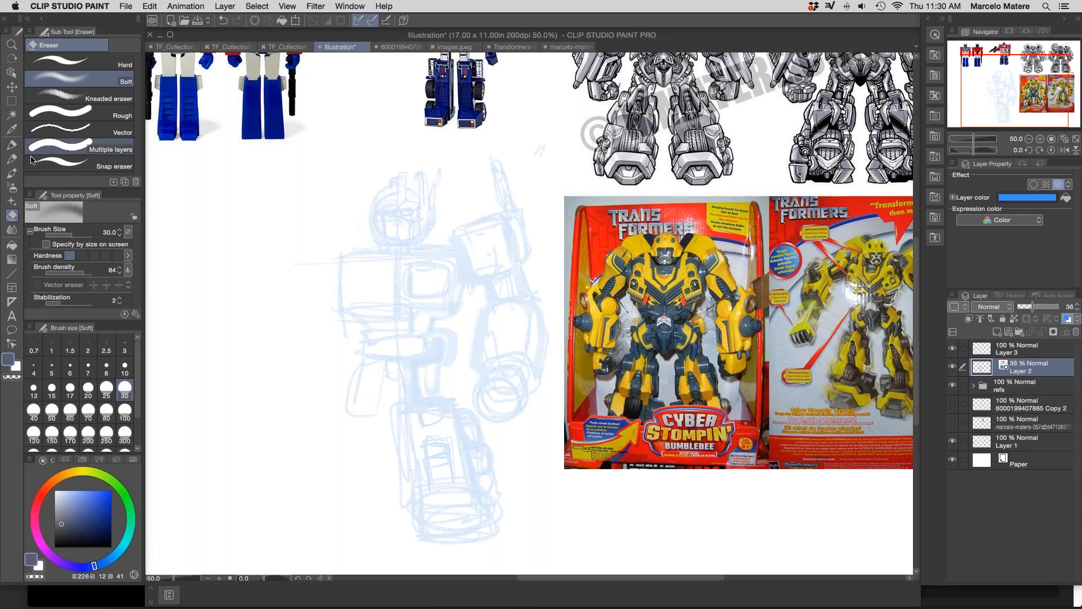
Step: Make Layer 3 active and place a vertical symmetrical ruler with 2 lines through the centre of the robot's head and torso
left_click(11, 304)
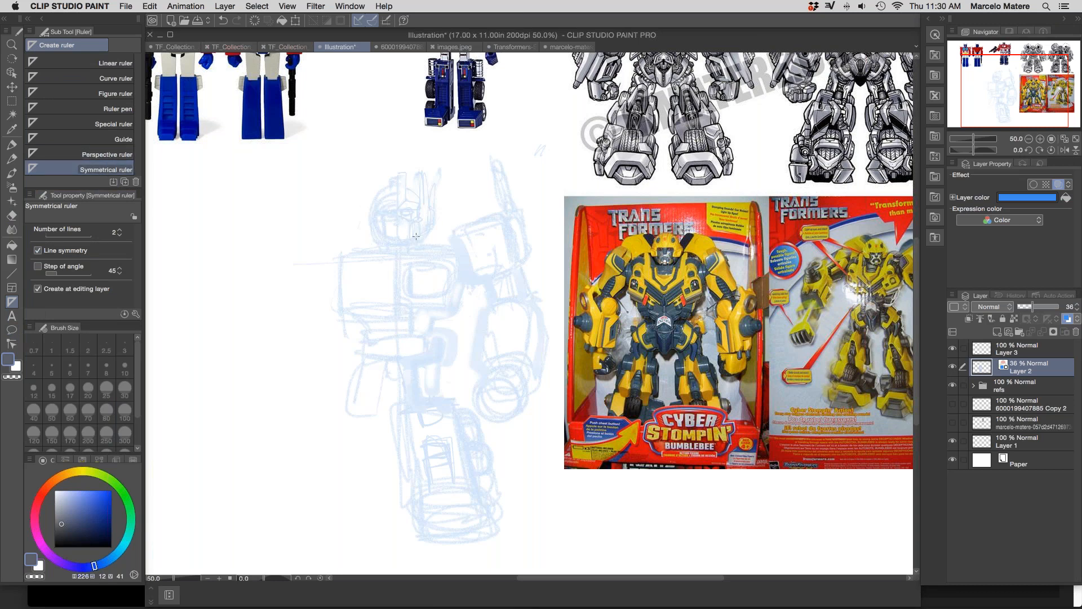
key("super+space")
left_click(416, 236)
left_click(421, 235)
left_click_drag(450, 294, 447, 283)
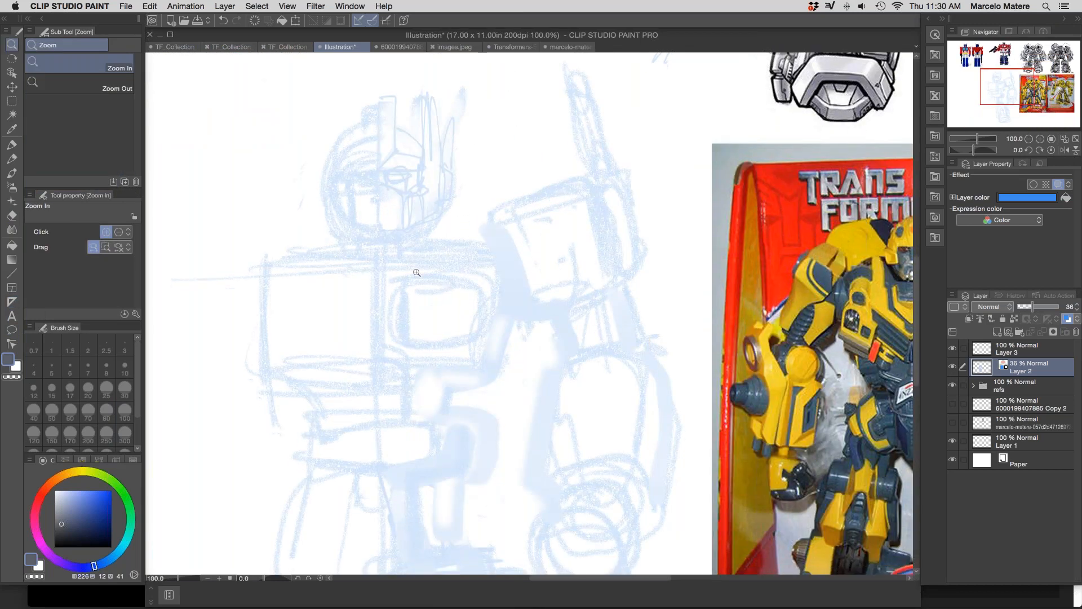
left_click(17, 301)
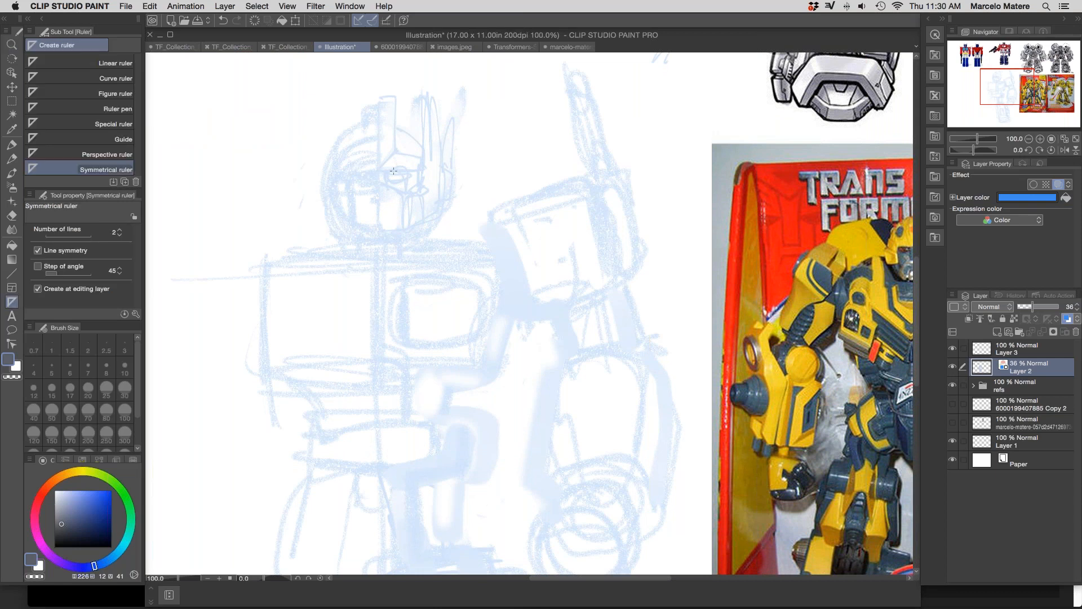
left_click(1037, 352)
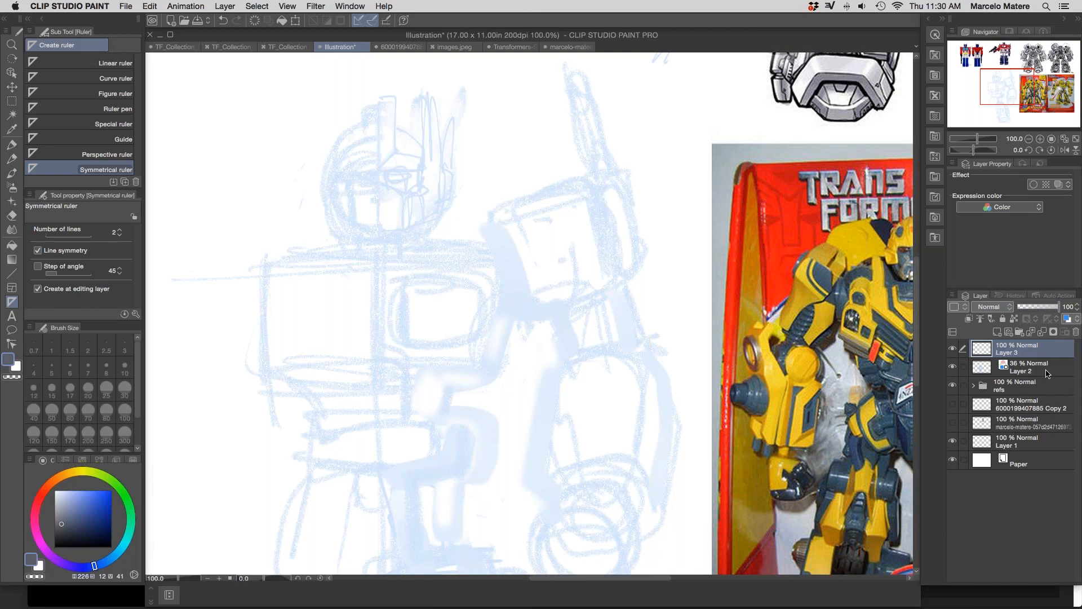
left_click(1041, 375)
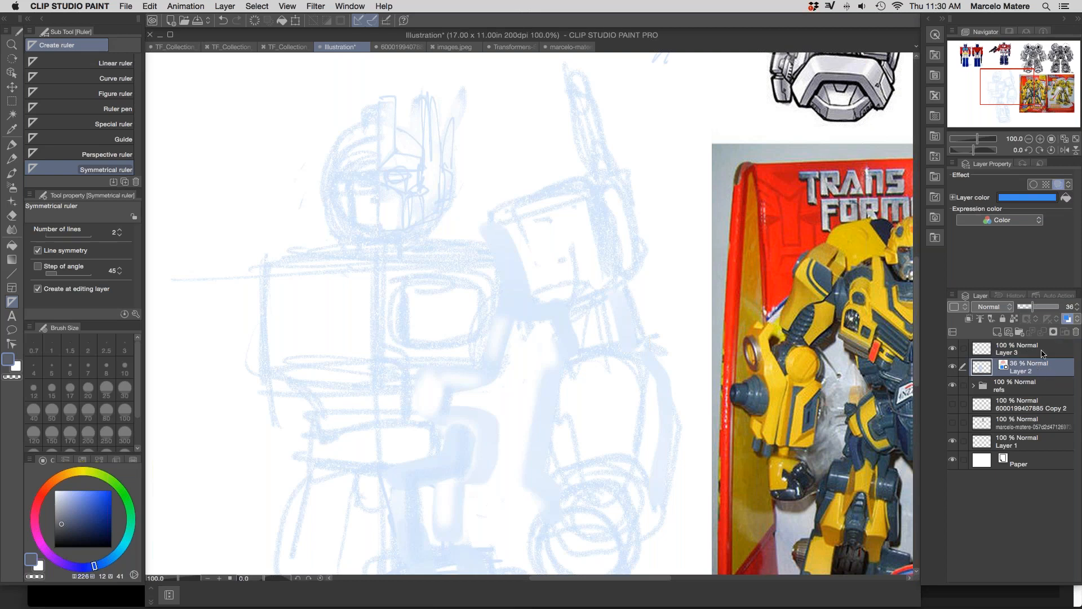
left_click(1043, 354)
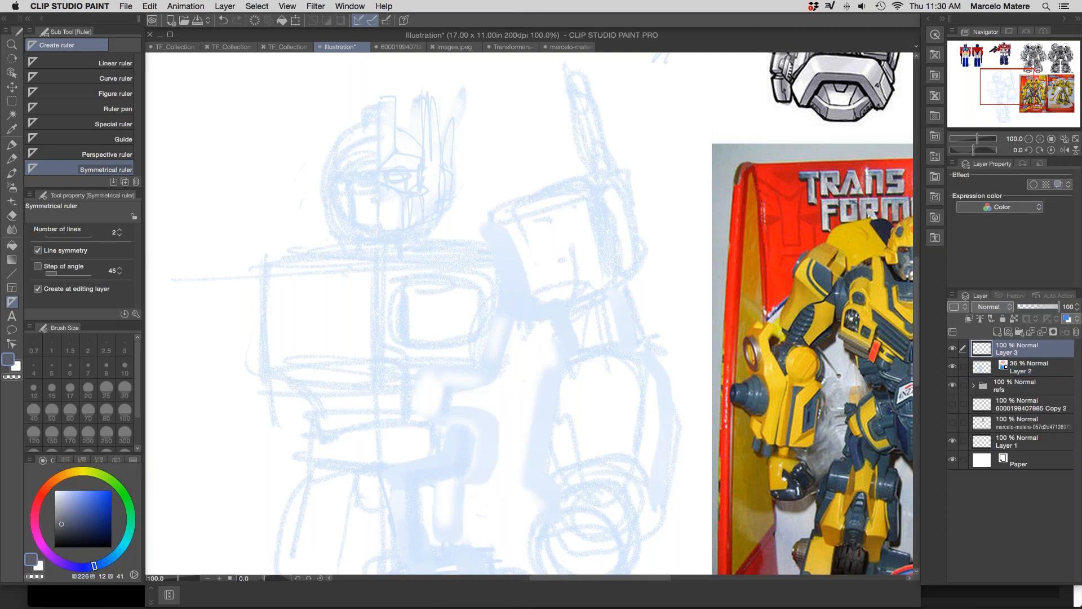
left_click_drag(378, 87, 381, 208)
left_click_drag(385, 395, 389, 415)
left_click_drag(467, 263, 518, 335)
Step: Set the drawing colour to black and choose the Real G-Pen at size 5 for inking the head
key("super+space")
left_click(470, 260)
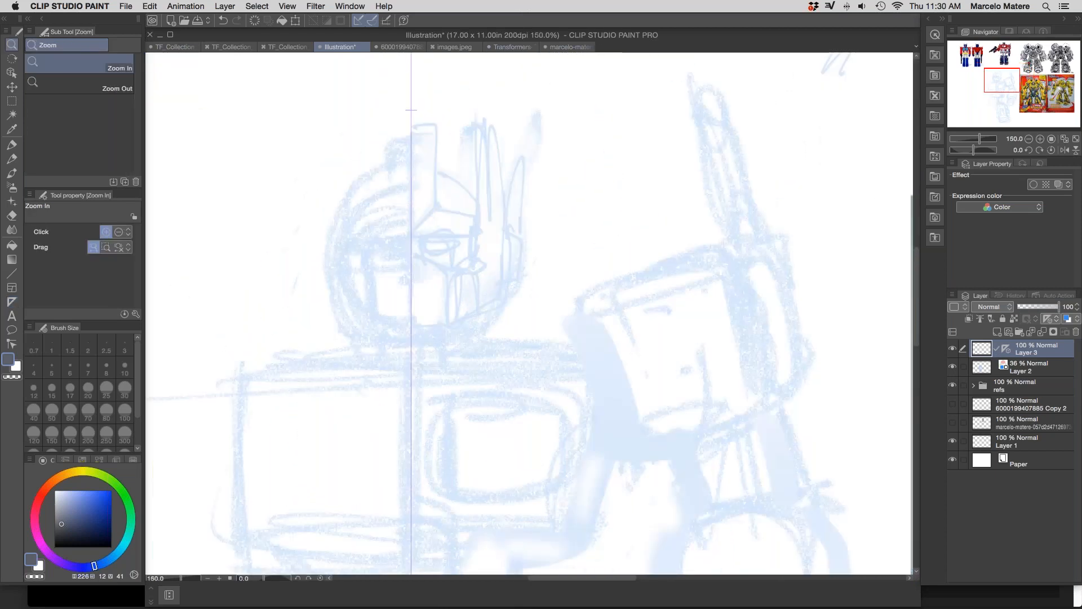
left_click(17, 157)
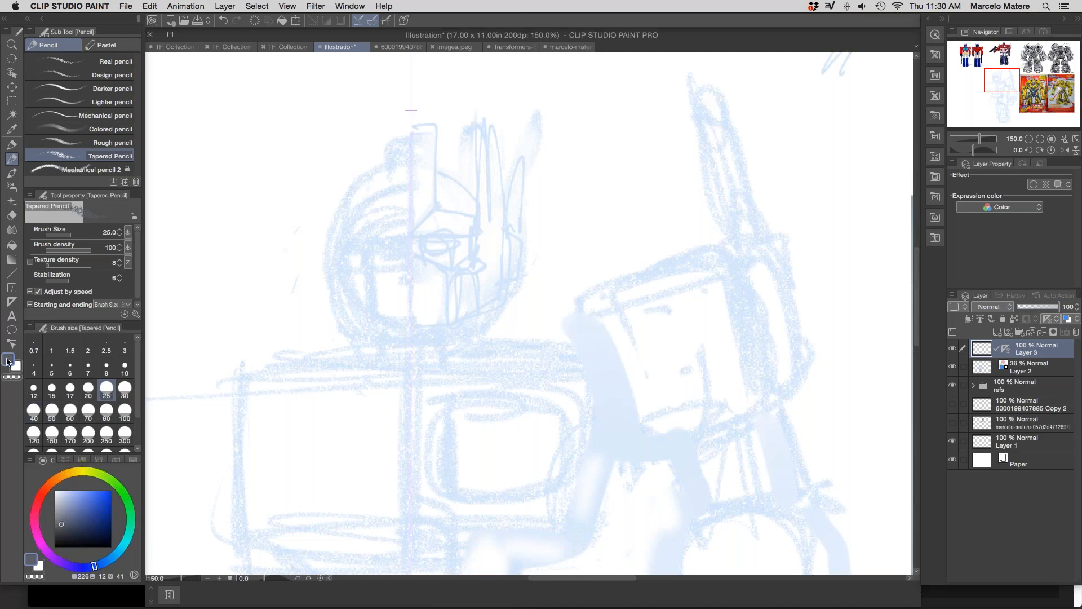
left_click(54, 547)
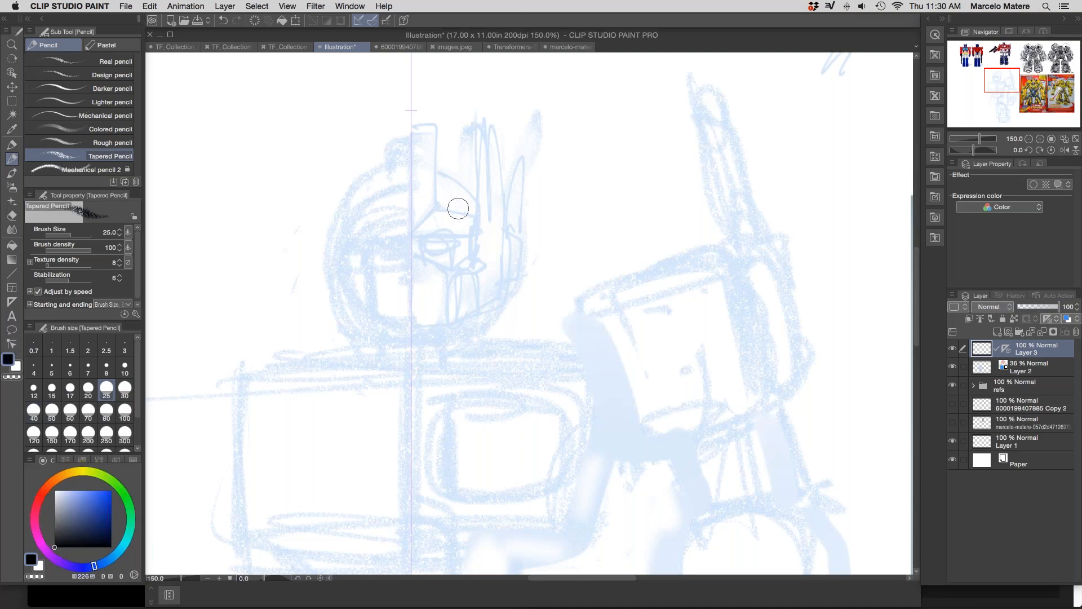
key("p")
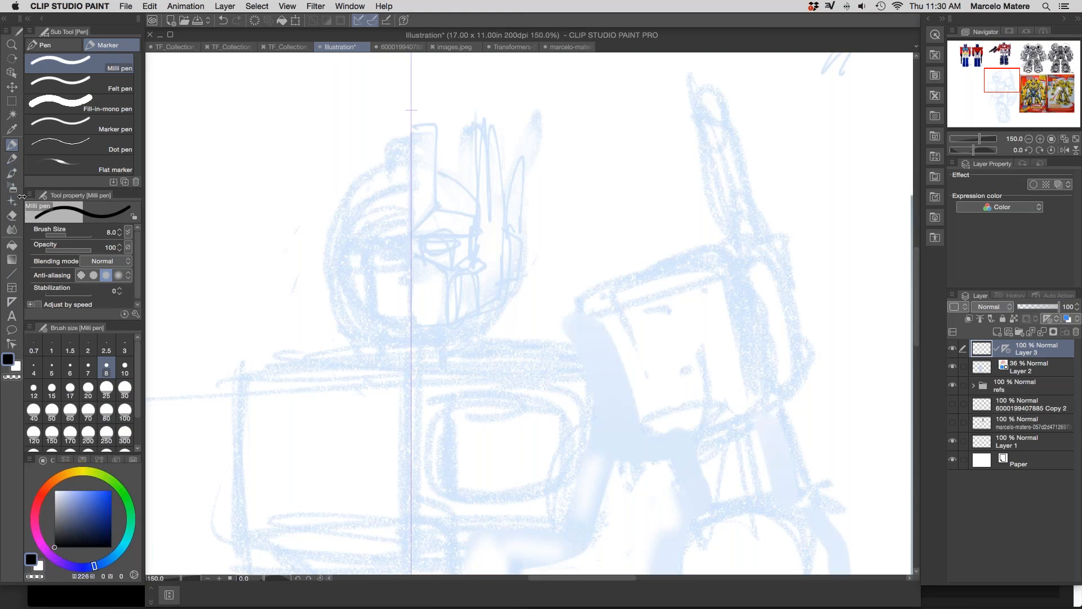
left_click(12, 173)
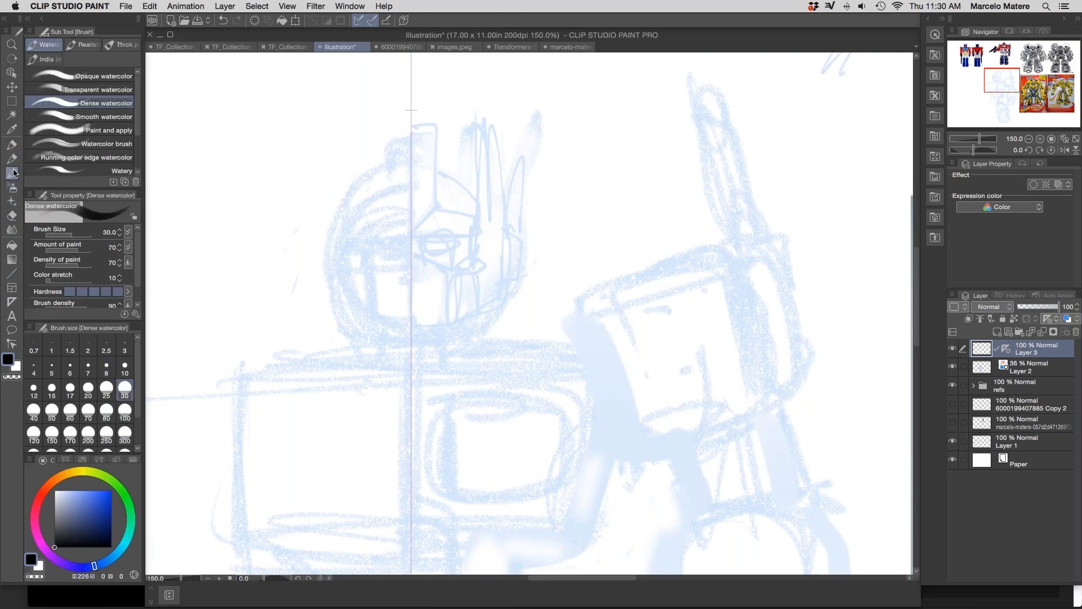
left_click(15, 161)
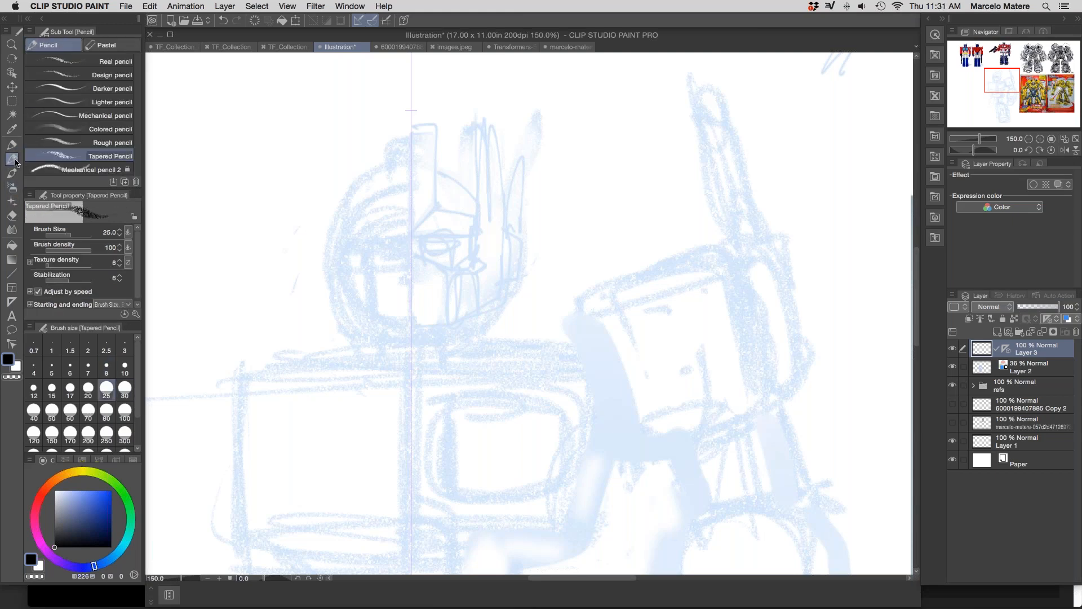
left_click(12, 144)
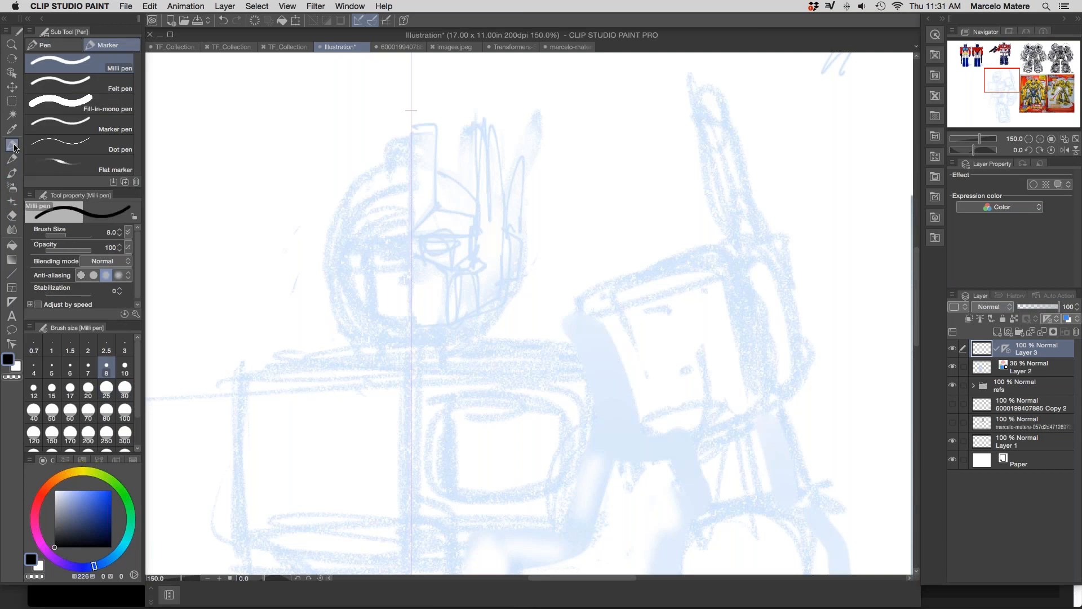
left_click(68, 47)
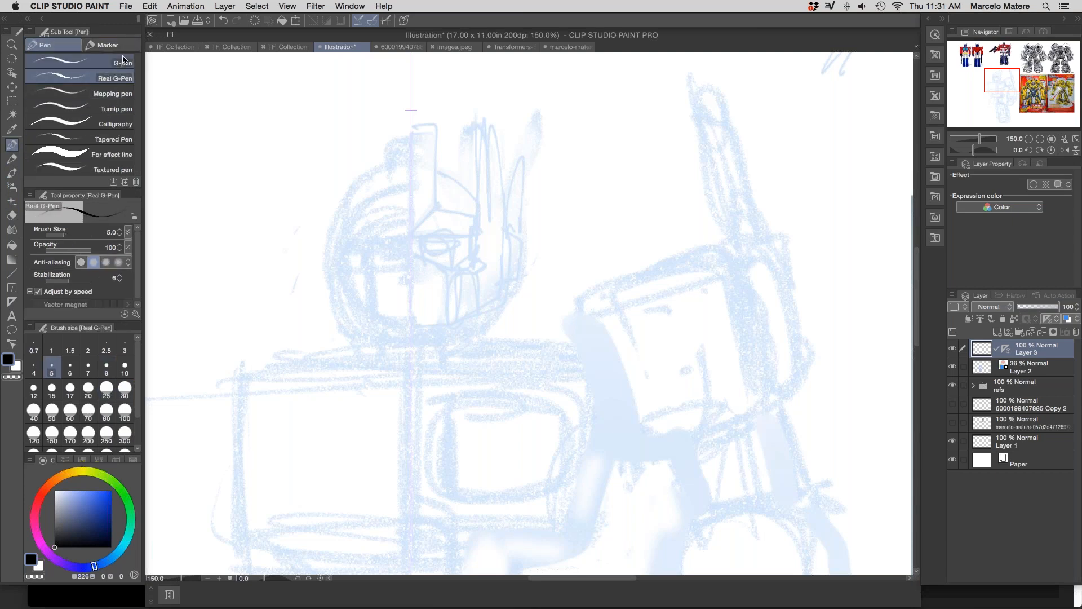
Step: Ink the helmet's central crest, the brow line above the eyes and the curved forehead panels over the blue sketch
left_click_drag(420, 124, 415, 123)
key("super+z")
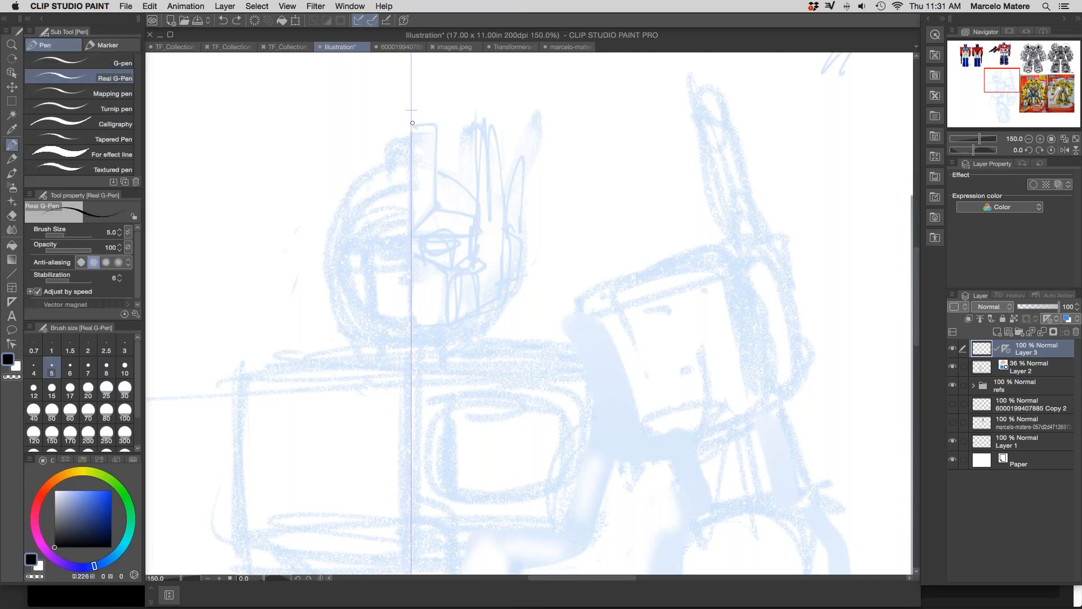
mouse_move(432, 124)
left_mouse_down()
mouse_move(439, 206)
mouse_move(436, 172)
mouse_move(412, 222)
mouse_move(475, 219)
left_mouse_up()
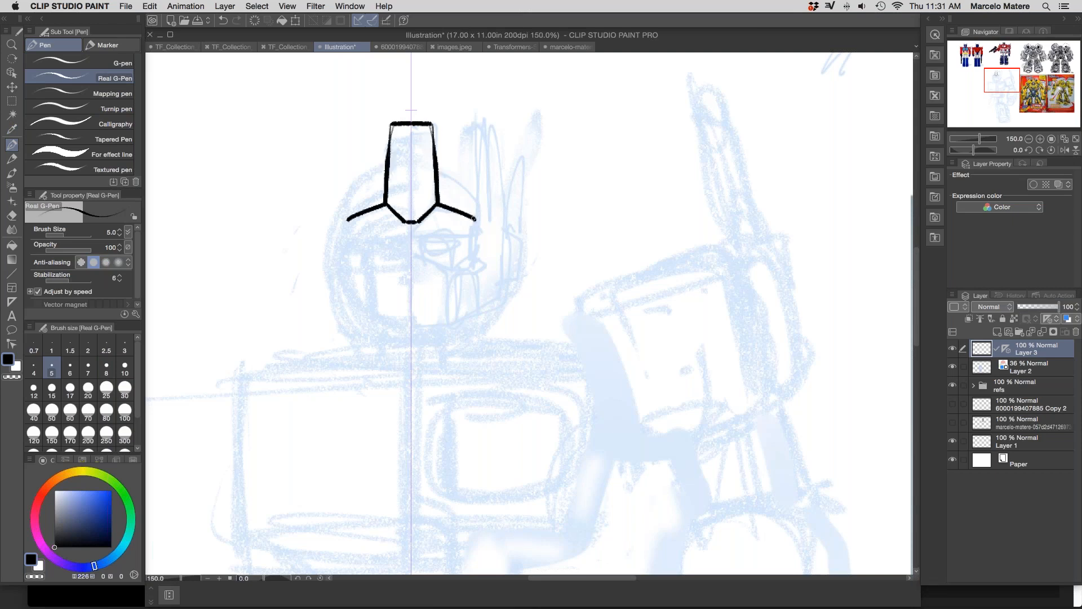
left_click_drag(412, 232, 480, 230)
mouse_move(439, 162)
left_mouse_down()
mouse_move(451, 200)
mouse_move(472, 190)
mouse_move(476, 213)
left_mouse_up()
Step: Ink the helmet's inner and outer side antennas, the ear guards and the cheek guards
mouse_move(477, 123)
left_mouse_down()
mouse_move(488, 228)
mouse_move(476, 259)
mouse_move(490, 264)
left_mouse_up()
mouse_move(474, 258)
left_mouse_down()
mouse_move(486, 257)
mouse_move(454, 274)
mouse_move(477, 271)
mouse_move(456, 327)
mouse_move(502, 308)
left_mouse_up()
mouse_move(514, 237)
left_mouse_down()
mouse_move(511, 292)
mouse_move(488, 295)
mouse_move(503, 275)
mouse_move(498, 299)
mouse_move(499, 273)
left_mouse_up()
mouse_move(490, 125)
left_mouse_down()
mouse_move(504, 230)
mouse_move(523, 131)
mouse_move(517, 235)
left_mouse_up()
mouse_move(524, 190)
left_mouse_down()
mouse_move(517, 290)
mouse_move(503, 308)
left_mouse_up()
Step: Ink the faceplate with its side edges, chin and vertical centre line
mouse_move(416, 257)
left_mouse_down()
mouse_move(452, 270)
mouse_move(451, 325)
mouse_move(436, 327)
left_mouse_up()
left_click_drag(435, 328, 413, 336)
left_click_drag(413, 316, 415, 260)
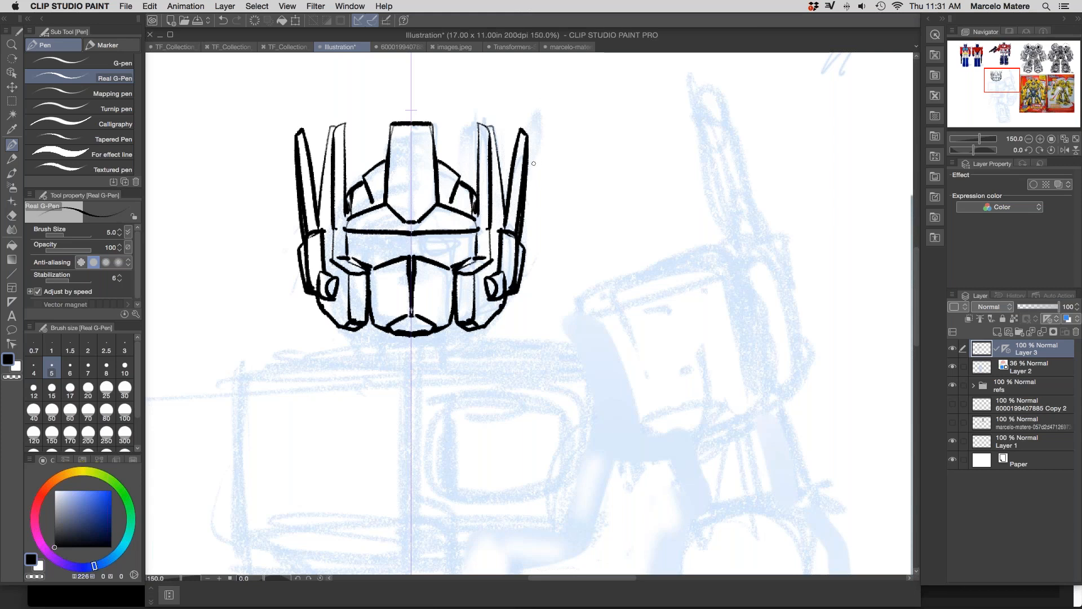
Step: Erase the right outer antenna and ear guard with the Soft eraser, reducing its size to 25
key("e")
mouse_move(525, 170)
left_mouse_down()
mouse_move(526, 147)
mouse_move(518, 216)
mouse_move(524, 139)
left_mouse_up()
key("bracketleft")
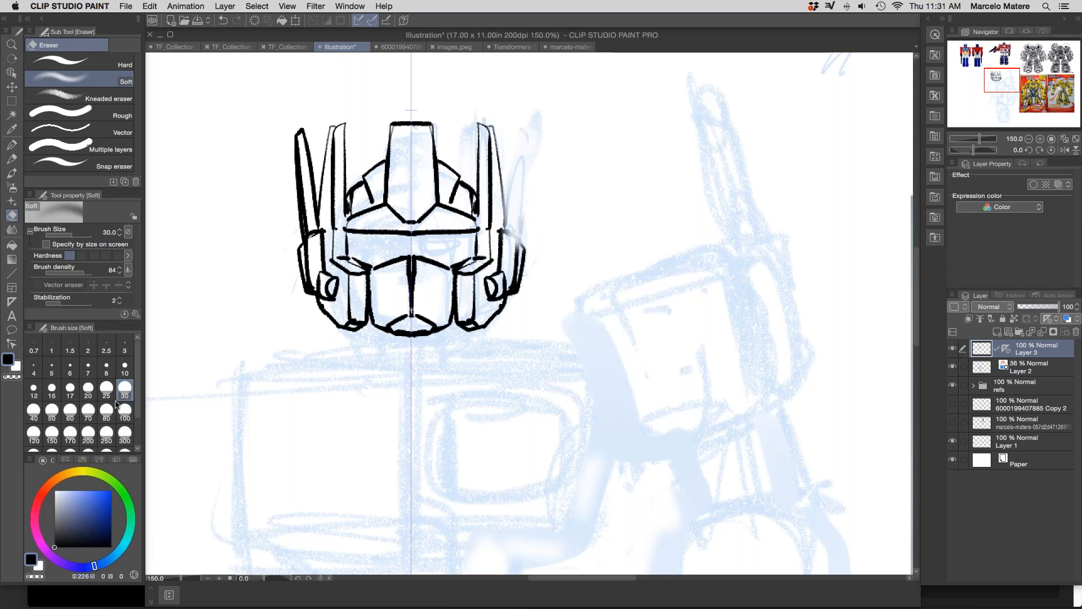
mouse_move(517, 186)
left_mouse_down()
mouse_move(515, 286)
mouse_move(516, 226)
left_mouse_up()
key("b")
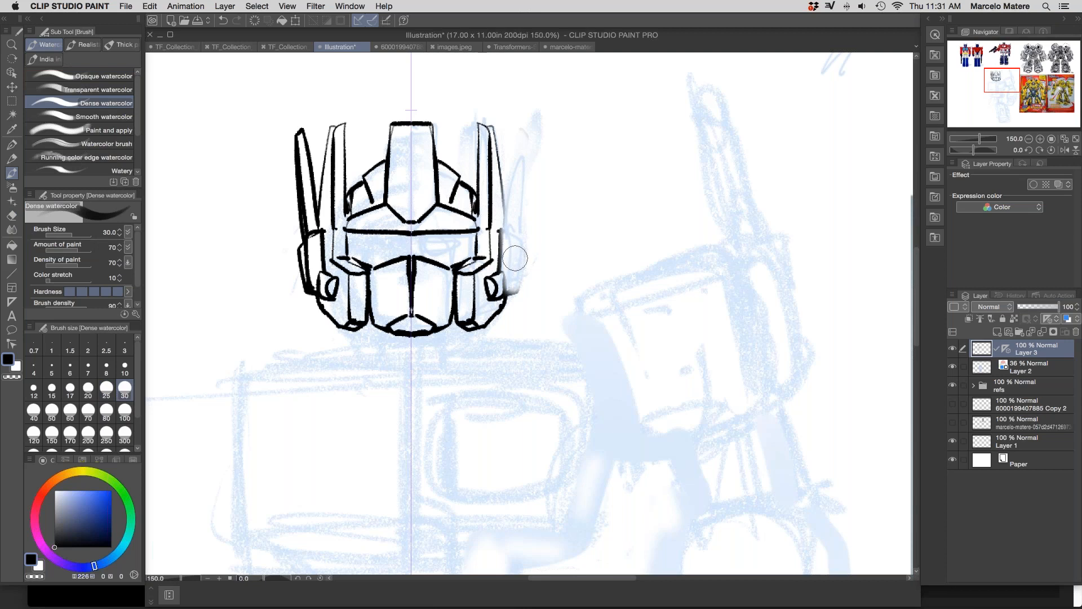
Step: Redraw the right outer antenna with a bent tip using the Real G-Pen and erase part of the left outer antenna
key("p")
key("p")
mouse_move(500, 229)
left_mouse_down()
mouse_move(517, 259)
mouse_move(500, 292)
left_mouse_up()
left_click_drag(496, 151, 501, 224)
mouse_move(503, 230)
left_mouse_down()
mouse_move(514, 175)
mouse_move(543, 154)
mouse_move(523, 180)
mouse_move(519, 238)
mouse_move(542, 161)
left_mouse_up()
key("e")
left_click_drag(282, 161, 305, 176)
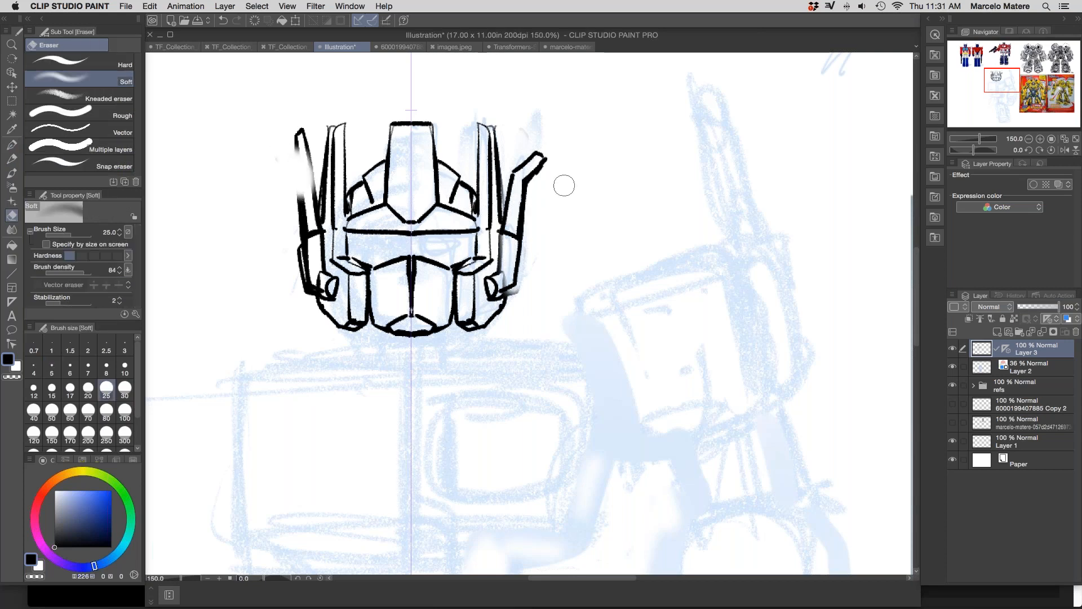
key("o")
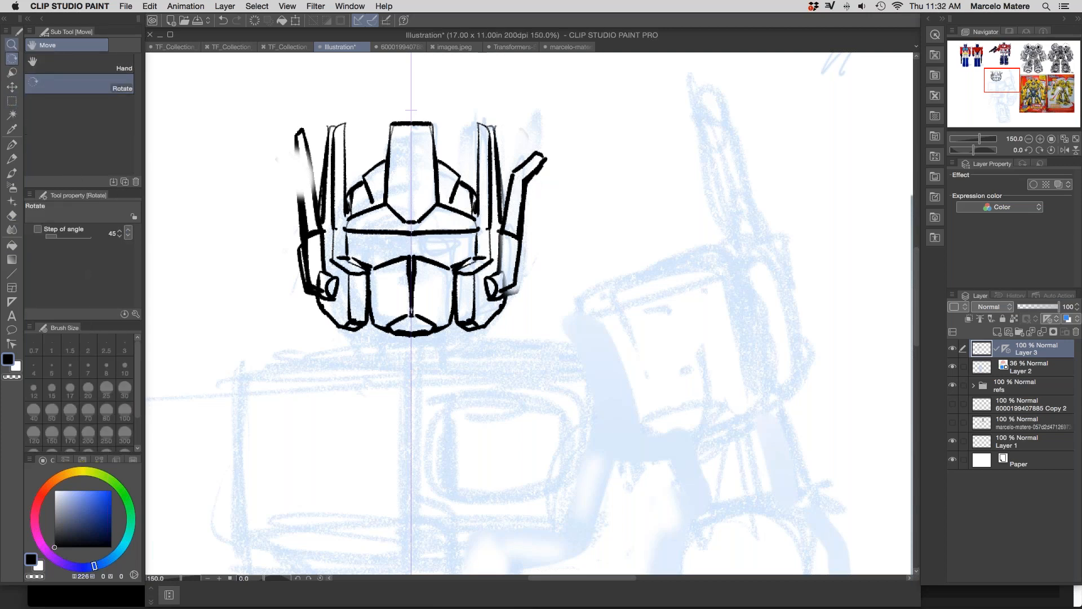
left_click(12, 330)
left_click_drag(557, 183, 468, 104)
key("super+z")
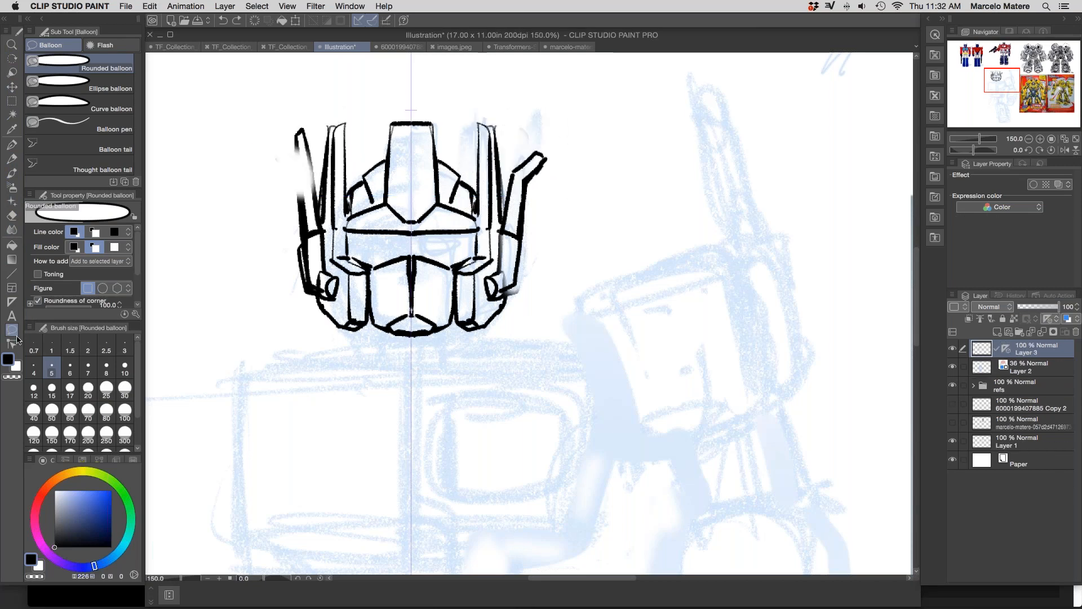
Step: Lasso the antennas and ear guards on the sides of the helmet, delete their line work and clear the selection
left_click(12, 101)
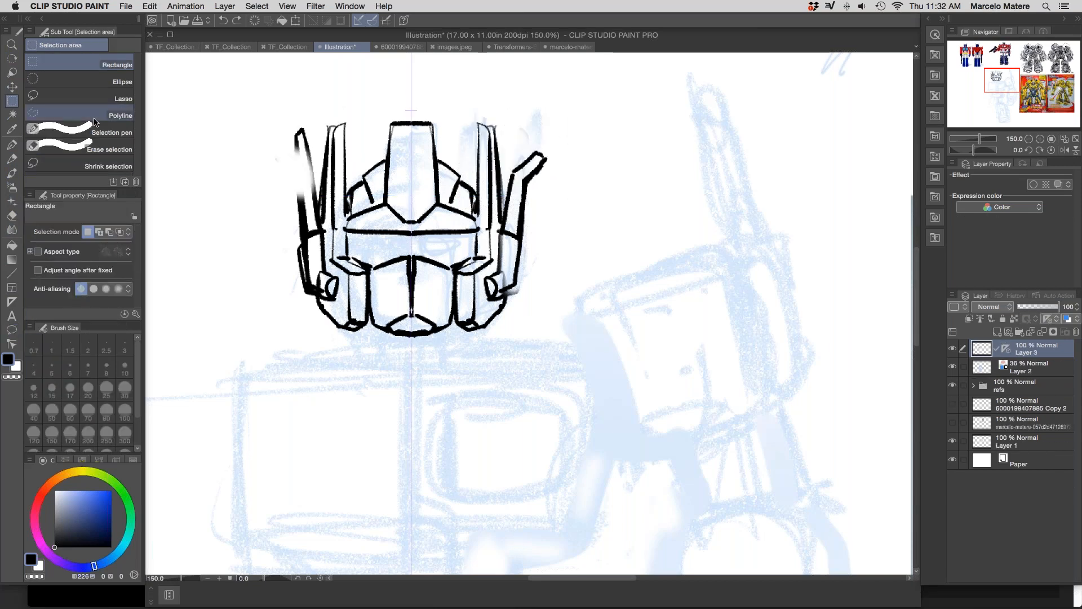
left_click(115, 97)
mouse_move(564, 178)
left_mouse_down()
mouse_move(494, 97)
mouse_move(472, 143)
mouse_move(476, 200)
mouse_move(530, 269)
mouse_move(563, 176)
left_mouse_up()
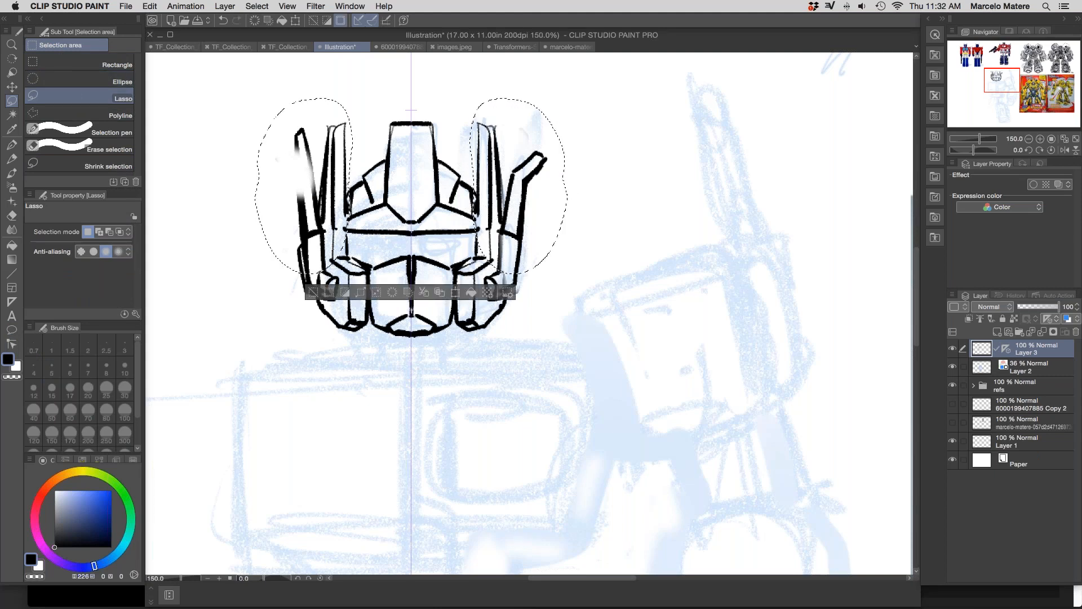
key("Delete")
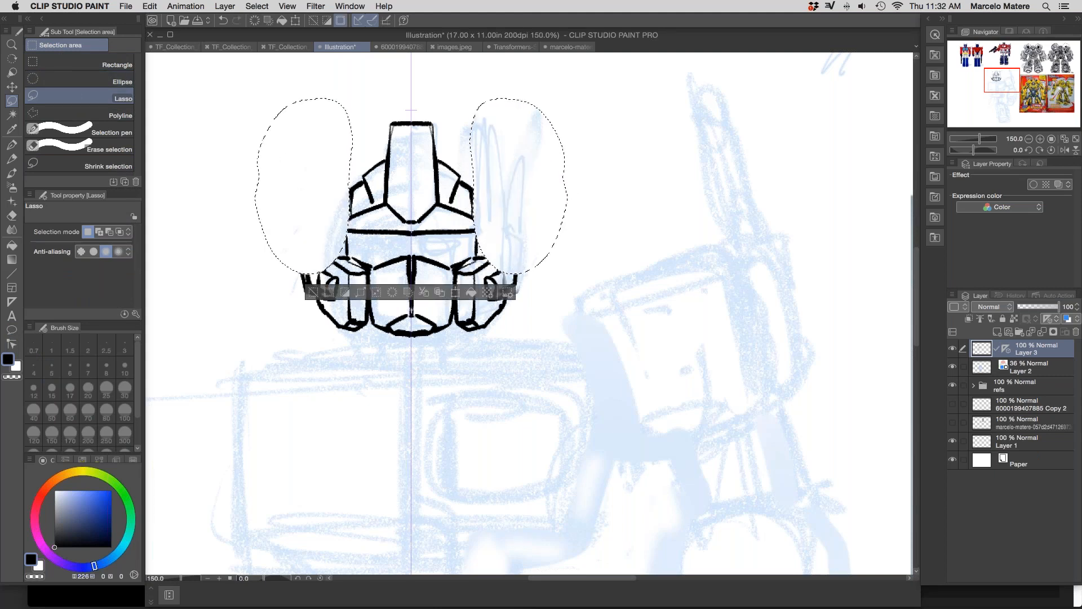
key("super+d")
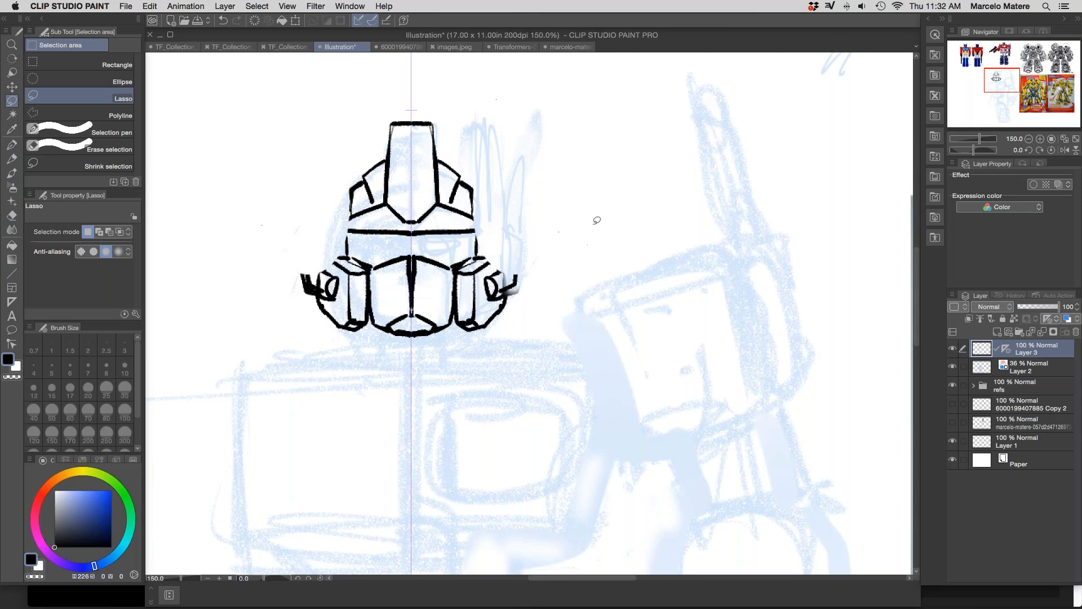
key("p")
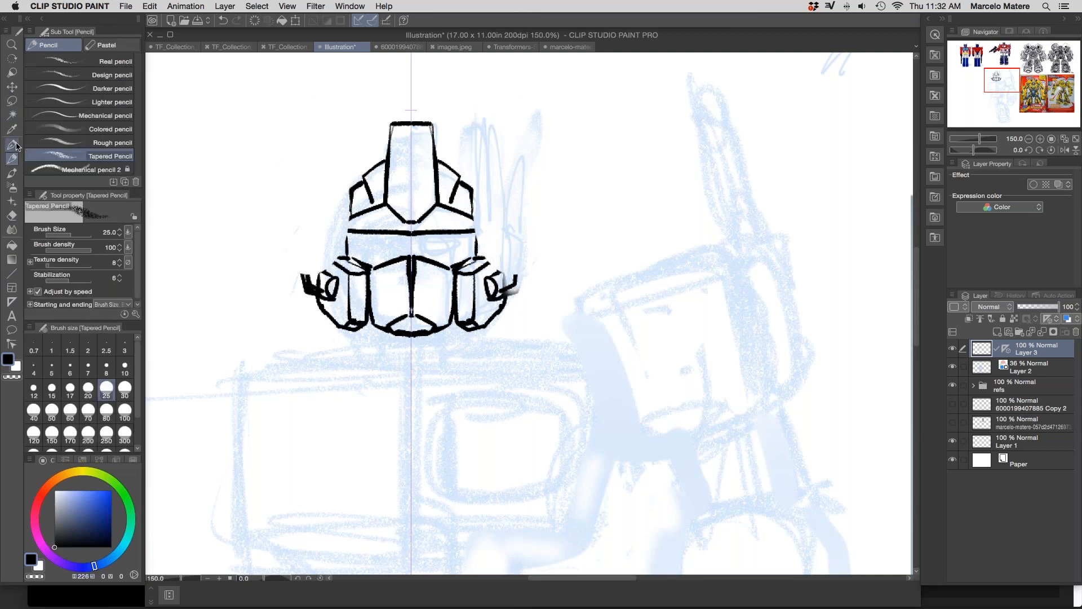
left_click_drag(478, 202, 478, 244)
key("super+z")
Step: Sketch the inner edge of the helmet's side antennas with Mechanical pencil 2 at size 4
left_click(112, 169)
mouse_move(475, 192)
left_mouse_down()
mouse_move(477, 257)
mouse_move(479, 230)
left_mouse_up()
key("super+z")
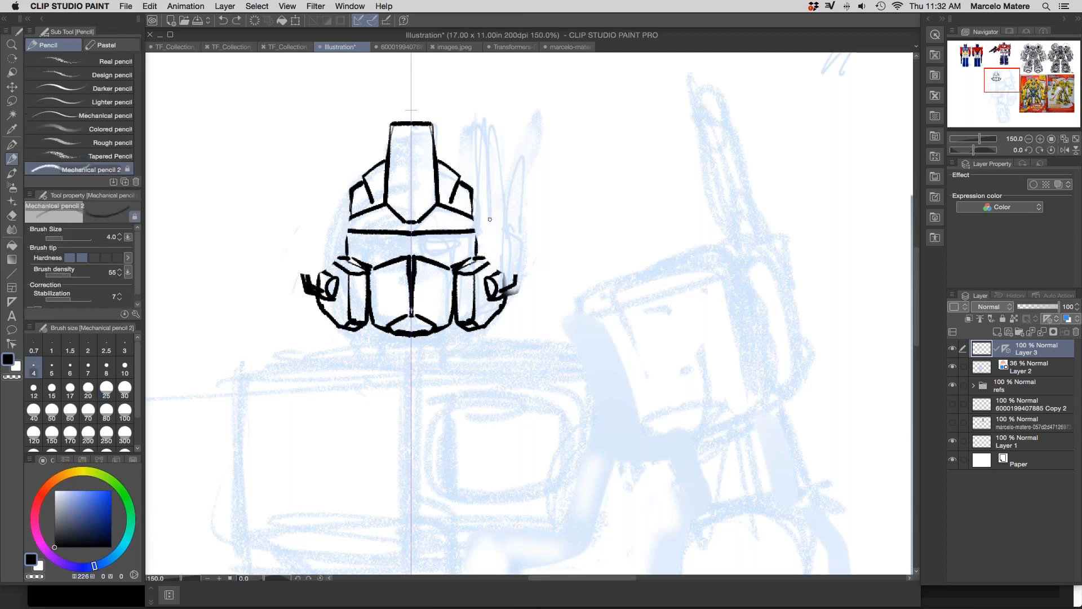
left_click_drag(476, 186, 474, 260)
left_click_drag(475, 260, 479, 127)
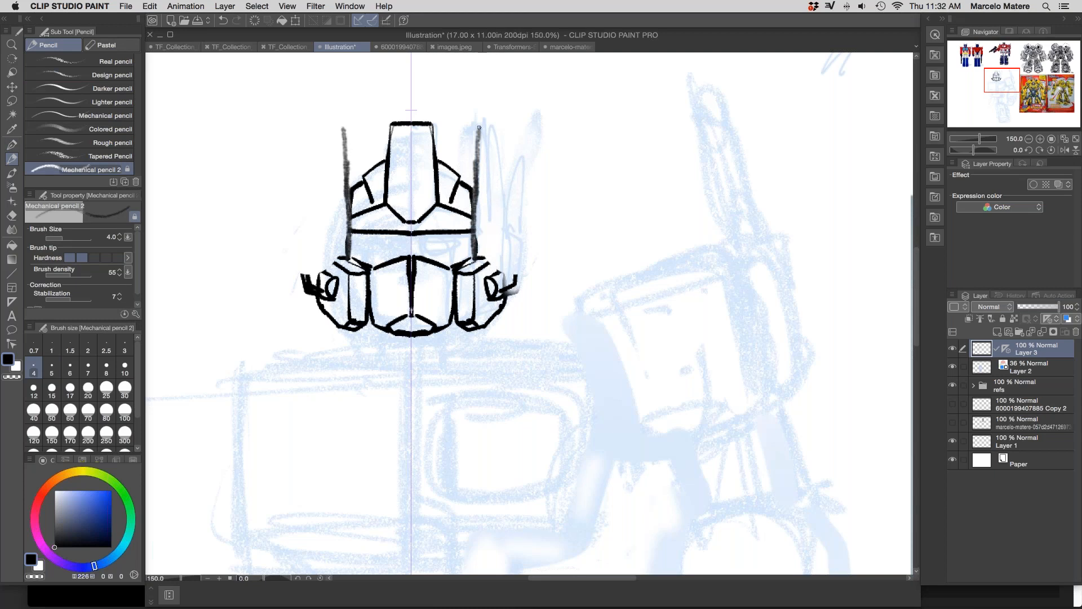
Step: Ink the tapered inner antennas along both sides of the helmet with the Real G-Pen at size 5
left_click(11, 145)
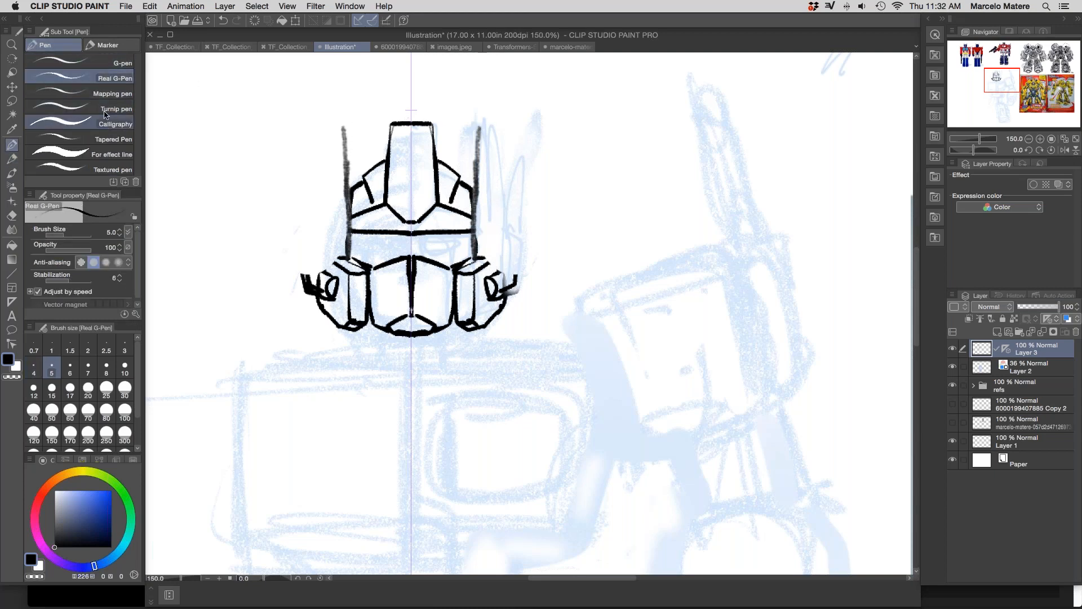
left_click_drag(478, 129, 478, 248)
mouse_move(479, 215)
left_mouse_down()
mouse_move(488, 122)
mouse_move(506, 220)
left_mouse_up()
left_click_drag(489, 127, 490, 234)
left_click_drag(489, 135, 499, 245)
left_click_drag(497, 189, 505, 272)
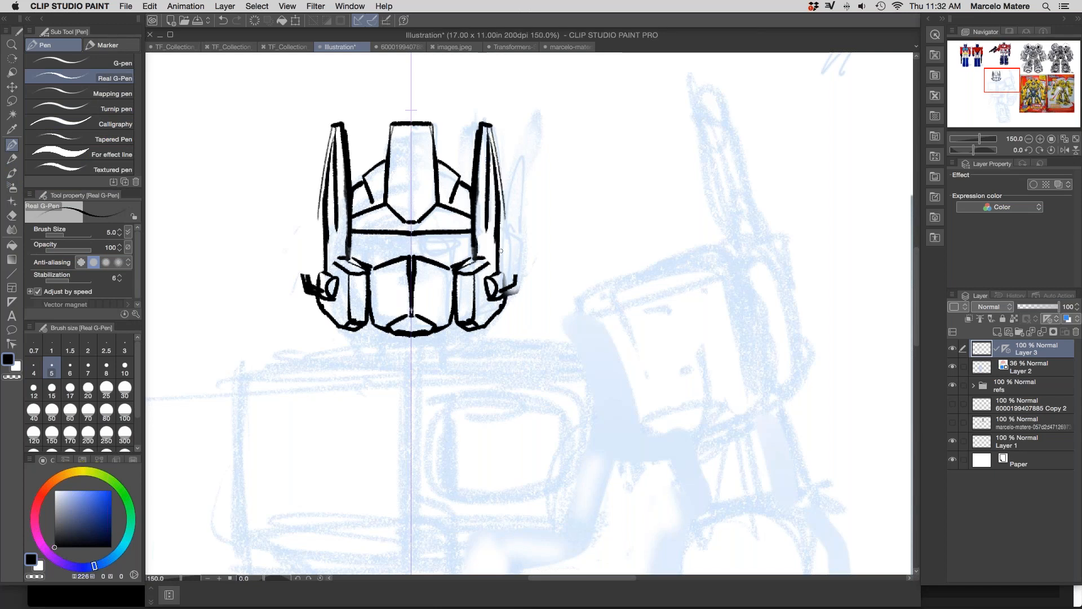
Step: Ink the ear guards and taller, outward-slanting outer antennas, and trim the antennas' outer edges with the Soft eraser at size 25
left_click_drag(497, 208, 509, 286)
mouse_move(501, 219)
left_mouse_down()
mouse_move(518, 222)
mouse_move(511, 205)
mouse_move(533, 99)
left_mouse_up()
left_click_drag(533, 99, 545, 102)
mouse_move(544, 102)
left_mouse_down()
mouse_move(519, 217)
mouse_move(527, 148)
left_mouse_up()
mouse_move(524, 121)
left_mouse_down()
mouse_move(510, 181)
mouse_move(526, 224)
left_mouse_up()
mouse_move(539, 104)
left_mouse_down()
mouse_move(528, 175)
mouse_move(547, 90)
mouse_move(545, 187)
left_mouse_up()
key("e")
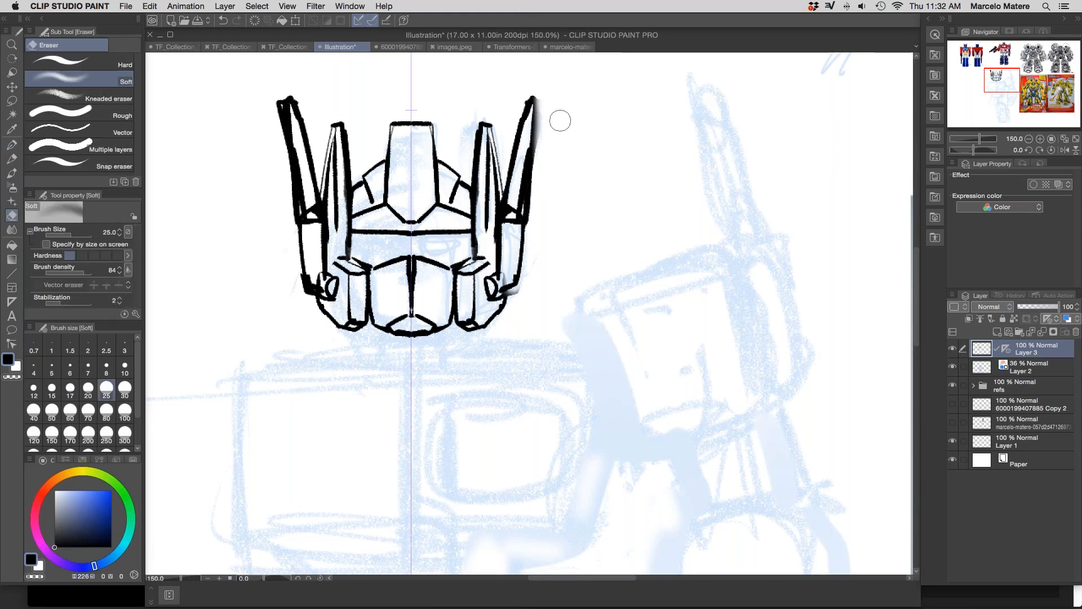
left_click_drag(277, 97, 288, 211)
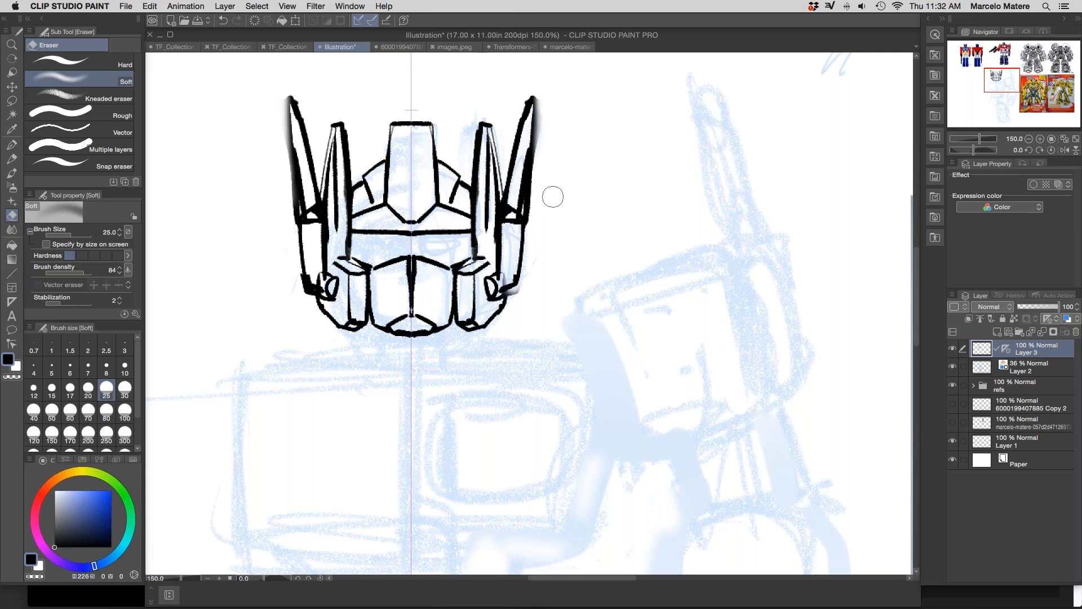
Step: Try inking narrow angular eyes beneath the brow line with the Real G-Pen, and undo the strokes
key("p")
mouse_move(416, 242)
left_mouse_down()
mouse_move(443, 234)
mouse_move(461, 246)
left_mouse_up()
left_click_drag(366, 249, 419, 247)
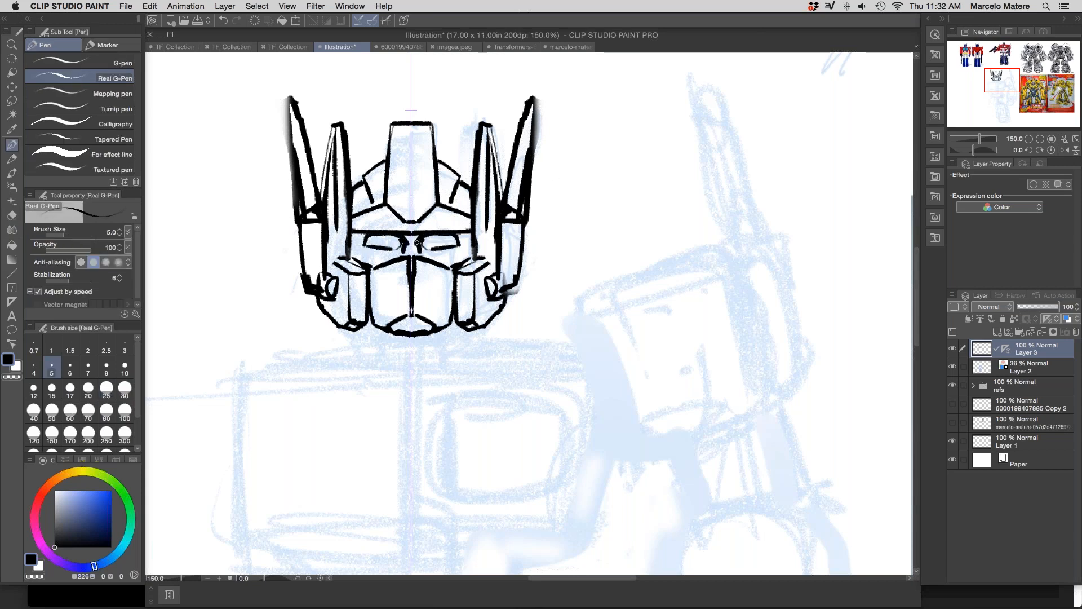
key("super+z")
key("super+z")
key("super+z")
key("super+z")
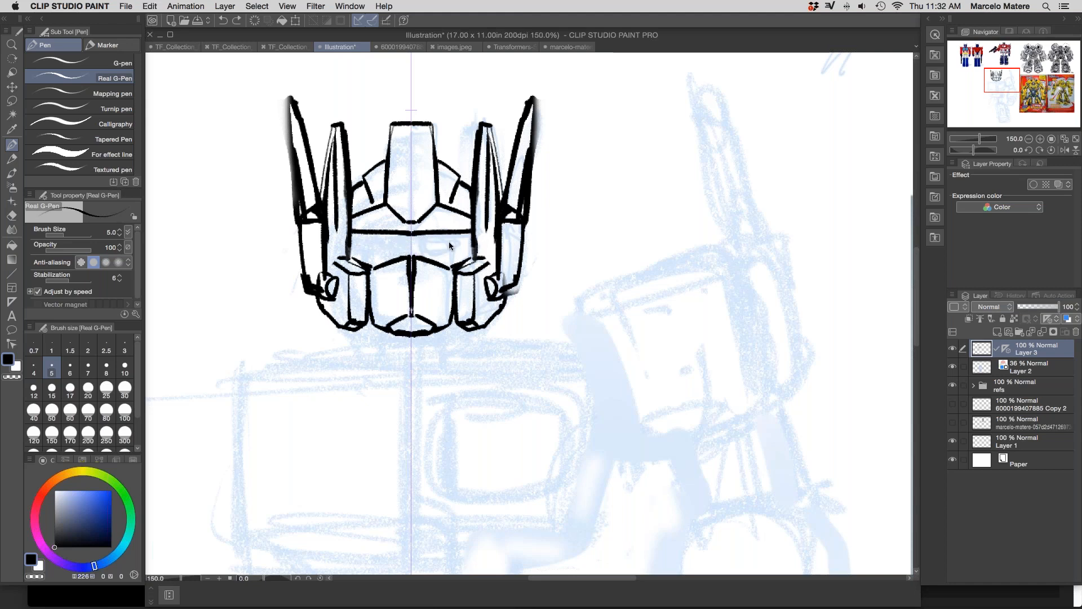
Step: Ink the narrow eyes on both sides of the face and darken the recess beneath the brow with the Real G-Pen at size 5
mouse_move(427, 238)
left_mouse_down()
mouse_move(462, 245)
mouse_move(444, 232)
mouse_move(419, 242)
mouse_move(421, 253)
mouse_move(463, 262)
mouse_move(427, 246)
mouse_move(435, 233)
mouse_move(459, 246)
mouse_move(426, 248)
left_mouse_up()
key("super+z")
key("super+z")
key("super+z")
key("super+z")
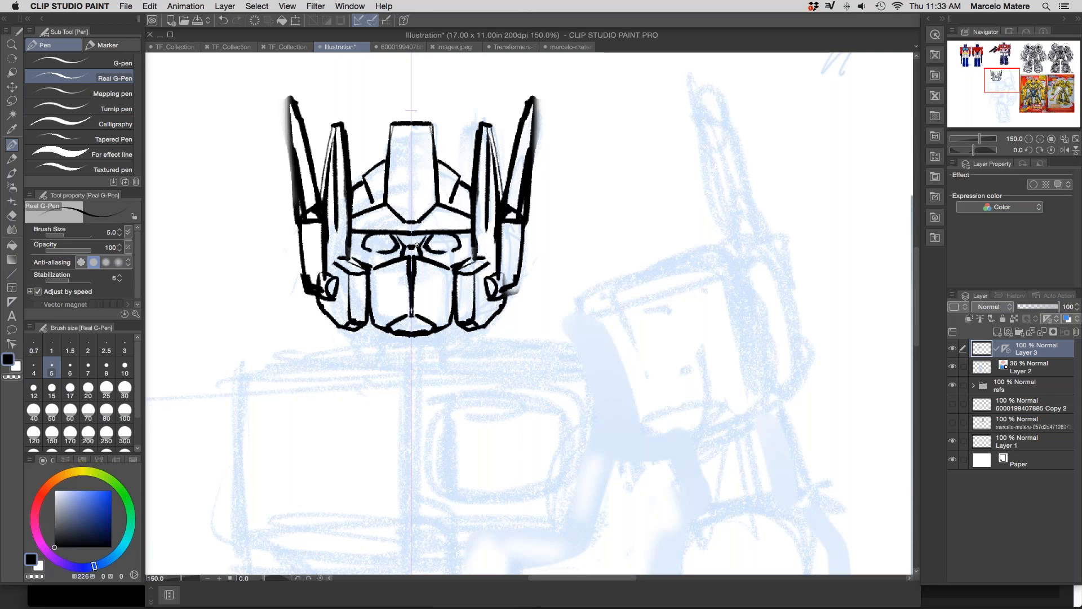
mouse_move(462, 248)
left_mouse_down()
mouse_move(472, 231)
mouse_move(428, 235)
left_mouse_up()
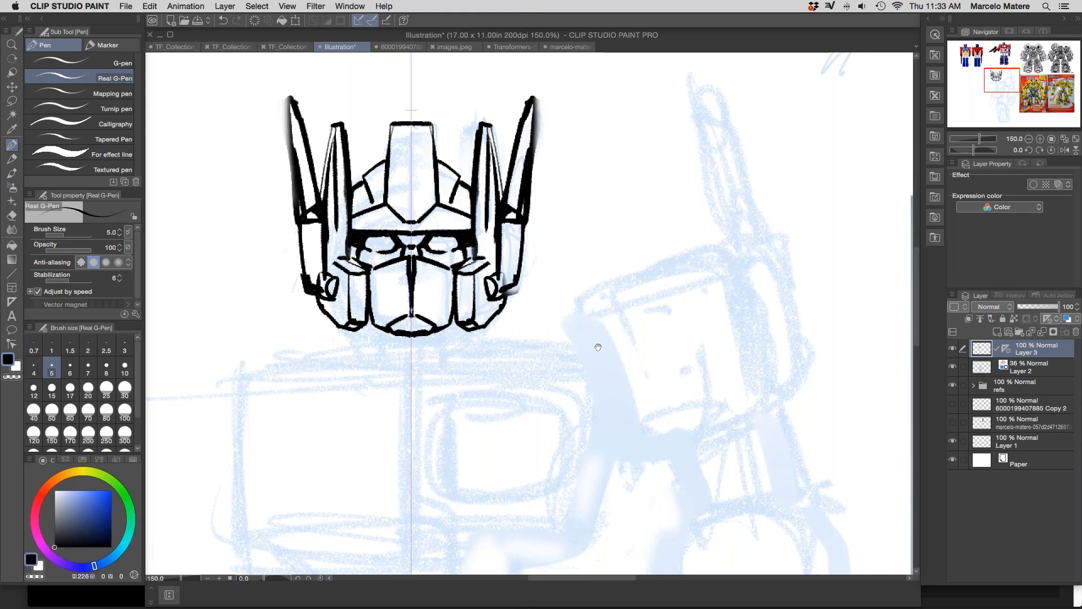
Step: Ink the short neck lines under the head and the wide, gently curved top edge of the chest, starting its outer sides
left_click_drag(598, 348, 652, 246)
mouse_move(519, 226)
left_mouse_down()
mouse_move(514, 244)
mouse_move(498, 233)
mouse_move(637, 253)
left_mouse_up()
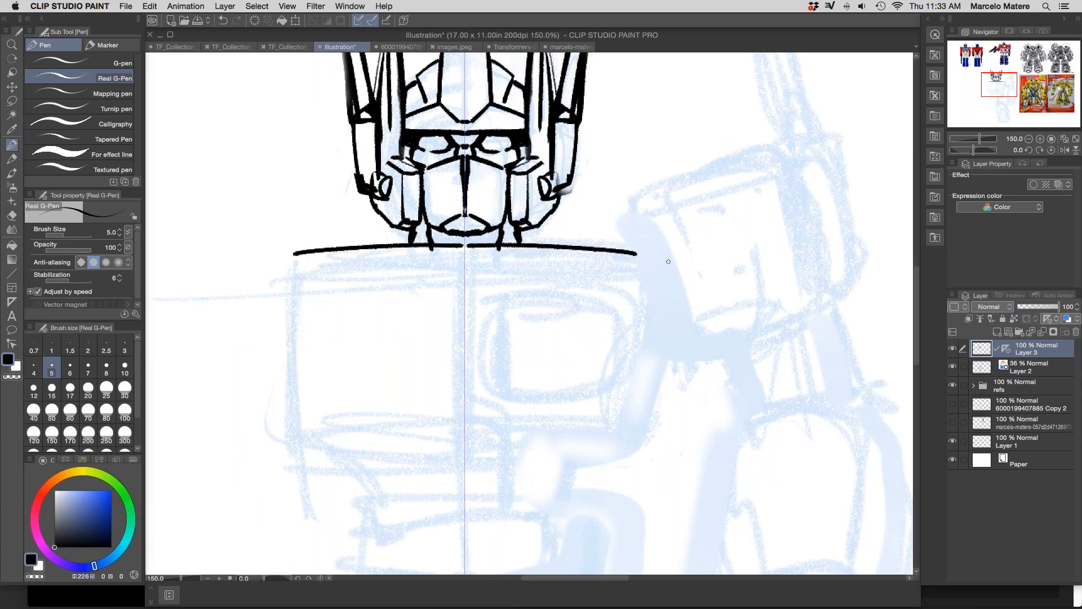
left_click_drag(469, 243, 648, 265)
mouse_move(566, 249)
left_mouse_down()
mouse_move(647, 264)
mouse_move(655, 354)
mouse_move(632, 450)
left_mouse_up()
Step: Check the red and blue toy reference, then ink the chest's tapering sides and the angled corners below them
scroll(686, 307, "up", 10)
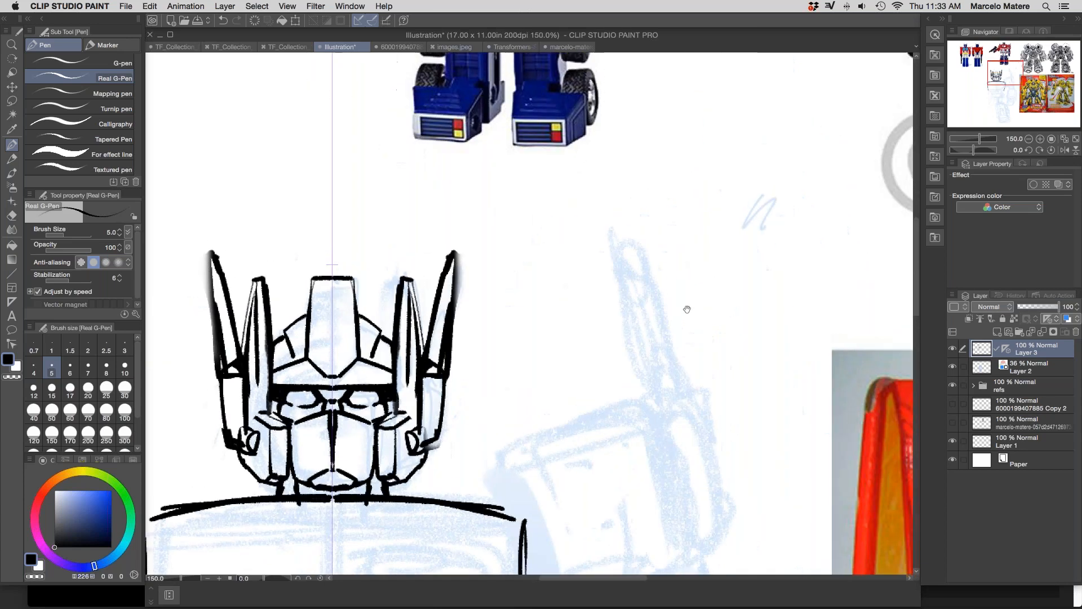
scroll(623, 327, "up", 5)
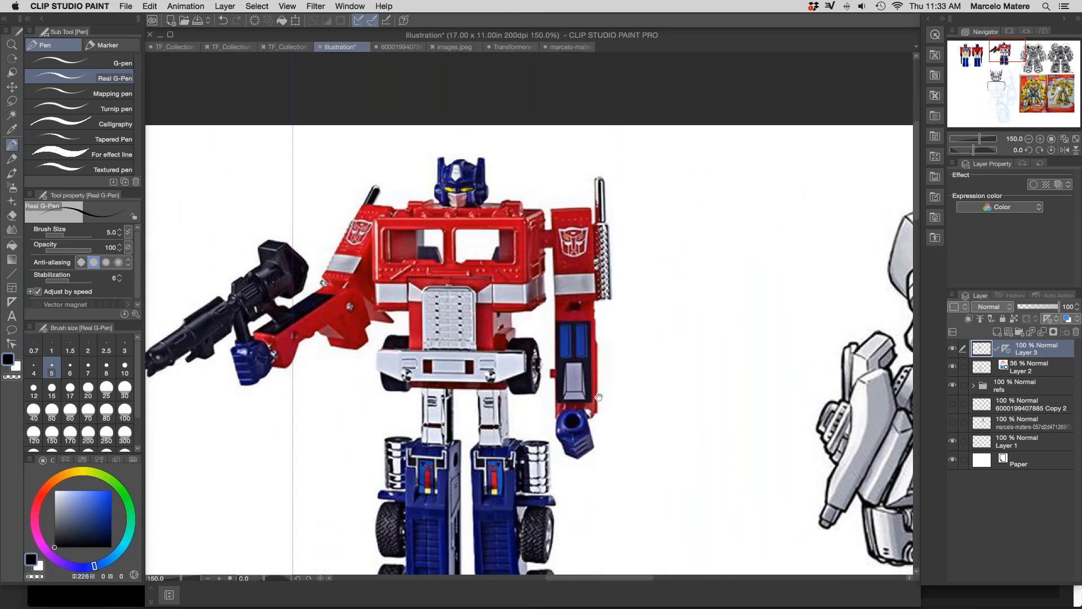
scroll(599, 397, "down", 15)
left_click_drag(641, 319, 615, 319)
left_click_drag(655, 275, 640, 437)
left_click_drag(571, 477, 631, 451)
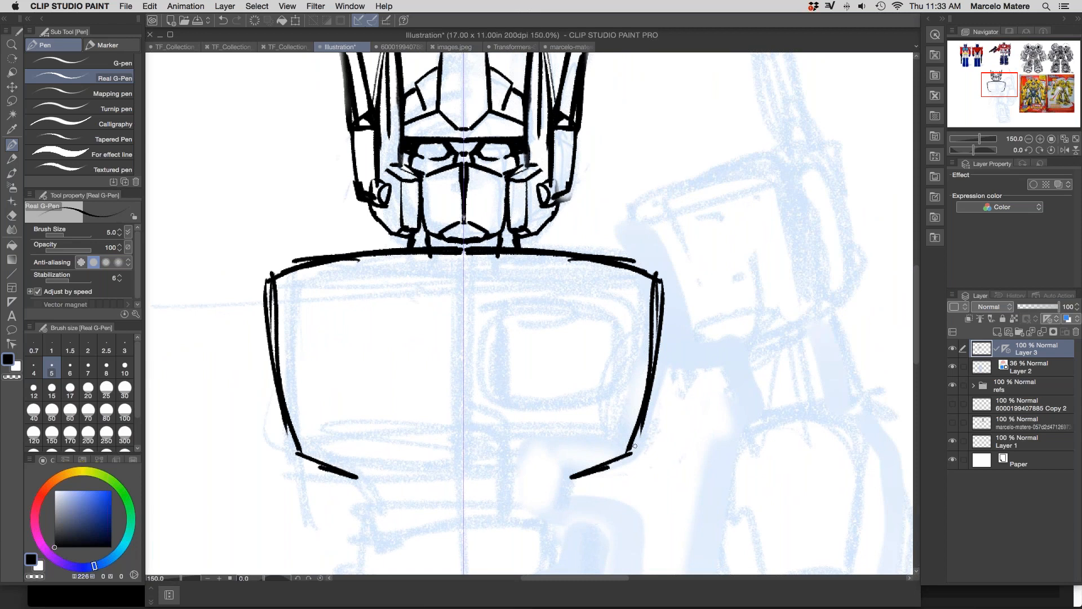
Step: Try inking a lower edge across the chest with a slight dip at the center line, and undo the thickening strokes
mouse_move(477, 438)
left_mouse_down()
mouse_move(617, 443)
mouse_move(638, 420)
left_mouse_up()
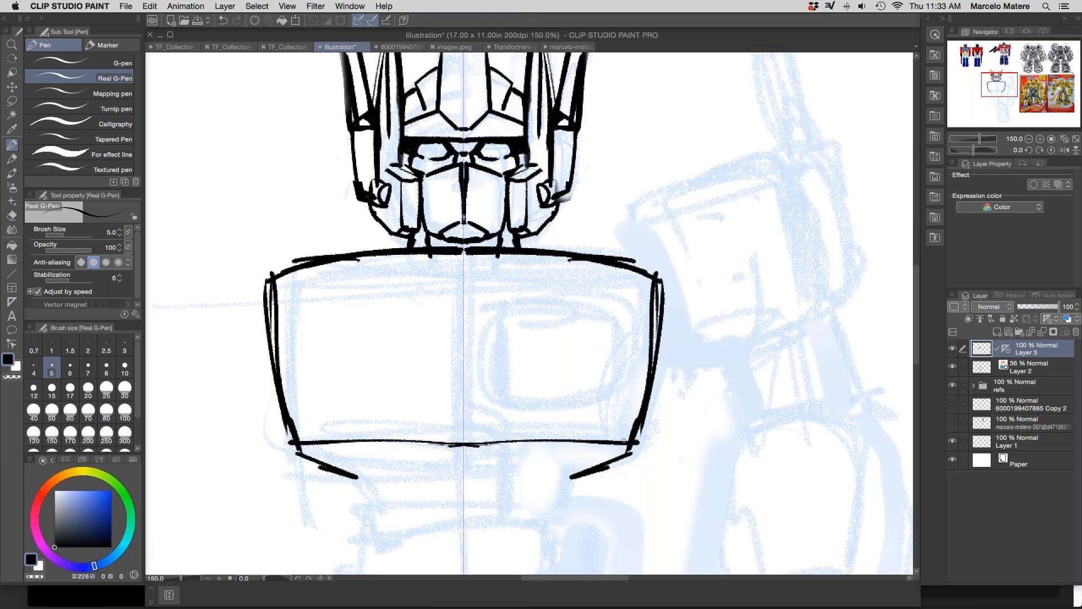
left_click_drag(624, 440, 448, 454)
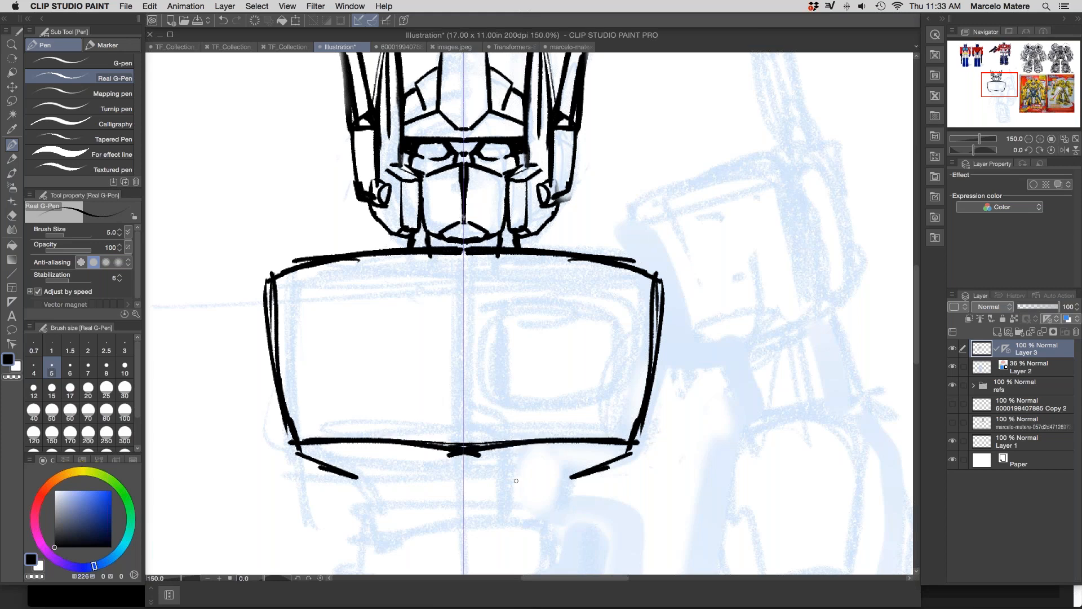
key("super+z")
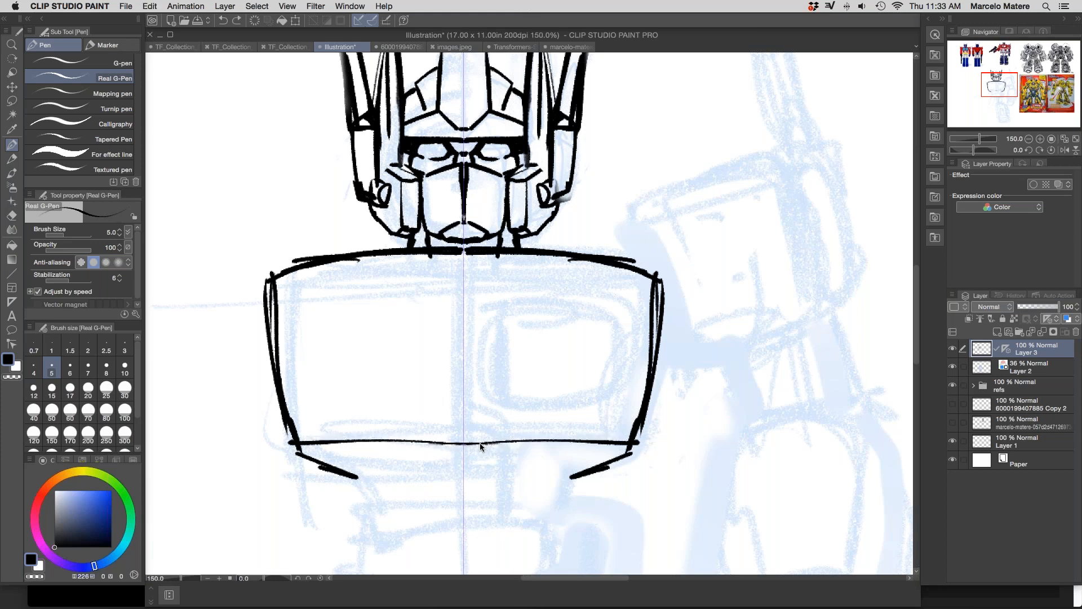
Step: Erase the chest's lower line with the Soft eraser at size 25 and re-ink it with the Real G-Pen, arching upward at the center
key("r")
mouse_move(608, 359)
left_mouse_down()
mouse_move(608, 396)
mouse_move(473, 415)
left_mouse_up()
key("e")
mouse_move(404, 270)
left_mouse_down()
mouse_move(411, 386)
mouse_move(389, 122)
left_mouse_up()
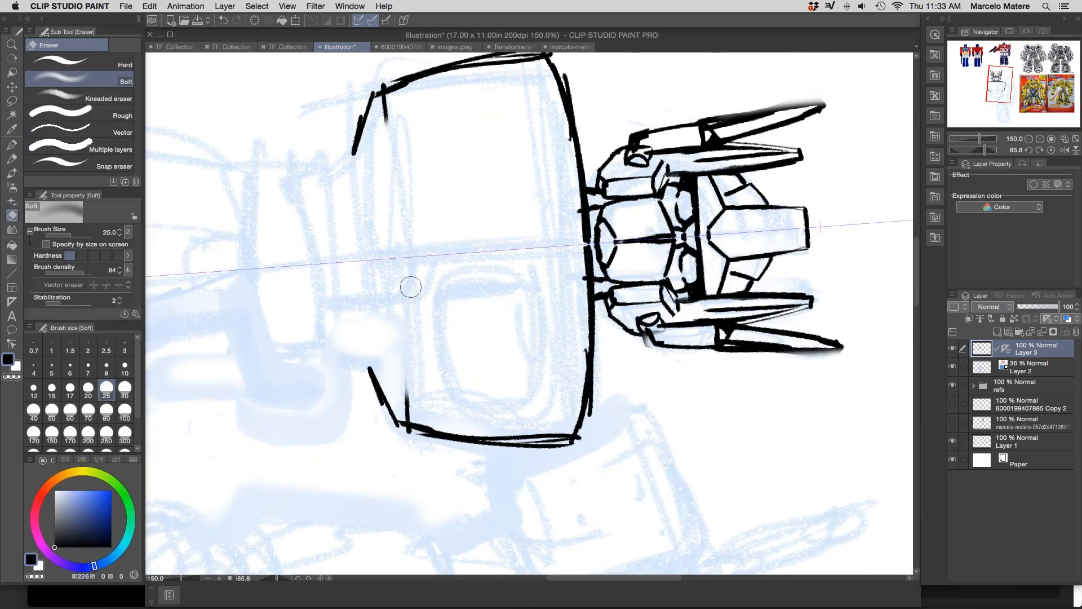
key("p")
left_click_drag(410, 257, 415, 402)
mouse_move(415, 338)
left_mouse_down()
mouse_move(410, 427)
mouse_move(407, 195)
left_mouse_up()
left_click_drag(410, 233, 409, 354)
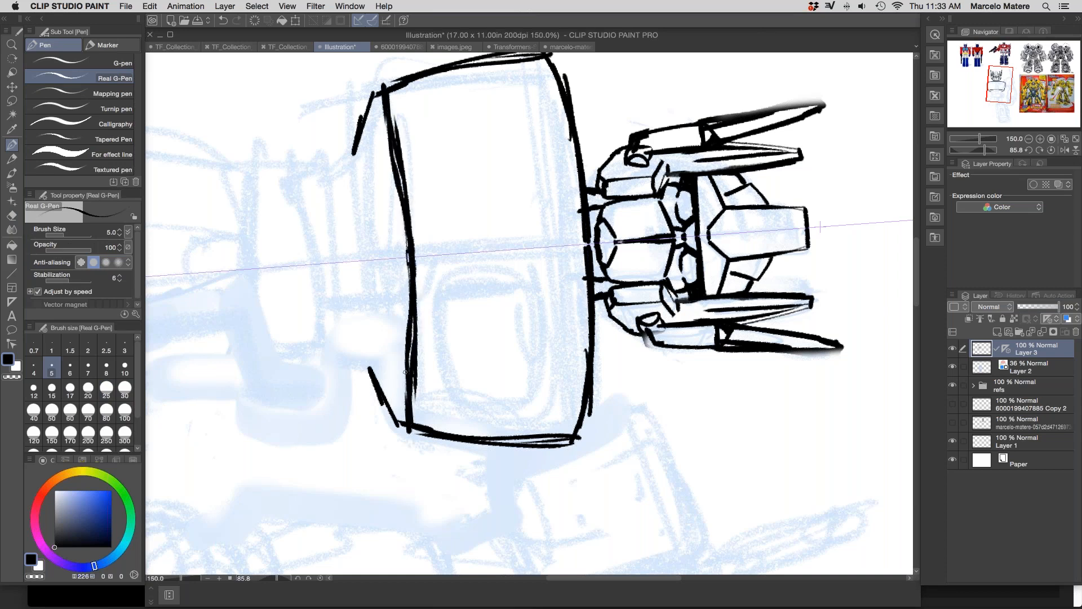
Step: Ink the two chest windows as rounded quadrilateral frames with inner panes, and add short tick marks at the chest's lower edge
mouse_move(447, 276)
left_mouse_down()
mouse_move(449, 401)
mouse_move(525, 272)
mouse_move(544, 269)
mouse_move(542, 405)
left_mouse_up()
left_click_drag(448, 403, 541, 389)
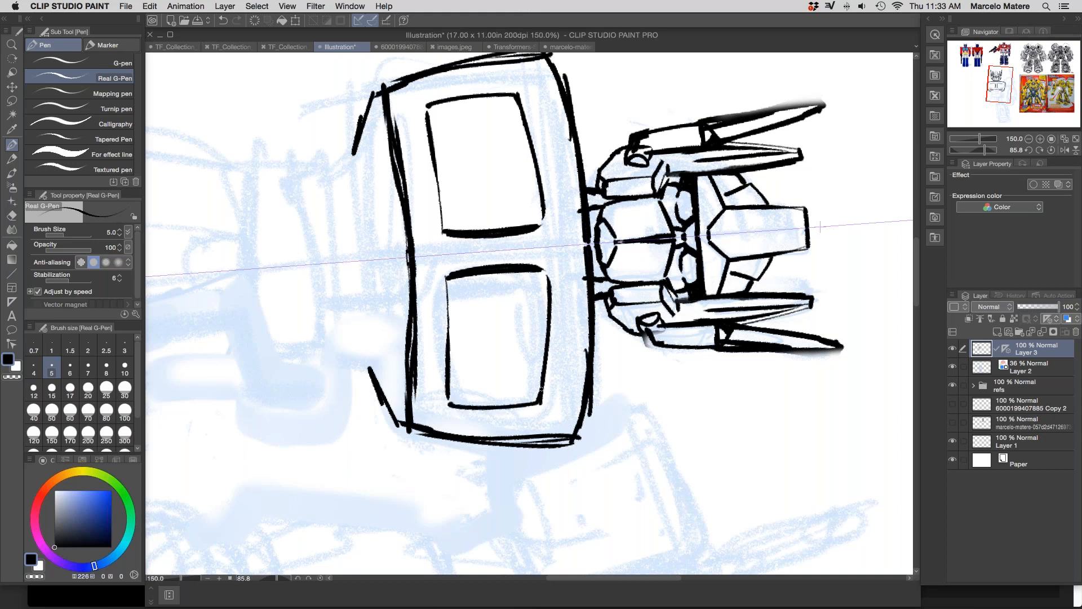
mouse_move(458, 296)
left_mouse_down()
mouse_move(461, 392)
mouse_move(529, 385)
mouse_move(527, 287)
mouse_move(467, 288)
mouse_move(460, 315)
left_mouse_up()
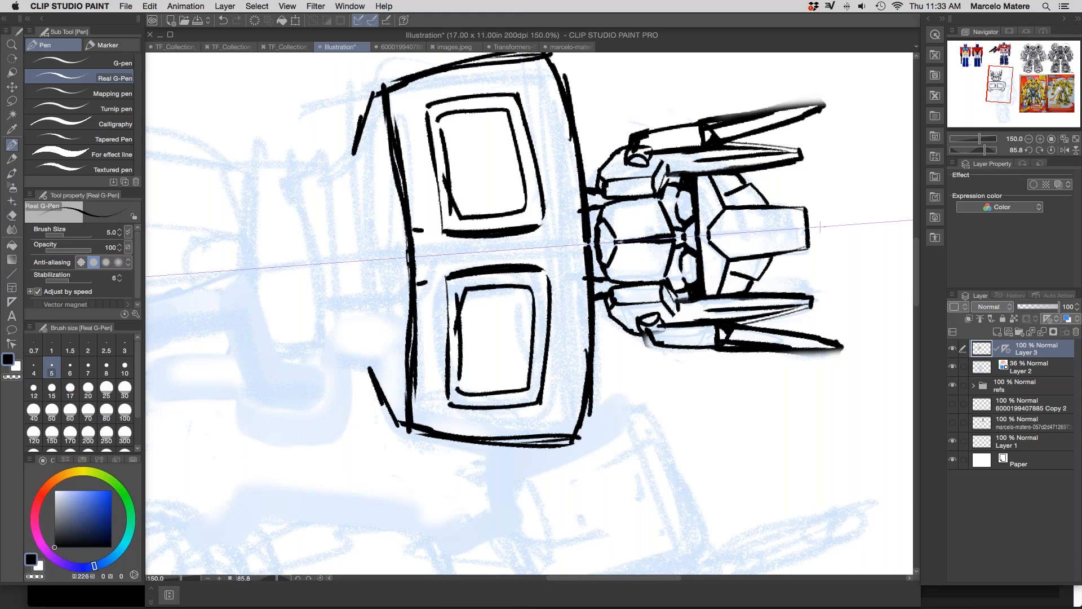
Step: Rotate the canvas back upright and ink an inner contour along the chest's top and side edges with the Real G-Pen
key("r")
mouse_move(674, 295)
left_mouse_down()
mouse_move(669, 275)
mouse_move(530, 237)
left_mouse_up()
key("b")
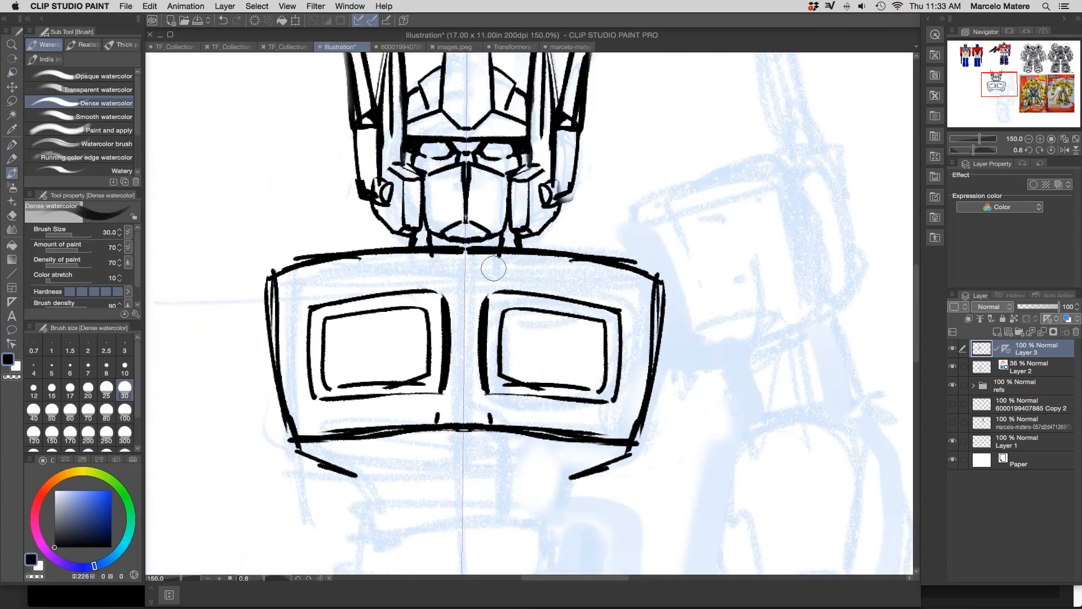
key("p")
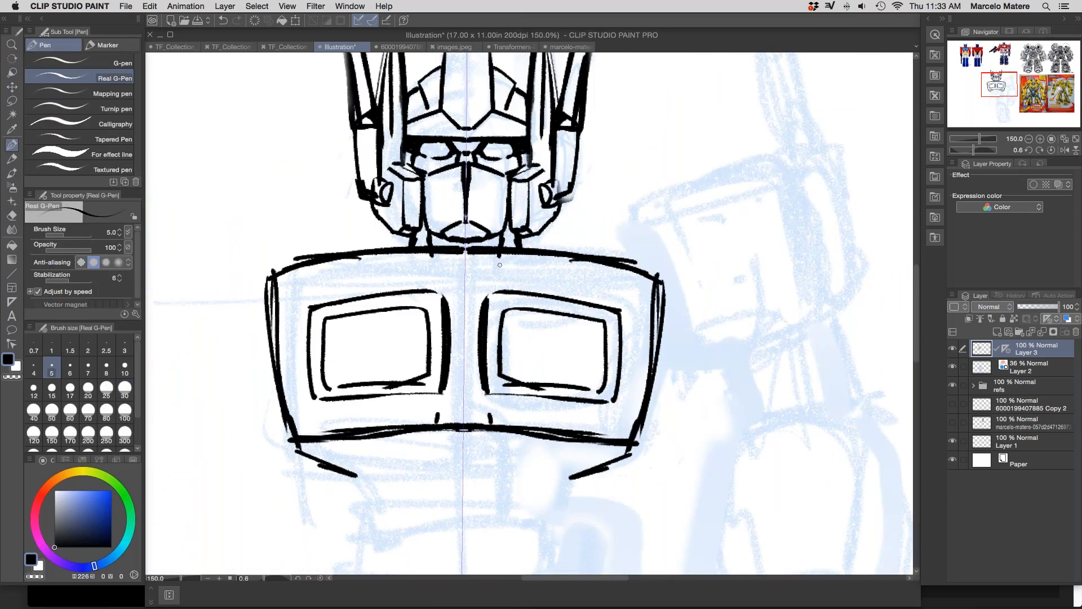
mouse_move(503, 262)
left_mouse_down()
mouse_move(633, 263)
mouse_move(629, 439)
left_mouse_up()
Step: Ink the central grille's outer frame below the chest, its wide base line, and the horizontal underside of the chest on both sides
scroll(686, 339, "down", 5)
left_click_drag(531, 320, 527, 396)
mouse_move(532, 329)
left_mouse_down()
mouse_move(516, 305)
mouse_move(484, 304)
left_mouse_up()
left_click_drag(483, 393, 573, 396)
left_click_drag(533, 348, 585, 351)
Step: Ink the inner border of the central grille frame, undoing the stray strokes
mouse_move(485, 313)
left_mouse_down()
mouse_move(521, 320)
mouse_move(520, 389)
mouse_move(523, 324)
mouse_move(517, 390)
left_mouse_up()
key("super+z")
key("super+z")
left_click_drag(518, 341, 517, 374)
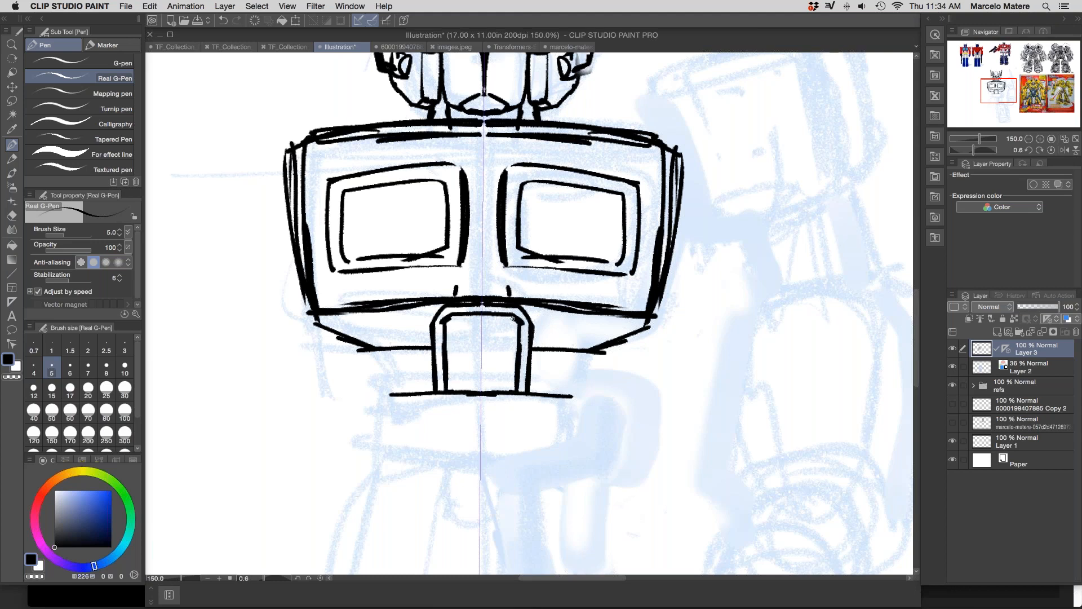
Step: Ink horizontal slats across the inside of the central grille, undoing the unwanted strokes
mouse_move(485, 330)
left_mouse_down()
mouse_move(525, 335)
mouse_move(517, 346)
mouse_move(481, 345)
mouse_move(511, 361)
mouse_move(446, 361)
left_mouse_up()
key("super+z")
key("super+z")
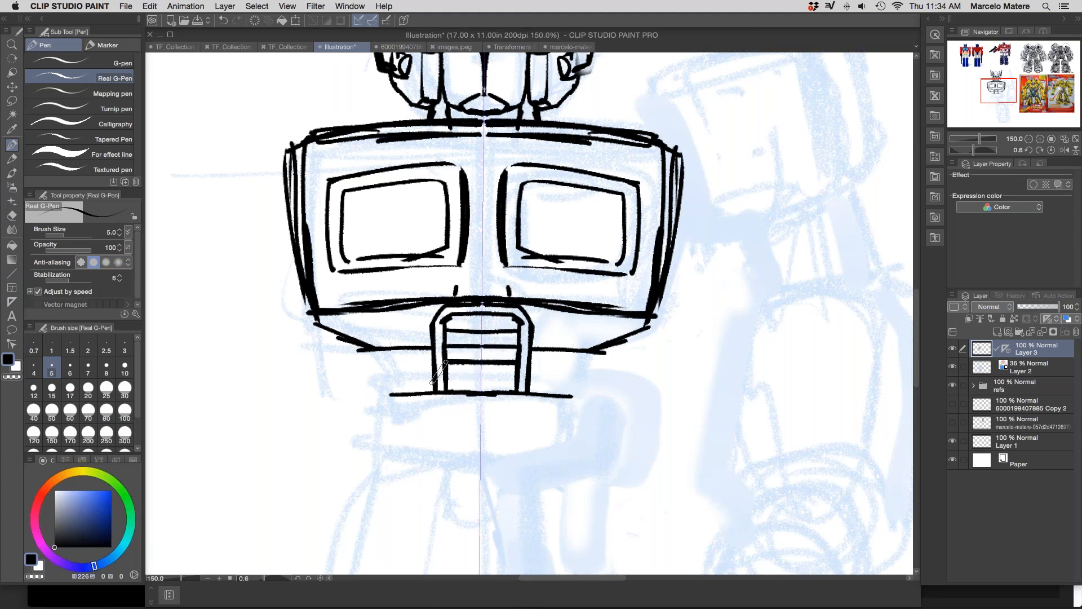
Step: Ink the remaining horizontal bars inside the abdominal grille and the short vertical sides of the waist block
left_click_drag(517, 380, 443, 379)
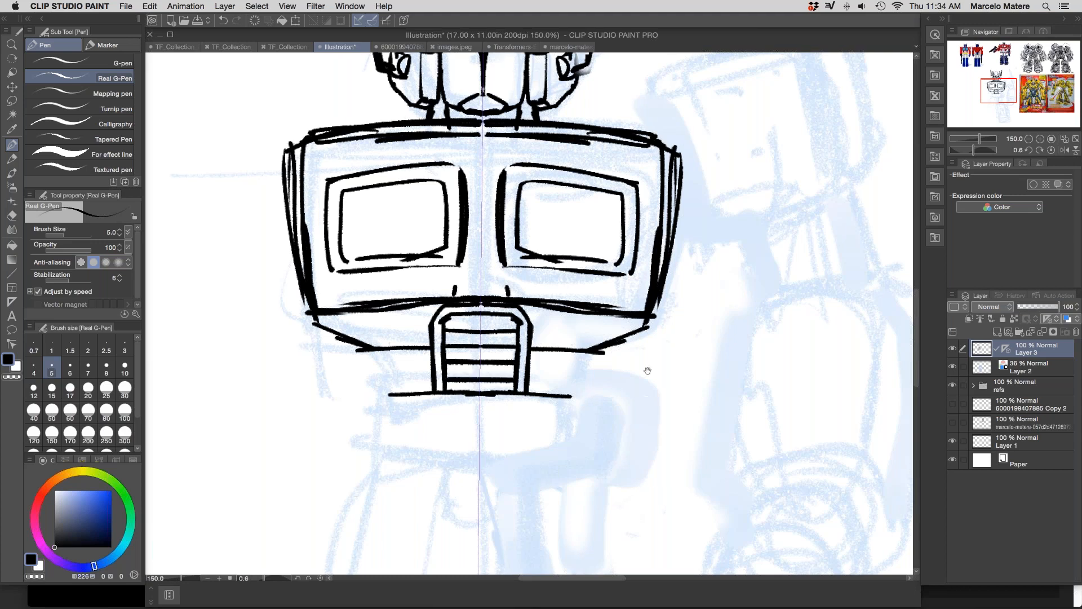
scroll(615, 330, "down", 3)
left_click_drag(582, 294, 583, 336)
left_click_drag(593, 289, 584, 334)
Step: Ink the boxy shoulder block beside the chest, with its top, bottom and heavier outer edge
left_click_drag(736, 290, 542, 449)
left_click_drag(474, 199, 514, 328)
left_click_drag(487, 186, 528, 319)
mouse_move(476, 198)
left_mouse_down()
mouse_move(491, 172)
mouse_move(557, 169)
mouse_move(504, 172)
mouse_move(625, 135)
left_mouse_up()
mouse_move(620, 176)
left_mouse_down()
mouse_move(803, 172)
mouse_move(677, 206)
left_mouse_up()
mouse_move(559, 264)
left_mouse_down()
mouse_move(595, 358)
mouse_move(718, 328)
left_mouse_up()
left_click_drag(691, 186, 722, 307)
left_click_drag(685, 160, 718, 330)
mouse_move(683, 166)
left_mouse_down()
mouse_move(715, 327)
mouse_move(727, 275)
mouse_move(722, 328)
left_mouse_up()
Step: Ink the tall exhaust stack above the shoulder and the long panel on the shoulder's outer side
mouse_move(714, 168)
left_mouse_down()
mouse_move(736, 162)
mouse_move(704, 164)
mouse_move(698, 296)
left_mouse_up()
left_click_drag(699, 296, 652, 161)
mouse_move(652, 161)
left_mouse_down()
mouse_move(717, 208)
mouse_move(725, 285)
left_mouse_up()
mouse_move(719, 241)
left_mouse_down()
mouse_move(669, 151)
mouse_move(695, 298)
left_mouse_up()
mouse_move(711, 201)
left_mouse_down()
mouse_move(763, 365)
mouse_move(773, 454)
mouse_move(724, 465)
left_mouse_up()
left_click_drag(699, 332, 725, 463)
Step: Ink the upper arm below the shoulder block and the top edge of the forearm
scroll(757, 466, "down", 5)
left_click_drag(574, 267, 604, 340)
mouse_move(660, 242)
left_mouse_down()
mouse_move(669, 309)
mouse_move(689, 303)
left_mouse_up()
mouse_move(575, 343)
left_mouse_down()
mouse_move(715, 306)
mouse_move(717, 230)
left_mouse_up()
Step: Ink the long side edges and inner contour lines of the boxy forearm
mouse_move(608, 241)
left_mouse_down()
mouse_move(581, 338)
mouse_move(594, 449)
left_mouse_up()
mouse_move(573, 404)
left_mouse_down()
mouse_move(716, 368)
mouse_move(96, 397)
mouse_move(228, 261)
mouse_move(519, 256)
mouse_move(560, 340)
left_mouse_up()
mouse_move(391, 307)
left_mouse_down()
mouse_move(499, 280)
mouse_move(521, 342)
left_mouse_up()
mouse_move(539, 98)
left_mouse_down()
mouse_move(518, 233)
mouse_move(536, 249)
mouse_move(589, 192)
mouse_move(569, 329)
left_mouse_up()
left_click_drag(614, 369, 599, 501)
left_click_drag(586, 169, 541, 468)
left_click_drag(485, 136, 437, 429)
Step: Ink the double line across the lower shoulder block and reinforce the block's bottom edge and corner
mouse_move(377, 73)
left_mouse_down()
mouse_move(321, 395)
mouse_move(451, 420)
mouse_move(471, 435)
mouse_move(645, 119)
left_mouse_up()
left_click_drag(607, 337, 570, 80)
left_click_drag(447, 383, 592, 342)
mouse_move(598, 368)
left_mouse_down()
mouse_move(577, 416)
mouse_move(459, 443)
left_mouse_up()
left_click_drag(444, 380, 468, 440)
mouse_move(456, 396)
left_mouse_down()
mouse_move(593, 348)
mouse_move(582, 343)
left_mouse_up()
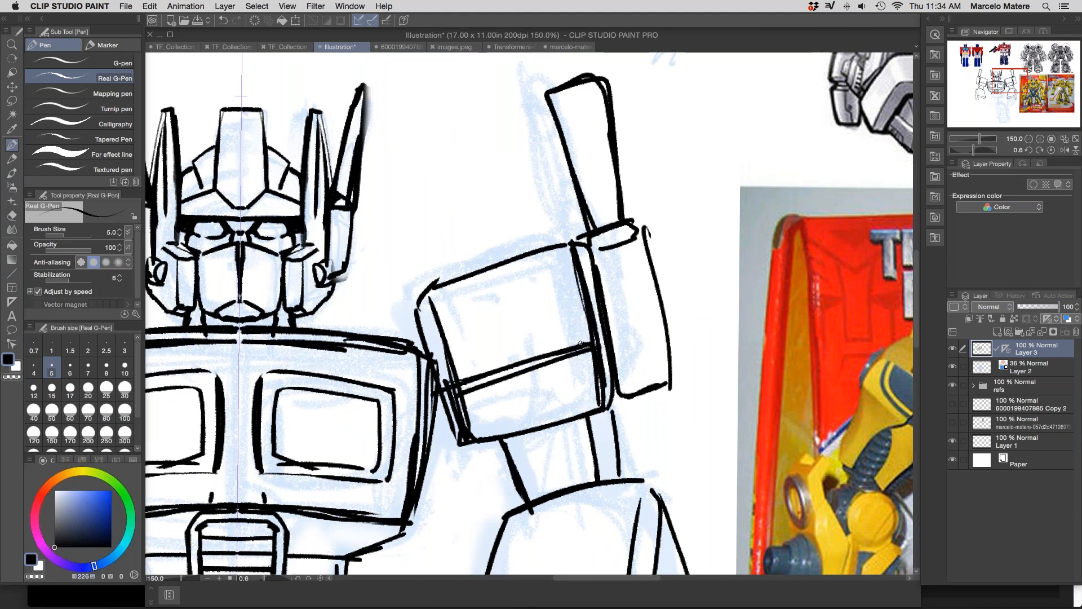
Step: Draw five oval holes in two columns on the shoulder's outer panel, redoing the two outer ovals
mouse_move(622, 260)
left_mouse_down()
mouse_move(627, 292)
mouse_move(622, 259)
left_mouse_up()
left_click_drag(635, 307, 632, 307)
mouse_move(633, 352)
left_mouse_down()
mouse_move(646, 364)
mouse_move(635, 357)
left_mouse_up()
mouse_move(642, 278)
left_mouse_down()
mouse_move(651, 293)
mouse_move(644, 277)
left_mouse_up()
left_click_drag(652, 327, 654, 327)
key("super+z")
key("super+z")
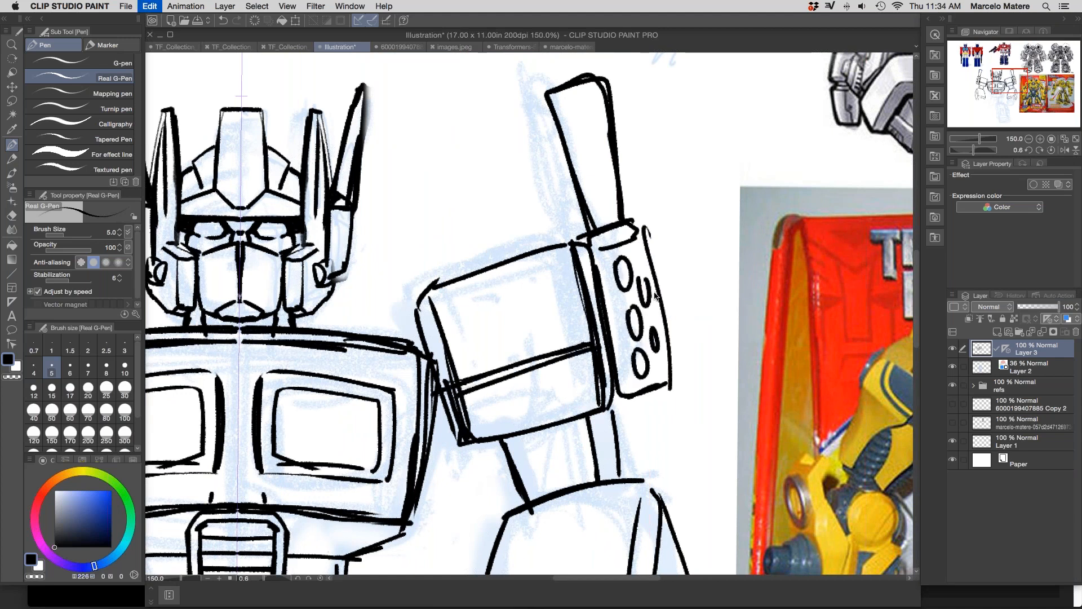
mouse_move(646, 268)
left_mouse_down()
mouse_move(643, 288)
mouse_move(648, 269)
left_mouse_up()
mouse_move(656, 326)
left_mouse_down()
mouse_move(659, 354)
mouse_move(655, 328)
left_mouse_up()
Step: Ink the clenched fist below the forearm, including the outer contour and the lines separating the fingers
left_click_drag(671, 325, 663, 10)
left_click_drag(469, 430, 550, 413)
left_click_drag(554, 421, 578, 486)
left_click_drag(451, 434, 472, 477)
mouse_move(783, 446)
left_mouse_down()
mouse_move(270, 443)
mouse_move(726, 325)
left_mouse_up()
mouse_move(407, 357)
left_mouse_down()
mouse_move(510, 337)
mouse_move(409, 314)
mouse_move(428, 284)
mouse_move(496, 259)
mouse_move(422, 391)
mouse_move(503, 376)
left_mouse_up()
left_click_drag(423, 396, 525, 413)
left_click_drag(467, 439, 523, 428)
left_click_drag(507, 309, 505, 298)
mouse_move(475, 252)
left_mouse_down()
mouse_move(402, 304)
mouse_move(488, 247)
mouse_move(575, 339)
mouse_move(530, 417)
left_mouse_up()
left_click_drag(573, 357, 609, 306)
Step: Reinforce the outer edge of the upper arm between the shoulder block and the forearm
left_click_drag(593, 244, 560, 552)
mouse_move(582, 302)
left_mouse_down()
mouse_move(551, 506)
mouse_move(650, 330)
left_mouse_up()
left_click_drag(597, 308, 606, 365)
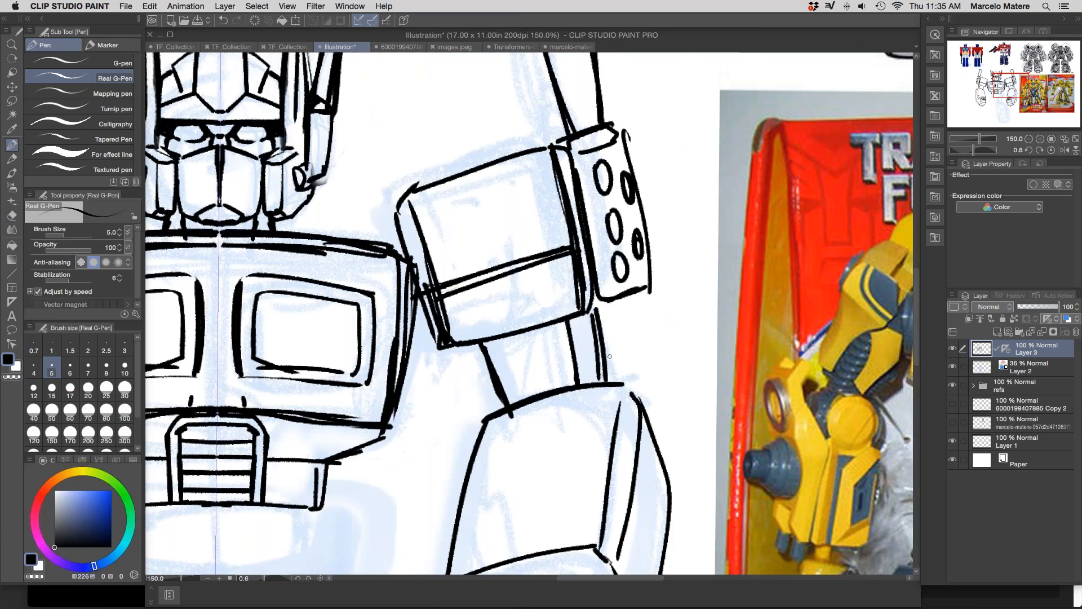
Step: Thicken the outer side edges of the chest next to the arms
scroll(609, 356, "down", 3)
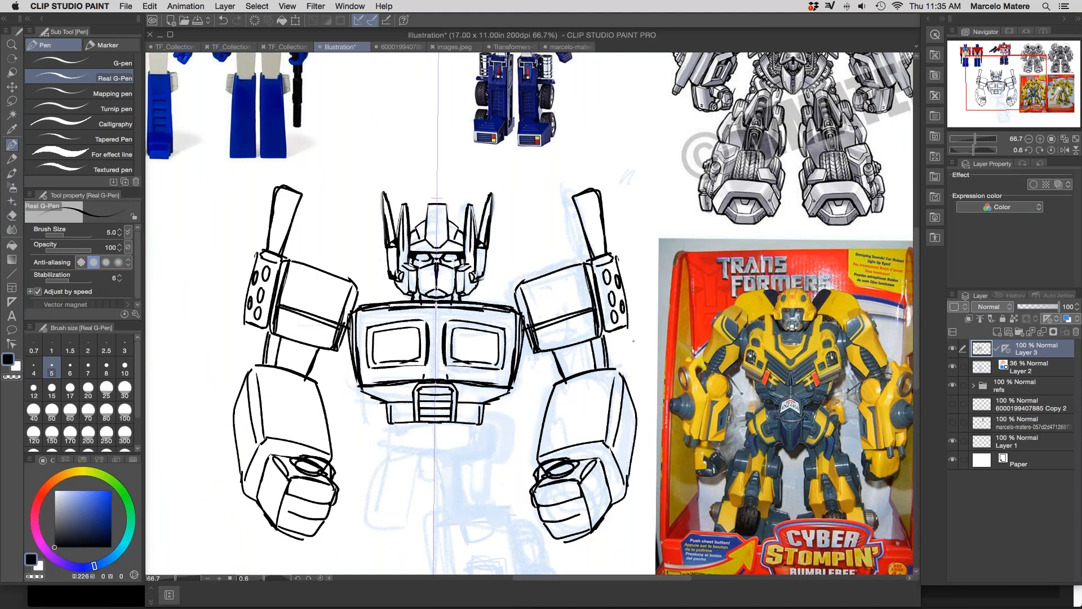
left_click_drag(596, 350, 560, 369)
mouse_move(489, 341)
left_mouse_down()
mouse_move(532, 371)
mouse_move(503, 376)
left_mouse_up()
left_click_drag(489, 348, 485, 404)
Step: Try to rework the chest window outlines with extra pen strokes and the Soft eraser
mouse_move(411, 338)
left_mouse_down()
mouse_move(413, 377)
mouse_move(459, 338)
left_mouse_up()
mouse_move(408, 337)
left_mouse_down()
mouse_move(459, 339)
mouse_move(451, 381)
left_mouse_up()
left_click_drag(472, 378, 454, 395)
key("e")
mouse_move(421, 347)
left_mouse_down()
mouse_move(468, 355)
mouse_move(451, 381)
mouse_move(415, 344)
mouse_move(439, 342)
left_mouse_up()
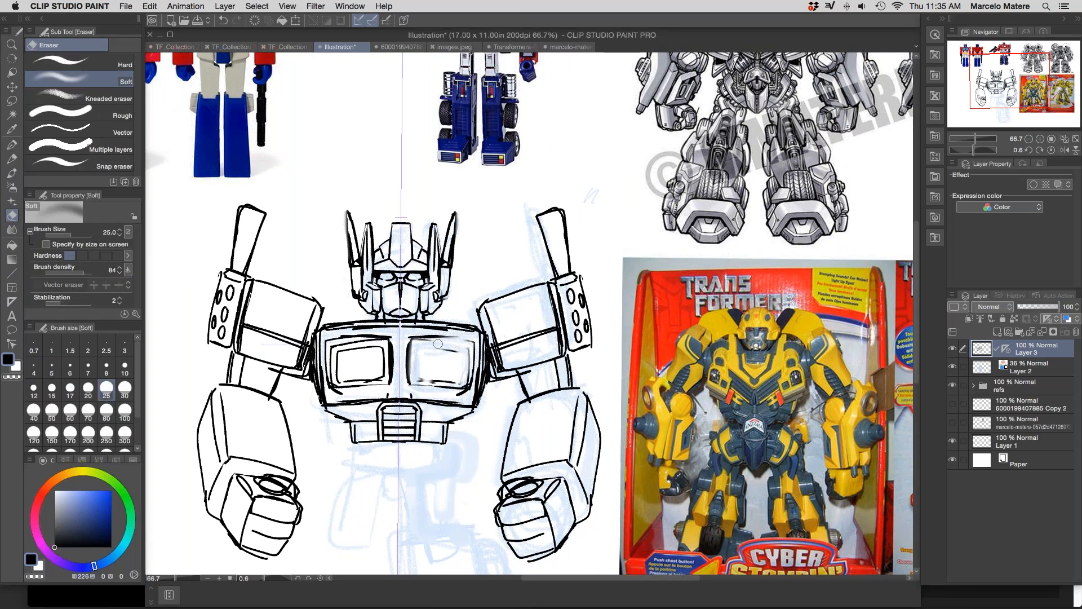
key("o")
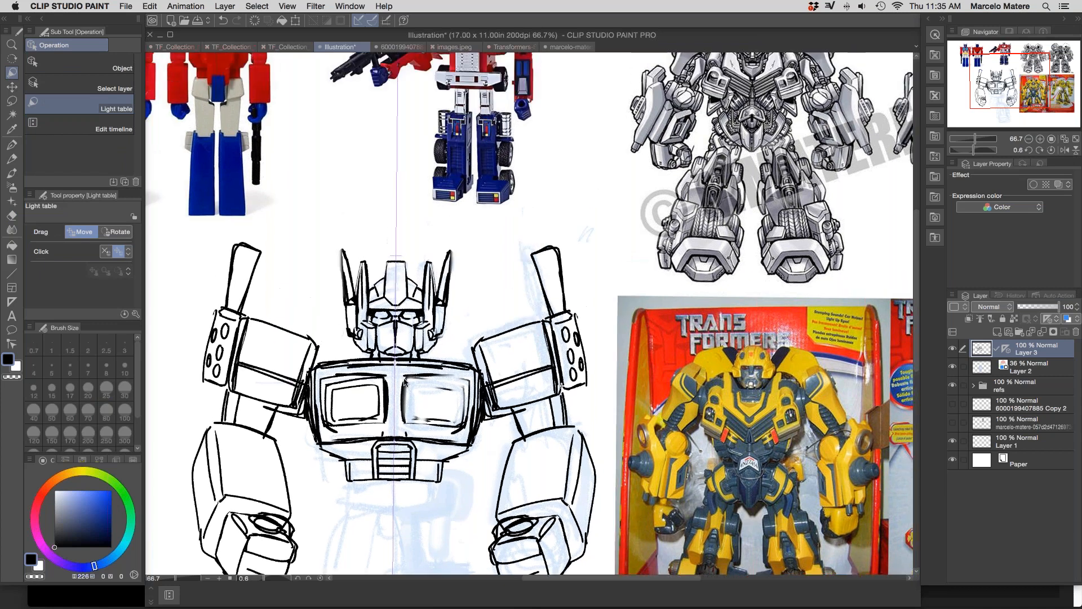
Step: Lasso both chest windows, delete their line art and clear the selection, with the Real G-Pen active again
key("m")
mouse_move(413, 329)
left_mouse_down()
mouse_move(460, 389)
mouse_move(476, 330)
mouse_move(415, 329)
left_mouse_up()
key("Delete")
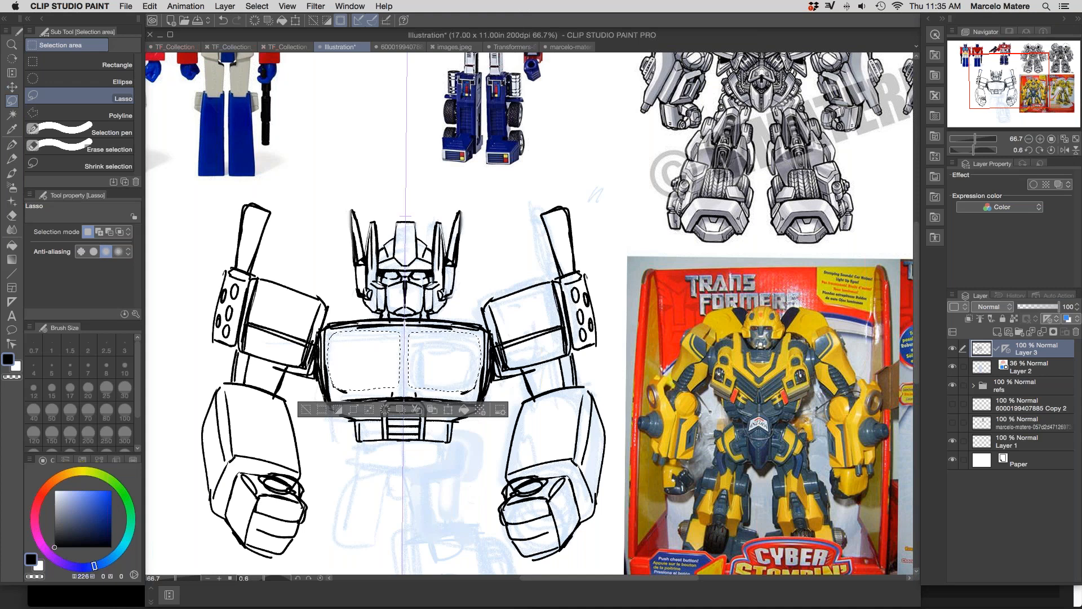
left_click(17, 139)
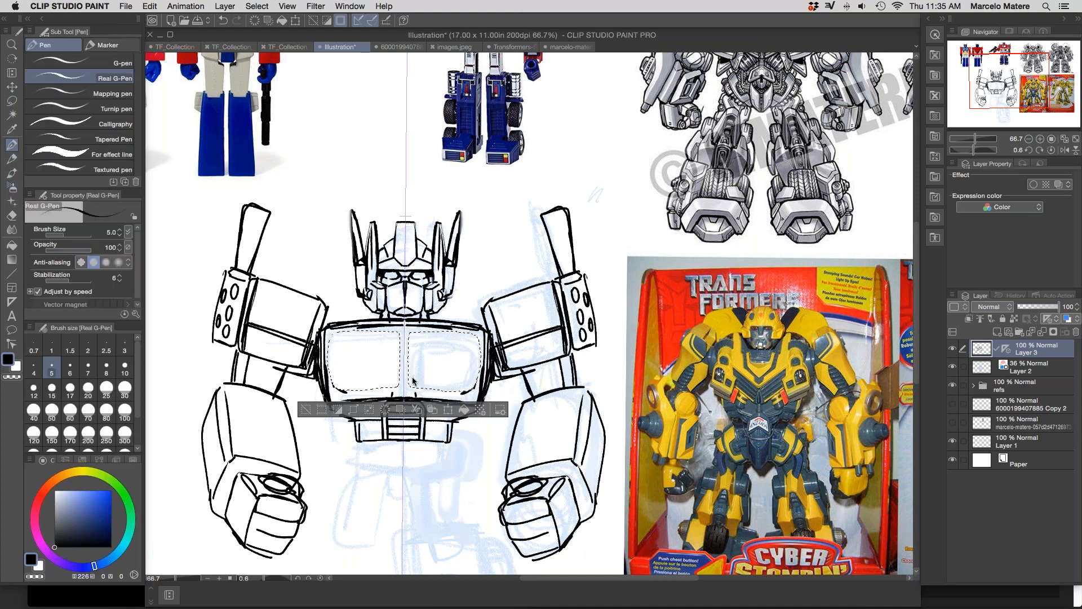
key("super+d")
Step: Redraw the chest windows as cleaner rectangular frames with an inner pane on each side of the centre line
left_click_drag(414, 346, 413, 337)
left_click_drag(413, 338, 477, 340)
left_click_drag(477, 341, 471, 394)
left_click_drag(472, 393, 412, 391)
mouse_move(423, 350)
left_mouse_down()
mouse_move(421, 384)
mouse_move(463, 382)
mouse_move(467, 347)
mouse_move(421, 346)
left_mouse_up()
Step: Ink the joint lines and dark accents connecting the shoulders to the chest with the Real G-Pen
key("slash")
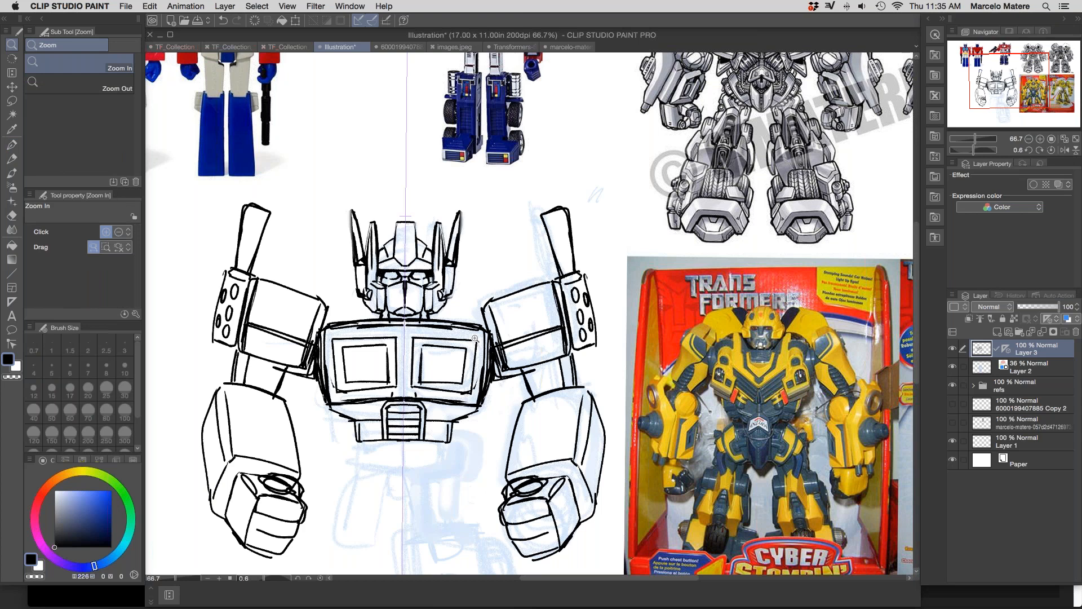
left_click(12, 159)
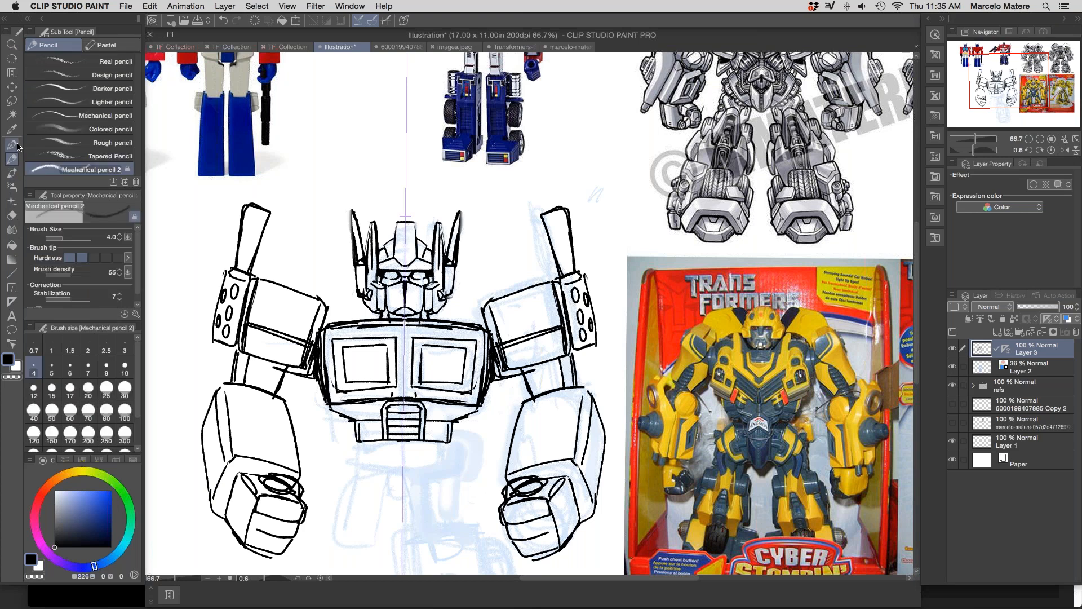
left_click(12, 145)
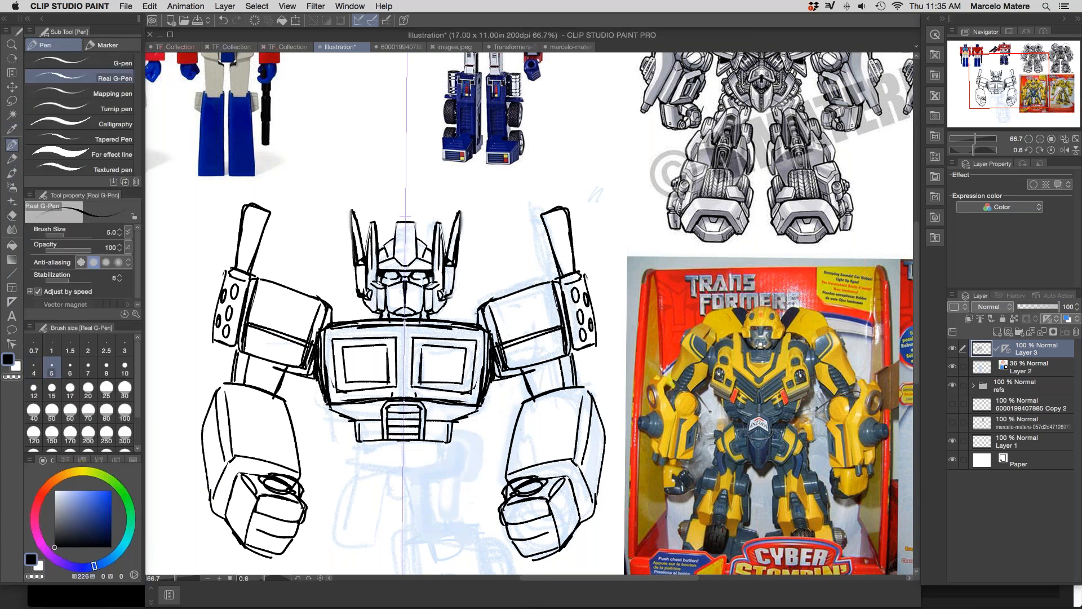
left_click_drag(502, 367, 519, 372)
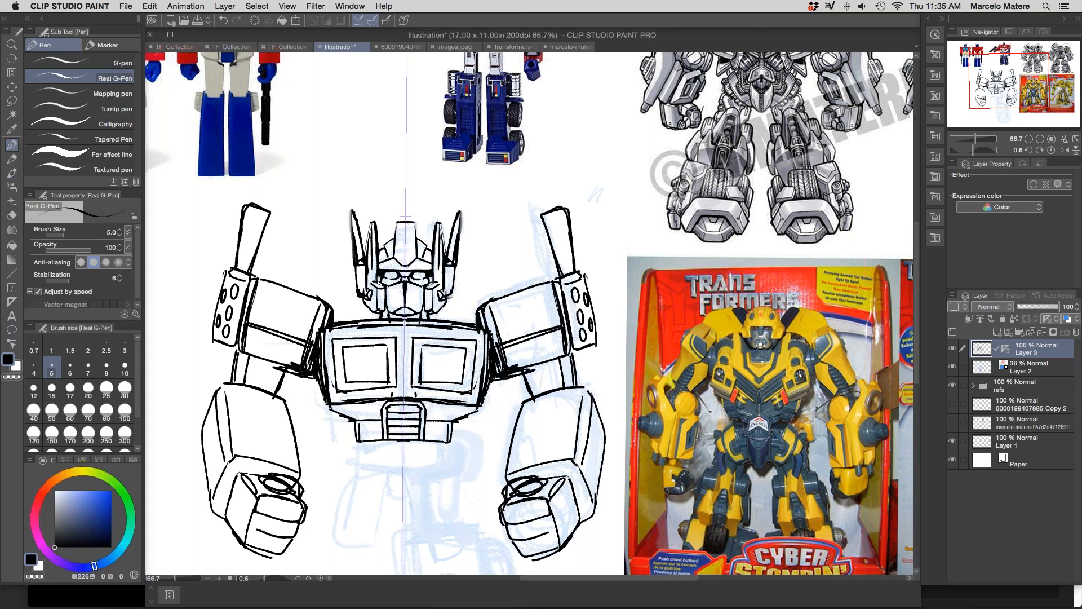
Step: Ink the pelvis block below the waist with its side hip panels, central buckle, crotch piece and waist lines
left_click_drag(546, 429, 613, 299)
mouse_move(472, 312)
left_mouse_down()
mouse_move(525, 311)
mouse_move(523, 339)
left_mouse_up()
left_click_drag(522, 338, 495, 345)
left_click_drag(539, 420, 498, 600)
mouse_move(555, 361)
left_mouse_down()
mouse_move(502, 517)
mouse_move(583, 235)
left_mouse_up()
mouse_move(488, 371)
left_mouse_down()
mouse_move(486, 399)
mouse_move(514, 384)
mouse_move(533, 414)
left_mouse_up()
left_click_drag(522, 361, 518, 416)
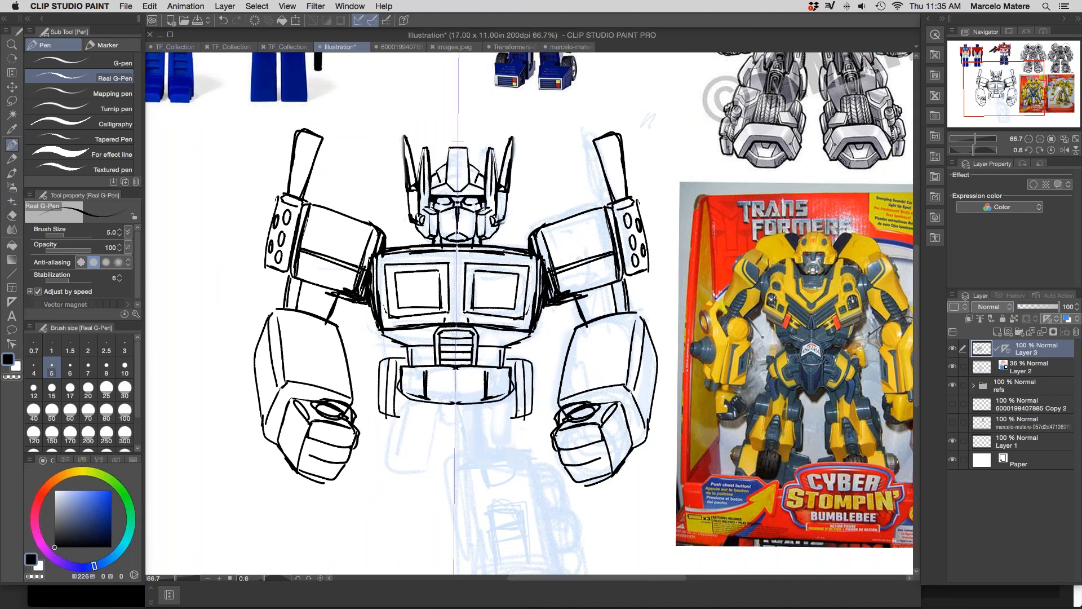
mouse_move(480, 450)
left_mouse_down()
mouse_move(470, 403)
mouse_move(458, 397)
left_mouse_up()
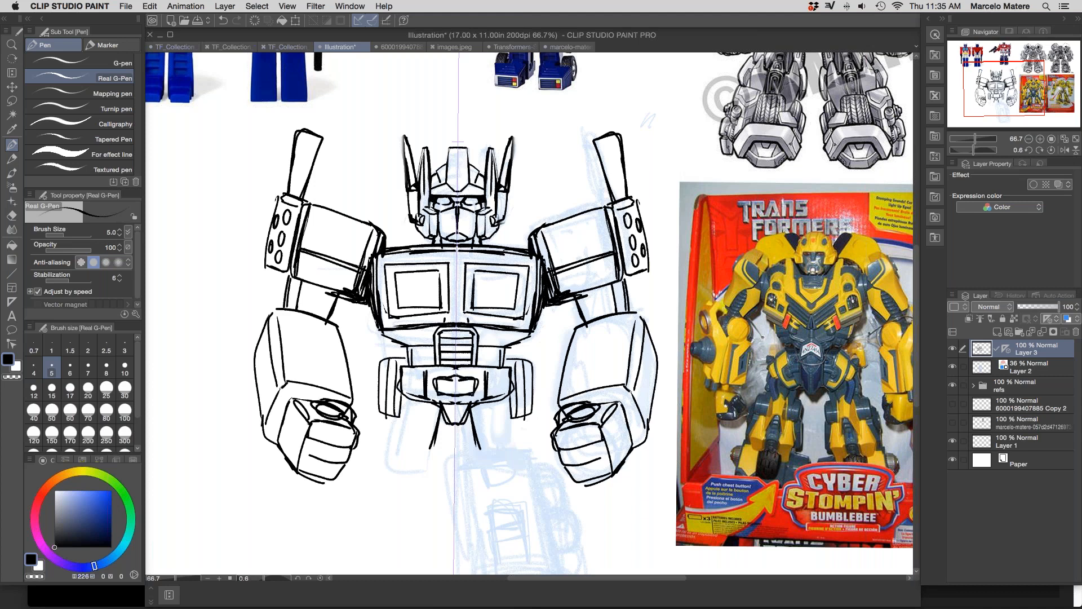
left_click_drag(510, 350, 481, 346)
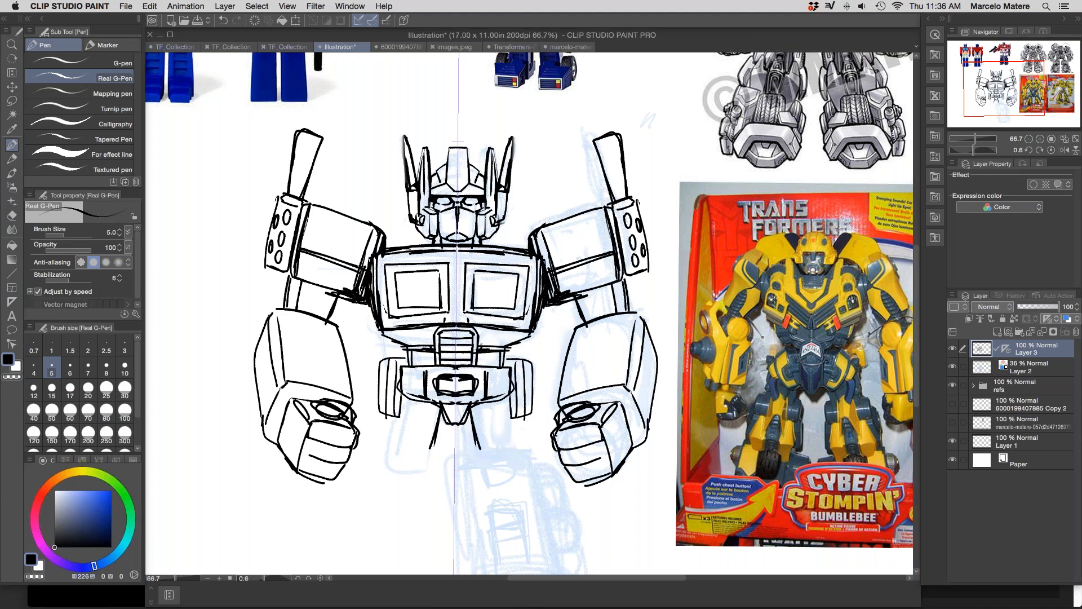
Step: Ink the thighs below the pelvis with shaded inner edges and a horizontal knee line
mouse_move(465, 265)
left_mouse_down()
mouse_move(461, 317)
mouse_move(512, 319)
left_mouse_up()
left_click_drag(612, 384, 617, 248)
left_click_drag(511, 259, 511, 318)
mouse_move(483, 267)
left_mouse_down()
mouse_move(483, 322)
mouse_move(497, 321)
mouse_move(469, 326)
mouse_move(477, 321)
left_mouse_up()
mouse_move(478, 273)
left_mouse_down()
mouse_move(482, 295)
mouse_move(502, 285)
left_mouse_up()
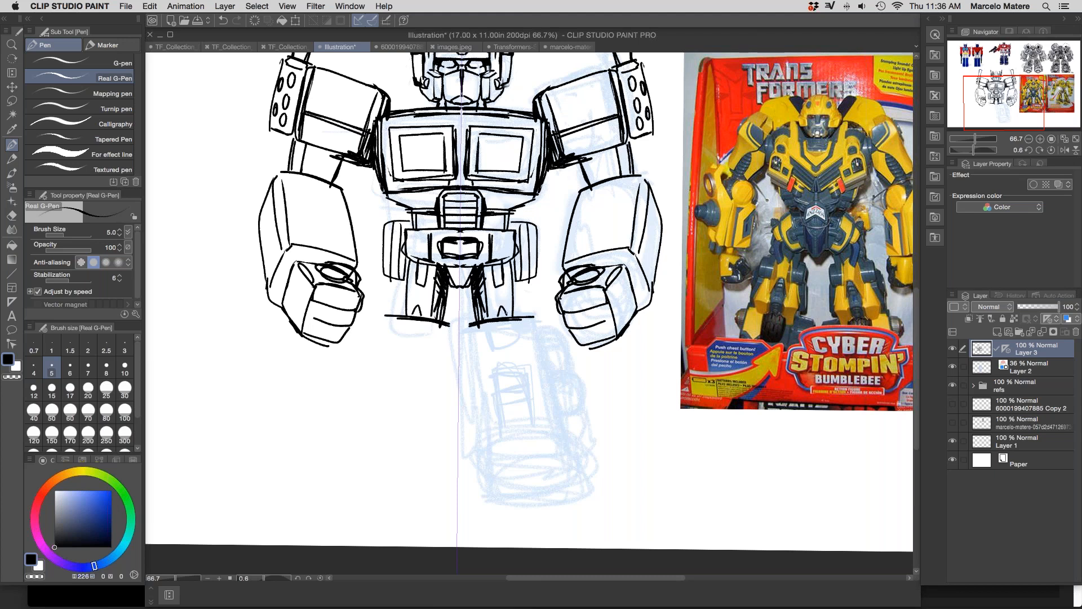
Step: Try to ink the inner lower-leg lines and a wide flat foot below the knees
mouse_move(471, 332)
left_mouse_down()
mouse_move(494, 444)
mouse_move(471, 406)
mouse_move(476, 460)
left_mouse_up()
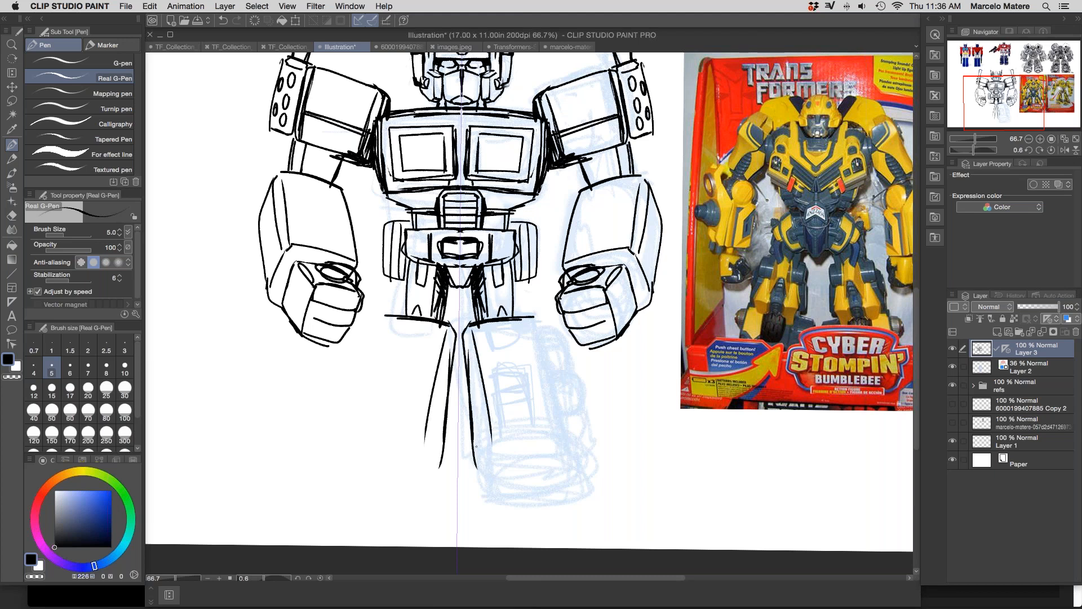
left_click_drag(467, 345, 472, 486)
mouse_move(492, 439)
left_mouse_down()
mouse_move(477, 477)
mouse_move(566, 449)
left_mouse_up()
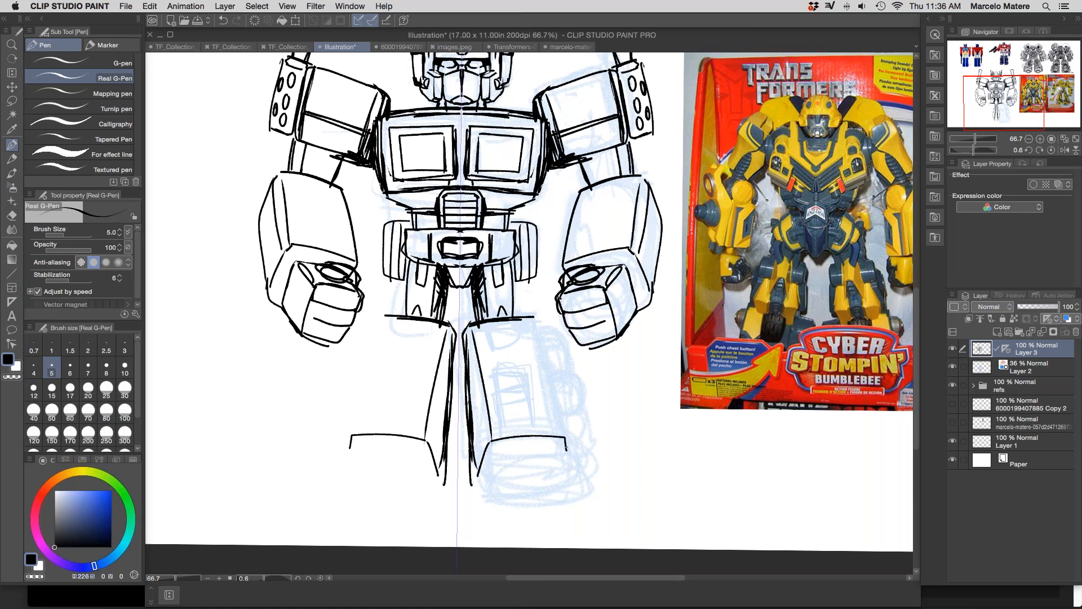
left_click_drag(476, 491, 500, 463)
left_click_drag(502, 461, 577, 456)
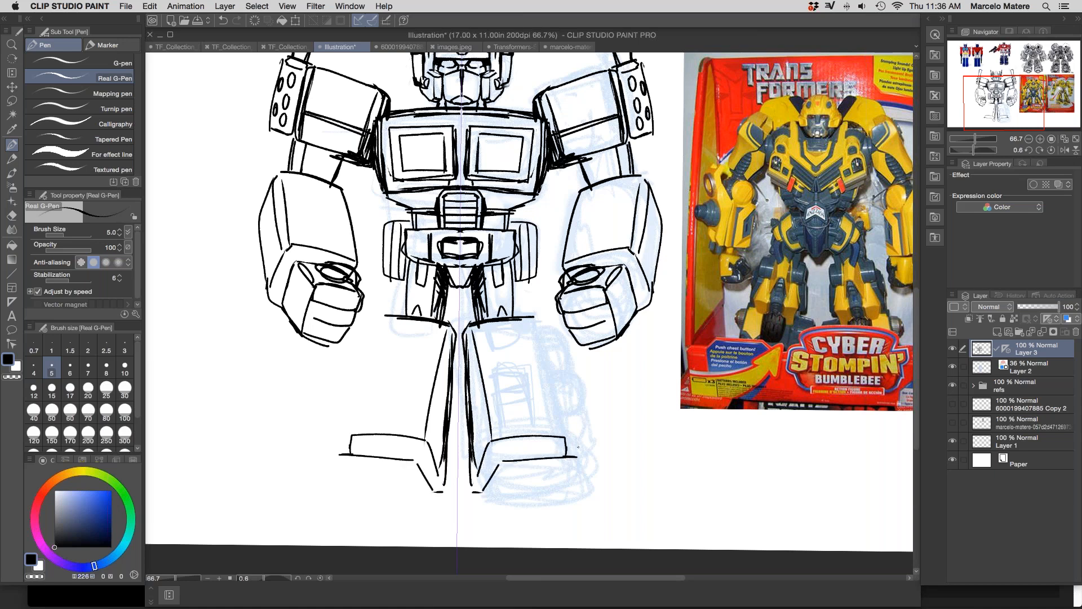
Step: Undo the latest lower-leg and foot strokes
key("super+z")
key("super+z")
key("super+z")
key("super+z")
key("super+z")
key("super+z")
key("super+z")
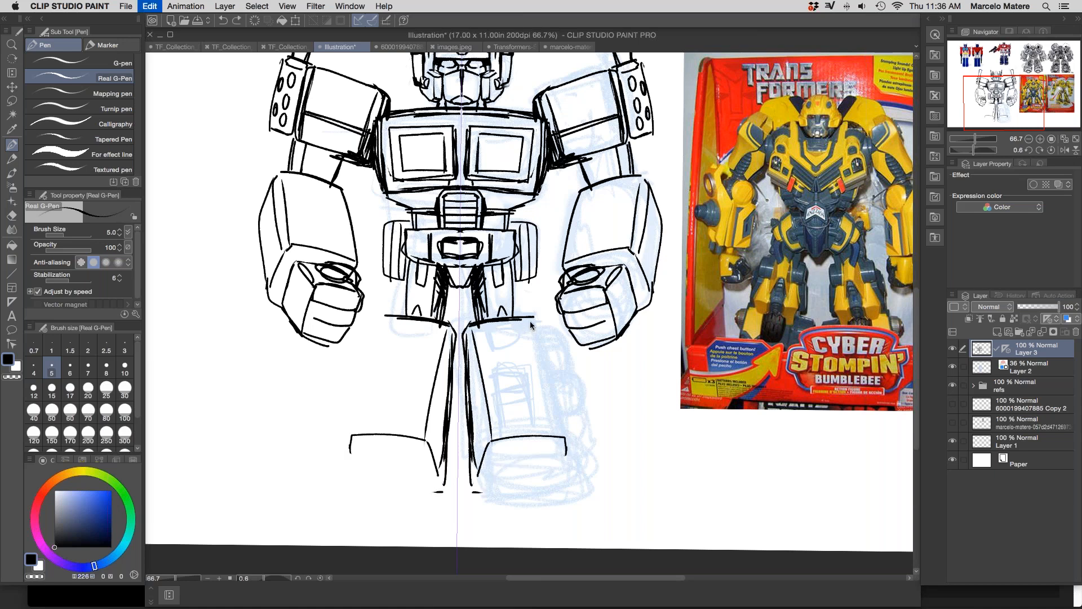
Step: Ink the lower-leg blocks from the knees down, with tapering outer sides and heavier double inner edges
left_click_drag(471, 327, 481, 440)
mouse_move(470, 327)
left_mouse_down()
mouse_move(484, 456)
mouse_move(550, 358)
left_mouse_up()
left_click_drag(543, 321, 560, 440)
mouse_move(480, 324)
left_mouse_down()
mouse_move(497, 429)
mouse_move(471, 354)
left_mouse_up()
left_click_drag(464, 332, 471, 355)
left_click_drag(477, 414, 486, 465)
left_click_drag(489, 378, 502, 477)
left_click_drag(470, 372, 481, 497)
Step: Ink the wide foot outline at the base of each leg, with its top edge, end and sole
mouse_move(479, 468)
left_mouse_down()
mouse_move(478, 494)
mouse_move(600, 496)
left_mouse_up()
left_click_drag(601, 471, 601, 495)
left_click_drag(488, 503, 510, 505)
mouse_move(497, 461)
left_mouse_down()
mouse_move(496, 499)
mouse_move(569, 452)
mouse_move(586, 493)
left_mouse_up()
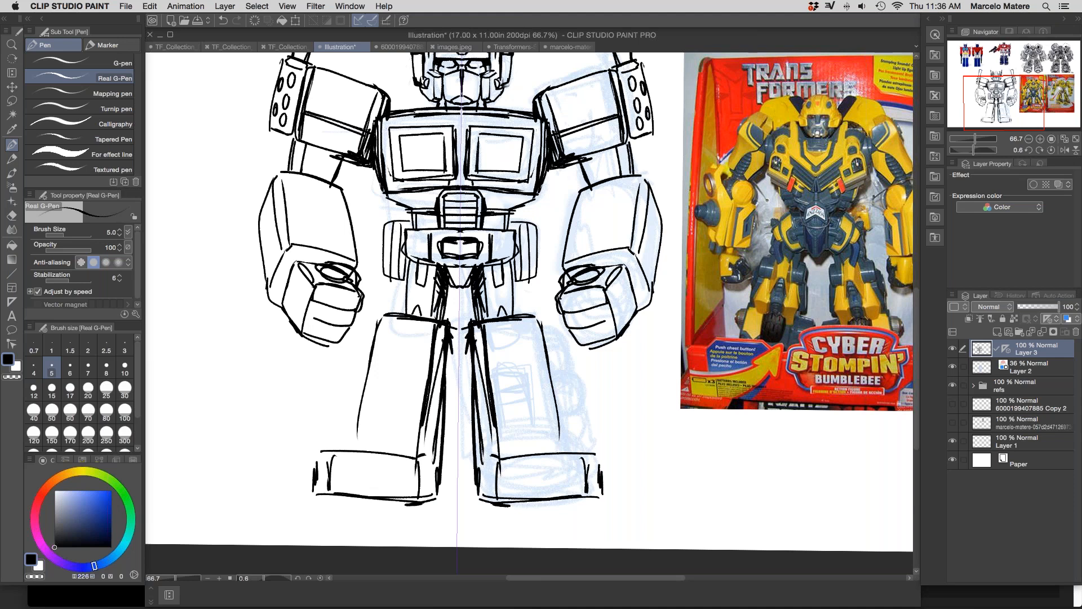
Step: Undo the last foot strokes and redraw the top edge of the foot as a shorter line
key("super+z")
key("super+z")
key("super+z")
mouse_move(497, 463)
left_mouse_down()
mouse_move(495, 494)
mouse_move(571, 458)
left_mouse_up()
left_click_drag(686, 456, 645, 365)
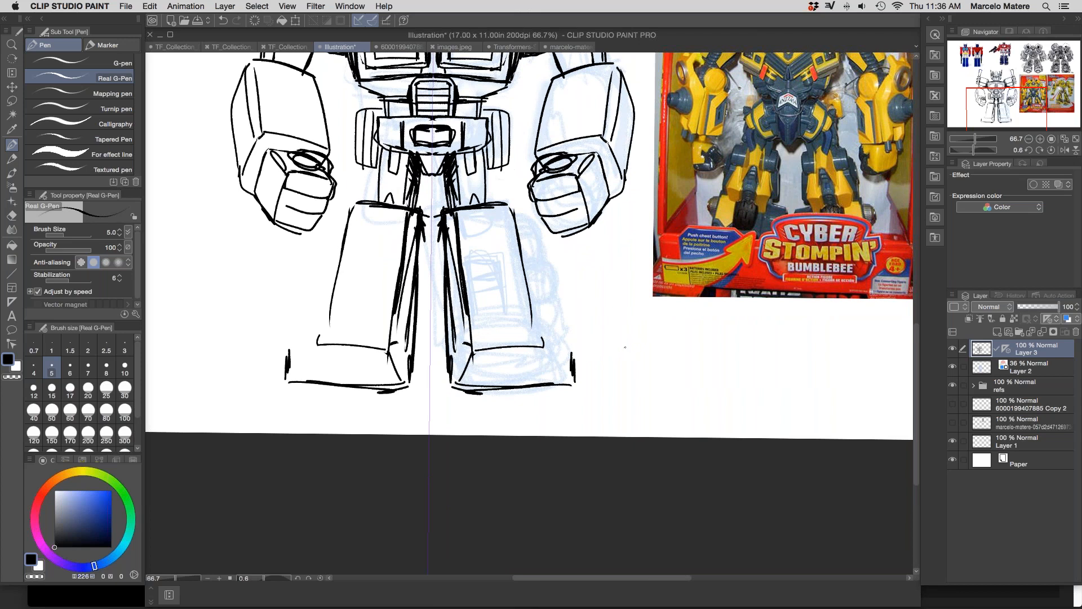
Step: Try to draw short vertical marks below the feet on both sides of the centre line
left_click_drag(557, 326, 655, 302)
left_click_drag(546, 382, 545, 401)
left_click_drag(546, 381, 545, 401)
key("super+z")
key("super+z")
key("super+z")
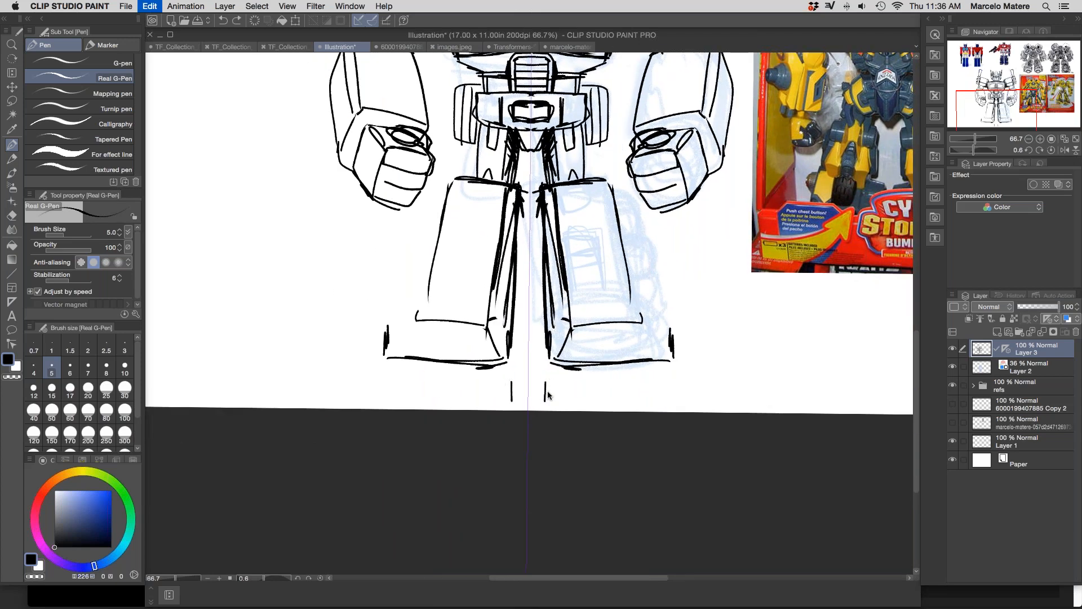
Step: Draw a small rounded shape below each foot, close to the centre line
mouse_move(541, 398)
left_mouse_down()
mouse_move(551, 384)
mouse_move(539, 401)
left_mouse_up()
key("super+z")
key("super+z")
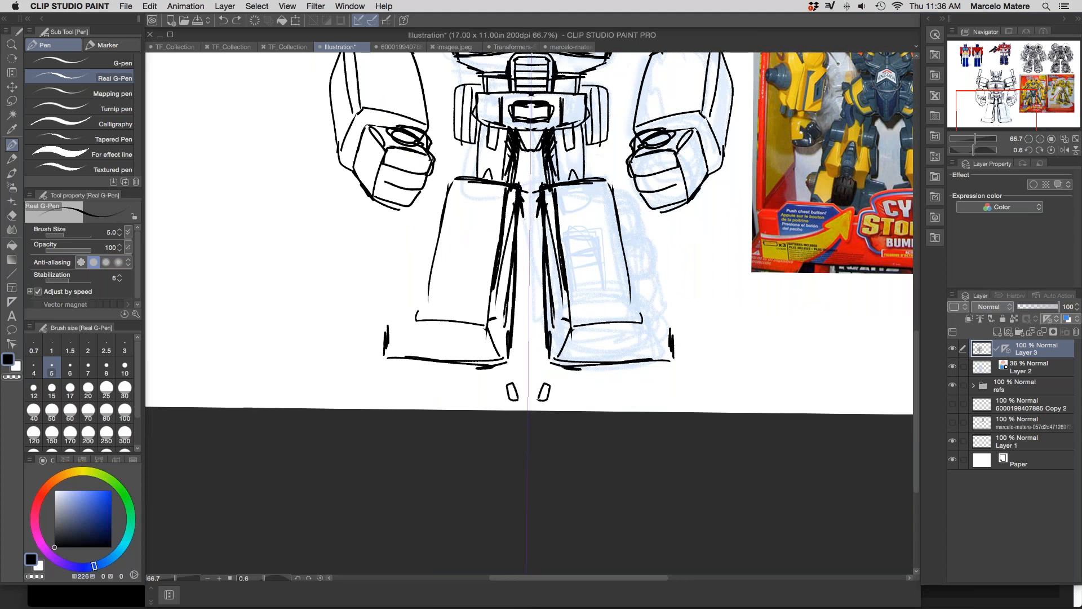
Step: Undo the small rounded shapes drawn below the feet beside the centre line
key("super+z")
key("super+z")
mouse_move(509, 382)
left_mouse_down()
mouse_move(513, 397)
mouse_move(517, 385)
left_mouse_up()
key("super+z")
key("super+z")
Step: Ink an upright rectangular panel on the front of each shin
left_click_drag(668, 370, 641, 408)
left_click_drag(553, 225, 574, 386)
key("super+z")
mouse_move(549, 283)
left_mouse_down()
mouse_move(557, 344)
mouse_move(591, 339)
mouse_move(583, 276)
mouse_move(592, 337)
left_mouse_up()
Step: Ink the foot's upper edge, sole and angled outer toe end on both sides
mouse_move(527, 370)
left_mouse_down()
mouse_move(540, 346)
mouse_move(622, 357)
mouse_move(547, 371)
mouse_move(533, 402)
mouse_move(642, 383)
mouse_move(650, 398)
mouse_move(615, 366)
mouse_move(644, 381)
left_mouse_up()
left_click_drag(646, 400, 531, 409)
left_click_drag(645, 384, 626, 404)
mouse_move(625, 362)
left_mouse_down()
mouse_move(644, 374)
mouse_move(630, 369)
left_mouse_up()
mouse_move(618, 344)
left_mouse_down()
mouse_move(624, 366)
mouse_move(620, 354)
left_mouse_up()
Step: Add an inner line to each shin panel and ink the long inner edges of the legs
mouse_move(569, 279)
left_mouse_down()
mouse_move(583, 282)
mouse_move(589, 321)
left_mouse_up()
mouse_move(523, 228)
left_mouse_down()
mouse_move(513, 244)
mouse_move(523, 362)
left_mouse_up()
left_click_drag(513, 284, 521, 402)
Step: Ink the thigh details and the wheel-shaped boxes on the outer side of each hip
left_click_drag(651, 327, 641, 479)
left_click_drag(547, 371, 576, 398)
mouse_move(549, 317)
left_mouse_down()
mouse_move(547, 369)
mouse_move(556, 309)
left_mouse_up()
mouse_move(549, 285)
left_mouse_down()
mouse_move(555, 344)
mouse_move(580, 331)
left_mouse_up()
mouse_move(558, 278)
left_mouse_down()
mouse_move(580, 333)
mouse_move(578, 299)
left_mouse_up()
left_click_drag(581, 301, 558, 340)
left_click_drag(581, 282, 582, 327)
mouse_move(548, 280)
left_mouse_down()
mouse_move(559, 273)
mouse_move(578, 334)
mouse_move(550, 278)
left_mouse_up()
Step: Ink a U-shaped notch at the top of each knee
left_click_drag(535, 379, 532, 402)
left_click_drag(532, 402, 556, 401)
left_click_drag(557, 373, 555, 400)
Step: Try to draw small angled shapes below the feet beside the centre line
left_click_drag(657, 446, 683, 264)
mouse_move(488, 391)
left_mouse_down()
mouse_move(491, 414)
mouse_move(538, 414)
left_mouse_up()
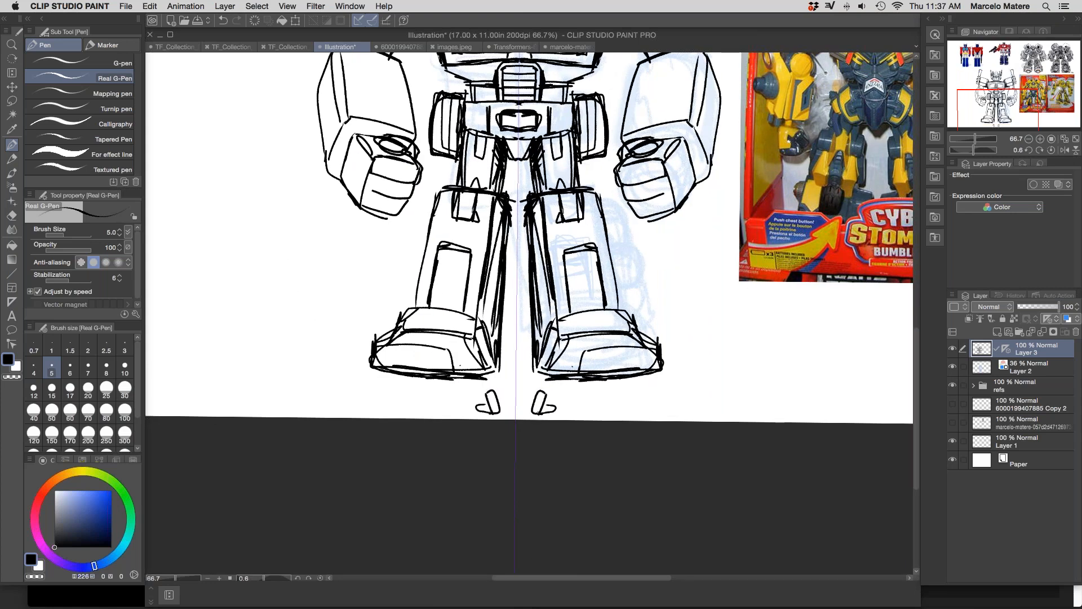
key("super+z")
key("super+z")
key("super+z")
Step: Ink the facet lines on the front of each foot and reinforce the sole
mouse_move(565, 338)
left_mouse_down()
mouse_move(584, 350)
mouse_move(579, 372)
left_mouse_up()
mouse_move(582, 349)
left_mouse_down()
mouse_move(617, 346)
mouse_move(656, 368)
left_mouse_up()
left_click_drag(541, 372, 575, 377)
Step: Thicken the inner edges of the lower legs with repeated vertical strokes
left_click_drag(537, 345, 538, 378)
left_click_drag(533, 347, 534, 372)
left_click_drag(529, 271, 531, 374)
left_click_drag(530, 316, 531, 378)
Step: Ink additional vertical frame lines for the panel on each shin
mouse_move(626, 378)
left_mouse_down()
mouse_move(664, 362)
mouse_move(608, 422)
mouse_move(598, 460)
left_mouse_up()
left_click_drag(550, 309, 575, 423)
left_click_drag(558, 350, 575, 435)
left_click_drag(559, 364, 573, 427)
Step: Ink the outline of a slanted recessed panel on the front of each forearm
mouse_move(666, 286)
left_mouse_down()
mouse_move(601, 432)
mouse_move(614, 466)
left_mouse_up()
left_click_drag(418, 200, 417, 225)
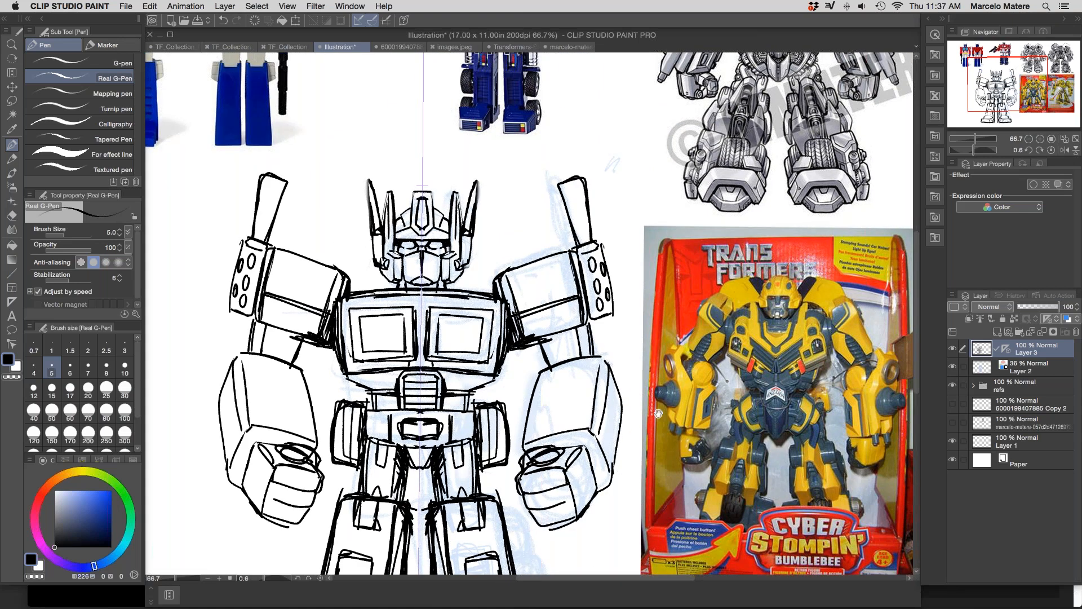
left_click_drag(675, 532, 717, 395)
left_click_drag(350, 245, 360, 288)
left_click_drag(691, 80, 611, 433)
left_click_drag(604, 385, 589, 170)
left_click_drag(497, 386, 485, 430)
left_click_drag(490, 397, 485, 430)
mouse_move(496, 380)
left_mouse_down()
mouse_move(534, 370)
mouse_move(527, 417)
left_mouse_up()
mouse_move(489, 430)
left_mouse_down()
mouse_move(533, 415)
mouse_move(520, 422)
left_mouse_up()
Step: Ink the inner frame and slat lines inside the forearm panels
mouse_move(571, 272)
left_mouse_down()
mouse_move(526, 418)
mouse_move(539, 364)
left_mouse_up()
mouse_move(454, 509)
left_mouse_down()
mouse_move(461, 519)
mouse_move(490, 500)
mouse_move(457, 505)
mouse_move(487, 500)
left_mouse_up()
mouse_move(463, 490)
left_mouse_down()
mouse_move(498, 465)
mouse_move(457, 497)
left_mouse_up()
left_click_drag(495, 473, 492, 501)
left_click_drag(507, 399, 618, 318)
Step: Add an inner line to the chest windows and reinforce the lower edge of each upper arm
left_click_drag(463, 330, 496, 329)
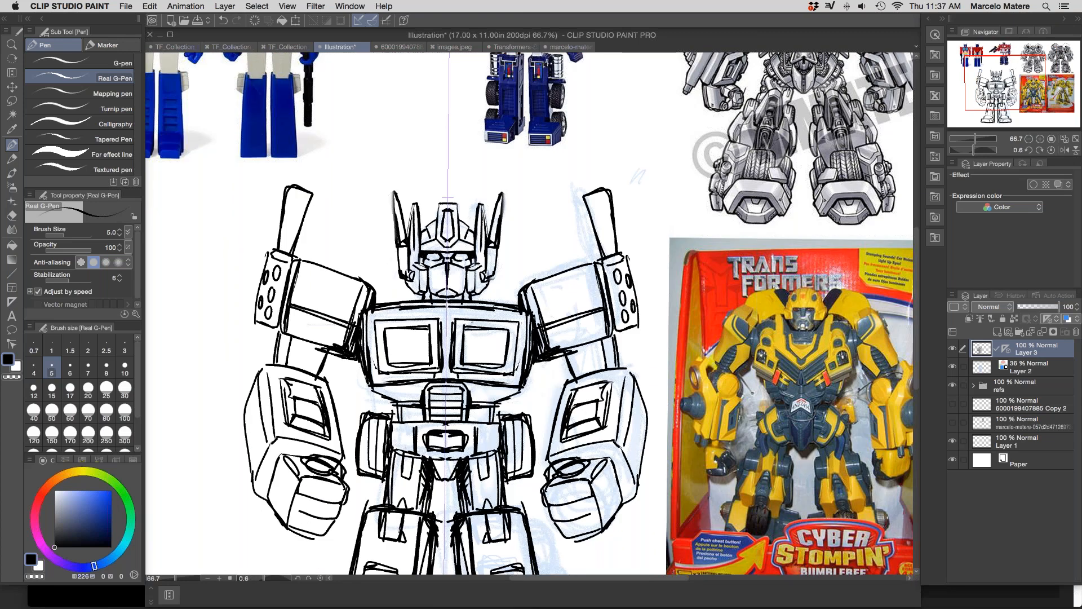
left_click_drag(555, 362, 613, 341)
mouse_move(551, 360)
left_mouse_down()
mouse_move(613, 342)
mouse_move(607, 335)
left_mouse_up()
Step: Ink the horizontal slats inside each shin panel and reinforce the panel's side edges
left_click_drag(725, 488, 661, 305)
mouse_move(430, 401)
left_mouse_down()
mouse_move(461, 399)
mouse_move(463, 429)
left_mouse_up()
left_click_drag(434, 444, 455, 443)
left_click_drag(424, 390, 426, 454)
left_click_drag(427, 401, 428, 446)
left_click_drag(469, 416, 470, 446)
Step: Ink the small blocks and wheel outlines along each outer shin, plus a vertical line on the hip wheels
mouse_move(464, 332)
left_mouse_down()
mouse_move(482, 337)
mouse_move(488, 369)
mouse_move(472, 376)
left_mouse_up()
left_click_drag(468, 350, 485, 353)
mouse_move(477, 387)
left_mouse_down()
mouse_move(498, 383)
mouse_move(478, 397)
left_mouse_up()
mouse_move(479, 389)
left_mouse_down()
mouse_move(498, 385)
mouse_move(481, 386)
mouse_move(496, 396)
mouse_move(500, 464)
left_mouse_up()
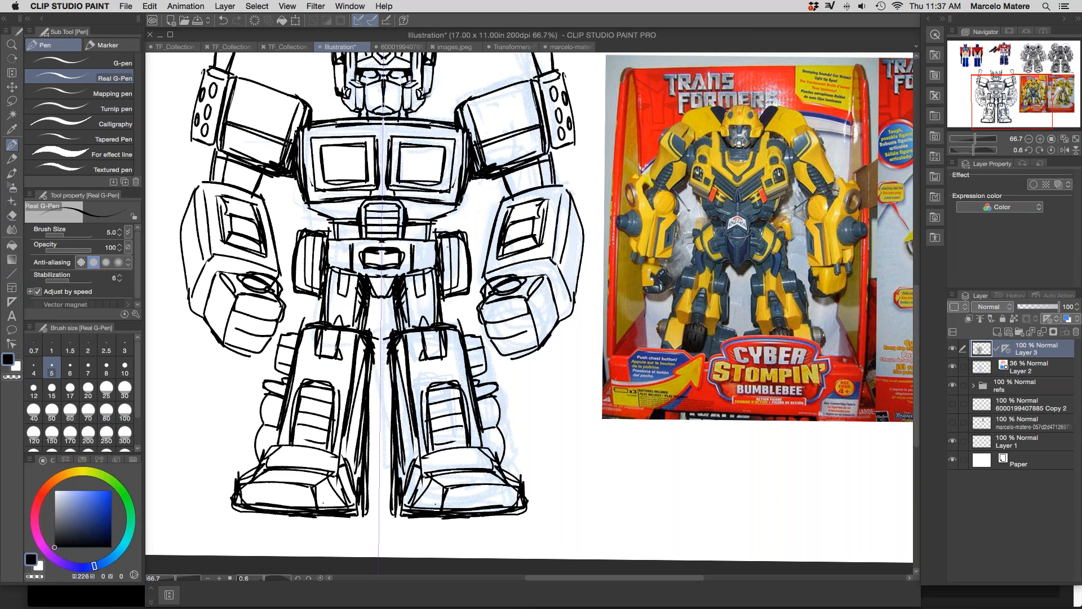
left_click_drag(461, 235, 457, 293)
Step: Erase the inner lines of the wheels beside the hips with the Hard eraser
key("e")
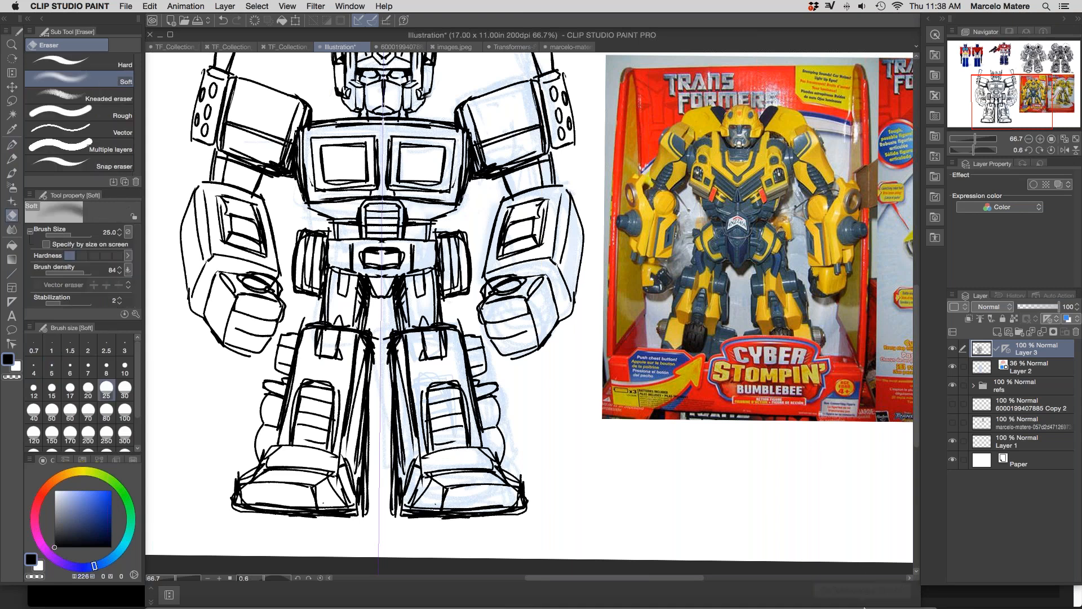
mouse_move(908, 602)
left_click(908, 601)
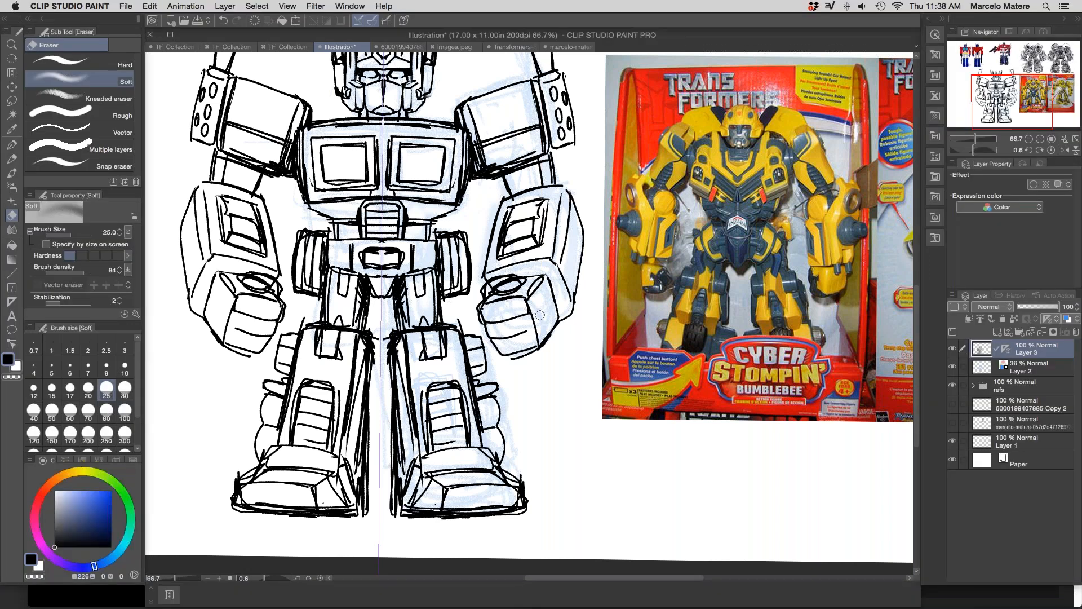
left_click(520, 356)
left_click(85, 62)
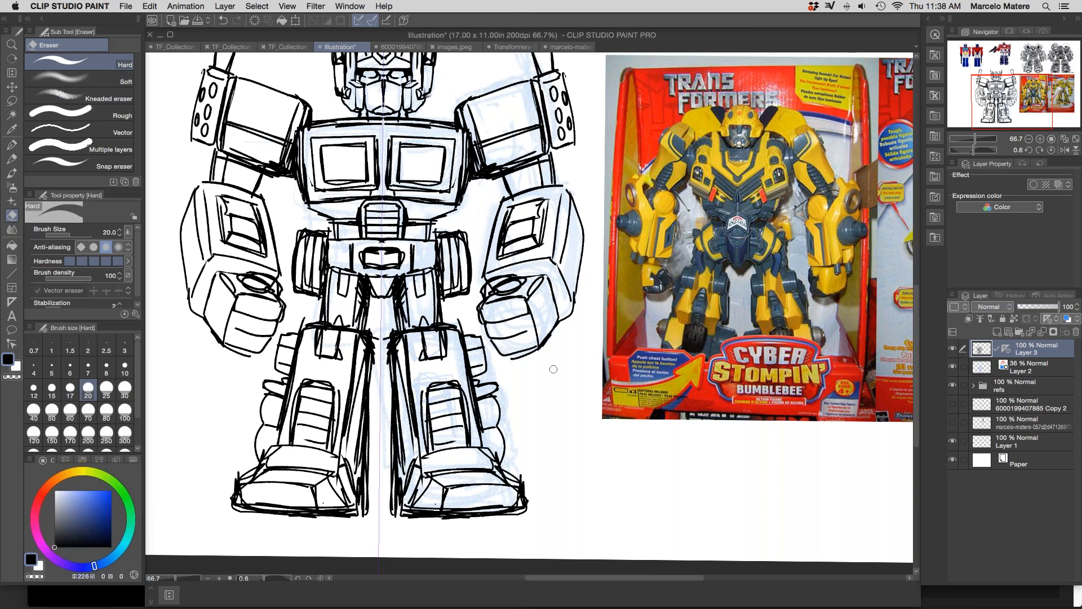
left_click(12, 145)
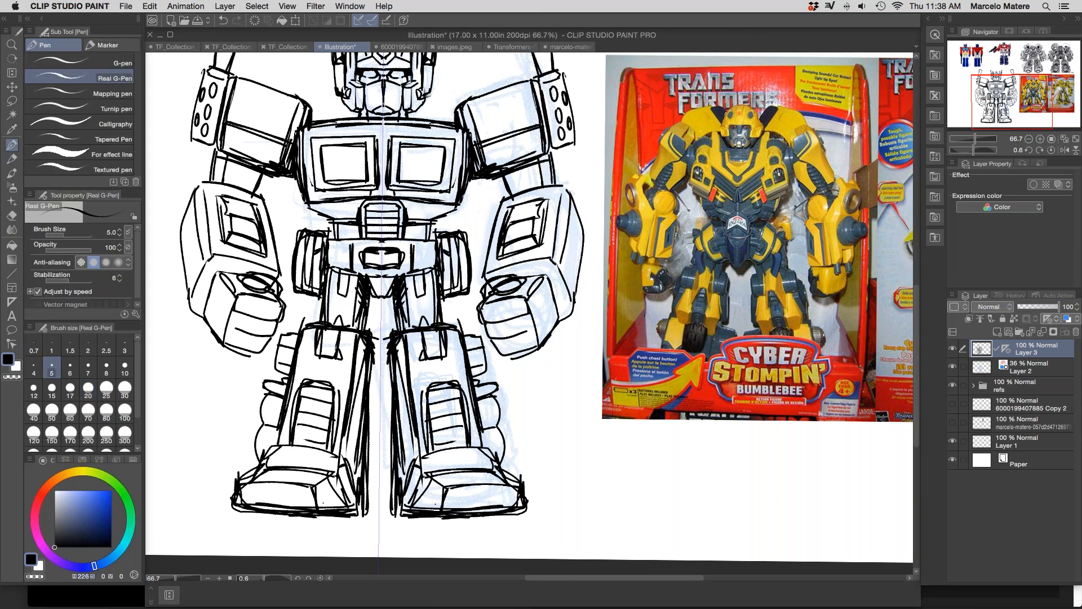
left_click_drag(664, 328, 675, 327)
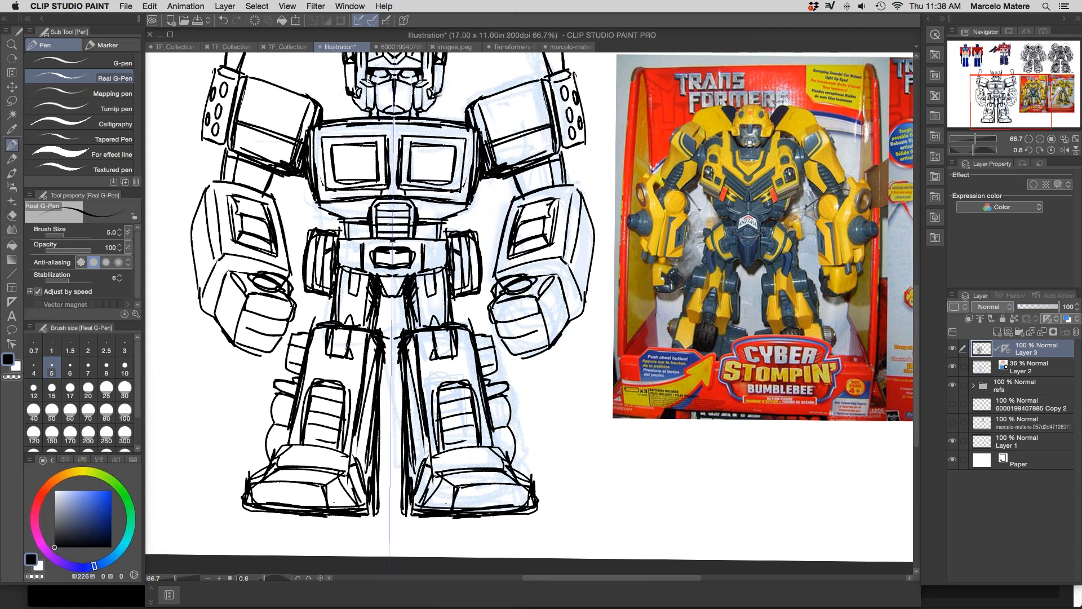
left_click(124, 389)
mouse_move(462, 271)
left_mouse_down()
mouse_move(458, 246)
mouse_move(455, 285)
mouse_move(458, 241)
mouse_move(454, 285)
mouse_move(470, 244)
left_mouse_up()
key("e")
mouse_move(333, 248)
left_mouse_down()
mouse_move(321, 282)
mouse_move(311, 275)
mouse_move(314, 238)
left_mouse_up()
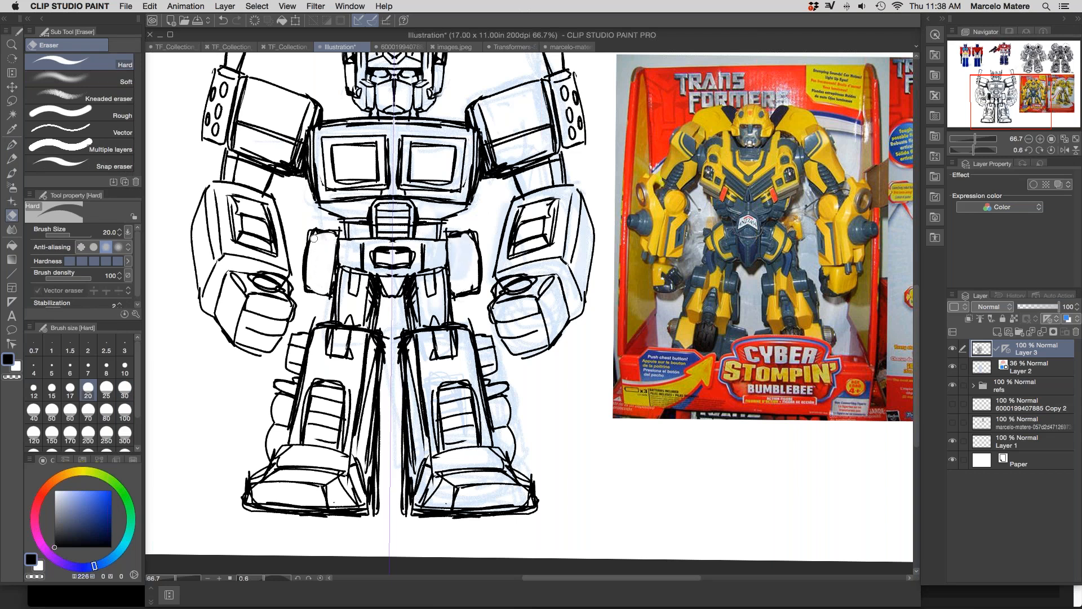
Step: Draw curved groove lines and a chevron tyre tread on the hip wheels using Mechanical pencil 2
left_click(11, 159)
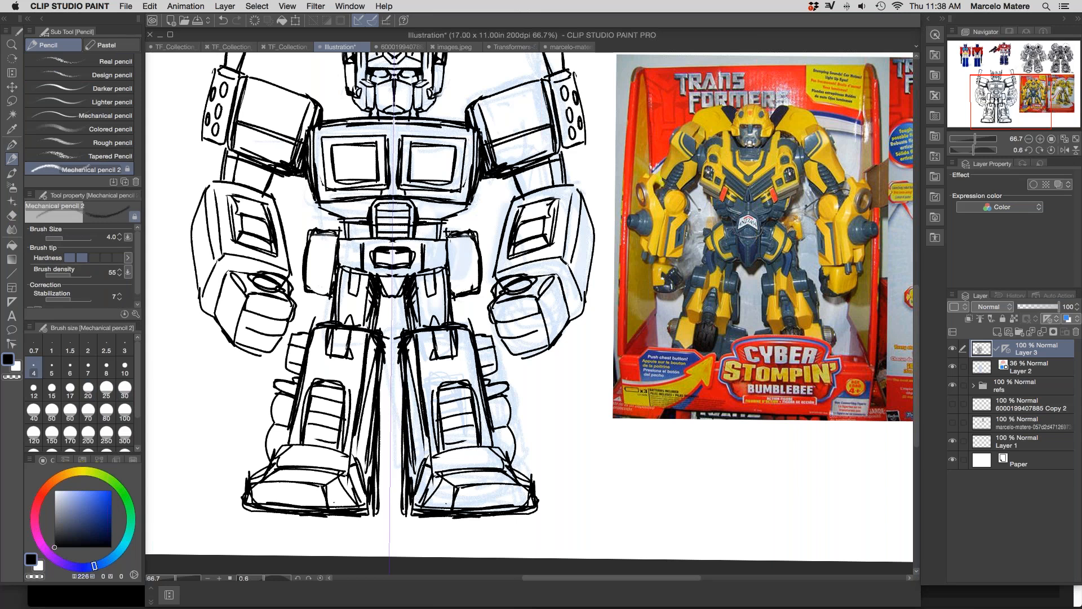
left_click_drag(479, 273, 453, 294)
mouse_move(464, 234)
left_mouse_down()
mouse_move(467, 292)
mouse_move(458, 298)
mouse_move(454, 279)
mouse_move(465, 294)
left_mouse_up()
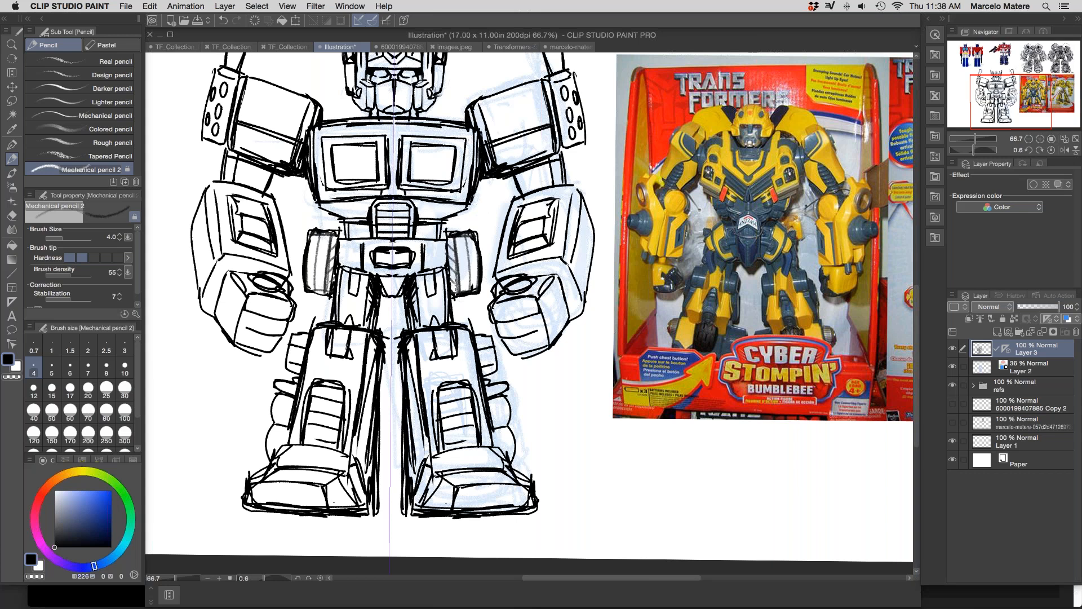
mouse_move(459, 249)
left_mouse_down()
mouse_move(472, 243)
mouse_move(459, 271)
left_mouse_up()
left_click_drag(473, 275, 477, 252)
left_click_drag(467, 251, 479, 285)
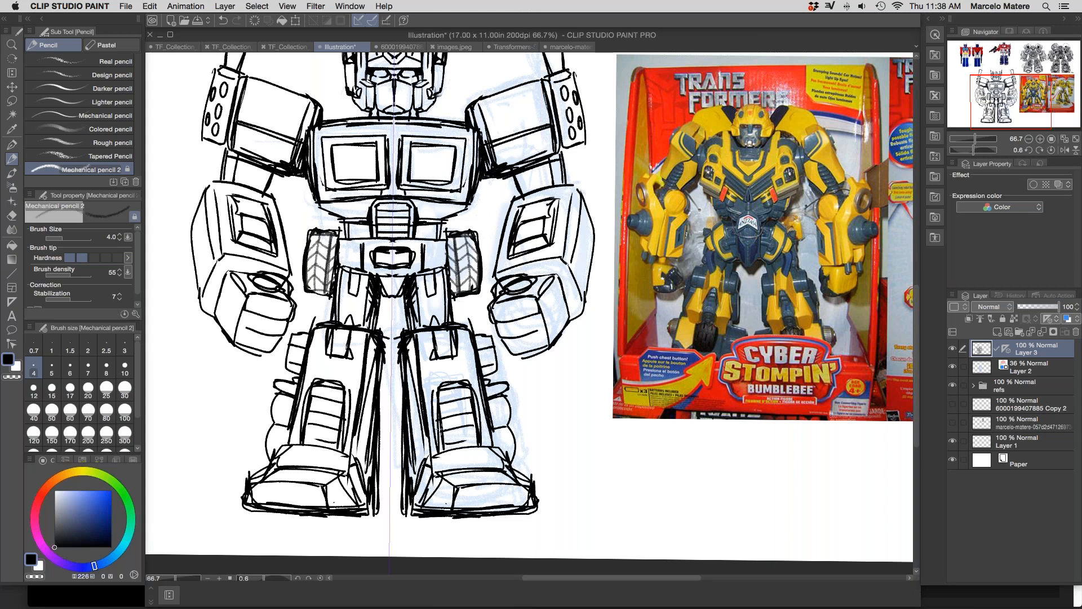
Step: Draw the tyre tread on the wheels at the outer side of the lower legs
mouse_move(495, 406)
left_mouse_down()
mouse_move(508, 421)
mouse_move(489, 418)
left_mouse_up()
left_click_drag(490, 402, 492, 420)
left_click_drag(504, 410, 508, 444)
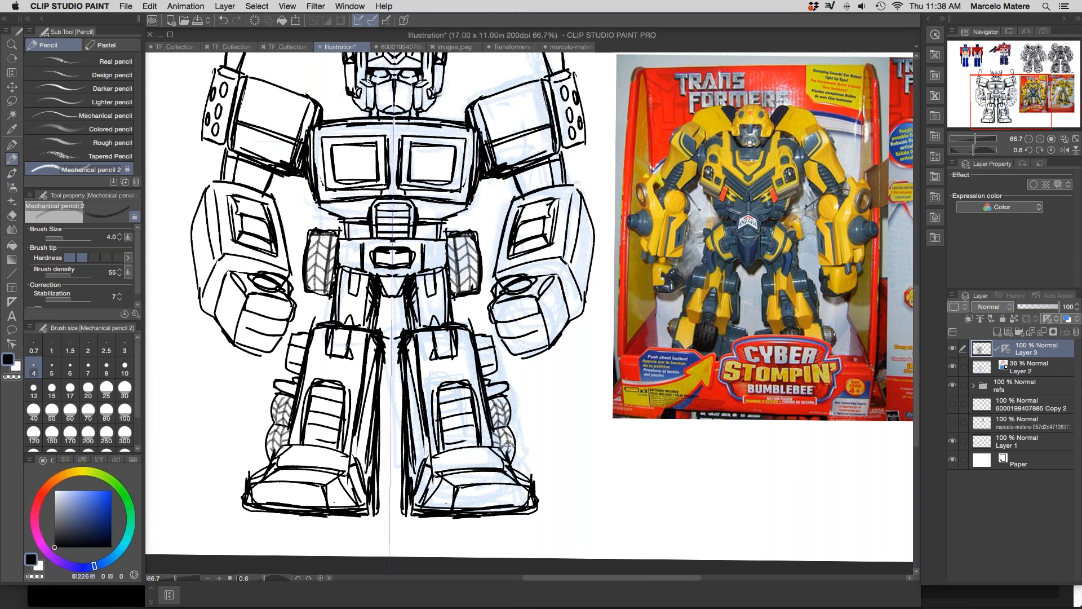
Step: Pencil in fine contour and shading lines on the feet and lower legs
mouse_move(469, 492)
left_mouse_down()
mouse_move(468, 508)
mouse_move(519, 508)
left_mouse_up()
left_click_drag(438, 466, 505, 463)
left_click_drag(436, 474, 427, 503)
mouse_move(405, 350)
left_mouse_down()
mouse_move(402, 512)
mouse_move(542, 504)
left_mouse_up()
Step: Pencil repeated lines along the inner edge of each forearm below the elbow
left_click_drag(558, 395, 524, 503)
mouse_move(508, 185)
left_mouse_down()
mouse_move(457, 204)
mouse_move(443, 226)
mouse_move(478, 172)
mouse_move(430, 187)
left_mouse_up()
mouse_move(418, 305)
left_mouse_down()
mouse_move(413, 320)
mouse_move(433, 319)
mouse_move(400, 399)
left_mouse_up()
left_click_drag(408, 356, 398, 409)
left_click_drag(416, 324, 402, 390)
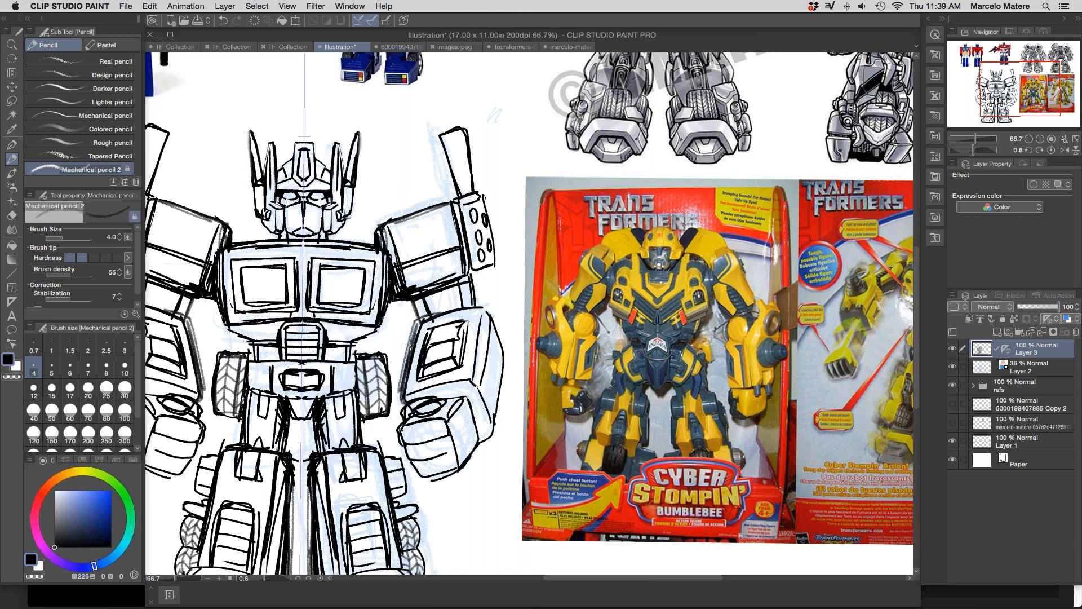
Step: Lasso the stray lines where the upper arm meets the forearm, delete them and clear the selection
left_click(11, 101)
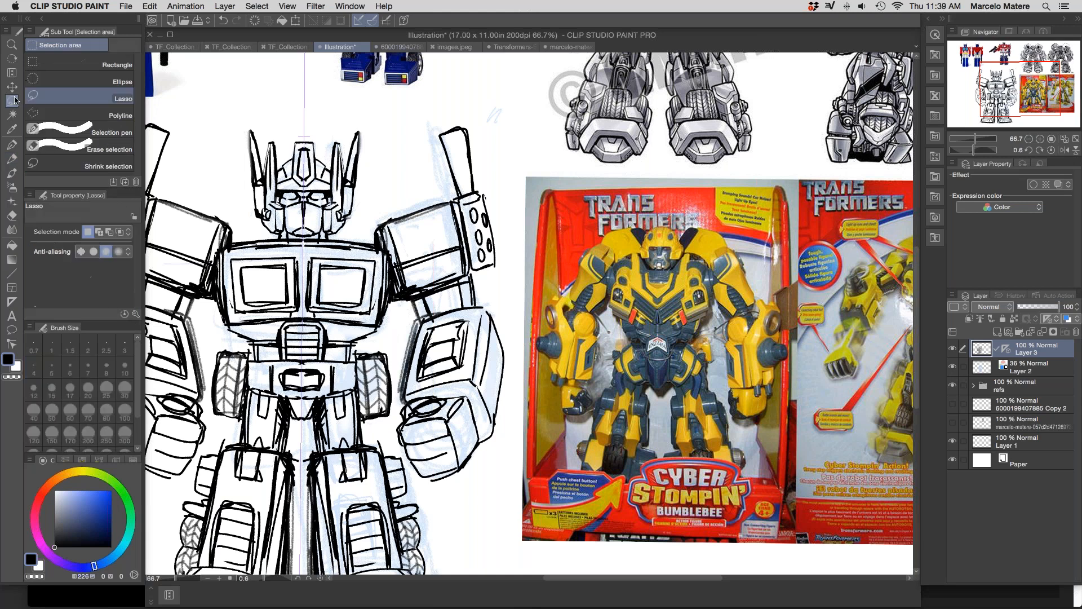
left_click_drag(441, 308, 440, 299)
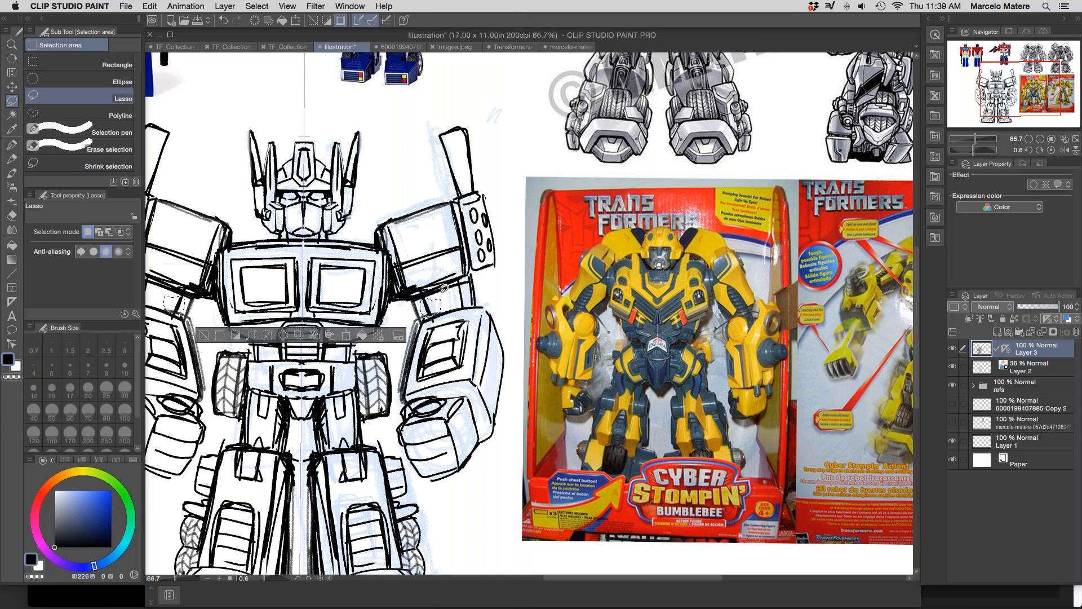
key("Delete")
left_click_drag(533, 286, 669, 265)
key("super+d")
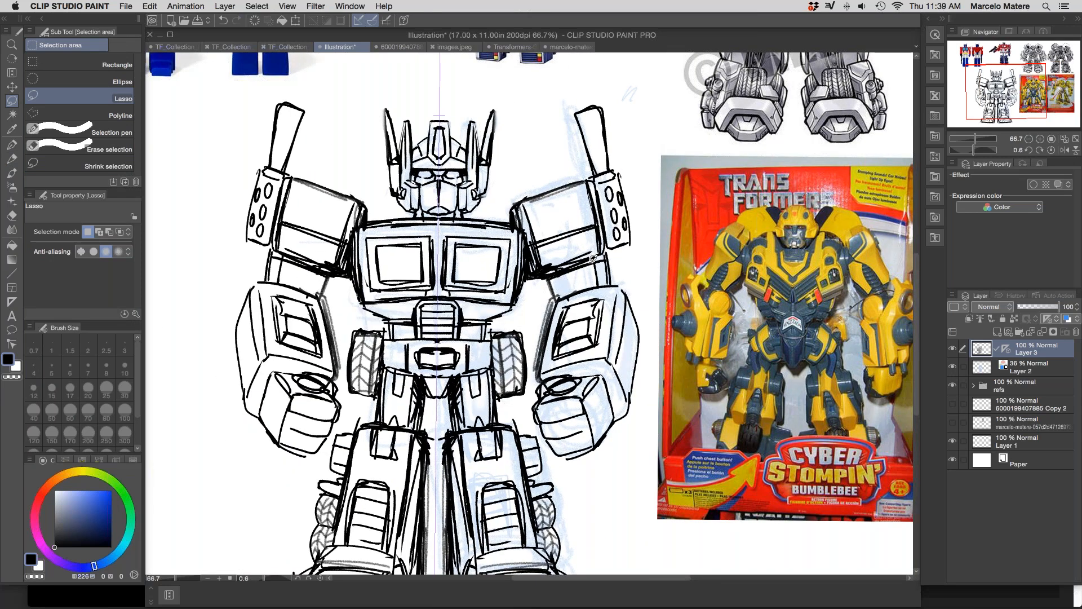
Step: Return to the pencil tool and hide the refs folder so only the robot drawing shows on the page
left_click(11, 159)
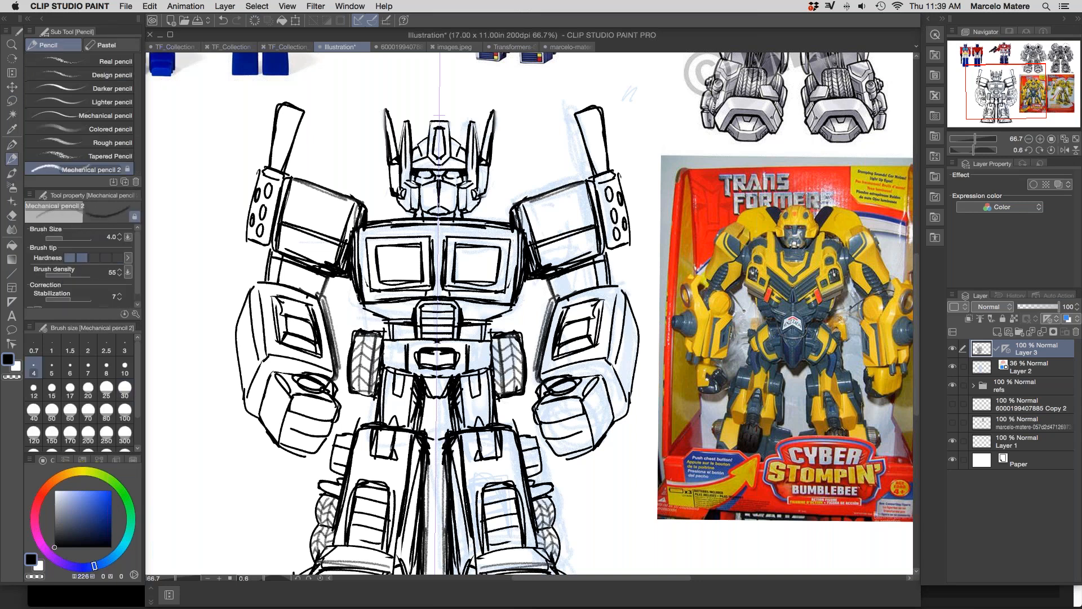
scroll(602, 314, "down", 2)
scroll(602, 314, "right", 1)
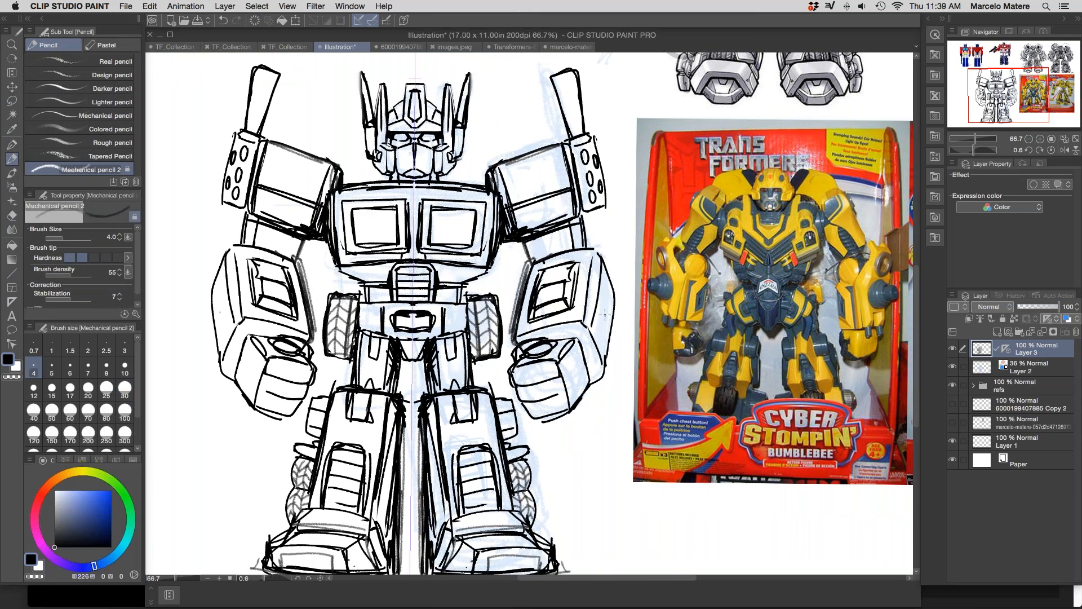
key("super+0")
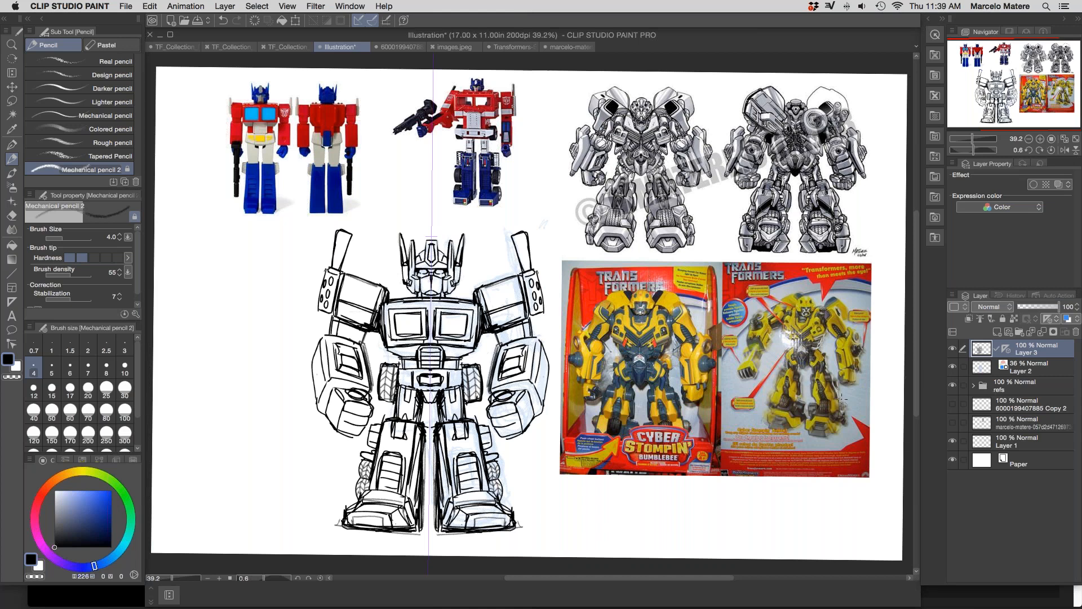
left_click(954, 385)
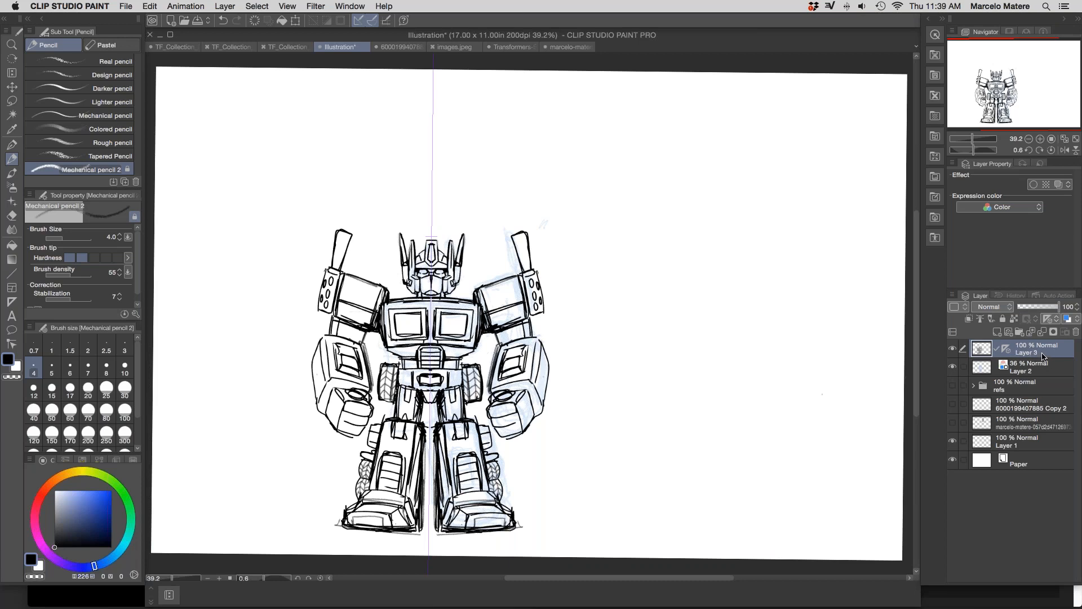
left_click_drag(1024, 353, 1009, 337)
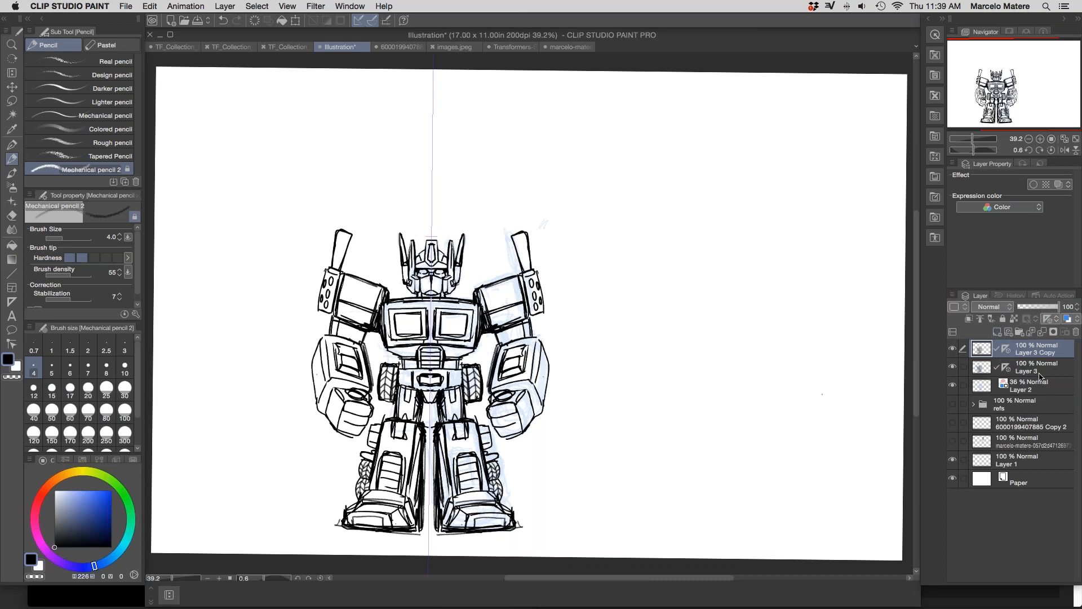
left_click(1041, 373)
key("super+z")
key("super+z")
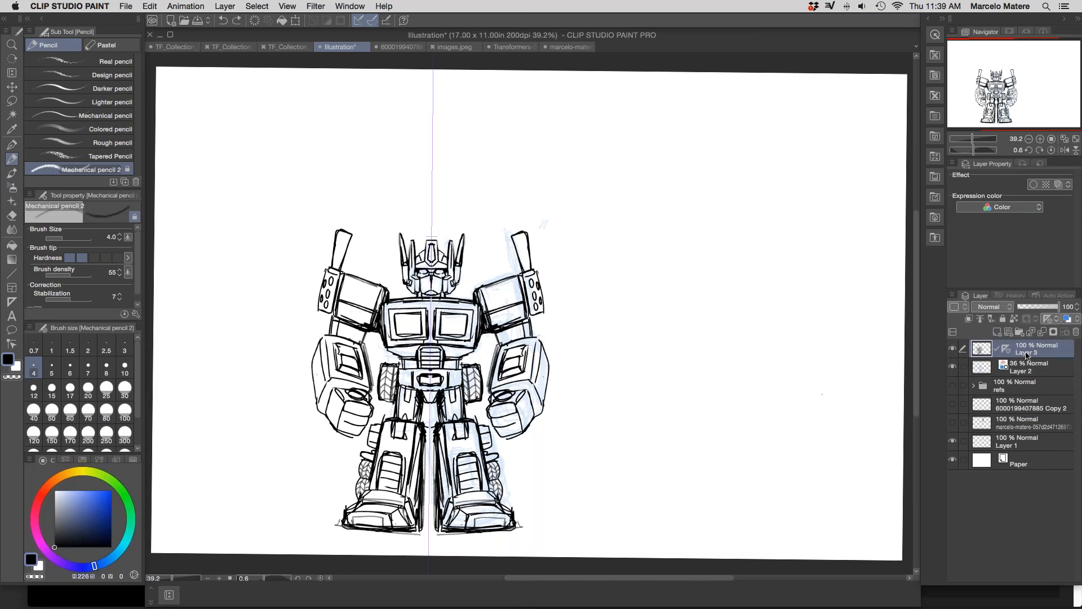
Step: Duplicate Layer 3 and move the copied robot to the empty area right of the original
left_click_drag(1021, 351, 997, 333)
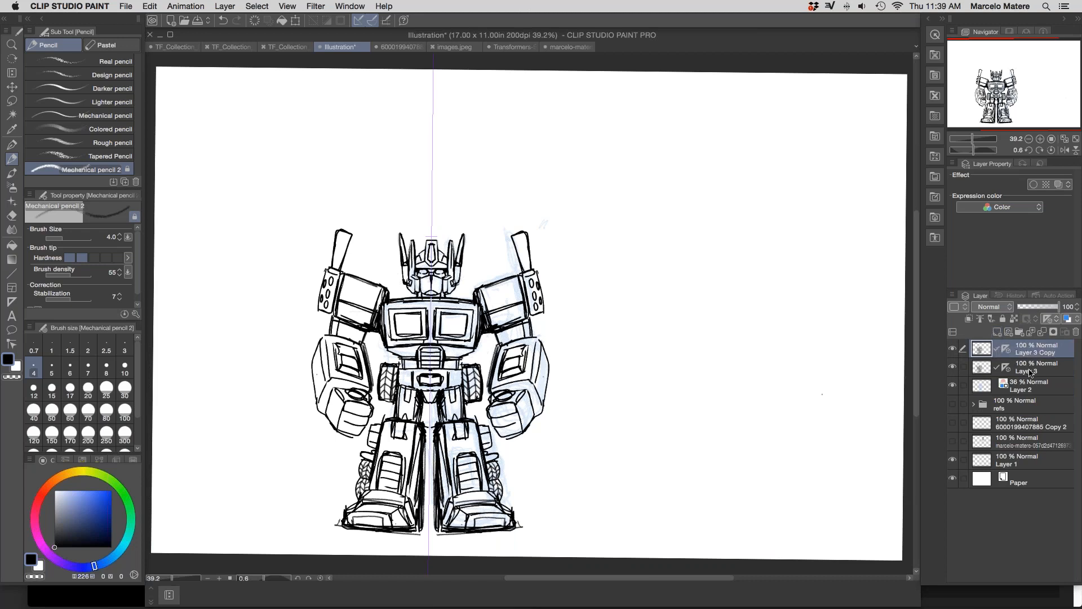
left_click(12, 87)
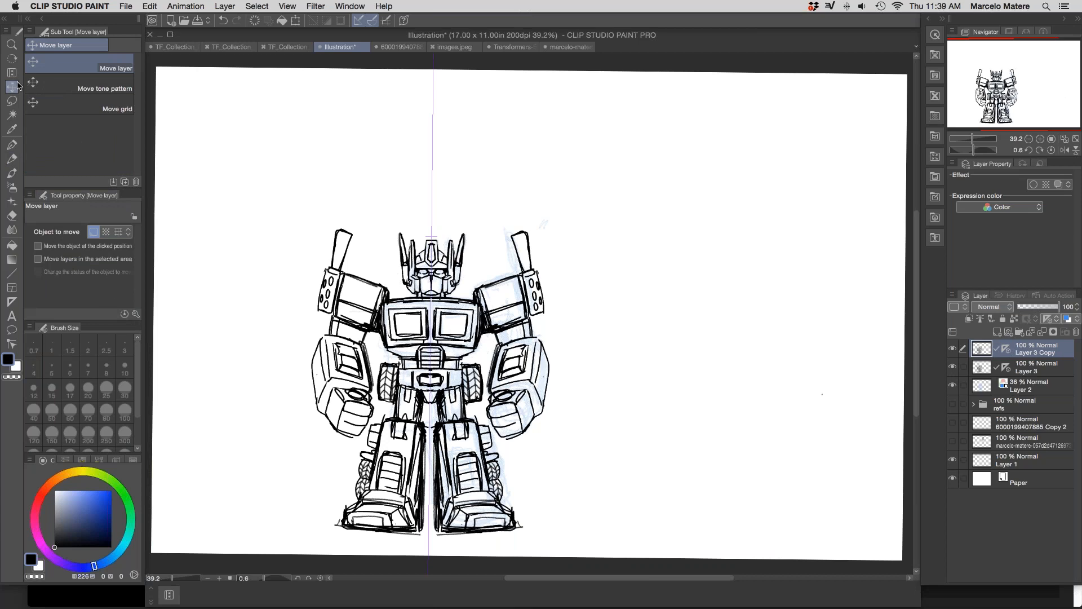
left_click_drag(491, 333, 744, 330)
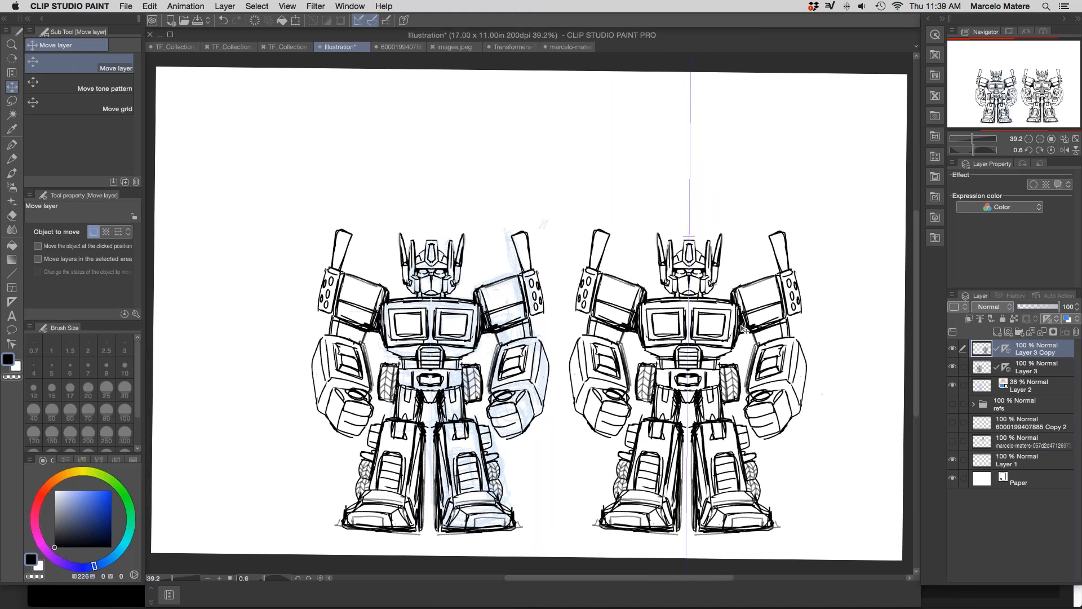
Step: Lock Layer 3 against edits while leaving Layer 3 Copy unlocked and selected
left_click(964, 368)
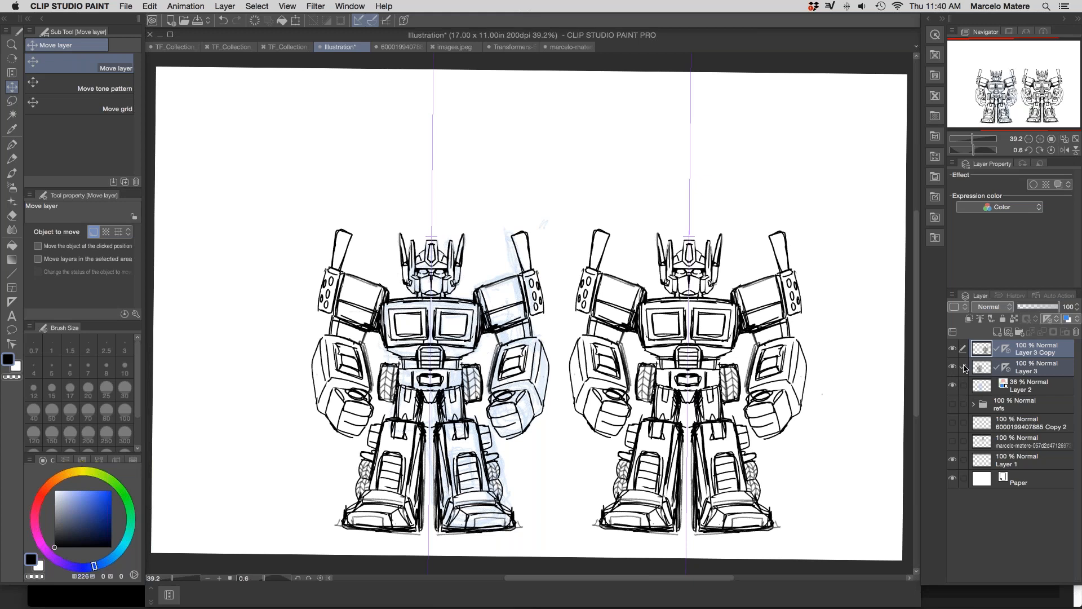
left_click(1002, 319)
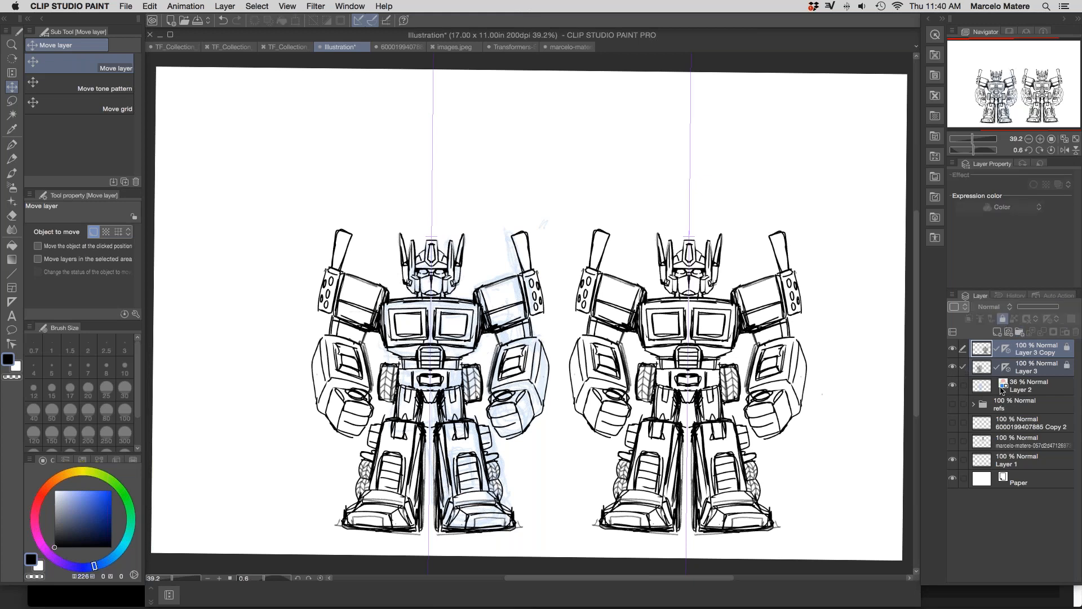
key("b")
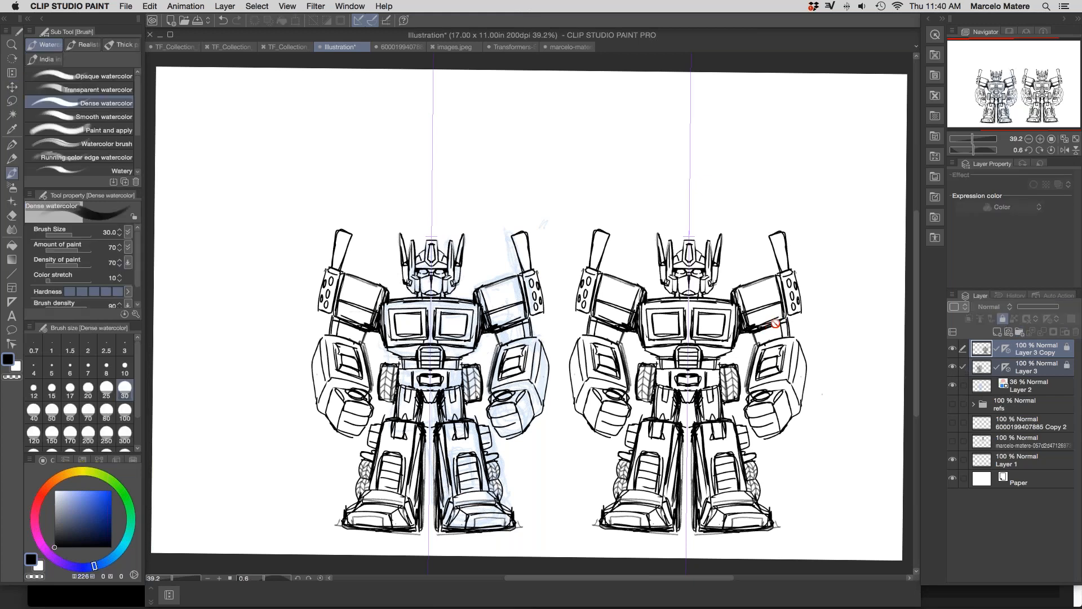
left_click(1055, 391)
left_click(1054, 355)
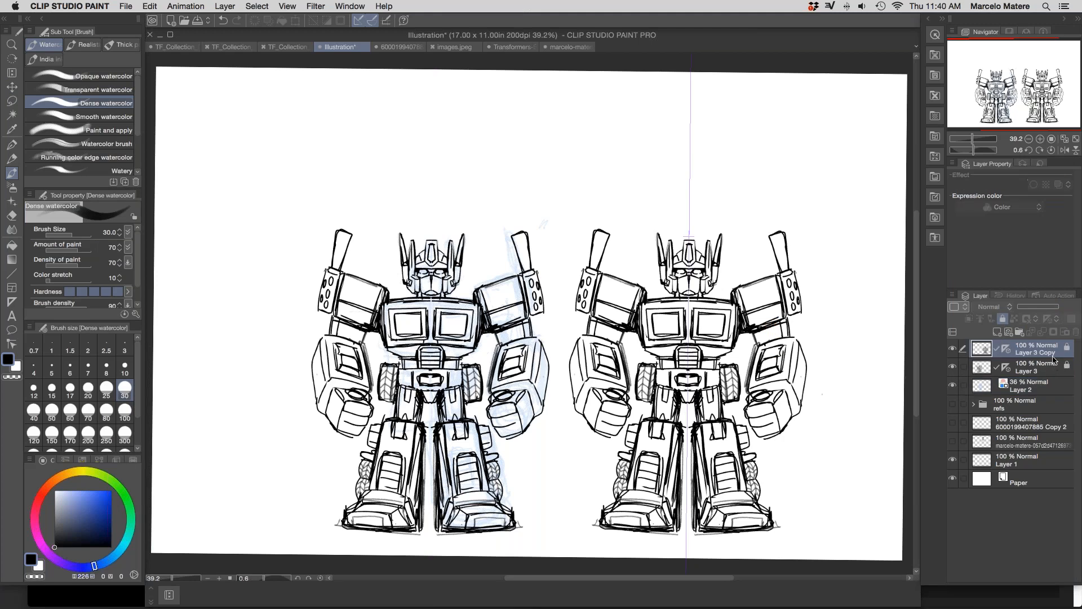
left_click(1002, 319)
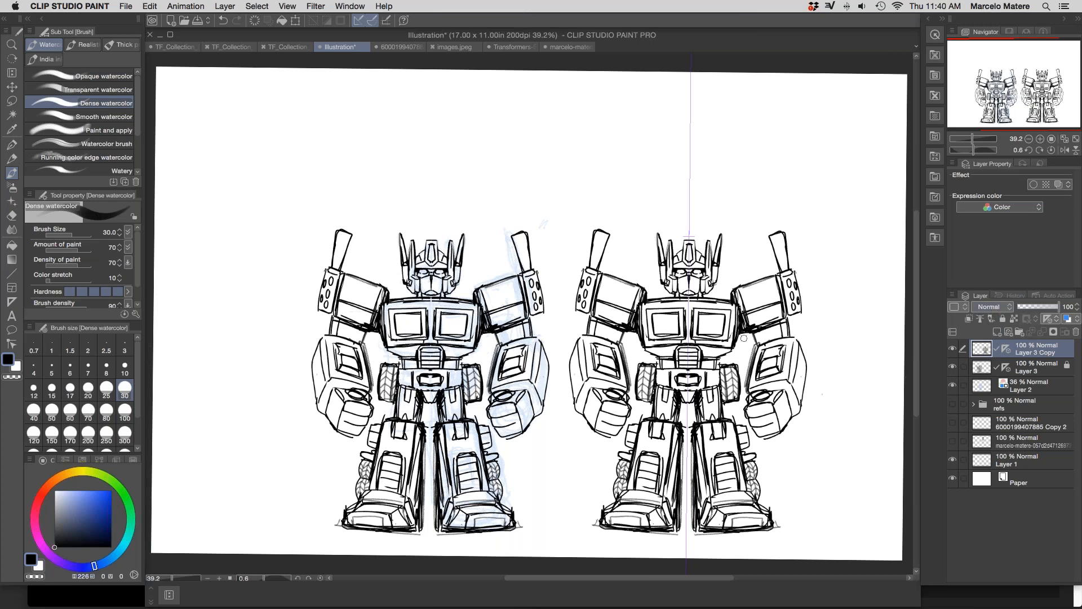
Step: Try to shift the copied robot slightly with the Move layer tool
key("k")
left_click_drag(743, 339, 740, 338)
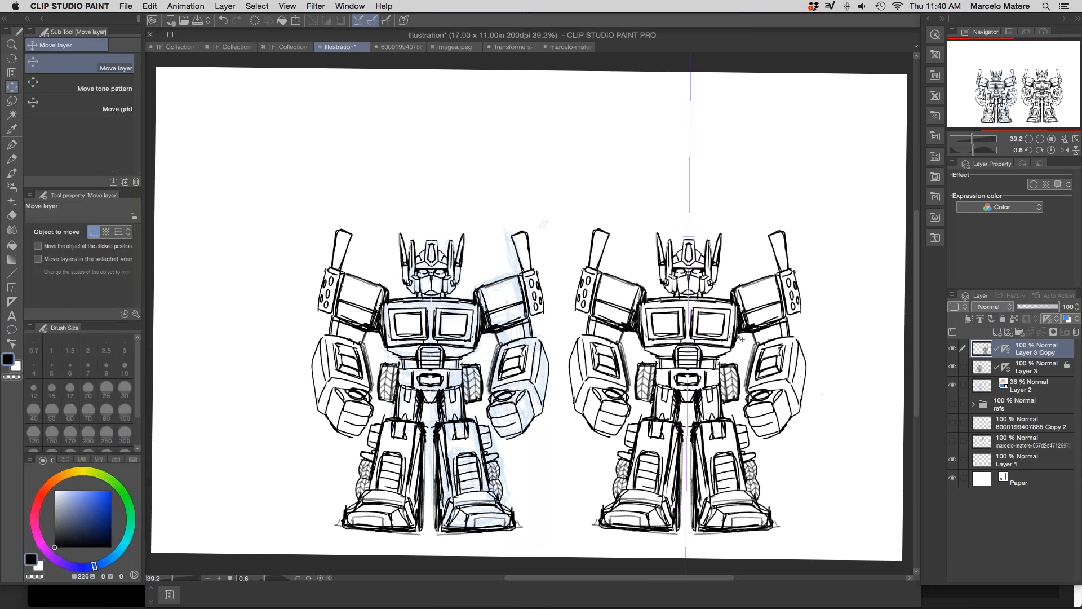
key("super+z")
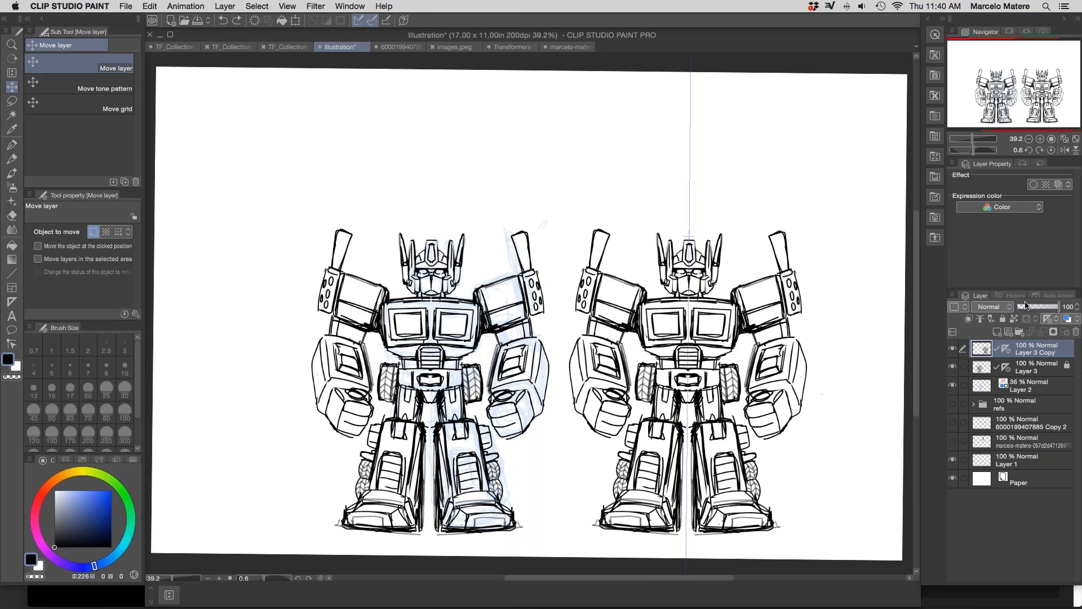
Step: Lower the opacity of Layer 3 Copy to 12%
left_click_drag(1055, 309, 1021, 309)
key("ctrl+space")
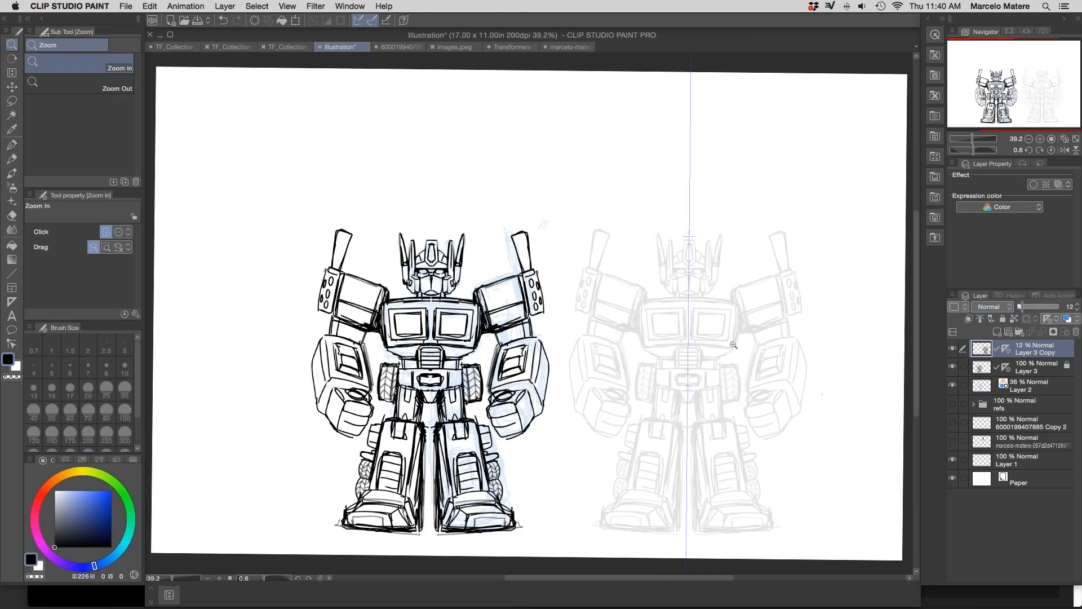
Step: Show the refs folder and hide the reference layer inside it that contains the grey robots and boxed toys
left_click(734, 345)
left_click(733, 344)
left_click_drag(740, 394, 656, 386)
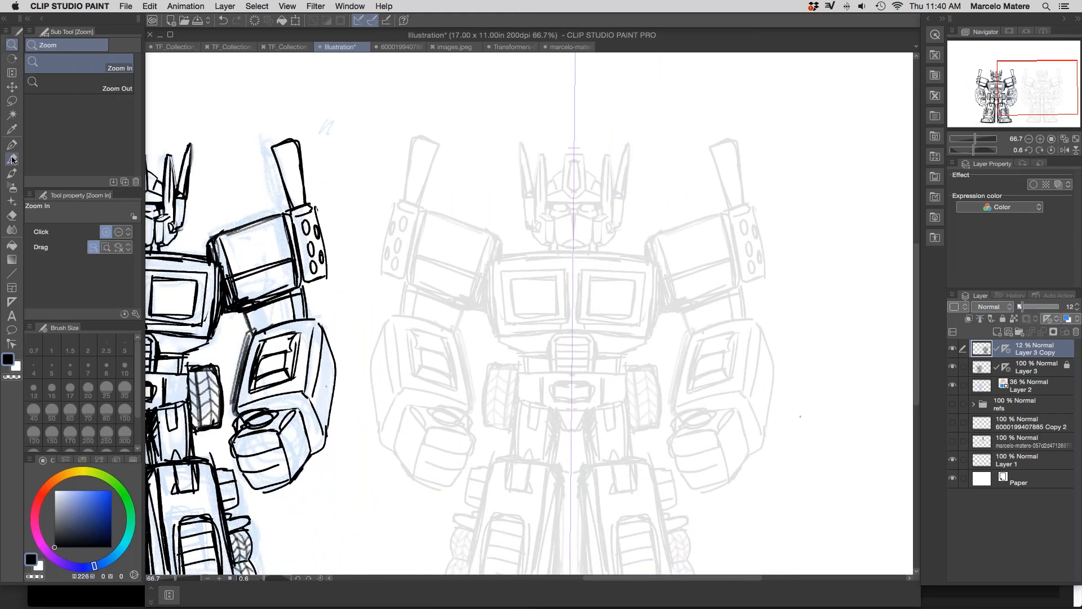
left_click(13, 160)
left_click(12, 145)
left_click(12, 159)
left_click_drag(459, 252, 662, 448)
left_click(953, 405)
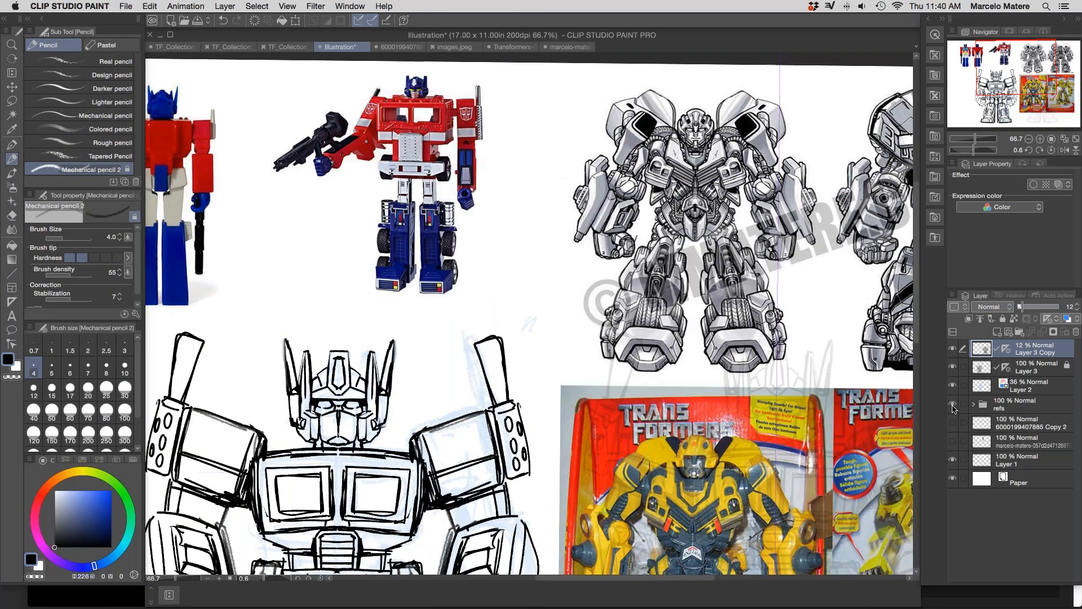
left_click(974, 404)
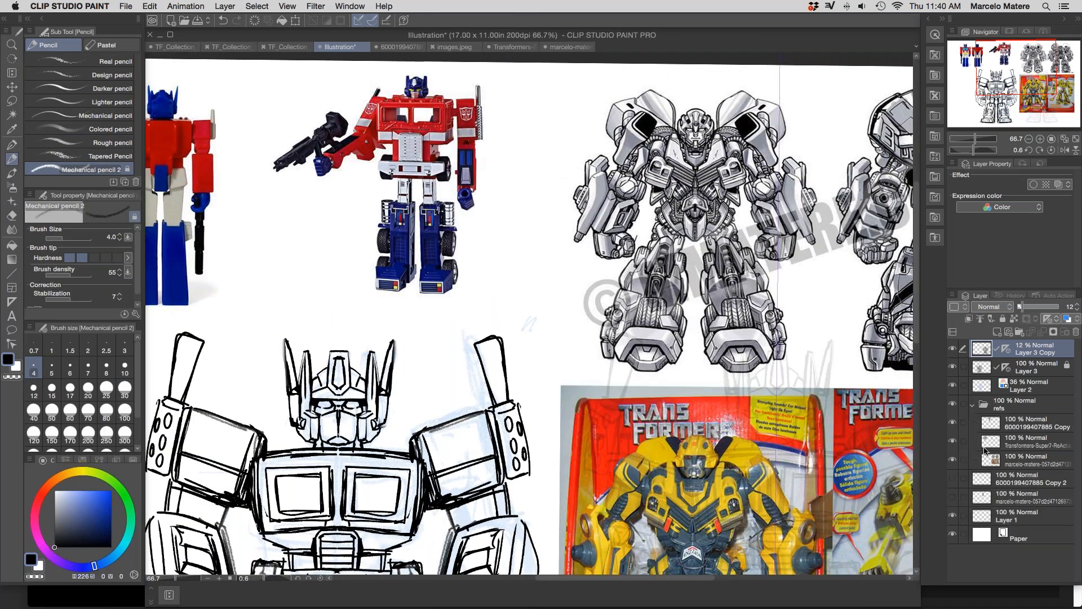
left_click(953, 459)
Step: Move the front-and-back toy reference image to the empty area above the faded robot copy
key("k")
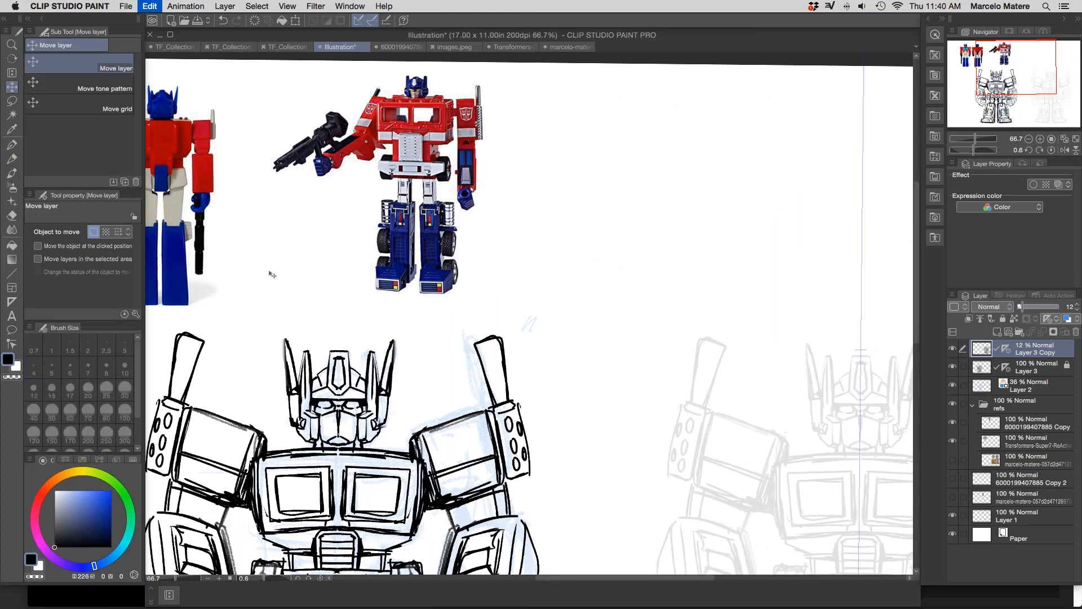
left_click(1025, 435)
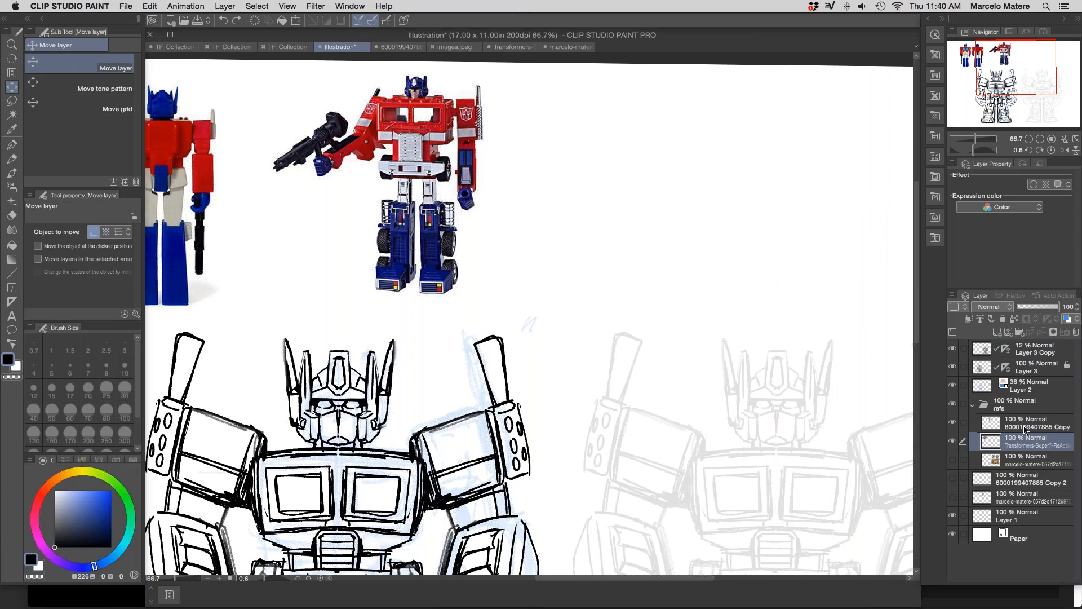
left_click_drag(174, 249, 845, 257)
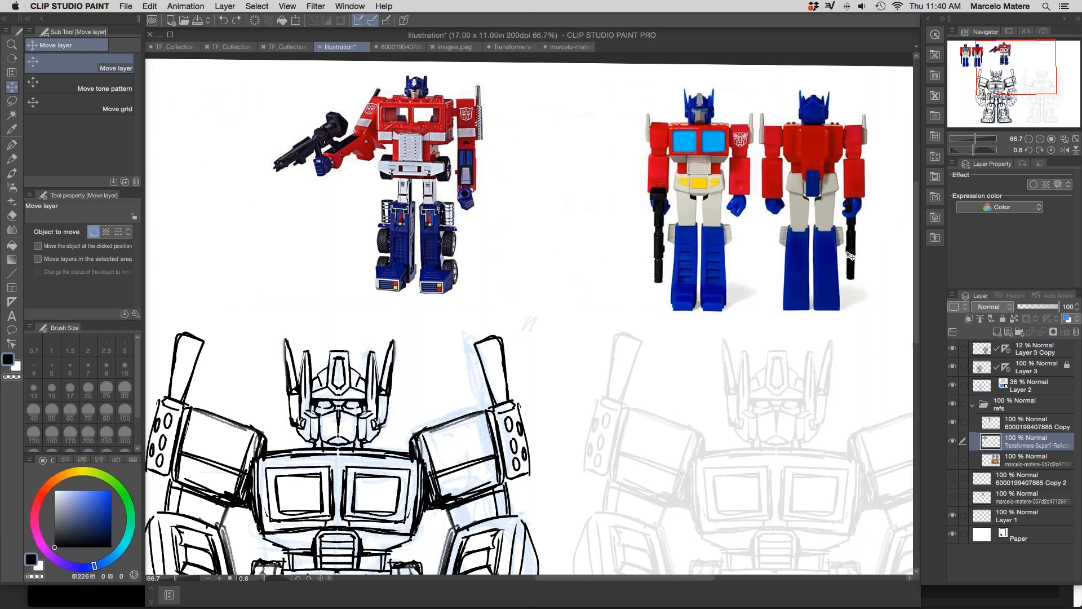
left_click_drag(794, 358, 555, 267)
Step: Set Layer 3 Copy to 22% opacity and turn on its blue layer color
left_click(1025, 346)
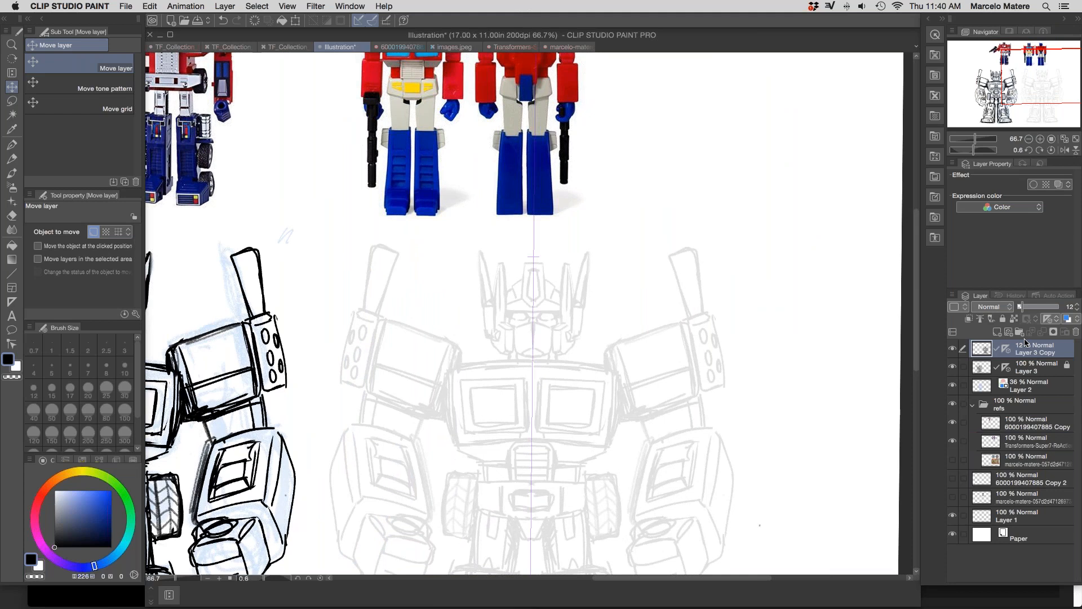
left_click_drag(553, 183, 552, 183)
left_click(11, 158)
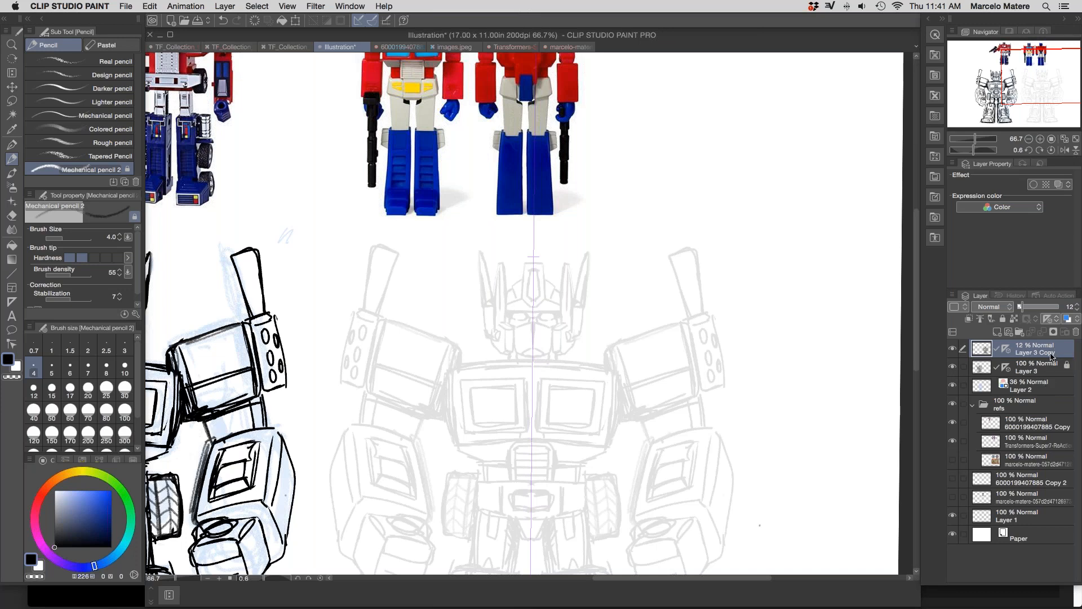
left_click_drag(1030, 308, 1029, 307)
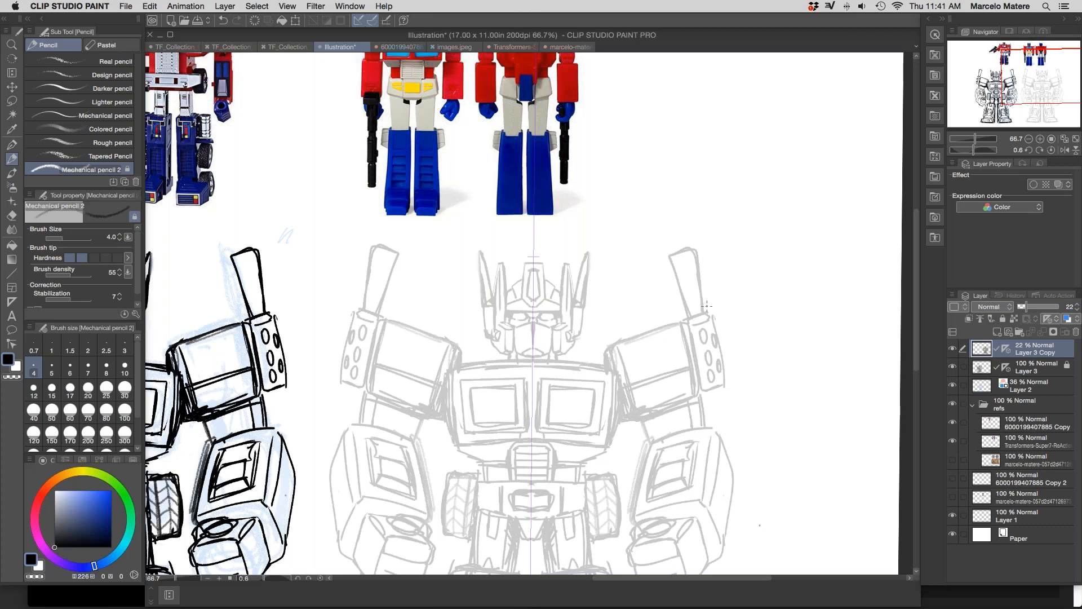
left_click(1067, 319)
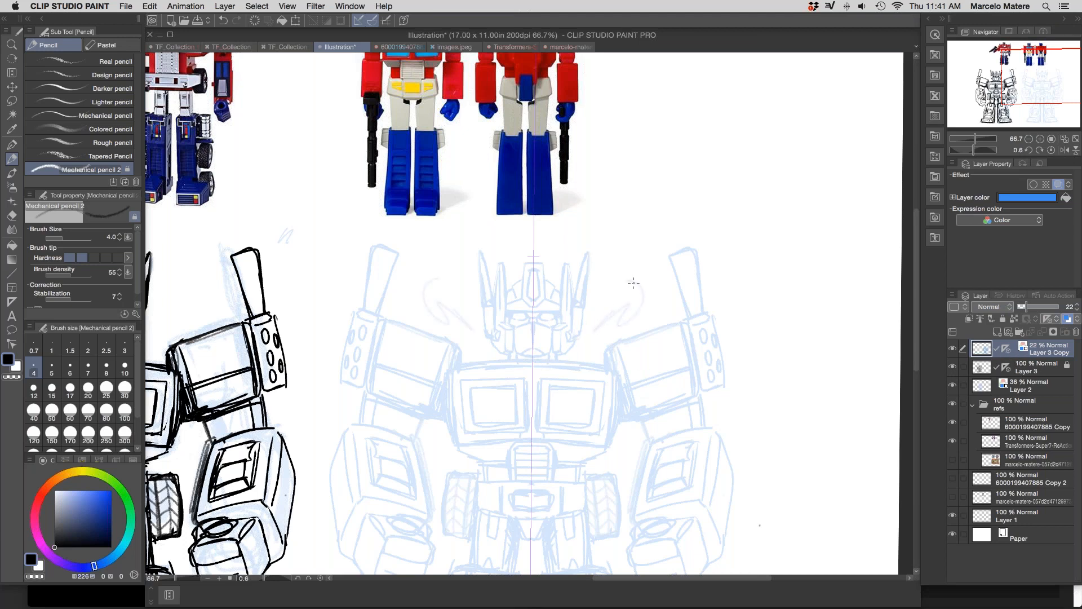
key("super+z")
Step: Set the symmetry ruler of Layer 3 Copy to show in all layers and add a new layer above it
left_click(1009, 350)
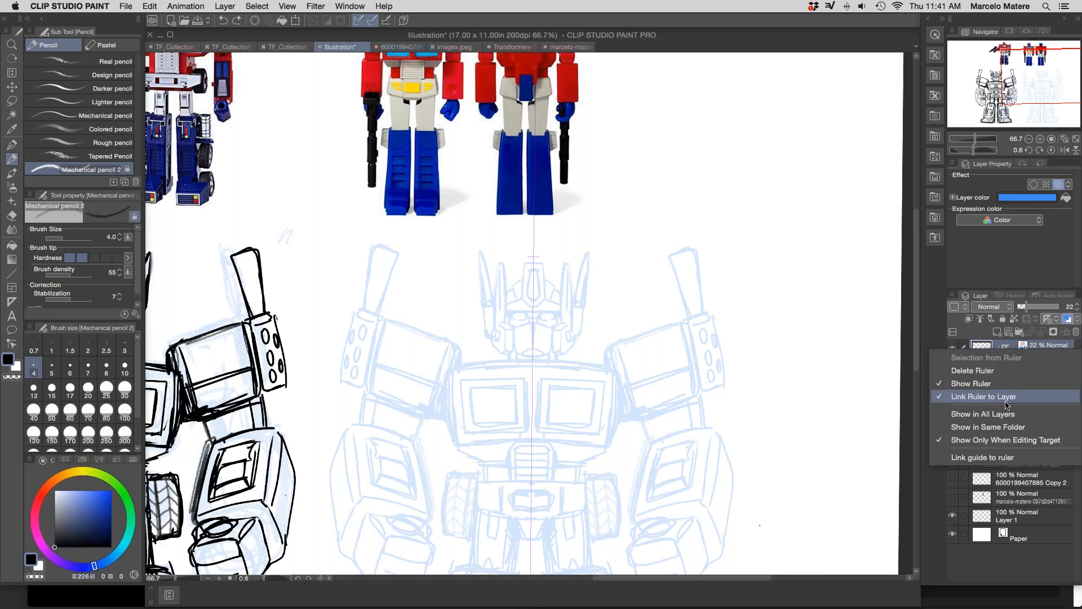
left_click(1002, 416)
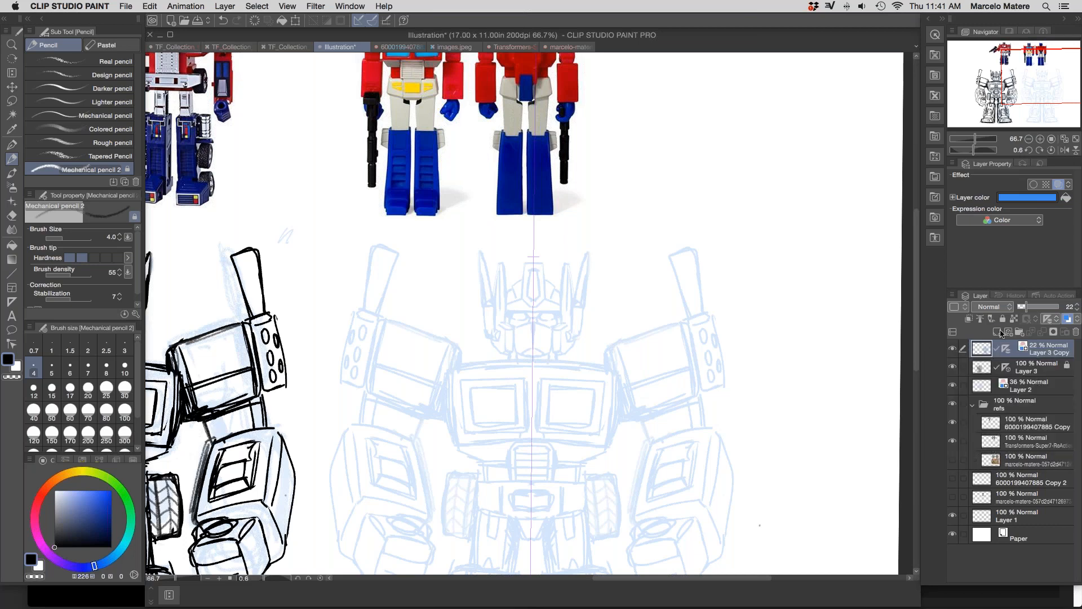
left_click(997, 332)
Step: Test mirrored pencil strokes beside the head on Layer 4 and undo them
mouse_move(606, 293)
left_mouse_down()
mouse_move(589, 320)
mouse_move(615, 343)
left_mouse_up()
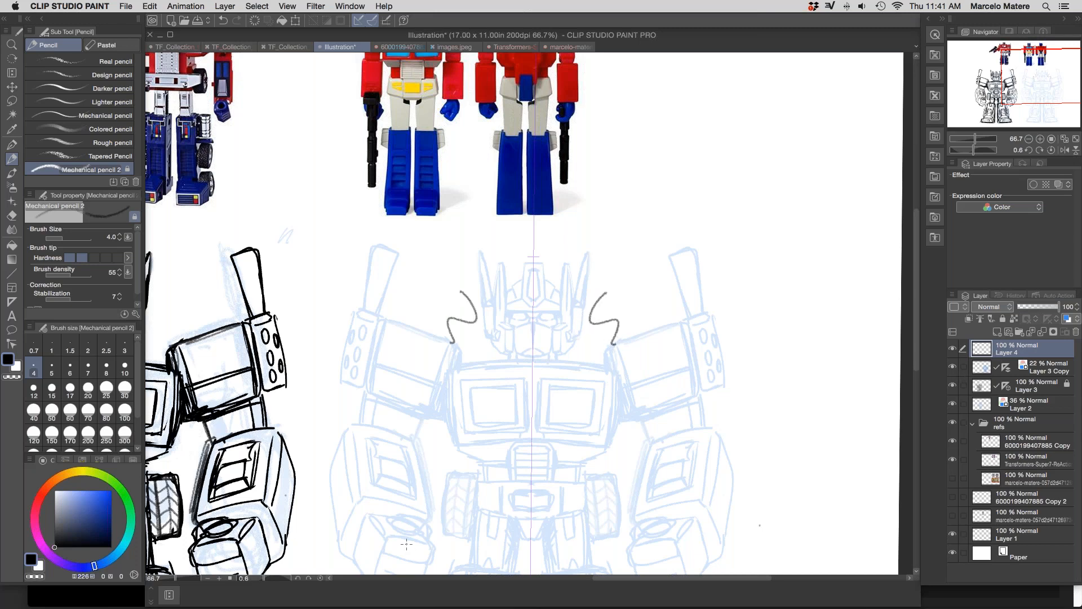
key("super+z")
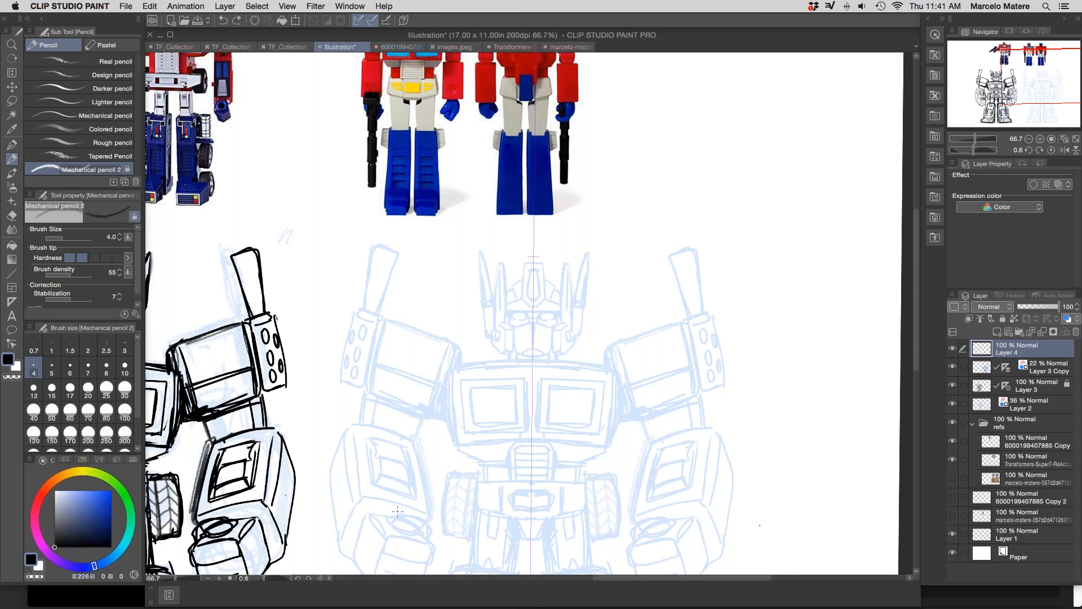
left_click(1009, 368)
left_click(1020, 349)
left_click_drag(602, 305, 589, 347)
key("super+z")
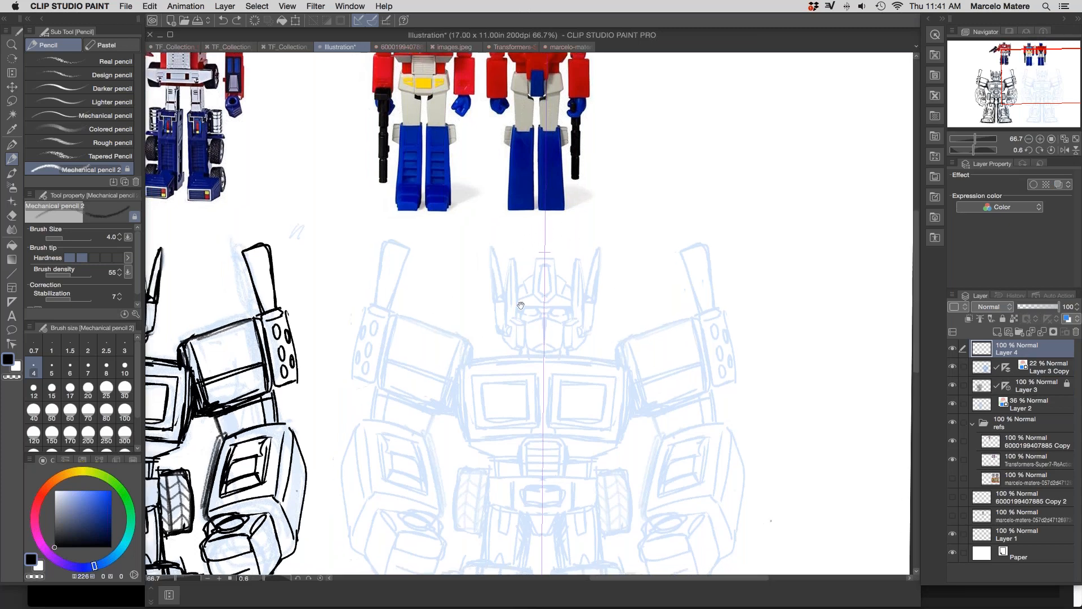
Step: Pencil the mirrored head on Layer 4 over the blue guide, with antennas, helmet crest, face outline, jaw and neck
left_click_drag(534, 245, 711, 230)
left_click_drag(784, 344, 593, 357)
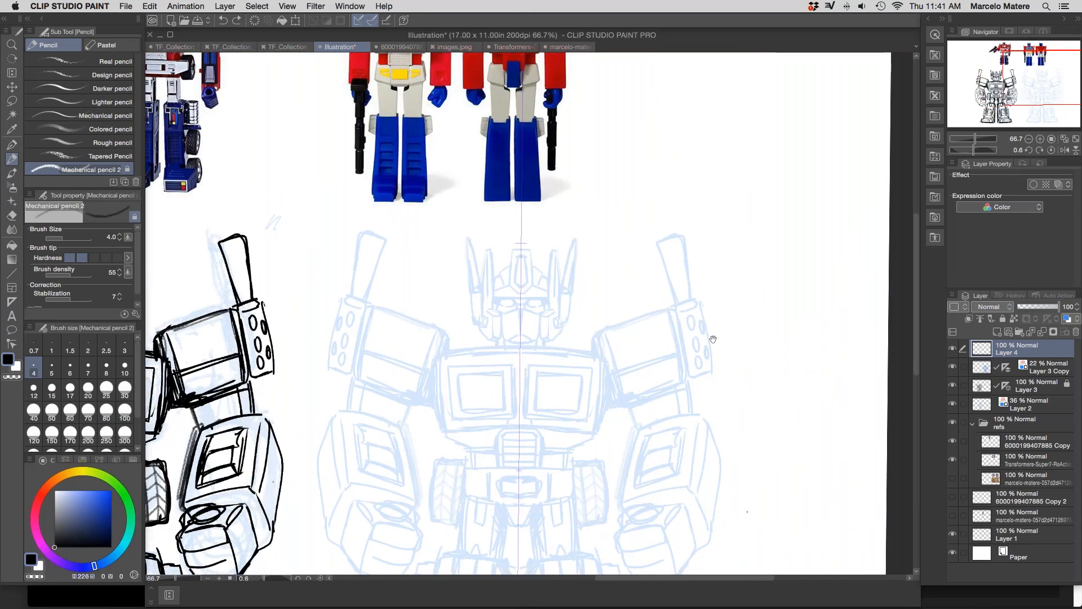
left_click_drag(713, 339, 653, 376)
key("/")
left_click(519, 348)
left_click(522, 344)
left_click_drag(250, 265, 267, 259)
key("p")
mouse_move(421, 209)
left_mouse_down()
mouse_move(431, 205)
mouse_move(481, 278)
left_mouse_up()
mouse_move(445, 229)
left_mouse_down()
mouse_move(442, 319)
mouse_move(421, 316)
mouse_move(450, 316)
mouse_move(483, 416)
mouse_move(423, 418)
mouse_move(484, 416)
mouse_move(504, 399)
left_mouse_up()
mouse_move(479, 277)
left_mouse_down()
mouse_move(451, 317)
mouse_move(485, 316)
mouse_move(488, 215)
mouse_move(509, 291)
mouse_move(505, 398)
left_mouse_up()
mouse_move(511, 300)
left_mouse_down()
mouse_move(527, 313)
mouse_move(506, 387)
mouse_move(532, 191)
mouse_move(530, 317)
left_mouse_up()
left_click_drag(471, 417, 476, 436)
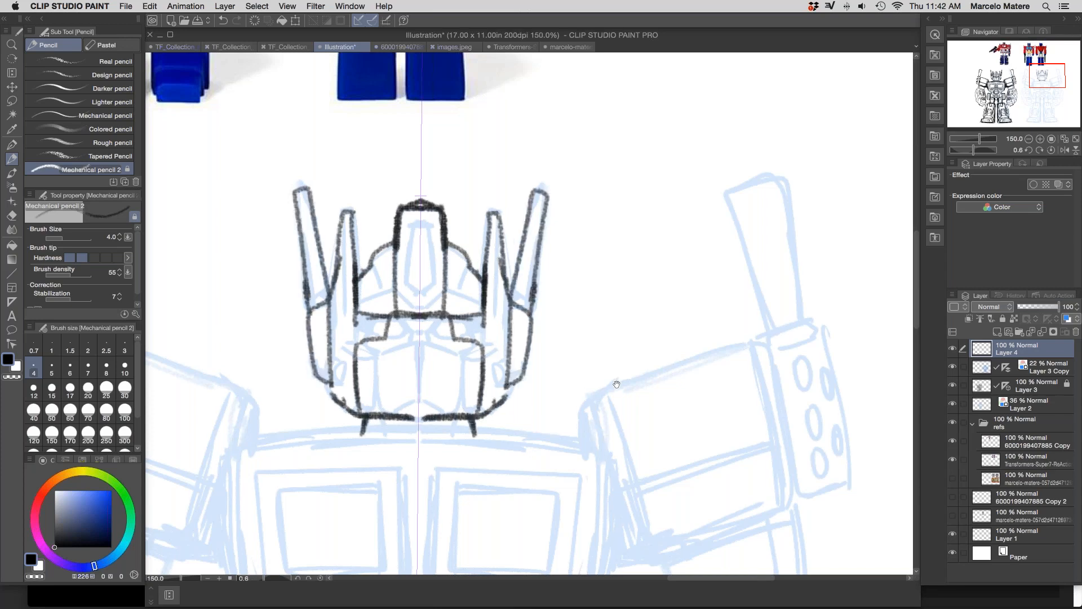
Step: Pencil the mirrored torso outline with curved vertical lines down the chest, plus the waist below it
left_click_drag(617, 385, 694, 244)
mouse_move(505, 293)
left_mouse_down()
mouse_move(682, 308)
mouse_move(676, 456)
mouse_move(664, 486)
mouse_move(601, 538)
left_mouse_up()
left_click(288, 7)
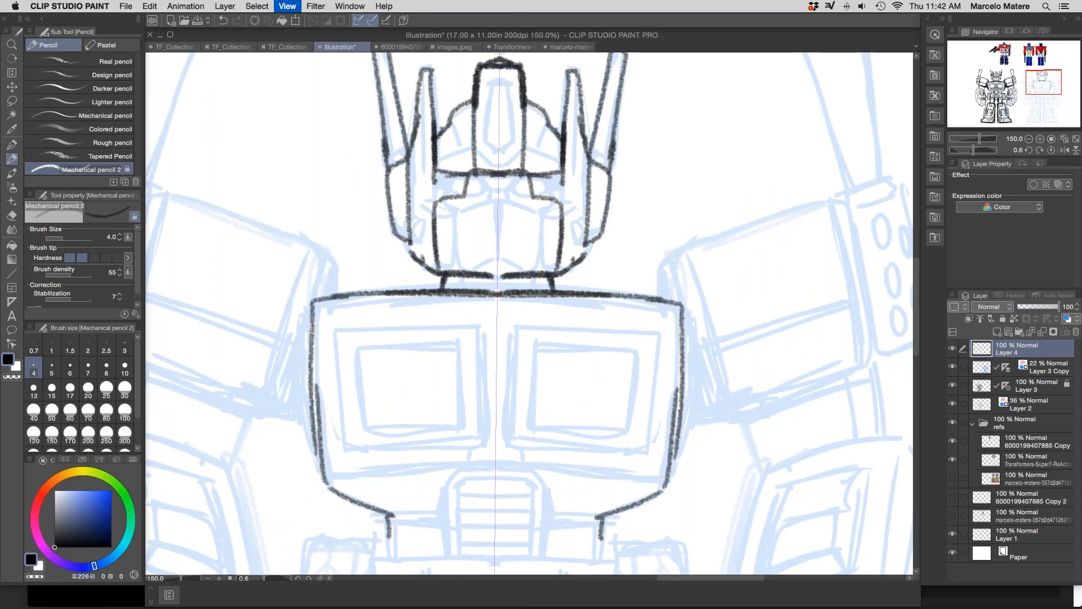
key("super+0")
mouse_move(730, 295)
left_mouse_down()
mouse_move(576, 332)
mouse_move(594, 331)
mouse_move(592, 373)
left_mouse_up()
left_click_drag(595, 326, 601, 372)
left_click_drag(591, 374, 599, 373)
mouse_move(597, 322)
left_mouse_down()
mouse_move(599, 375)
mouse_move(570, 374)
left_mouse_up()
left_click_drag(546, 324, 537, 333)
Step: Pencil the treaded wheels beside the hips and the upper legs below the pelvis
mouse_move(588, 372)
left_mouse_down()
mouse_move(588, 400)
mouse_move(571, 394)
mouse_move(579, 409)
mouse_move(569, 413)
mouse_move(598, 401)
mouse_move(572, 415)
mouse_move(619, 389)
mouse_move(619, 428)
left_mouse_up()
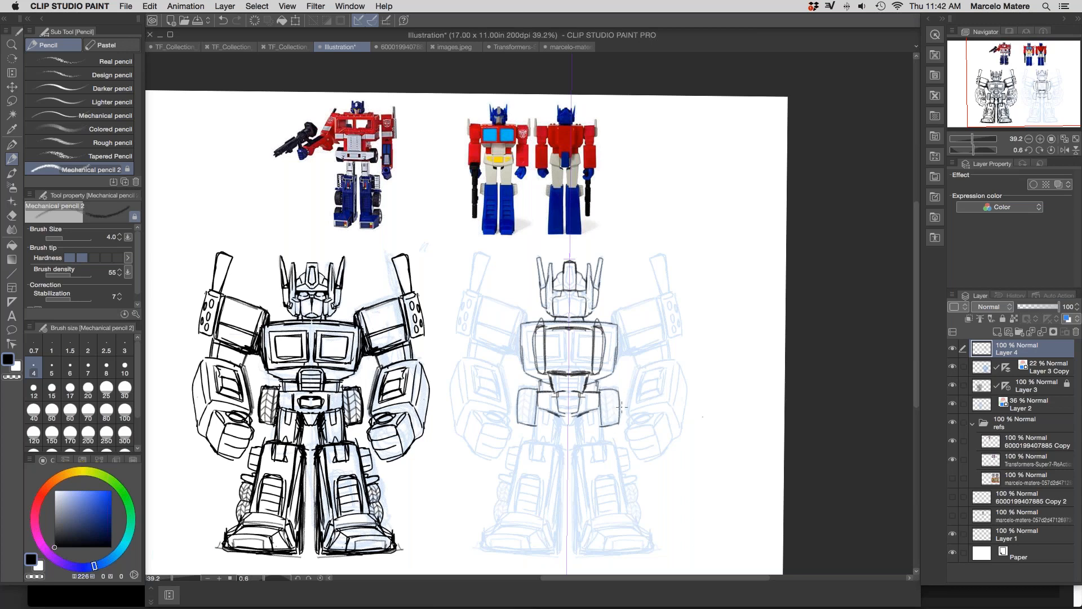
left_click_drag(604, 389, 615, 425)
left_click_drag(579, 417, 582, 446)
left_click_drag(578, 429, 583, 446)
left_click_drag(598, 410, 602, 439)
left_click_drag(703, 426, 705, 331)
mouse_move(574, 351)
left_mouse_down()
mouse_move(618, 350)
mouse_move(595, 352)
left_mouse_up()
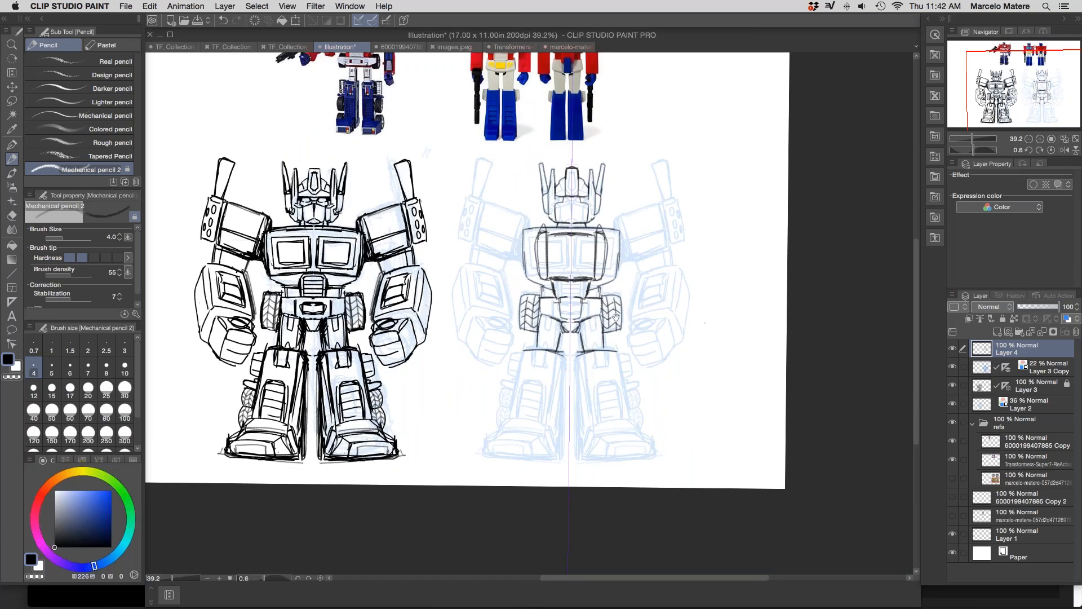
Step: Pencil the mirrored lower legs and flared feet over the blue guide, including their long vertical edges
left_click_drag(616, 317, 600, 376)
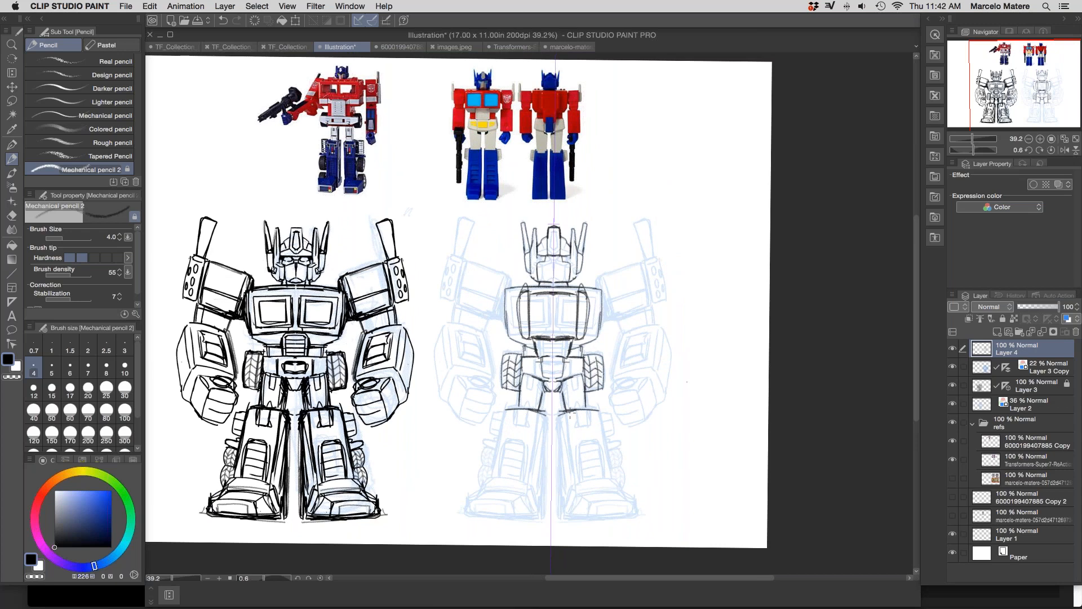
left_click_drag(559, 413, 563, 499)
left_click_drag(562, 433, 562, 520)
left_click_drag(564, 480, 564, 526)
left_click_drag(596, 426, 603, 484)
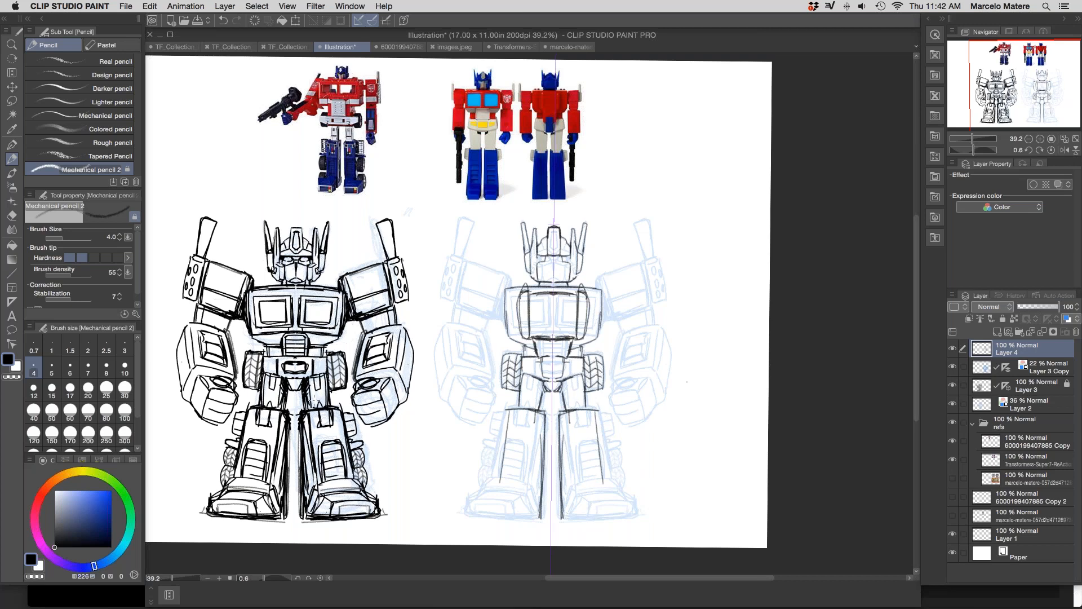
mouse_move(600, 410)
left_mouse_down()
mouse_move(605, 510)
mouse_move(603, 489)
mouse_move(572, 514)
mouse_move(628, 515)
left_mouse_up()
mouse_move(594, 409)
left_mouse_down()
mouse_move(601, 505)
mouse_move(570, 415)
mouse_move(588, 407)
mouse_move(599, 505)
mouse_move(598, 408)
mouse_move(623, 483)
mouse_move(605, 514)
left_mouse_up()
mouse_move(618, 488)
left_mouse_down()
mouse_move(635, 515)
mouse_move(609, 515)
left_mouse_up()
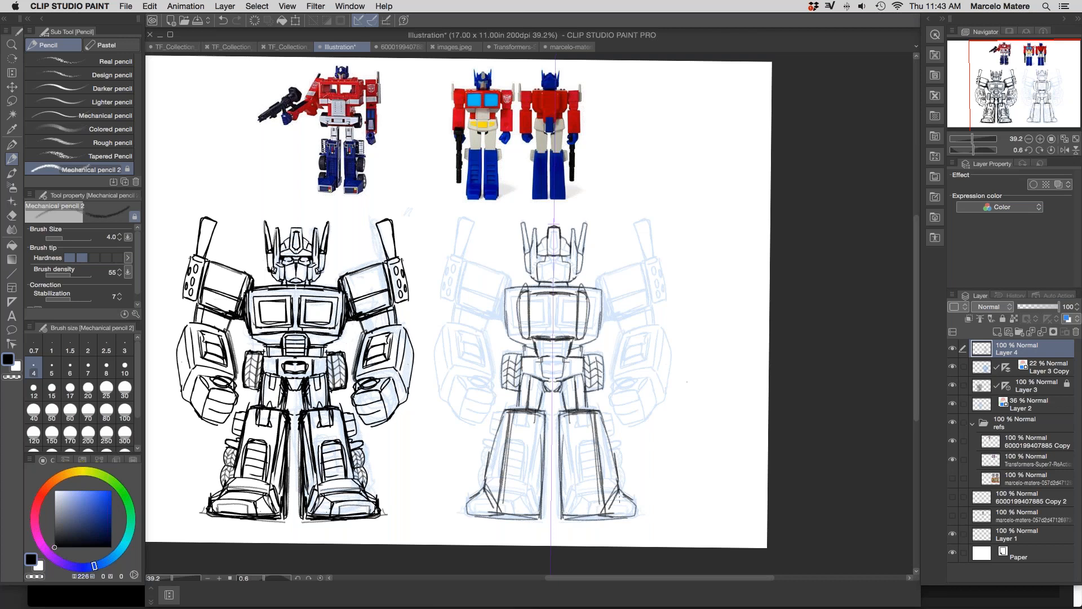
mouse_move(558, 422)
left_mouse_down()
mouse_move(560, 471)
mouse_move(602, 407)
mouse_move(581, 409)
mouse_move(581, 398)
left_mouse_up()
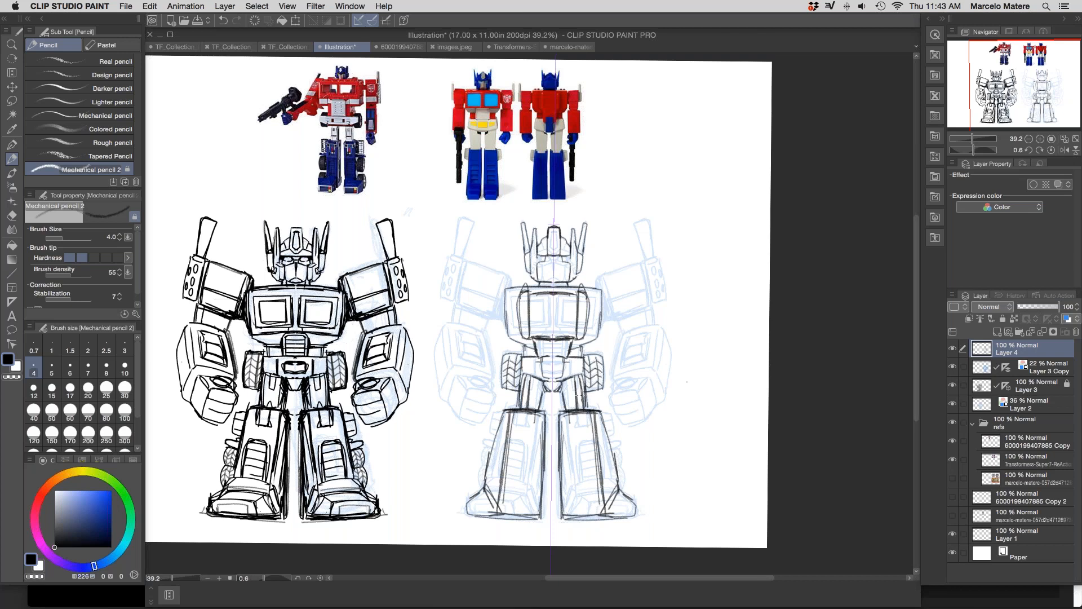
left_click(12, 100)
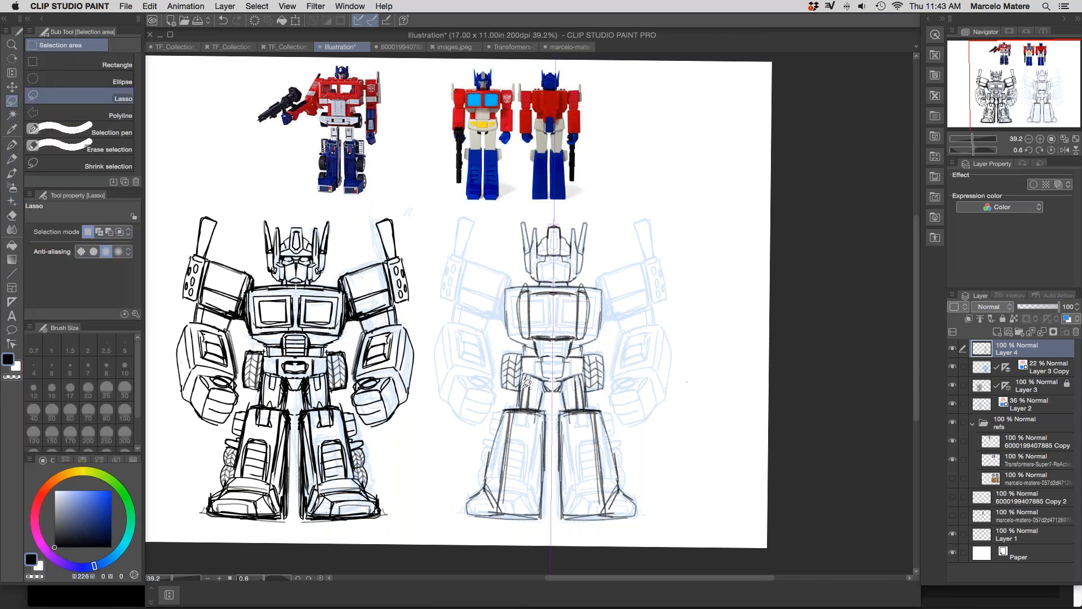
mouse_move(583, 395)
left_mouse_down()
mouse_move(572, 376)
mouse_move(589, 389)
left_mouse_up()
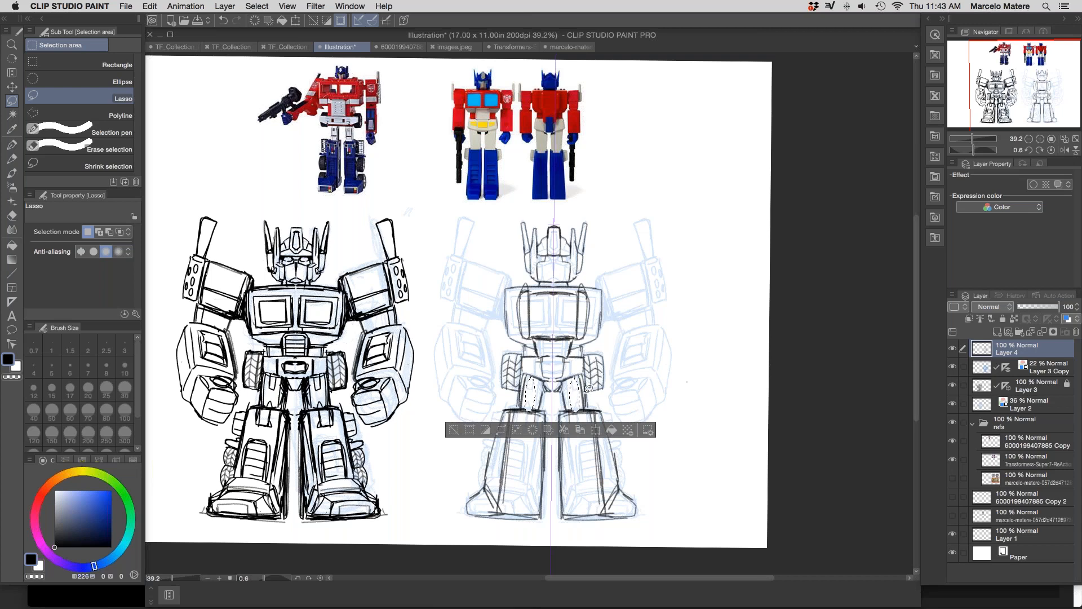
key("super+d")
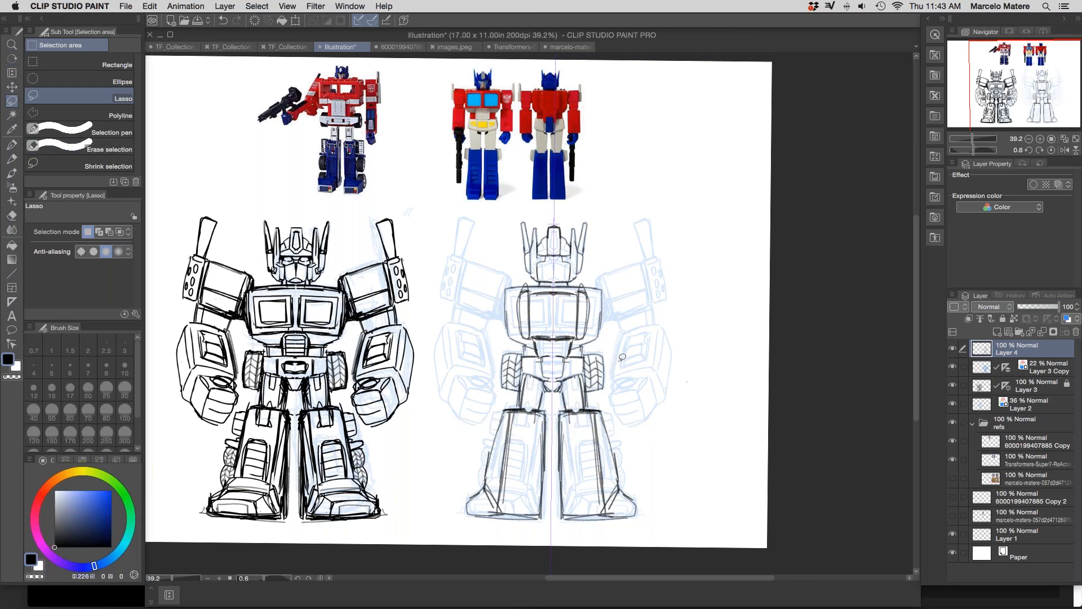
Step: Pencil the knee notches, cross lines and inner panels on the lower legs, and add rounded blocks on their outer sides
key("p")
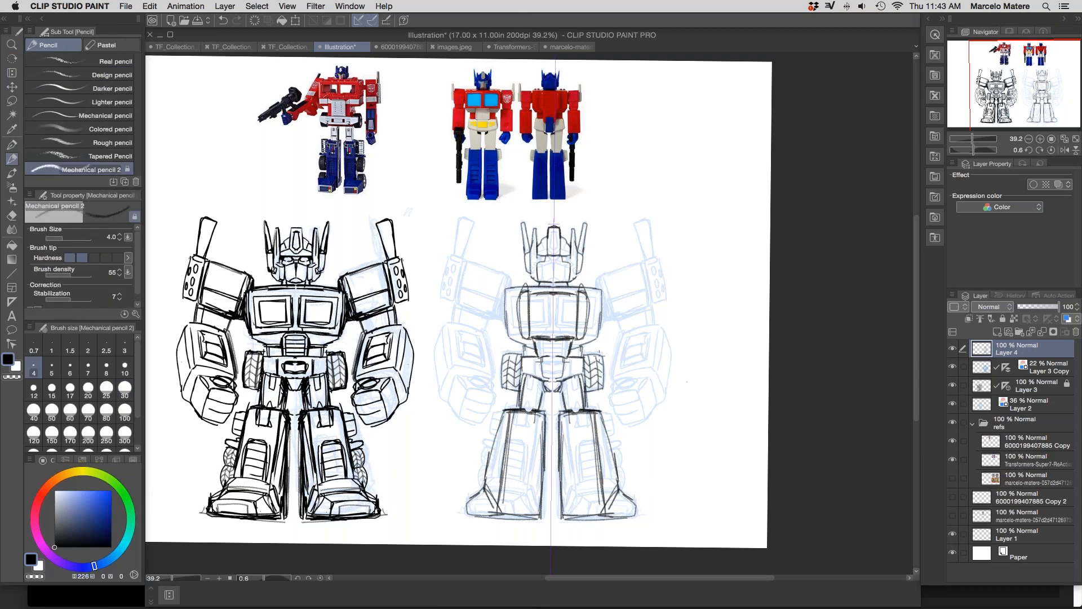
mouse_move(564, 411)
left_mouse_down()
mouse_move(583, 411)
mouse_move(571, 432)
mouse_move(580, 431)
left_mouse_up()
mouse_move(581, 413)
left_mouse_down()
mouse_move(586, 454)
mouse_move(598, 454)
left_mouse_up()
mouse_move(598, 454)
left_mouse_down()
mouse_move(563, 456)
mouse_move(567, 519)
left_mouse_up()
mouse_move(572, 478)
left_mouse_down()
mouse_move(593, 484)
mouse_move(595, 514)
left_mouse_up()
mouse_move(598, 420)
left_mouse_down()
mouse_move(616, 438)
mouse_move(605, 442)
left_mouse_up()
Step: Paste the copied grey robot reference as a new layer and draw a mirrored line across the rounded side blocks
key("e")
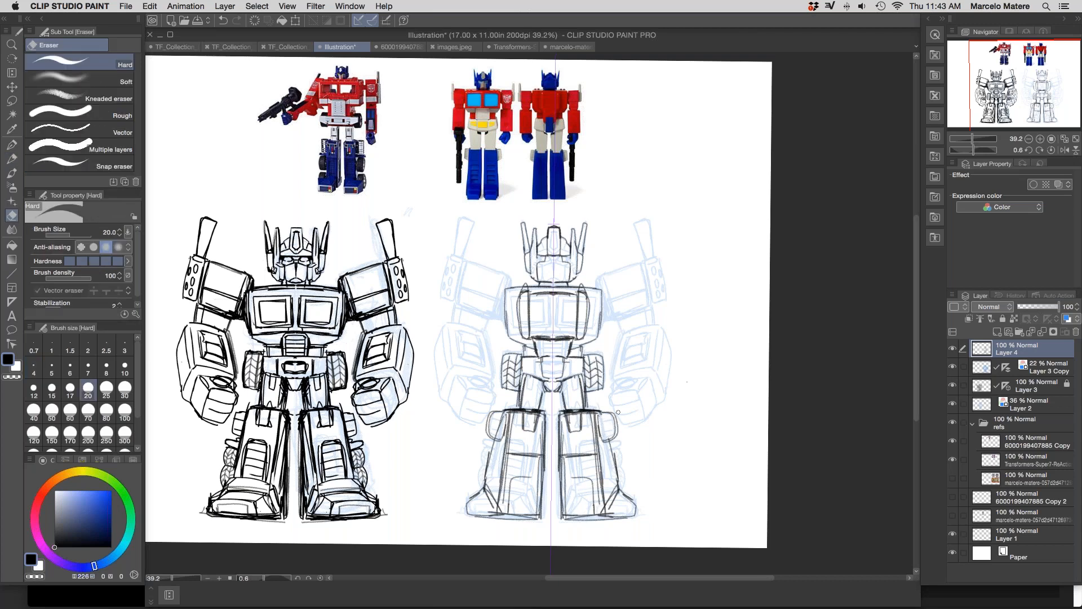
key("super+v")
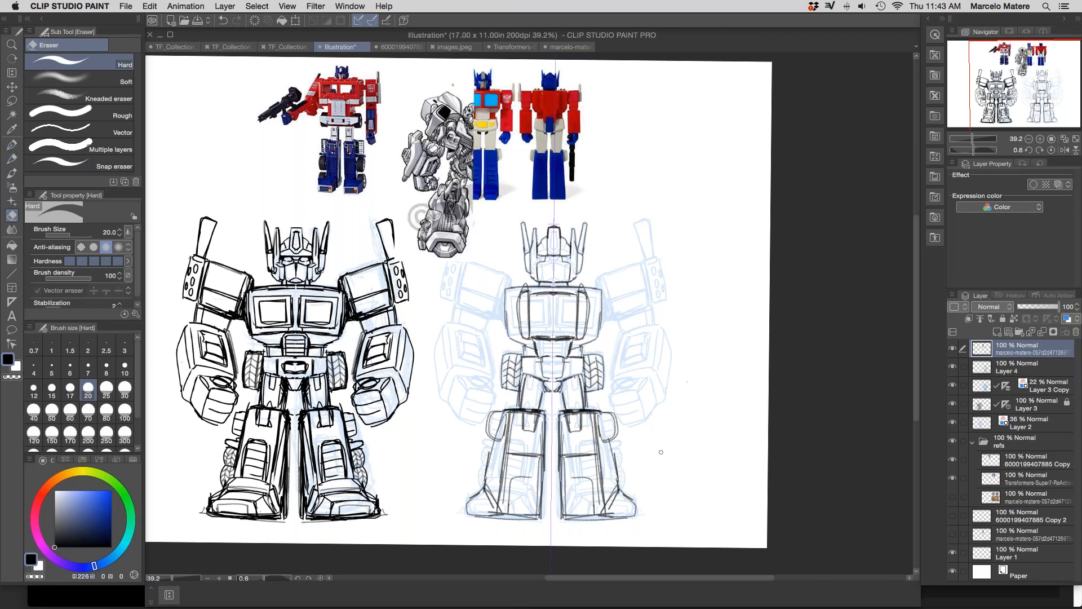
key("p")
left_click_drag(599, 424, 617, 423)
key("super+z")
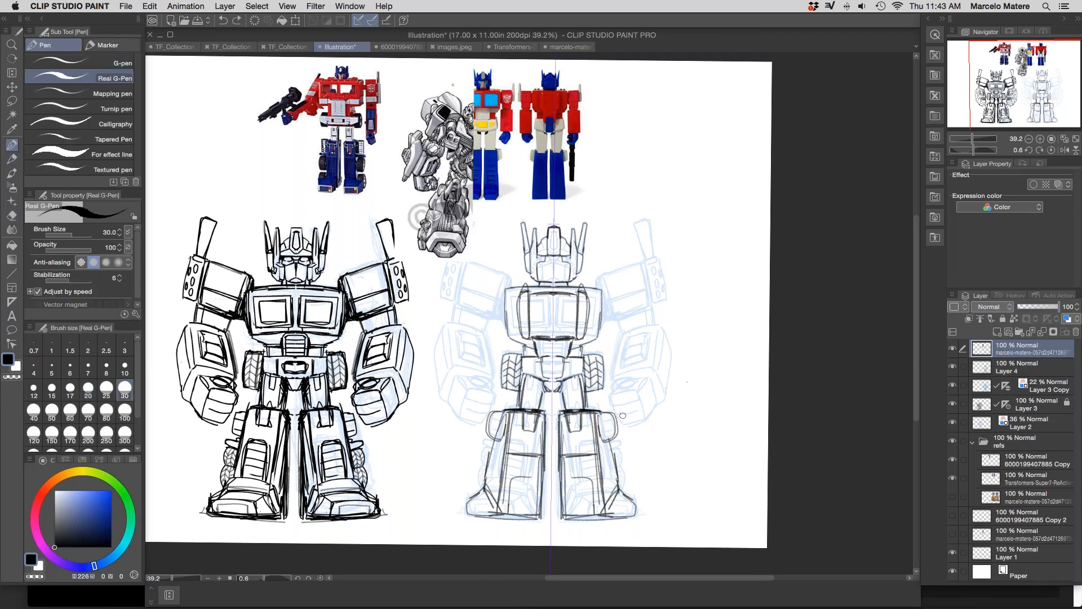
left_click_drag(600, 423, 617, 420)
key("p")
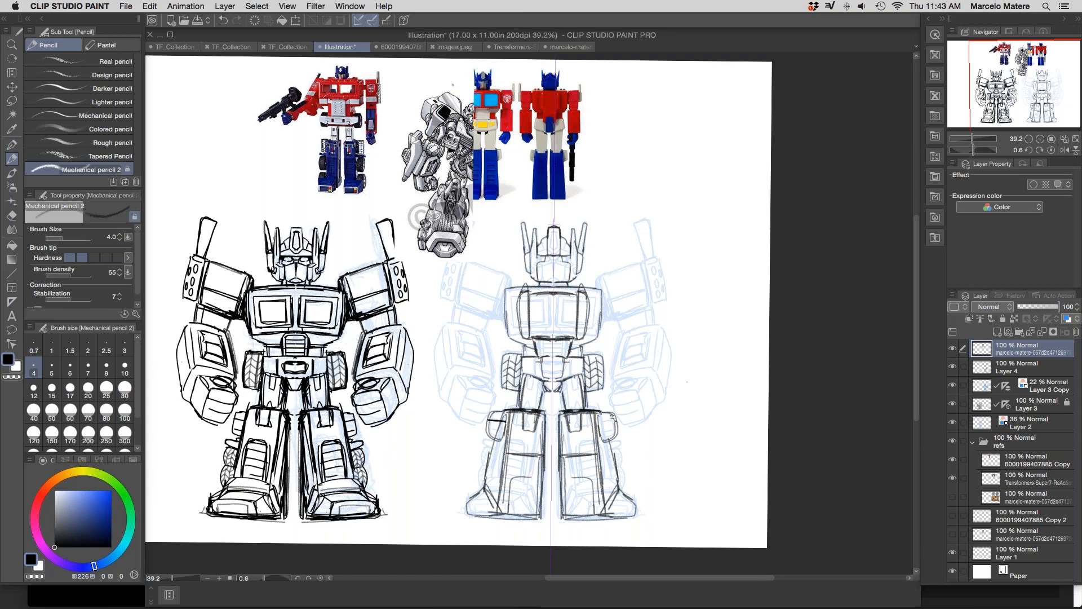
Step: Pencil the struts and wheel shapes down the outer sides of the lower legs, erasing rough lines there
mouse_move(607, 424)
left_mouse_down()
mouse_move(616, 429)
mouse_move(601, 449)
mouse_move(623, 469)
mouse_move(608, 469)
left_mouse_up()
mouse_move(608, 470)
left_mouse_down()
mouse_move(623, 475)
mouse_move(614, 483)
left_mouse_up()
key("super+space")
left_click_drag(667, 452, 653, 350)
key("e")
mouse_move(548, 351)
left_mouse_down()
mouse_move(495, 397)
mouse_move(513, 433)
mouse_move(524, 414)
mouse_move(543, 431)
mouse_move(543, 369)
mouse_move(532, 392)
left_mouse_up()
key("super")
left_click_drag(516, 338, 518, 340)
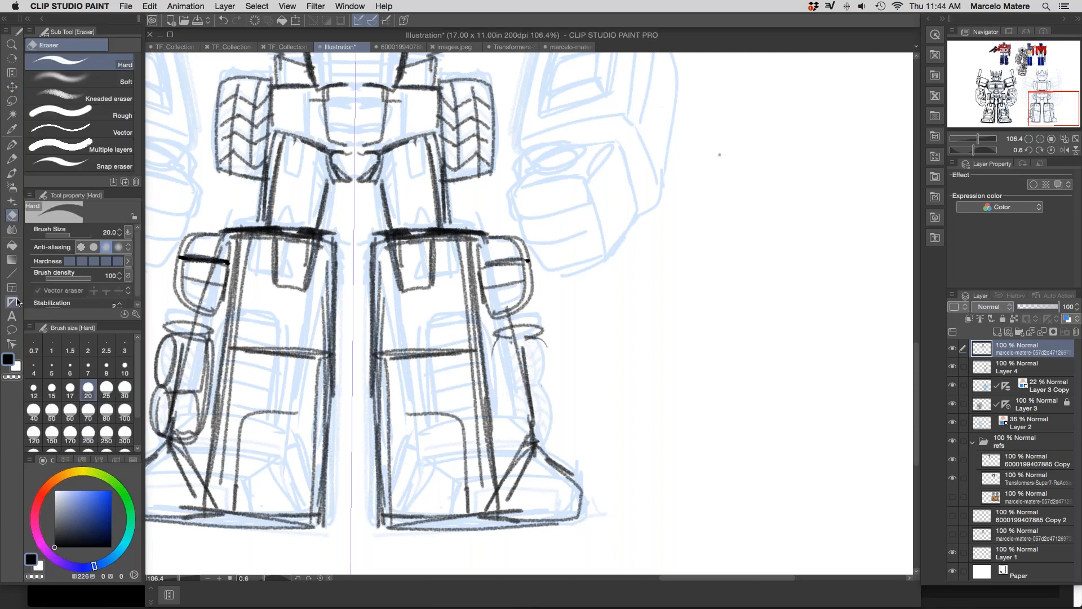
Step: Try an unfilled ellipse with the Figure tool on the blank canvas beside the legs, and undo it
left_click(12, 274)
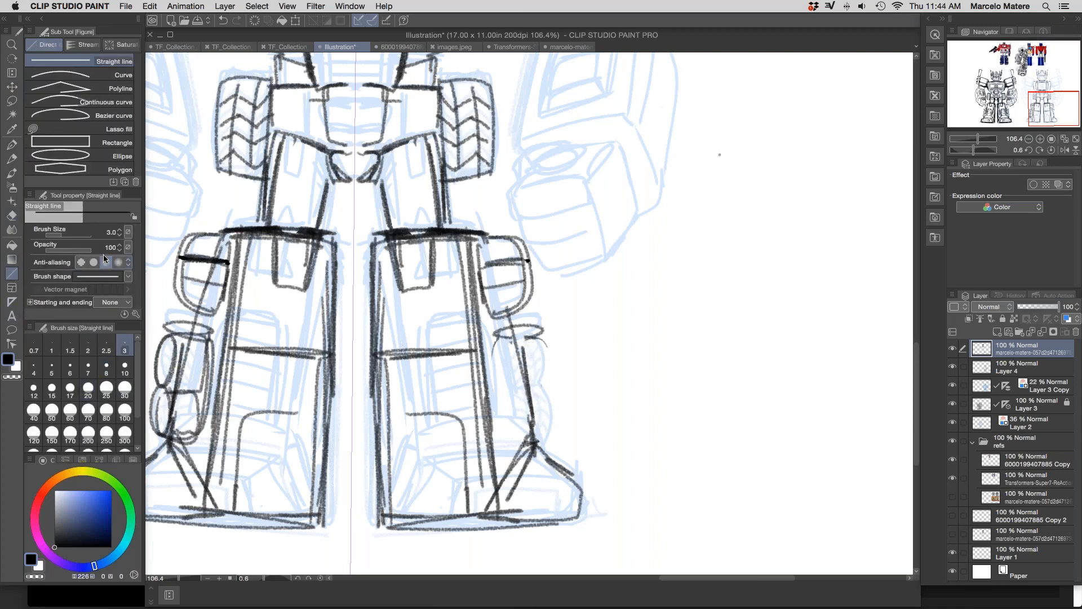
left_click(120, 158)
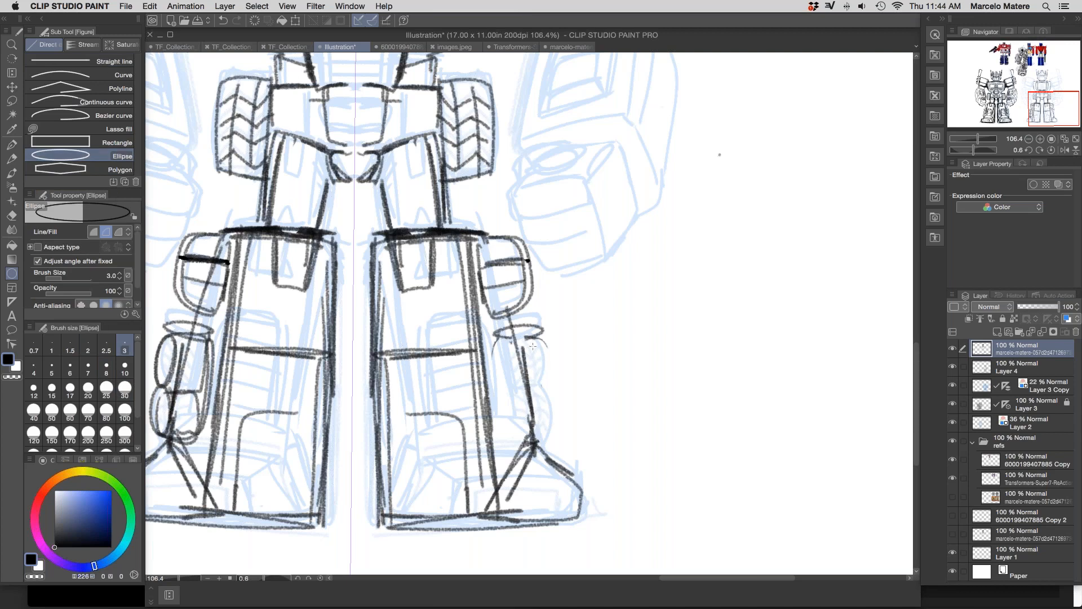
left_click_drag(606, 321, 664, 407)
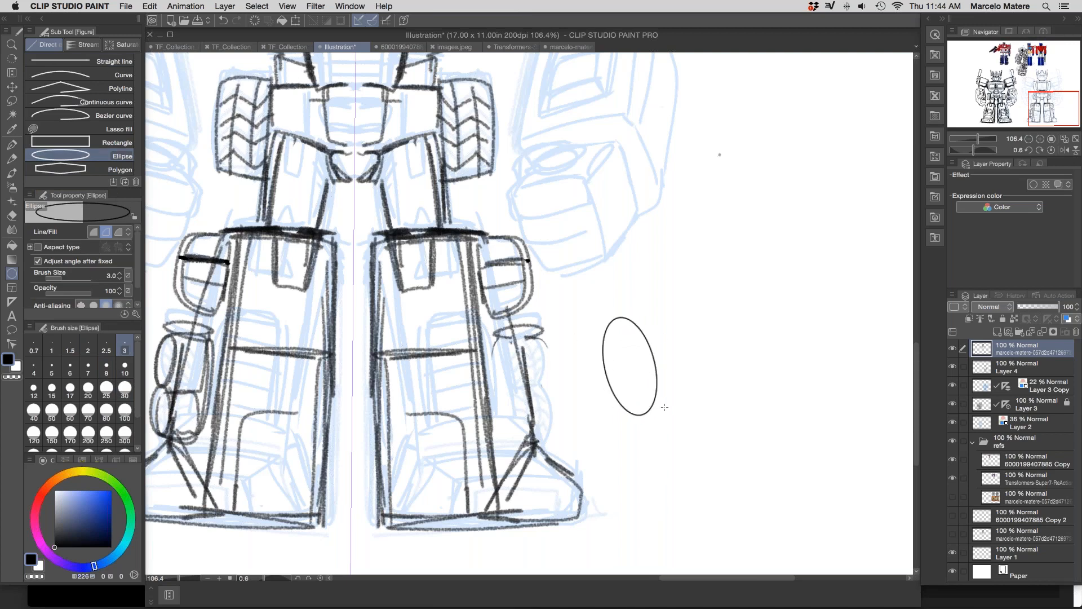
left_click(667, 403)
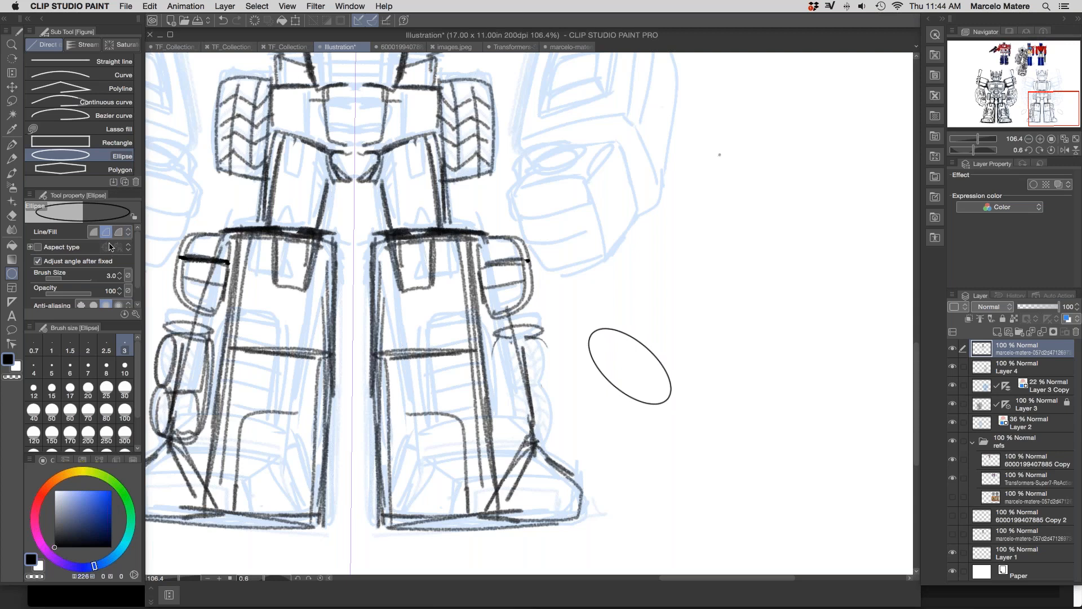
left_click(96, 233)
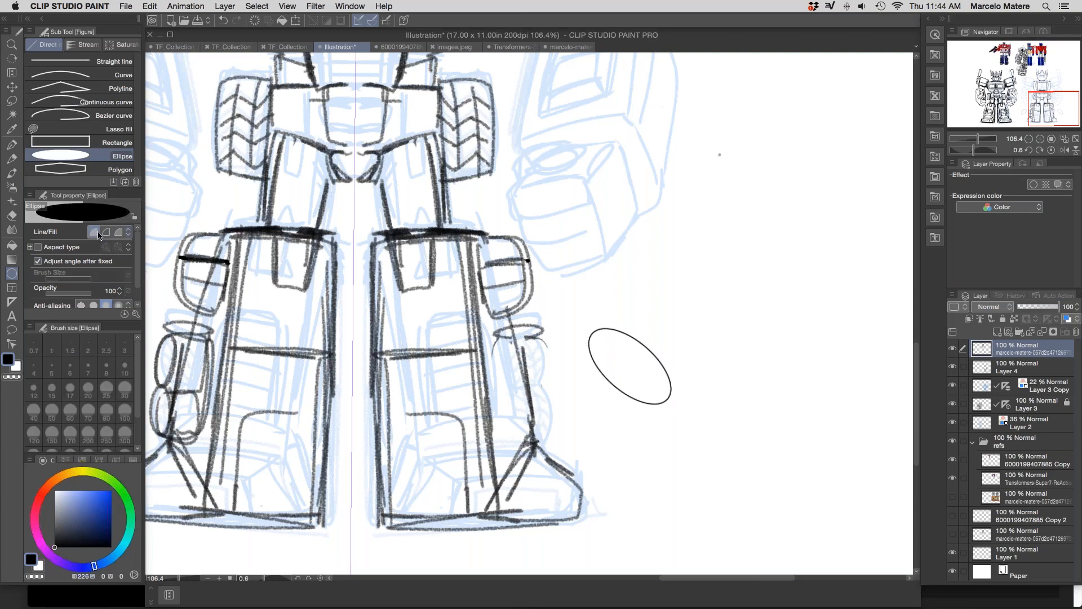
left_click(106, 232)
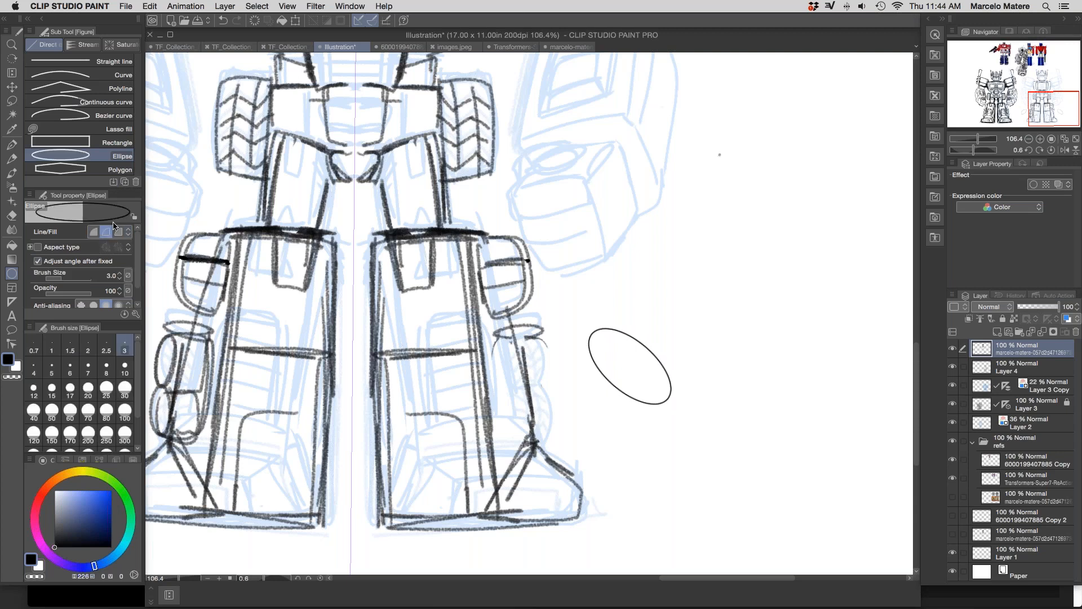
left_click(11, 159)
mouse_move(603, 325)
left_mouse_down()
mouse_move(611, 374)
mouse_move(664, 364)
mouse_move(640, 332)
left_mouse_up()
key("super+z")
key("super+z")
Step: Create a narrow, tilted ellipse figure ruler beside the outer edge of the right lower leg
left_click(12, 302)
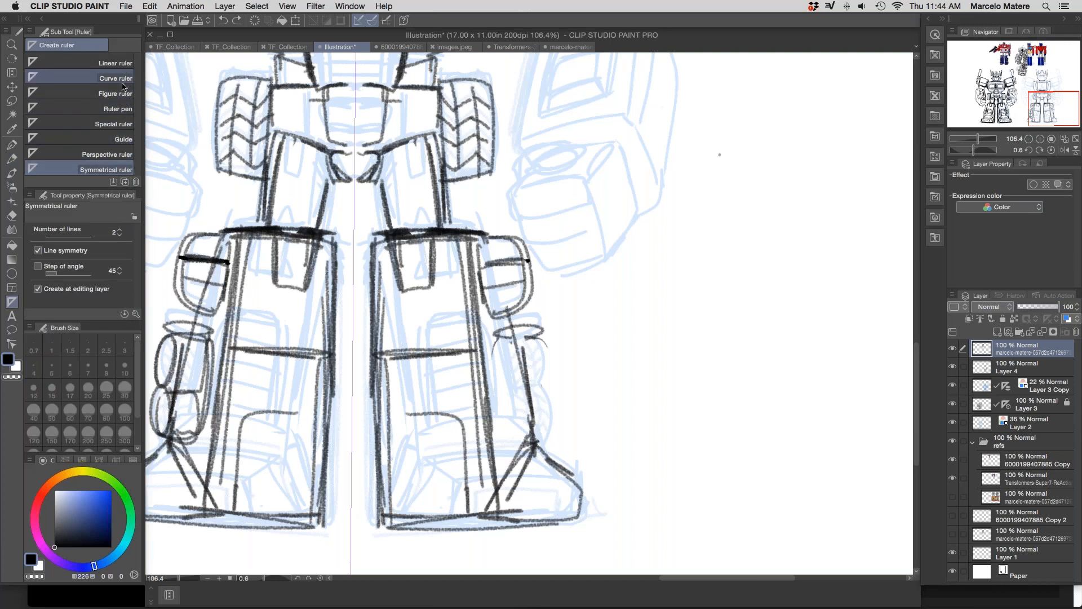
left_click(115, 94)
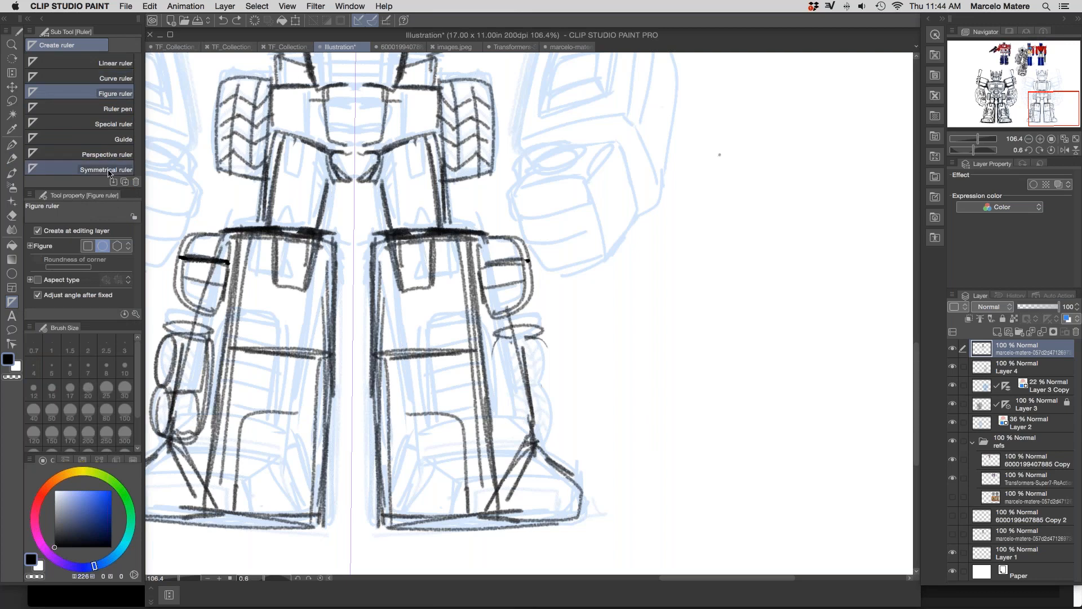
left_click_drag(597, 324, 643, 420)
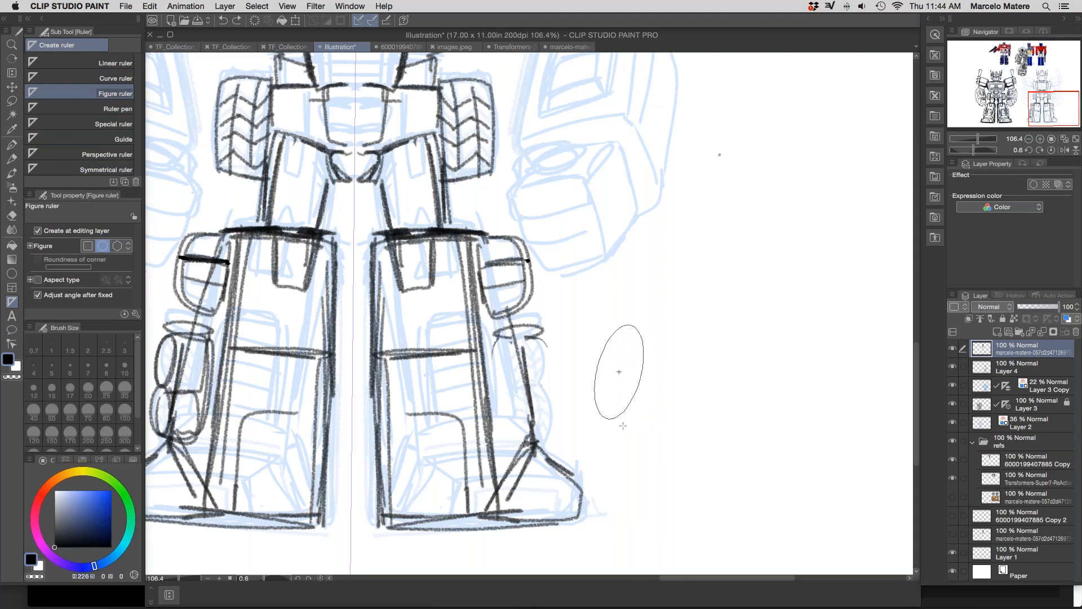
key("Escape")
left_click_drag(534, 331, 565, 390)
key("Escape")
left_click_drag(545, 335, 565, 380)
left_click(567, 385)
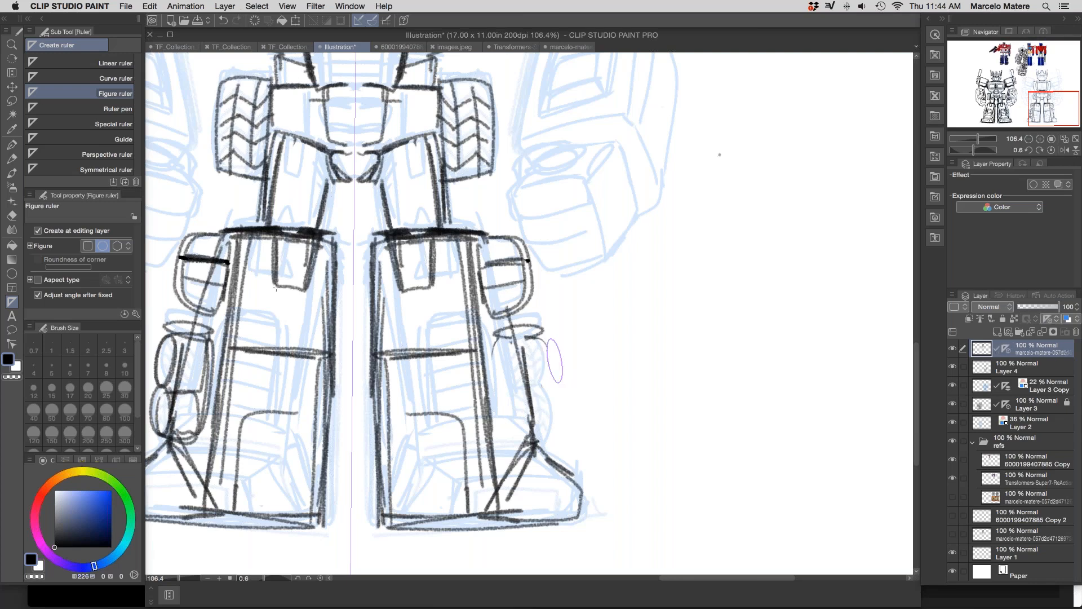
Step: Trace the ellipse ruler with the mechanical pencil to outline a mirrored wheel face, undoing stray strokes
key("p")
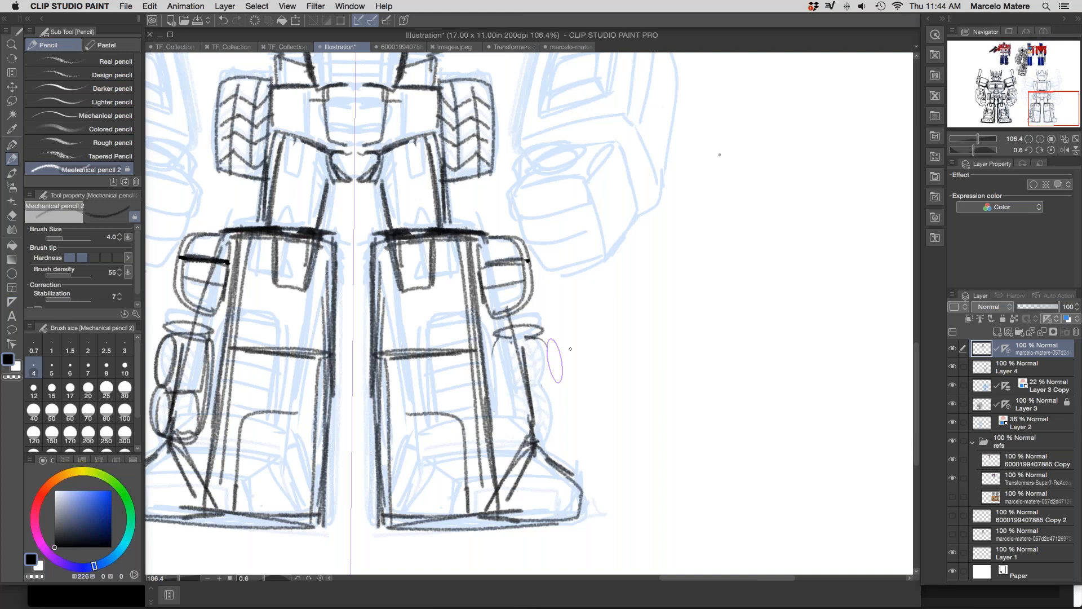
mouse_move(547, 361)
left_mouse_down()
mouse_move(557, 382)
mouse_move(549, 349)
mouse_move(666, 309)
mouse_move(632, 337)
mouse_move(644, 374)
mouse_move(637, 329)
mouse_move(648, 351)
left_mouse_up()
left_click(605, 337, "shift")
key("super+z")
key("super+z")
key("super+z")
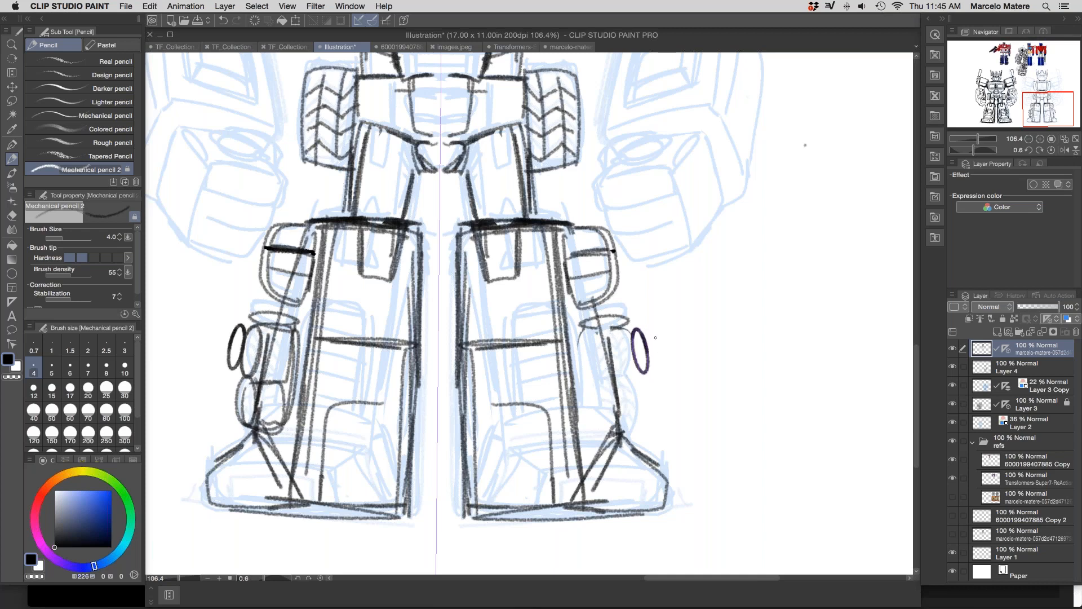
Step: Pencil the upper wheel's body behind the ellipse and a second wheel below it on the outer lower legs
key("super+z")
key("super+shift+z")
key("super+z")
mouse_move(639, 326)
left_mouse_down()
mouse_move(617, 332)
mouse_move(638, 358)
mouse_move(639, 338)
mouse_move(635, 364)
mouse_move(633, 337)
left_mouse_up()
key("super+z")
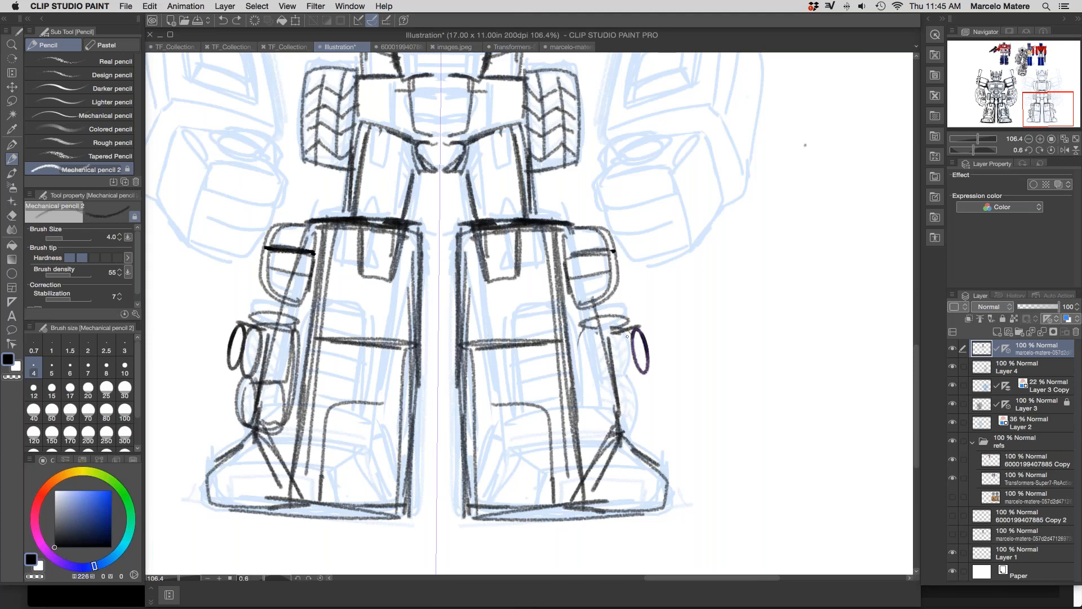
mouse_move(612, 332)
left_mouse_down()
mouse_move(628, 380)
mouse_move(646, 375)
mouse_move(646, 356)
mouse_move(629, 328)
mouse_move(632, 372)
mouse_move(622, 327)
mouse_move(643, 381)
mouse_move(619, 381)
mouse_move(628, 428)
mouse_move(650, 385)
mouse_move(654, 420)
left_mouse_up()
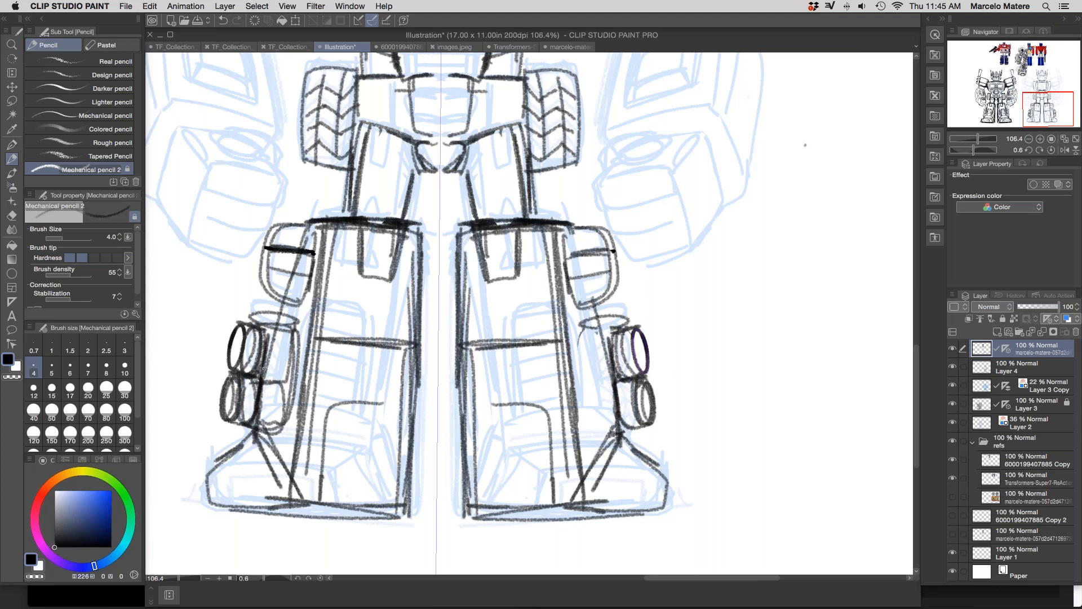
left_click_drag(243, 350, 250, 368)
mouse_move(640, 434)
left_mouse_down()
mouse_move(616, 430)
mouse_move(635, 420)
left_mouse_up()
Step: Lasso the paired wheels on the outer sides of both lower legs, delete them and deselect
key("o")
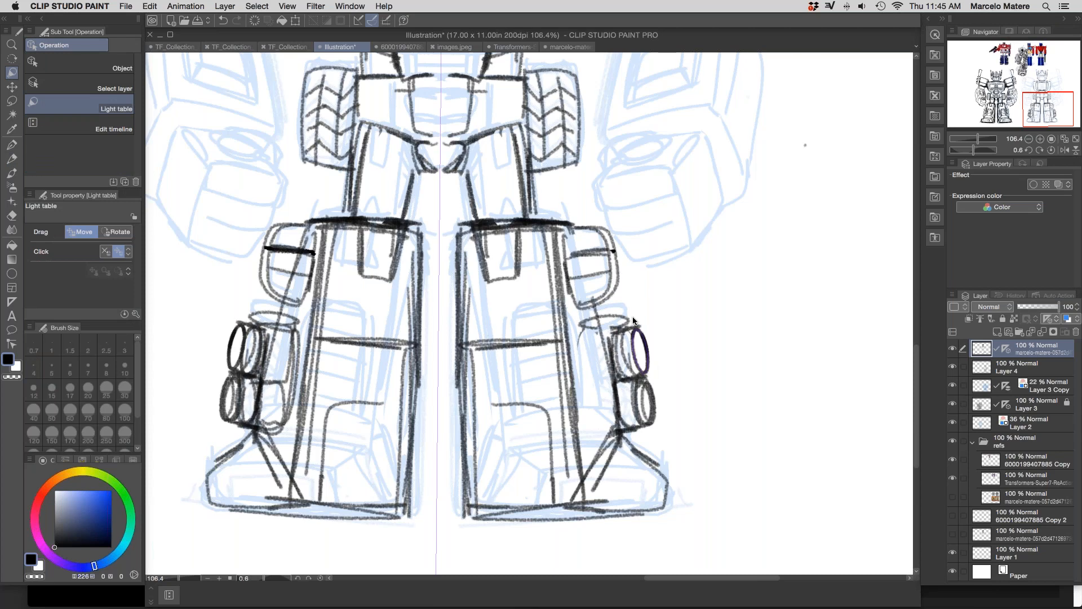
left_click(11, 100)
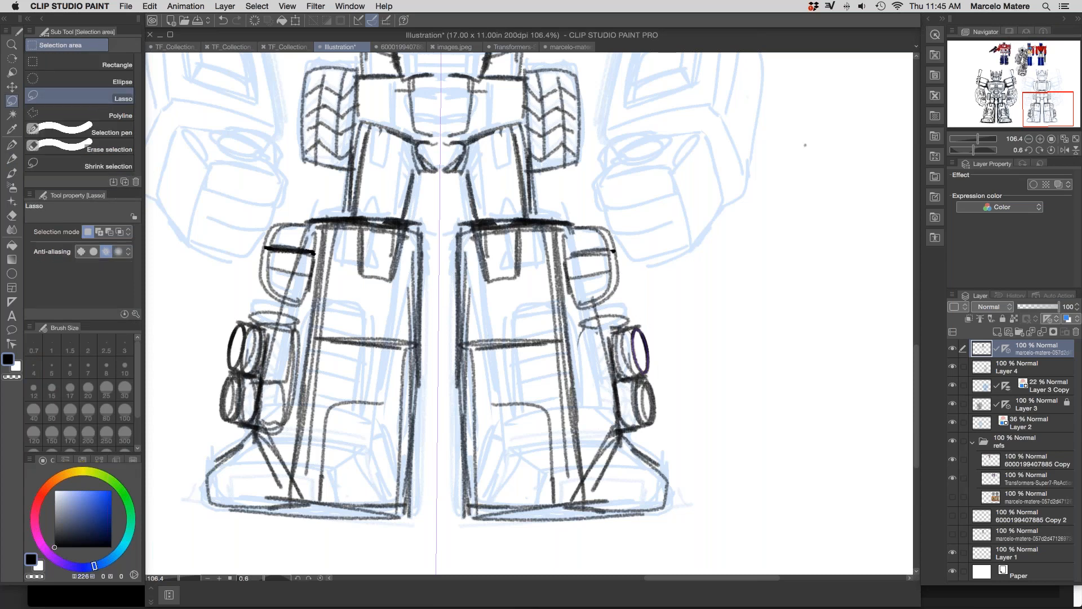
mouse_move(638, 321)
left_mouse_down()
mouse_move(584, 316)
mouse_move(608, 429)
mouse_move(658, 423)
mouse_move(663, 338)
left_mouse_up()
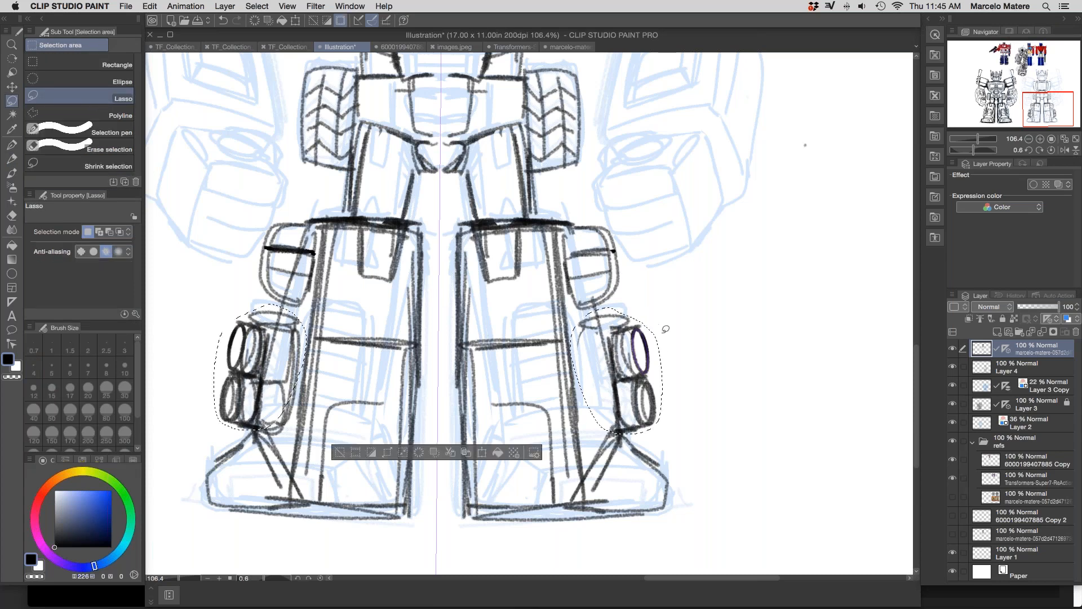
key("Delete")
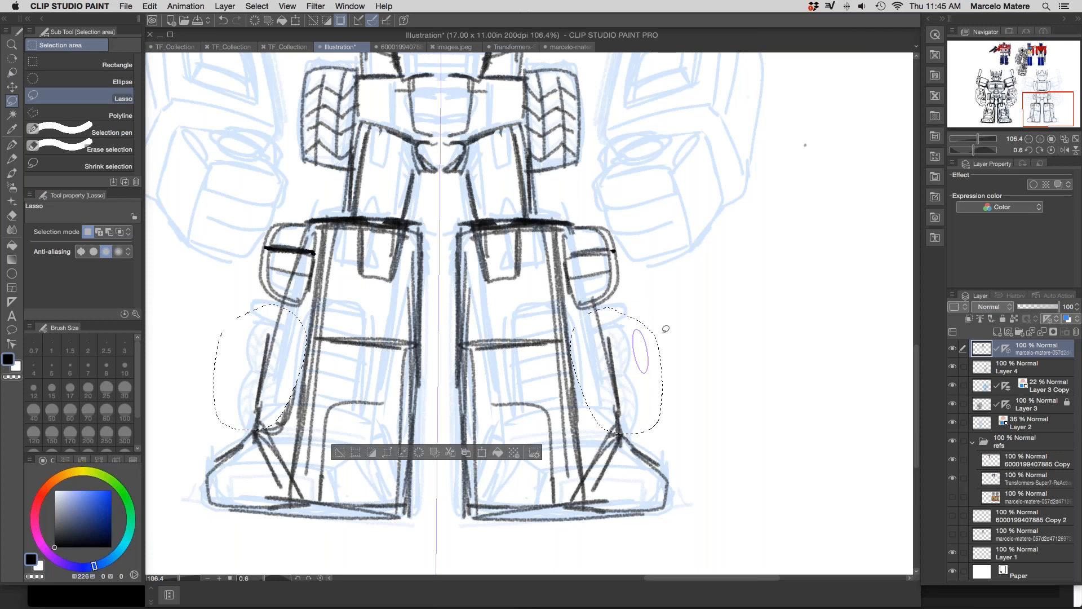
key("super+d")
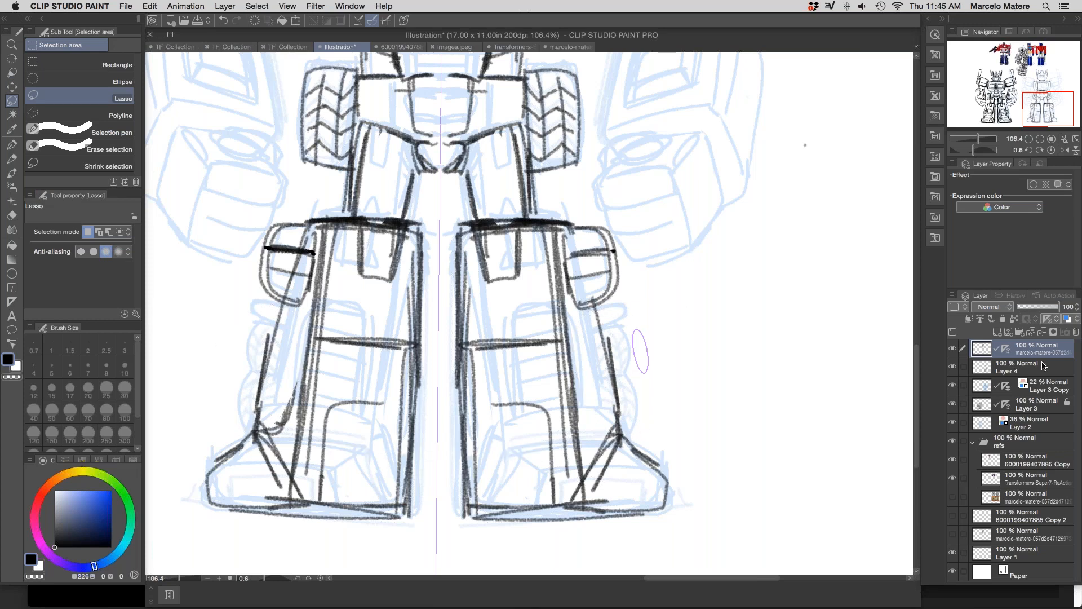
Step: Undo the wheel deletion, the new wheel strokes and the ellipse ruler
left_click(953, 354)
left_click(953, 355)
left_click(12, 87)
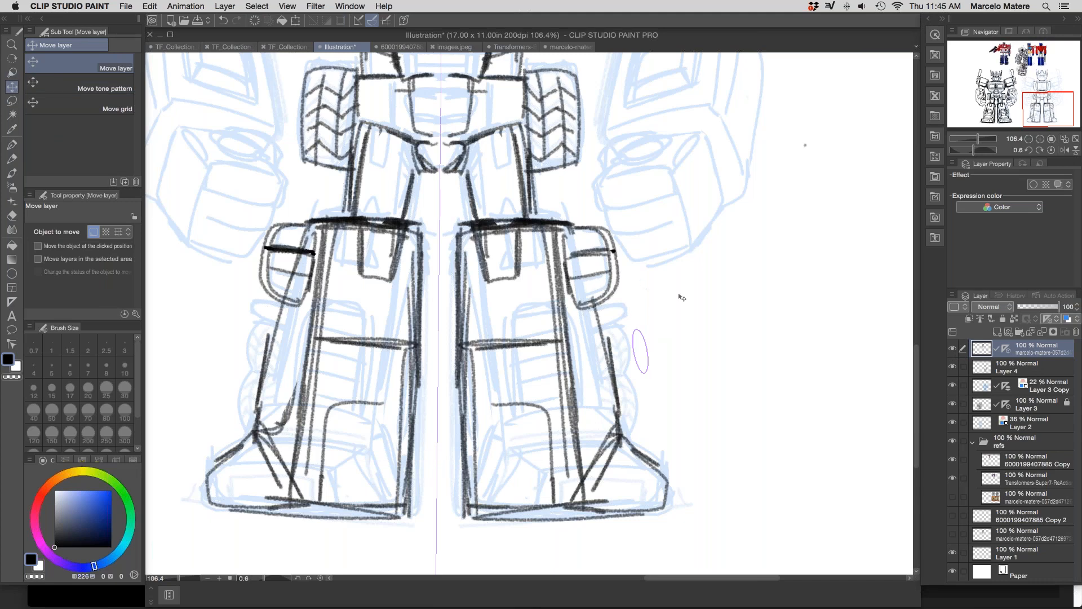
key("super+z")
key("super+shift+z")
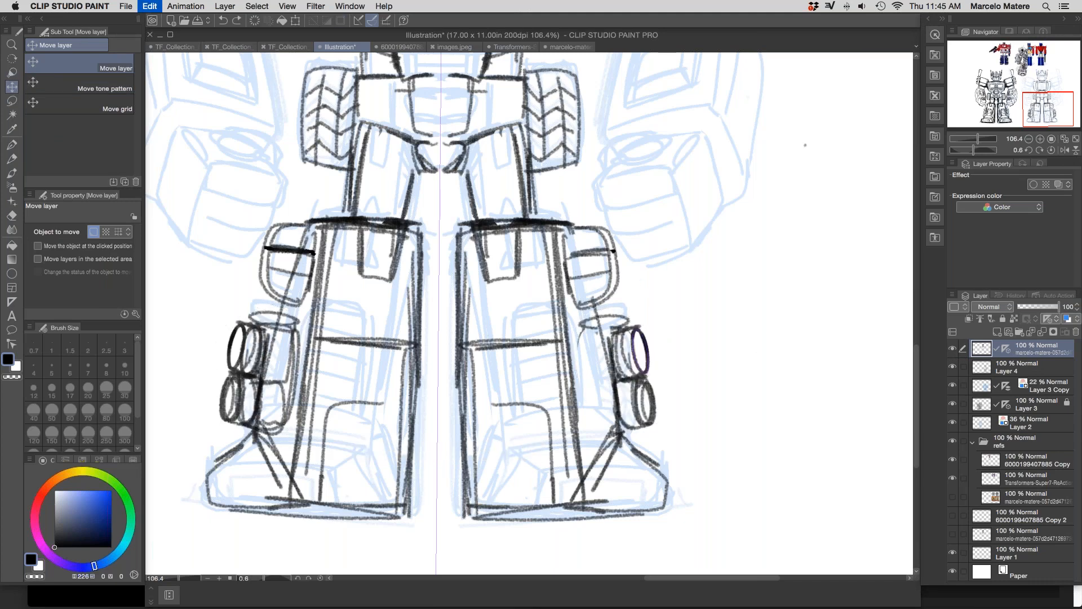
key("super+z")
key("super+z")
key("super+z")
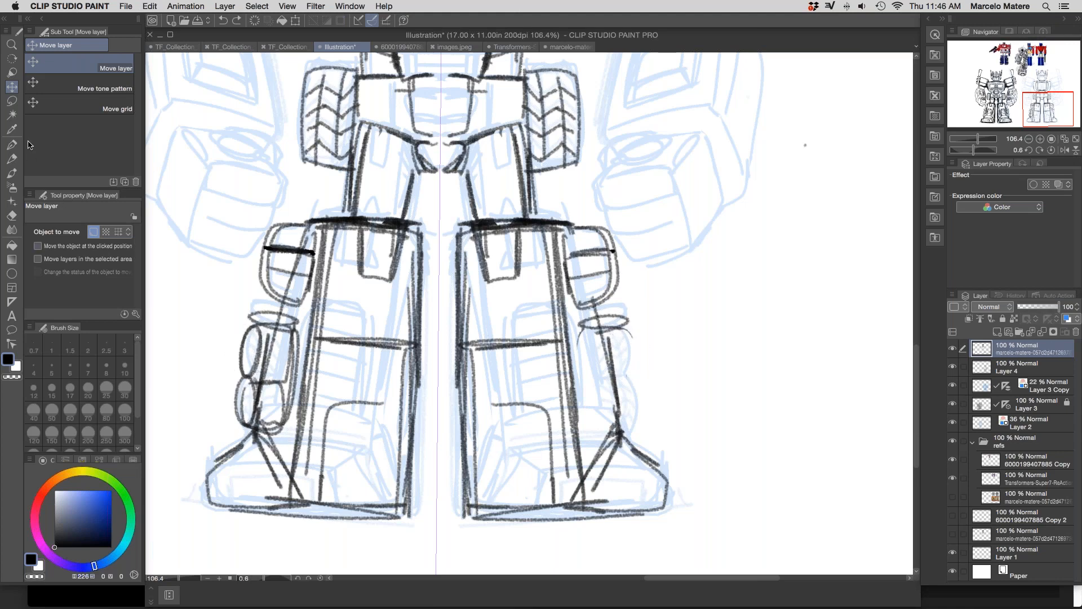
Step: Try a rotated rectangular figure ruler on the blank canvas beside the legs, and undo it
left_click(11, 301)
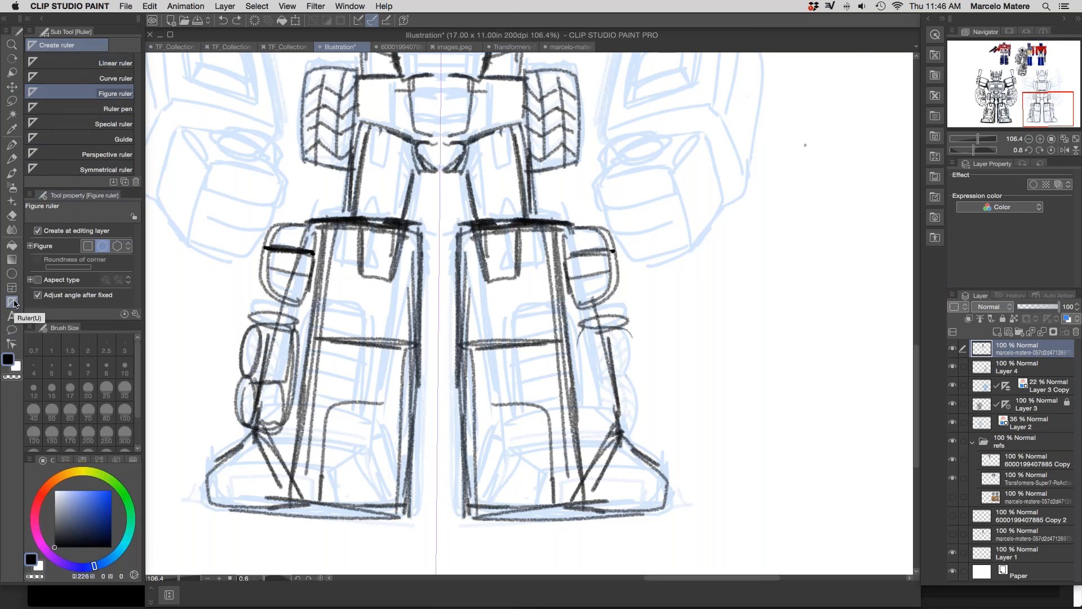
key("u")
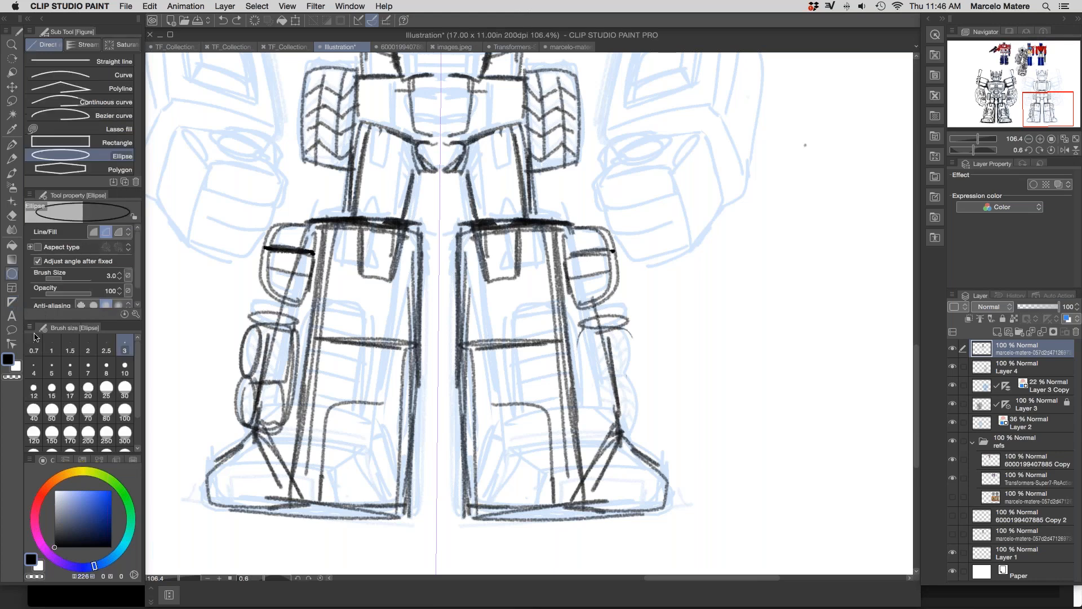
left_click(14, 306)
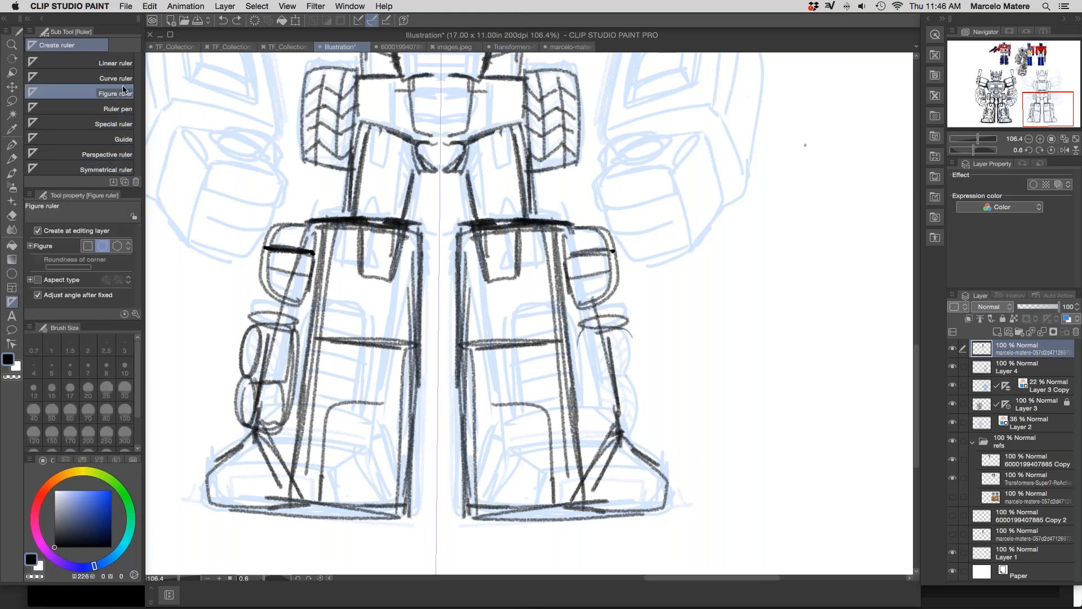
left_click(87, 246)
left_click_drag(684, 258, 754, 318)
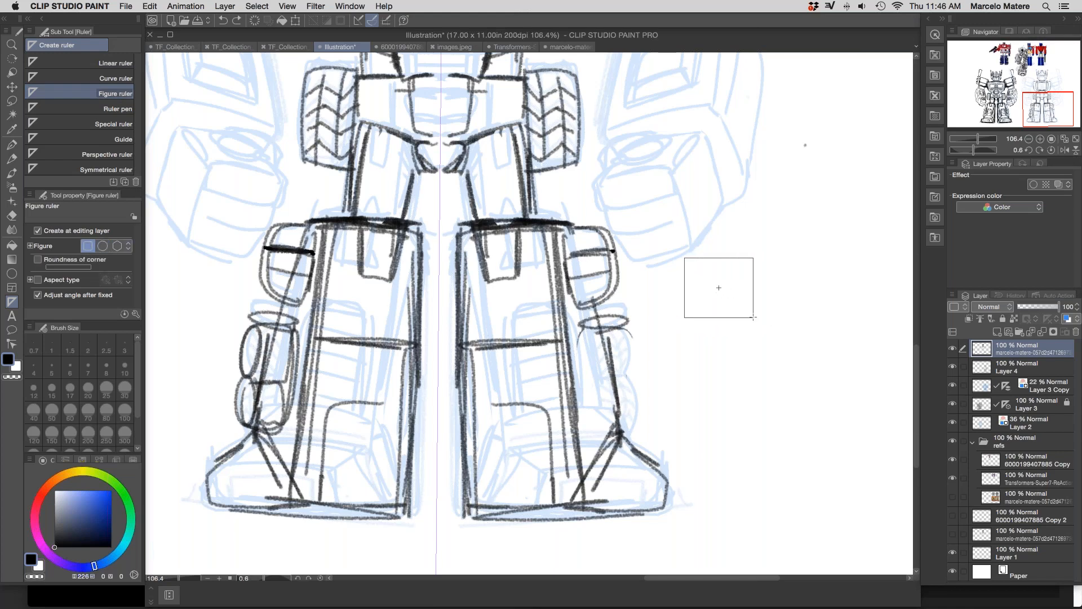
key("Escape")
left_click_drag(680, 257, 747, 318)
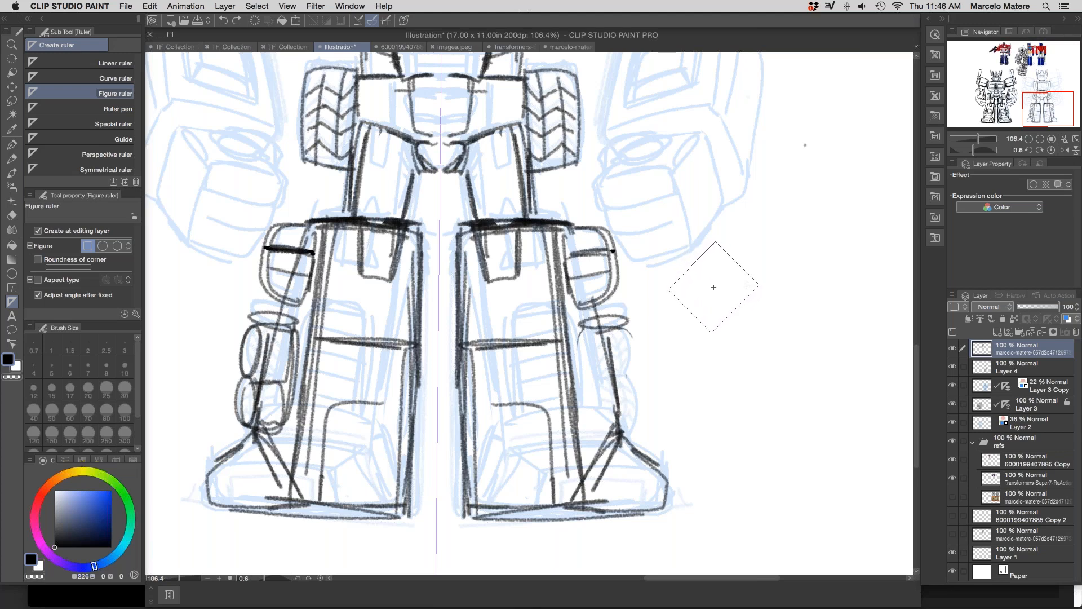
left_click(749, 290)
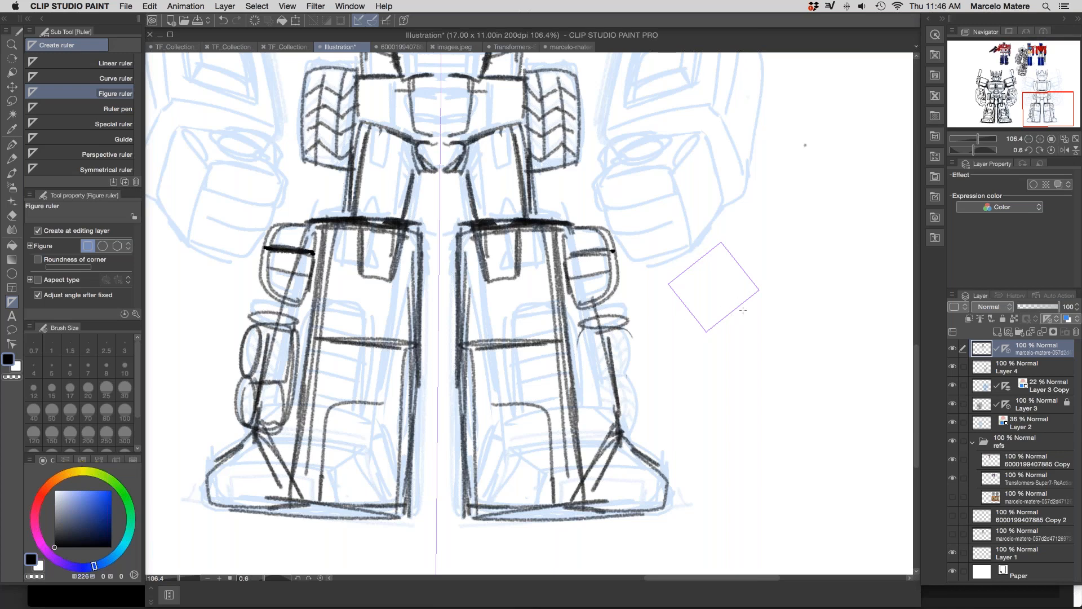
key("super+z")
Step: Create a narrow, tilted ellipse figure ruler over the upper wheel position on the right lower leg's outer side
left_click(103, 247)
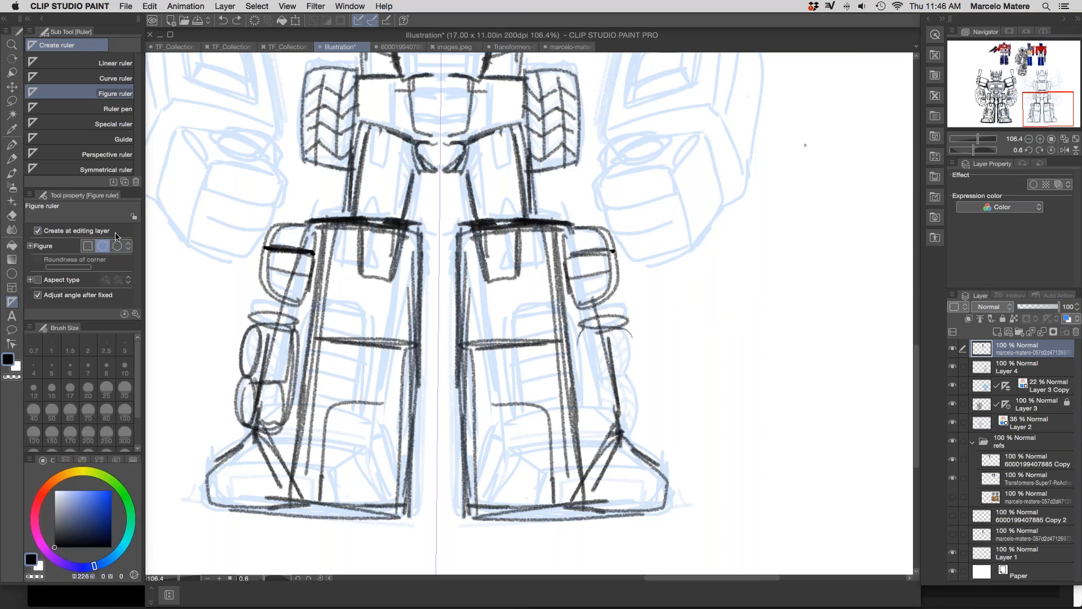
left_click_drag(675, 274, 710, 343)
left_click(720, 327)
left_click_drag(630, 349, 644, 374)
left_click(654, 370)
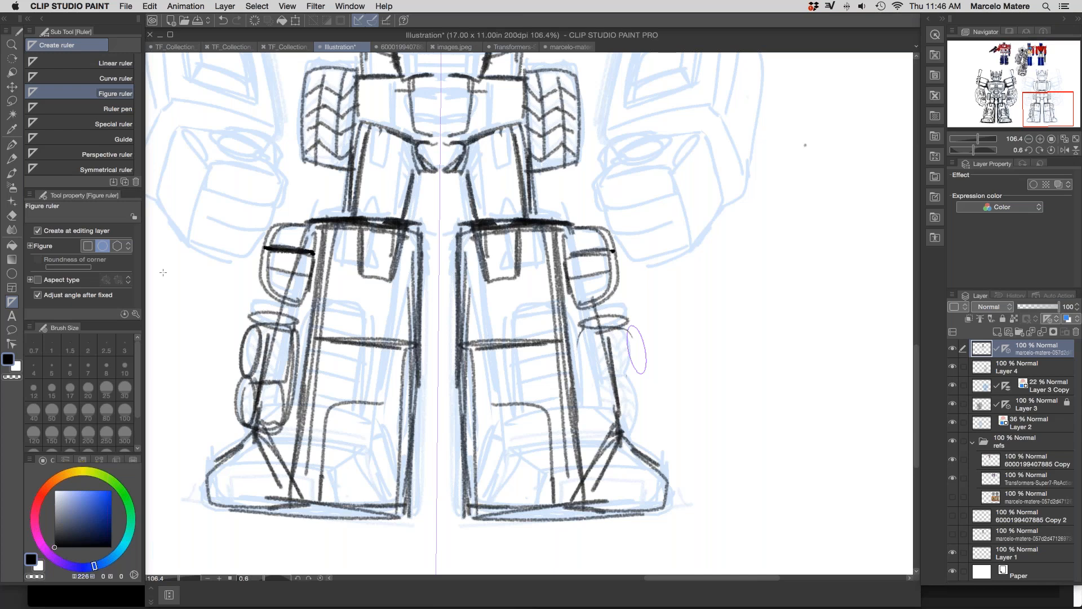
Step: Trace the ellipse ruler with the mechanical pencil as the upper wheel's face, and turn off snapping to the ruler
left_click(14, 151)
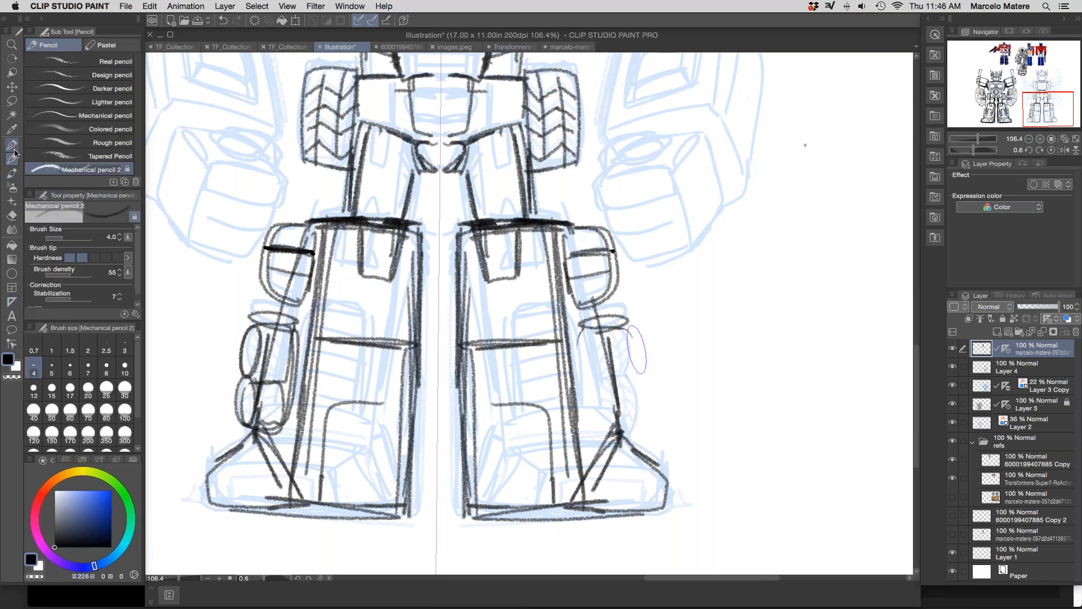
mouse_move(250, 324)
left_mouse_down()
mouse_move(248, 355)
mouse_move(231, 352)
mouse_move(258, 350)
left_mouse_up()
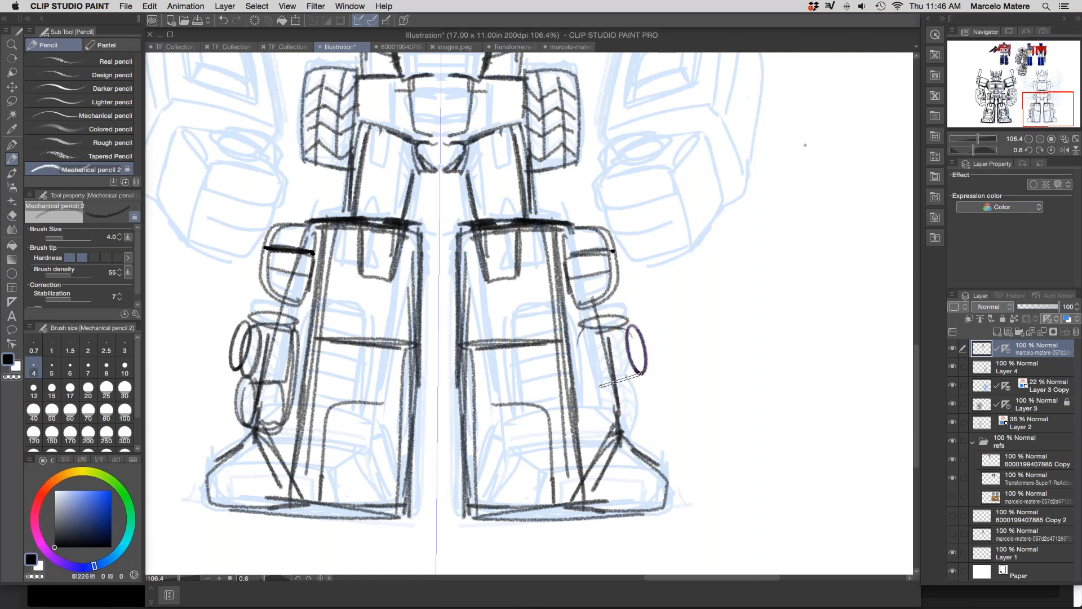
left_click(359, 21)
left_click(358, 22)
left_click(361, 25)
Step: Pencil the upper wheel's body freehand and add a matching lower wheel beneath it on the outer lower legs
left_click_drag(642, 373, 598, 383)
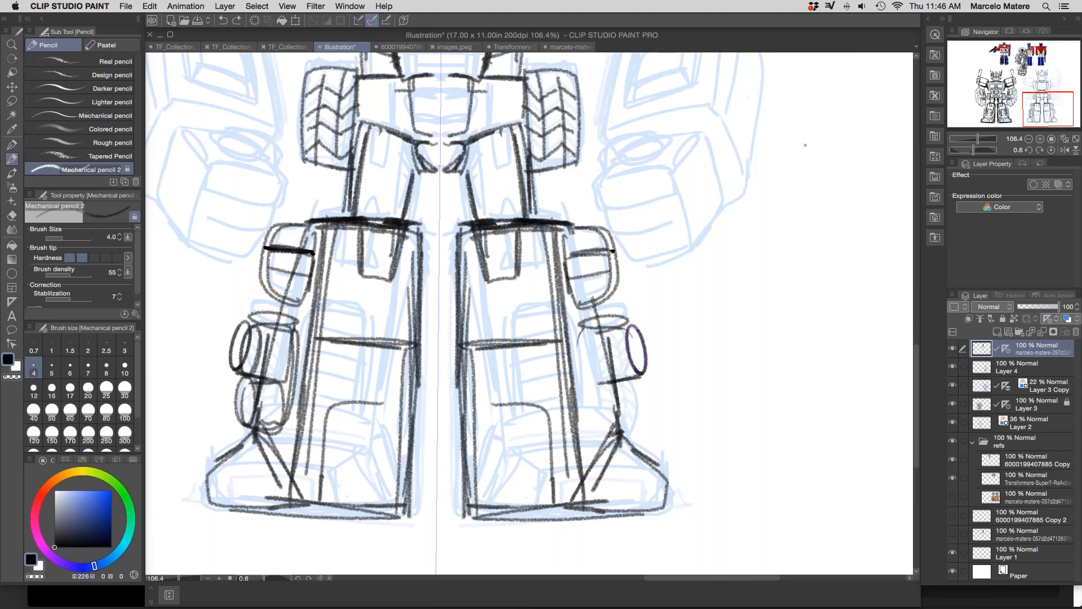
mouse_move(594, 337)
left_mouse_down()
mouse_move(619, 328)
mouse_move(588, 343)
mouse_move(596, 375)
left_mouse_up()
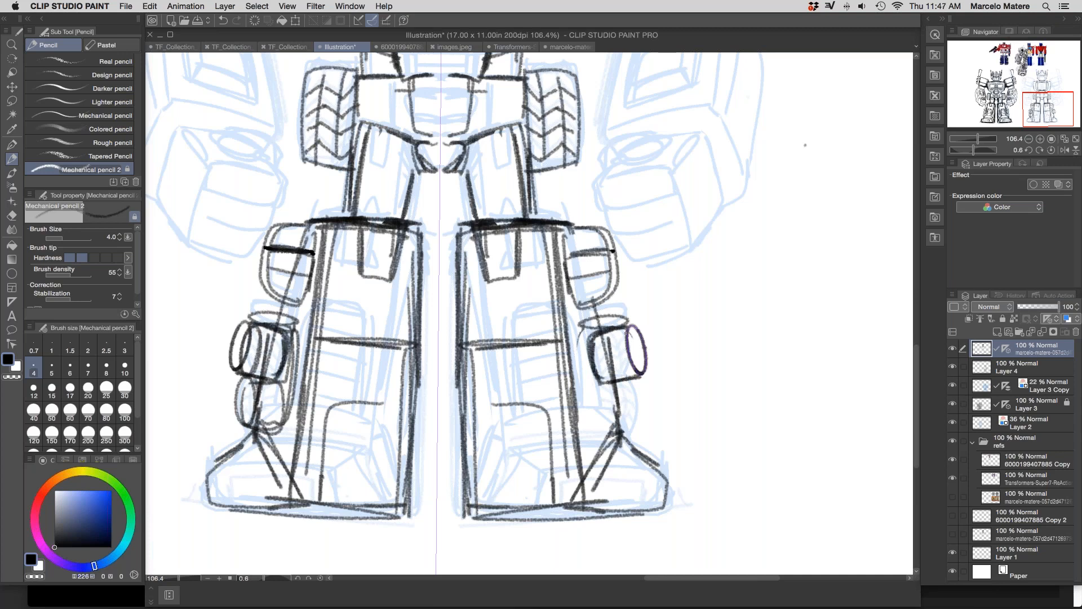
mouse_move(633, 413)
left_mouse_down()
mouse_move(633, 377)
mouse_move(601, 405)
mouse_move(602, 418)
mouse_move(642, 431)
mouse_move(613, 436)
left_mouse_up()
left_click_drag(603, 427, 629, 434)
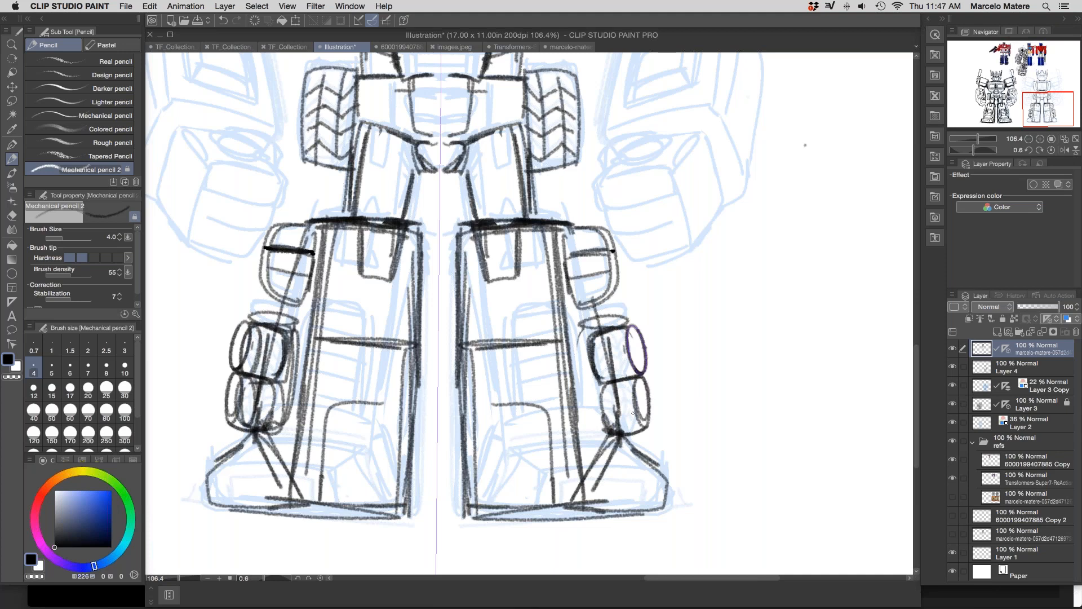
Step: Lasso the interiors of the upper and lower wheels on the outer legs and delete Layer 4's overlapping lines inside them
key("o")
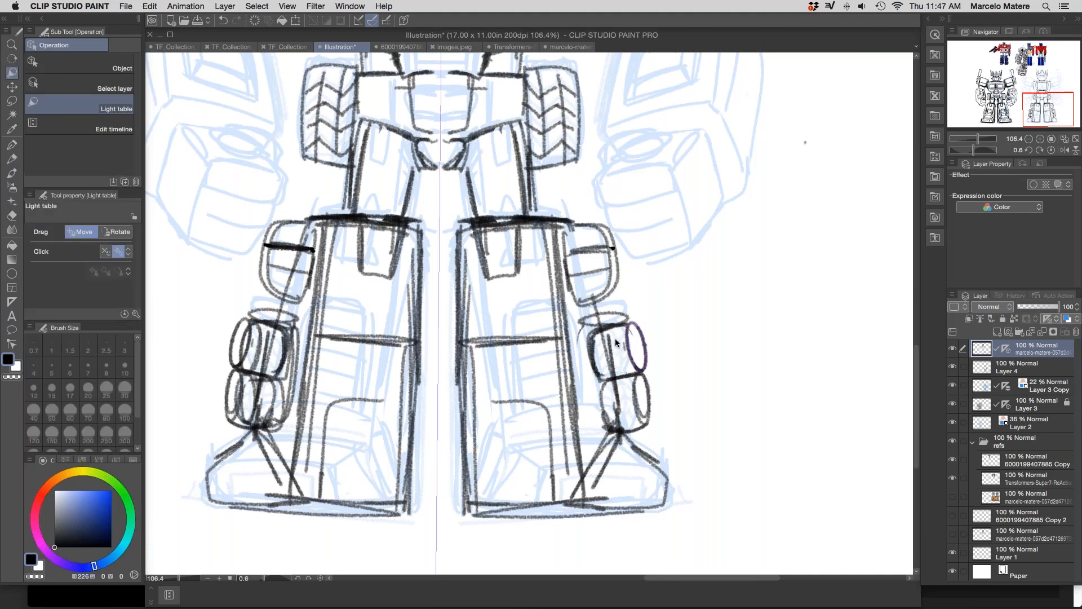
left_click(11, 100)
mouse_move(627, 332)
left_mouse_down()
mouse_move(622, 371)
mouse_move(629, 339)
left_mouse_up()
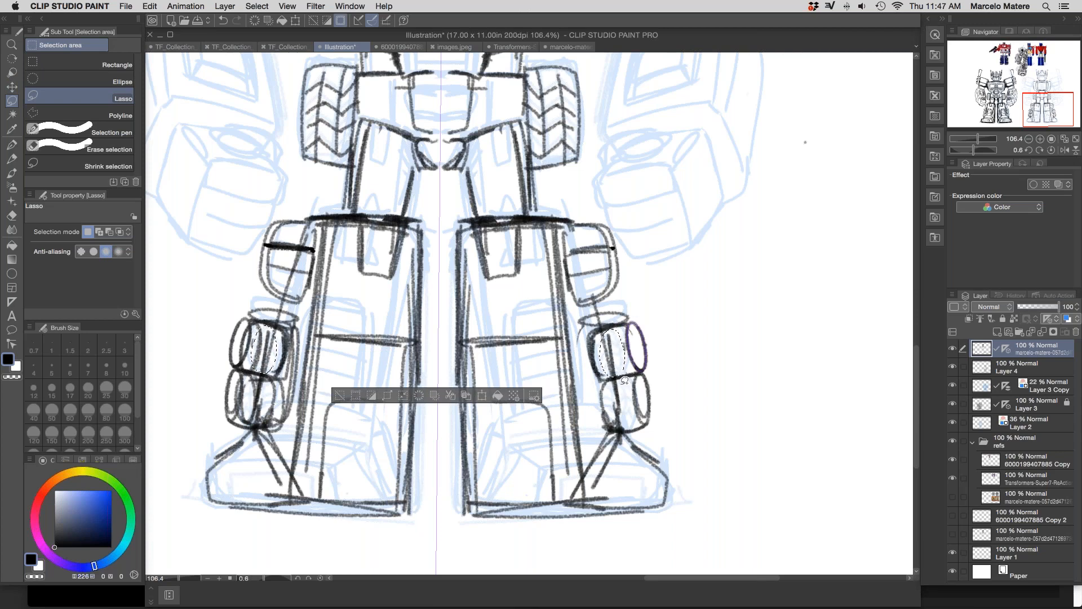
mouse_move(615, 380)
left_mouse_down()
mouse_move(615, 426)
mouse_move(628, 392)
left_mouse_up()
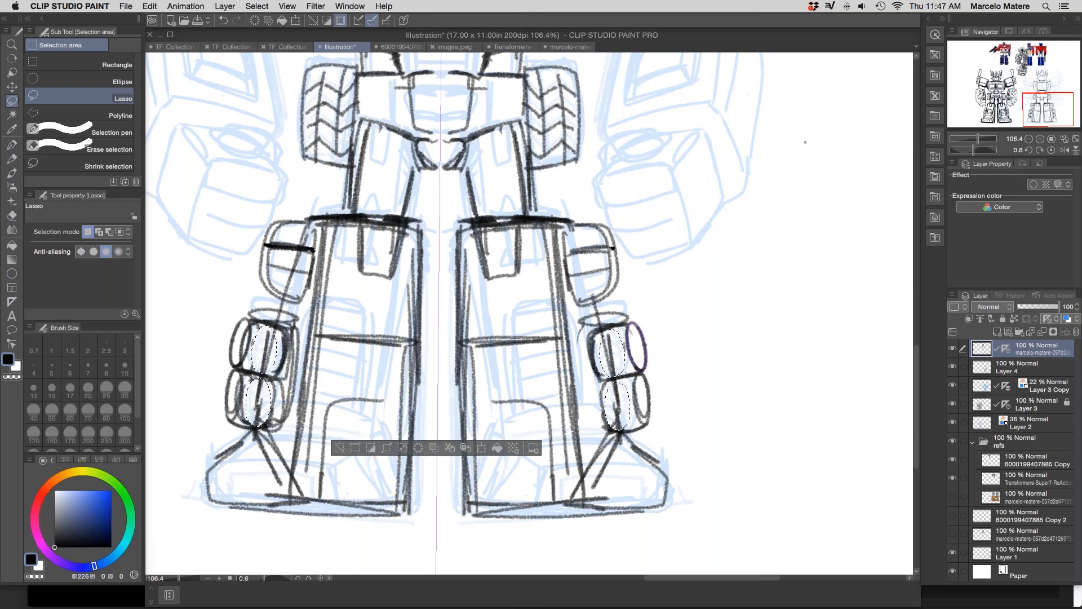
left_click(1042, 373)
key("Delete")
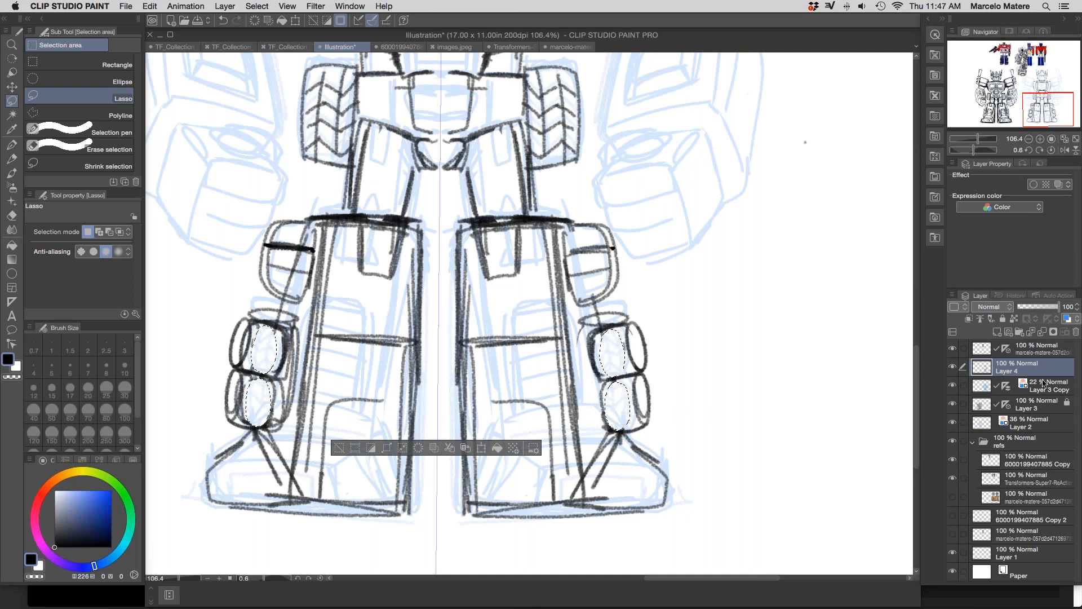
left_click(677, 358)
left_click_drag(655, 373, 618, 440)
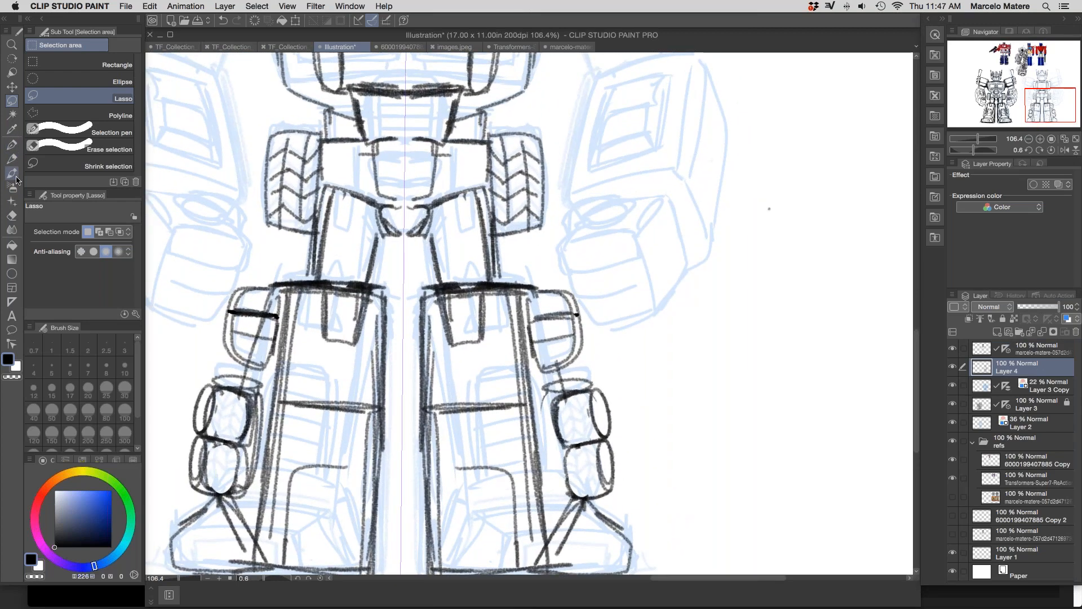
Step: Pencil the elbow lines and the boxy top of the forearm with an oval cap at each end, below the shoulder block
left_click(11, 159)
scroll(558, 226, "up", 5)
left_click_drag(492, 189, 512, 300)
mouse_move(489, 192)
left_mouse_down()
mouse_move(482, 209)
mouse_move(481, 191)
left_mouse_up()
mouse_move(485, 185)
left_mouse_down()
mouse_move(551, 163)
mouse_move(585, 289)
mouse_move(488, 311)
mouse_move(474, 210)
left_mouse_up()
left_click_drag(510, 309, 535, 345)
mouse_move(588, 294)
left_mouse_down()
mouse_move(588, 328)
mouse_move(602, 320)
left_mouse_up()
mouse_move(517, 356)
left_mouse_down()
mouse_move(615, 327)
mouse_move(571, 254)
left_mouse_up()
left_click_drag(474, 276, 476, 325)
mouse_move(569, 259)
left_mouse_down()
mouse_move(563, 295)
mouse_move(576, 309)
left_mouse_up()
mouse_move(478, 275)
left_mouse_down()
mouse_move(492, 337)
mouse_move(477, 338)
mouse_move(485, 306)
mouse_move(474, 321)
mouse_move(464, 297)
mouse_move(588, 326)
left_mouse_up()
left_click_drag(564, 248, 596, 327)
left_click_drag(485, 361, 595, 321)
left_click_drag(493, 332, 576, 314)
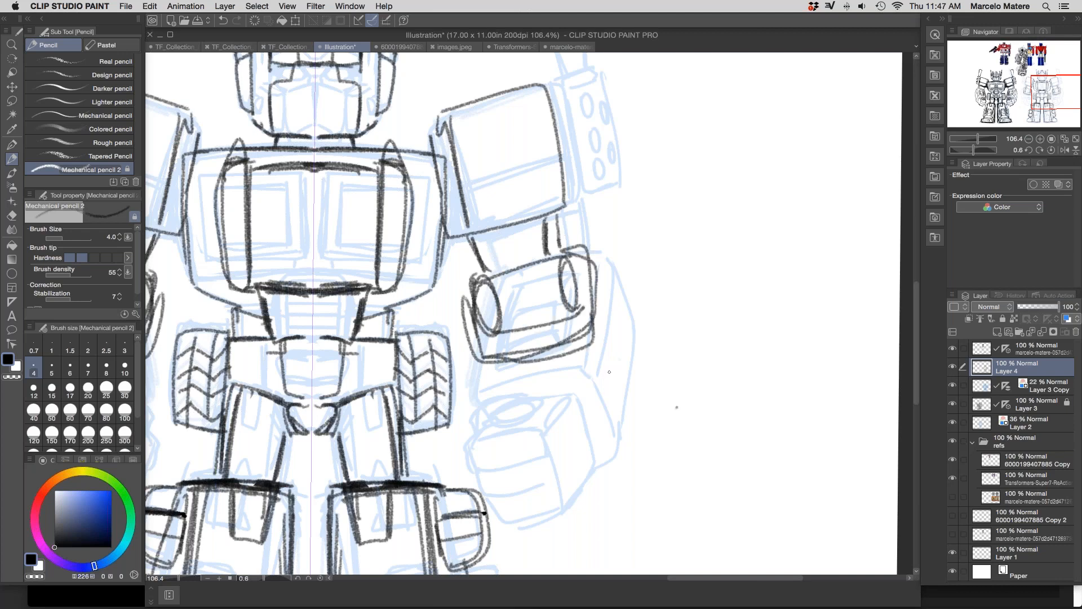
Step: Try penciling the forearm's long sides and lower edge following the blue sketch, and undo the strokes
scroll(610, 375, "down", 2)
scroll(610, 374, "right", 2)
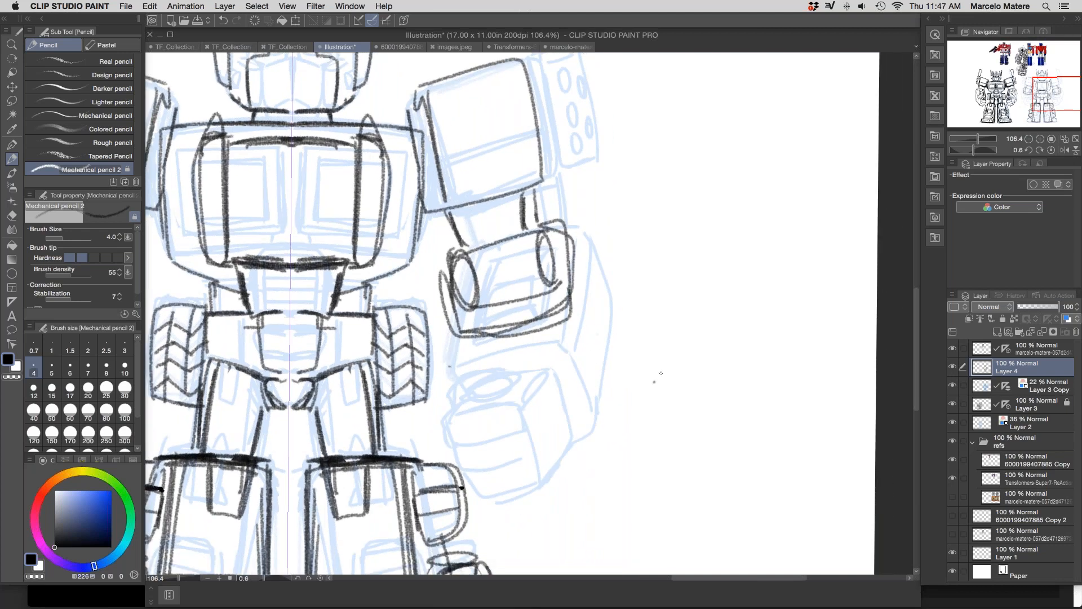
scroll(662, 372, "up", 2)
scroll(661, 372, "left", 1)
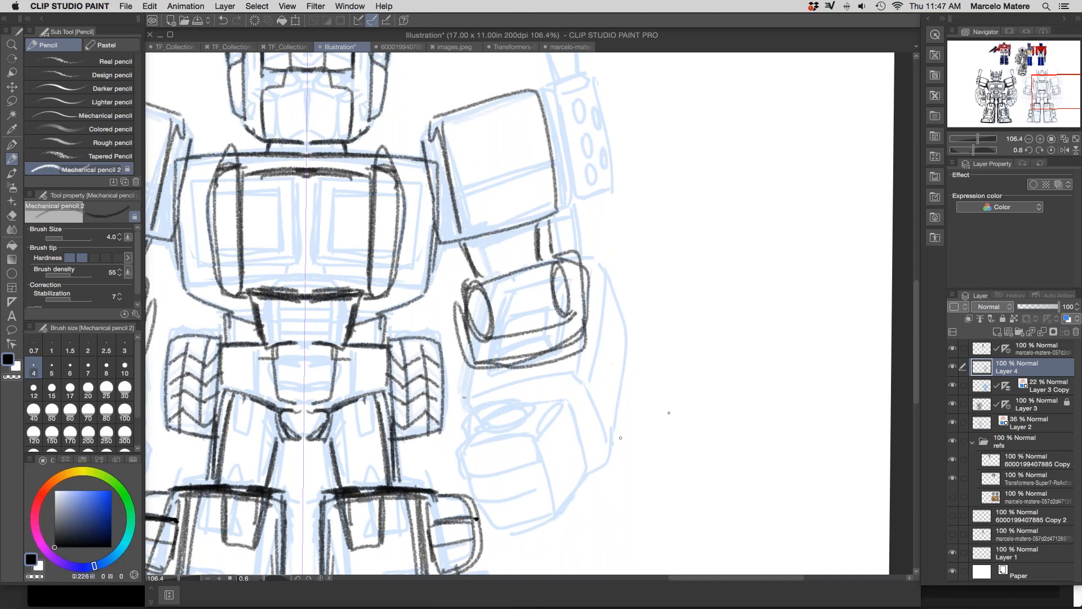
left_click_drag(470, 398, 517, 493)
left_click_drag(587, 381, 611, 464)
mouse_move(484, 394)
left_mouse_down()
mouse_move(579, 378)
mouse_move(564, 262)
left_mouse_up()
left_click_drag(482, 315, 471, 404)
mouse_move(602, 271)
left_mouse_down()
mouse_move(623, 435)
mouse_move(537, 483)
mouse_move(607, 342)
mouse_move(539, 391)
mouse_move(672, 433)
left_mouse_up()
key("super+z")
key("super+z")
key("super+z")
key("super+z")
key("super+z")
key("super+z")
key("super+z")
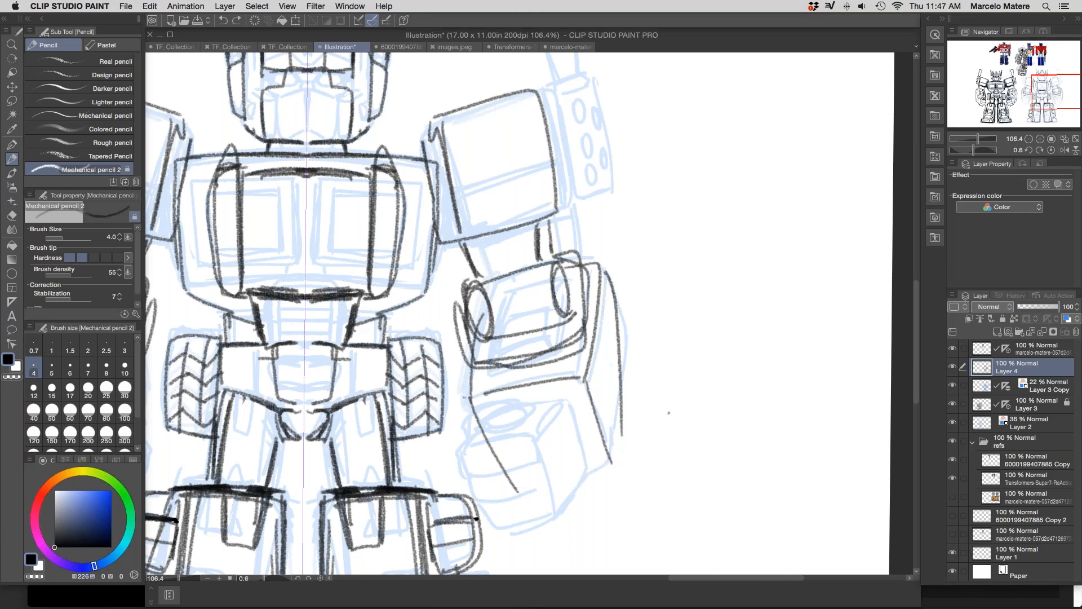
key("super+z")
key("super+z")
key("super+z")
key("super+z")
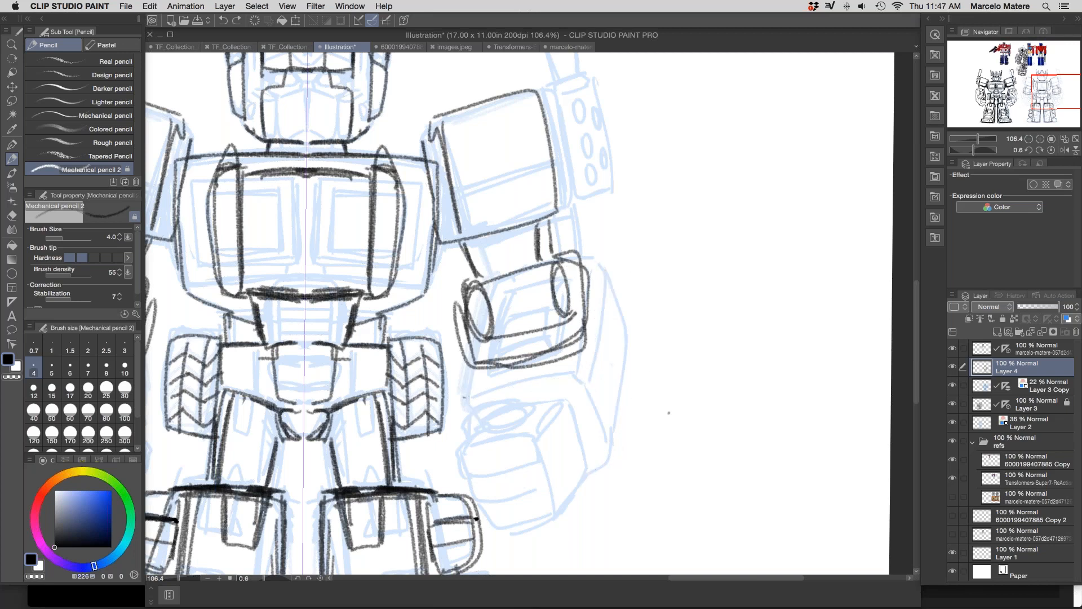
Step: Pencil the forearm angled outward from the elbow, with its outer contour, lower edges and the curled fingers at its end
mouse_move(454, 307)
left_mouse_down()
mouse_move(463, 380)
mouse_move(563, 449)
left_mouse_up()
left_click_drag(584, 349, 640, 417)
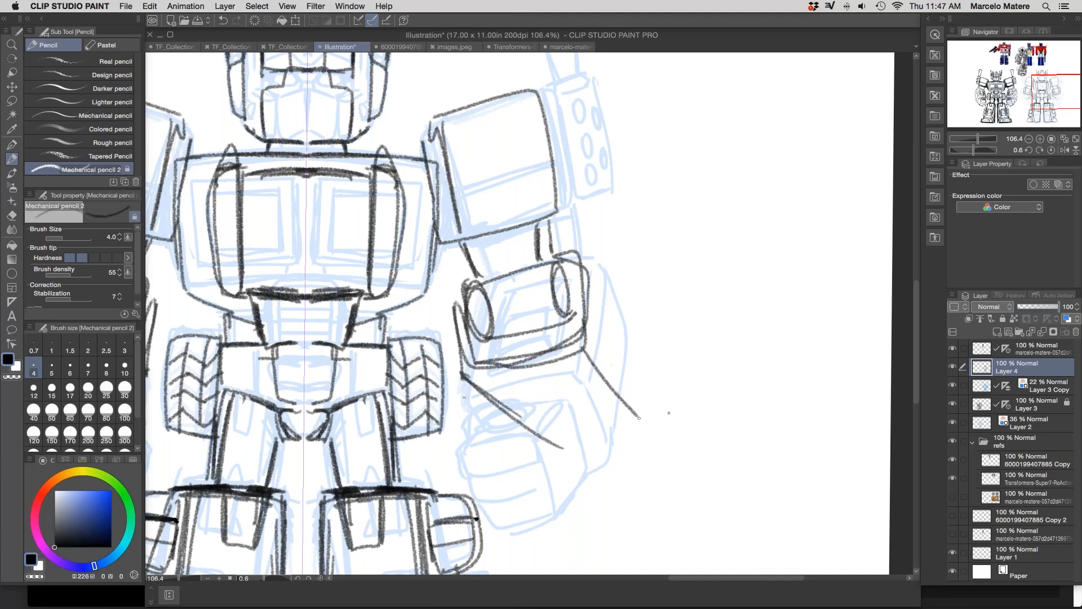
left_click_drag(564, 454, 633, 440)
mouse_move(578, 266)
left_mouse_down()
mouse_move(625, 294)
mouse_move(646, 333)
left_mouse_up()
mouse_move(625, 307)
left_mouse_down()
mouse_move(655, 432)
mouse_move(570, 449)
left_mouse_up()
mouse_move(476, 351)
left_mouse_down()
mouse_move(523, 424)
mouse_move(576, 458)
left_mouse_up()
left_click_drag(647, 339, 654, 426)
mouse_move(627, 320)
left_mouse_down()
mouse_move(676, 398)
mouse_move(662, 463)
left_mouse_up()
mouse_move(596, 451)
left_mouse_down()
mouse_move(653, 440)
mouse_move(639, 480)
left_mouse_up()
mouse_move(595, 467)
left_mouse_down()
mouse_move(618, 486)
mouse_move(681, 448)
mouse_move(645, 362)
left_mouse_up()
mouse_move(544, 424)
left_mouse_down()
mouse_move(636, 384)
mouse_move(605, 291)
left_mouse_up()
Step: Pencil the shoulder block's outer side panel line and top edge, and thicken its inner edge with repeated strokes
left_click_drag(682, 290, 741, 459)
left_click_drag(569, 275, 593, 396)
left_click_drag(574, 305, 594, 397)
left_click_drag(592, 396, 623, 384)
left_click_drag(567, 270, 611, 274)
mouse_move(573, 265)
left_mouse_down()
mouse_move(612, 275)
mouse_move(479, 305)
left_mouse_up()
left_click_drag(483, 300, 511, 414)
left_click_drag(497, 343, 515, 413)
left_click_drag(495, 313, 516, 413)
mouse_move(496, 315)
left_mouse_down()
mouse_move(521, 420)
mouse_move(619, 388)
mouse_move(610, 268)
mouse_move(644, 257)
mouse_move(606, 269)
left_mouse_up()
Step: Pencil the narrow tilted box on the outer side of the shoulder block, including its top, side and bottom edges
left_click_drag(590, 264, 640, 252)
left_click_drag(590, 282, 612, 369)
left_click_drag(602, 358, 623, 370)
left_click_drag(643, 260, 660, 354)
left_click_drag(660, 351, 621, 372)
left_click_drag(642, 367, 610, 377)
left_click_drag(595, 265, 638, 258)
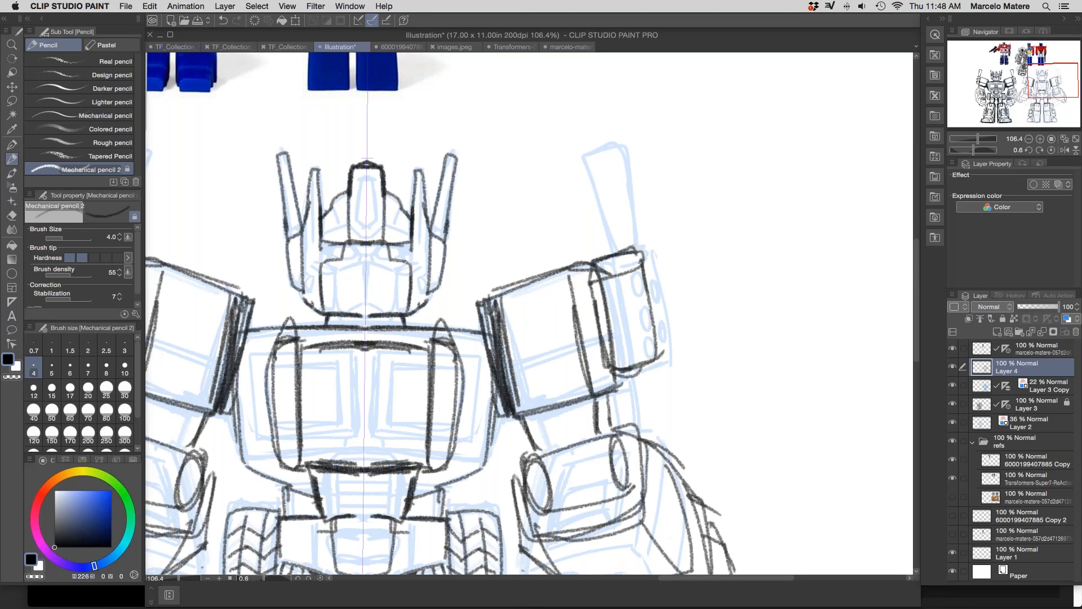
Step: Pencil the upright stack above the outer shoulder box and add small curved marks on the lower part of the head
mouse_move(565, 162)
left_mouse_down()
mouse_move(592, 257)
mouse_move(614, 149)
left_mouse_up()
left_click_drag(613, 151, 626, 239)
mouse_move(619, 200)
left_mouse_down()
mouse_move(628, 252)
mouse_move(887, 264)
left_mouse_up()
left_click_drag(522, 265, 524, 284)
mouse_move(537, 290)
left_mouse_down()
mouse_move(530, 296)
mouse_move(552, 295)
left_mouse_up()
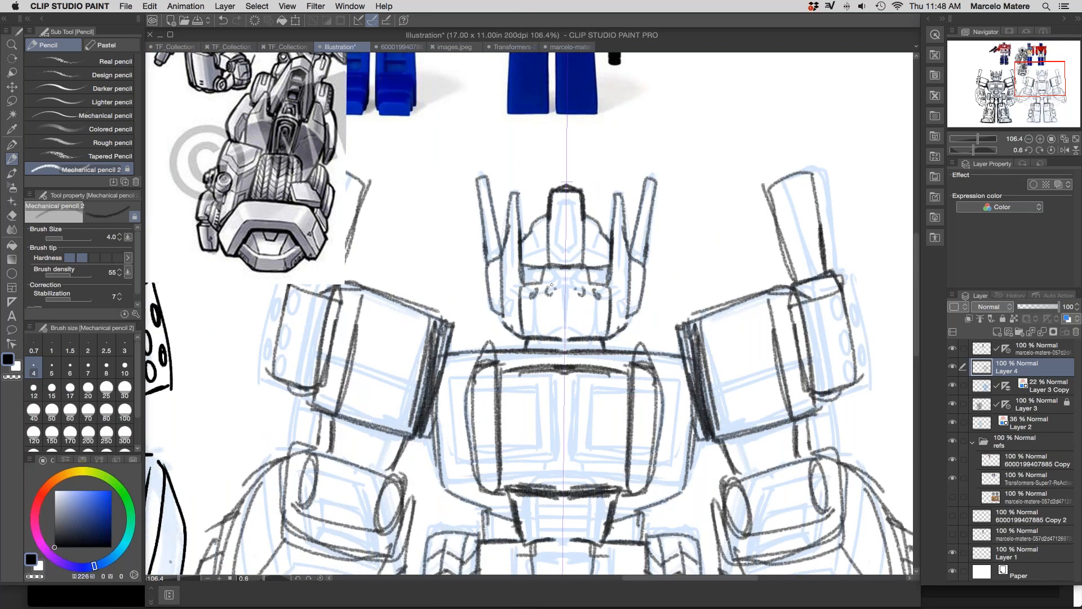
Step: Hide Layer 4 to examine the faded blue robot beneath it, and show the layer again
key("k")
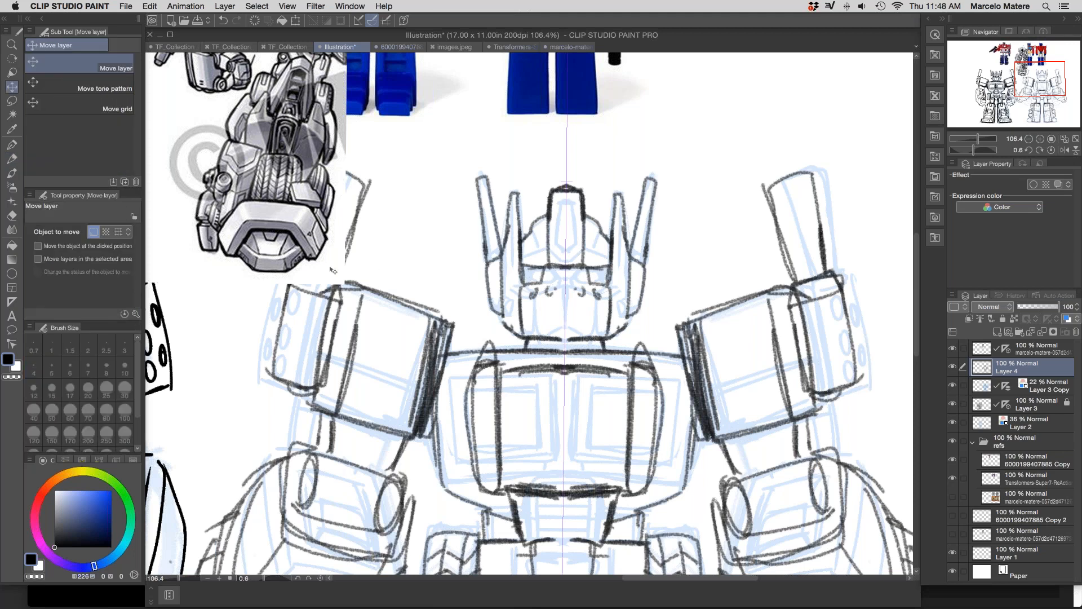
left_click(952, 369)
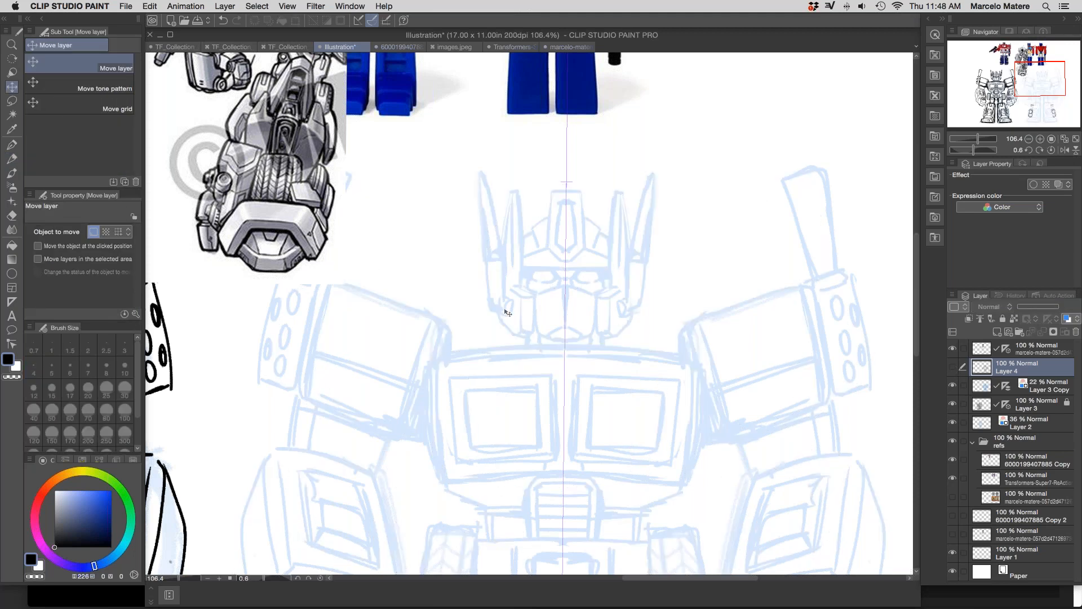
left_click(953, 368)
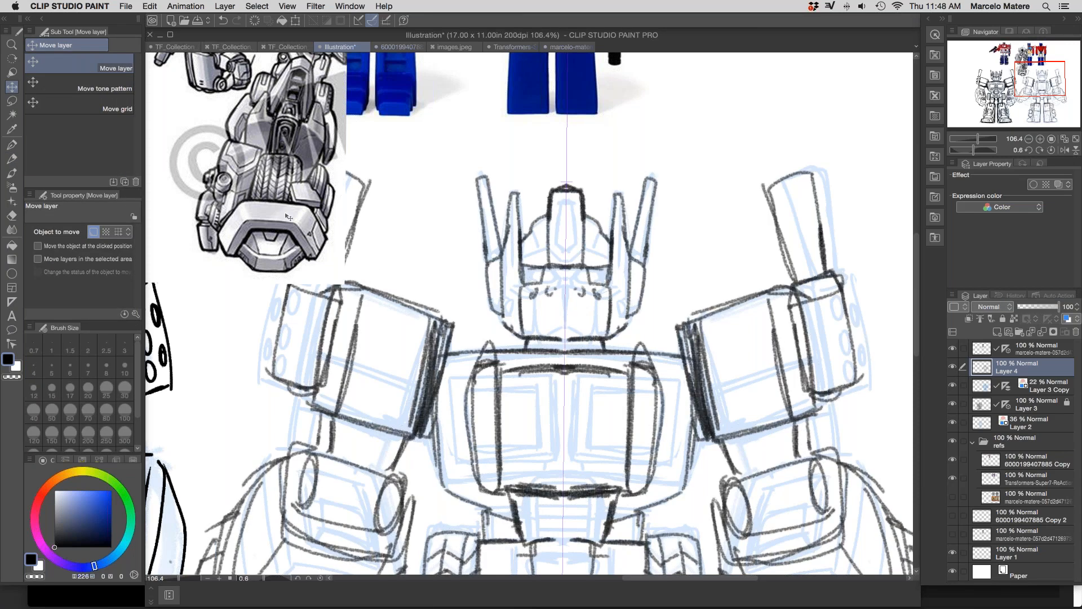
Step: Hide the refs folder, fit the whole page in view, and collapse the folder
key("Down")
key("Down")
left_click(952, 442)
key("super+0")
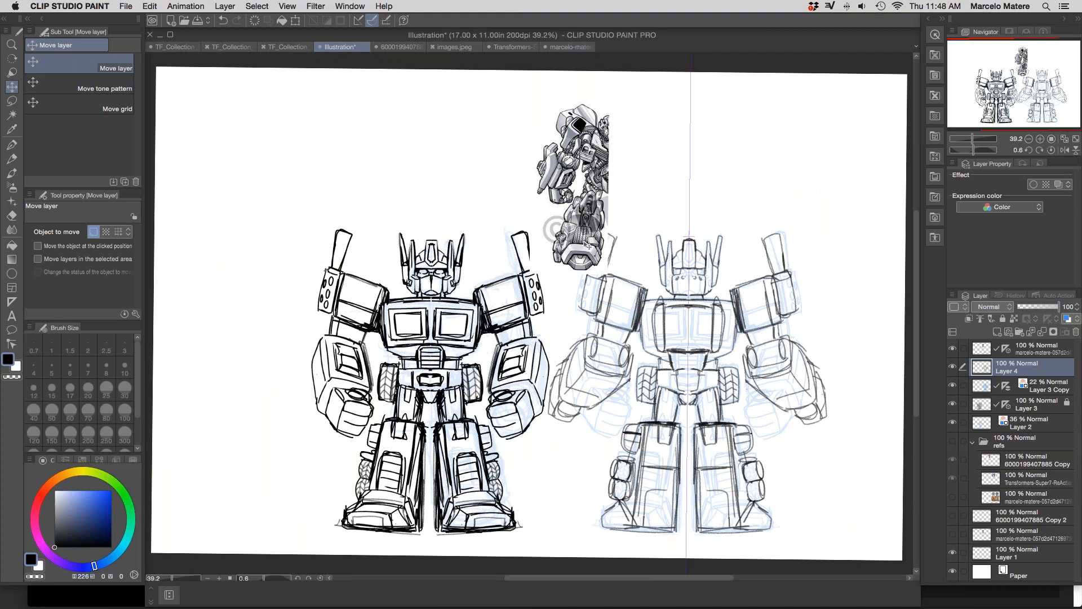
left_click(595, 160, "alt")
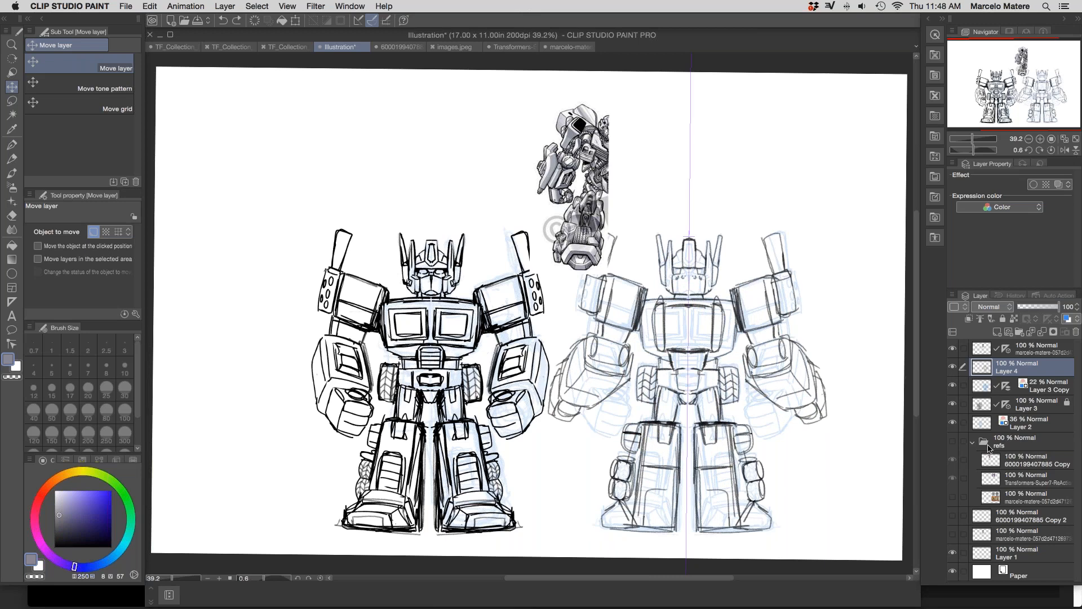
left_click(973, 445)
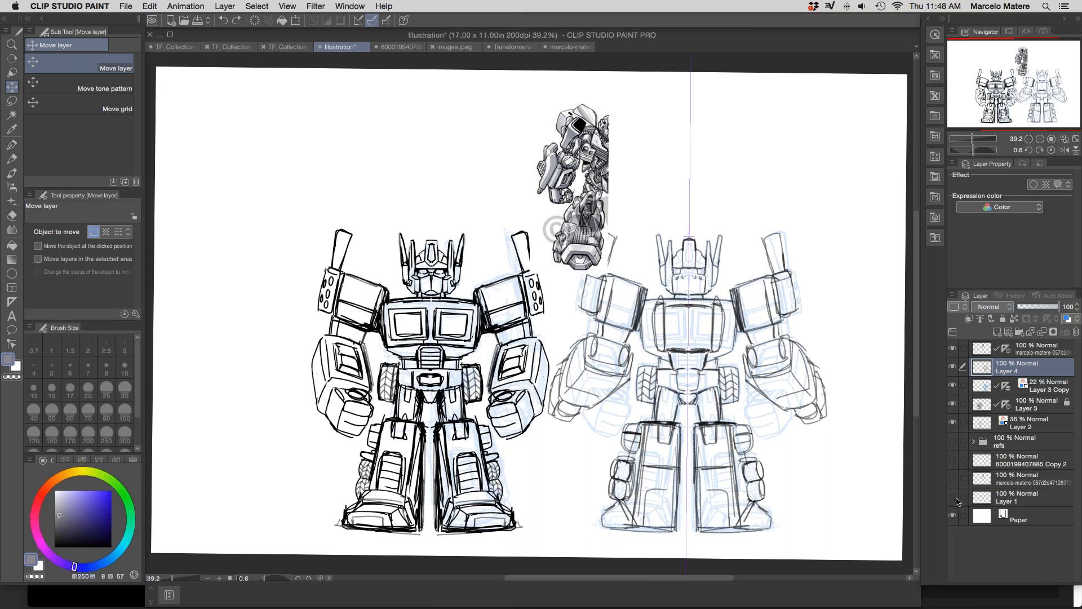
Step: On the topmost layer, lasso the leftover grey robot reference between the two drawings, delete it, and clear the selection
mouse_move(953, 423)
left_mouse_down()
mouse_move(956, 351)
mouse_move(952, 424)
left_mouse_up()
left_click(952, 349)
left_click(952, 348)
left_click(1018, 353)
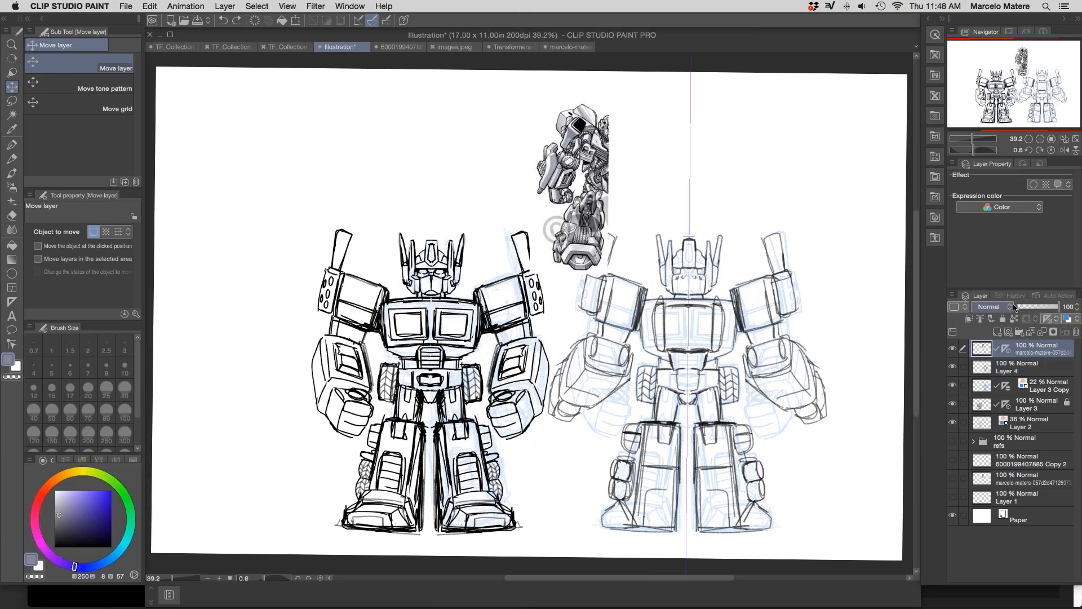
key("o")
key("m")
mouse_move(622, 108)
left_mouse_down()
mouse_move(521, 107)
mouse_move(648, 93)
mouse_move(646, 131)
left_mouse_up()
key("Delete")
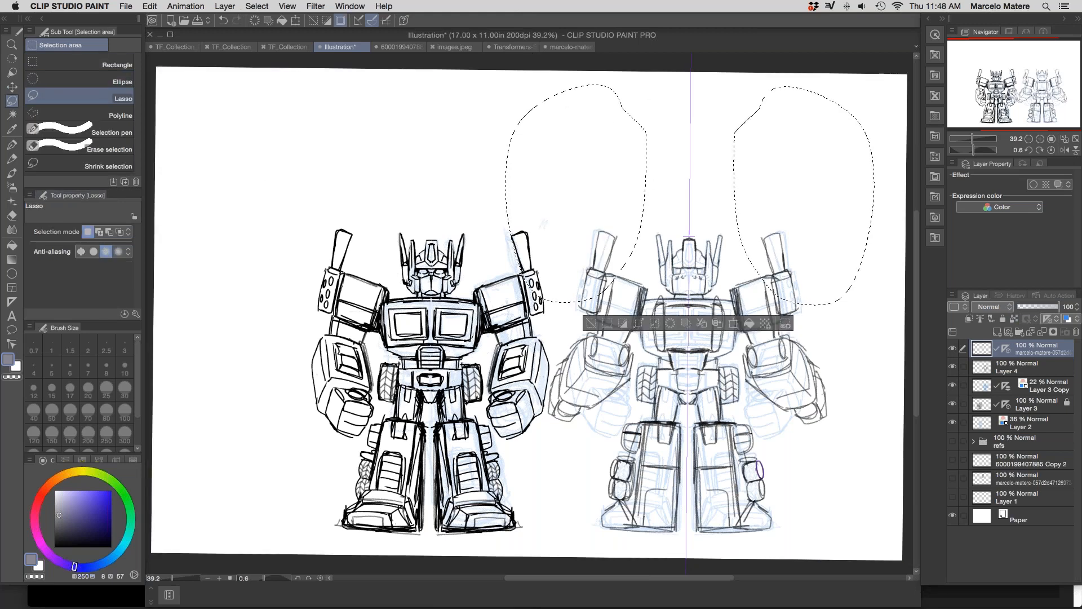
key("super+d")
Step: Enlarge the second robot and hide Layer 3 Copy to examine the pencil lines without the blue underdrawing
key("/")
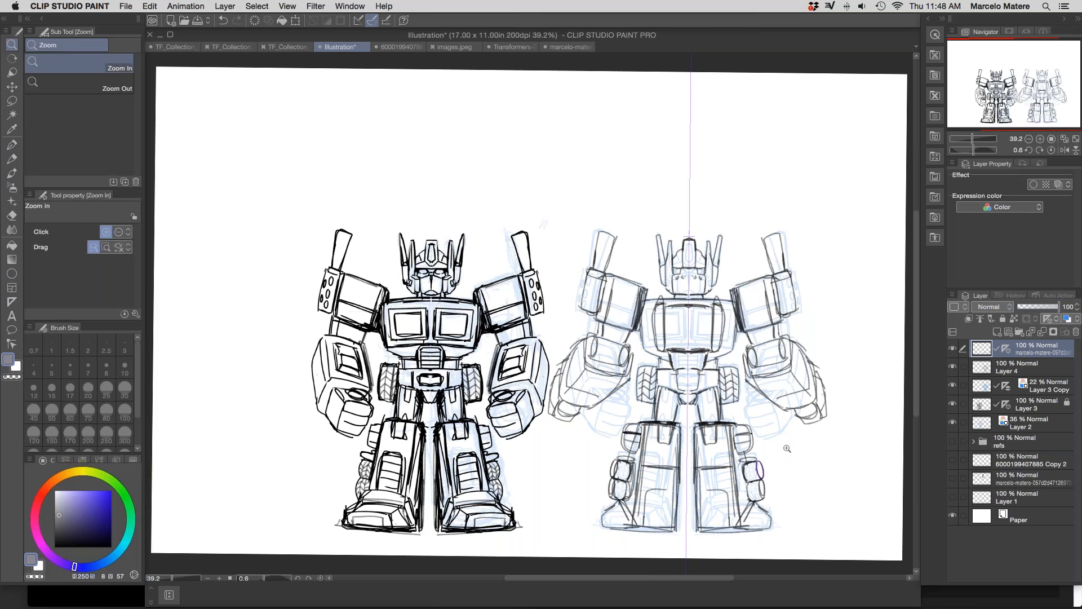
left_click(791, 458)
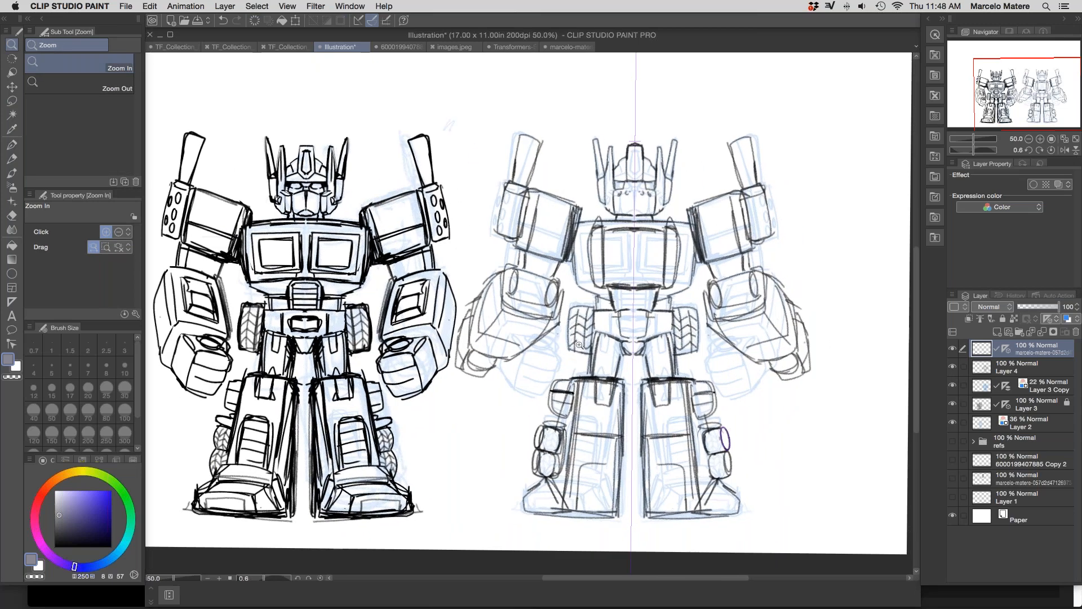
left_click(572, 354)
key("v")
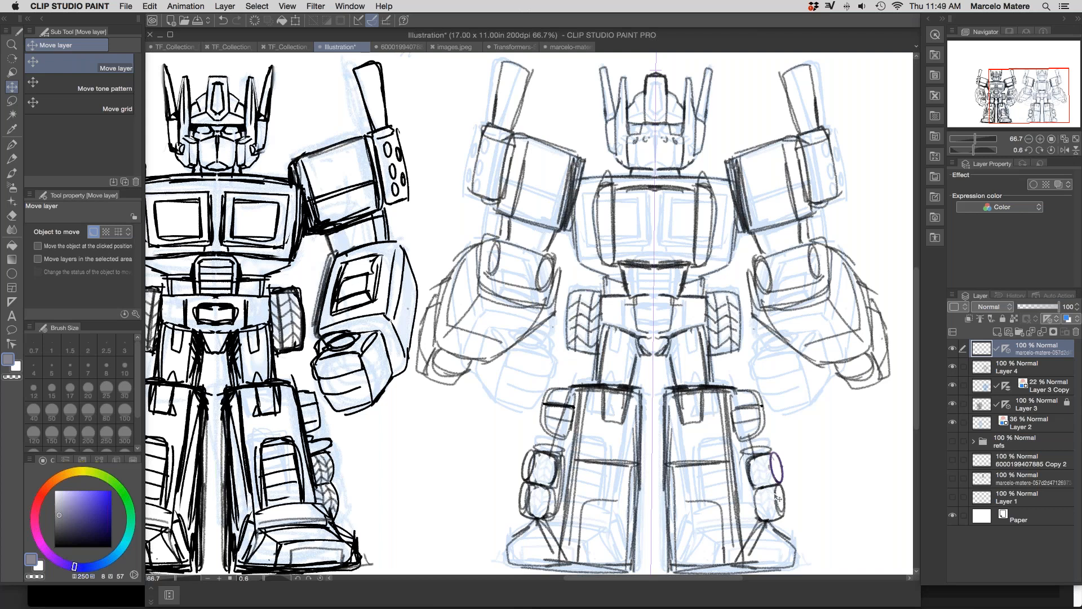
scroll(760, 413, "up", 3)
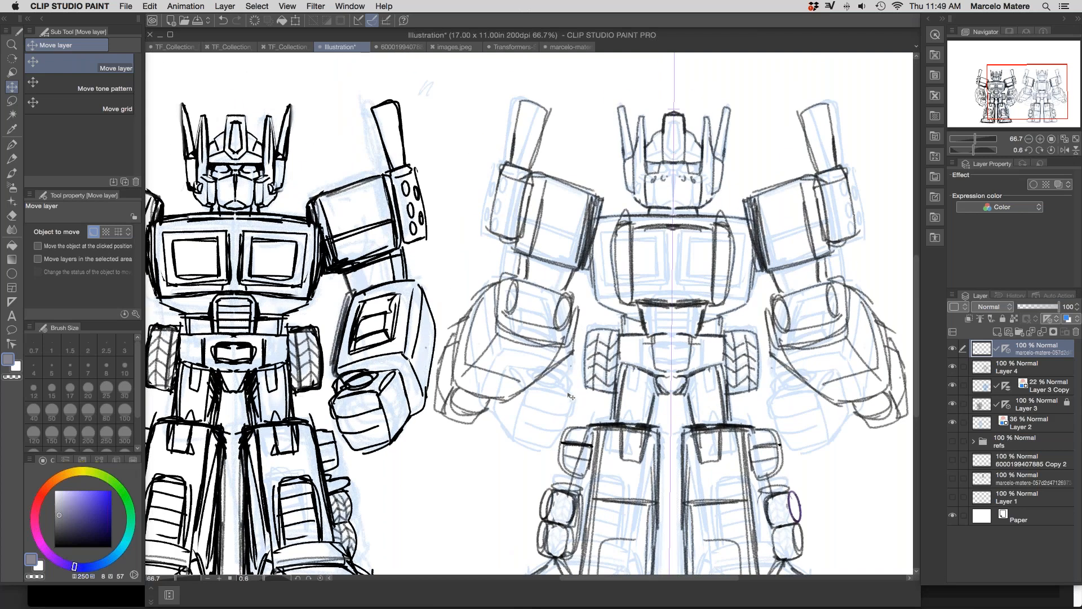
left_click(954, 387)
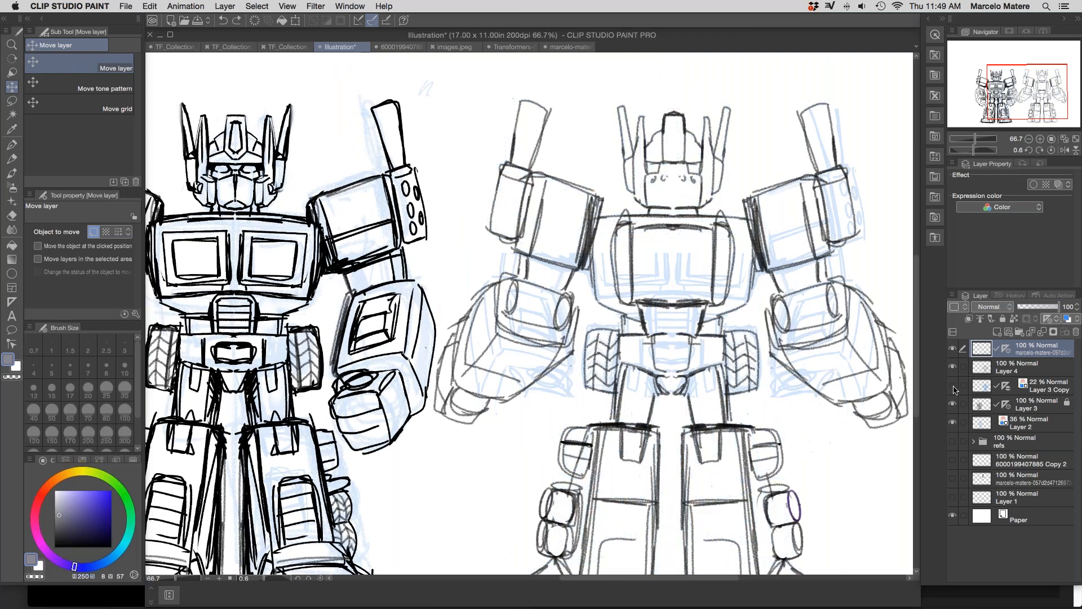
mouse_move(683, 428)
left_mouse_down()
mouse_move(744, 386)
mouse_move(754, 397)
mouse_move(716, 442)
left_mouse_up()
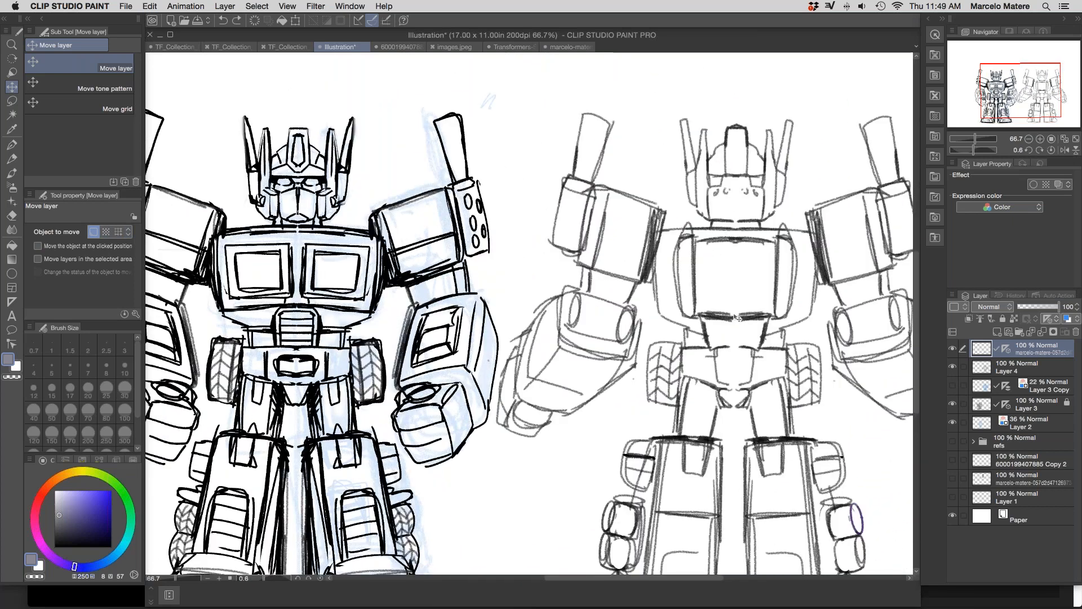
Step: Try penciling over the chest panel's bottom edge on the topmost layer, and undo the strokes
left_click(13, 159)
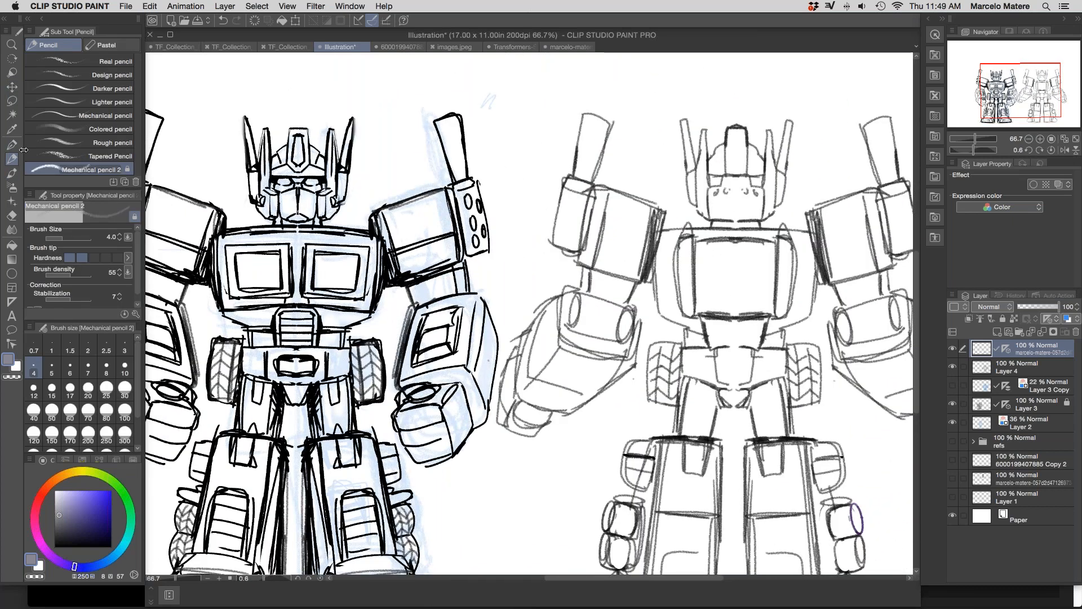
left_click_drag(693, 308, 769, 307)
mouse_move(697, 312)
left_mouse_down()
mouse_move(711, 330)
mouse_move(760, 309)
left_mouse_up()
key("super+z")
key("super+z")
Step: On Layer 4, set the drawing colour to black and darken the bottom edge of the chest's central panel
left_click(1029, 366)
key("super+z")
key("super+z")
left_click_drag(92, 512, 55, 547)
mouse_move(710, 307)
left_mouse_down()
mouse_move(698, 313)
mouse_move(709, 330)
mouse_move(772, 313)
mouse_move(774, 324)
left_mouse_up()
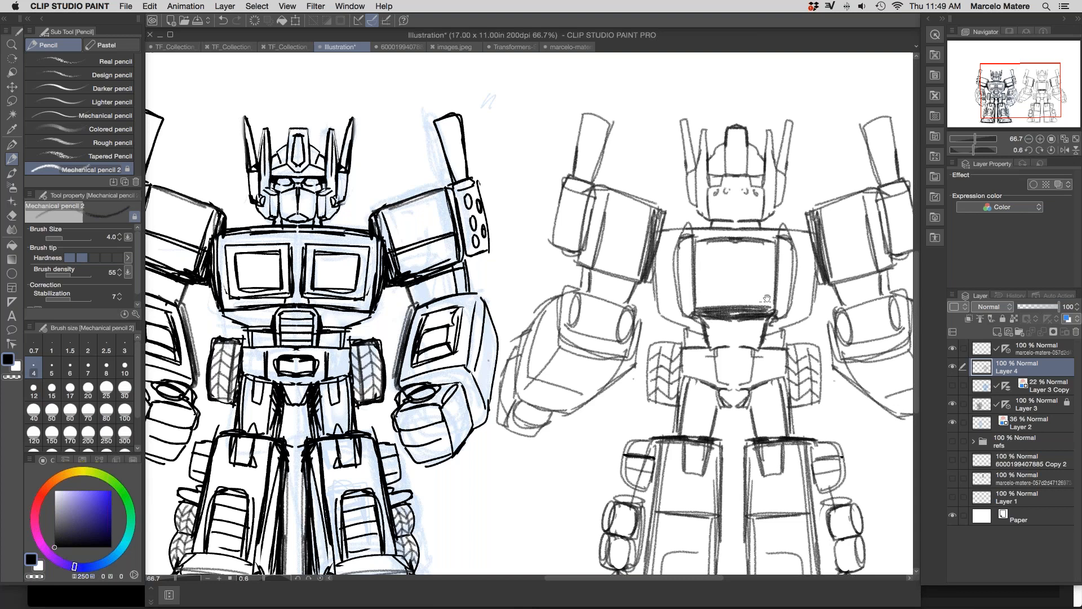
Step: Show Layer 3 Copy again and, on the topmost layer, pencil mirrored panel lines at the chest's sides and inside its central panel
scroll(774, 326, "up", 3)
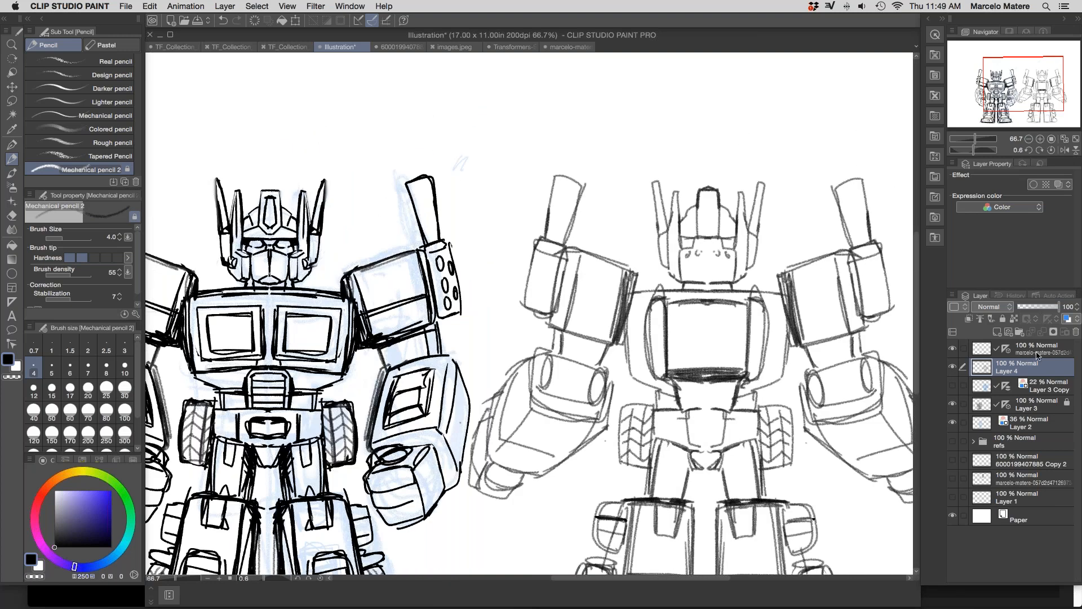
left_click(1026, 352)
left_click(952, 385)
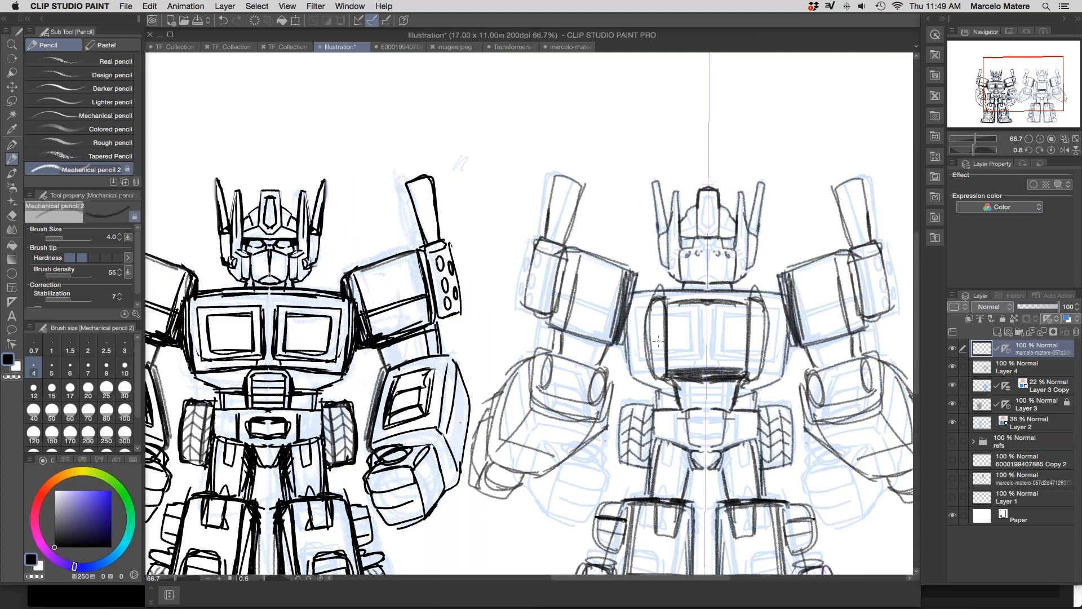
mouse_move(644, 325)
left_mouse_down()
mouse_move(665, 321)
mouse_move(663, 347)
mouse_move(665, 299)
mouse_move(657, 380)
left_mouse_up()
key("super+z")
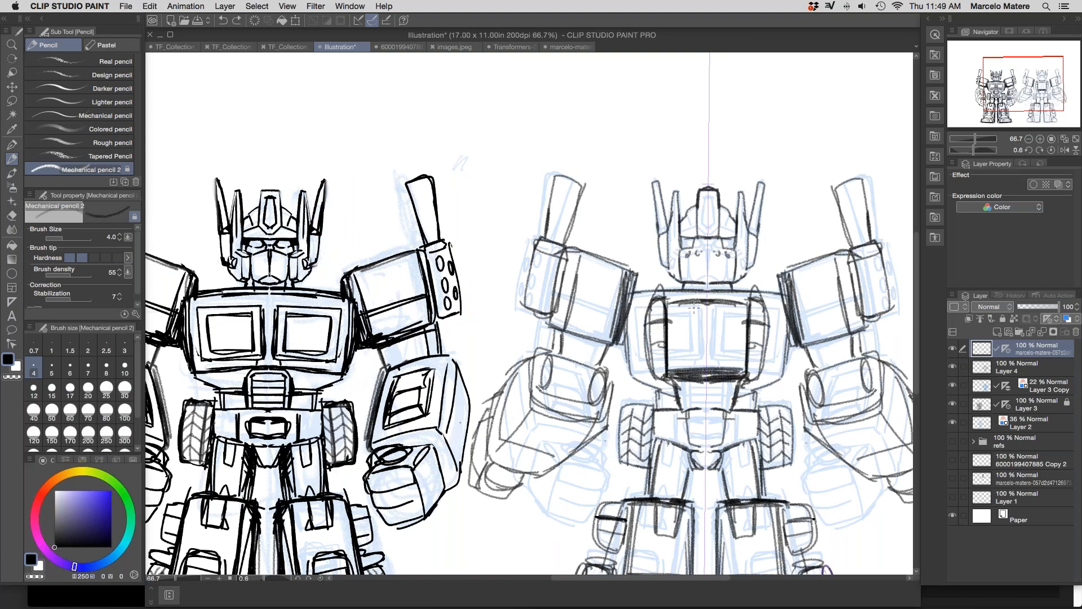
mouse_move(656, 319)
left_mouse_down()
mouse_move(643, 298)
mouse_move(657, 386)
left_mouse_up()
mouse_move(671, 299)
left_mouse_down()
mouse_move(672, 356)
mouse_move(685, 364)
mouse_move(707, 300)
mouse_move(688, 338)
mouse_move(707, 343)
left_mouse_up()
mouse_move(631, 298)
left_mouse_down()
mouse_move(632, 370)
mouse_move(653, 374)
mouse_move(654, 392)
mouse_move(678, 393)
mouse_move(660, 394)
left_mouse_up()
Step: Pencil the mirrored waist and pelvis panel outlines, and add a line on the upper block beside the lower leg
left_click_drag(666, 393, 654, 408)
left_click_drag(654, 407, 652, 441)
left_click_drag(654, 439, 692, 451)
mouse_move(653, 407)
left_mouse_down()
mouse_move(651, 468)
mouse_move(614, 426)
mouse_move(634, 404)
left_mouse_up()
mouse_move(707, 410)
left_mouse_down()
mouse_move(686, 410)
mouse_move(696, 450)
mouse_move(707, 452)
left_mouse_up()
mouse_move(685, 410)
left_mouse_down()
mouse_move(689, 434)
mouse_move(673, 433)
mouse_move(723, 405)
mouse_move(686, 443)
left_mouse_up()
left_click_drag(660, 405, 645, 458)
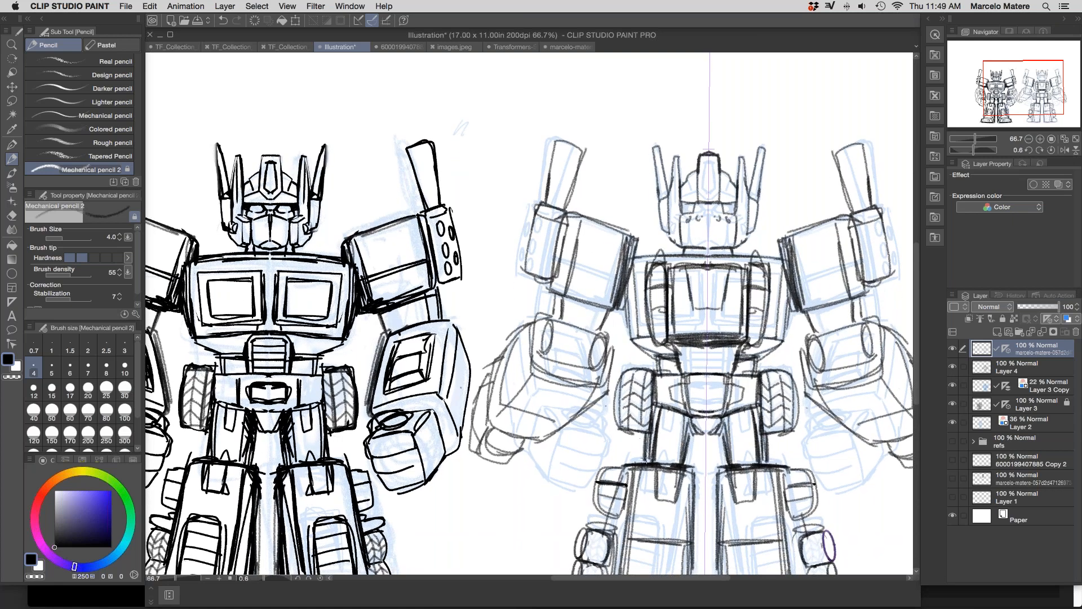
left_click_drag(738, 399, 741, 329)
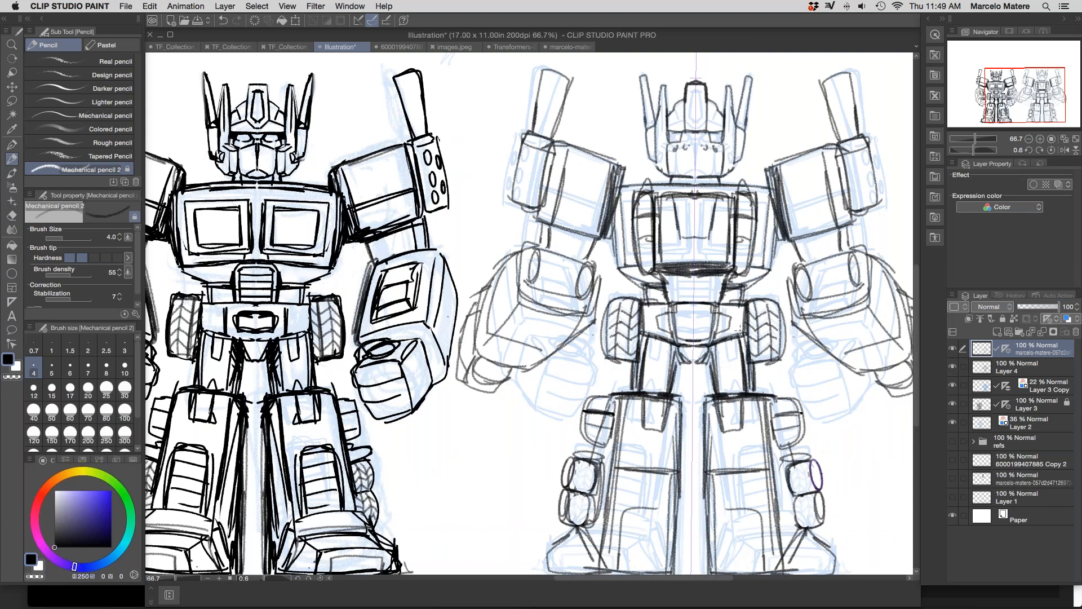
left_click_drag(606, 400, 590, 440)
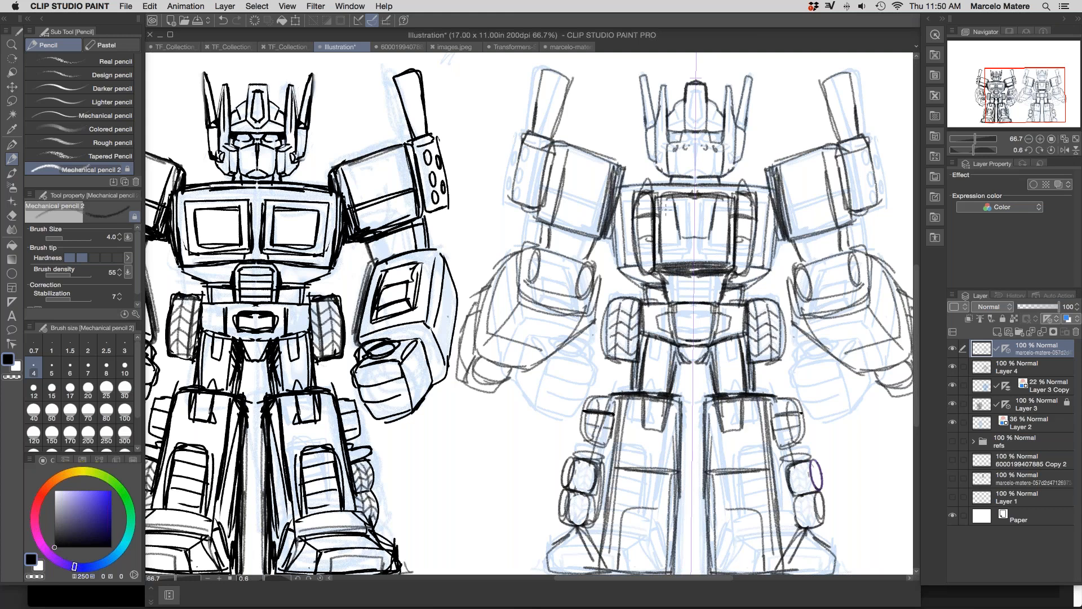
Step: Pencil the waist block directly below the mirrored robot's chest and darken the chest's outer side edges
mouse_move(668, 275)
left_mouse_down()
mouse_move(672, 299)
mouse_move(668, 285)
mouse_move(695, 289)
mouse_move(716, 268)
mouse_move(664, 301)
left_mouse_up()
left_click_drag(640, 260, 641, 280)
left_click_drag(752, 260, 769, 266)
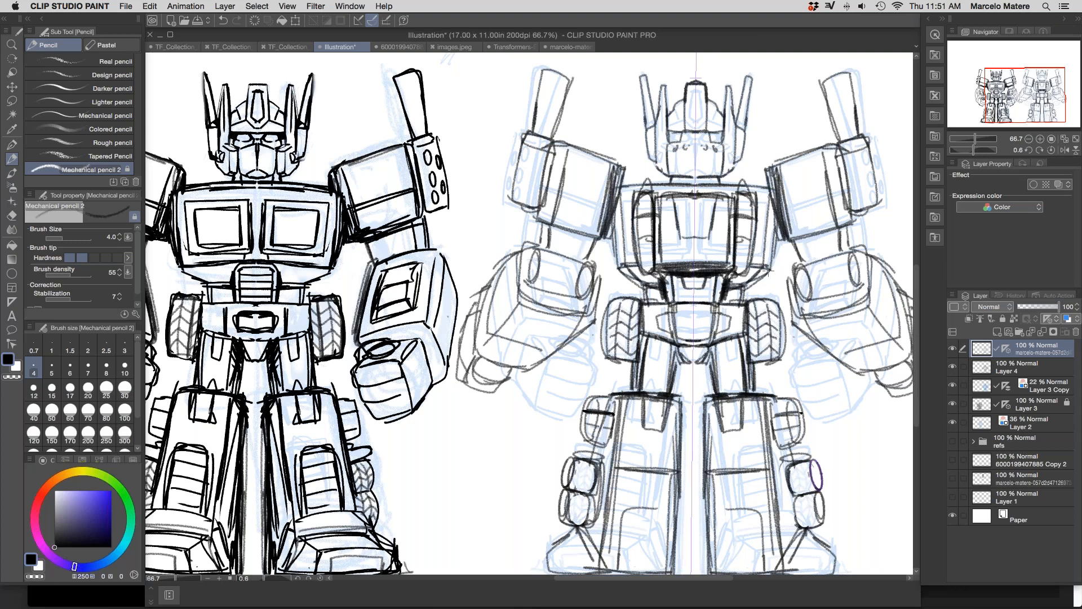
left_click_drag(774, 216, 772, 262)
left_click_drag(768, 194, 773, 260)
mouse_move(757, 195)
left_mouse_down()
mouse_move(771, 183)
mouse_move(696, 180)
mouse_move(696, 170)
left_mouse_up()
Step: Pencil the elbow connectors and wrist-cuff shapes between the mirrored robot's upper arms and forearms, and darken the upper arms' lower edges
left_click_drag(809, 239, 788, 282)
left_click_drag(800, 275, 851, 263)
mouse_move(810, 273)
left_mouse_down()
mouse_move(848, 259)
mouse_move(837, 232)
mouse_move(857, 223)
left_mouse_up()
mouse_move(832, 236)
left_mouse_down()
mouse_move(868, 219)
mouse_move(836, 230)
left_mouse_up()
left_click_drag(847, 226, 788, 243)
mouse_move(795, 243)
left_mouse_down()
mouse_move(878, 214)
mouse_move(871, 206)
left_mouse_up()
left_click_drag(855, 250, 848, 266)
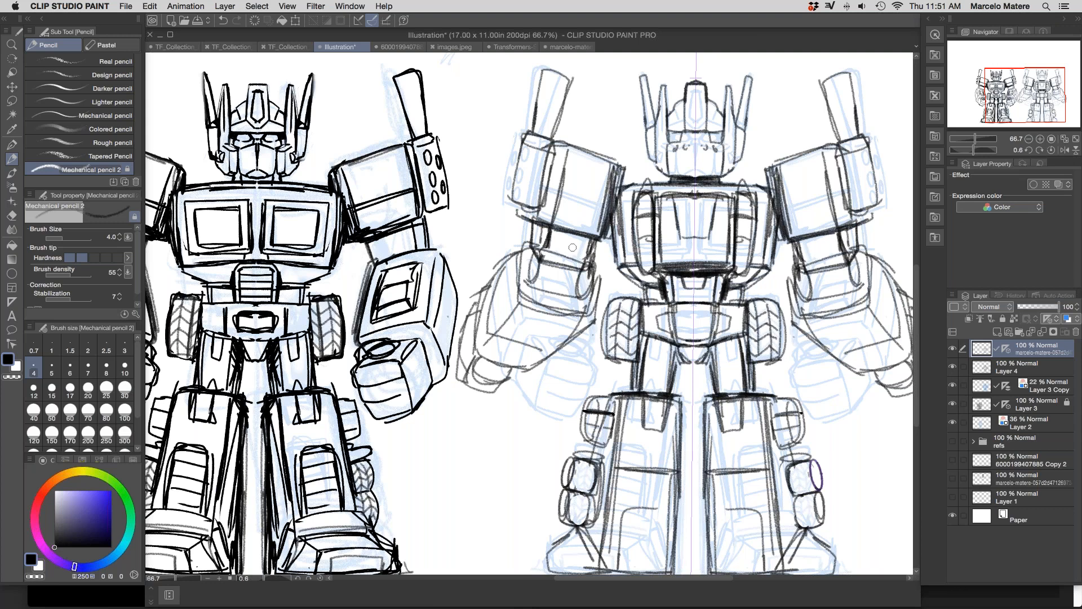
Step: Make Layer 4 the drawing layer and pencil the mirrored robot's forearm edges
left_click(1034, 372)
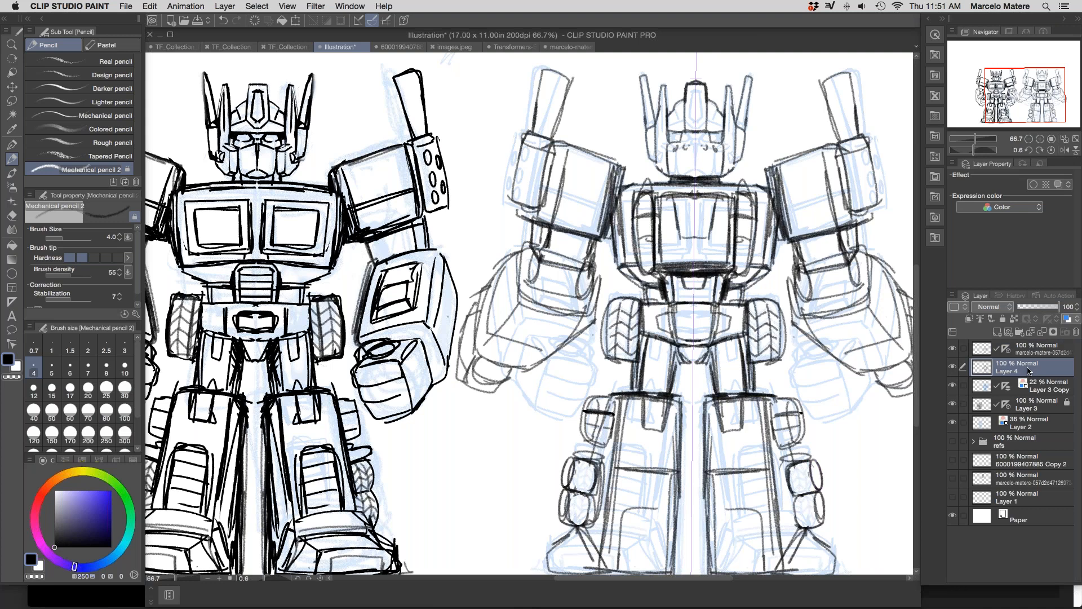
left_click(1050, 391)
left_click(1018, 377)
mouse_move(862, 299)
left_mouse_down()
mouse_move(739, 338)
mouse_move(739, 293)
left_mouse_up()
mouse_move(685, 323)
left_mouse_down()
mouse_move(675, 326)
mouse_move(687, 309)
mouse_move(699, 324)
mouse_move(715, 316)
mouse_move(699, 335)
mouse_move(736, 333)
mouse_move(744, 276)
mouse_move(768, 306)
mouse_move(783, 373)
left_mouse_up()
mouse_move(675, 313)
left_mouse_down()
mouse_move(724, 400)
mouse_move(777, 372)
mouse_move(766, 304)
mouse_move(781, 410)
left_mouse_up()
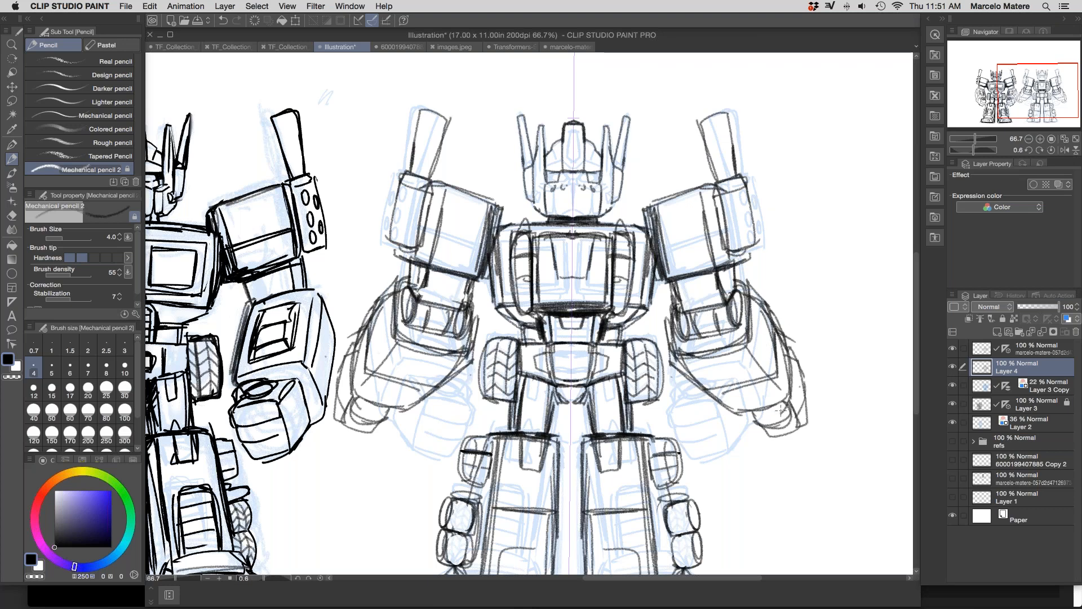
Step: Pencil the helmet's side details and darken the inner and upper edges of the mirrored robot's upper arms
key("r")
left_click_drag(839, 390, 806, 223)
left_click_drag(733, 333, 859, 380)
key("super+0")
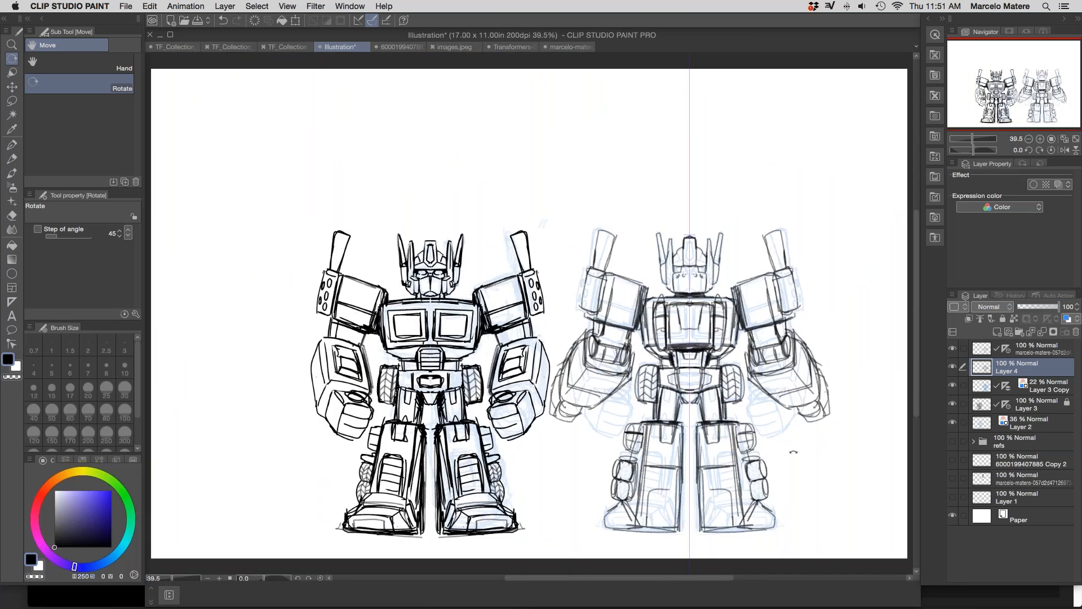
key("/")
left_click(791, 436)
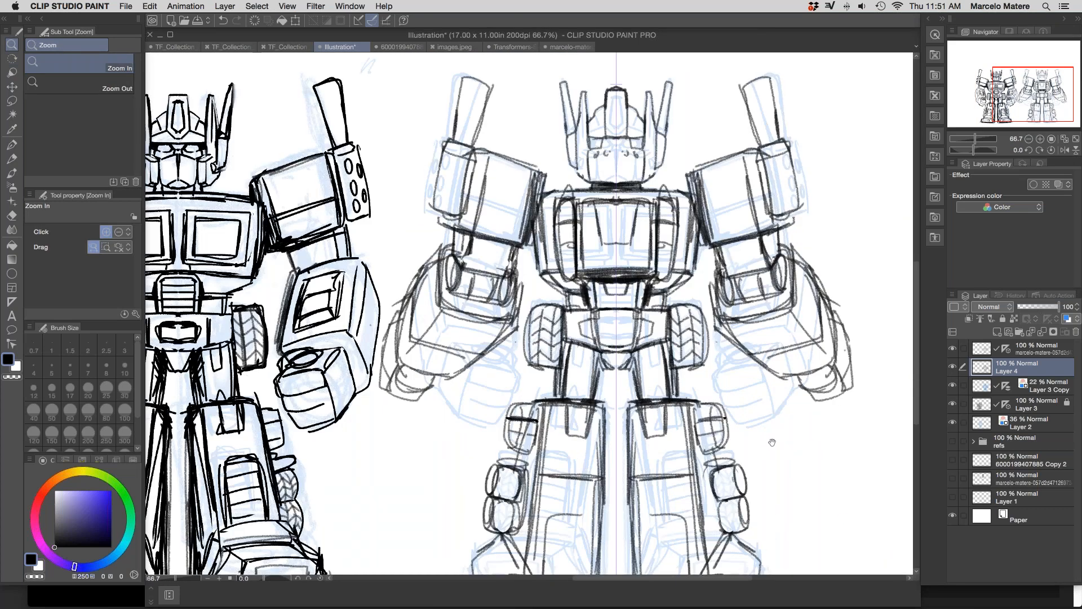
scroll(757, 394, "up", 2)
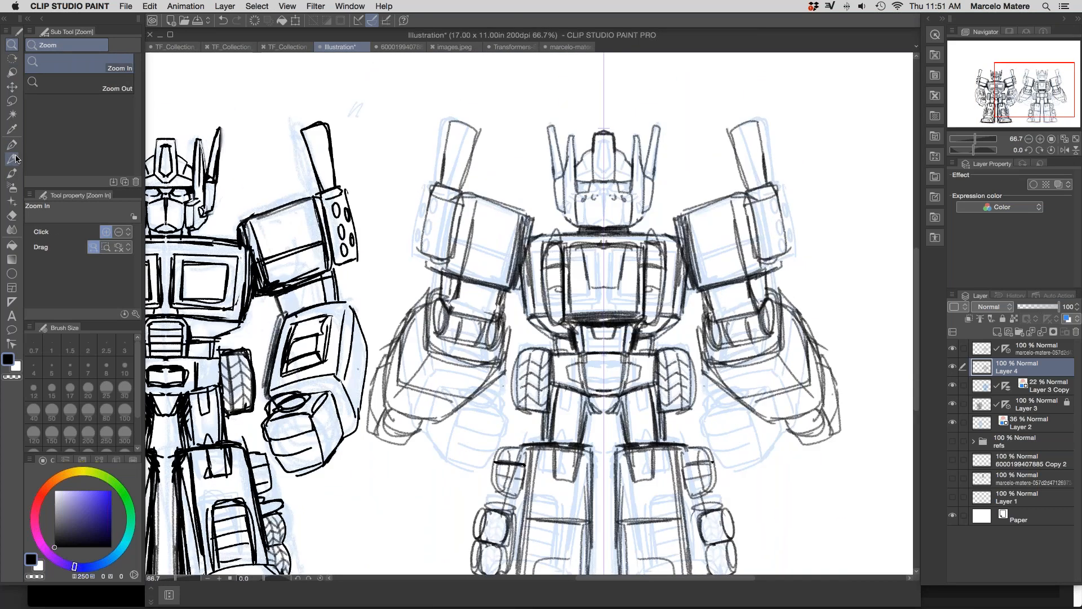
left_click(12, 159)
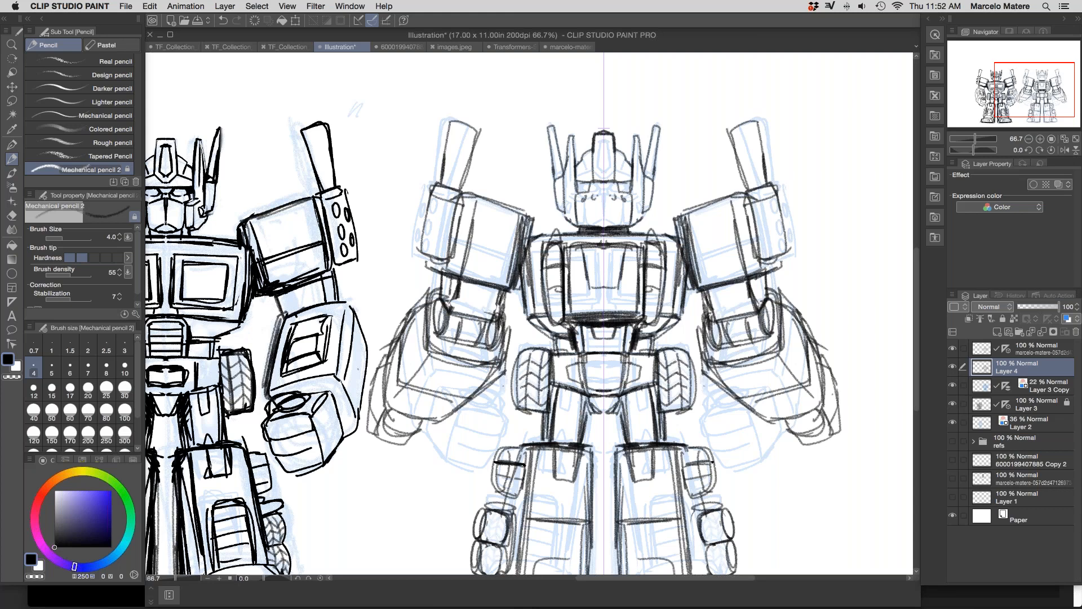
mouse_move(589, 170)
left_mouse_down()
mouse_move(576, 183)
mouse_move(576, 152)
mouse_move(569, 231)
mouse_move(558, 200)
mouse_move(571, 185)
left_mouse_up()
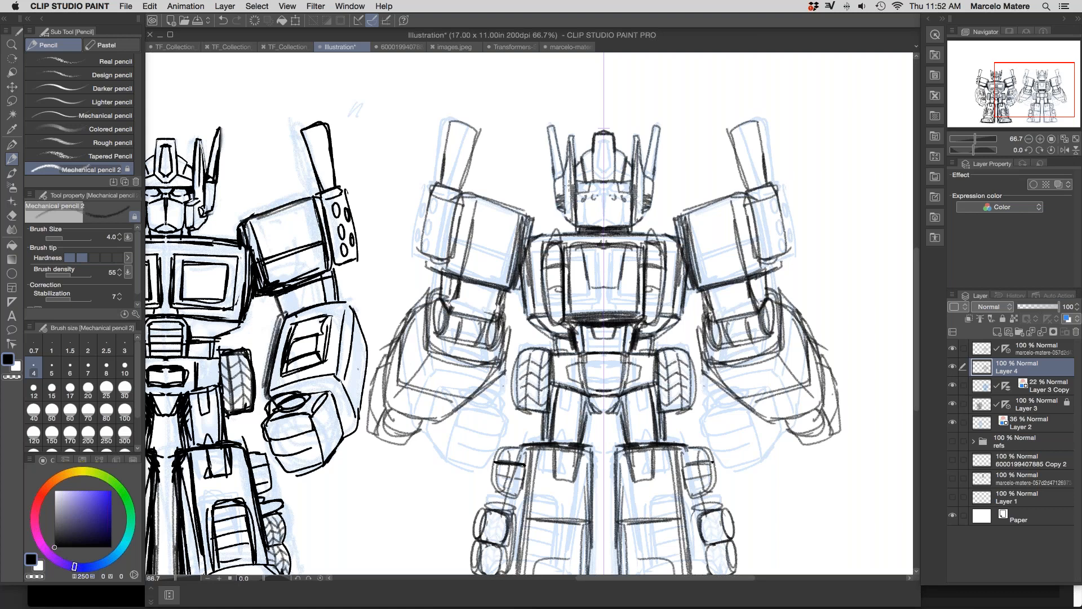
left_click_drag(683, 221, 681, 249)
left_click_drag(677, 219, 740, 196)
left_click_drag(739, 199, 750, 272)
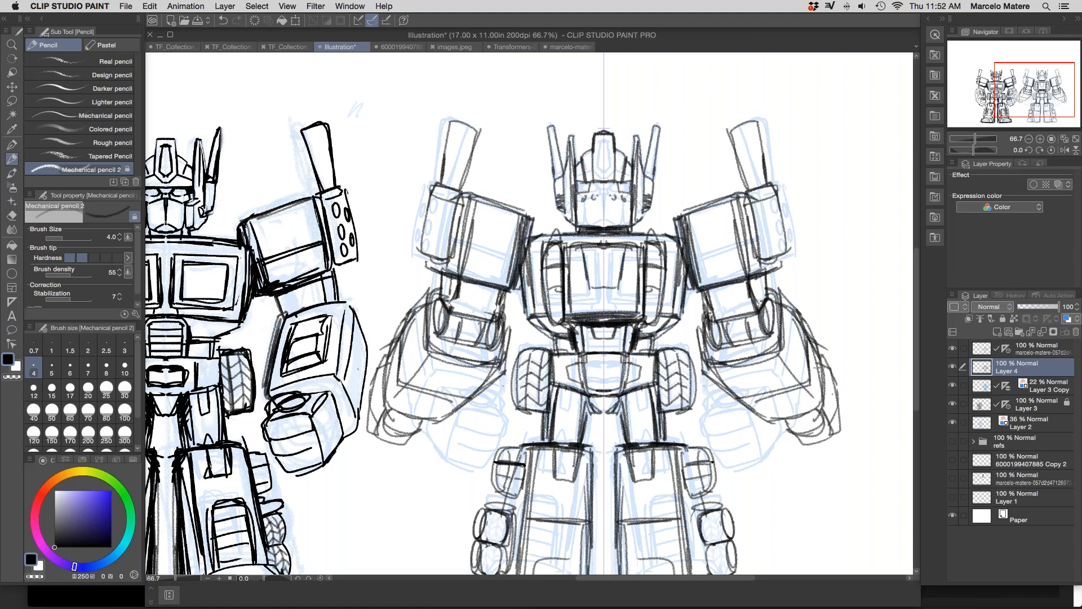
key("o")
key("m")
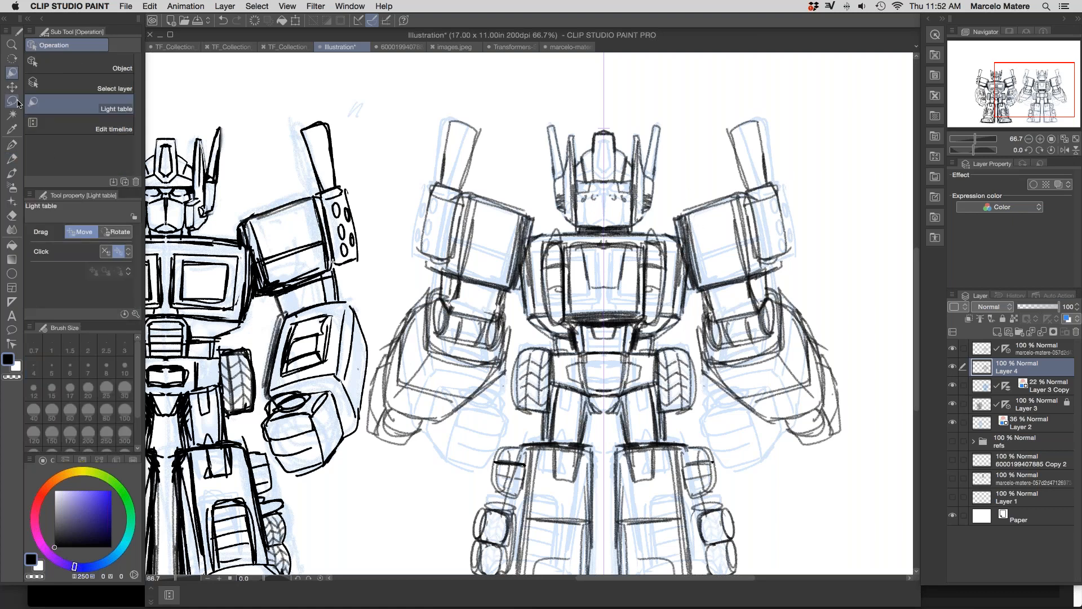
mouse_move(682, 225)
left_mouse_down()
mouse_move(699, 282)
mouse_move(702, 214)
left_mouse_up()
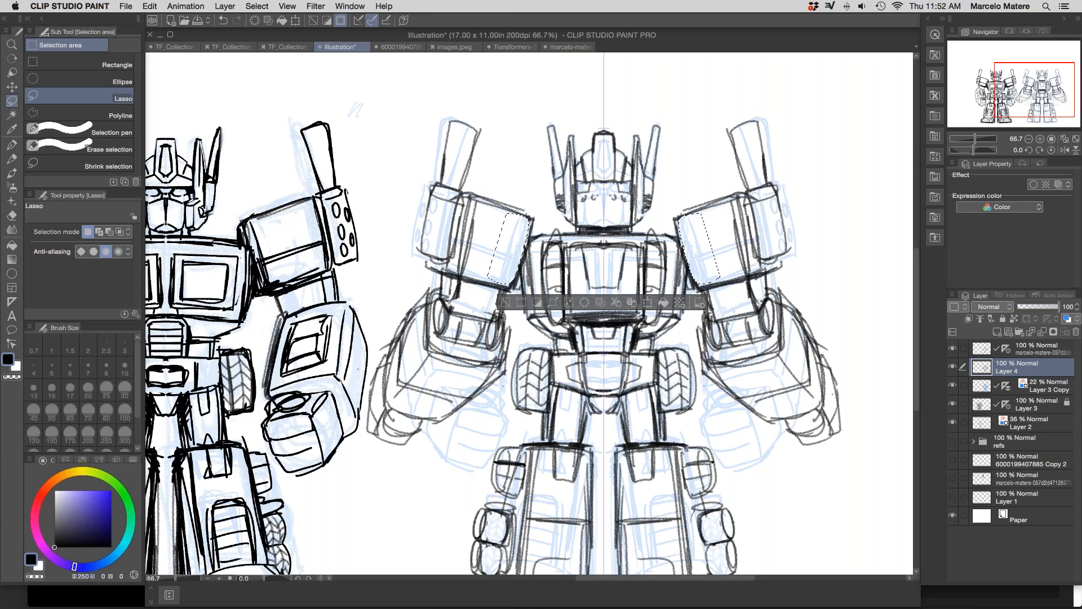
key("super+d")
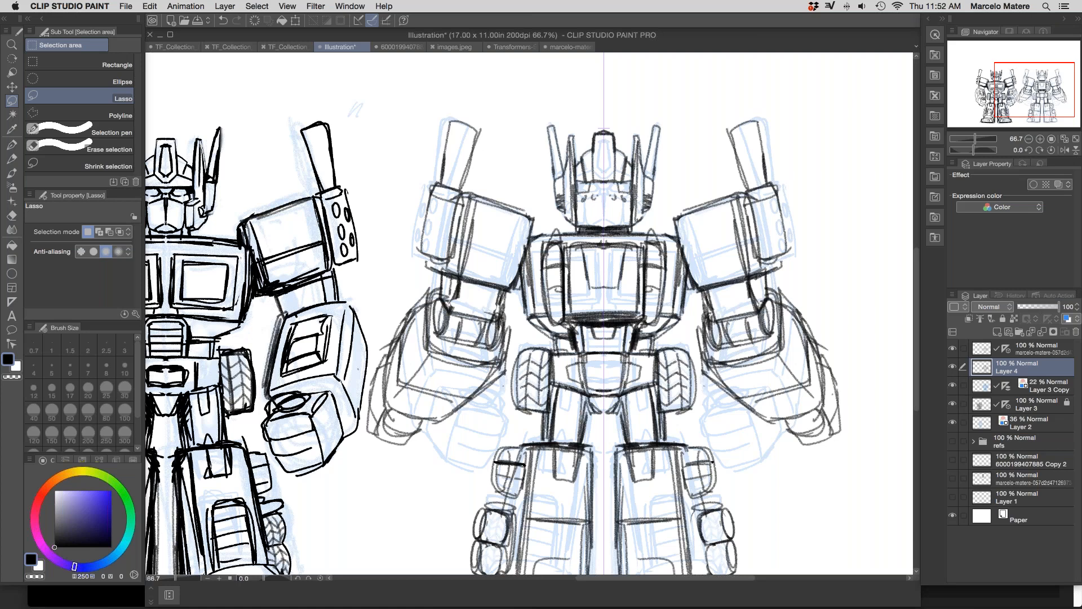
Step: Pencil over the upper arms' inner edges, the elbow joints and the forearm contours on the mirrored robot
left_click(16, 157)
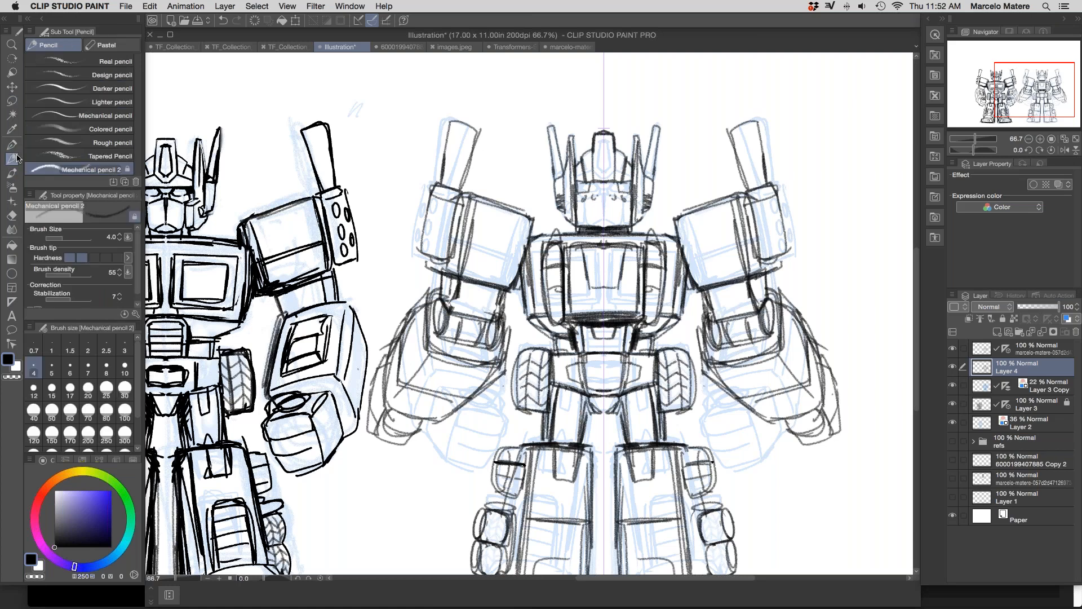
mouse_move(676, 220)
left_mouse_down()
mouse_move(698, 287)
mouse_move(761, 276)
mouse_move(713, 317)
mouse_move(719, 324)
left_mouse_up()
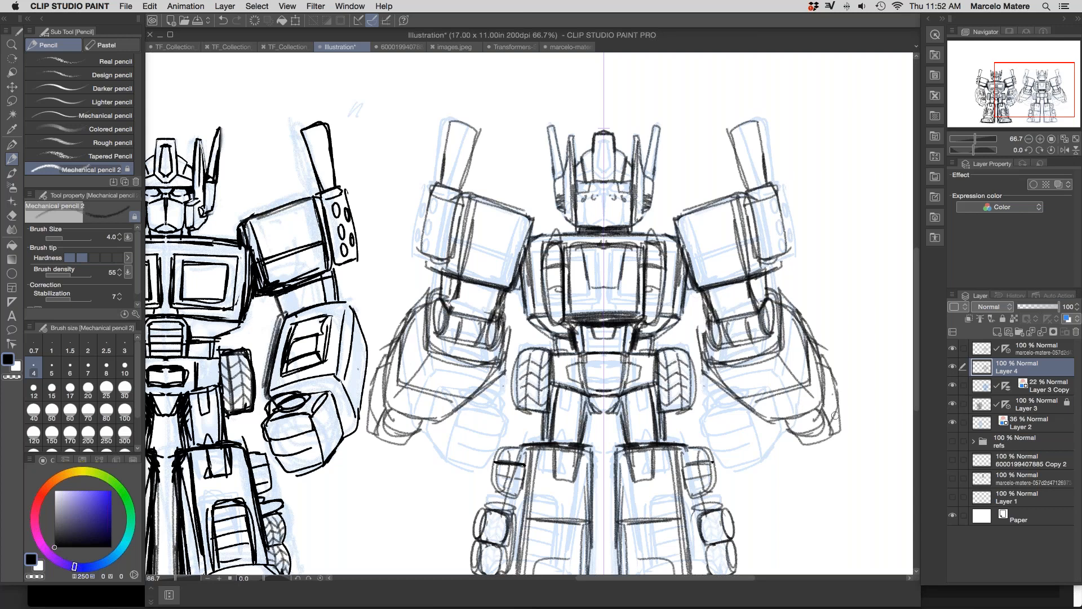
mouse_move(704, 312)
left_mouse_down()
mouse_move(781, 352)
mouse_move(724, 351)
mouse_move(774, 327)
left_mouse_up()
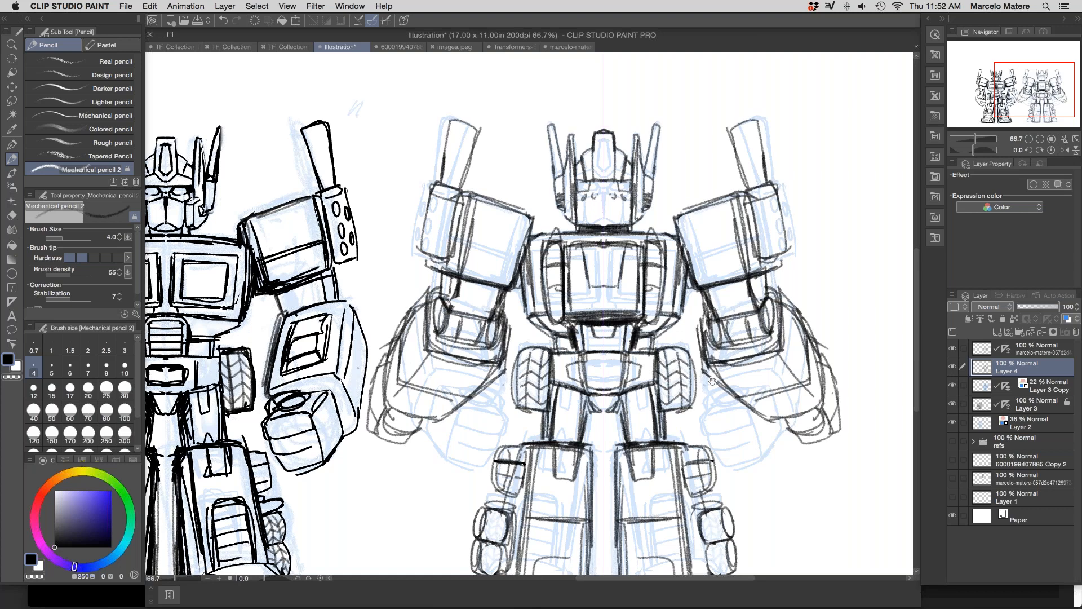
left_click_drag(708, 390, 720, 379)
left_click_drag(562, 374, 557, 417)
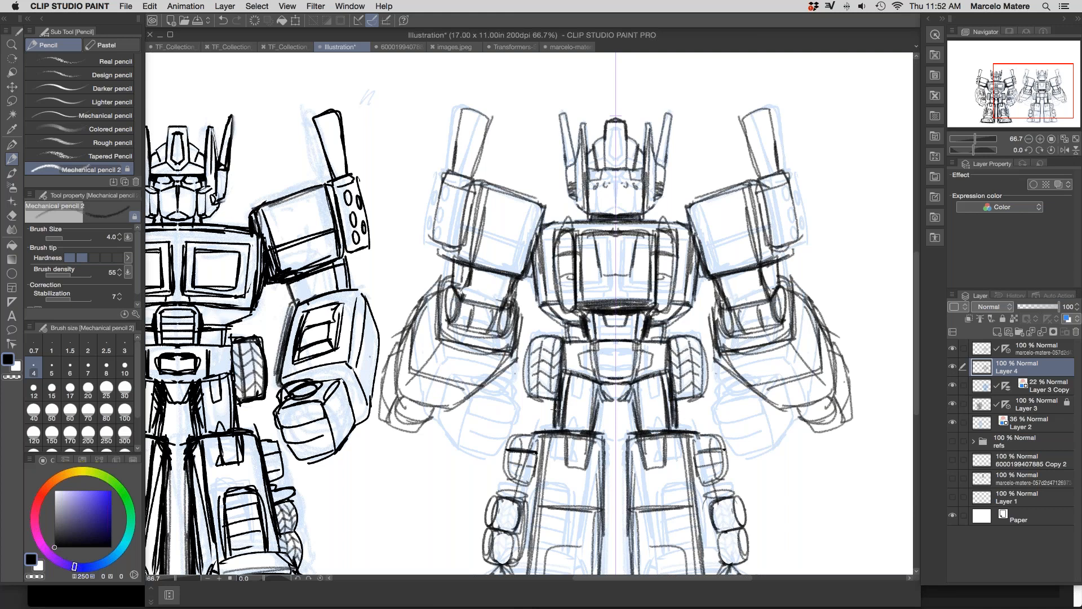
Step: Add a tapered panel and small lower notches to both upper arms, and pencil the forearm and hand outlines
left_click_drag(733, 285, 775, 268)
mouse_move(701, 206)
left_mouse_down()
mouse_move(715, 238)
mouse_move(729, 212)
mouse_move(729, 231)
mouse_move(732, 185)
mouse_move(724, 235)
mouse_move(682, 205)
mouse_move(751, 184)
left_mouse_up()
mouse_move(721, 249)
left_mouse_down()
mouse_move(720, 266)
mouse_move(736, 255)
mouse_move(722, 279)
mouse_move(756, 276)
mouse_move(730, 283)
mouse_move(738, 270)
mouse_move(746, 287)
mouse_move(749, 272)
left_mouse_up()
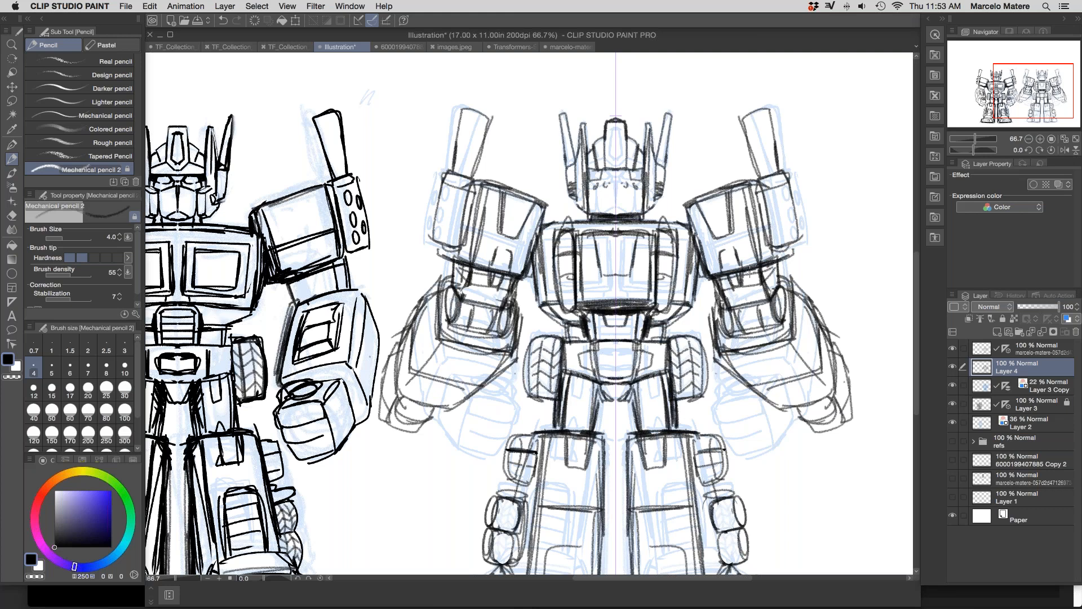
mouse_move(795, 416)
left_mouse_down()
mouse_move(817, 433)
mouse_move(799, 422)
mouse_move(812, 403)
mouse_move(786, 391)
mouse_move(823, 381)
mouse_move(829, 315)
left_mouse_up()
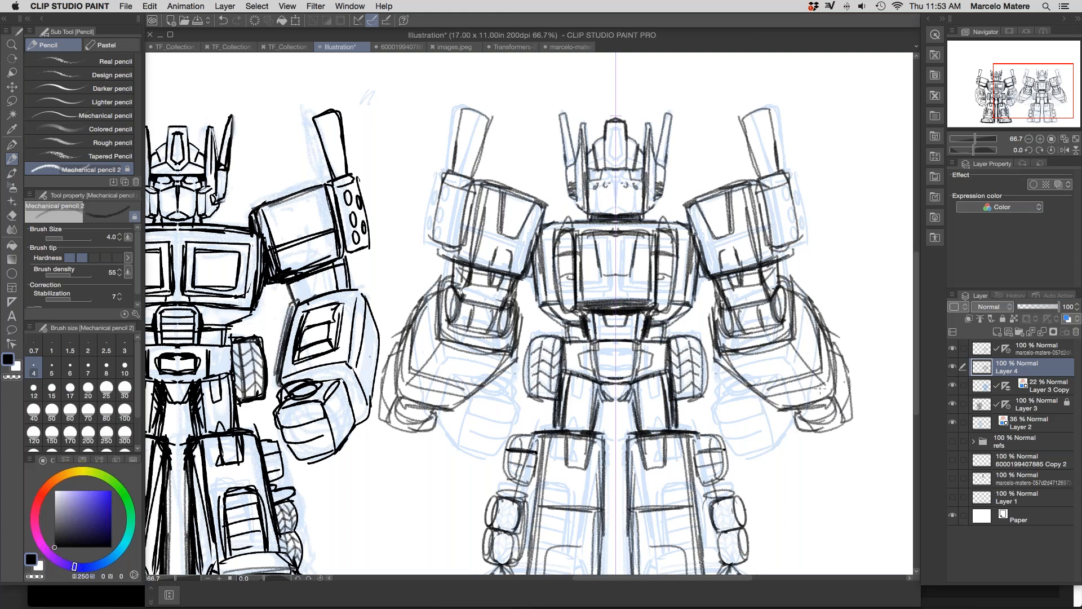
Step: Pencil the lower-leg edges and add a raised panel at the base of each leg on the mirrored robot
scroll(666, 378, "down", 3)
mouse_move(654, 392)
left_mouse_down()
mouse_move(685, 355)
mouse_move(724, 361)
mouse_move(728, 401)
mouse_move(736, 369)
mouse_move(722, 394)
mouse_move(755, 418)
mouse_move(765, 488)
mouse_move(733, 490)
mouse_move(761, 492)
mouse_move(728, 424)
mouse_move(742, 489)
left_mouse_up()
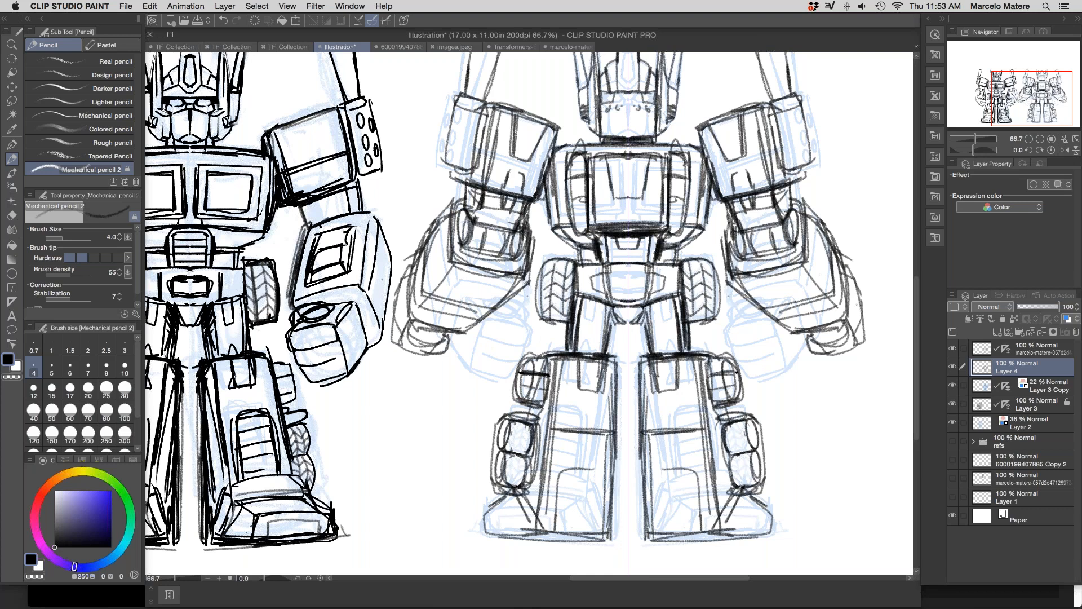
left_click_drag(660, 469, 654, 531)
left_click_drag(700, 522, 700, 529)
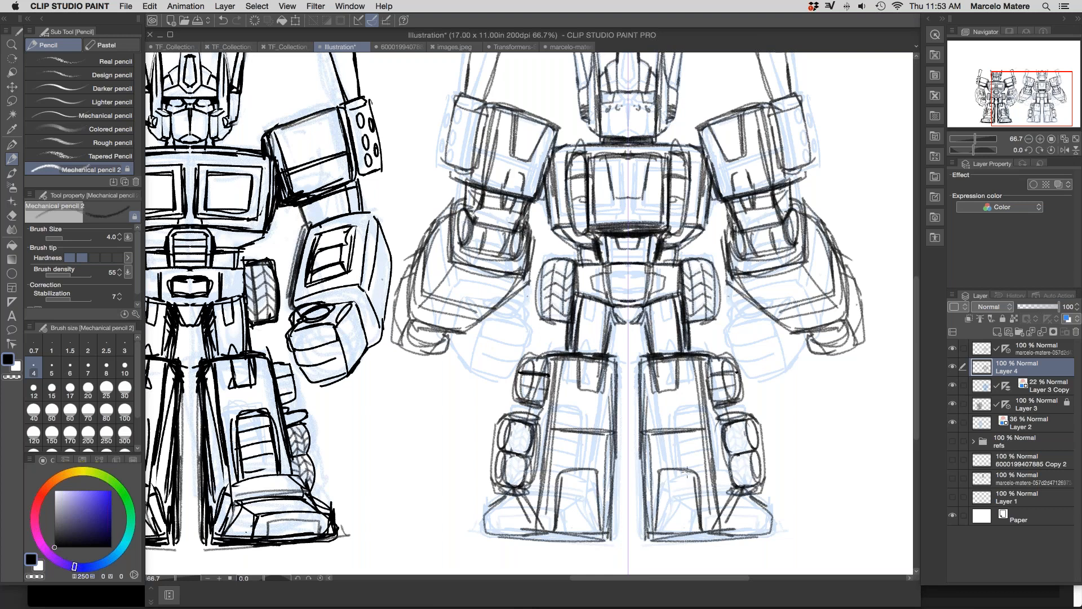
left_click_drag(671, 410, 779, 527)
mouse_move(518, 407)
left_mouse_down()
mouse_move(507, 466)
mouse_move(553, 472)
mouse_move(533, 453)
mouse_move(523, 472)
mouse_move(539, 456)
left_mouse_up()
Step: Pencil small slot details on the mirrored robot's thighs and undo the stray strokes
left_click_drag(637, 476, 610, 452)
left_click_drag(624, 408, 696, 332)
mouse_move(248, 342)
left_mouse_down()
mouse_move(252, 364)
mouse_move(237, 381)
left_mouse_up()
key("super+z")
mouse_move(794, 382)
left_mouse_down()
mouse_move(624, 435)
mouse_move(651, 432)
left_mouse_up()
left_click_drag(584, 418, 581, 430)
left_click_drag(643, 413, 655, 431)
left_click_drag(580, 417, 573, 426)
mouse_move(643, 415)
left_mouse_down()
mouse_move(654, 415)
mouse_move(666, 473)
left_mouse_up()
left_click_drag(544, 372, 496, 359)
key("super+z")
Step: Darken the tapered panel in the centre of the chest and pencil the helmet's crest details
mouse_move(614, 366)
left_mouse_down()
mouse_move(627, 376)
mouse_move(653, 356)
left_mouse_up()
left_click_drag(652, 357, 656, 311)
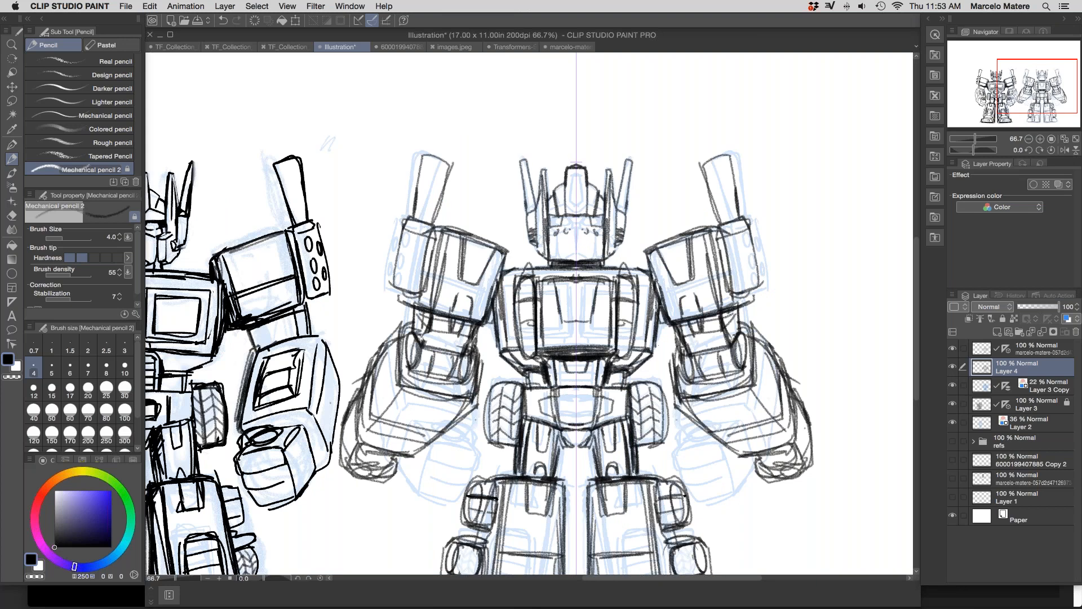
mouse_move(630, 346)
left_mouse_down()
mouse_move(646, 345)
mouse_move(633, 342)
left_mouse_up()
left_click_drag(562, 322, 576, 323)
left_click_drag(556, 280, 562, 321)
left_click_drag(556, 280, 563, 323)
left_click_drag(649, 203, 645, 294)
left_click_drag(565, 267, 576, 267)
left_click_drag(565, 303, 571, 286)
mouse_move(561, 348)
left_mouse_down()
mouse_move(563, 333)
mouse_move(572, 331)
mouse_move(556, 354)
mouse_move(619, 327)
mouse_move(622, 262)
left_mouse_up()
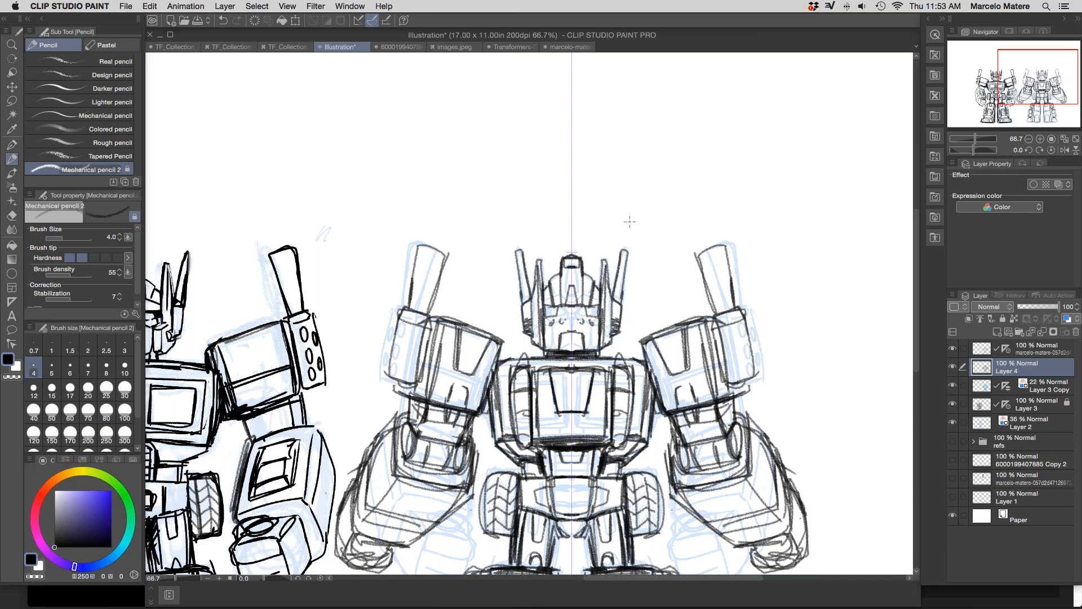
Step: Pencil the exhaust stacks' top caps and the round holes on the shoulder plates, undoing one stray stroke
left_click_drag(700, 263, 729, 257)
left_click_drag(702, 254, 723, 248)
key("super+z")
mouse_move(729, 332)
left_mouse_down()
mouse_move(726, 342)
mouse_move(734, 336)
left_mouse_up()
mouse_move(726, 292)
left_mouse_down()
mouse_move(721, 246)
mouse_move(732, 306)
mouse_move(720, 319)
mouse_move(742, 324)
mouse_move(682, 197)
left_mouse_up()
Step: Reinforce the arm outlines around the mirrored robot's elbows and forearms
mouse_move(634, 324)
left_mouse_down()
mouse_move(668, 362)
mouse_move(665, 308)
left_mouse_up()
left_click_drag(660, 311, 692, 362)
mouse_move(643, 317)
left_mouse_down()
mouse_move(635, 334)
mouse_move(665, 362)
left_mouse_up()
mouse_move(642, 325)
left_mouse_down()
mouse_move(691, 365)
mouse_move(673, 308)
left_mouse_up()
left_click_drag(660, 316, 850, 230)
Step: Draw a long ground line beneath the mirrored robot's feet and darken the feet's bottom edges
left_click_drag(563, 445, 581, 485)
mouse_move(562, 448)
left_mouse_down()
mouse_move(578, 482)
mouse_move(593, 473)
mouse_move(576, 485)
mouse_move(680, 490)
left_mouse_up()
mouse_move(530, 486)
left_mouse_down()
mouse_move(534, 453)
mouse_move(545, 463)
mouse_move(531, 485)
left_mouse_up()
left_click_drag(529, 483, 682, 487)
left_click_drag(622, 488, 684, 488)
mouse_move(613, 487)
left_mouse_down()
mouse_move(507, 485)
mouse_move(531, 484)
left_mouse_up()
mouse_move(668, 480)
left_mouse_down()
mouse_move(694, 482)
mouse_move(675, 483)
left_mouse_up()
mouse_move(845, 475)
left_mouse_down()
mouse_move(753, 470)
mouse_move(840, 484)
left_mouse_up()
left_click_drag(823, 483, 763, 475)
left_click_drag(491, 474, 666, 466)
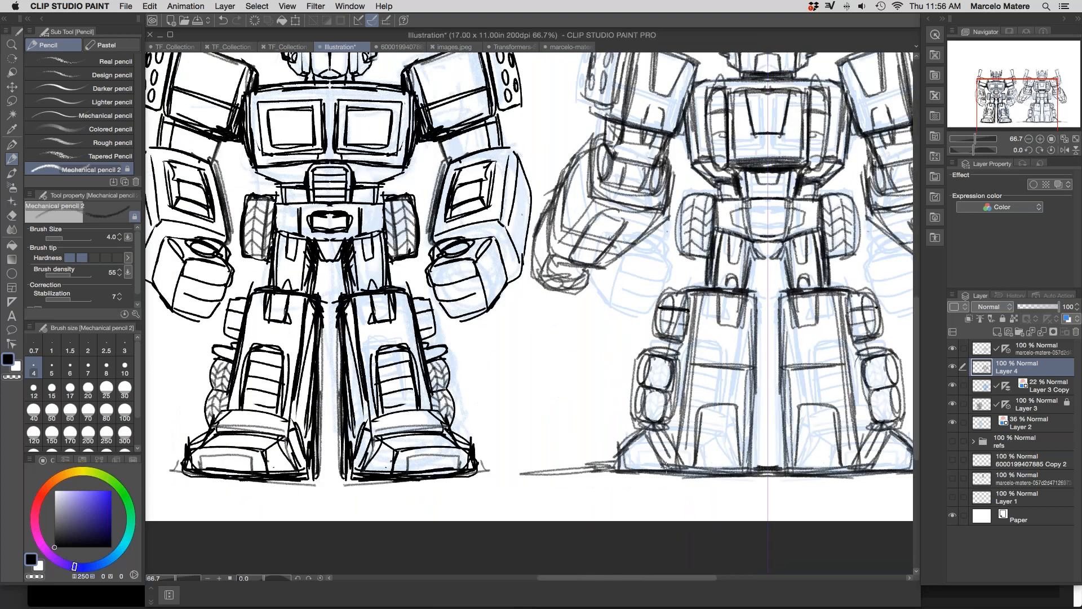
Step: Darken the sides of the pelvis block and the sloping edges under the mirrored robot's chest
left_click_drag(733, 388, 632, 532)
mouse_move(616, 374)
left_mouse_down()
mouse_move(644, 382)
mouse_move(623, 375)
mouse_move(632, 382)
mouse_move(616, 387)
mouse_move(612, 352)
mouse_move(613, 396)
left_mouse_up()
left_click_drag(720, 351, 722, 379)
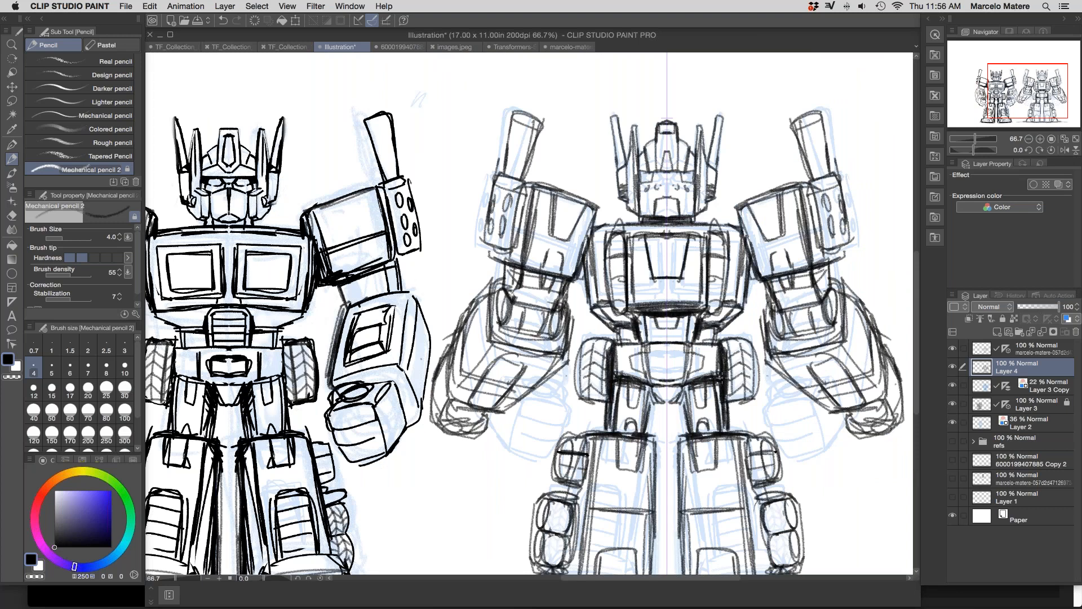
left_click_drag(725, 319, 697, 332)
mouse_move(737, 301)
left_mouse_down()
mouse_move(713, 309)
mouse_move(745, 305)
mouse_move(746, 228)
mouse_move(669, 218)
left_mouse_up()
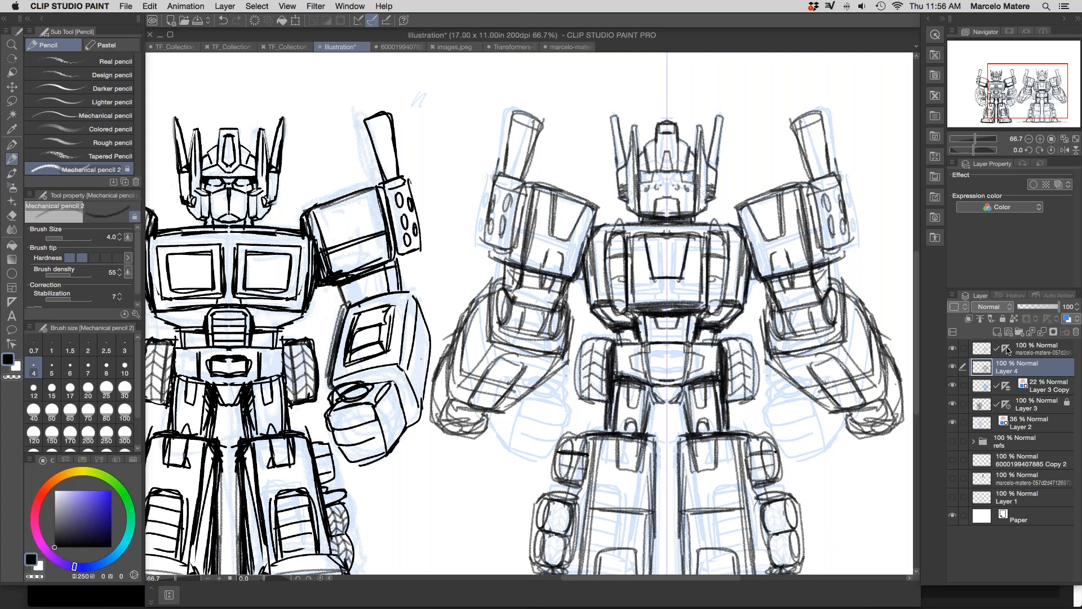
Step: Pencil a slanted inset panel on each of the mirrored robot's forearms
left_click_drag(801, 415, 704, 403)
left_click_drag(702, 358, 742, 397)
mouse_move(699, 358)
left_mouse_down()
mouse_move(741, 339)
mouse_move(769, 384)
mouse_move(754, 389)
mouse_move(765, 370)
mouse_move(718, 359)
mouse_move(731, 348)
mouse_move(752, 370)
mouse_move(746, 342)
left_mouse_up()
key("e")
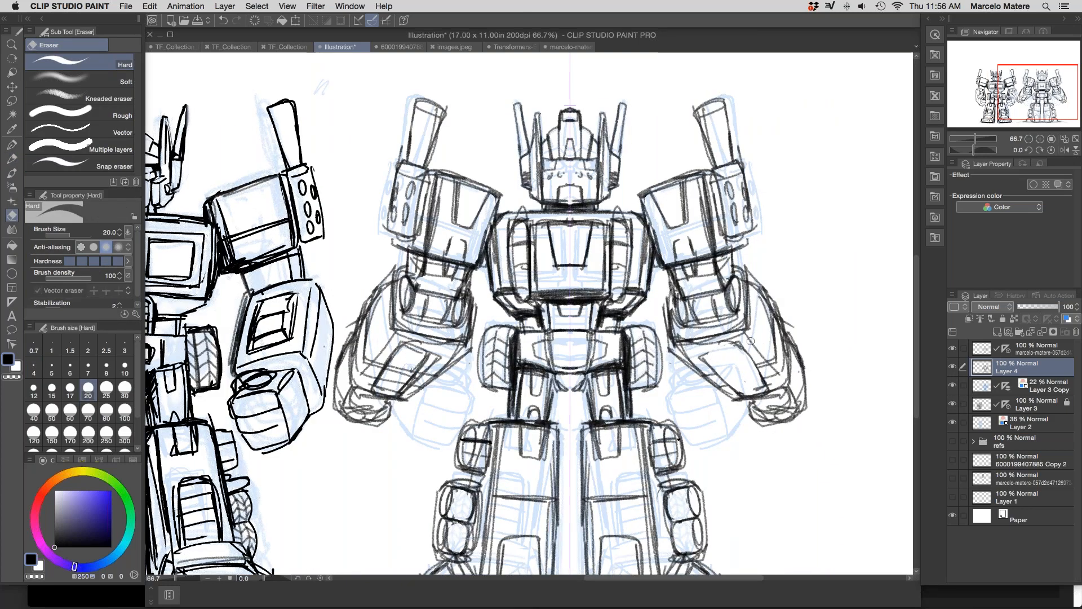
key("p")
mouse_move(700, 352)
left_mouse_down()
mouse_move(751, 358)
mouse_move(766, 387)
left_mouse_up()
mouse_move(728, 390)
left_mouse_down()
mouse_move(769, 387)
mouse_move(758, 385)
left_mouse_up()
Step: Darken the lower edge of each forearm just below its inset panel
key("e")
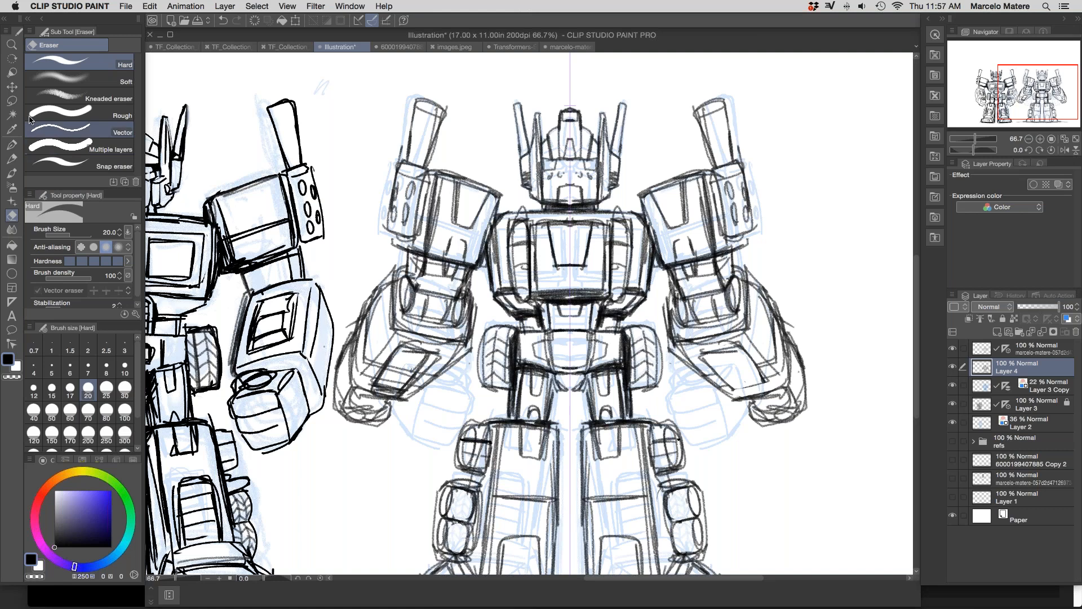
left_click(11, 159)
left_click_drag(749, 399, 779, 392)
left_click_drag(727, 392, 768, 383)
left_click_drag(590, 400, 594, 401)
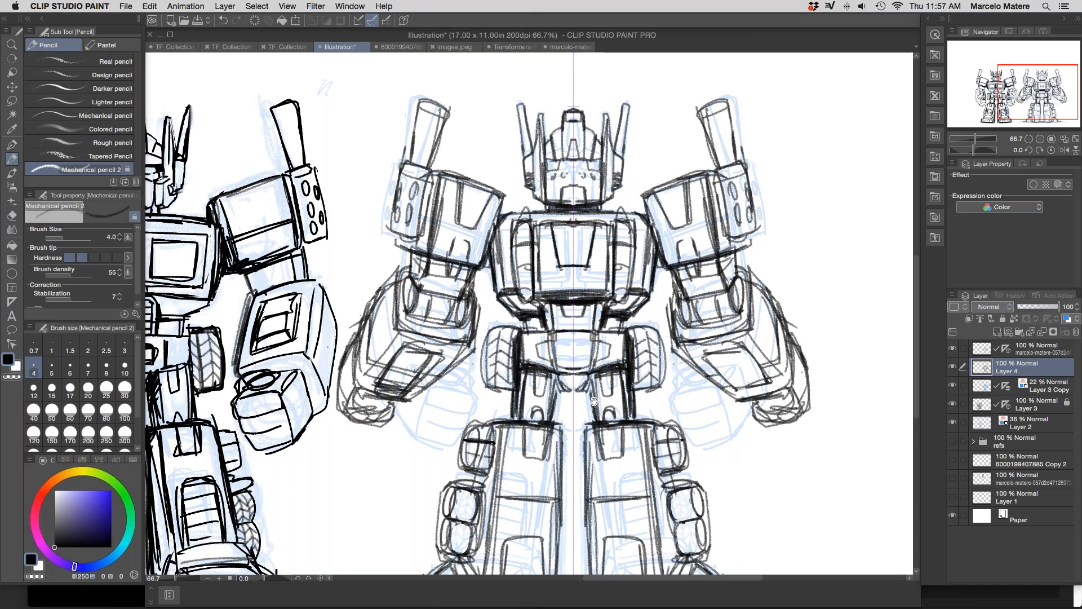
Step: Add a new layer above Layer 4, then unlink and hide the symmetry ruler on Layer 3 Copy
scroll(595, 400, "up", 10)
left_click_drag(503, 412, 526, 404)
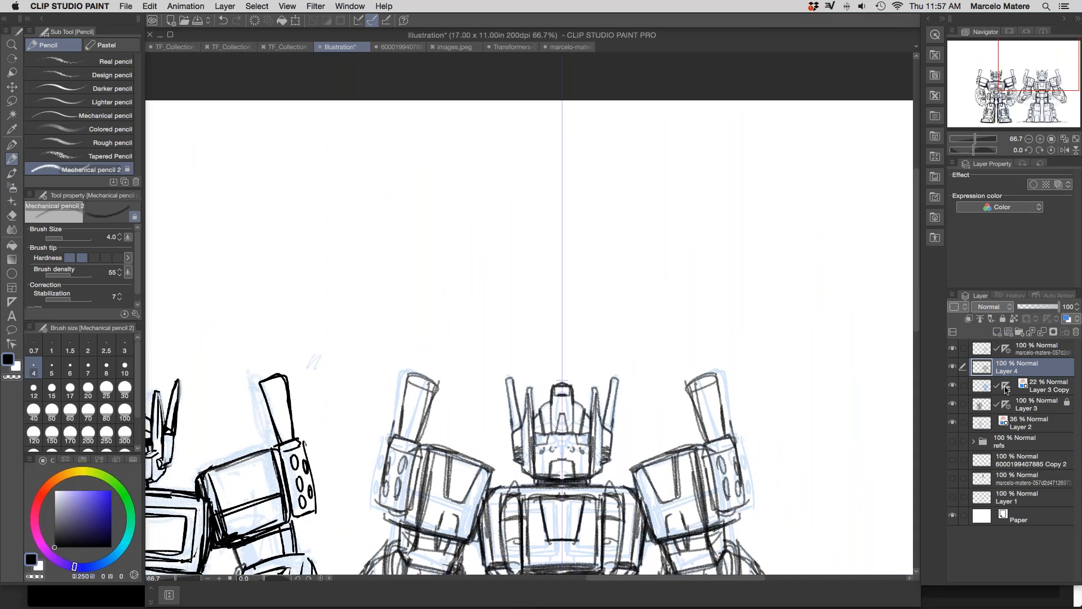
left_click(997, 332)
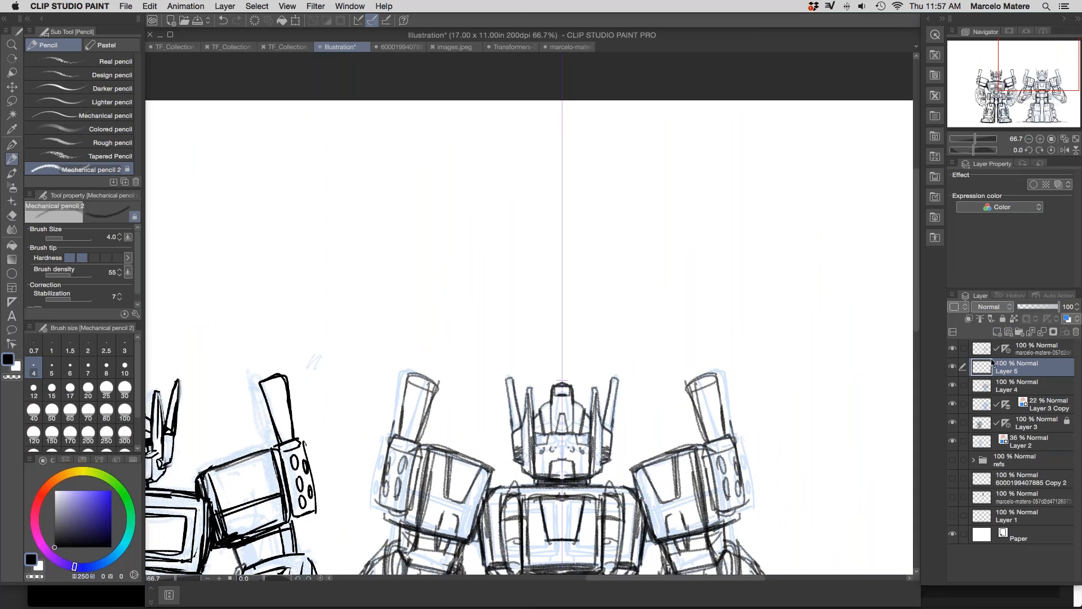
left_click(1007, 407)
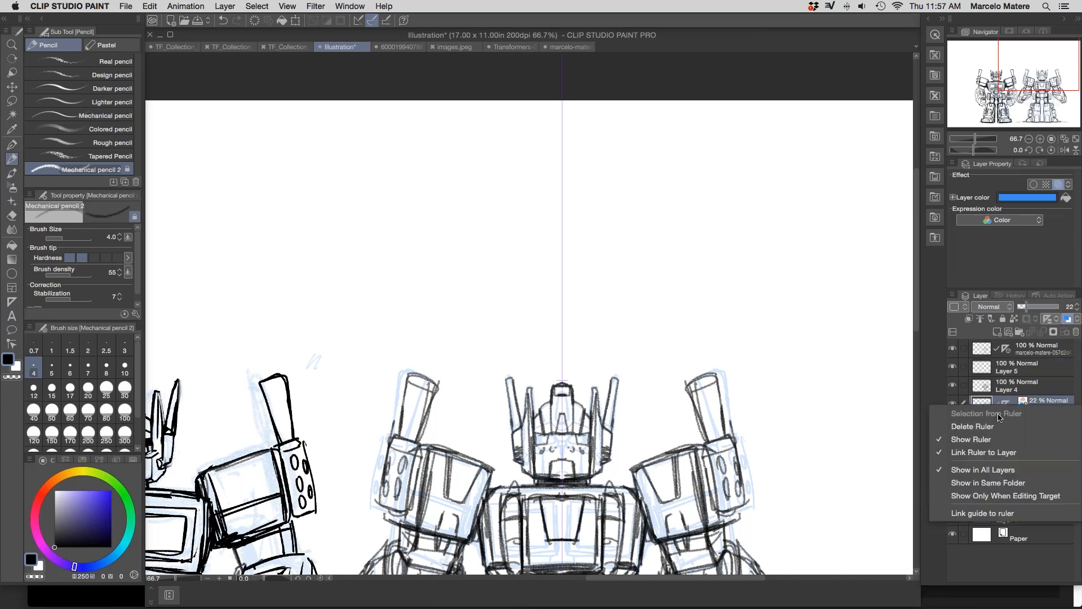
left_click(993, 451)
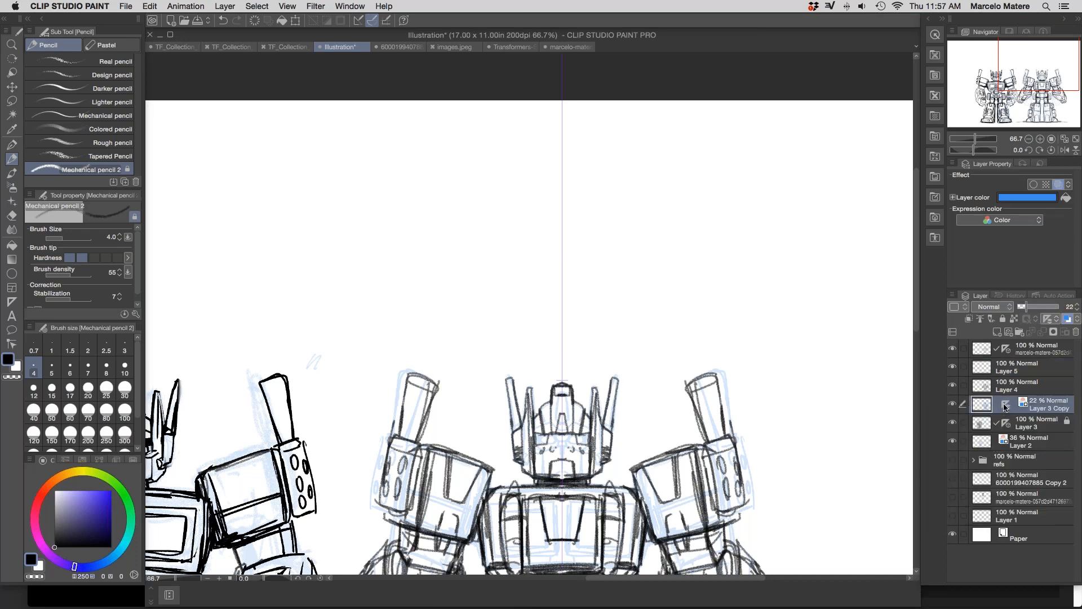
left_click(1006, 407)
left_click(990, 434)
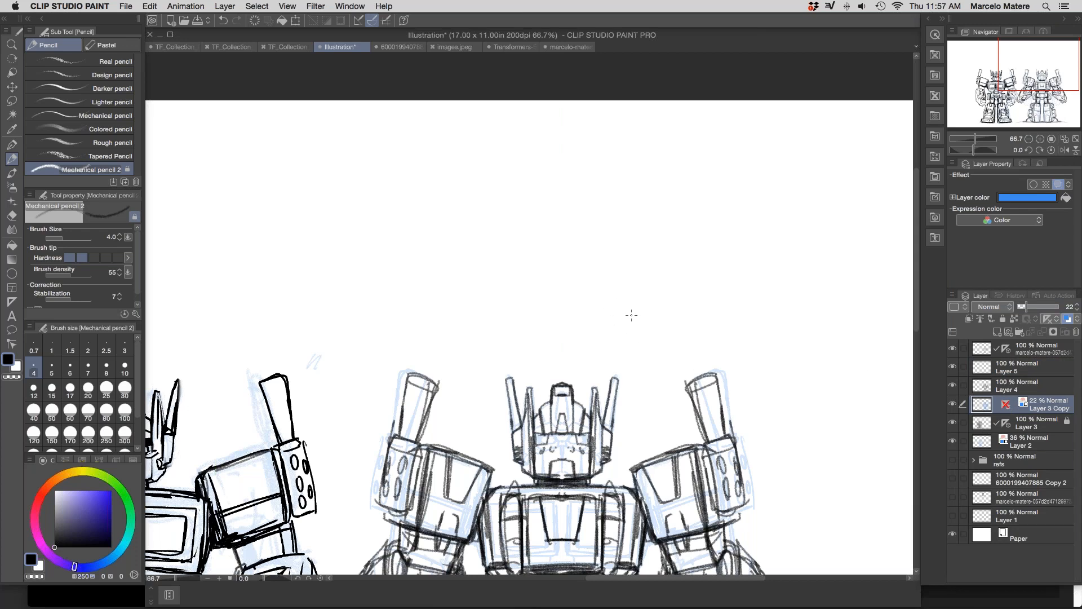
Step: On Layer 5, pencil a turned robot head above the mirrored view, with a rounded helmet, angular jaw, brow line and round ear disc
left_click(1026, 367)
mouse_move(545, 198)
left_mouse_down()
mouse_move(606, 277)
mouse_move(544, 288)
left_mouse_up()
key("super+z")
mouse_move(523, 199)
left_mouse_down()
mouse_move(515, 233)
mouse_move(527, 278)
mouse_move(516, 284)
mouse_move(591, 278)
left_mouse_up()
mouse_move(595, 208)
left_mouse_down()
mouse_move(607, 214)
mouse_move(508, 224)
mouse_move(567, 187)
mouse_move(530, 183)
mouse_move(615, 184)
left_mouse_up()
mouse_move(512, 223)
left_mouse_down()
mouse_move(561, 182)
mouse_move(547, 239)
mouse_move(507, 286)
mouse_move(537, 304)
mouse_move(577, 283)
mouse_move(553, 247)
mouse_move(563, 247)
mouse_move(540, 297)
mouse_move(592, 273)
mouse_move(516, 256)
mouse_move(542, 234)
mouse_move(520, 236)
left_mouse_up()
key("e")
left_click_drag(524, 238, 547, 235)
key("b")
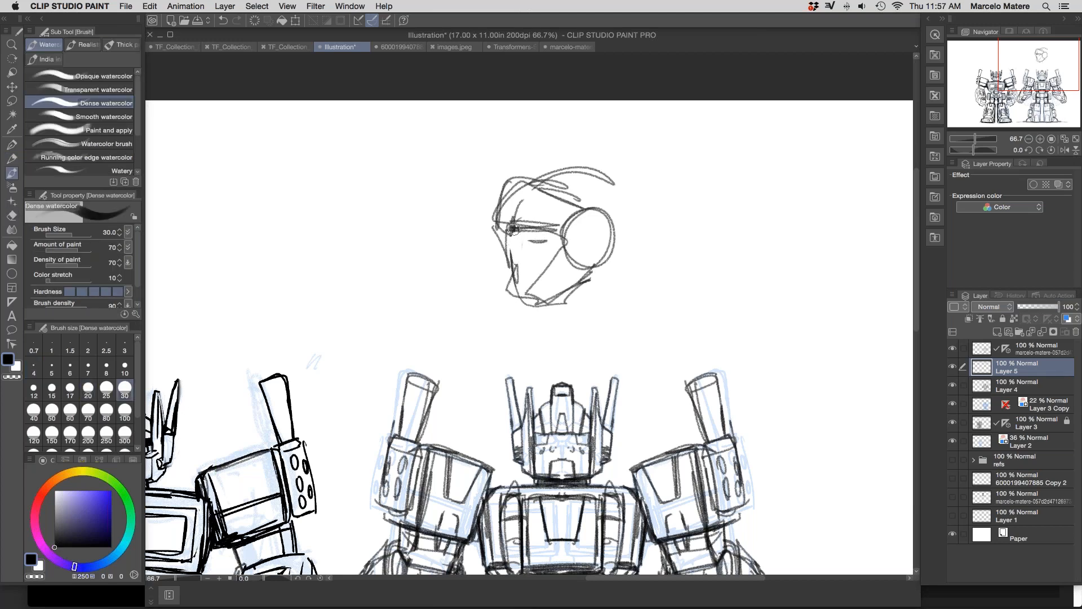
Step: Pencil the turned head's eye, nose and mouth profile, an outer ring around the ear disc, and a pointed antenna
key("p")
left_click_drag(511, 233, 559, 240)
mouse_move(559, 239)
left_mouse_down()
mouse_move(523, 223)
mouse_move(518, 263)
mouse_move(518, 233)
mouse_move(511, 241)
mouse_move(519, 281)
mouse_move(530, 231)
left_mouse_up()
mouse_move(603, 219)
left_mouse_down()
mouse_move(581, 254)
mouse_move(633, 130)
mouse_move(618, 217)
mouse_move(586, 276)
mouse_move(603, 209)
mouse_move(555, 277)
left_mouse_up()
mouse_move(570, 259)
left_mouse_down()
mouse_move(544, 296)
mouse_move(601, 277)
left_mouse_up()
mouse_move(506, 254)
left_mouse_down()
mouse_move(530, 297)
mouse_move(529, 278)
mouse_move(521, 300)
left_mouse_up()
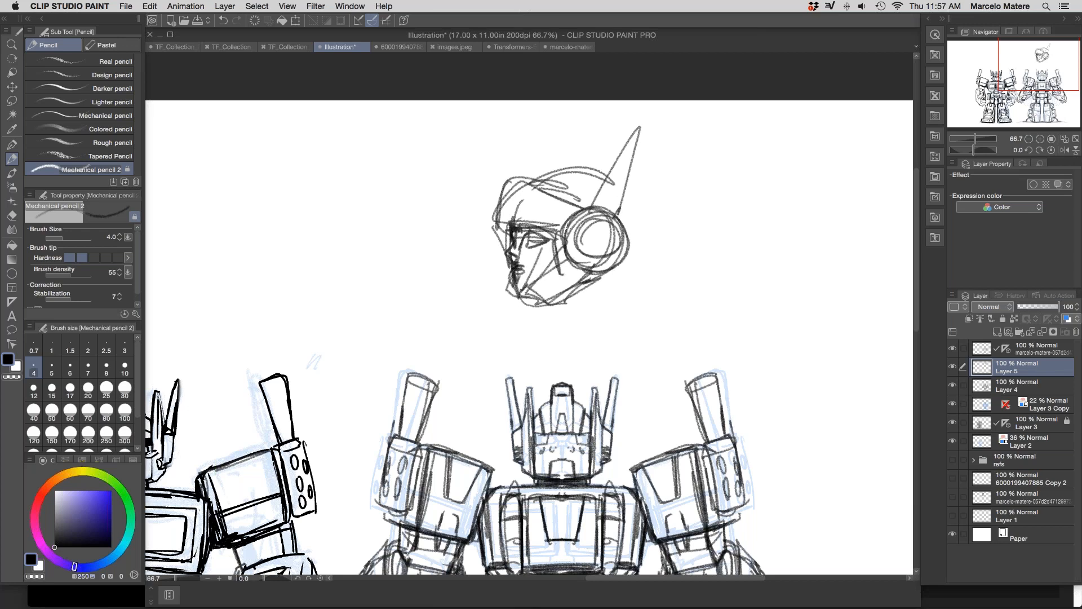
Step: Add the helmet's crest lines and rear curve, darken the ear disc's outline, and erase stray lines inside it
mouse_move(520, 179)
left_mouse_down()
mouse_move(540, 194)
mouse_move(524, 218)
mouse_move(575, 181)
mouse_move(620, 170)
mouse_move(641, 248)
left_mouse_up()
mouse_move(639, 209)
left_mouse_down()
mouse_move(624, 260)
mouse_move(561, 304)
left_mouse_up()
mouse_move(558, 231)
left_mouse_down()
mouse_move(615, 272)
mouse_move(584, 226)
left_mouse_up()
mouse_move(553, 277)
left_mouse_down()
mouse_move(620, 214)
mouse_move(589, 217)
left_mouse_up()
key("e")
mouse_move(581, 265)
left_mouse_down()
mouse_move(613, 236)
mouse_move(592, 251)
mouse_move(594, 224)
left_mouse_up()
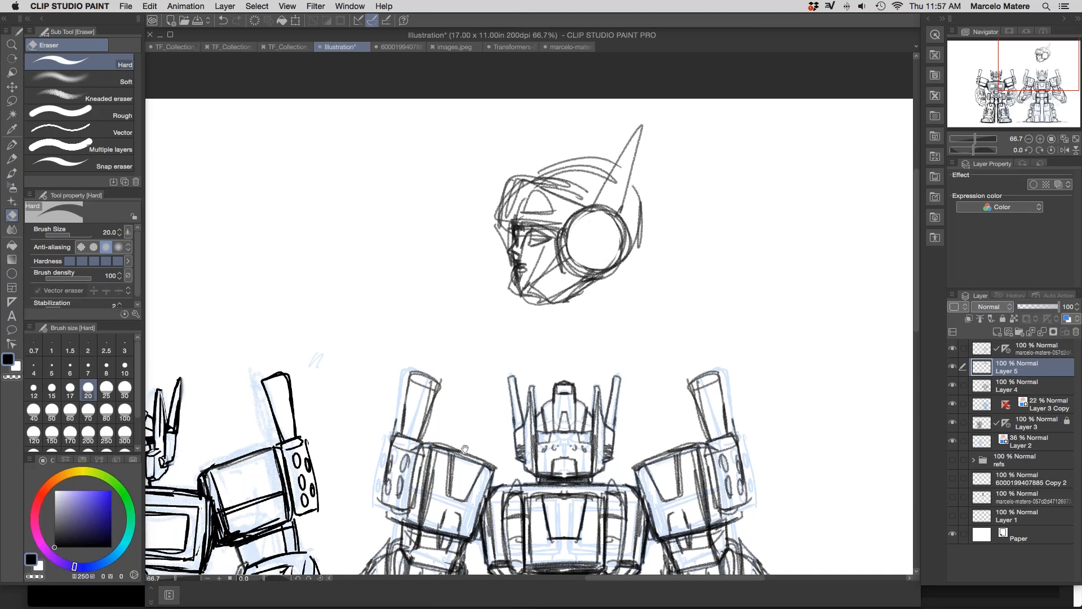
left_click_drag(485, 444, 685, 389)
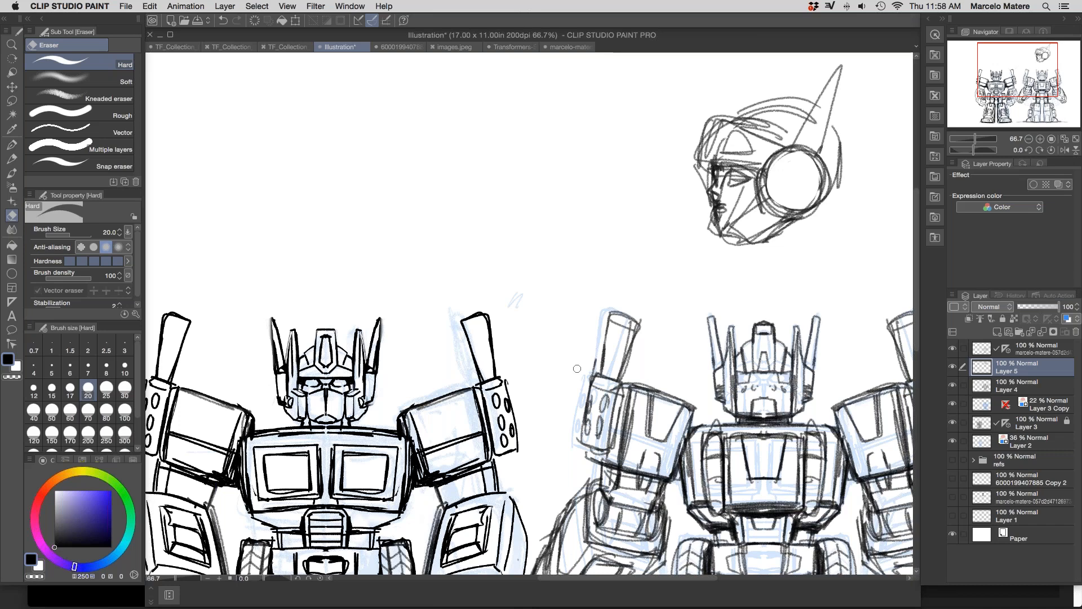
Step: Examine the Tarn cover sketch and the inked P11 cover as head references, and return to the Illustration document
left_click(231, 47)
left_click_drag(722, 410, 706, 393)
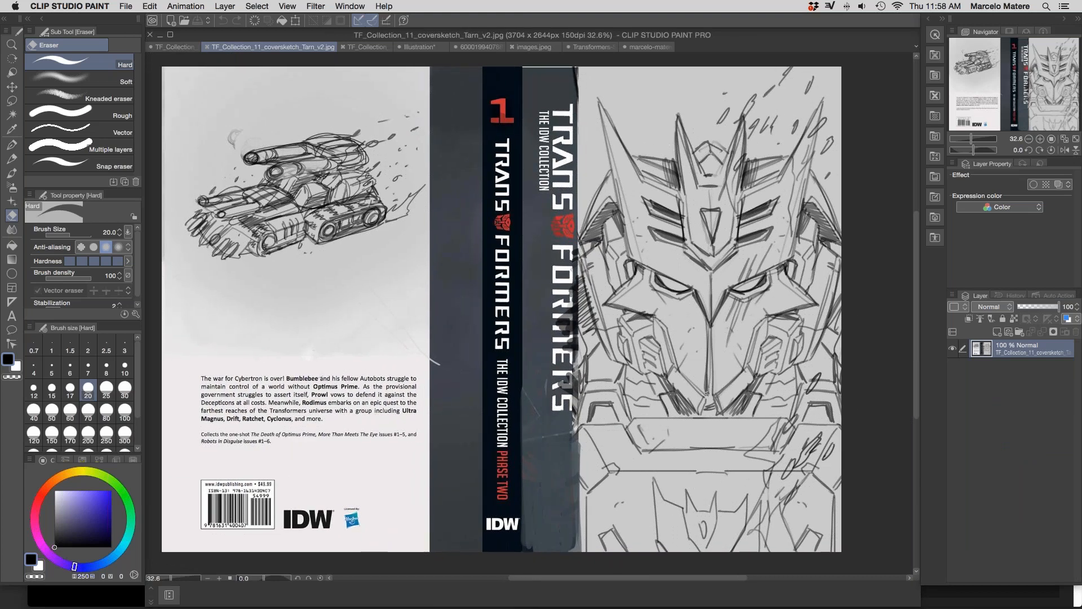
left_click(176, 47)
key("super+space")
left_click(558, 399)
left_click_drag(559, 308, 568, 432)
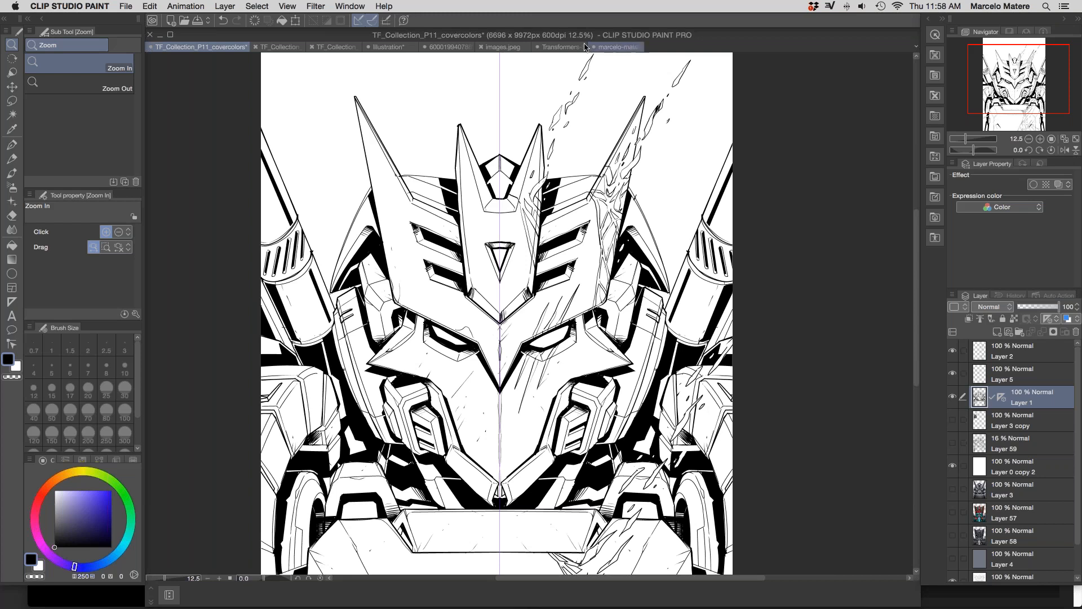
left_click(389, 46)
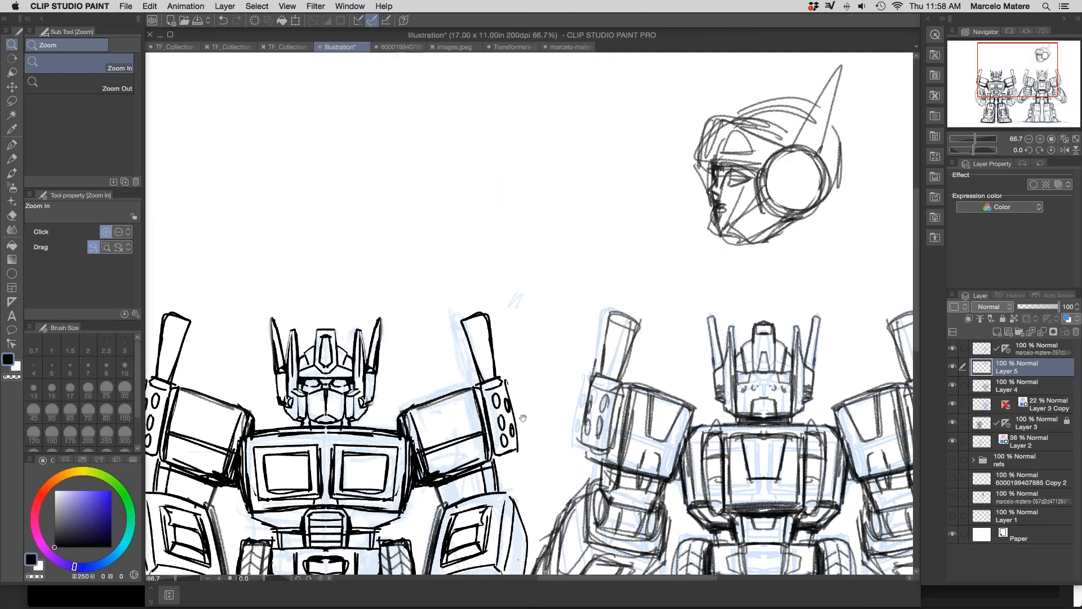
left_click_drag(549, 394, 585, 353)
key("super+0")
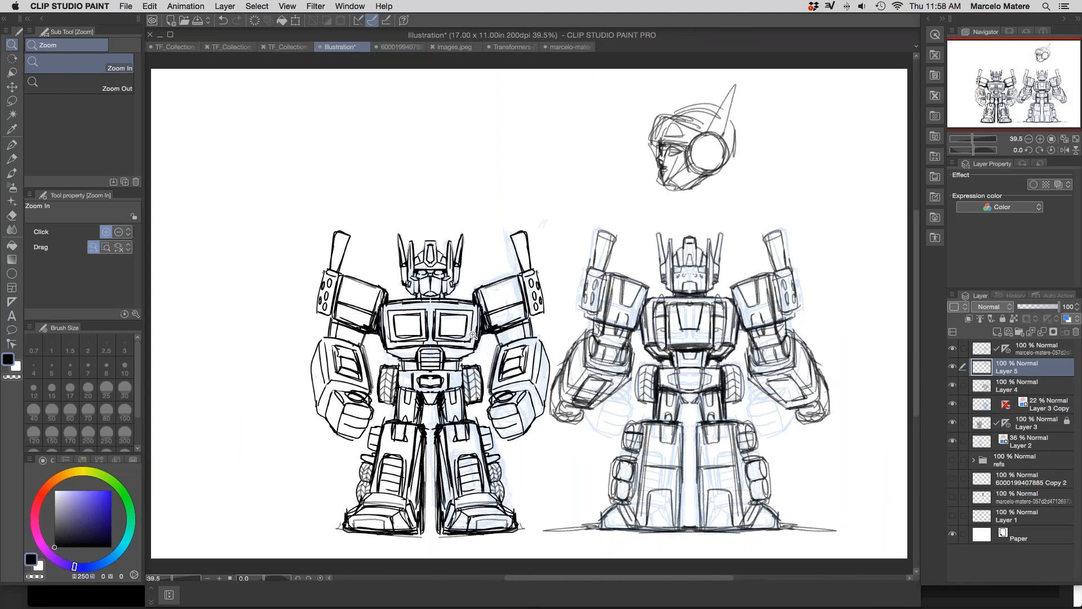
key("b")
key("k")
key("super+v")
key("super+z")
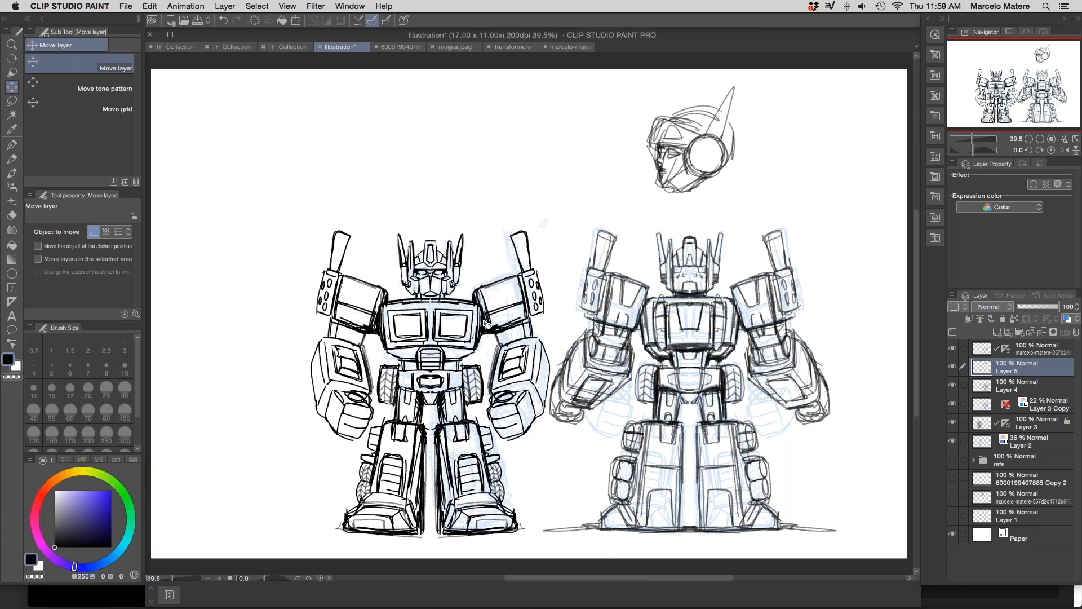
left_click(953, 423)
left_click(954, 422)
Step: Select Layer 3 and toggle the display of its symmetry ruler
left_click(1027, 430)
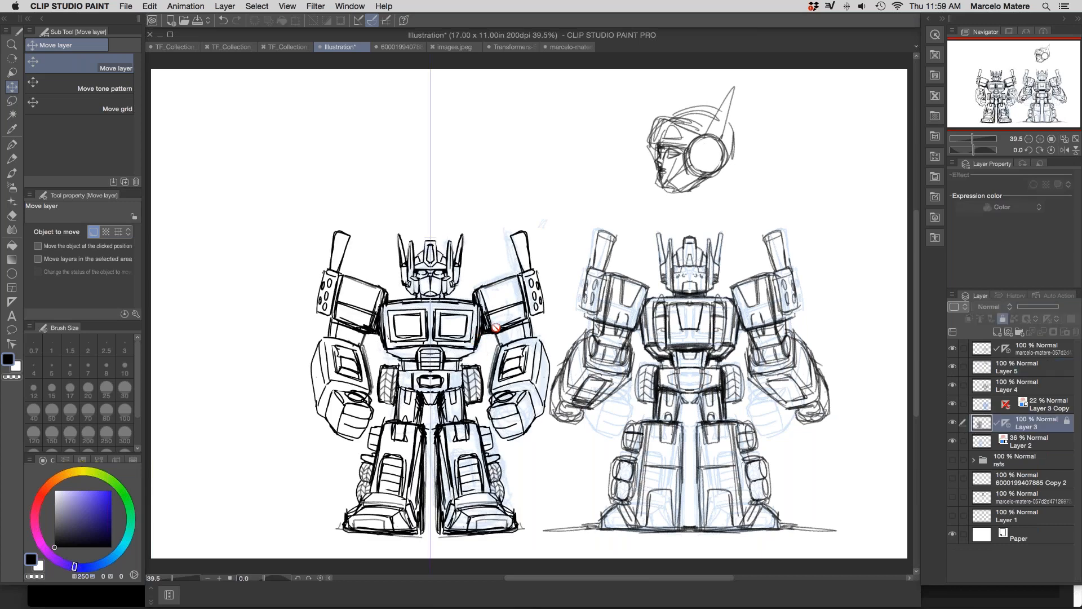
right_click(1004, 427)
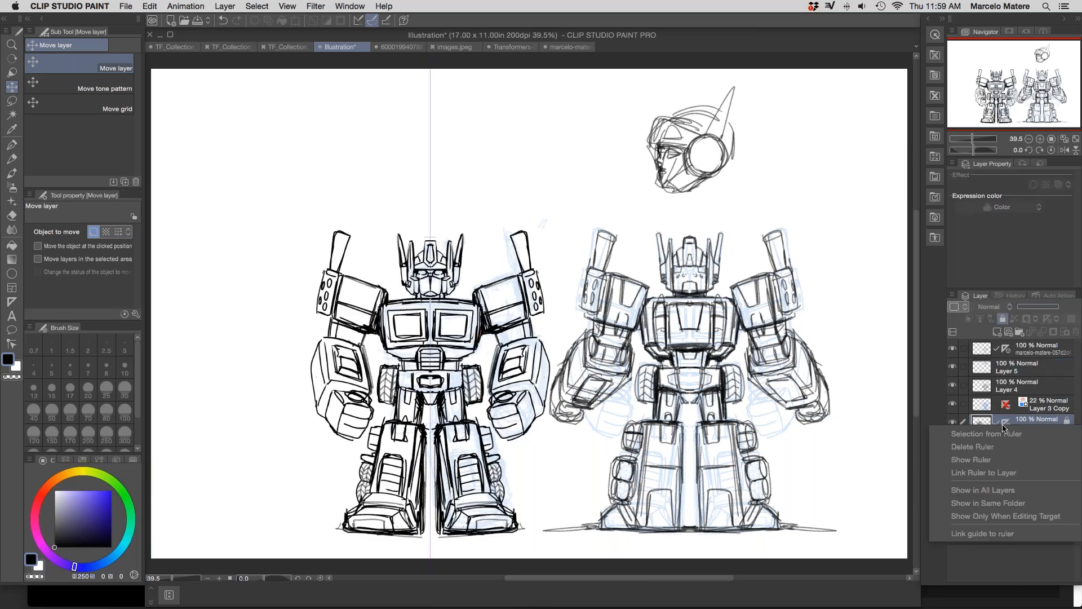
left_click(987, 461)
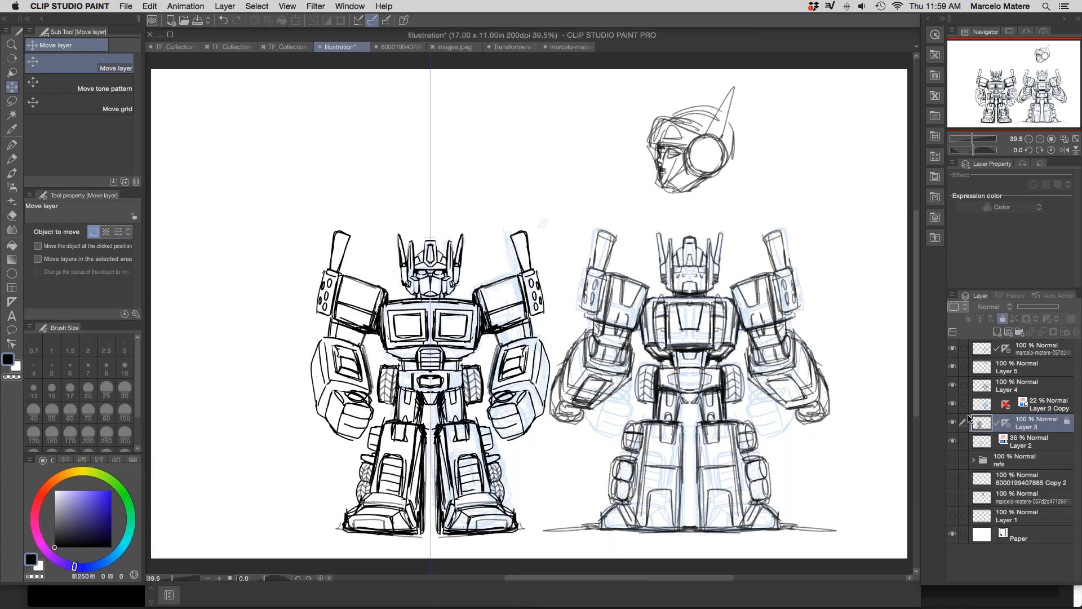
key("p")
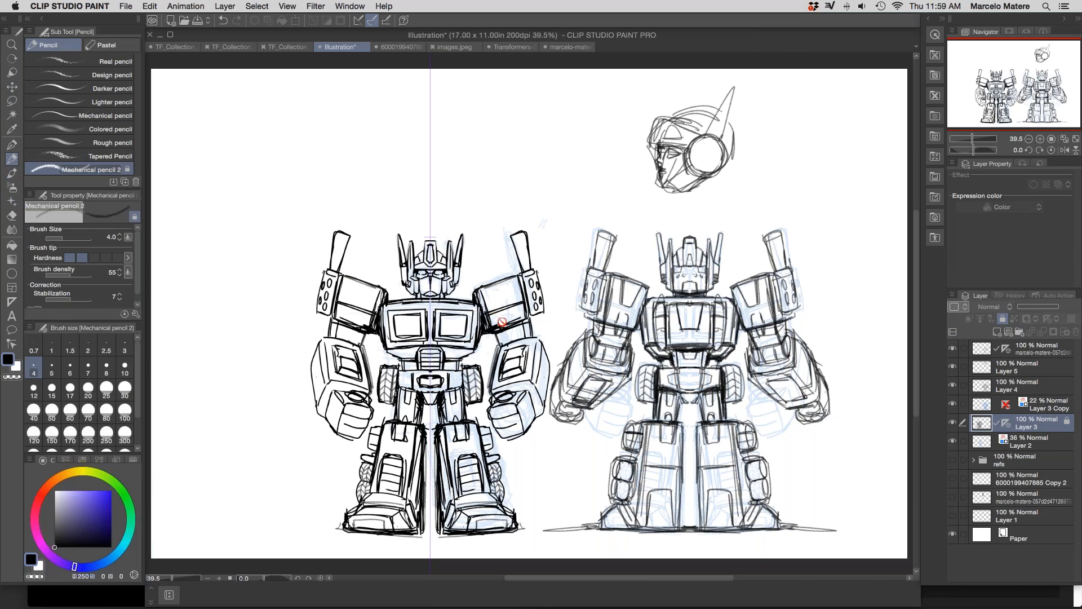
key("k")
key("b")
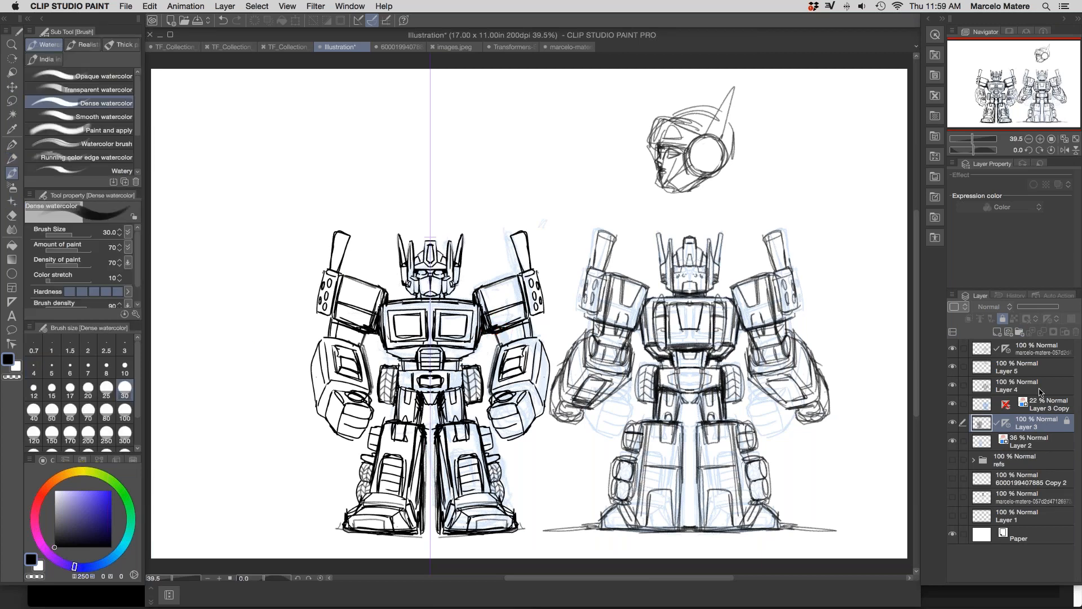
Step: Duplicate the full contents of Layer 3 onto a new layer, hide the original layer and unlock the copy
left_click(954, 423)
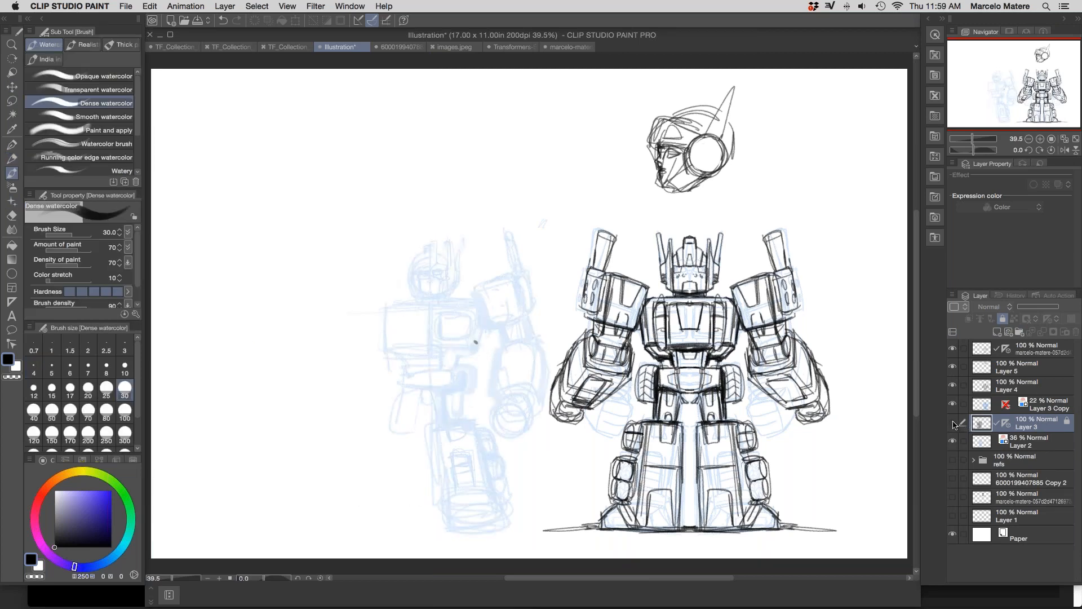
left_click(954, 423)
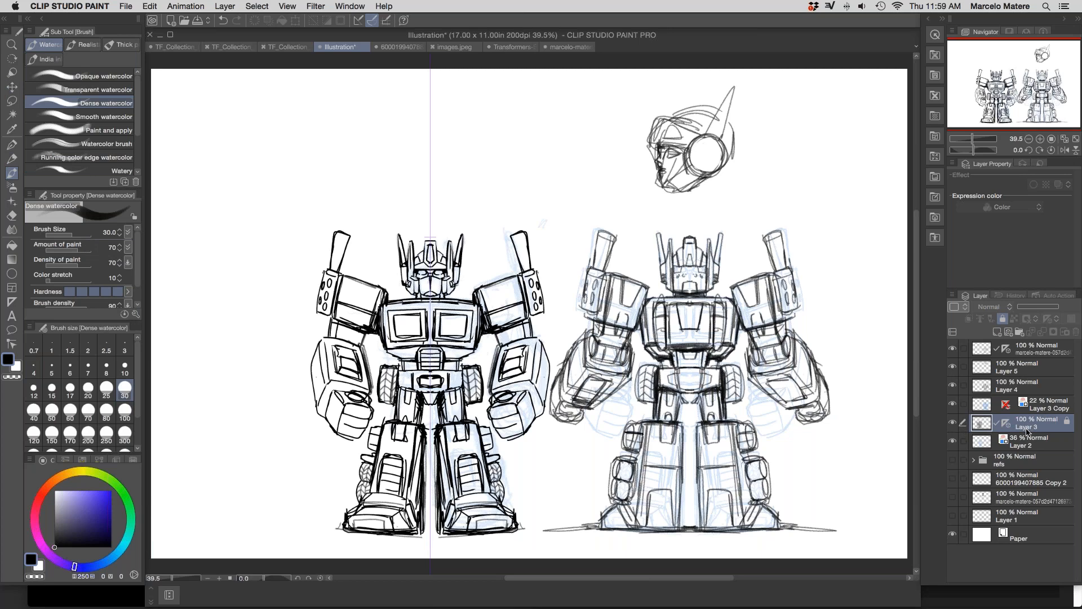
key("super+a")
key("super+c")
key("super+v")
left_click(953, 442)
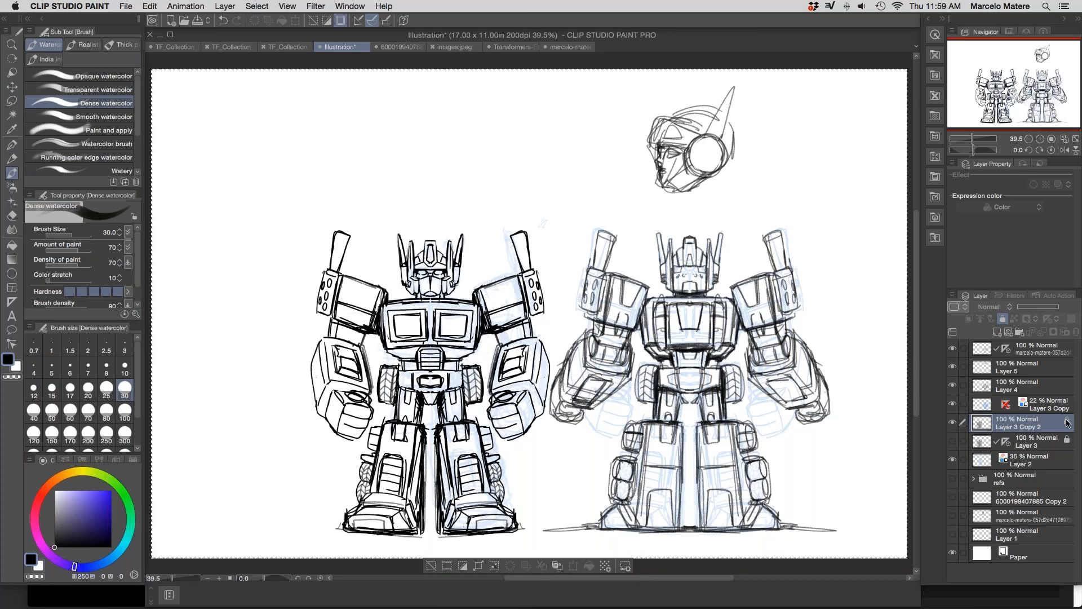
left_click(1003, 320)
Step: Lasso the front-view robot's head on Layer 3 Copy 2 and enlarge it over the shoulders
left_click(11, 100)
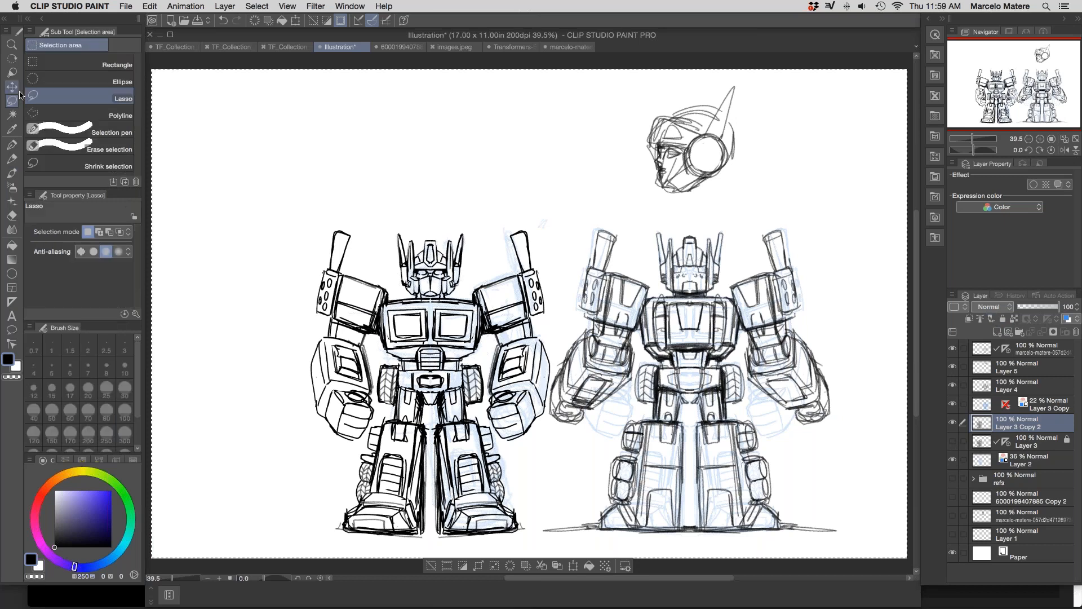
key("super+d")
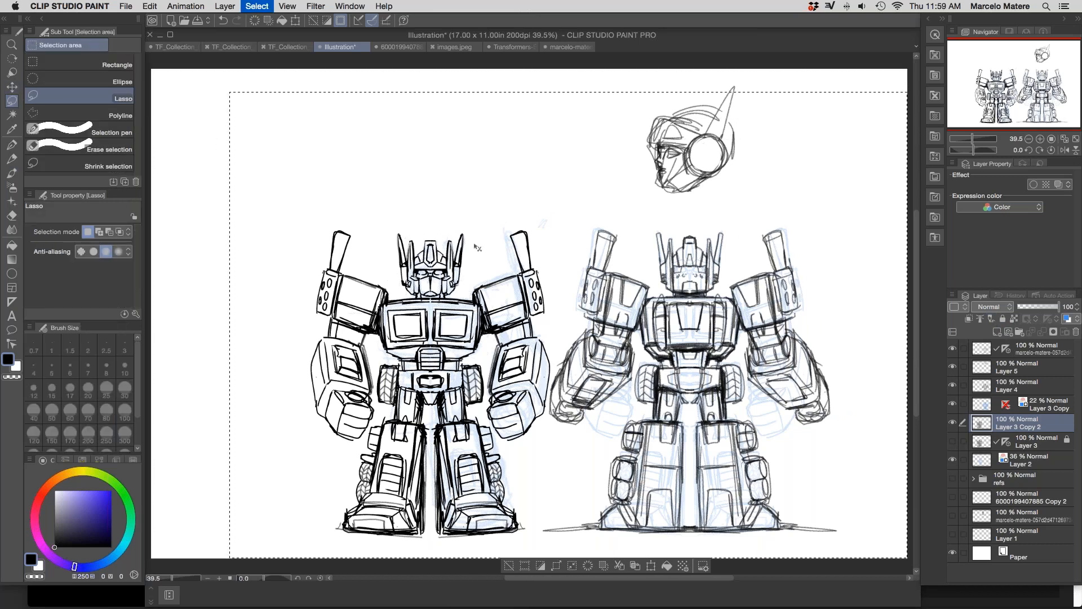
mouse_move(416, 210)
left_mouse_down()
mouse_move(435, 217)
mouse_move(513, 174)
left_mouse_up()
key("super+t")
left_click_drag(486, 237, 469, 241)
key("Return")
key("super+d")
Step: Paste another copy of the original front-view robot as a separate layer and unlock it
key("super+v")
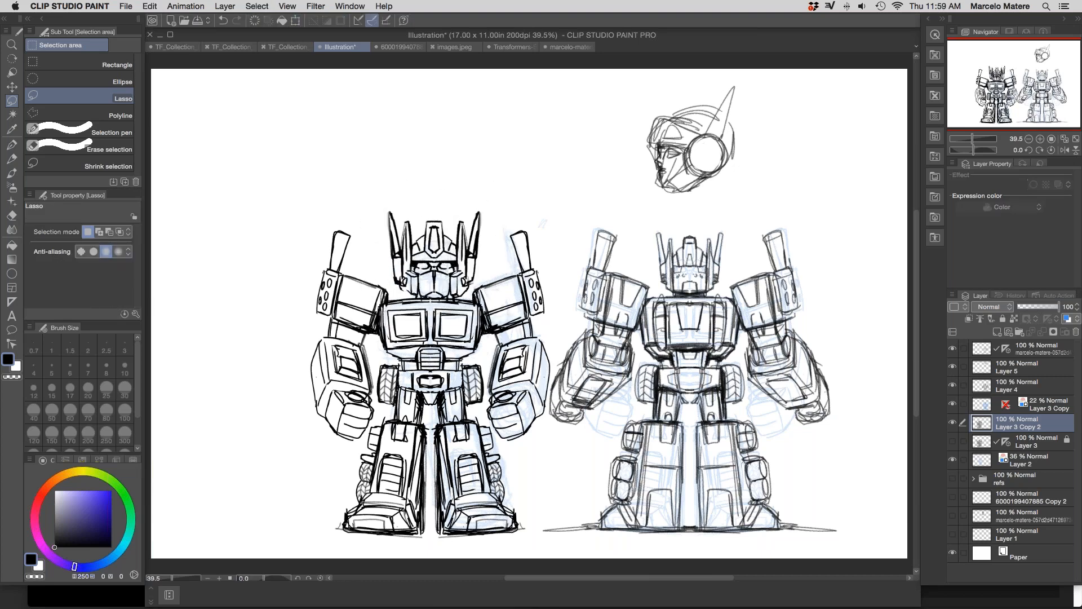
key("k")
key("b")
key("k")
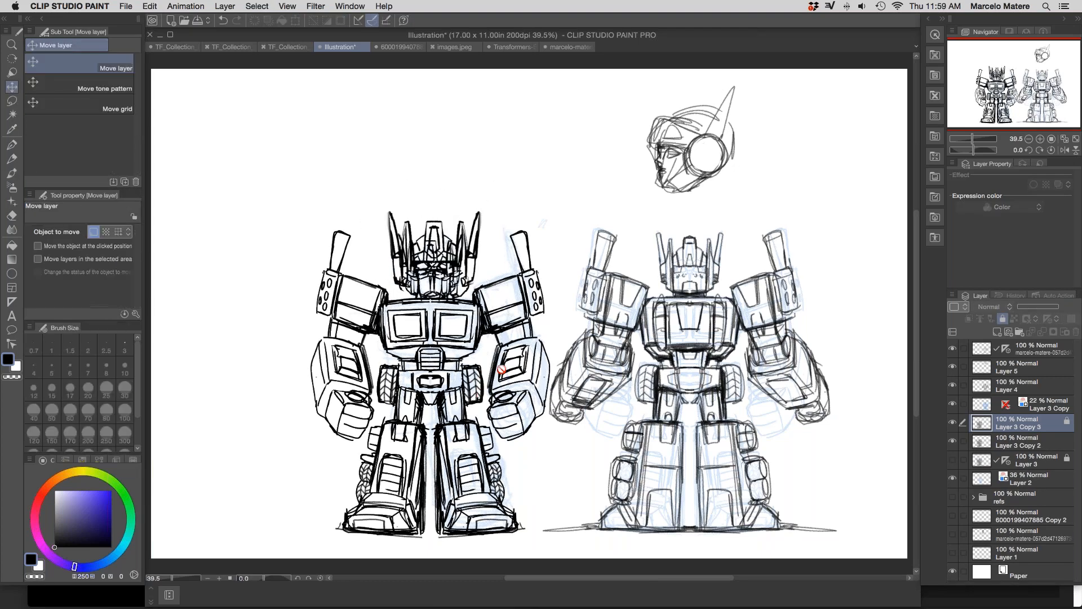
left_click(1003, 319)
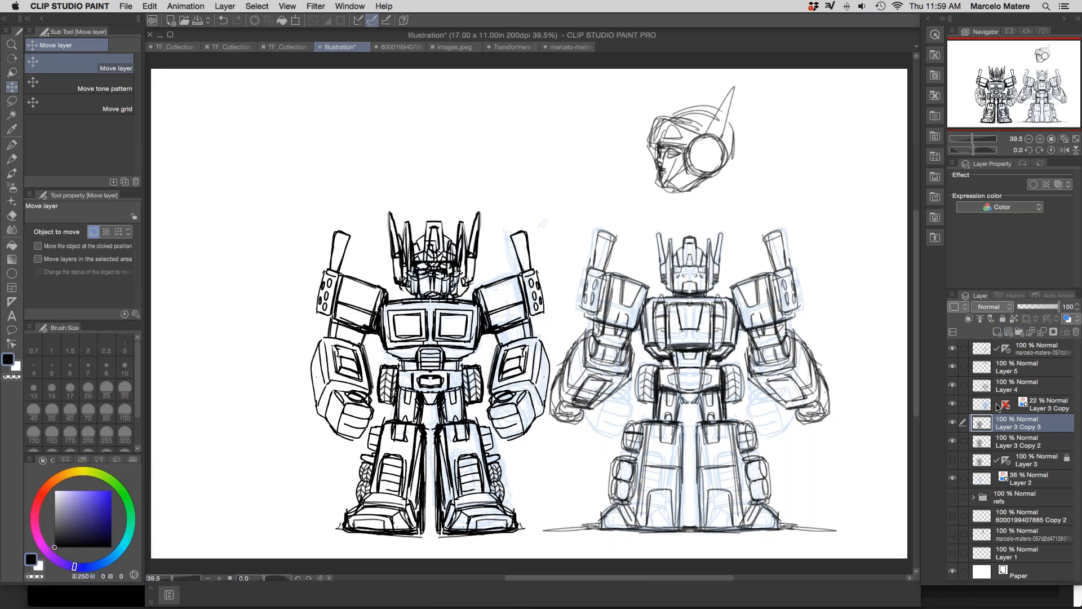
Step: Move the normal-headed robot copy to the page's upper-left corner and scale it down to 73%
mouse_move(442, 415)
left_mouse_down()
mouse_move(231, 407)
mouse_move(293, 338)
mouse_move(377, 307)
left_mouse_up()
key("super+t")
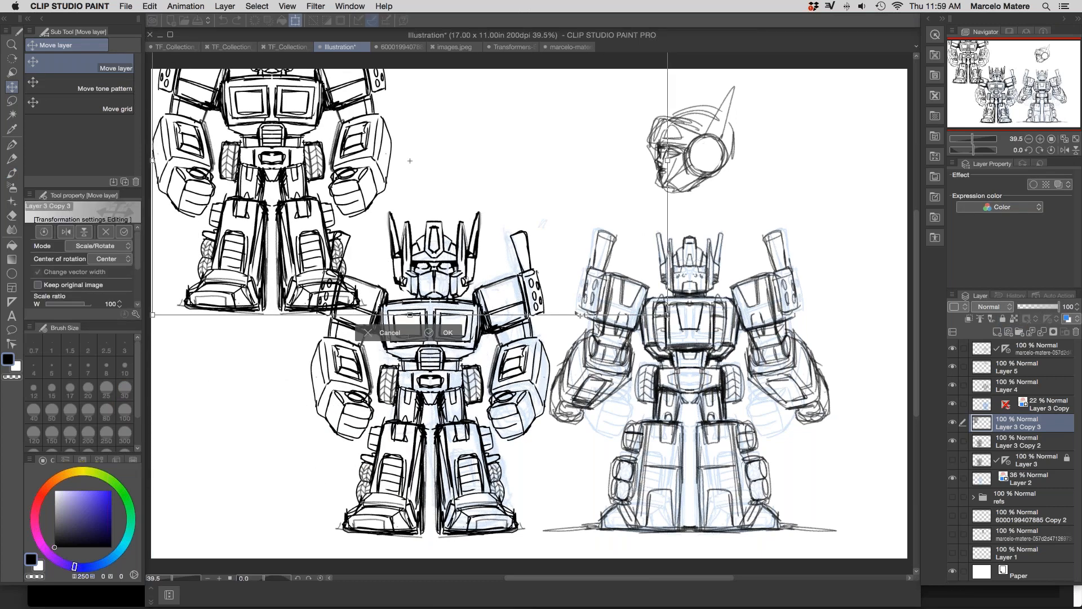
left_click_drag(667, 314, 532, 297)
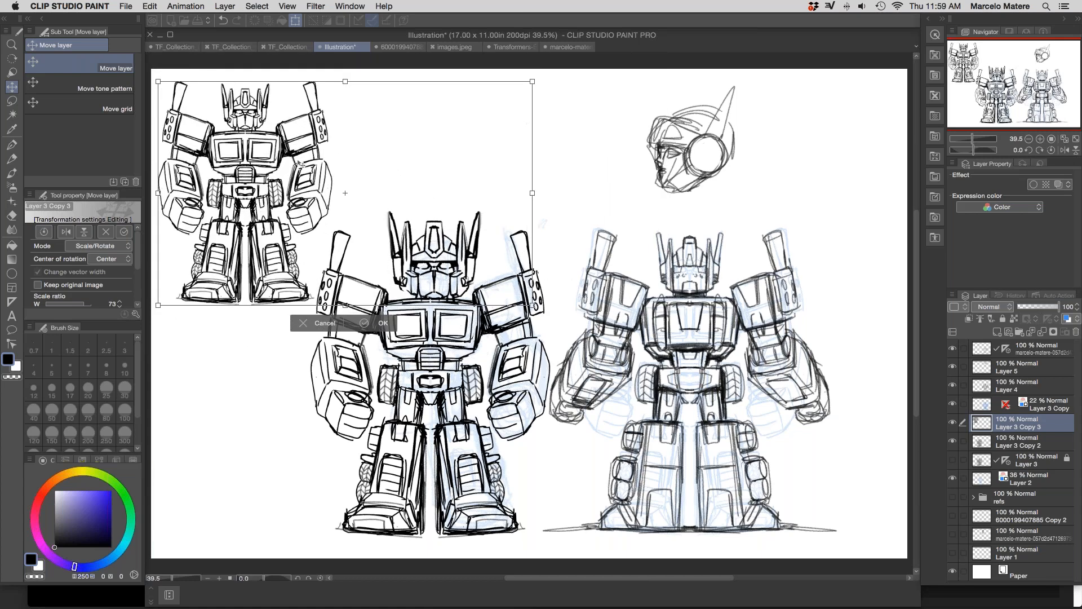
key("Return")
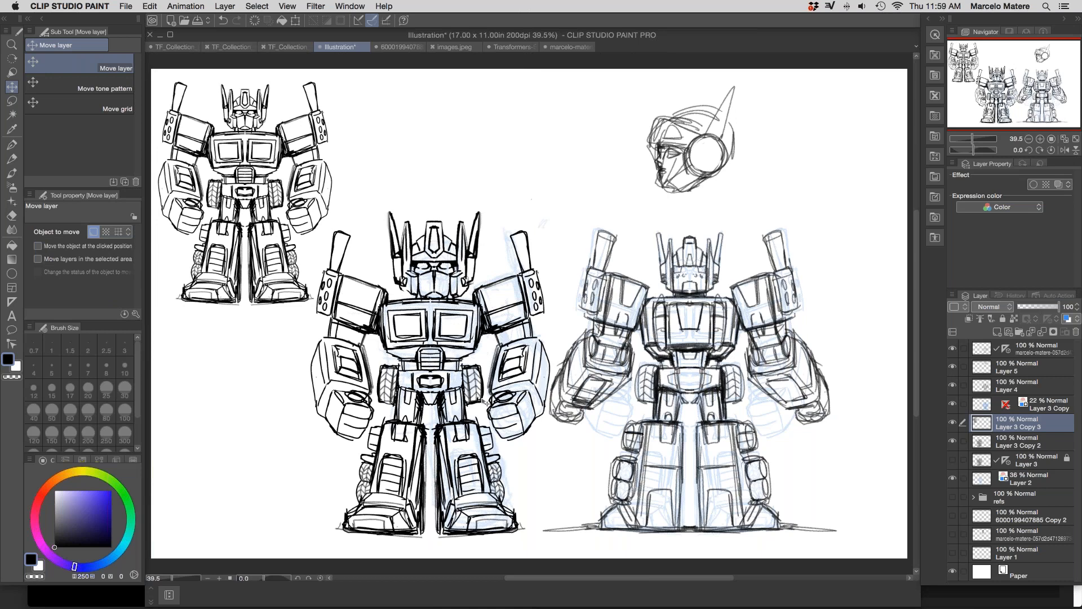
Step: Scale the big-headed robot on Layer 3 Copy 2 to 80% and place it beside the small copy along the page's upper edge
left_click(1027, 445)
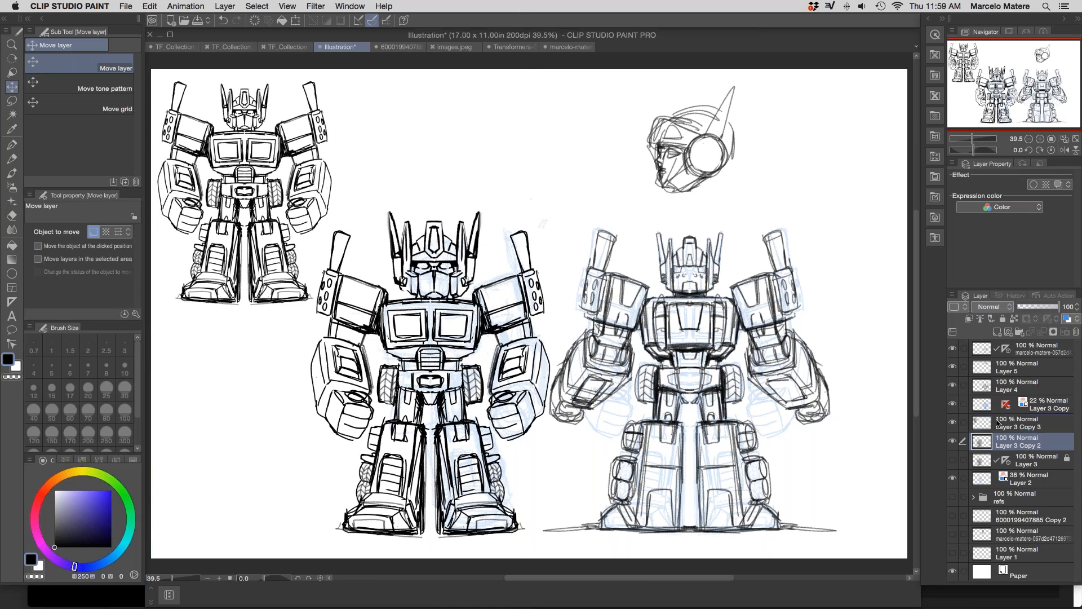
key("super+t")
left_click_drag(826, 212, 723, 276)
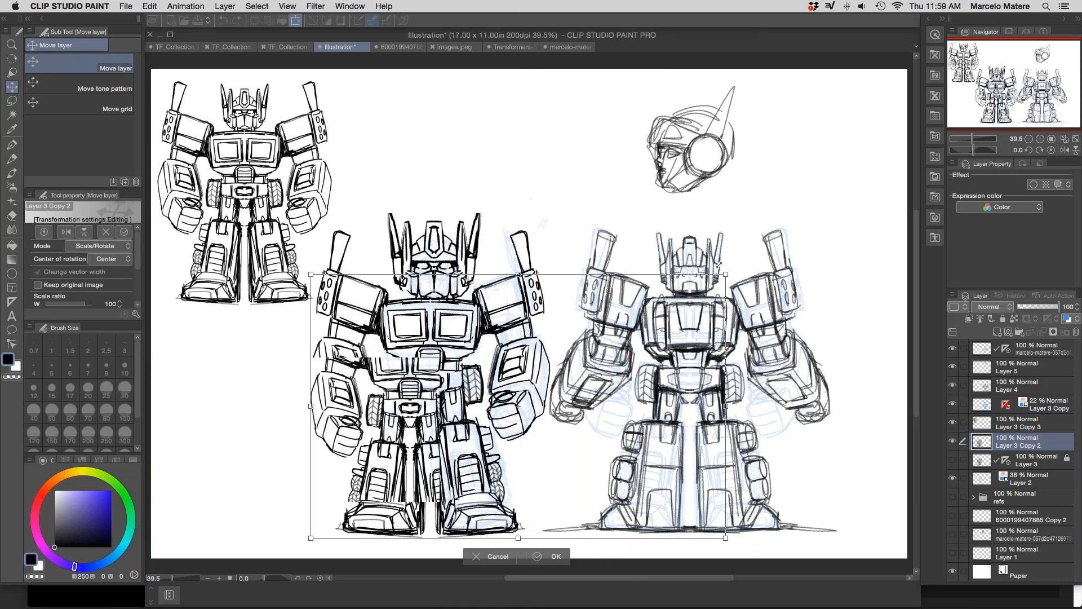
left_click_drag(456, 337, 499, 138)
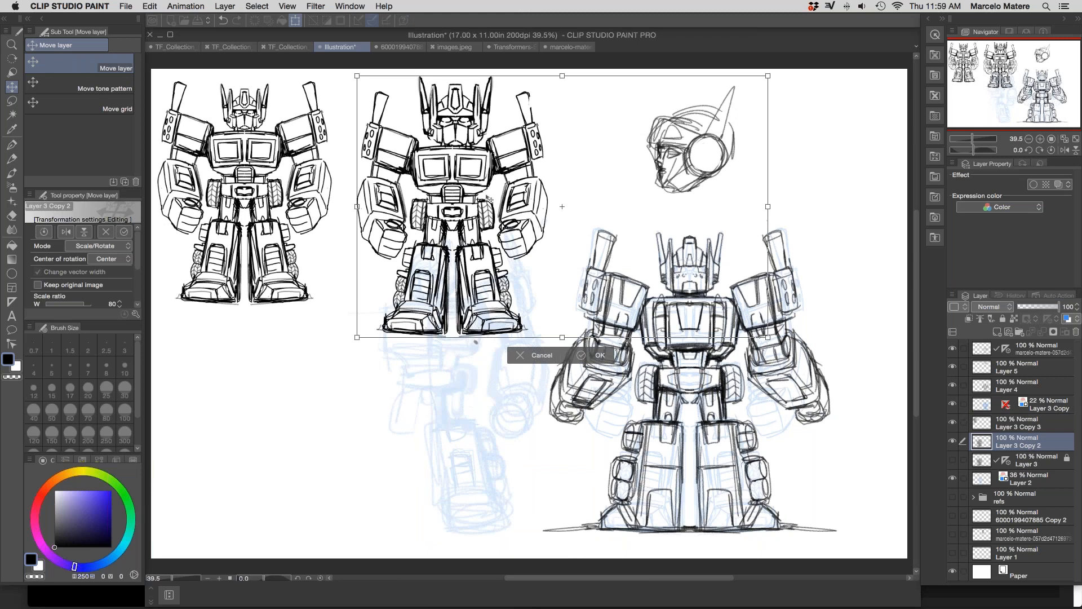
key("Return")
Step: Brush the numbers 1 and 2 beside the two robot versions and cross out version 1 with a large X
key("b")
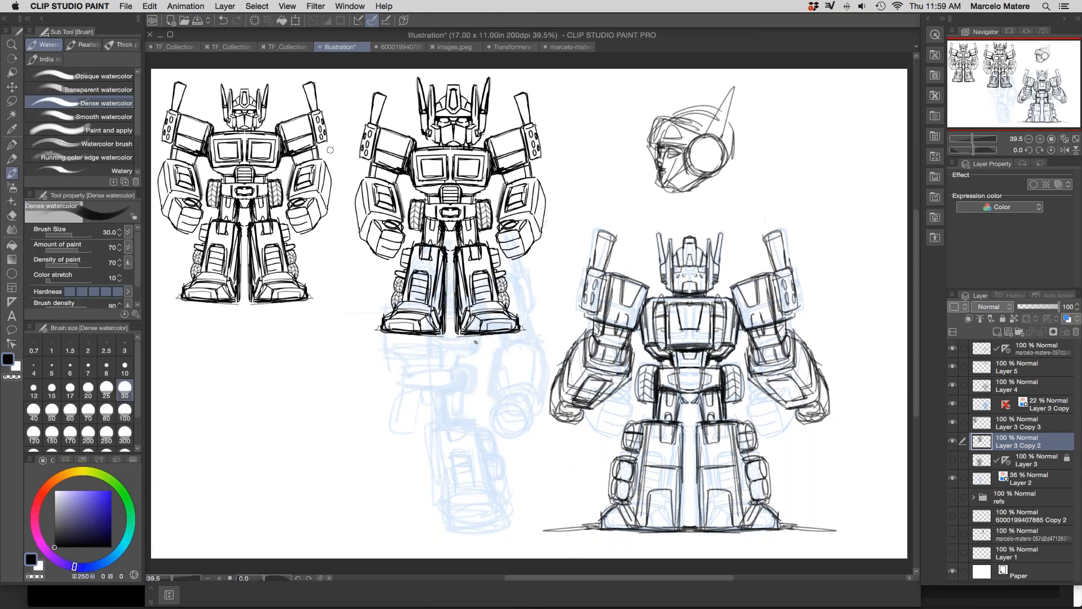
left_click_drag(332, 85, 342, 107)
left_click_drag(576, 112, 583, 105)
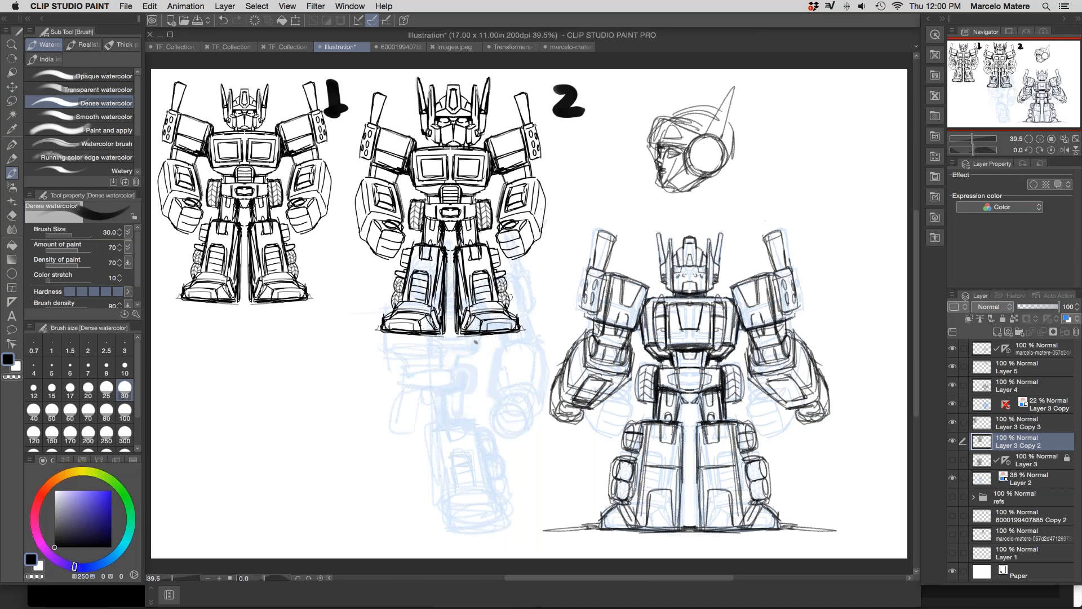
left_click_drag(315, 100, 174, 305)
left_click_drag(194, 98, 313, 294)
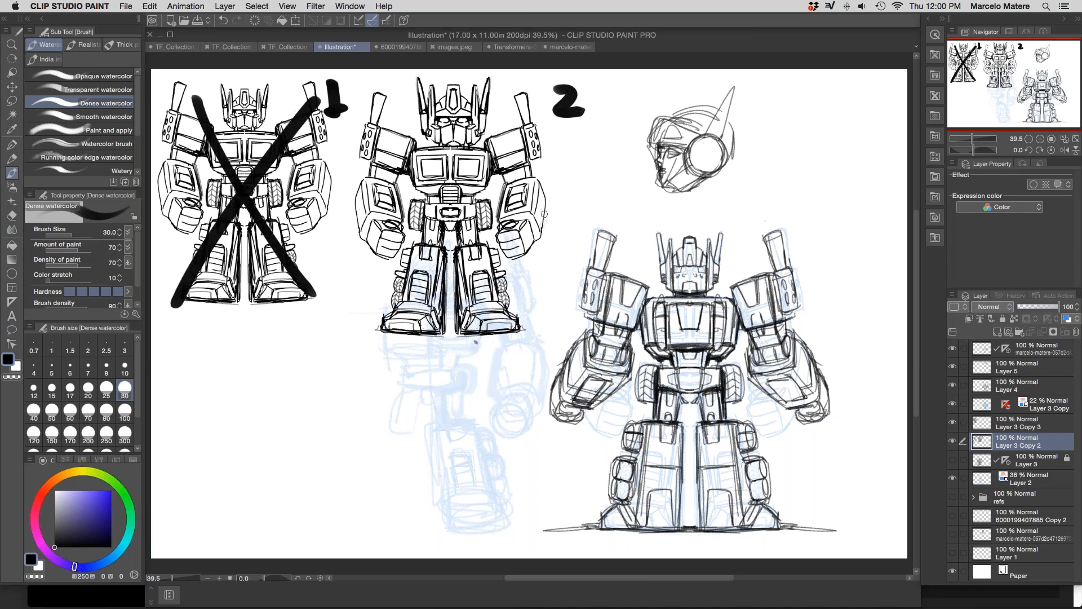
Step: Open the Bumblebee reference image and examine its two inked robot views at 200% zoom
key("k")
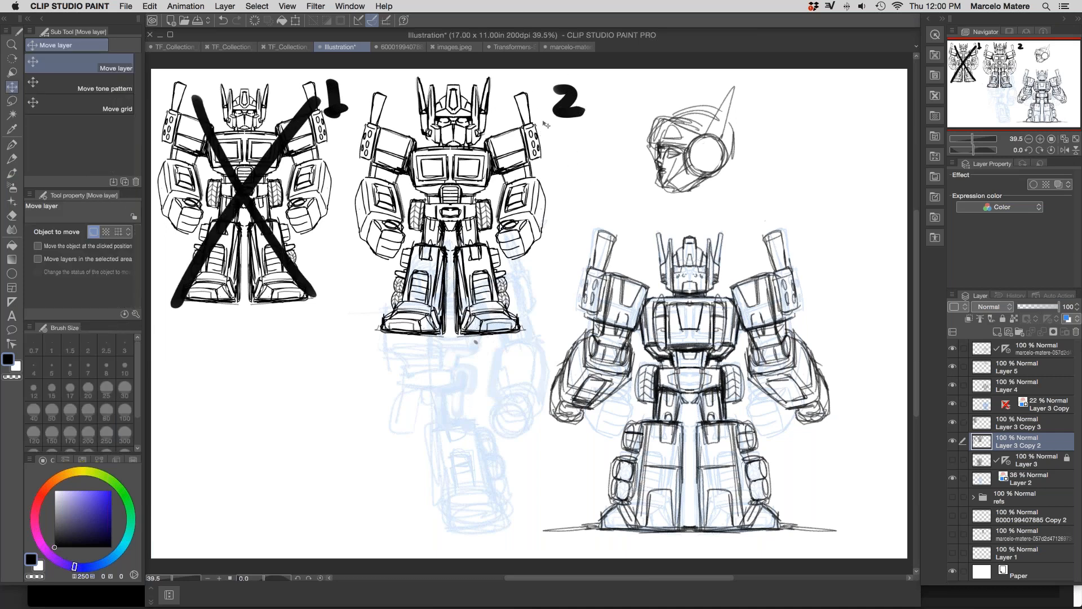
left_click(579, 47)
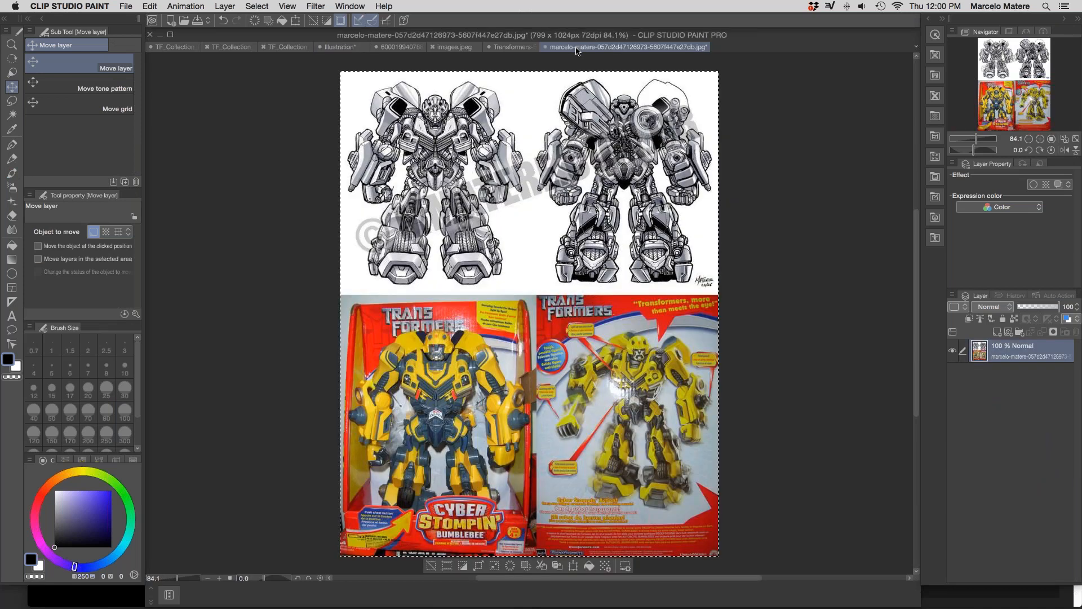
key("/")
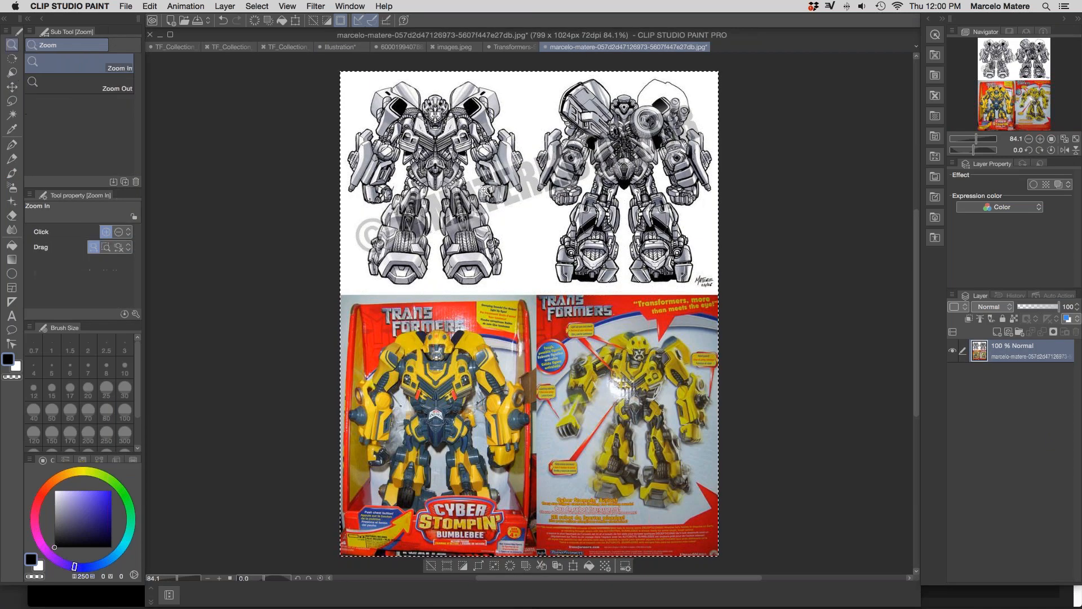
triple_click(486, 183)
left_click_drag(486, 169, 487, 269)
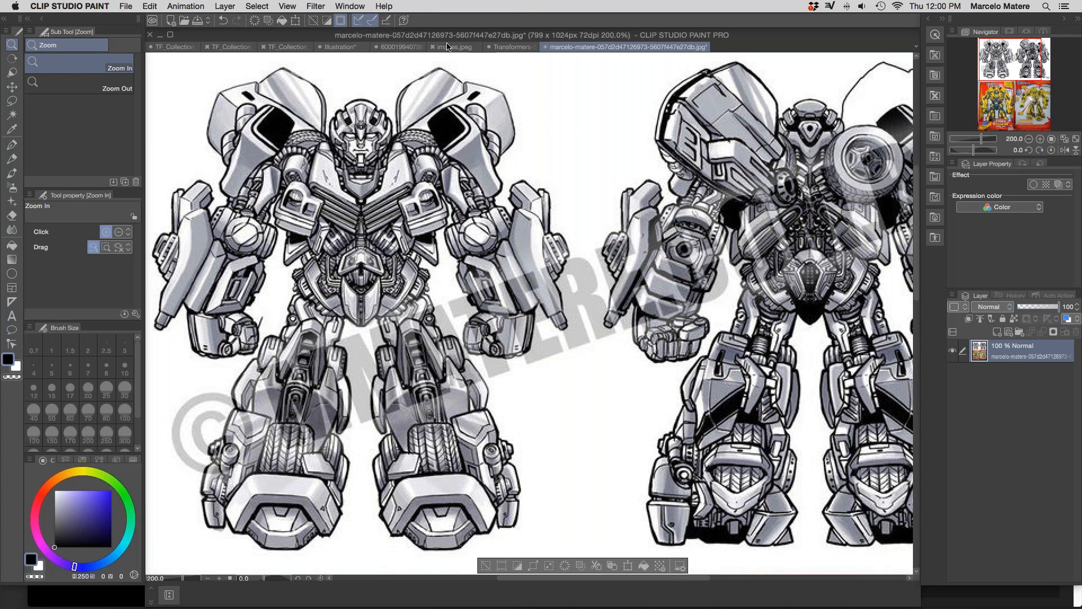
Step: Compare the Optimus Prime toy reference and the inked Bumblebee reference with the robot versions on the illustration page
left_click(514, 47)
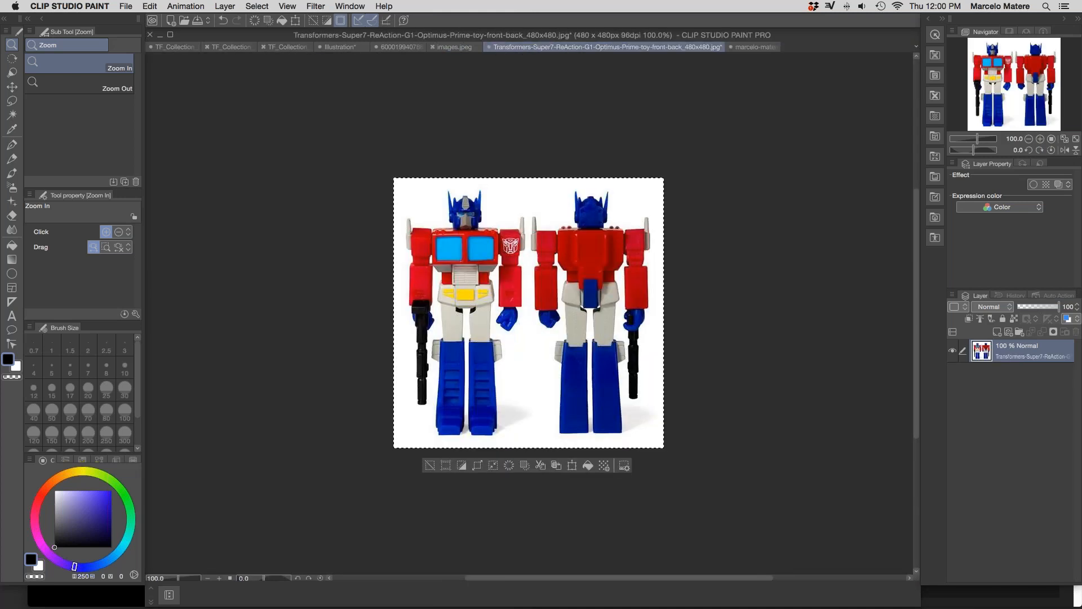
left_click(341, 48)
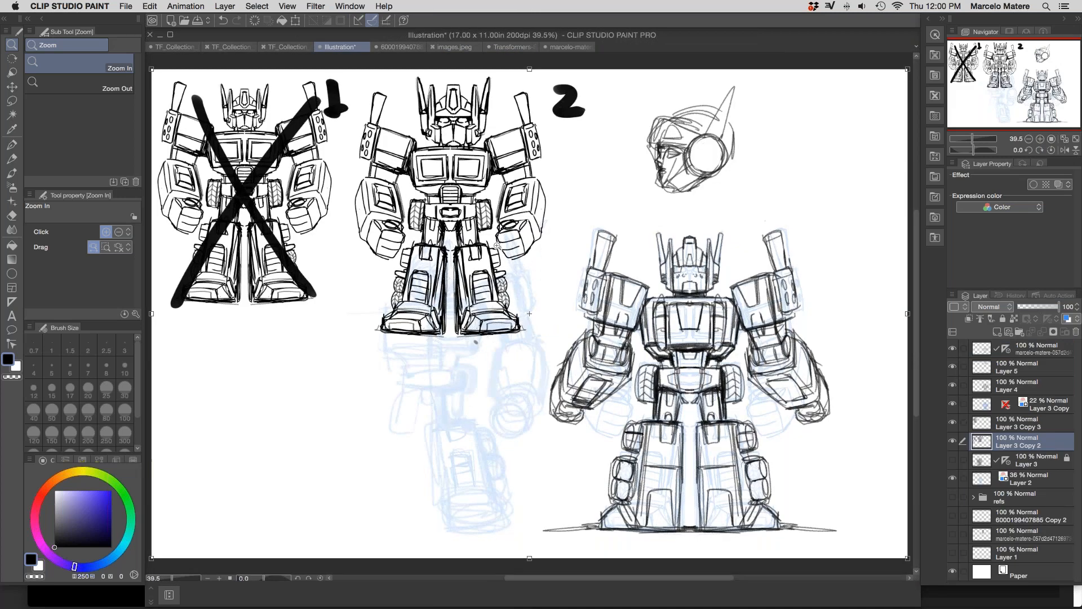
key("k")
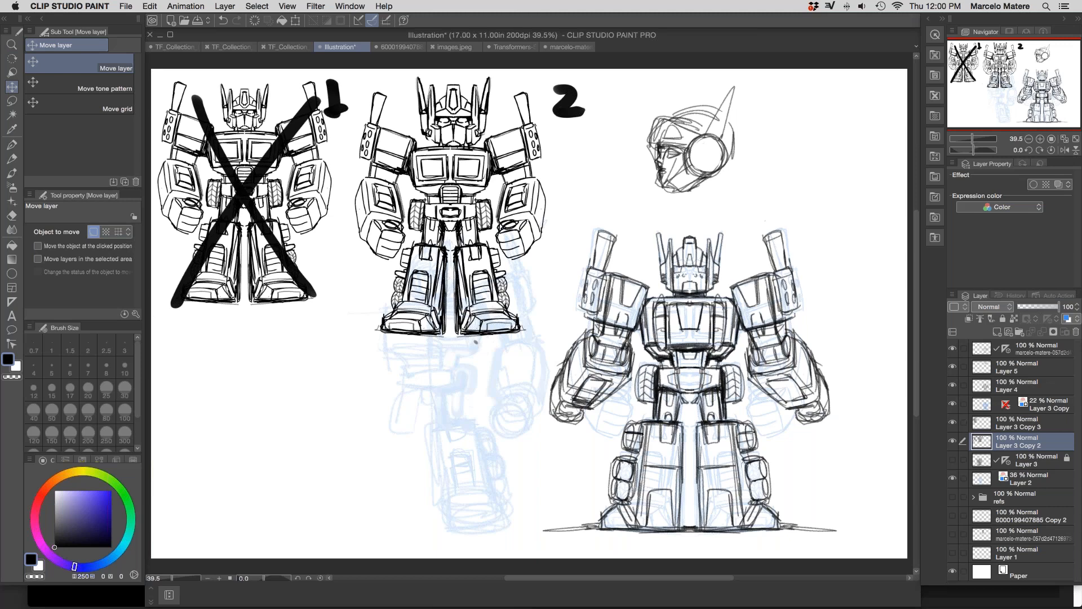
left_click_drag(499, 162, 499, 174)
key("super+z")
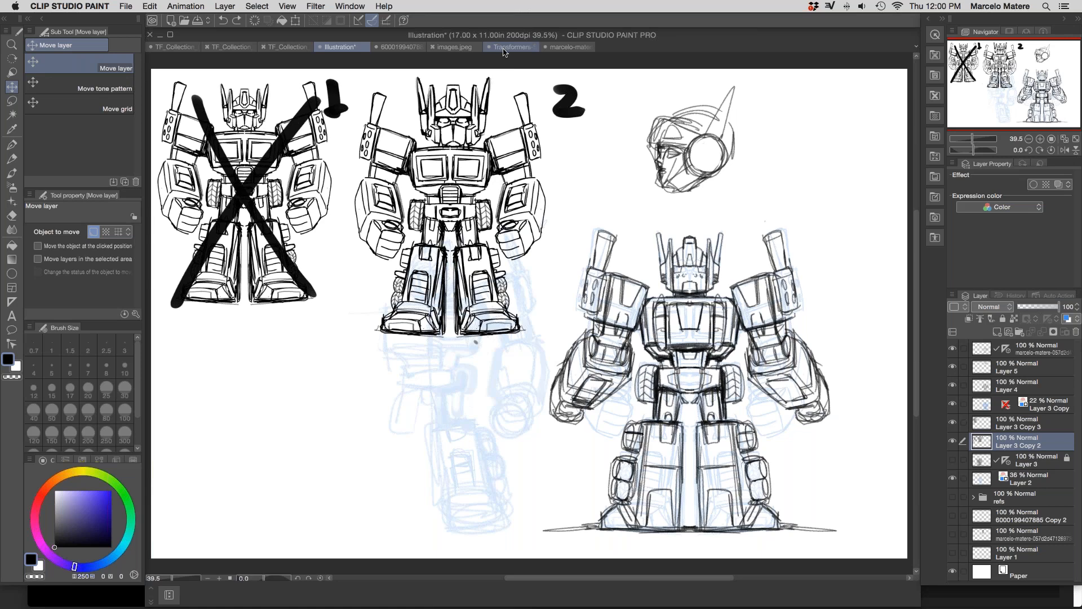
left_click(567, 51)
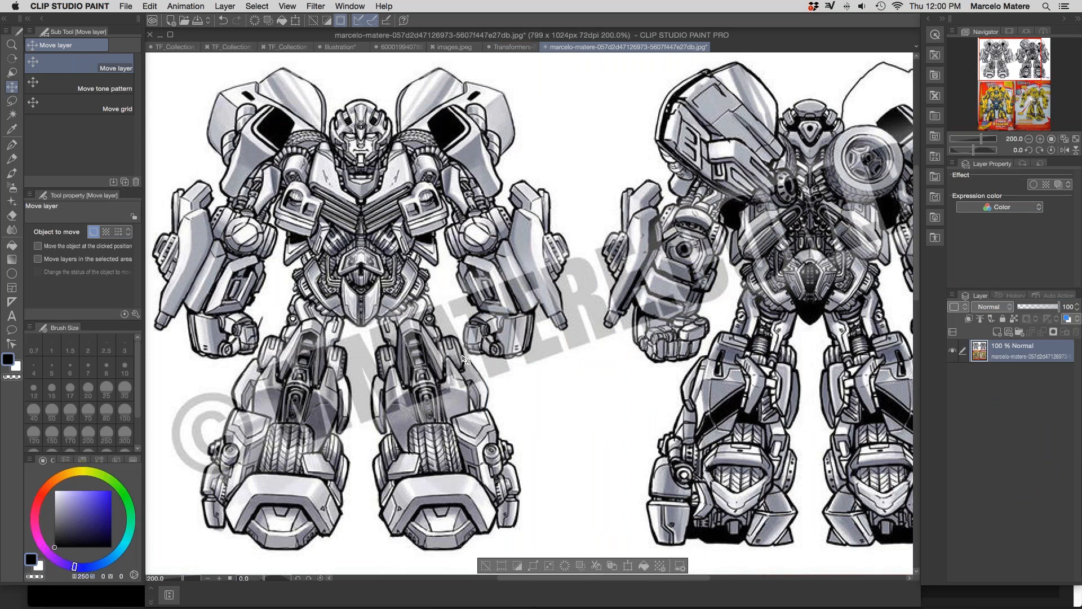
Step: Create a perspective ruler on the illustration, with its vanishing point in the empty area below the crossed-out robot
left_click(345, 47)
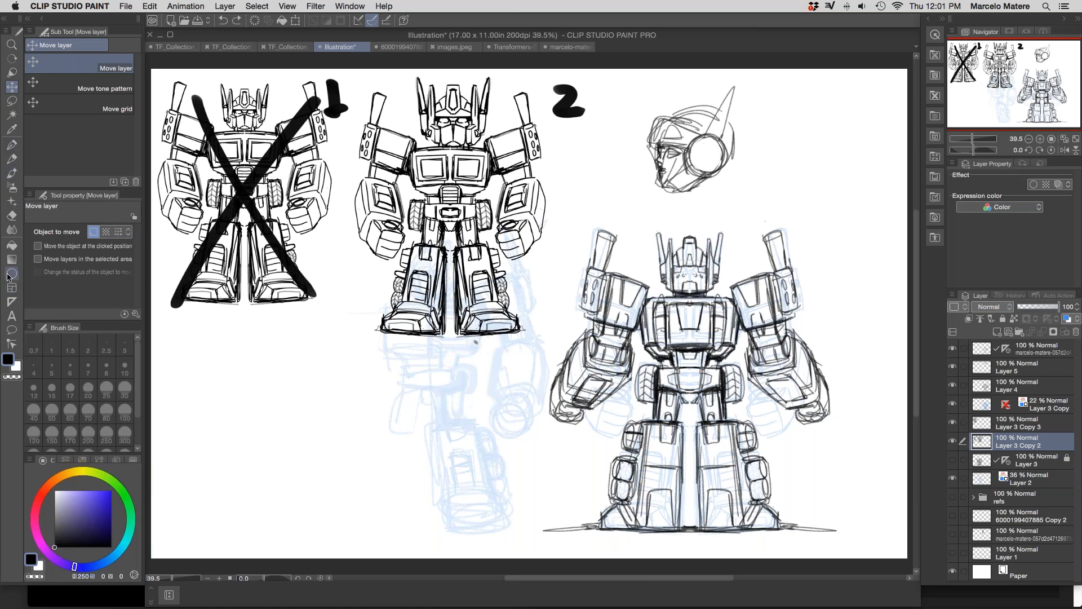
left_click(11, 301)
left_click(133, 154)
left_click_drag(523, 442, 610, 361)
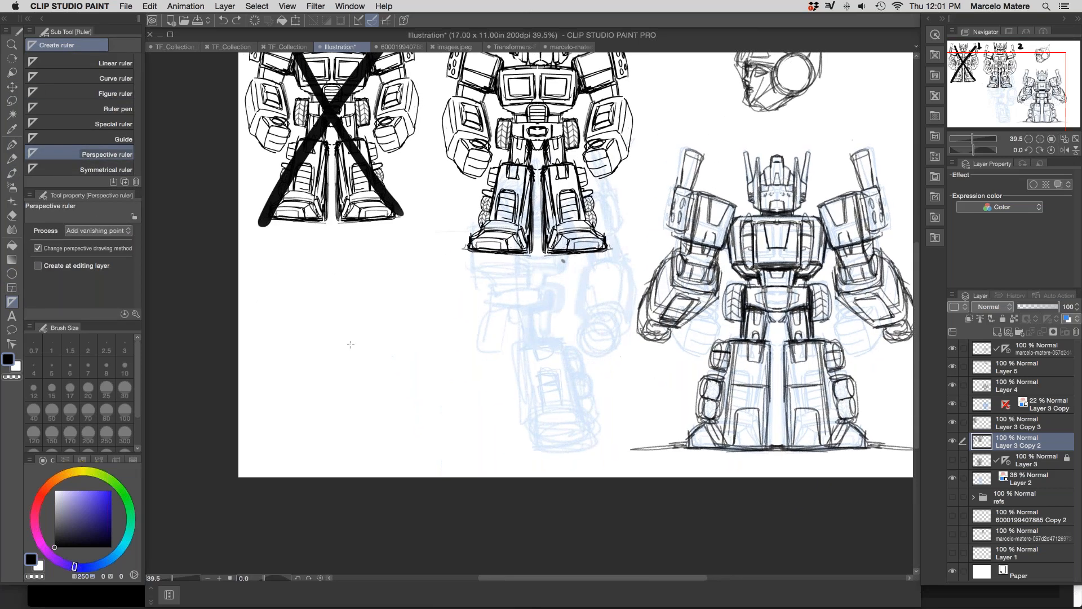
left_click_drag(332, 305, 497, 407)
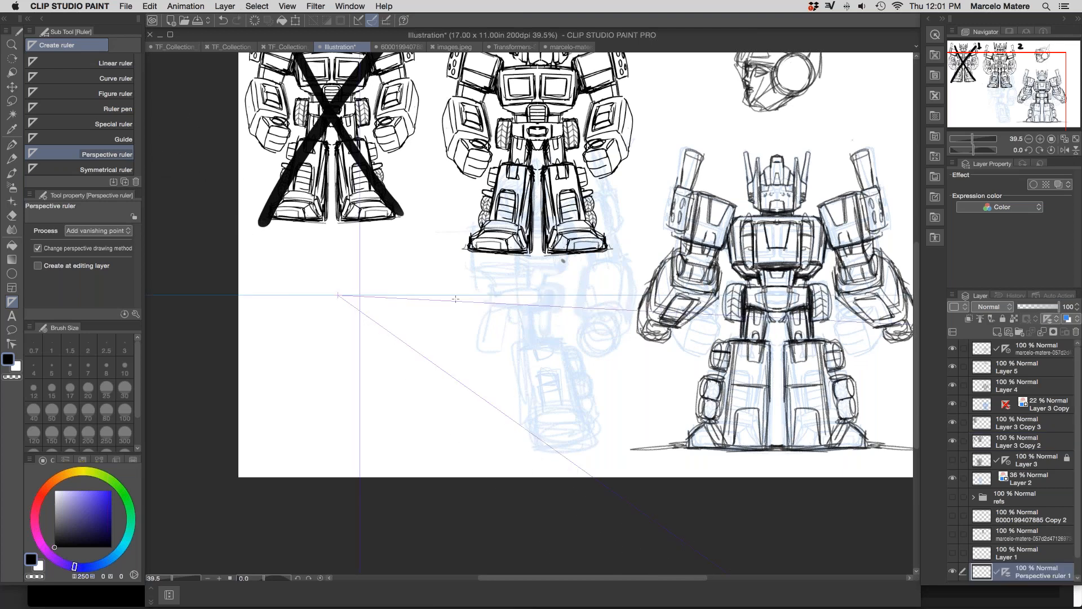
Step: Brush a diagonal, a horizontal and a vertical line snapped to the perspective ruler, using Dense watercolor at size 30
key("b")
left_click_drag(414, 345, 529, 418)
left_click_drag(406, 339, 565, 339)
left_click_drag(563, 341, 562, 445)
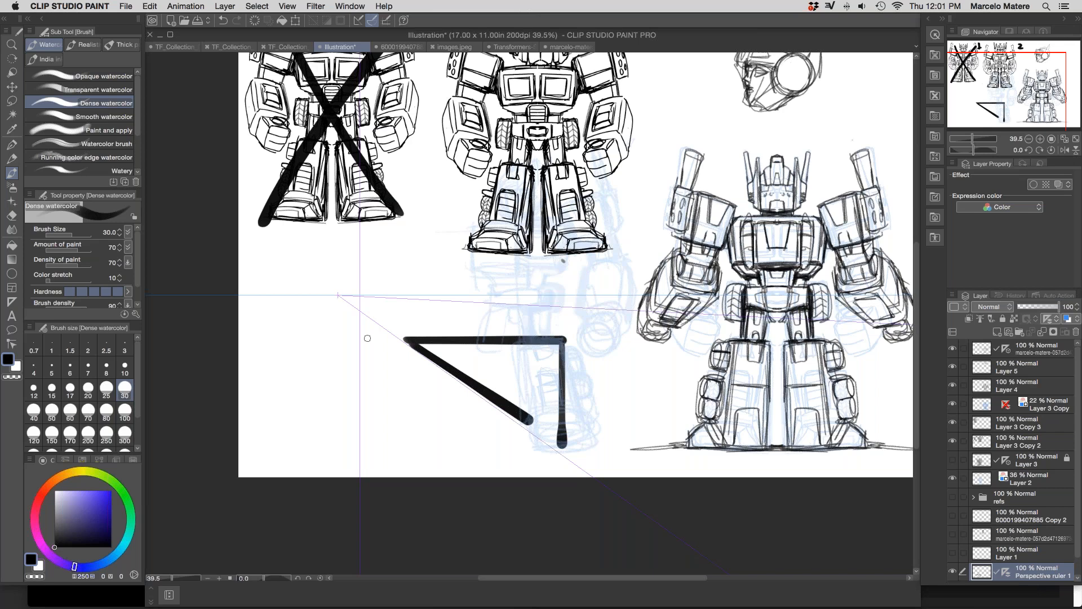
left_click_drag(365, 334, 463, 469)
left_click_drag(426, 383, 522, 474)
left_click_drag(483, 418, 566, 417)
key("super+z")
left_click_drag(454, 395, 542, 471)
key("super+z")
key("super+z")
key("super+z")
Step: Draw a thin diagonal test line with Mechanical pencil 2 at size 4 below the thick diagonal, and examine it up close
left_click(11, 158)
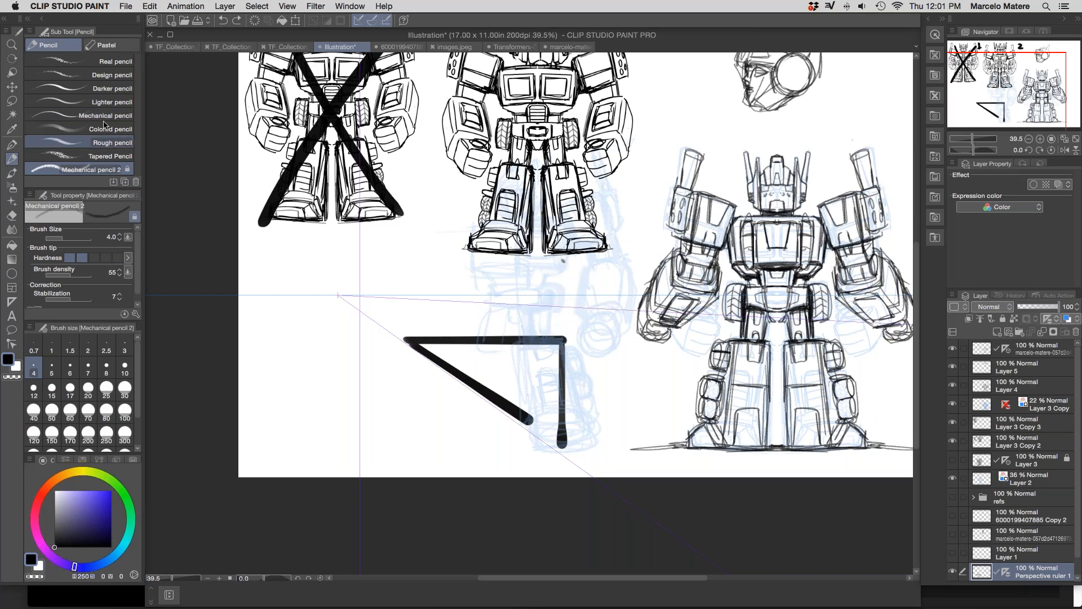
left_click(121, 116)
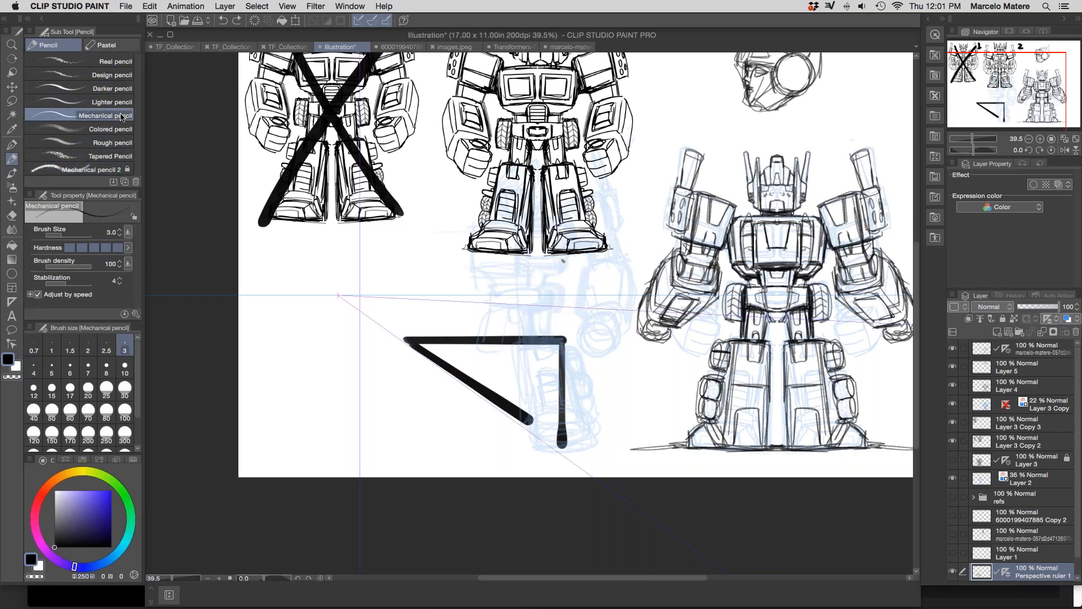
left_click(117, 170)
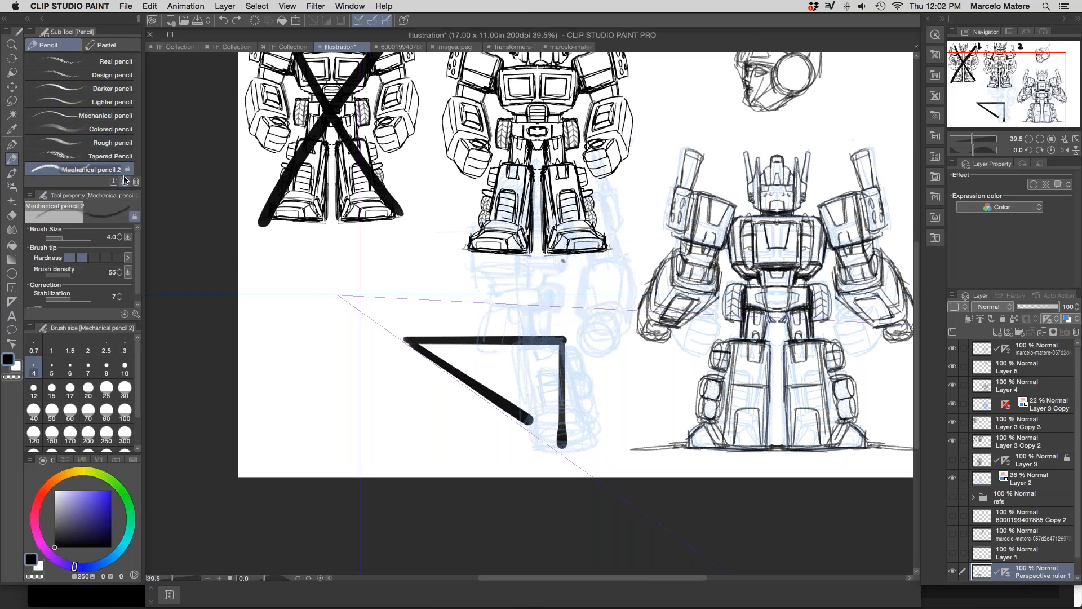
left_click_drag(422, 398, 465, 443)
key("super+space")
mouse_move(429, 403)
left_mouse_down()
mouse_move(488, 462)
mouse_move(536, 463)
mouse_move(506, 307)
left_mouse_up()
Step: Draw a short, thick Real G-Pen test stroke at size 30 beside the pencil line, and view the whole page again
key("b")
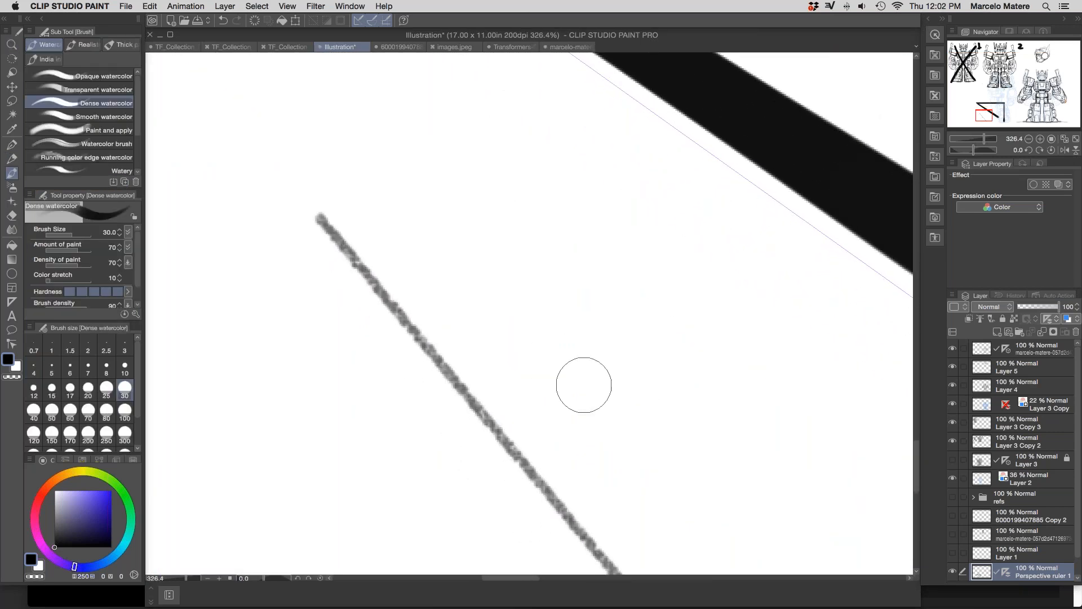
key("p")
mouse_move(580, 355)
left_mouse_down()
mouse_move(670, 427)
mouse_move(677, 451)
left_mouse_up()
key("super+s")
type("asd")
key("Return")
scroll(672, 422, "down", 3)
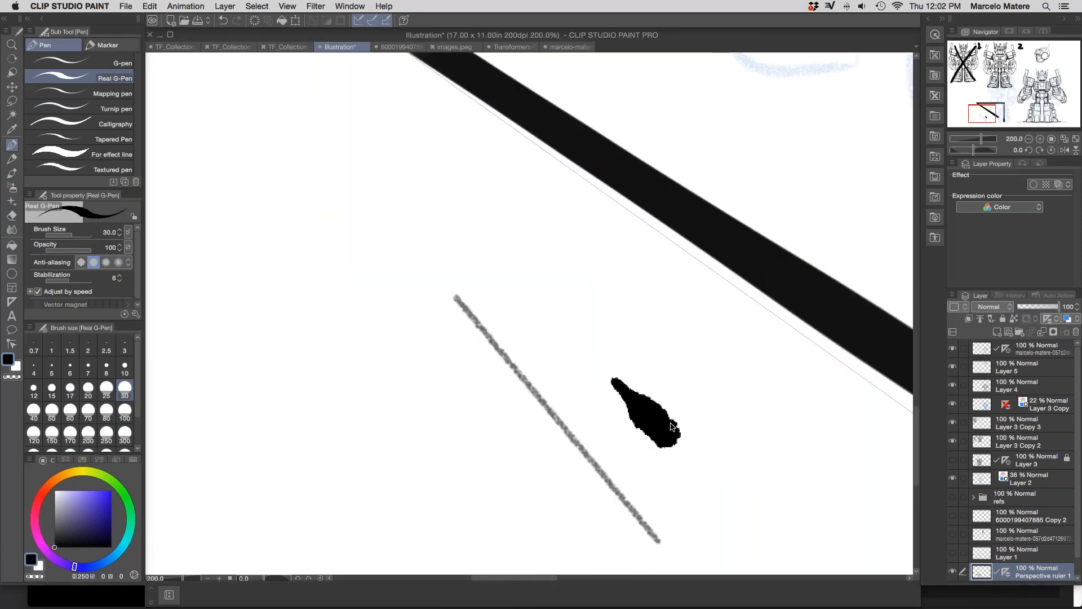
key("super+0")
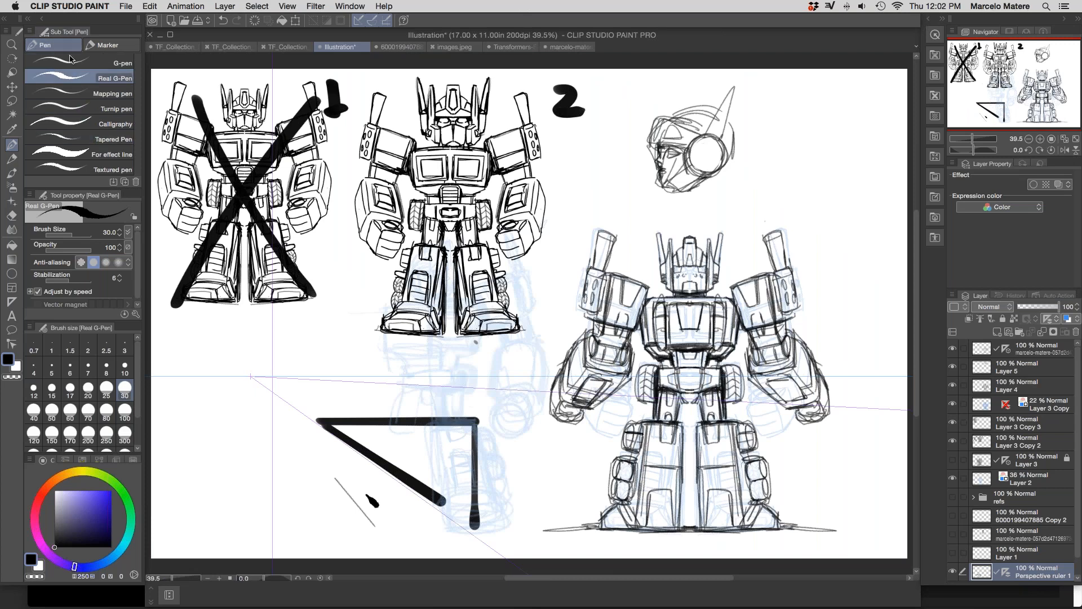
Step: Add a second vanishing point to the perspective ruler near the turned head, and hide the Perspective ruler 1 layer
left_click(15, 300)
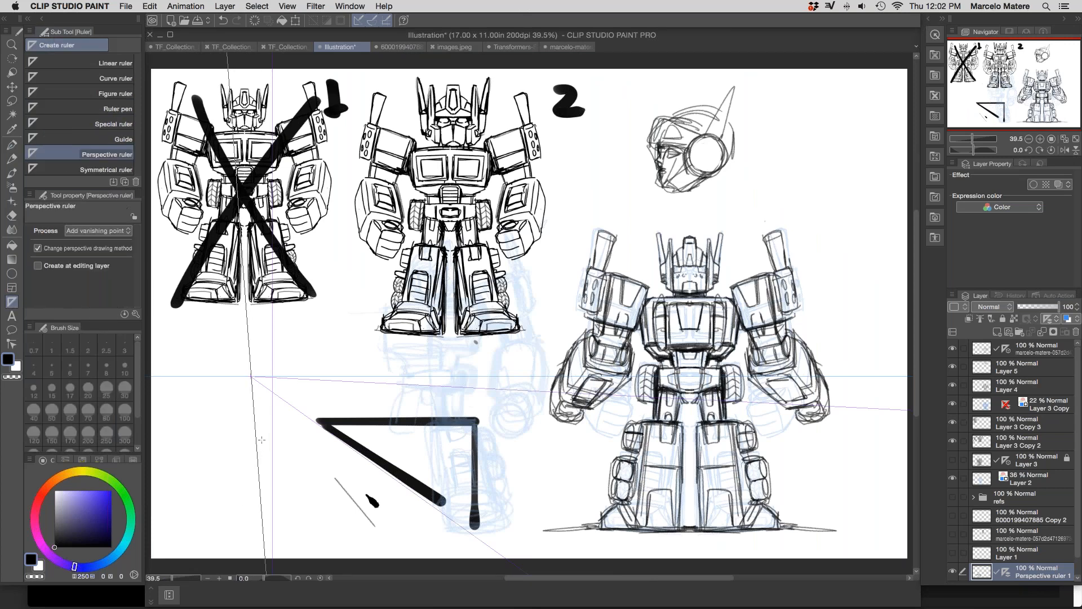
key("super+z")
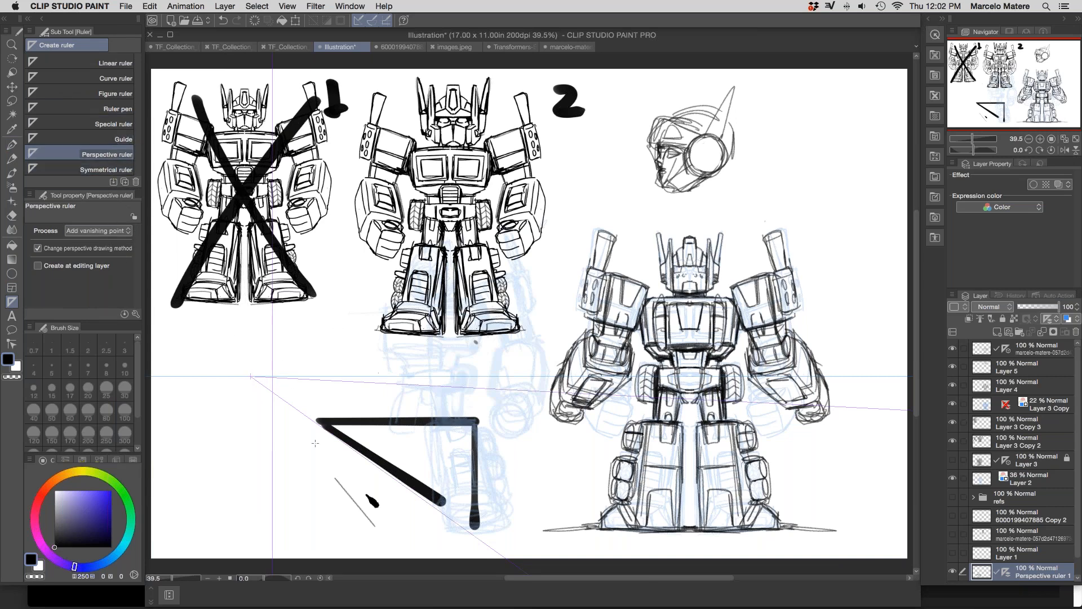
left_click_drag(682, 350, 735, 282)
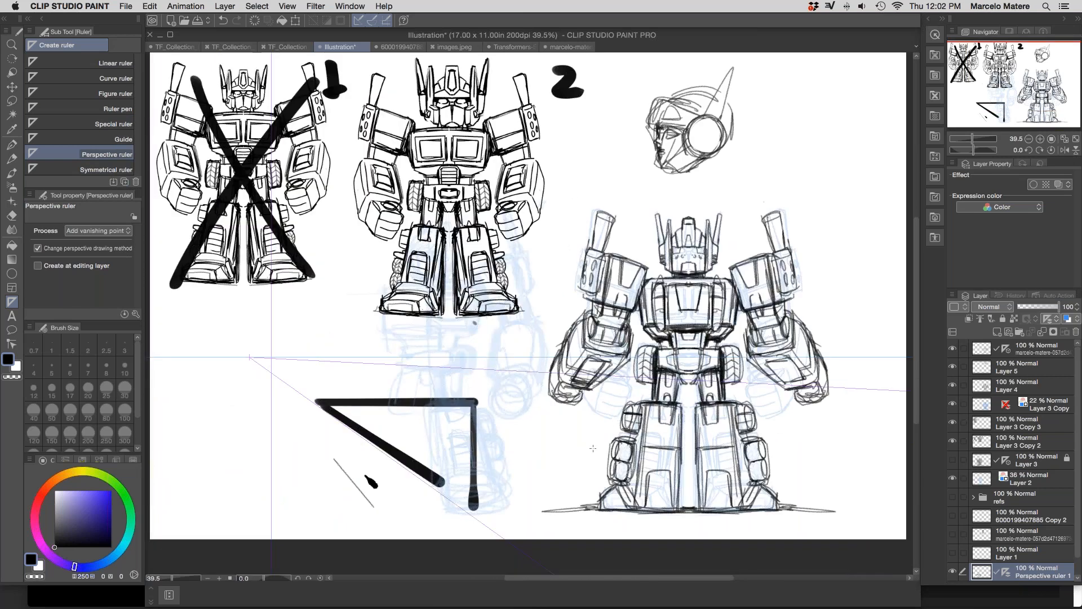
left_click_drag(775, 132, 790, 146)
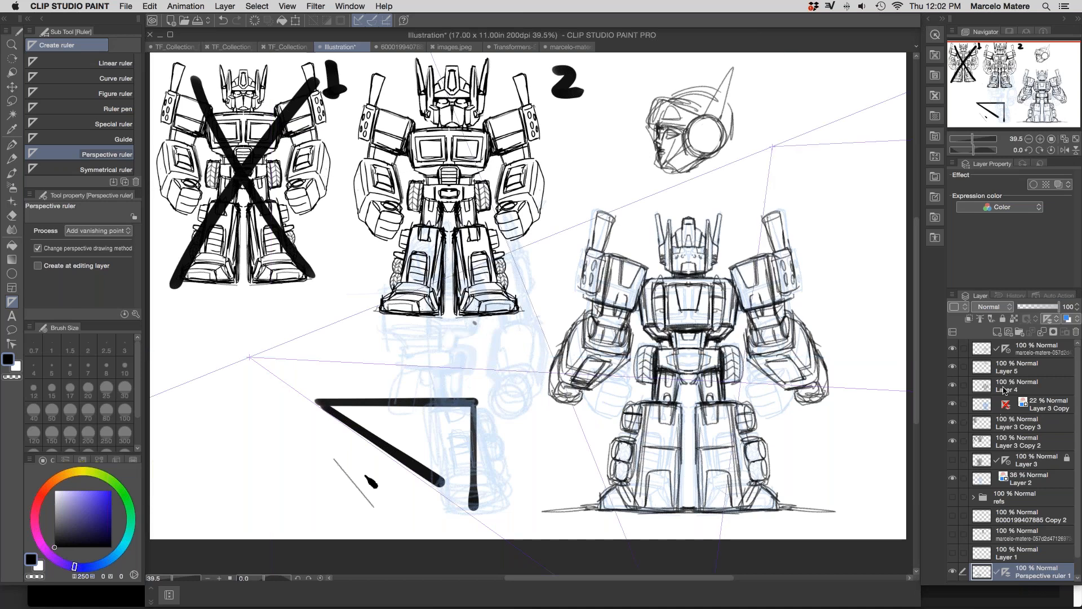
left_click(953, 571)
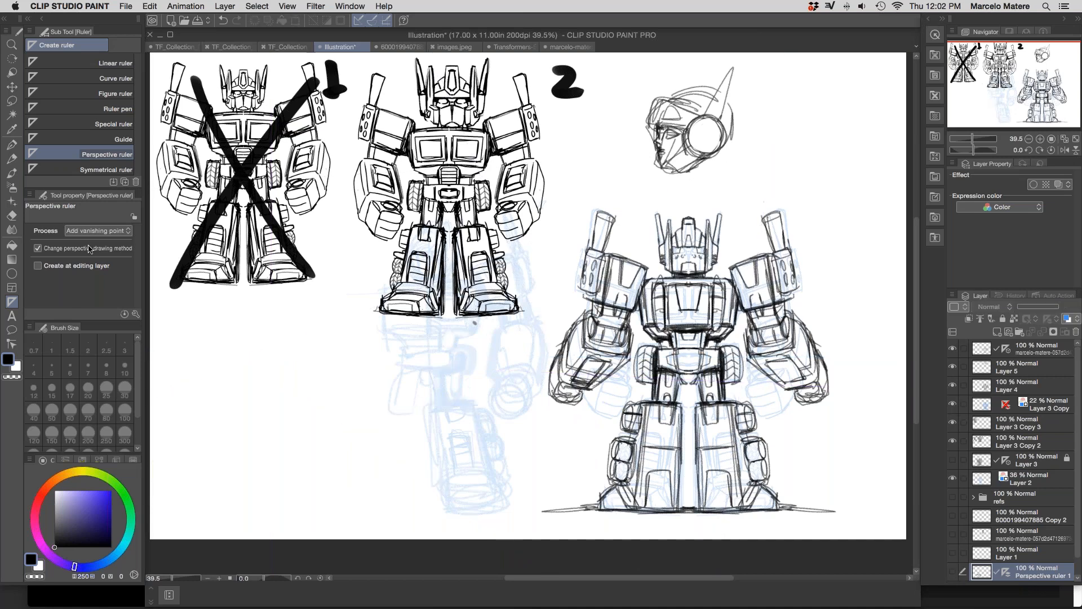
Step: Sketch a rough rectangular panel with figures and converging lines below the crossed-out robot on a new layer, using Mechanical pencil 2
left_click(21, 156)
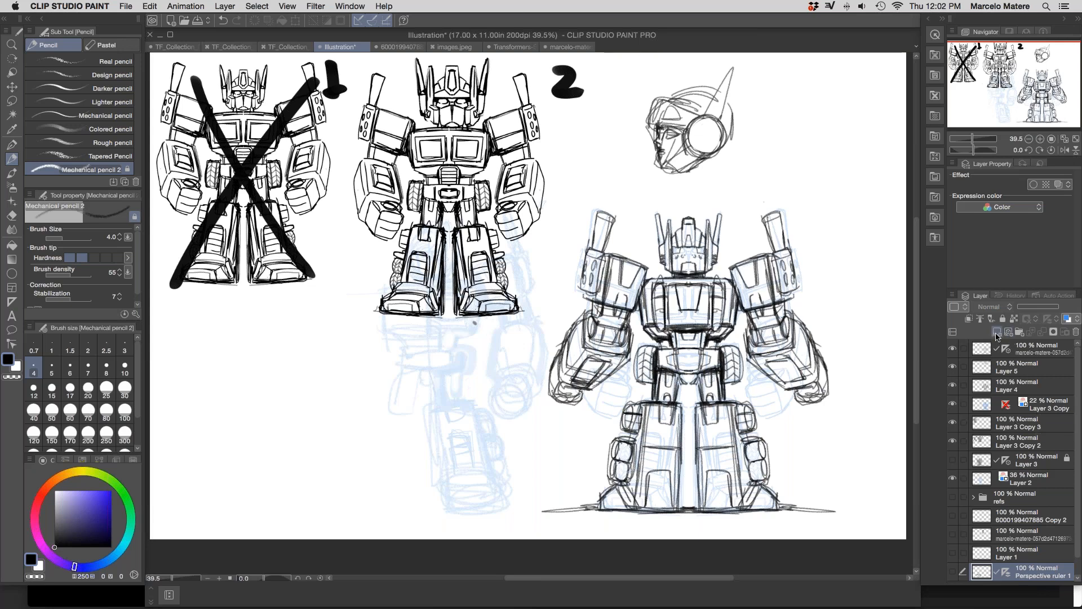
left_click(997, 334)
mouse_move(244, 452)
left_mouse_down()
mouse_move(242, 367)
mouse_move(381, 365)
mouse_move(442, 451)
left_mouse_up()
left_click_drag(251, 465, 433, 454)
left_click_drag(248, 422, 430, 418)
mouse_move(269, 452)
left_mouse_down()
mouse_move(278, 408)
mouse_move(301, 457)
left_mouse_up()
mouse_move(276, 409)
left_mouse_down()
mouse_move(364, 457)
mouse_move(421, 446)
mouse_move(290, 415)
mouse_move(286, 389)
left_mouse_up()
mouse_move(237, 403)
left_mouse_down()
mouse_move(297, 410)
mouse_move(371, 383)
mouse_move(371, 413)
mouse_move(376, 387)
mouse_move(400, 387)
mouse_move(370, 433)
left_mouse_up()
mouse_move(327, 445)
left_mouse_down()
mouse_move(361, 438)
mouse_move(422, 459)
left_mouse_up()
left_click_drag(239, 411, 399, 416)
left_click_drag(298, 413, 377, 360)
mouse_move(376, 359)
left_mouse_down()
mouse_move(290, 423)
mouse_move(280, 473)
left_mouse_up()
left_click_drag(267, 430, 351, 423)
mouse_move(348, 375)
left_mouse_down()
mouse_move(350, 423)
mouse_move(366, 412)
left_mouse_up()
left_click_drag(411, 374, 409, 416)
mouse_move(328, 427)
left_mouse_down()
mouse_move(314, 462)
mouse_move(241, 458)
left_mouse_up()
Step: Place a new perspective ruler's vanishing point inside the panel sketch and draw pencil lines radiating from it
left_click(11, 301)
mouse_move(278, 418)
left_mouse_down()
mouse_move(354, 418)
mouse_move(309, 441)
mouse_move(311, 432)
left_mouse_up()
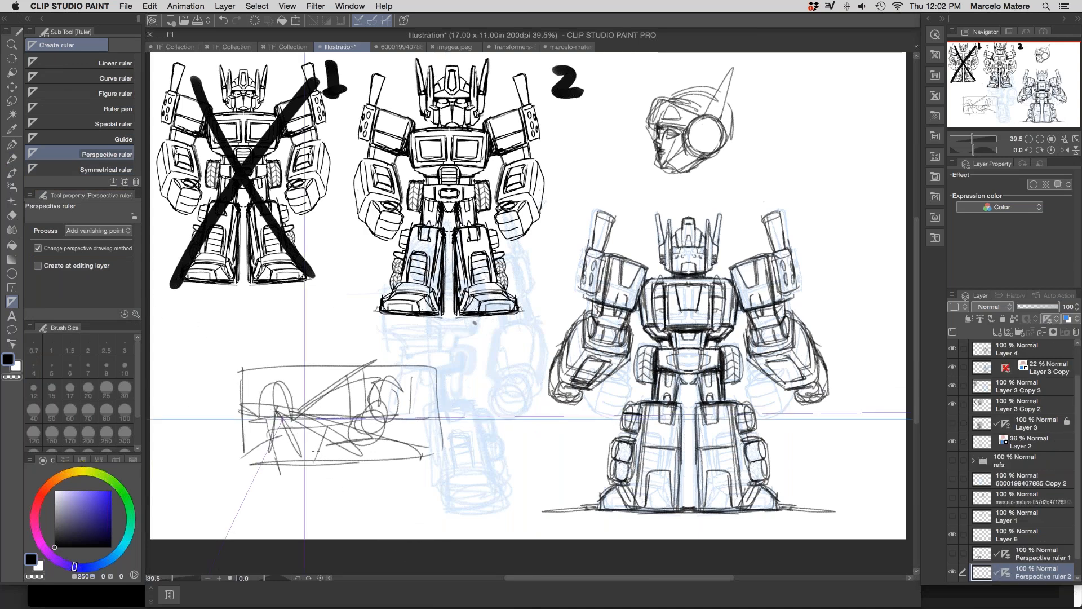
key("p")
mouse_move(286, 419)
left_mouse_down()
mouse_move(286, 491)
mouse_move(297, 495)
mouse_move(345, 435)
left_mouse_up()
left_click_drag(281, 420, 167, 494)
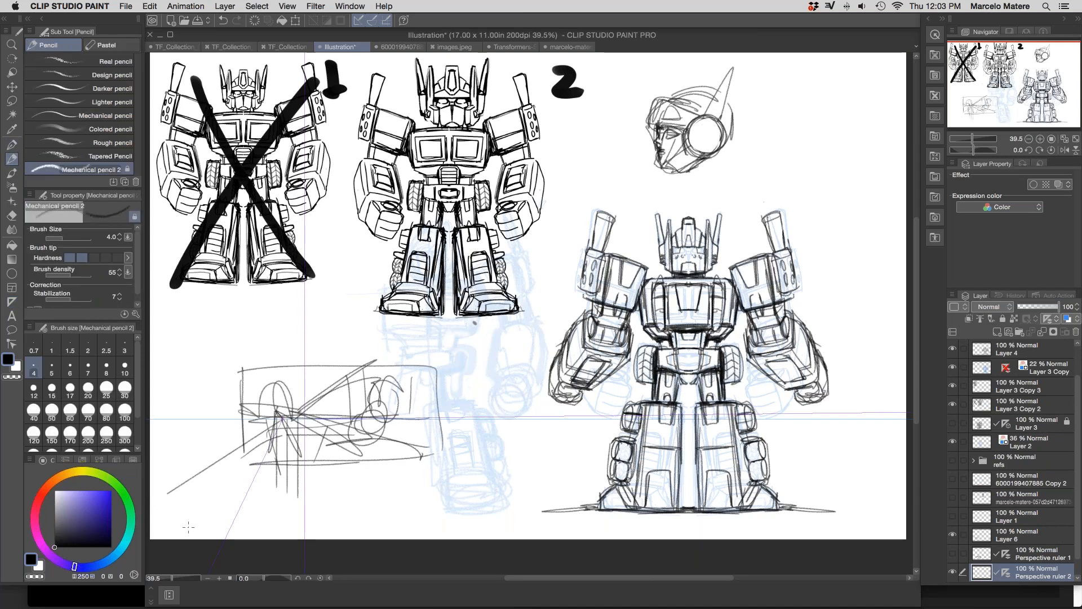
left_click_drag(266, 448, 214, 538)
mouse_move(280, 426)
left_mouse_down()
mouse_move(256, 539)
mouse_move(378, 538)
mouse_move(361, 451)
mouse_move(483, 500)
mouse_move(303, 539)
left_mouse_up()
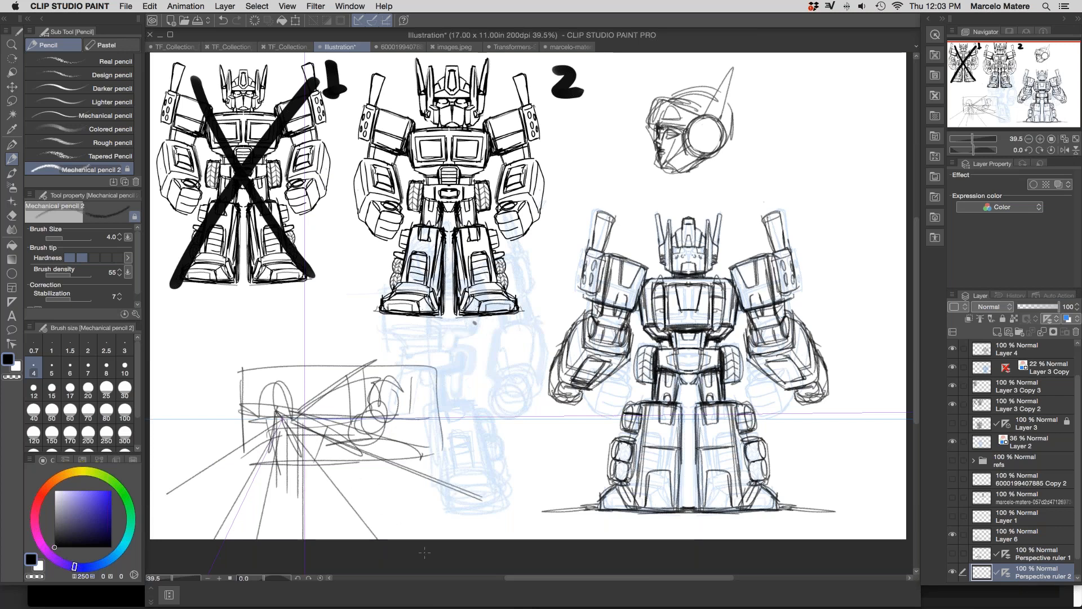
left_click_drag(299, 428, 417, 513)
left_click_drag(310, 424, 448, 445)
mouse_move(280, 408)
left_mouse_down()
mouse_move(375, 410)
mouse_move(431, 440)
left_mouse_up()
Step: Draw horizontal and vertical pencil lines across the right half of the panel sketch with the perspective ruler
left_click_drag(304, 426, 410, 423)
mouse_move(389, 369)
left_mouse_down()
mouse_move(392, 479)
mouse_move(416, 469)
left_mouse_up()
left_click_drag(430, 367, 429, 468)
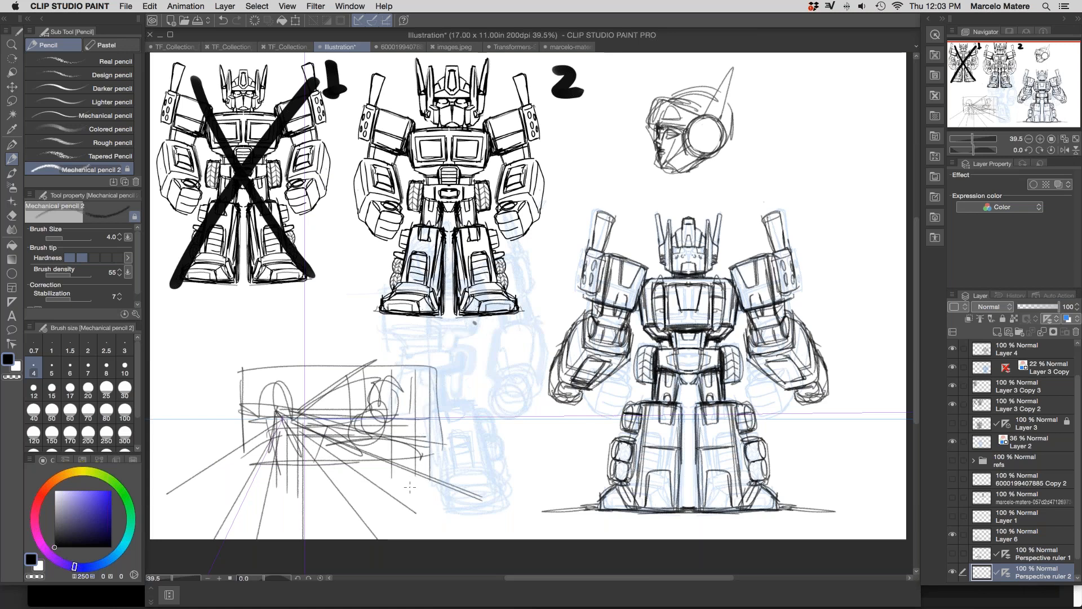
Step: Create a circular figure ruler in the empty area beside the turned head, using the Ellipse shape
left_click(12, 302)
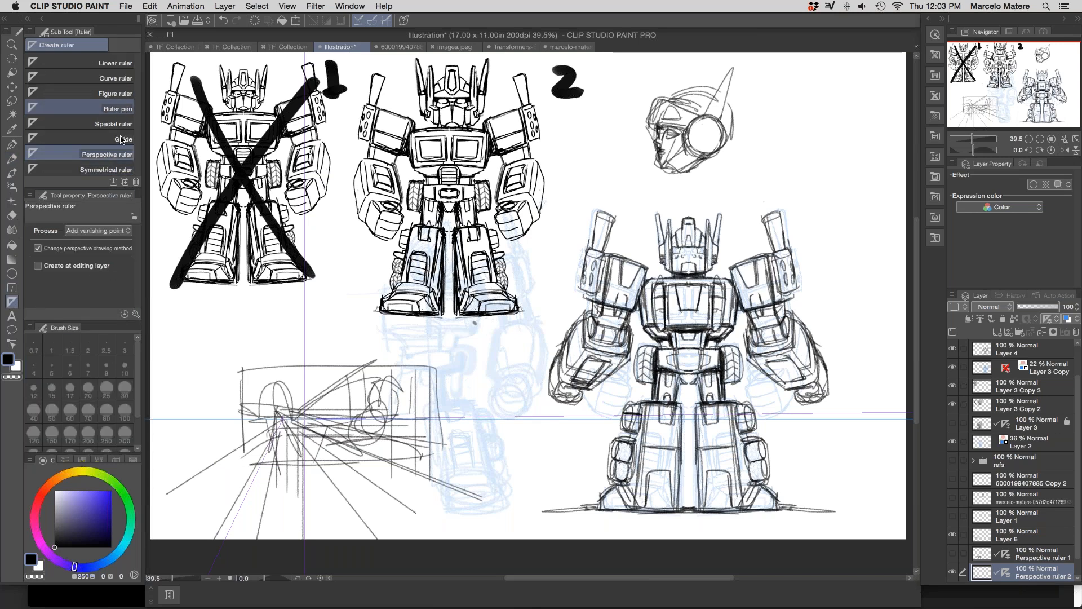
left_click(124, 95)
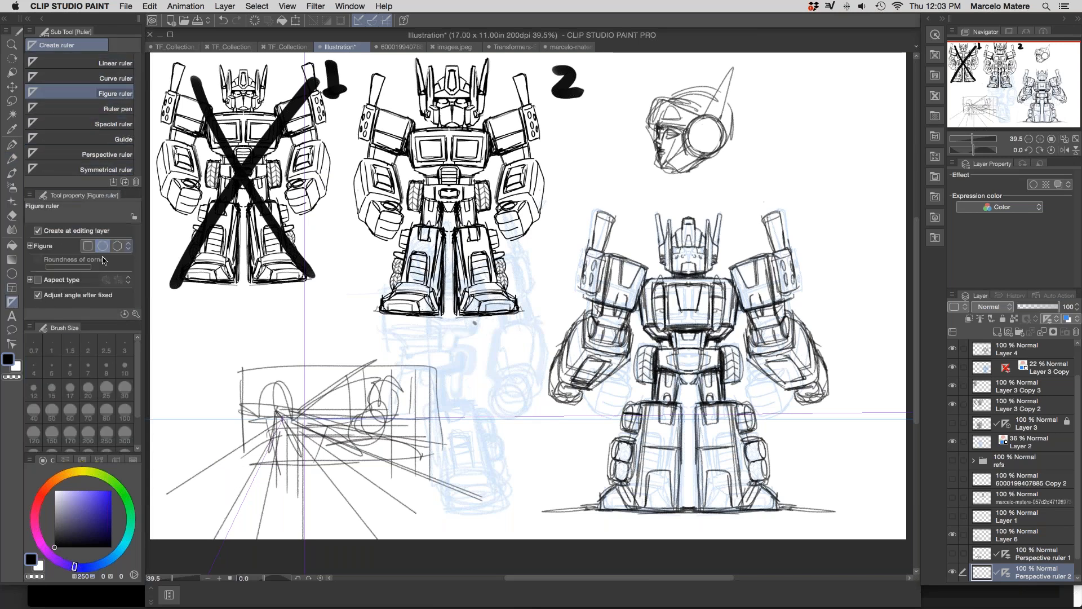
left_click(129, 246)
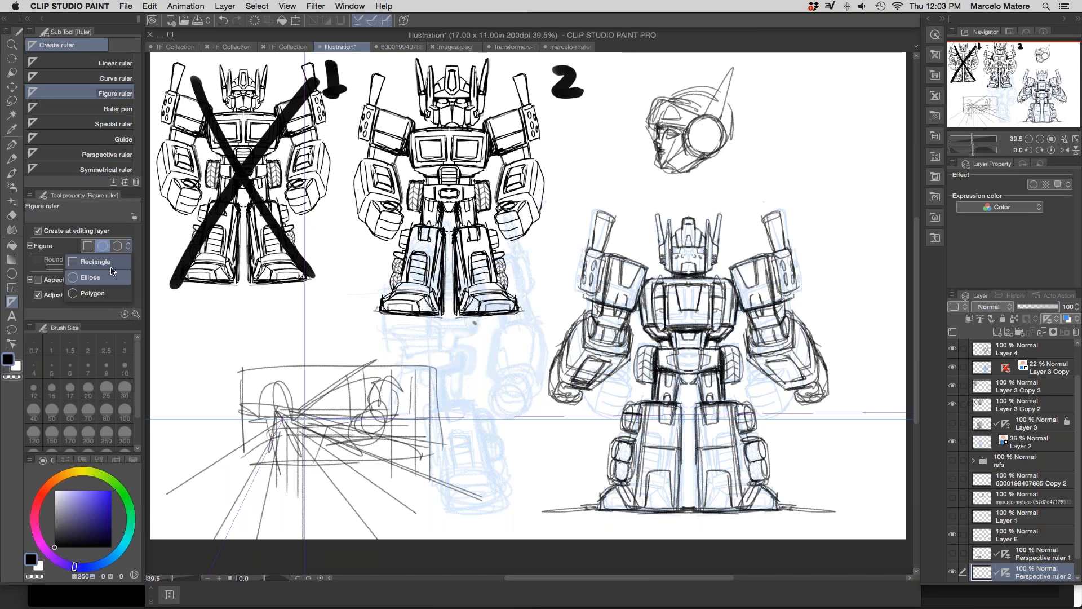
left_click(780, 164)
left_click_drag(781, 88, 746, 273)
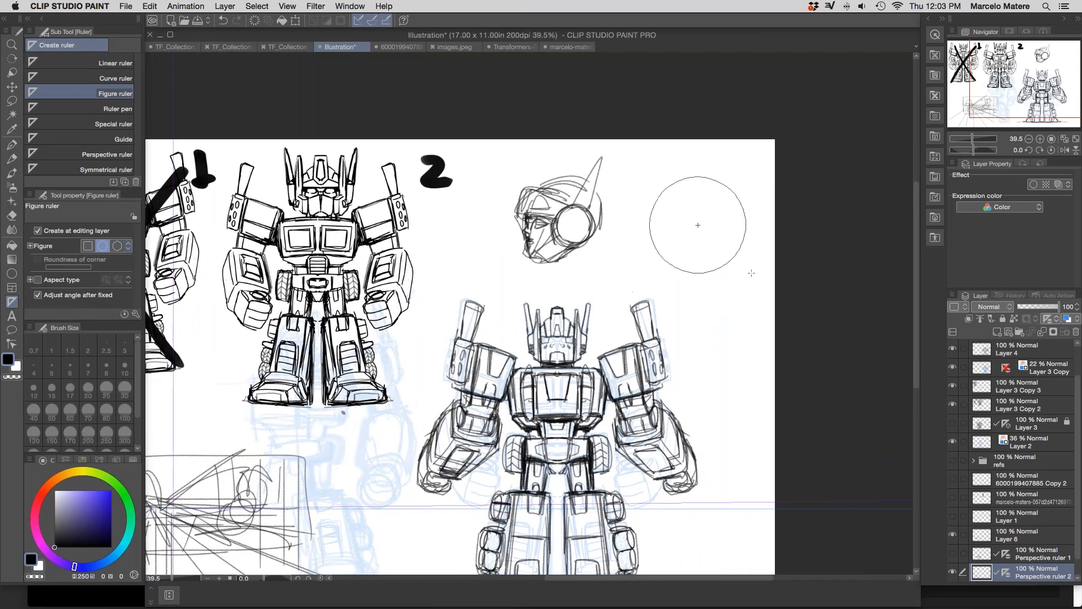
left_click(12, 159)
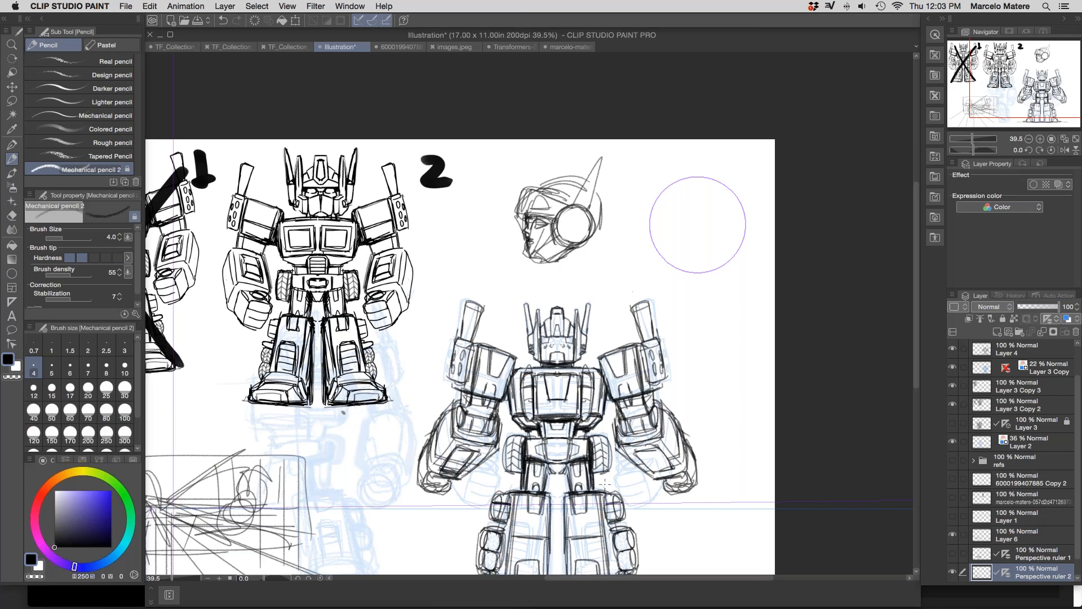
left_click(15, 146)
left_click(15, 159)
left_click_drag(445, 292, 538, 213)
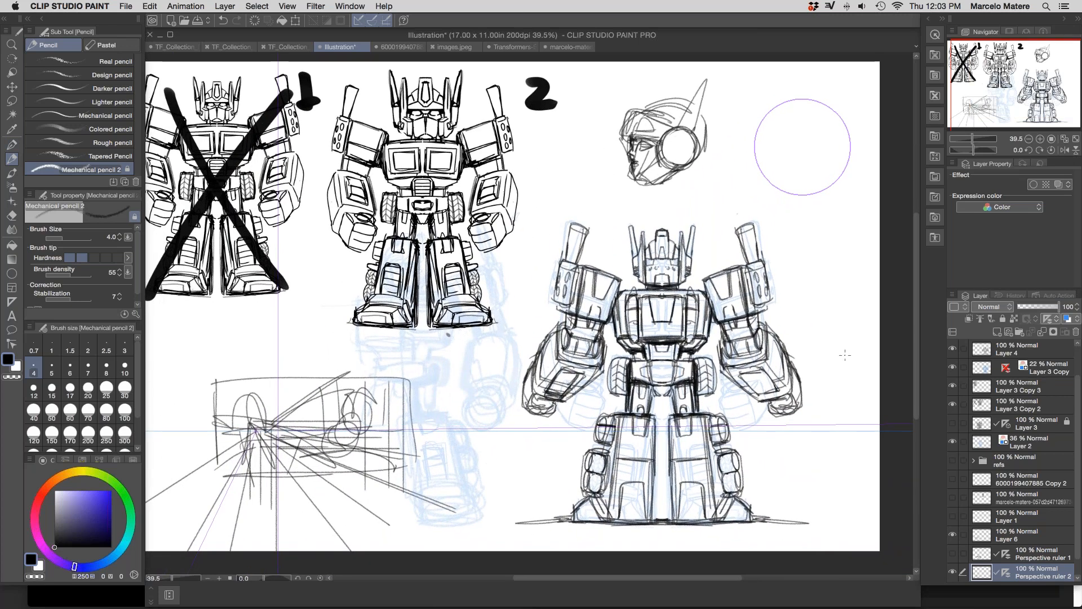
Step: Hide the sketch, Layer 6 and perspective ruler layers, and show only Layer 3 Copy 2 over the paper
scroll(1014, 446, "up", 2)
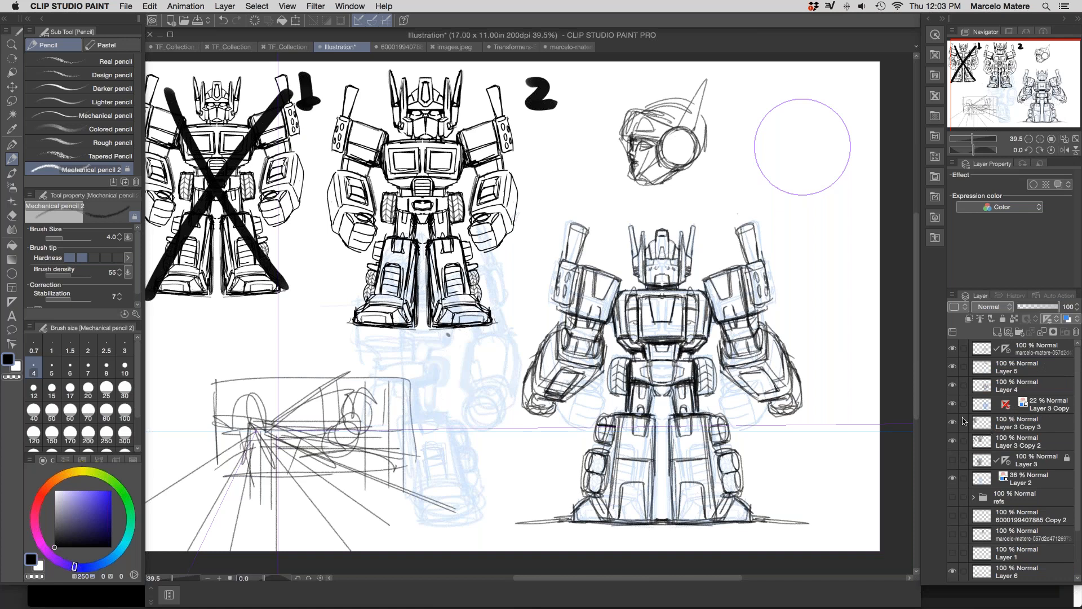
left_click_drag(951, 352, 958, 494)
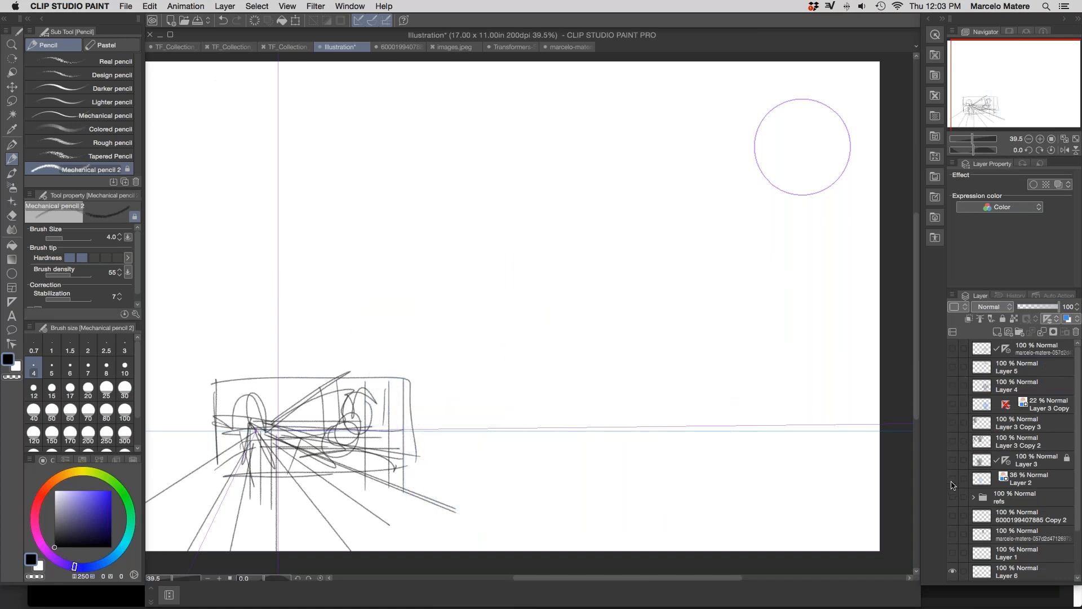
scroll(951, 440, "down", 3)
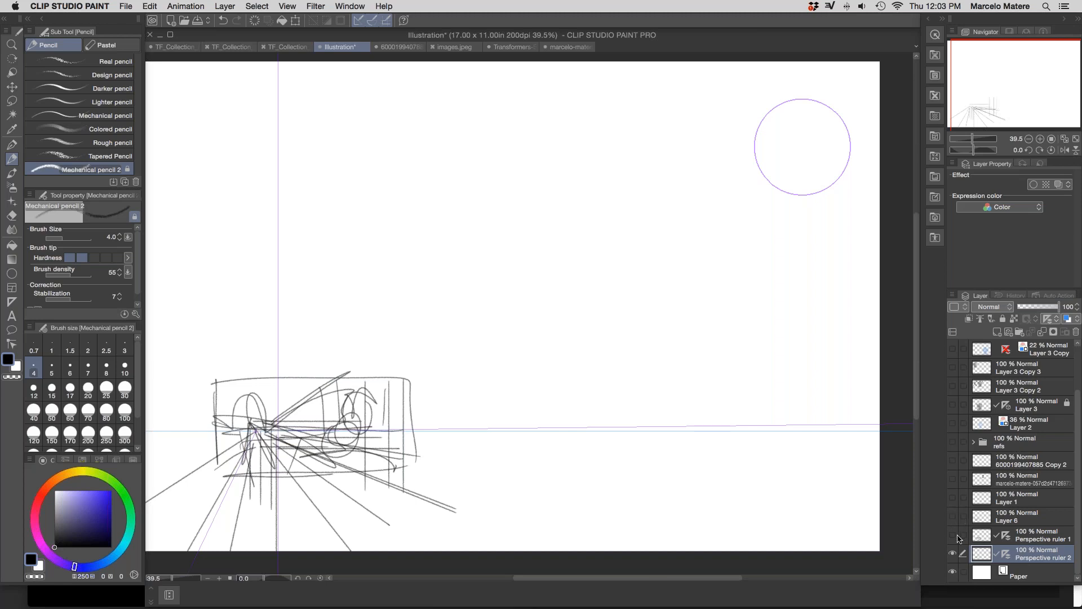
left_click(953, 517)
left_click(952, 536)
left_click(953, 385)
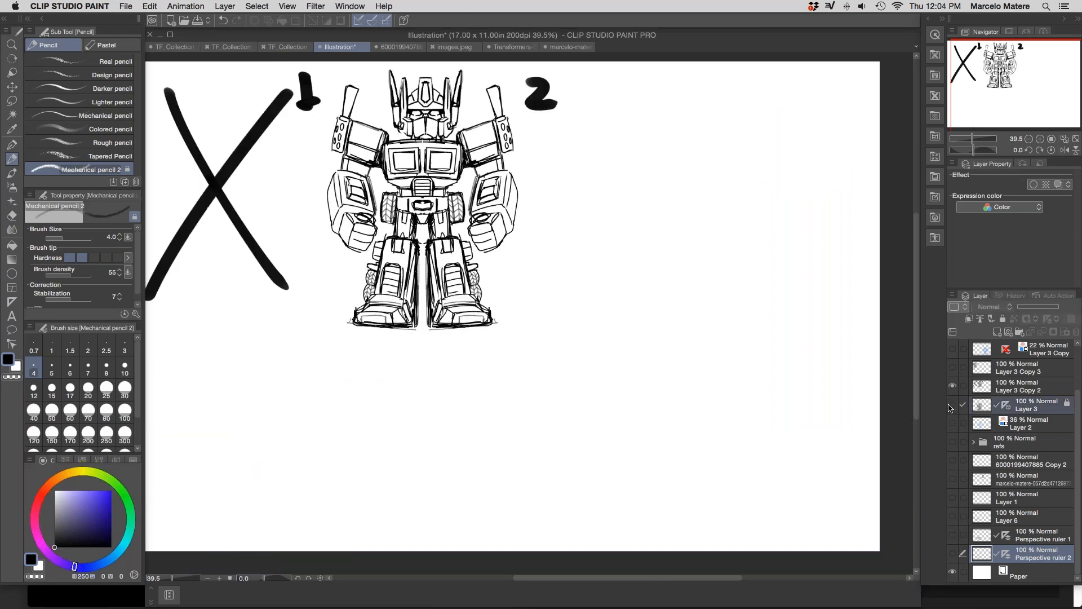
Step: Show Layer 3, toggle Layer 3 Copy 2 and Layer 3 Copy 3 for comparison, and leave both copies hidden
left_click(953, 404)
left_click(952, 386)
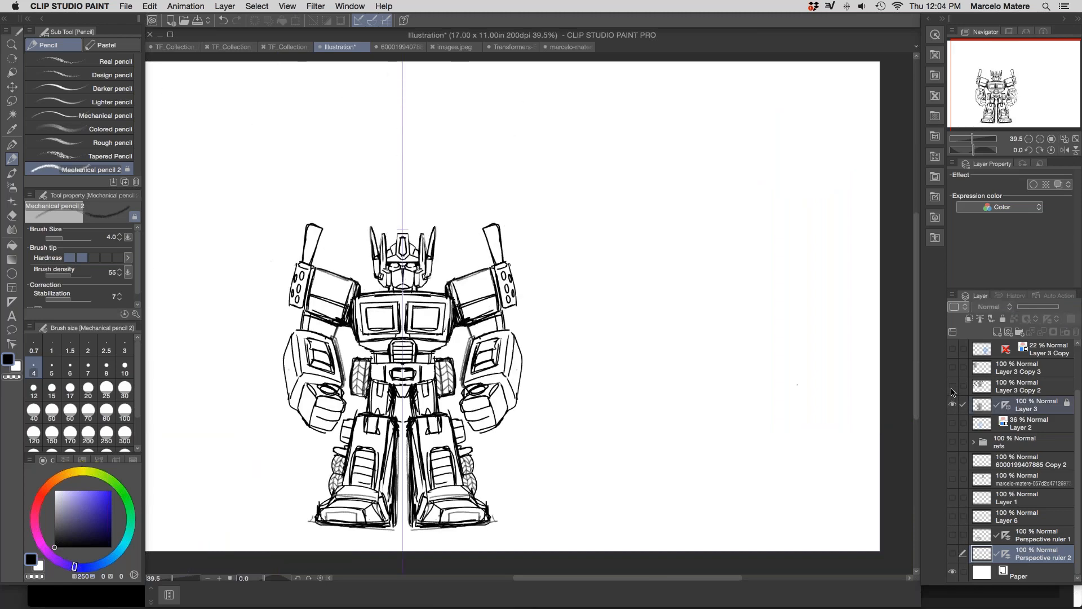
left_click(953, 385)
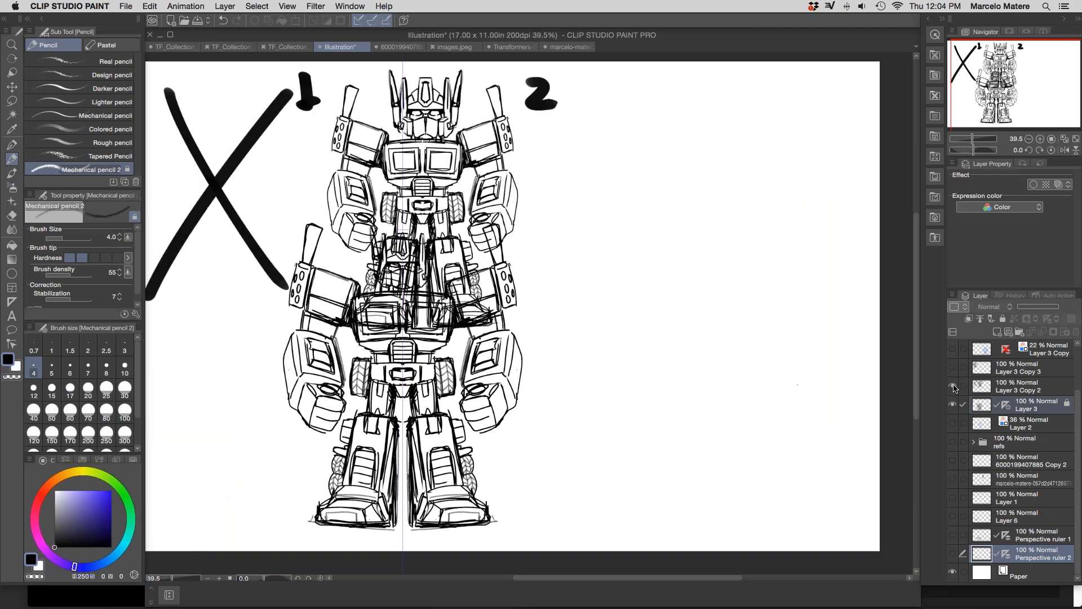
left_click(953, 385)
left_click(953, 367)
left_click(953, 367)
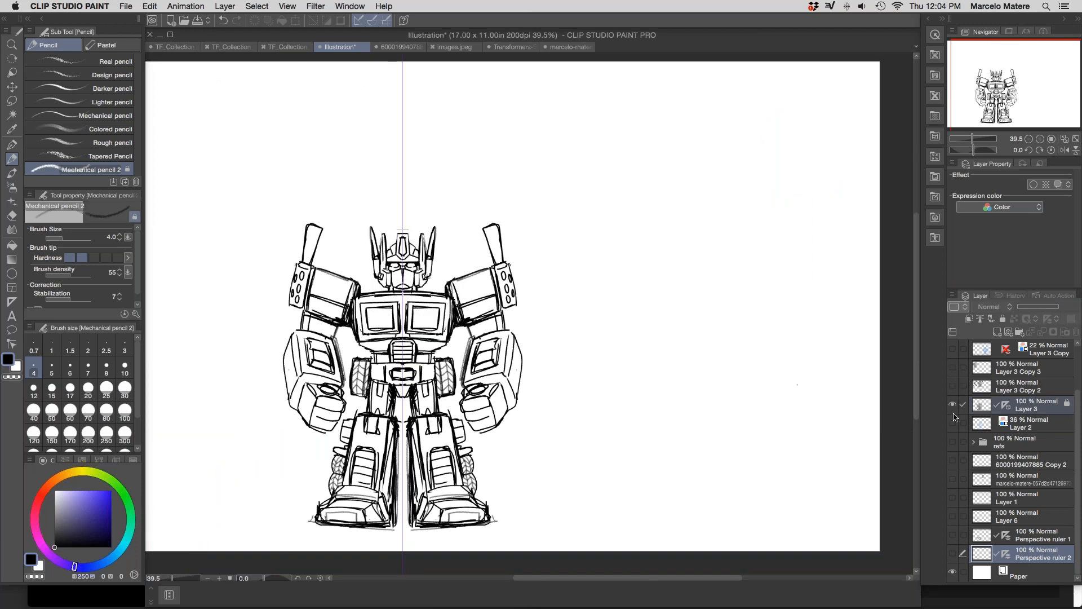
Step: Show Layer 2, Layer 4, Layer 3 Copy and the ruler-equipped torso sketch layer above Layer 5
left_click(953, 423)
scroll(952, 369, "up", 3)
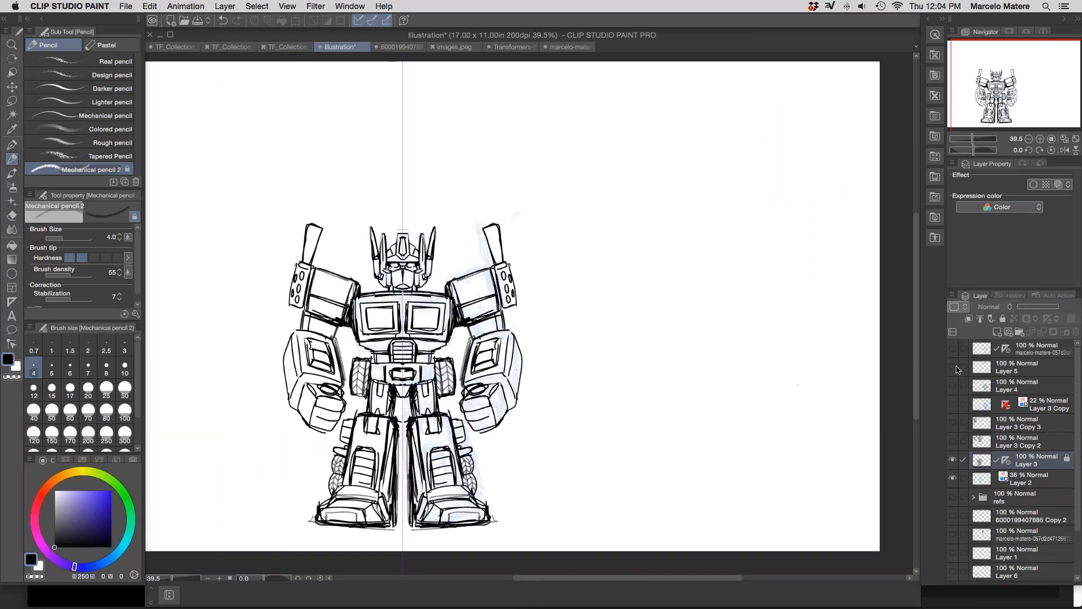
left_click(954, 349)
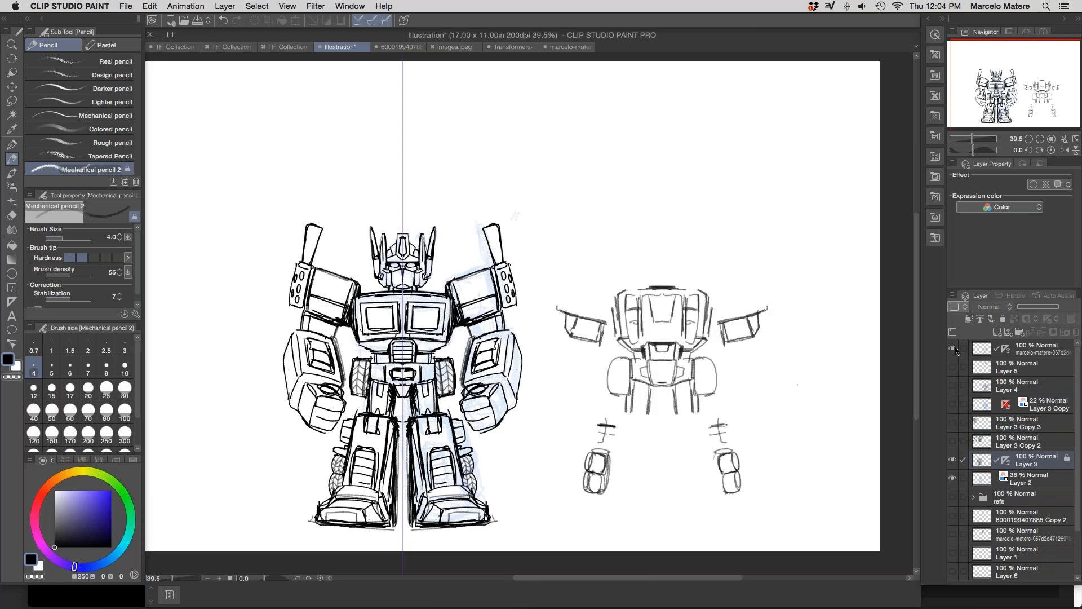
left_click(954, 386)
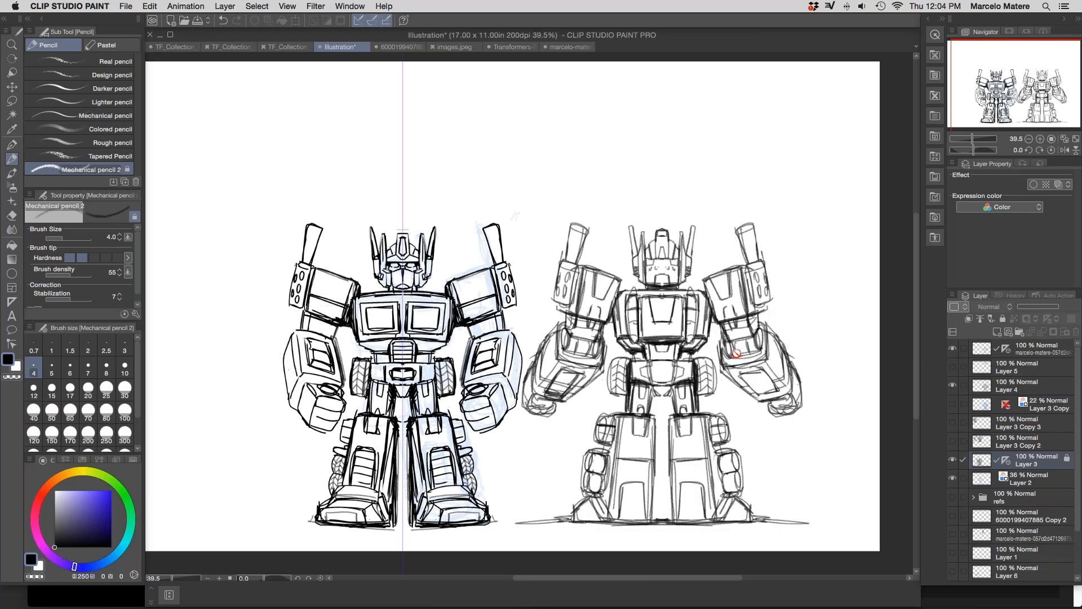
key("slash")
left_click(953, 404)
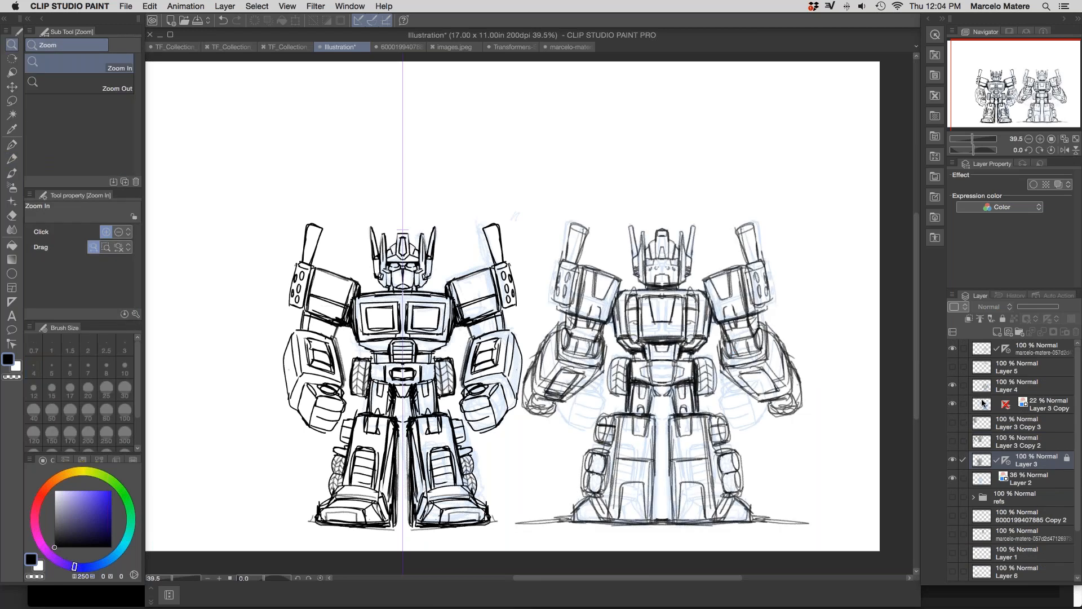
Step: Add a new layer above Layer 5 and create a tall elliptical figure ruler on it, above the back-view robot's head
left_click(705, 345)
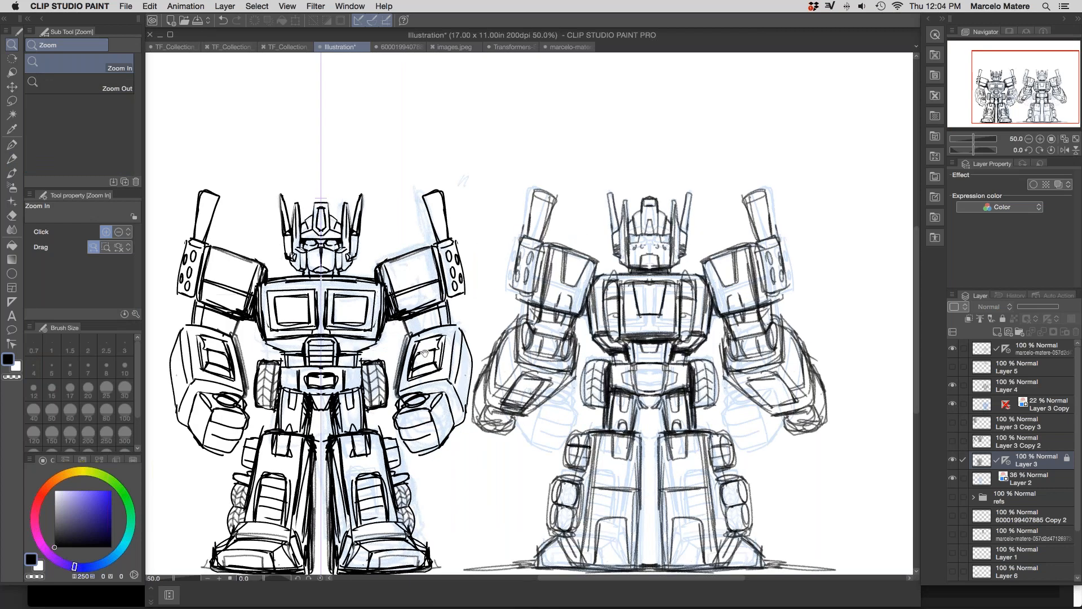
left_click(701, 139)
scroll(599, 254, "up", 4)
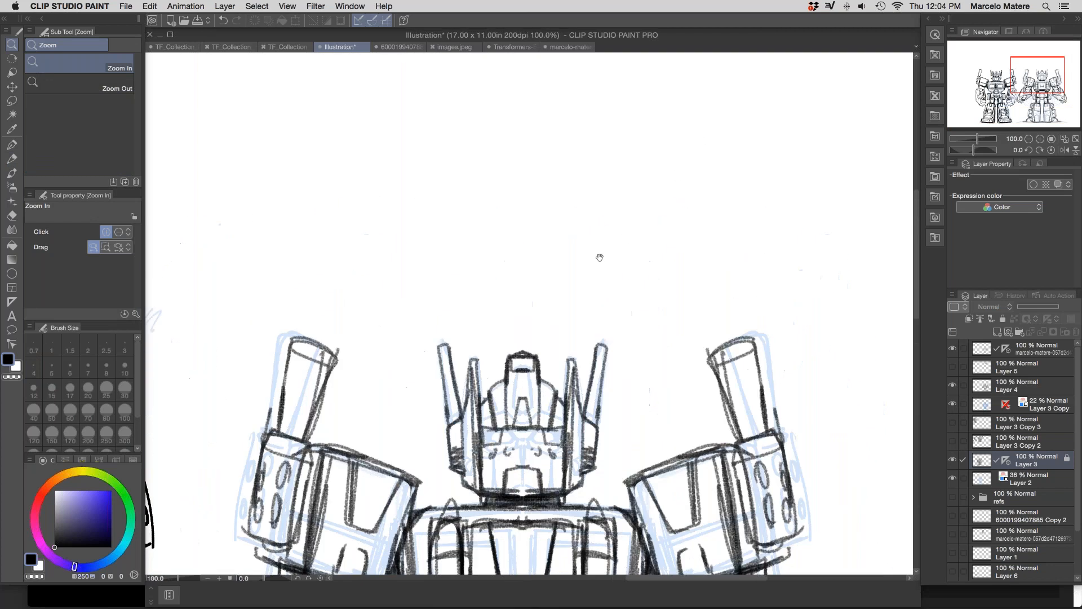
left_click(1020, 374)
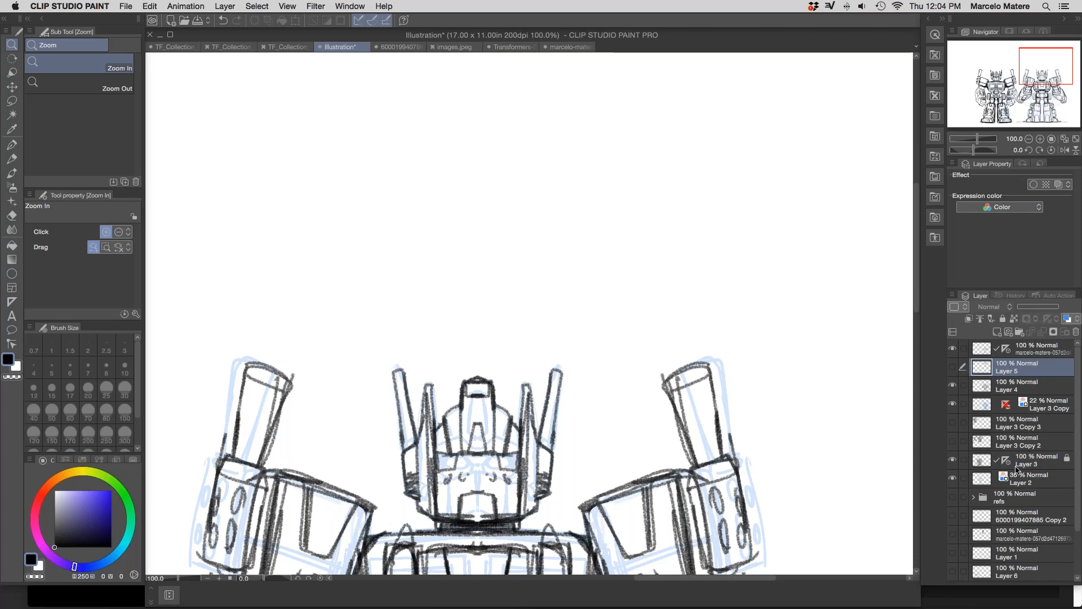
left_click(998, 332)
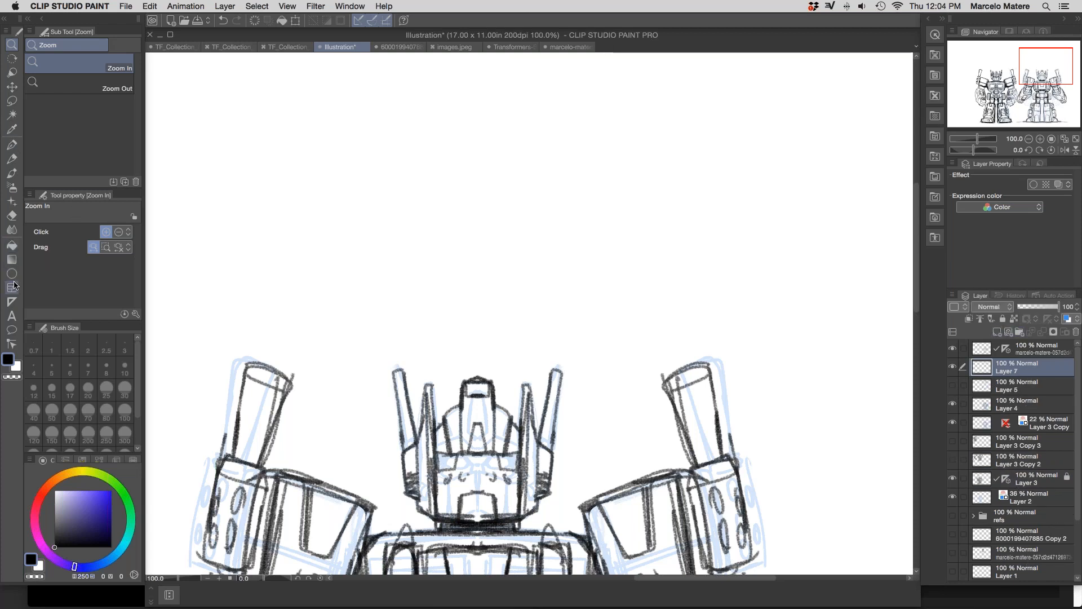
left_click(11, 303)
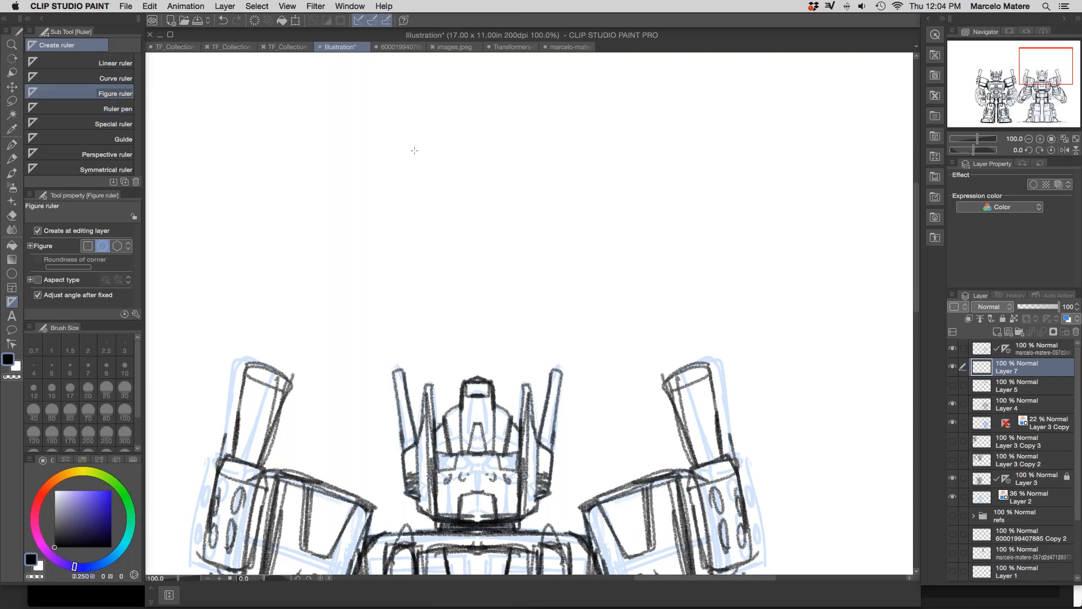
left_click_drag(494, 142, 601, 297)
left_click(598, 290)
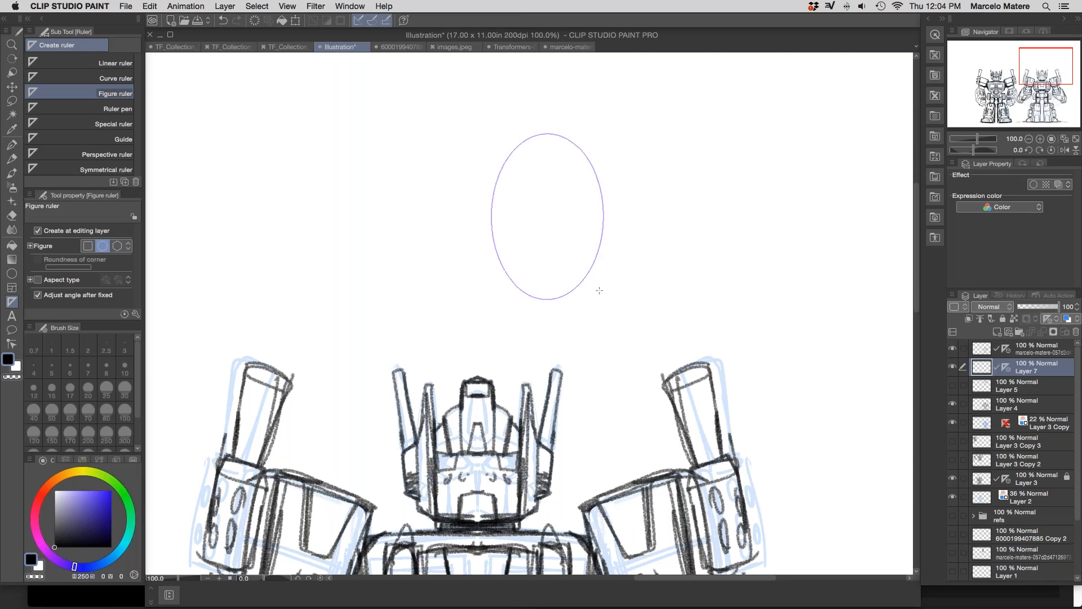
Step: Trace the ellipse along the figure ruler with Mechanical pencil 2 at size 4, undoing the trial strokes
left_click(11, 158)
mouse_move(517, 147)
left_mouse_down()
mouse_move(563, 282)
mouse_move(586, 158)
mouse_move(542, 175)
mouse_move(508, 210)
left_mouse_up()
key("super+z")
key("super+z")
key("super+z")
left_click(149, 5)
left_click(180, 31)
mouse_move(519, 183)
left_mouse_down()
mouse_move(567, 180)
mouse_move(505, 225)
left_mouse_up()
key("super+z")
mouse_move(506, 179)
left_mouse_down()
mouse_move(507, 244)
mouse_move(536, 249)
left_mouse_up()
key("super+z")
mouse_move(516, 150)
left_mouse_down()
mouse_move(572, 145)
mouse_move(589, 201)
left_mouse_up()
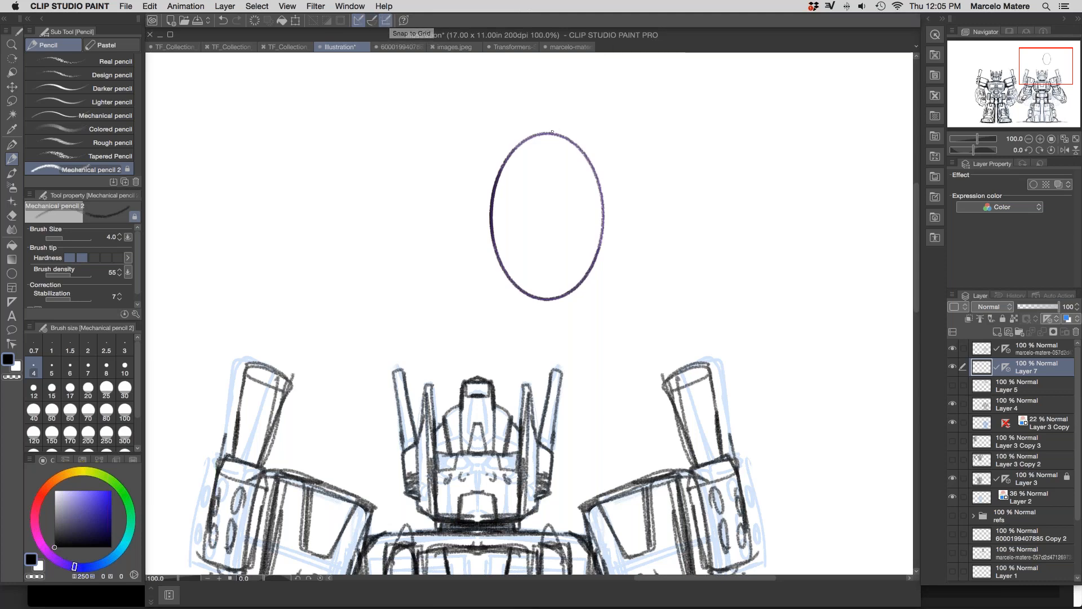
Step: Try to draw pencil lines outward from the ellipse while ruler snapping is on, and undo each attempt
left_click_drag(549, 132, 597, 172)
key("super+z")
left_click_drag(551, 133, 689, 125)
key("super+z")
left_click_drag(588, 130, 599, 143)
key("super+z")
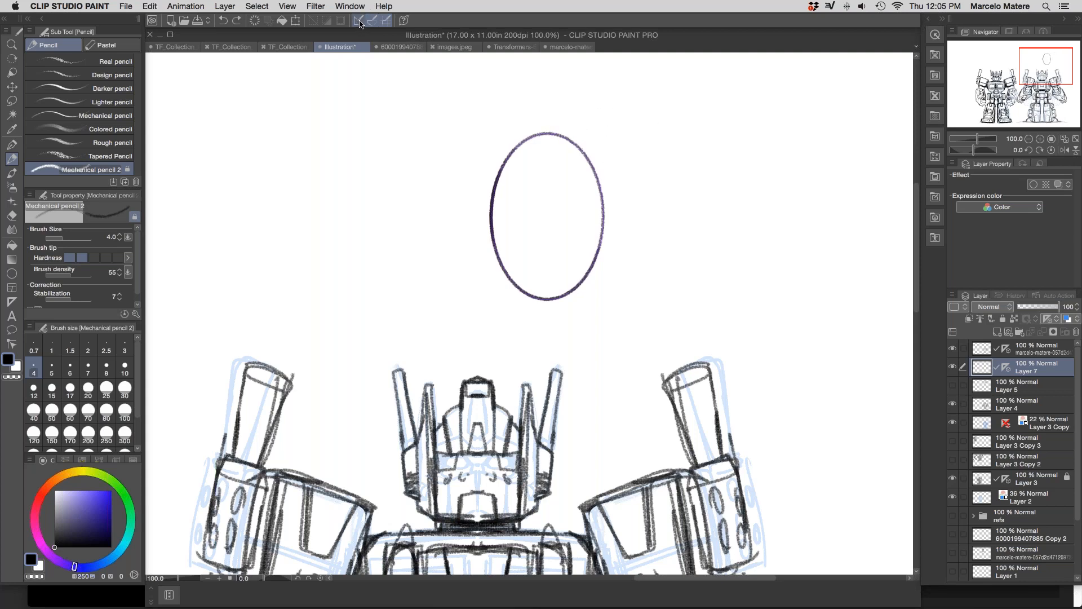
Step: Turn off ruler snapping and sketch freehand the side lines and far end of a barrel extending from the ellipse
left_click(372, 21)
mouse_move(552, 132)
left_mouse_down()
mouse_move(635, 120)
mouse_move(704, 133)
left_mouse_up()
mouse_move(621, 163)
left_mouse_down()
mouse_move(637, 195)
mouse_move(617, 227)
mouse_move(592, 228)
left_mouse_up()
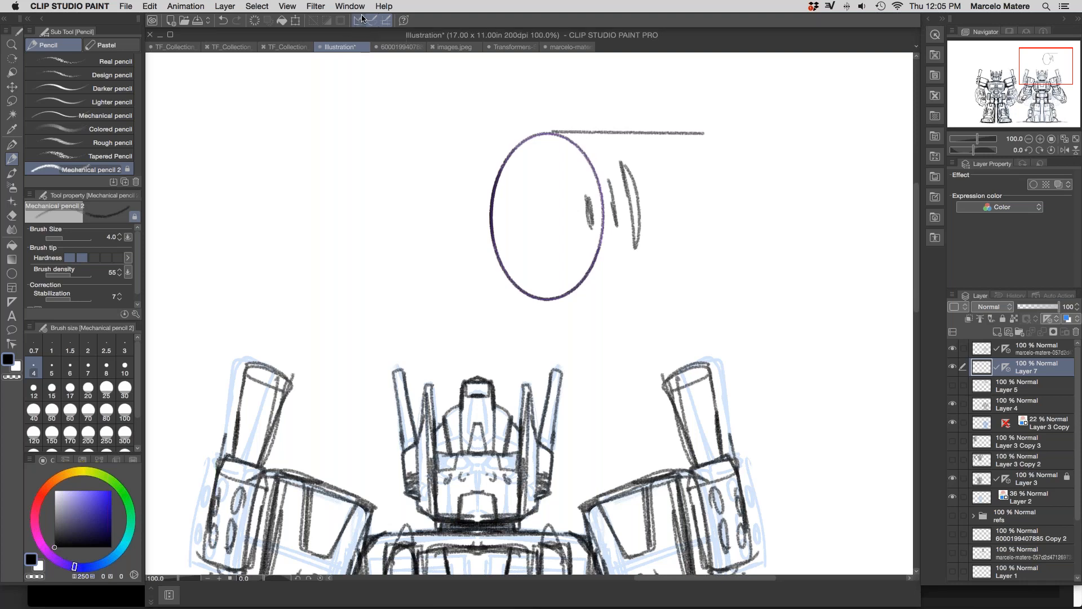
left_click_drag(545, 299, 694, 288)
mouse_move(702, 133)
left_mouse_down()
mouse_move(721, 170)
mouse_move(722, 237)
left_mouse_up()
Step: Clean up the stray strokes around the barrel, redraw its upper edge and sketch concentric rings inside the ellipse
mouse_move(553, 131)
left_mouse_down()
mouse_move(700, 158)
mouse_move(702, 261)
mouse_move(578, 296)
left_mouse_up()
left_click_drag(625, 281, 587, 295)
mouse_move(623, 176)
left_mouse_down()
mouse_move(637, 242)
mouse_move(614, 176)
mouse_move(587, 234)
left_mouse_up()
mouse_move(568, 134)
left_mouse_down()
mouse_move(718, 141)
mouse_move(702, 270)
mouse_move(608, 296)
left_mouse_up()
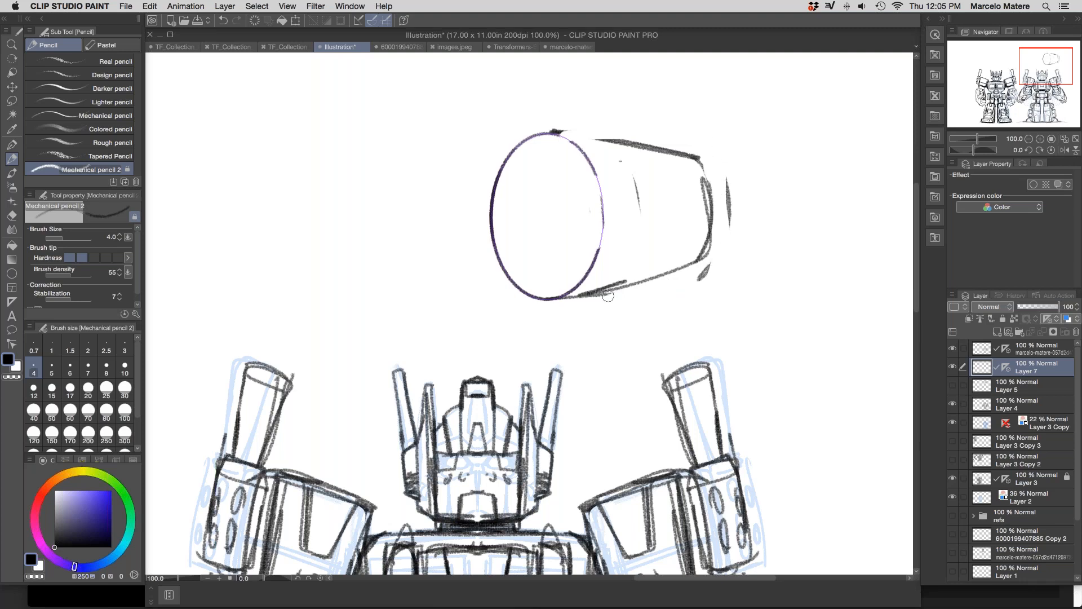
mouse_move(544, 126)
left_mouse_down()
mouse_move(702, 162)
mouse_move(712, 252)
left_mouse_up()
mouse_move(526, 160)
left_mouse_down()
mouse_move(505, 173)
mouse_move(524, 165)
mouse_move(544, 186)
left_mouse_up()
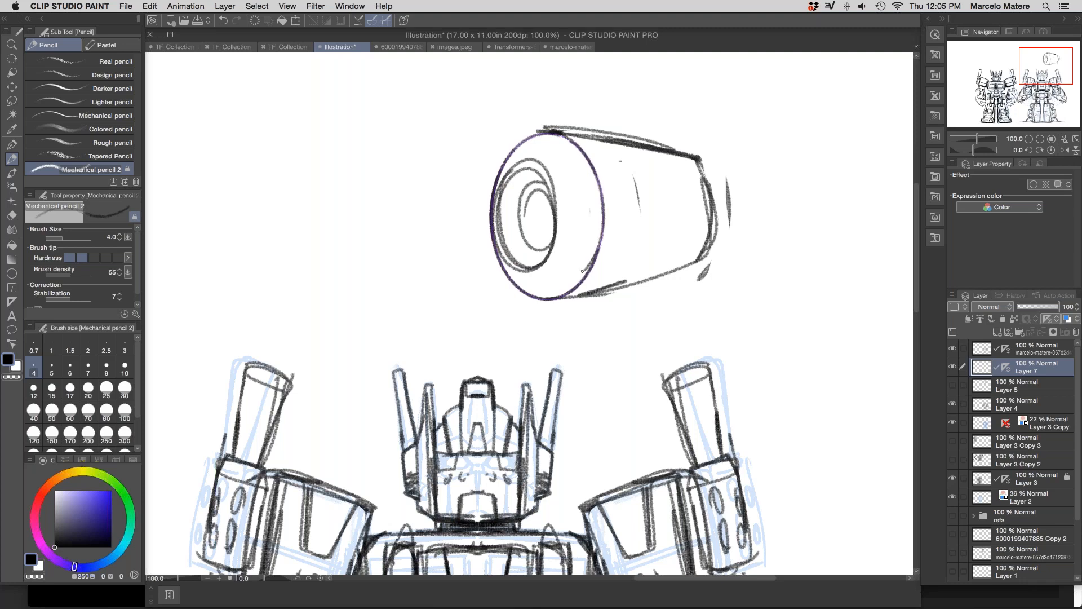
Step: Turn ruler snapping back on and retrace the ellipse's edge nearest the barrel
left_click(358, 20)
left_click_drag(598, 176, 597, 257)
mouse_move(571, 140)
left_mouse_down()
mouse_move(599, 203)
mouse_move(593, 176)
mouse_move(594, 248)
left_mouse_up()
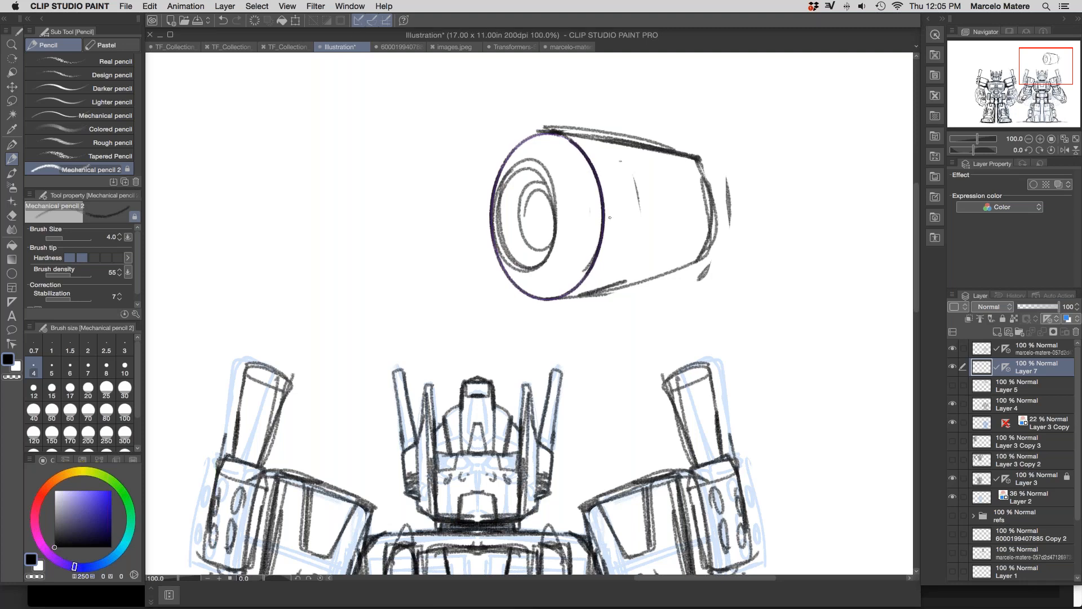
Step: Turn off ruler snapping, draw a few trial strokes just outside the ellipse and erase them
left_click_drag(623, 188, 623, 229)
left_click(359, 21)
left_click_drag(612, 181, 618, 232)
left_click_drag(617, 180, 617, 240)
key("e")
left_click_drag(617, 183, 620, 241)
Step: Draw two pencil panel lines along the barrel's side and a small notch detail between them
left_click(11, 158)
left_click_drag(592, 184, 714, 193)
left_click_drag(601, 244, 712, 230)
left_click_drag(635, 178, 685, 196)
Step: Add short radial lines between the ellipse's inner rings and hatch the central opening dark
mouse_move(503, 172)
left_mouse_down()
mouse_move(493, 192)
mouse_move(495, 214)
mouse_move(523, 211)
left_mouse_up()
left_click_drag(499, 232, 521, 225)
mouse_move(505, 246)
left_mouse_down()
mouse_move(521, 239)
mouse_move(522, 259)
left_mouse_up()
left_click_drag(536, 260, 540, 251)
mouse_move(542, 176)
left_mouse_down()
mouse_move(555, 232)
mouse_move(522, 202)
mouse_move(546, 201)
mouse_move(549, 232)
left_mouse_up()
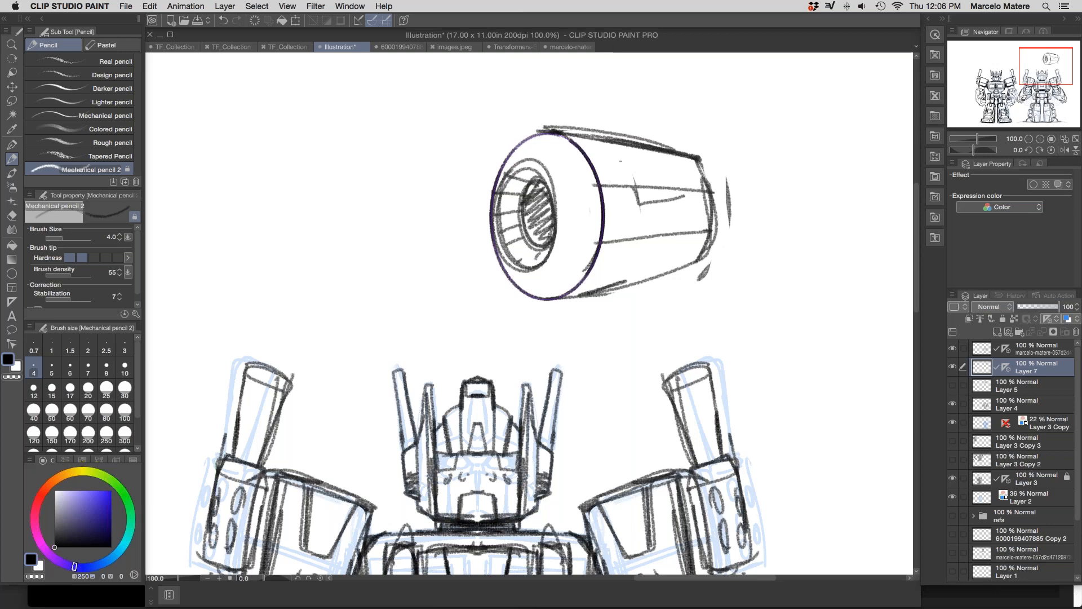
left_click_drag(525, 472, 799, 91)
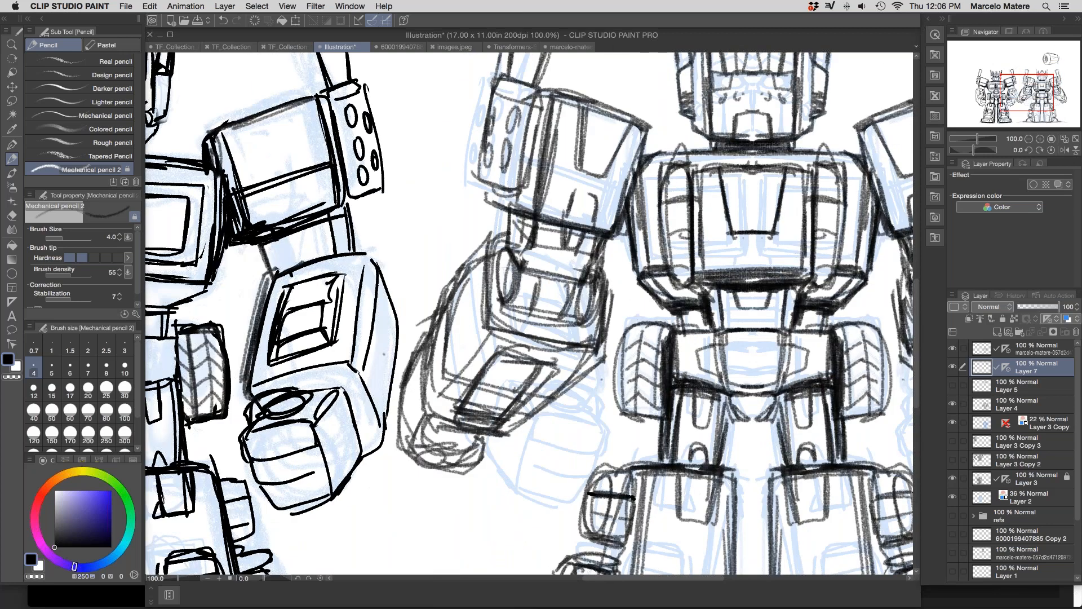
scroll(681, 377, "down", 2)
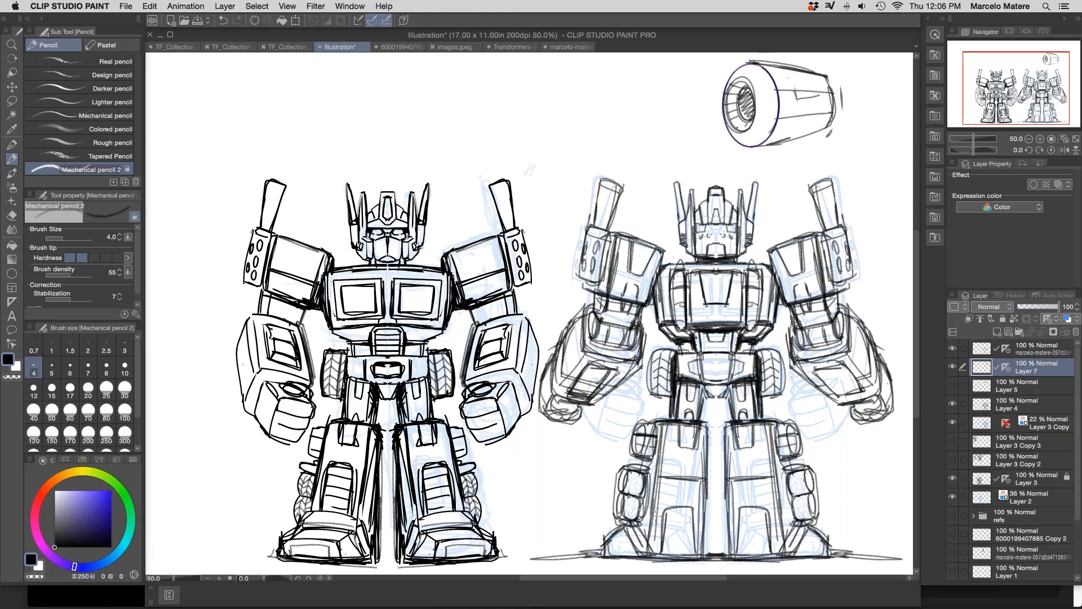
left_click_drag(660, 540, 652, 486)
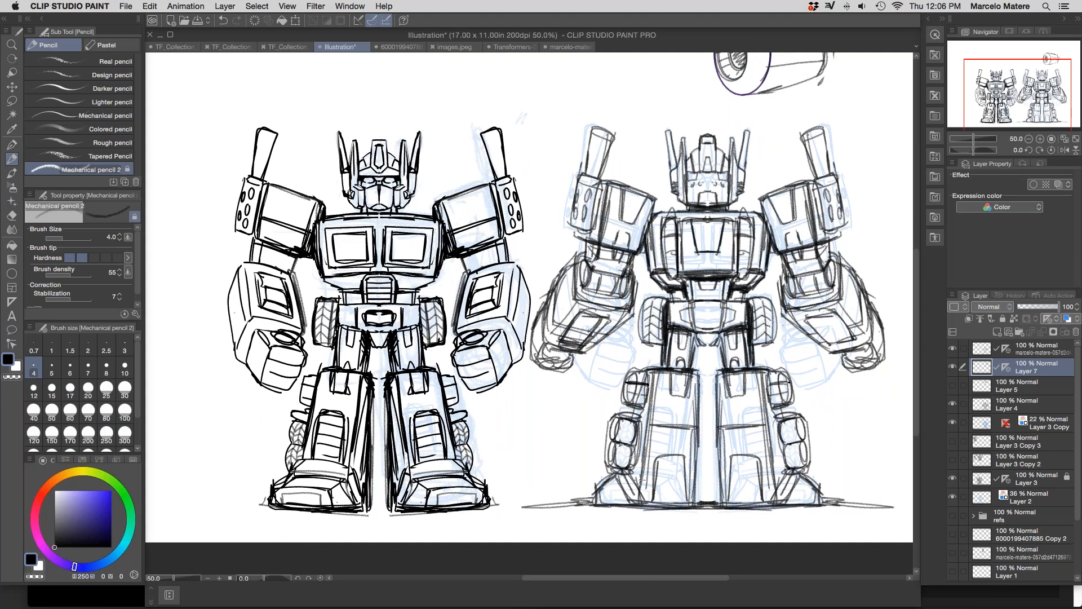
mouse_move(543, 101)
left_mouse_down()
mouse_move(546, 164)
mouse_move(518, 231)
left_mouse_up()
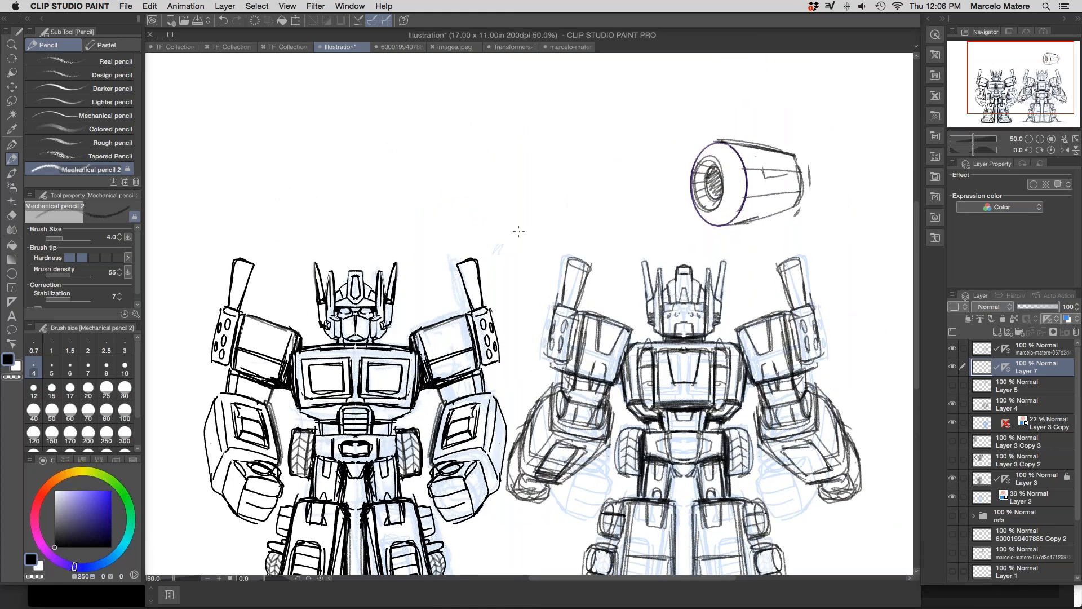
Step: Paint three small black figure silhouettes above the front-view robot with the Real G-Pen at size 30, plus a short mark beside them
key("p")
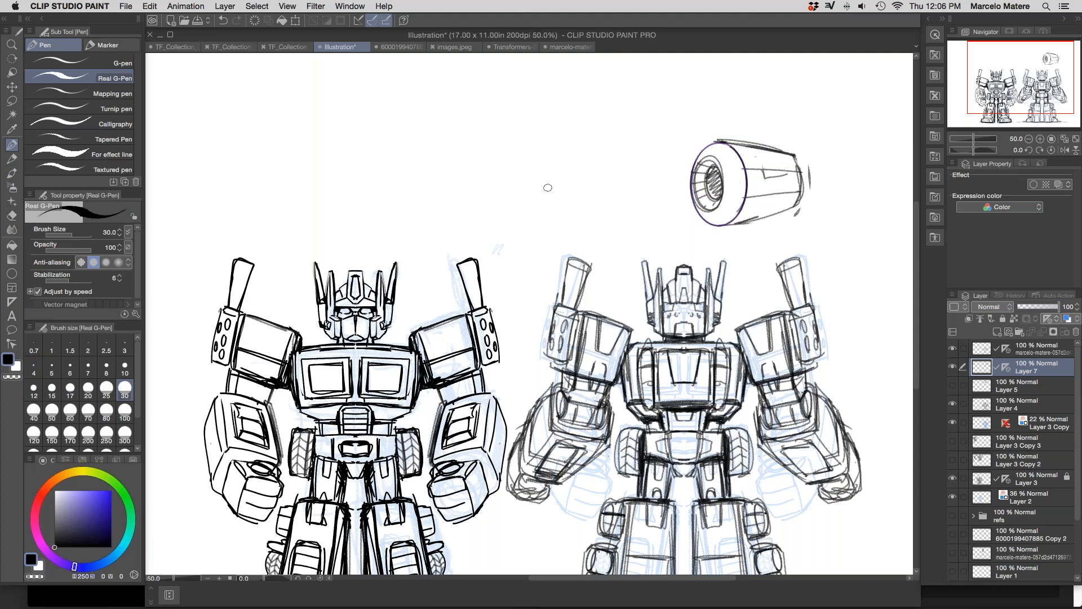
left_click_drag(543, 241, 539, 182)
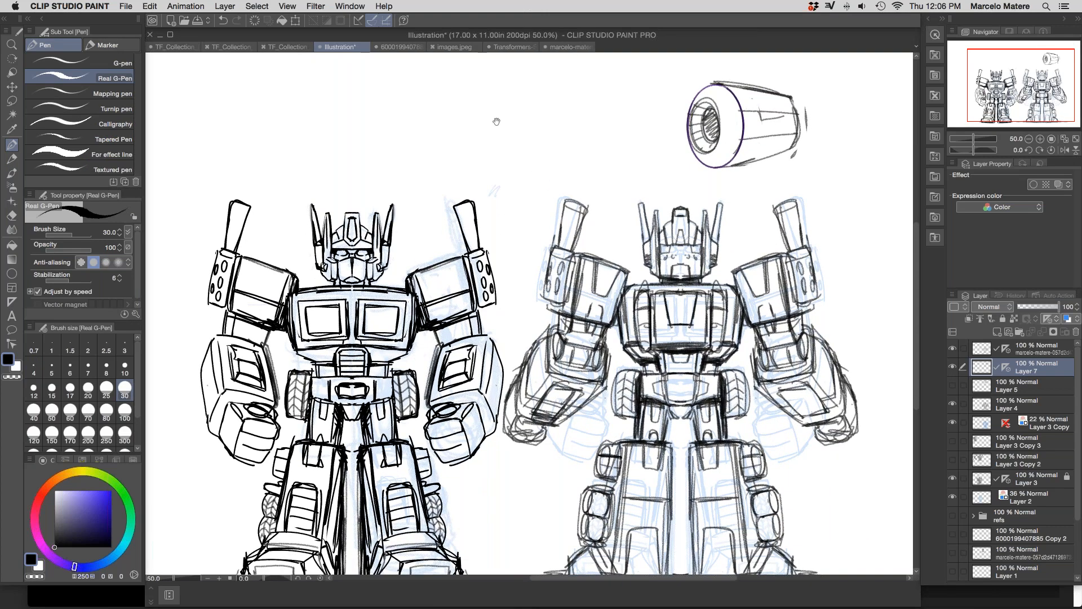
left_click_drag(496, 122, 559, 277)
mouse_move(324, 195)
left_mouse_down()
mouse_move(326, 229)
mouse_move(322, 203)
left_mouse_up()
mouse_move(402, 192)
left_mouse_down()
mouse_move(405, 217)
mouse_move(426, 225)
left_mouse_up()
mouse_move(495, 193)
left_mouse_down()
mouse_move(497, 213)
mouse_move(513, 219)
left_mouse_up()
left_click_drag(334, 194, 329, 185)
mouse_move(321, 200)
left_mouse_down()
mouse_move(305, 215)
mouse_move(344, 209)
left_mouse_up()
mouse_move(323, 217)
left_mouse_down()
mouse_move(316, 238)
mouse_move(339, 243)
left_mouse_up()
mouse_move(401, 179)
left_mouse_down()
mouse_move(395, 220)
mouse_move(412, 230)
mouse_move(414, 217)
mouse_move(407, 240)
mouse_move(423, 243)
mouse_move(398, 239)
left_mouse_up()
mouse_move(500, 177)
left_mouse_down()
mouse_move(488, 203)
mouse_move(500, 198)
mouse_move(512, 211)
mouse_move(476, 230)
mouse_move(476, 245)
mouse_move(521, 257)
mouse_move(482, 237)
mouse_move(471, 205)
mouse_move(458, 217)
mouse_move(548, 226)
mouse_move(526, 174)
mouse_move(517, 189)
mouse_move(482, 167)
mouse_move(476, 179)
mouse_move(495, 177)
mouse_move(517, 190)
left_mouse_up()
left_click_drag(613, 167, 613, 189)
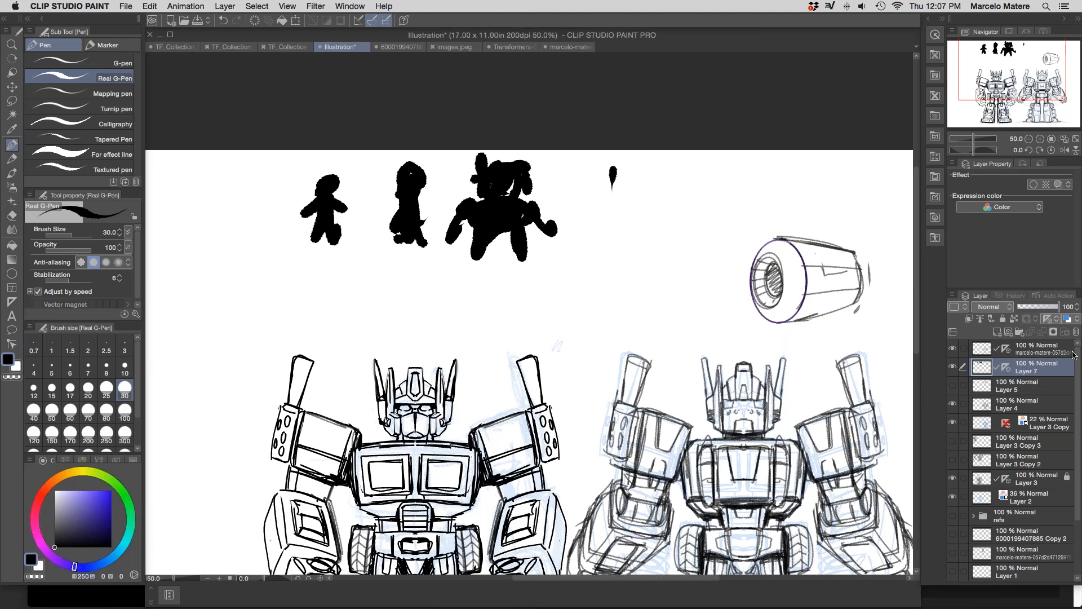
Step: Apply the blue layer color to Layer 7 and lower its opacity to 22%
left_click(1056, 316)
left_click_drag(1055, 312, 1028, 311)
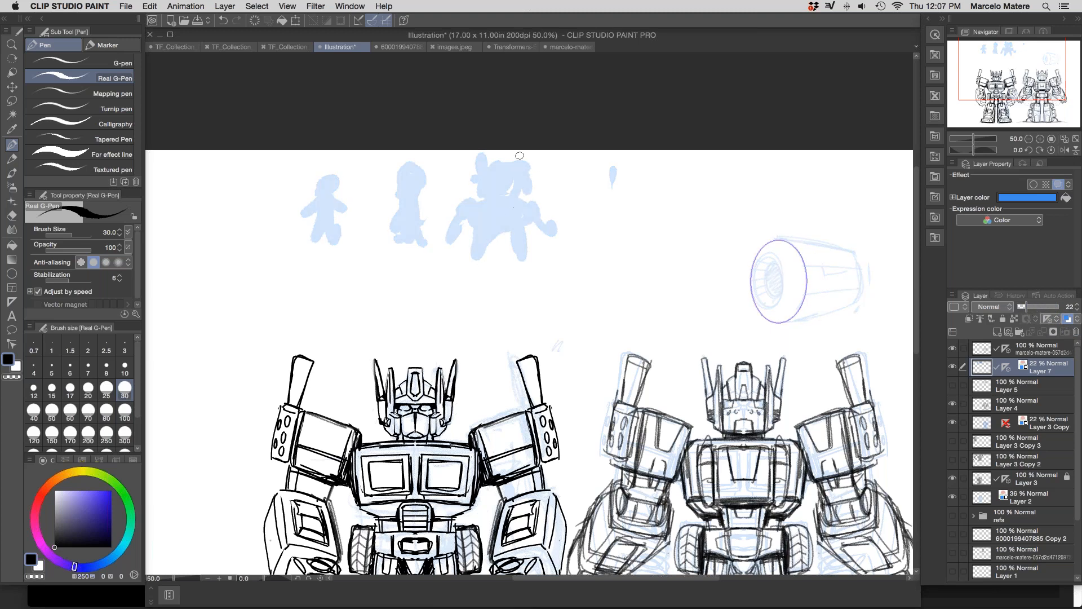
Step: Paint an arrow pointing at the third silhouette and another pointing down beside the front-view robot's head
left_click_drag(494, 379, 480, 354)
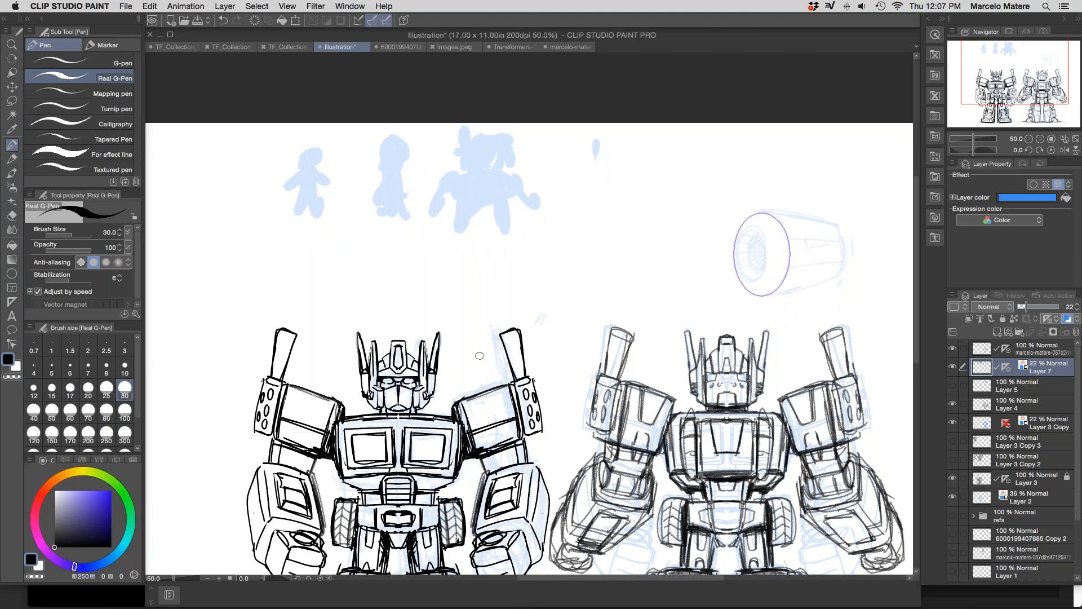
mouse_move(558, 139)
left_mouse_down()
mouse_move(533, 174)
mouse_move(546, 167)
left_mouse_up()
mouse_move(474, 309)
left_mouse_down()
mouse_move(463, 369)
mouse_move(450, 381)
left_mouse_up()
left_click_drag(453, 357, 473, 370)
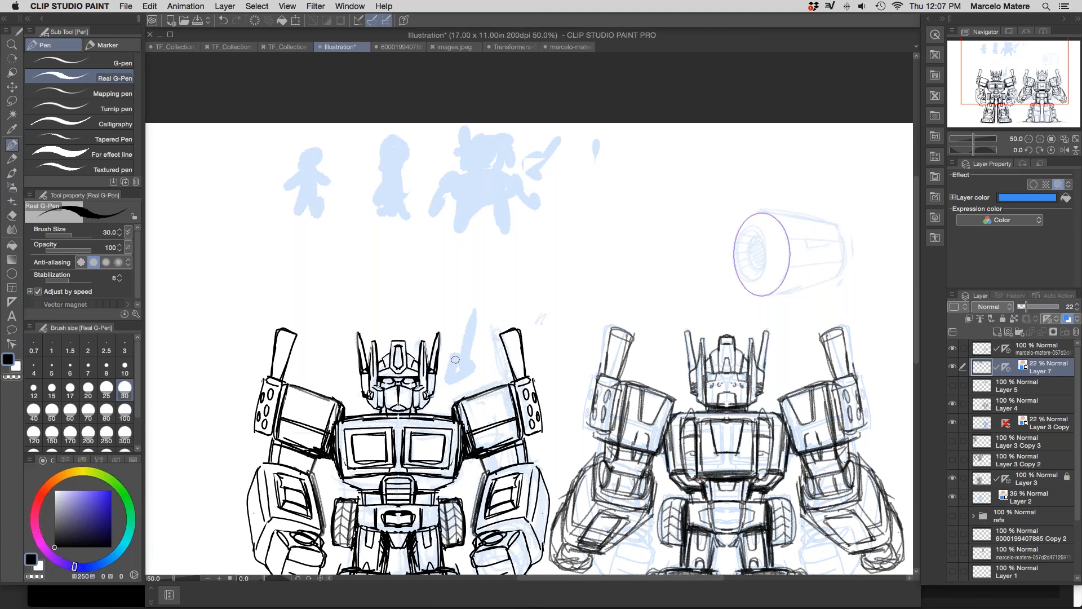
Step: Paint a rough seated figure next to a box with a tall bar and a base line, beside the third silhouette
left_click_drag(563, 230, 560, 290)
left_click_drag(566, 225, 596, 223)
left_click_drag(553, 284, 609, 291)
mouse_move(606, 225)
left_mouse_down()
mouse_move(609, 288)
mouse_move(621, 139)
left_mouse_up()
mouse_move(620, 139)
left_mouse_down()
mouse_move(610, 289)
mouse_move(564, 308)
left_mouse_up()
mouse_move(559, 299)
left_mouse_down()
mouse_move(560, 317)
mouse_move(613, 315)
left_mouse_up()
mouse_move(599, 158)
left_mouse_down()
mouse_move(596, 235)
mouse_move(557, 224)
mouse_move(516, 293)
mouse_move(542, 296)
left_mouse_up()
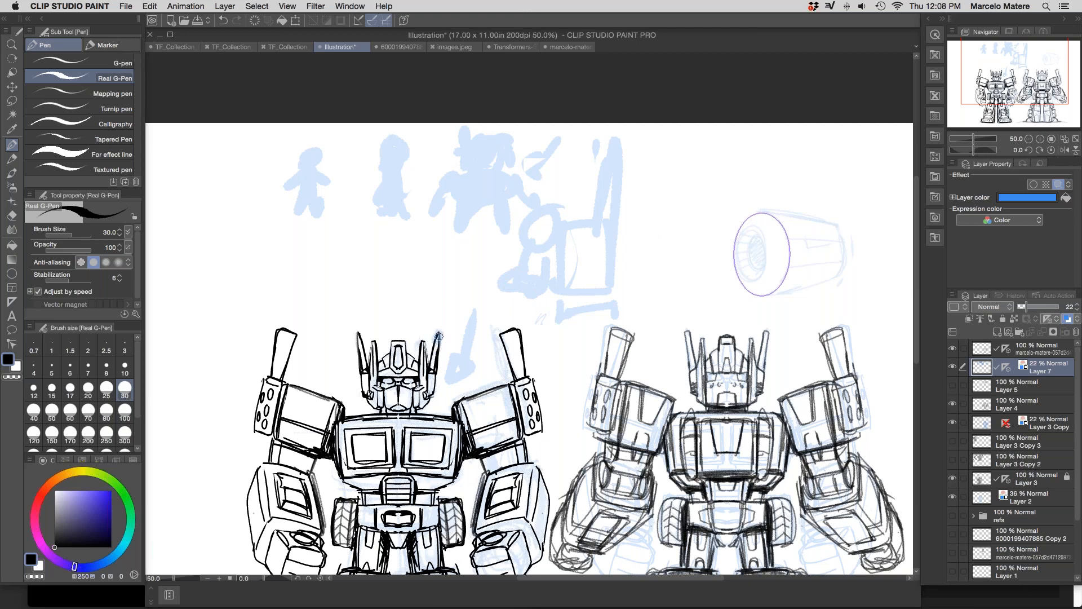
Step: Paint annotation marks above the front-view robot's head, an arrow near its shoulder and another arrow beside the seated-figure sketch
left_click_drag(447, 296, 441, 331)
mouse_move(394, 269)
left_mouse_down()
mouse_move(398, 304)
mouse_move(411, 282)
left_mouse_up()
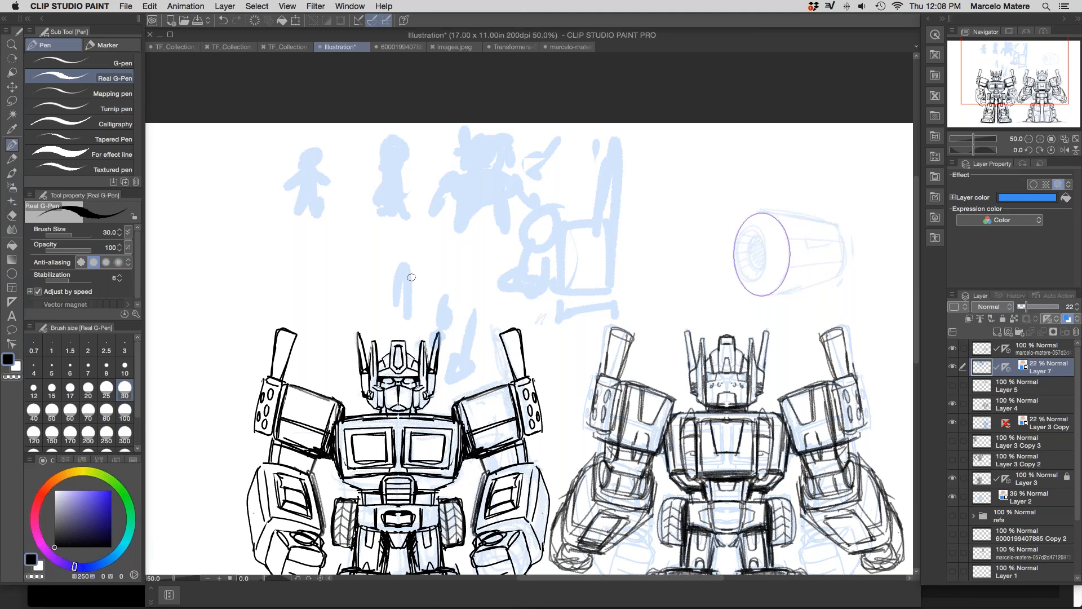
left_click_drag(544, 466, 503, 394)
left_click_drag(528, 293, 513, 313)
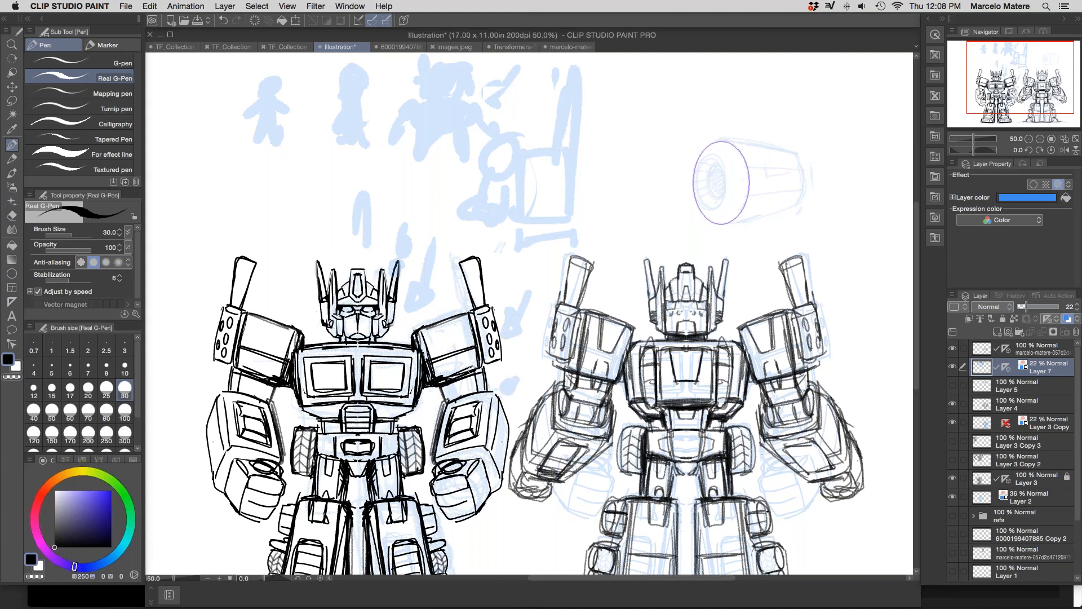
left_click_drag(506, 357, 485, 482)
mouse_move(623, 288)
left_mouse_down()
mouse_move(584, 326)
mouse_move(592, 311)
left_mouse_up()
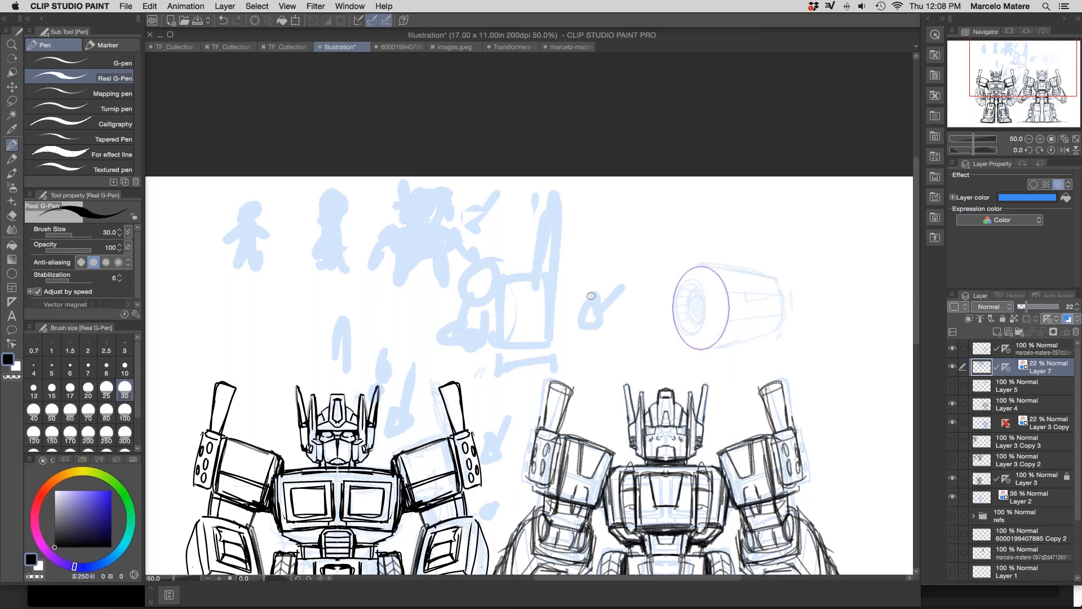
left_click_drag(512, 407, 509, 334)
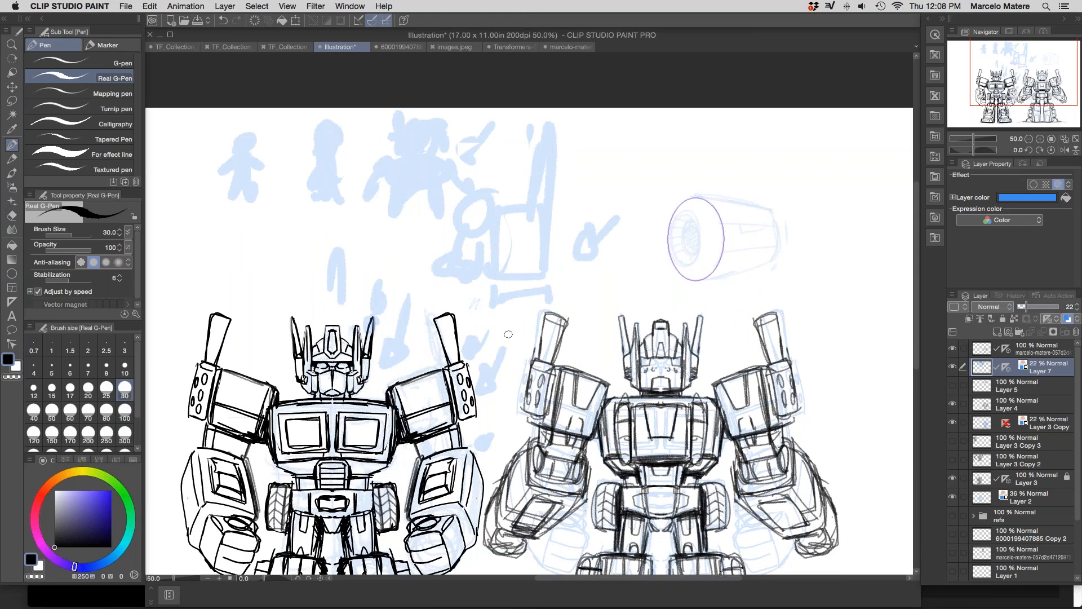
Step: Paint a rough capped cylinder below the first silhouette, plus an upward arrow, a loop and a small mark beside the back-view robot's arm
mouse_move(190, 242)
left_mouse_down()
mouse_move(292, 245)
mouse_move(232, 283)
mouse_move(185, 240)
mouse_move(194, 278)
mouse_move(197, 257)
mouse_move(303, 232)
left_mouse_up()
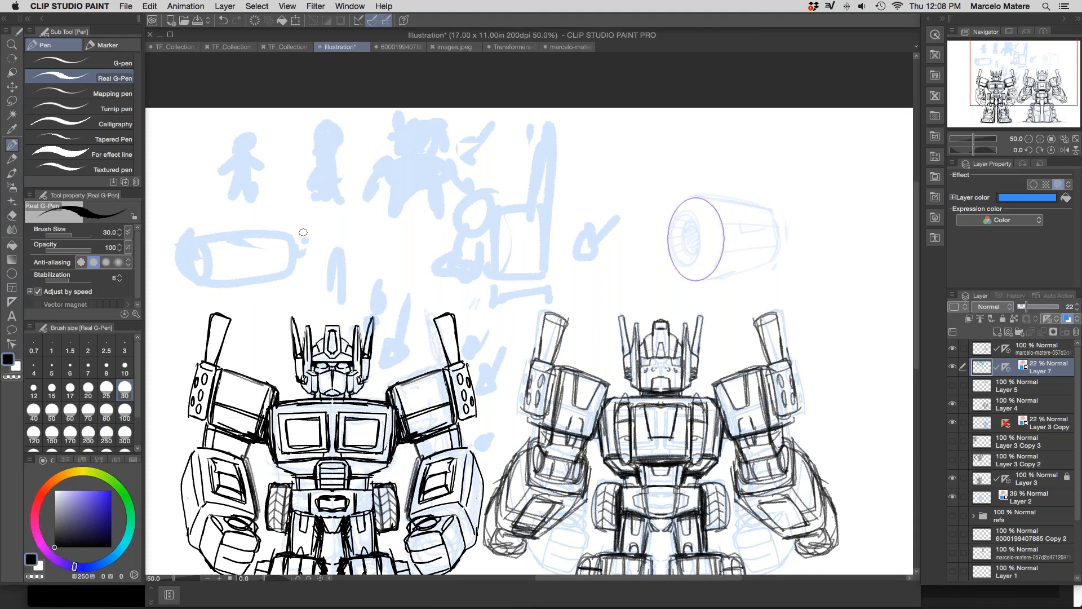
scroll(464, 458, "right", 5)
scroll(464, 459, "down", 2)
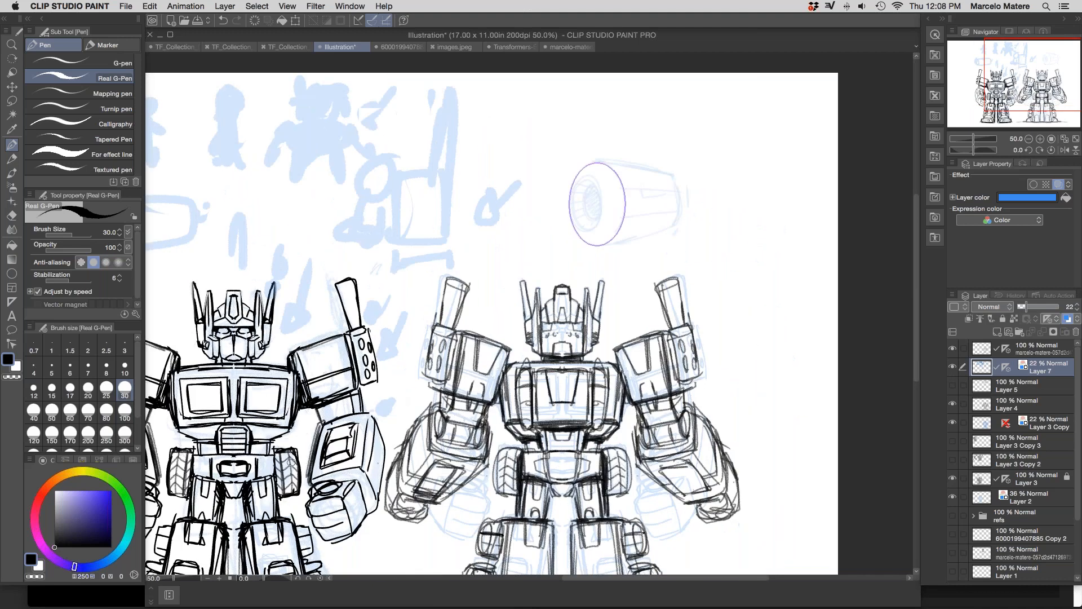
scroll(651, 477, "right", 3)
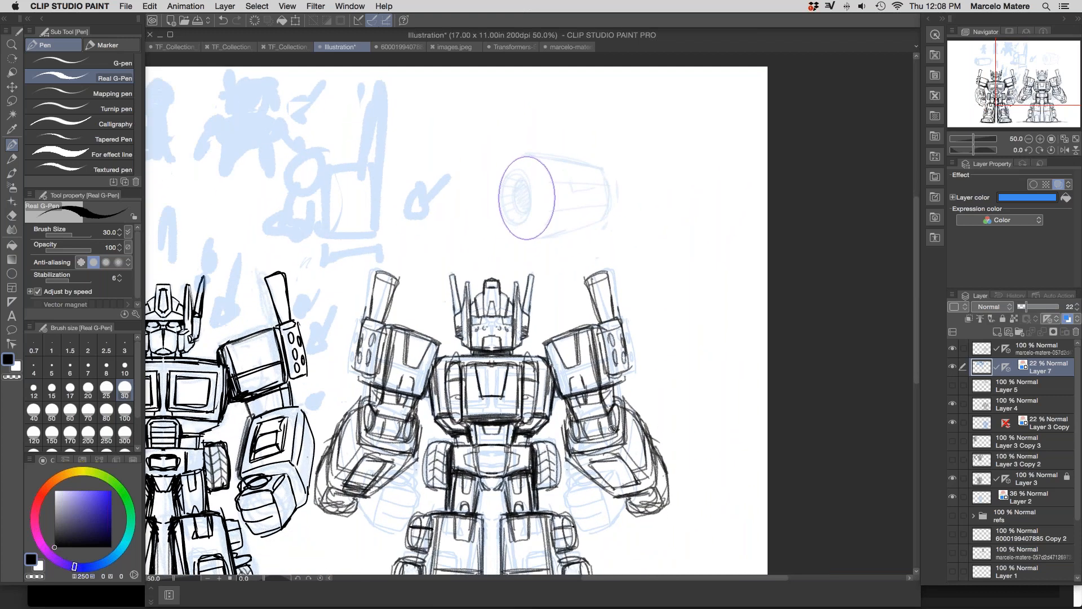
mouse_move(670, 558)
left_mouse_down()
mouse_move(679, 462)
mouse_move(703, 483)
left_mouse_up()
mouse_move(648, 397)
left_mouse_down()
mouse_move(699, 421)
mouse_move(689, 444)
mouse_move(724, 421)
left_mouse_up()
left_click_drag(719, 333, 731, 306)
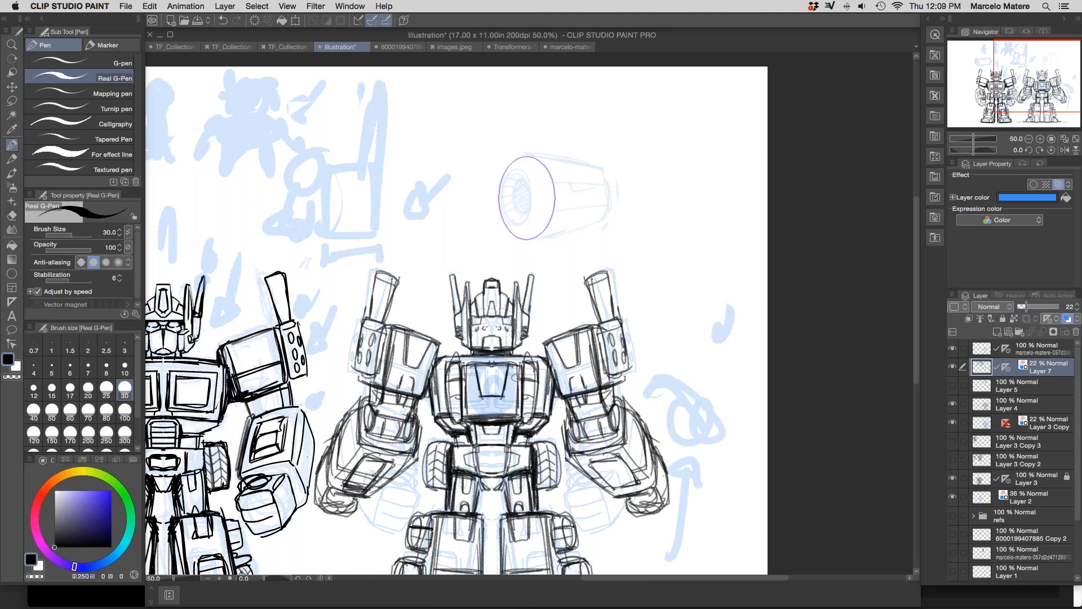
Step: Paint a thick-lined cylinder with a heavy front rim and small marks inside, beside the perspective cylinder above the back-view robot
left_click_drag(581, 496, 708, 373)
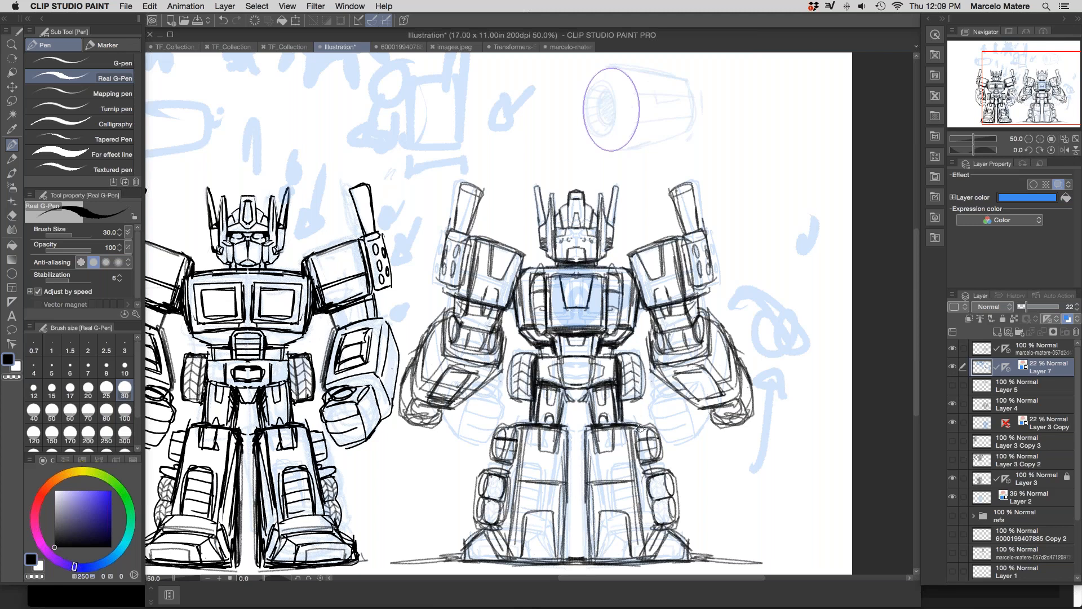
left_click_drag(678, 208, 621, 328)
mouse_move(683, 231)
left_mouse_down()
mouse_move(706, 260)
mouse_move(702, 276)
left_mouse_up()
mouse_move(681, 226)
left_mouse_down()
mouse_move(712, 221)
mouse_move(760, 271)
left_mouse_up()
left_click_drag(760, 279, 702, 290)
left_click_drag(732, 242, 728, 266)
mouse_move(734, 249)
left_mouse_down()
mouse_move(751, 239)
mouse_move(692, 276)
mouse_move(688, 265)
mouse_move(686, 279)
left_mouse_up()
Step: Switch to the Dense watercolor brush, reduce it to size 12 and paint a thinner-lined cylinder above the thick-lined one
key("e")
key("b")
mouse_move(684, 228)
left_mouse_down()
mouse_move(683, 285)
mouse_move(686, 221)
left_mouse_up()
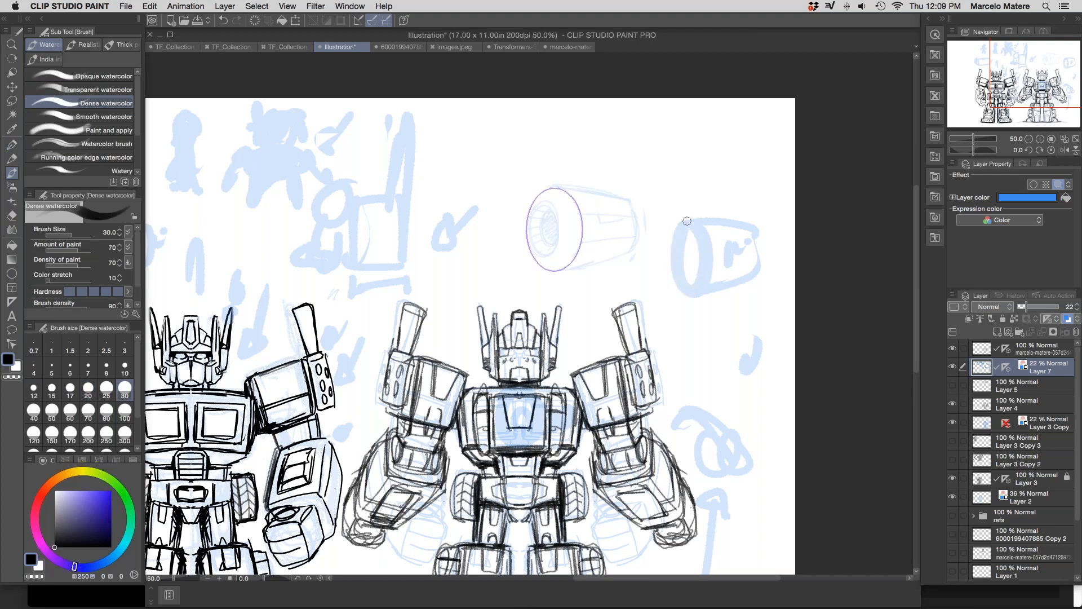
key("bracketleft")
key("bracketleft")
key("bracketleft")
key("bracketleft")
key("bracketleft")
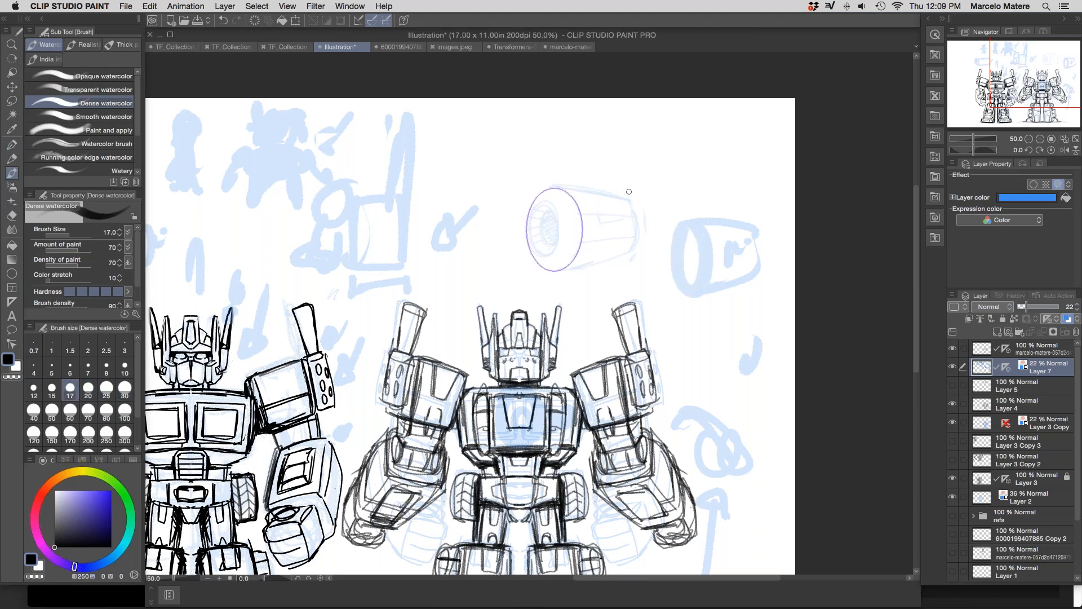
mouse_move(660, 138)
left_mouse_down()
mouse_move(661, 170)
mouse_move(646, 133)
mouse_move(700, 139)
mouse_move(688, 186)
mouse_move(701, 136)
left_mouse_up()
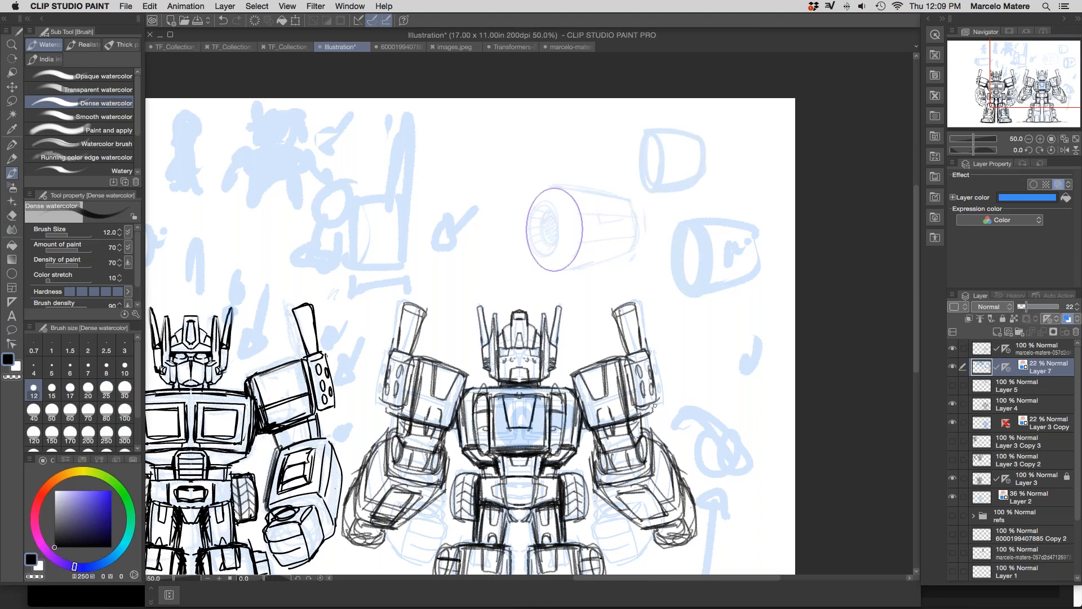
Step: Look through the Tarn cover sketch and the Optimus Prime toy reference images, and return to the full view of the robot illustration
scroll(705, 417, "down", 6)
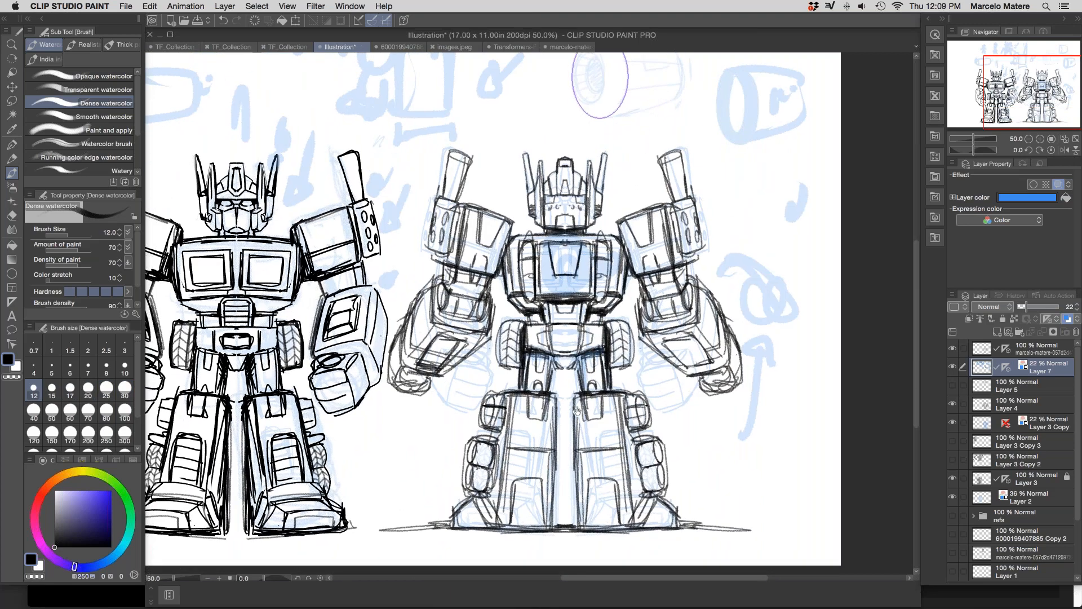
scroll(609, 415, "left", 5)
left_click(294, 48)
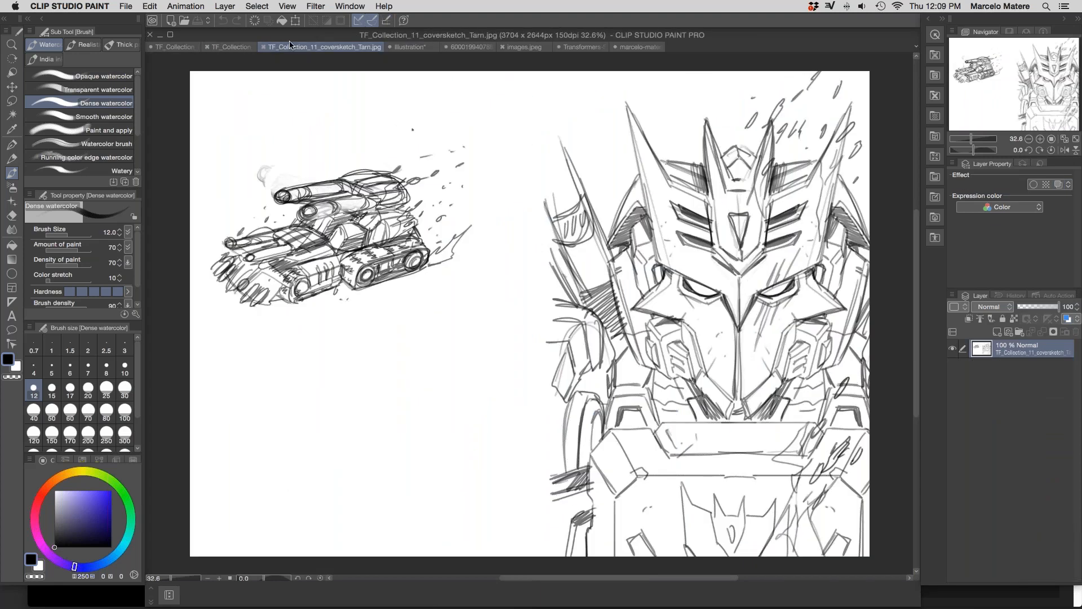
left_click(234, 47)
left_click_drag(745, 322, 737, 328)
left_click(591, 48)
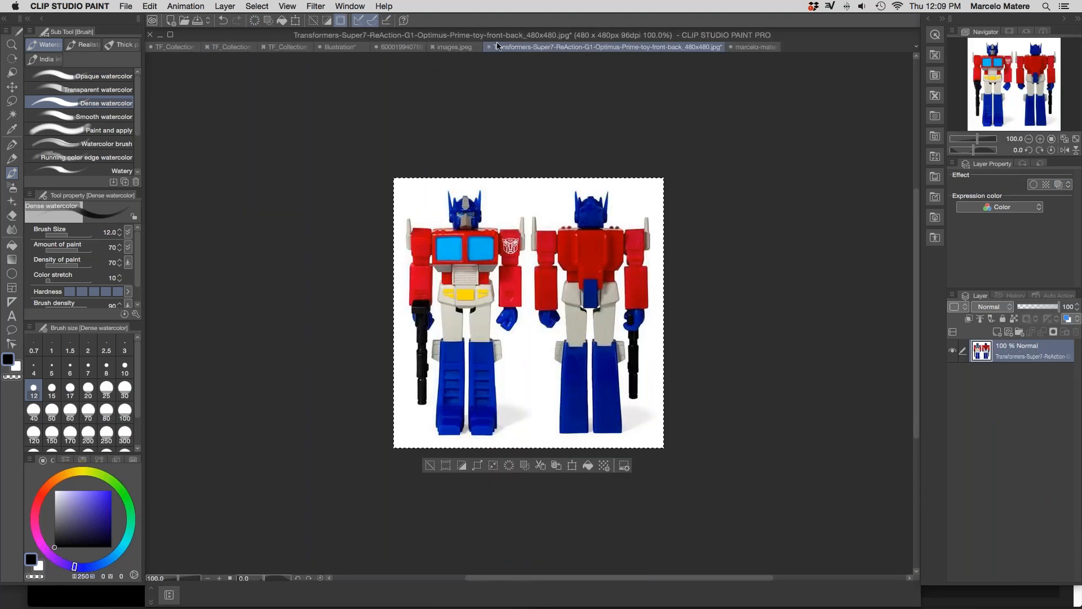
left_click(464, 47)
left_click(398, 49)
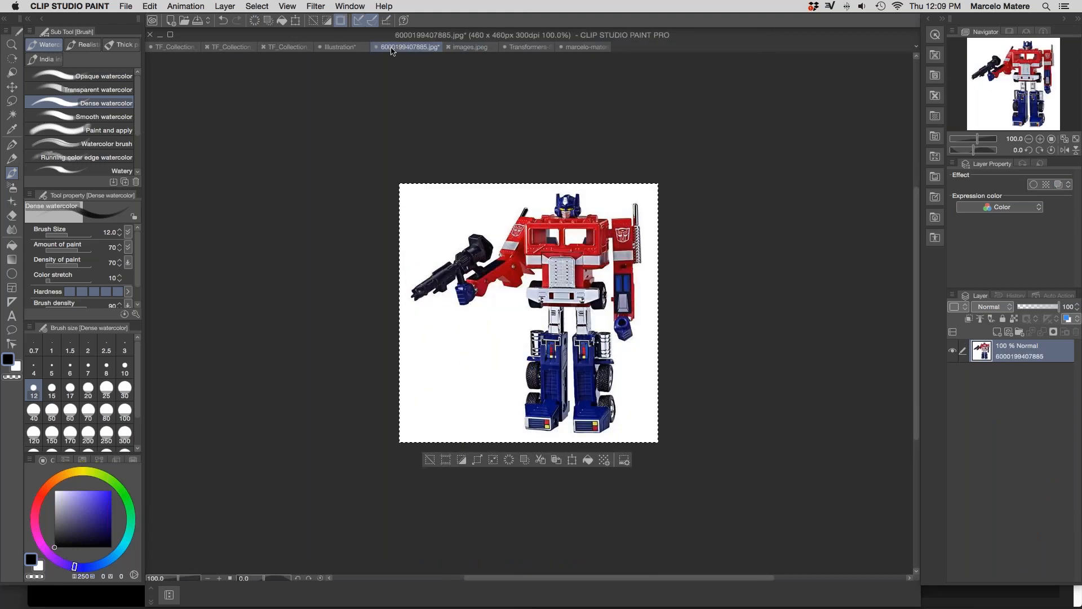
left_click(349, 44)
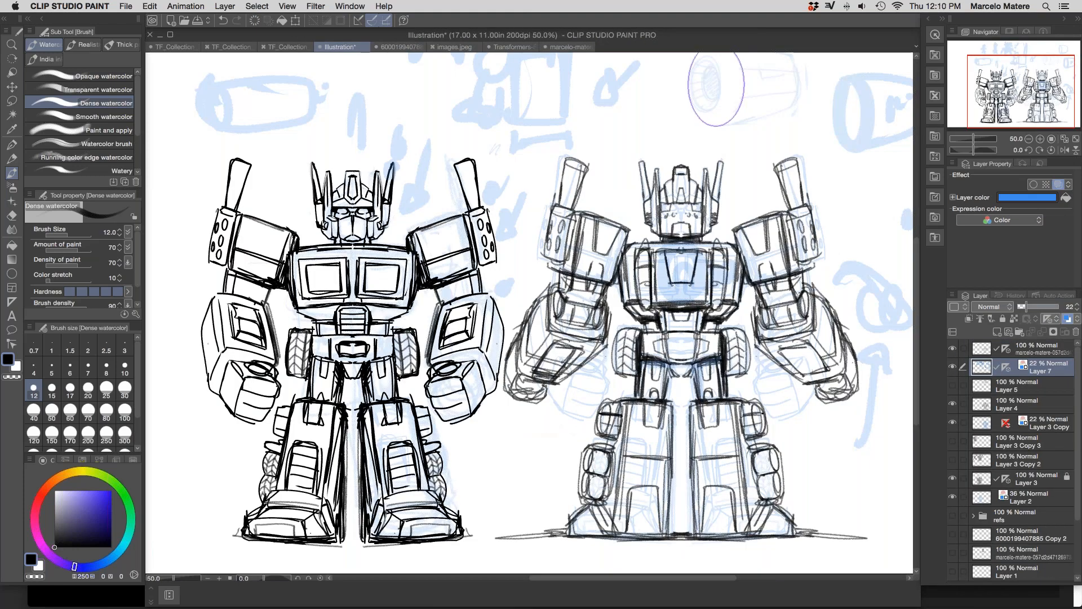
key("super+0")
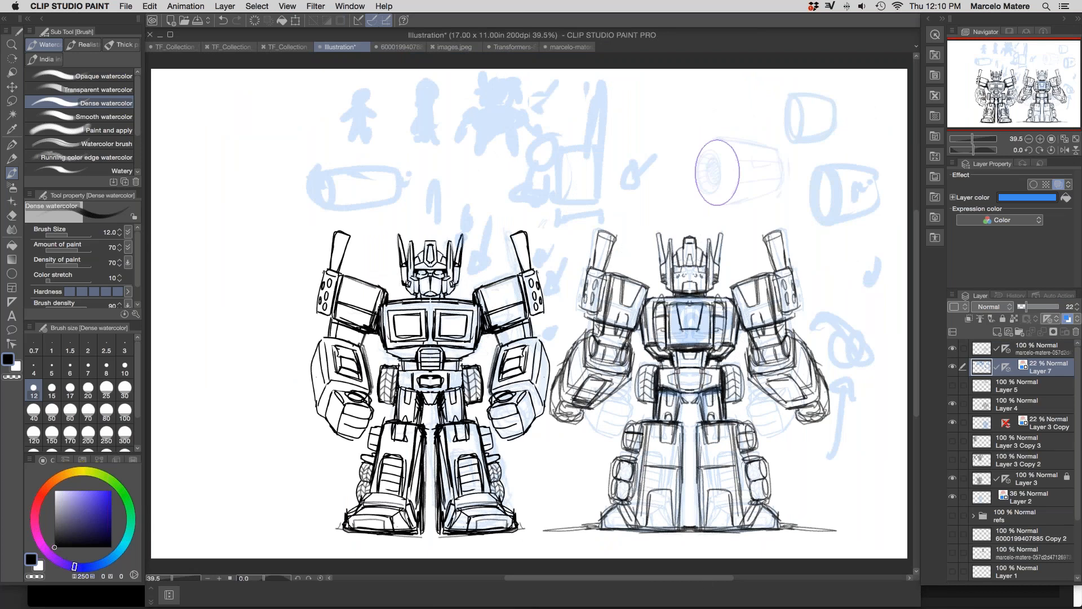
Step: Paint straight faceted edges over the perspective cylinder's body and a small oval just below it with the Dense watercolor brush
key("super+space")
left_click(543, 460, "super")
left_click_drag(576, 467, 519, 436)
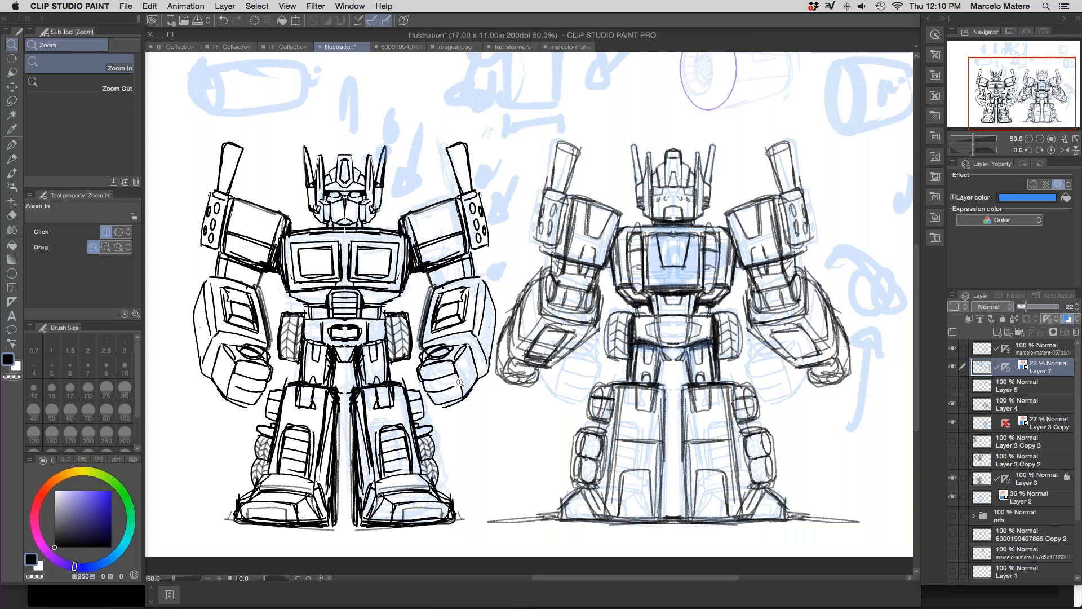
mouse_move(740, 120)
left_mouse_down()
mouse_move(724, 234)
mouse_move(737, 241)
mouse_move(722, 274)
mouse_move(743, 225)
left_mouse_up()
key("b")
left_click_drag(686, 140, 714, 128)
left_click_drag(716, 134, 716, 181)
mouse_move(687, 139)
left_mouse_down()
mouse_move(697, 180)
mouse_move(715, 185)
left_mouse_up()
mouse_move(715, 128)
left_mouse_down()
mouse_move(791, 135)
mouse_move(791, 177)
left_mouse_up()
left_click_drag(717, 184, 789, 175)
mouse_move(700, 104)
left_mouse_down()
mouse_move(786, 110)
mouse_move(795, 135)
mouse_move(798, 176)
mouse_move(729, 208)
left_mouse_up()
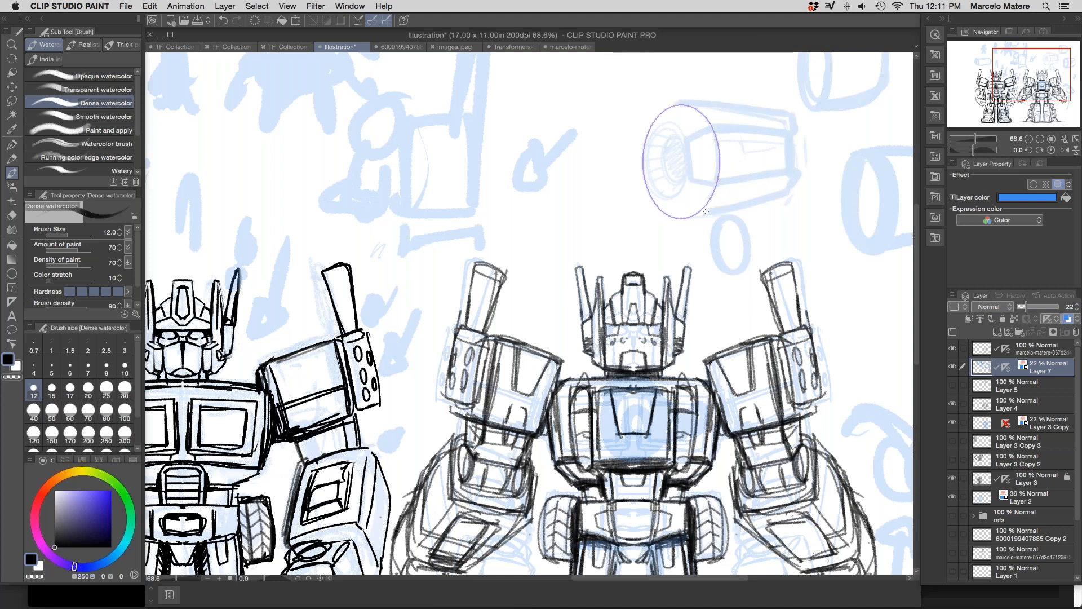
Step: Shade the perspective cylinder's inner opening, paint short lines across its front rim and add a row of ovals along its side
mouse_move(685, 140)
left_mouse_down()
mouse_move(676, 172)
mouse_move(684, 162)
left_mouse_up()
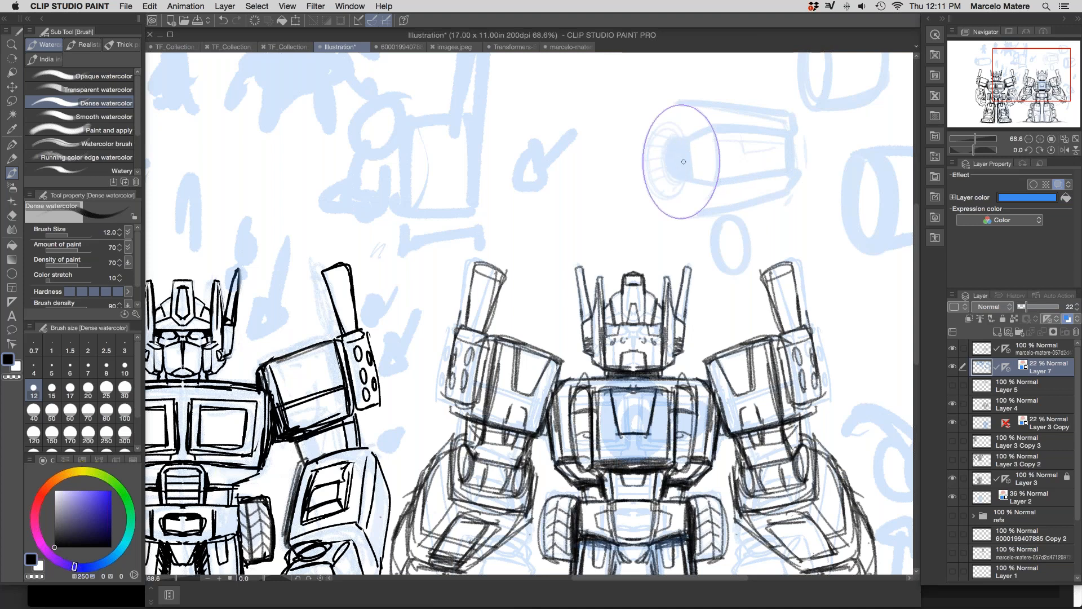
left_click_drag(666, 125, 683, 137)
left_click_drag(689, 177, 671, 193)
mouse_move(740, 133)
left_mouse_down()
mouse_move(763, 148)
mouse_move(765, 134)
mouse_move(764, 165)
mouse_move(738, 161)
left_mouse_up()
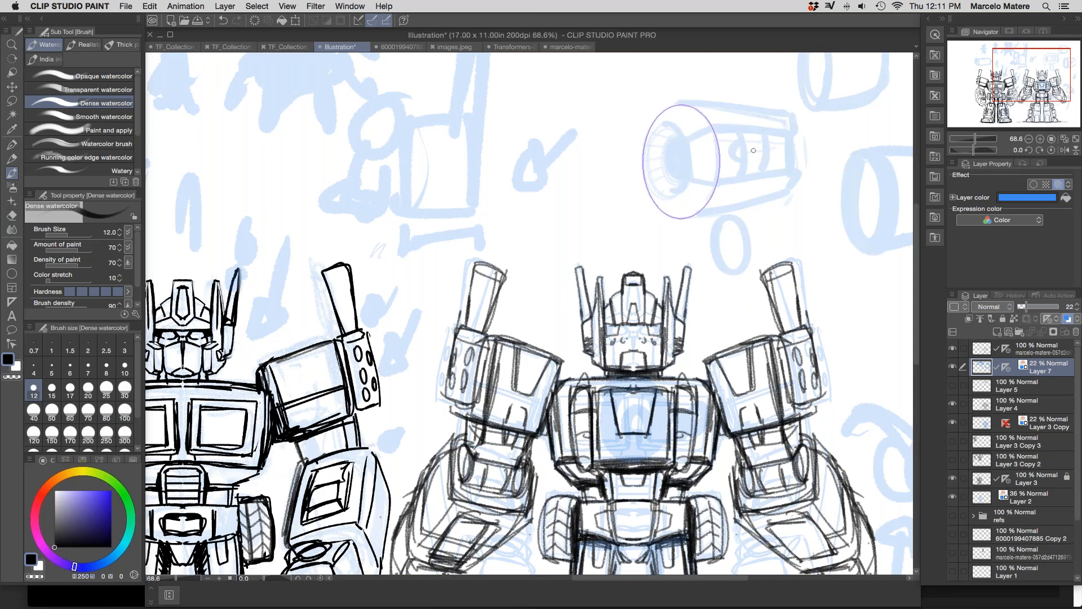
left_click_drag(677, 107, 670, 124)
mouse_move(678, 196)
left_mouse_down()
mouse_move(695, 214)
mouse_move(679, 197)
mouse_move(667, 217)
left_mouse_up()
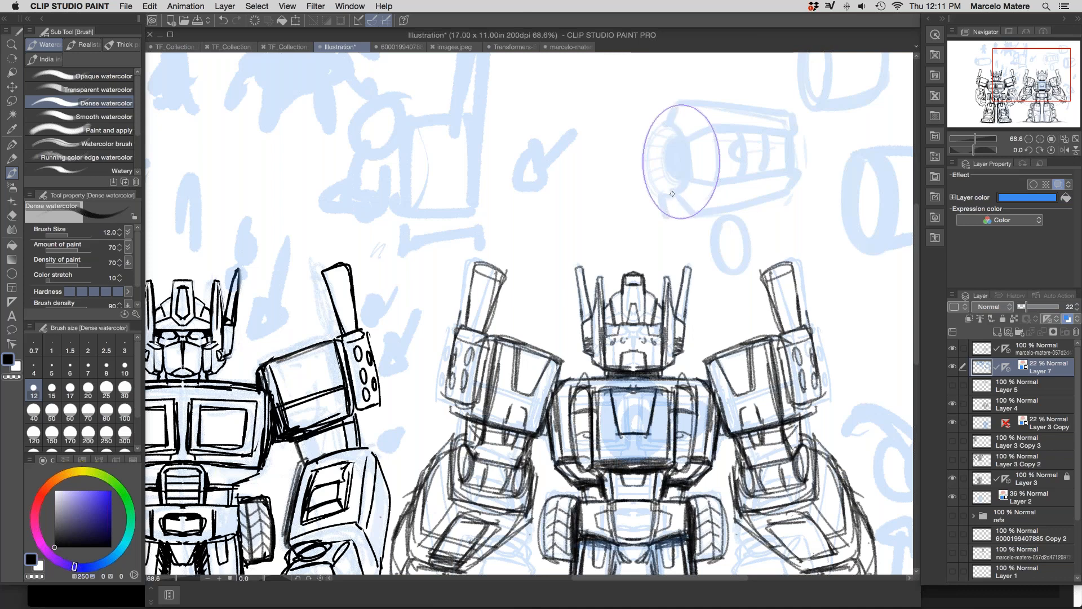
left_click_drag(696, 168, 699, 150)
left_click_drag(768, 141, 754, 161)
left_click_drag(783, 143, 775, 160)
Step: Paint extra outlines and an inner panel over the seated-figure sketch's box and tall bar, and touch up the bar with the Hard eraser
scroll(698, 485, "up", 5)
scroll(697, 485, "left", 4)
left_click_drag(538, 263, 539, 334)
mouse_move(539, 152)
left_mouse_down()
mouse_move(535, 187)
mouse_move(609, 165)
mouse_move(593, 359)
mouse_move(542, 347)
left_mouse_up()
key("e")
mouse_move(570, 181)
left_mouse_down()
mouse_move(564, 236)
mouse_move(582, 231)
mouse_move(577, 174)
left_mouse_up()
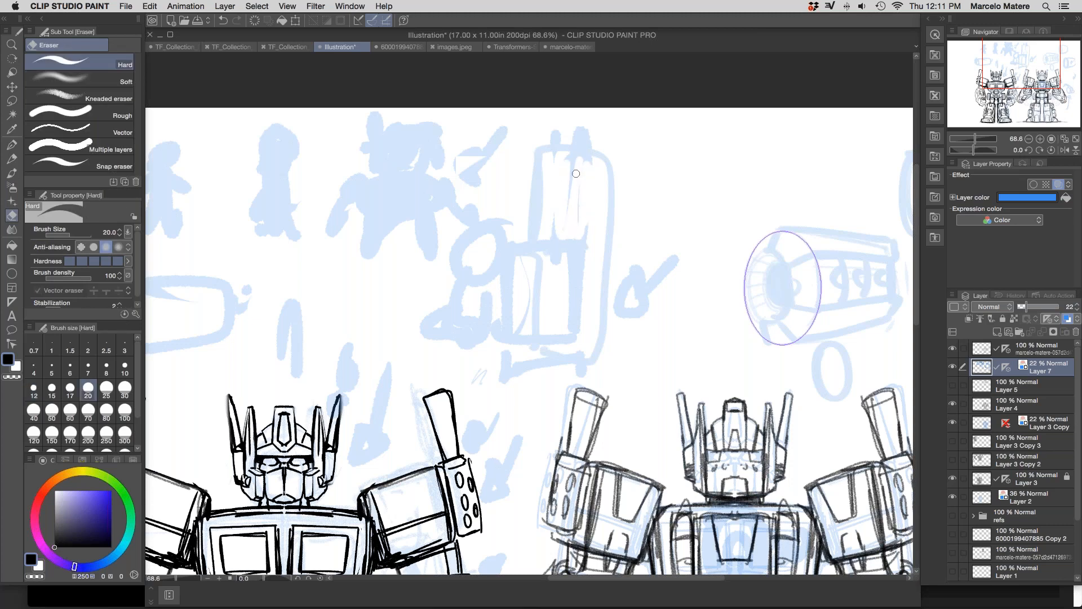
Step: Examine the back-view robot's upper body and the front-view robot from head to feet
scroll(750, 484, "down", 5)
scroll(750, 483, "right", 3)
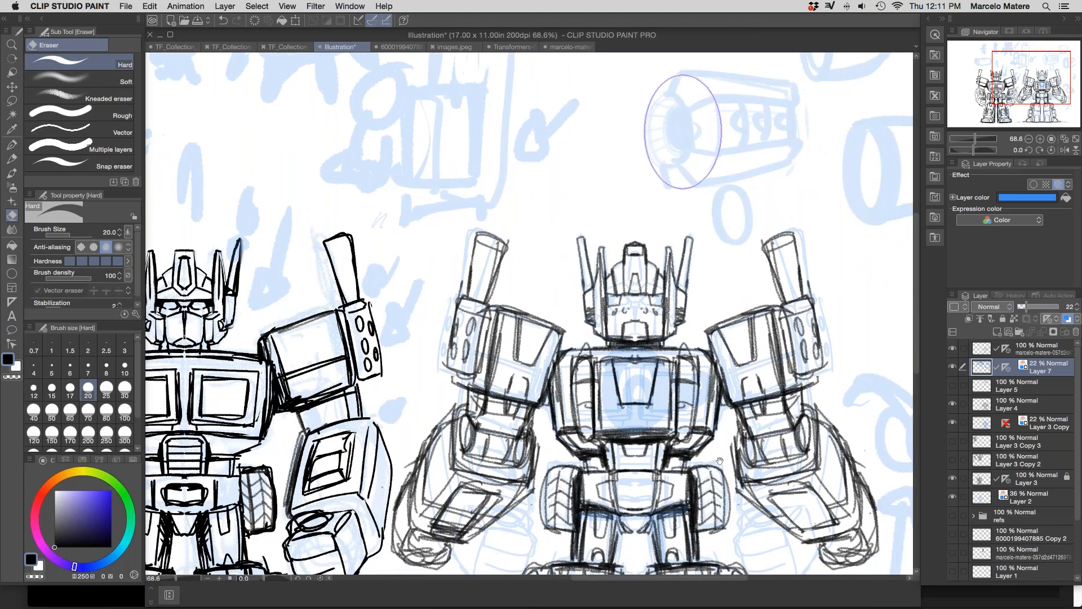
scroll(722, 463, "up", 2)
scroll(723, 463, "right", 4)
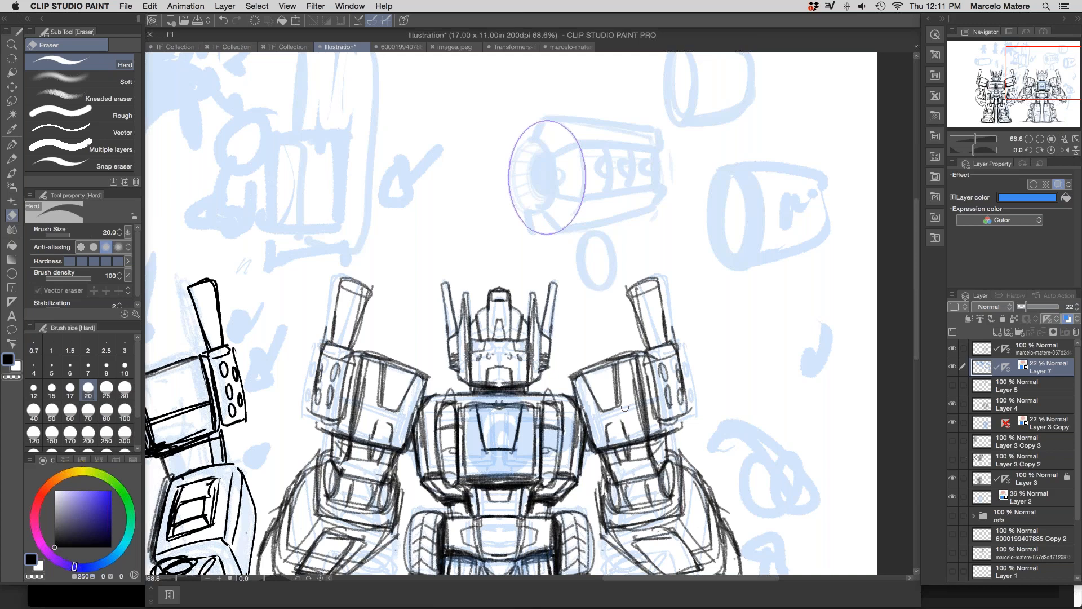
scroll(625, 407, "left", 10)
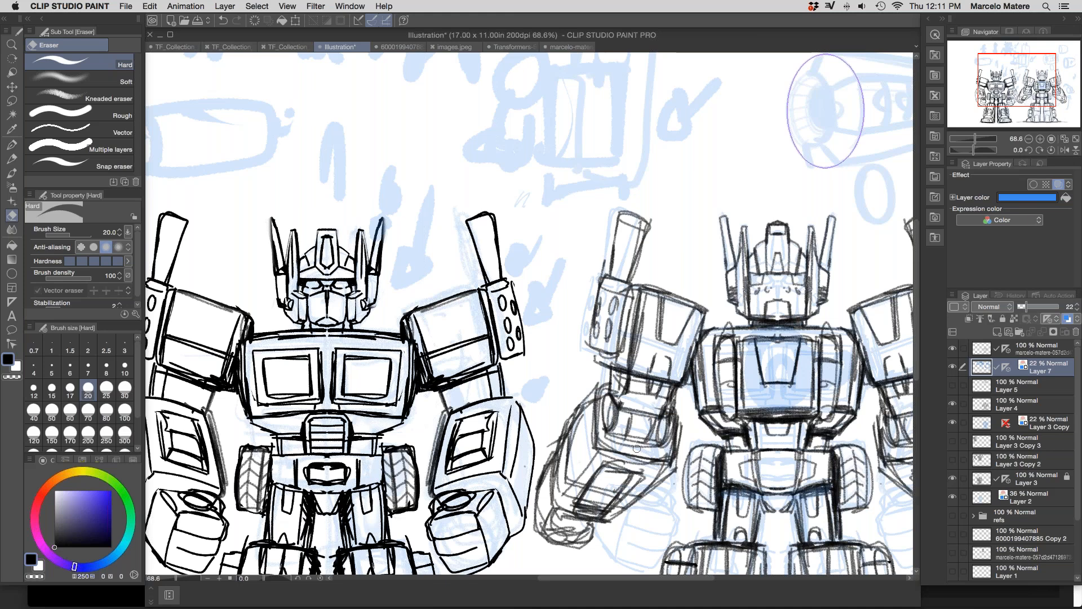
scroll(565, 378, "left", 4)
scroll(565, 378, "down", 3)
key("b")
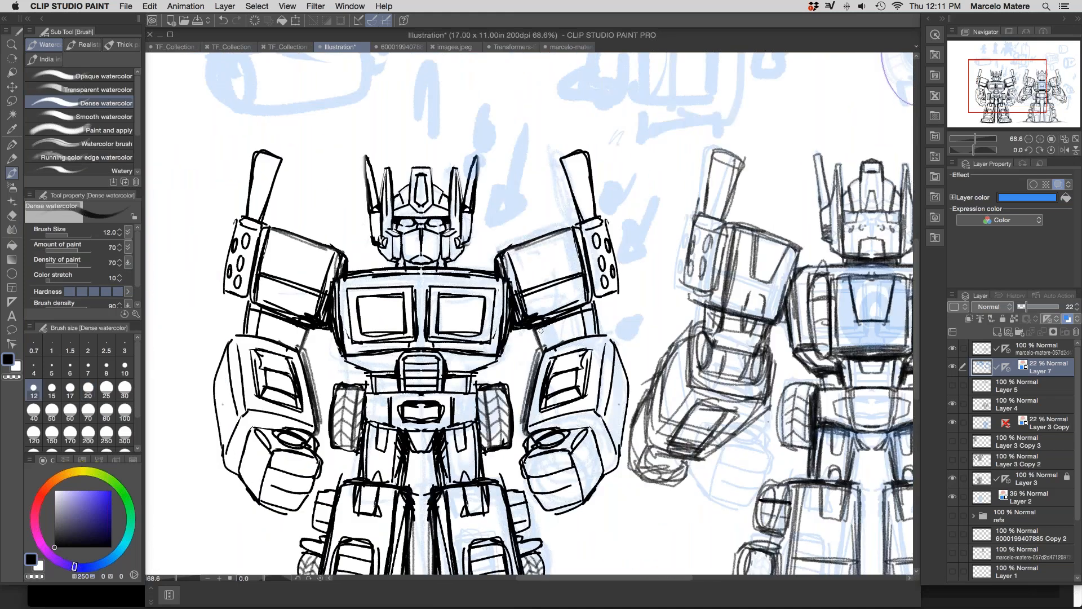
key("k")
key("e")
mouse_move(612, 430)
left_mouse_down()
mouse_move(587, 320)
mouse_move(592, 331)
left_mouse_up()
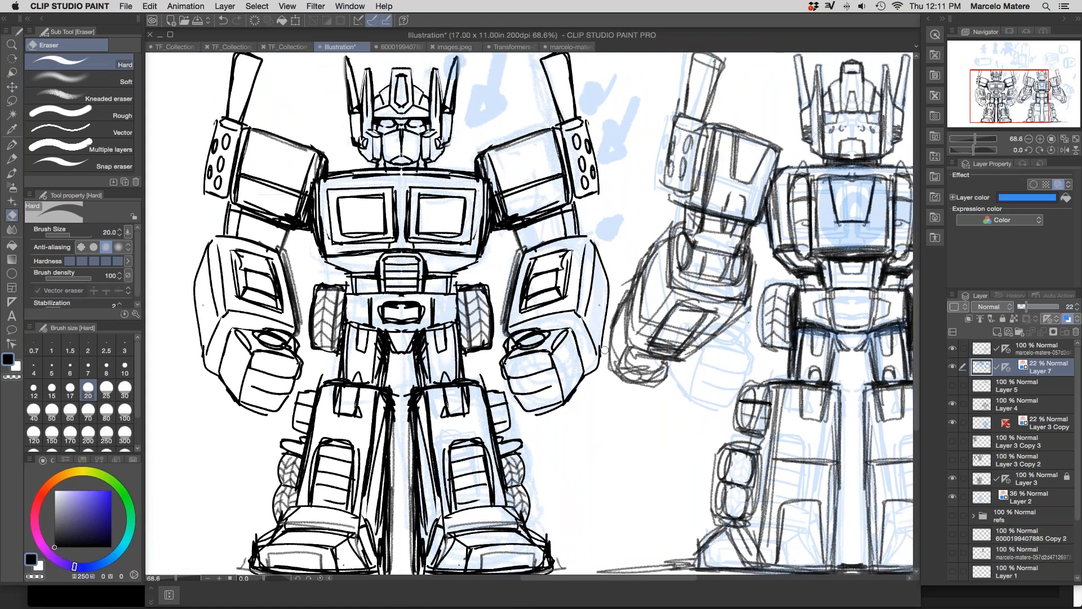